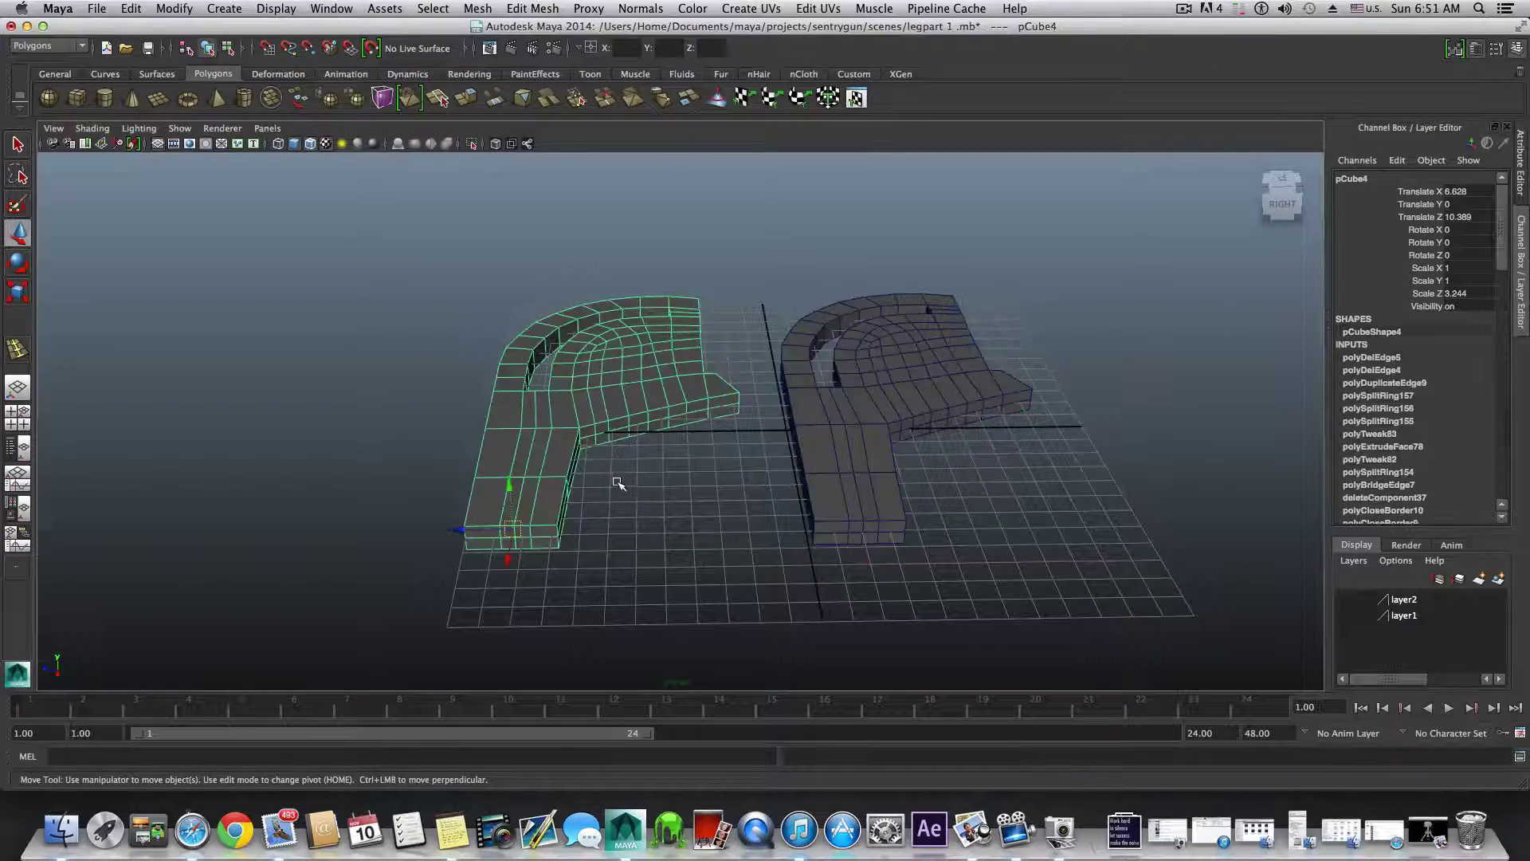
- Examine the two leg pieces from above, at an angle and edge-on, comparing their mesh layout, curved slots and thickness
alt+drag(618, 478, 717, 367)
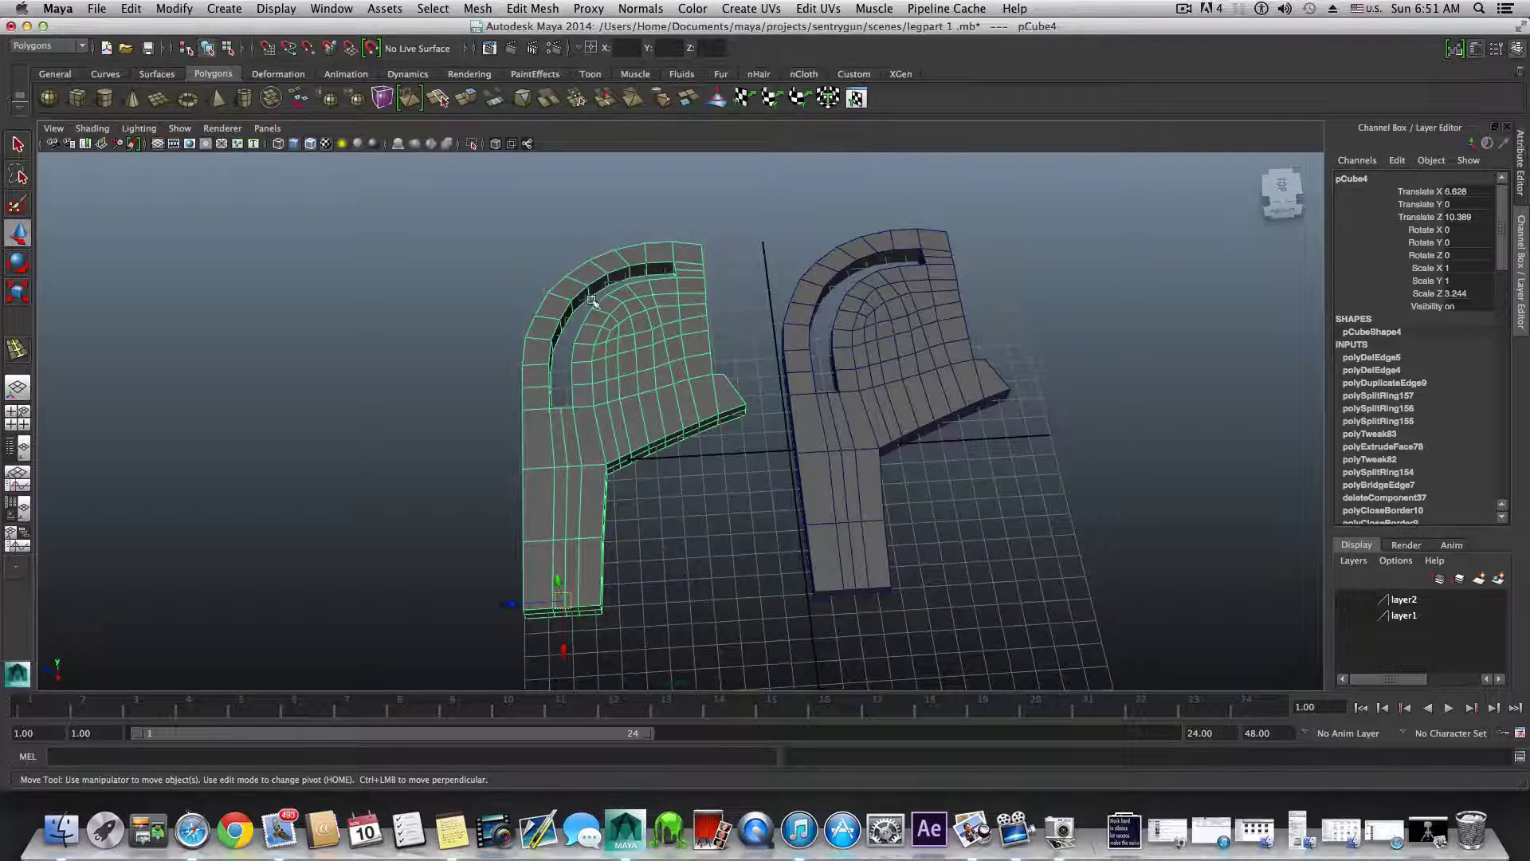
alt+drag(633, 411, 693, 539)
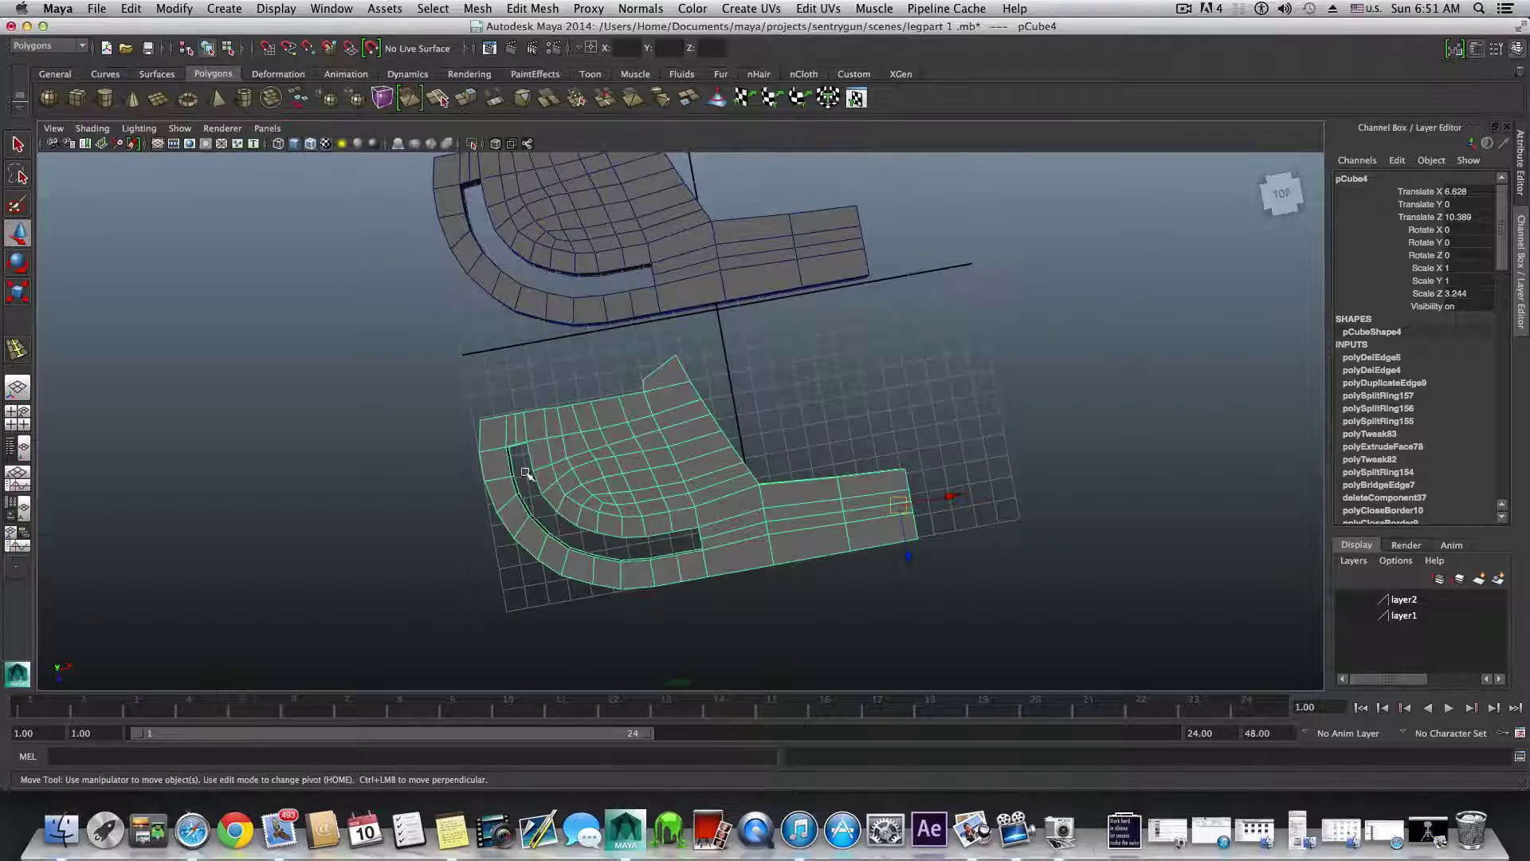
alt+drag(478, 433, 649, 417)
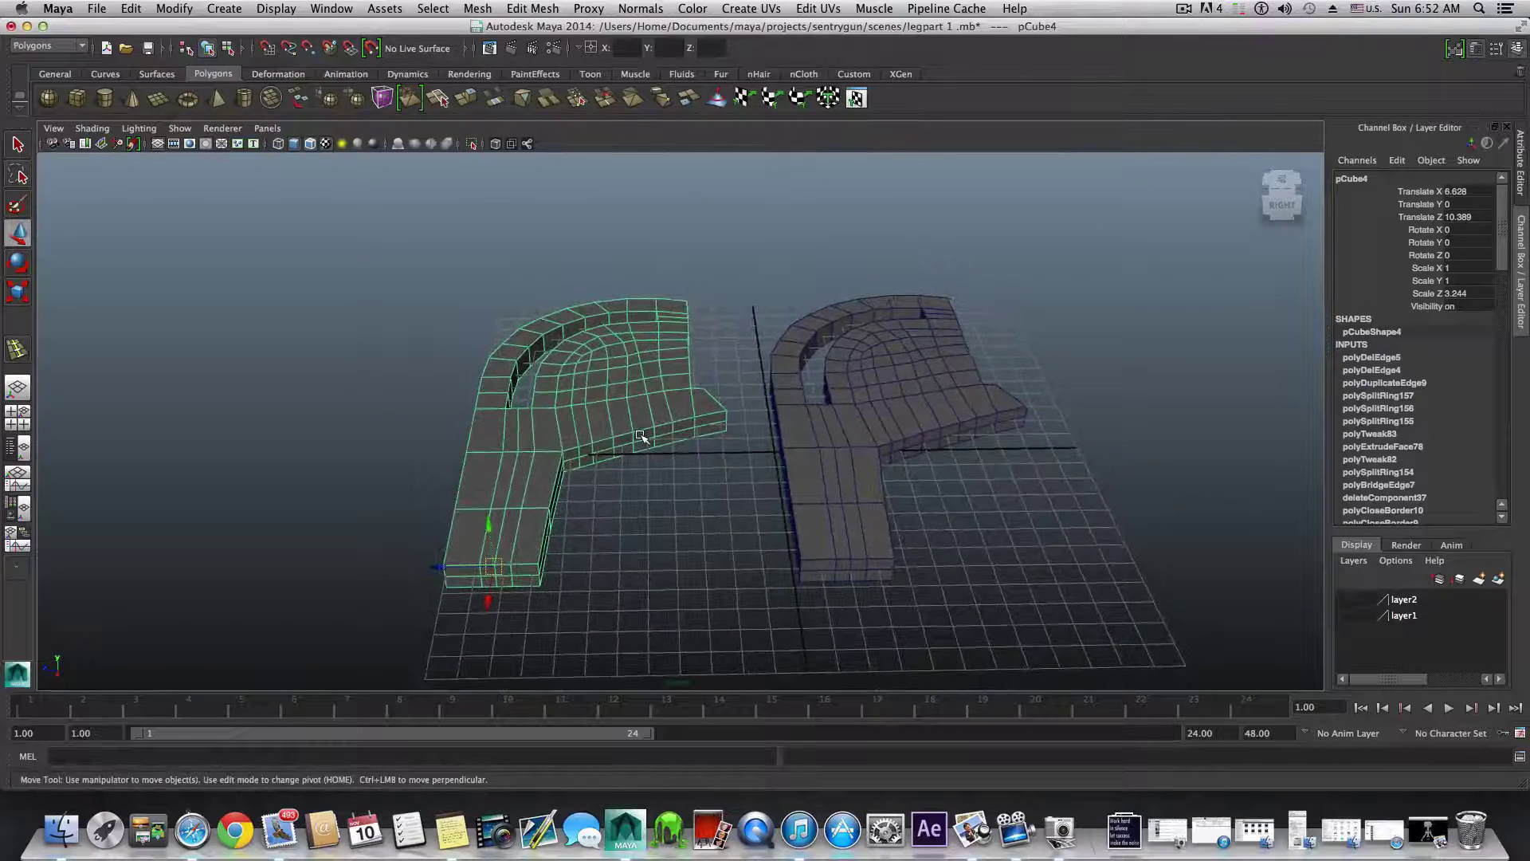
click(840, 445)
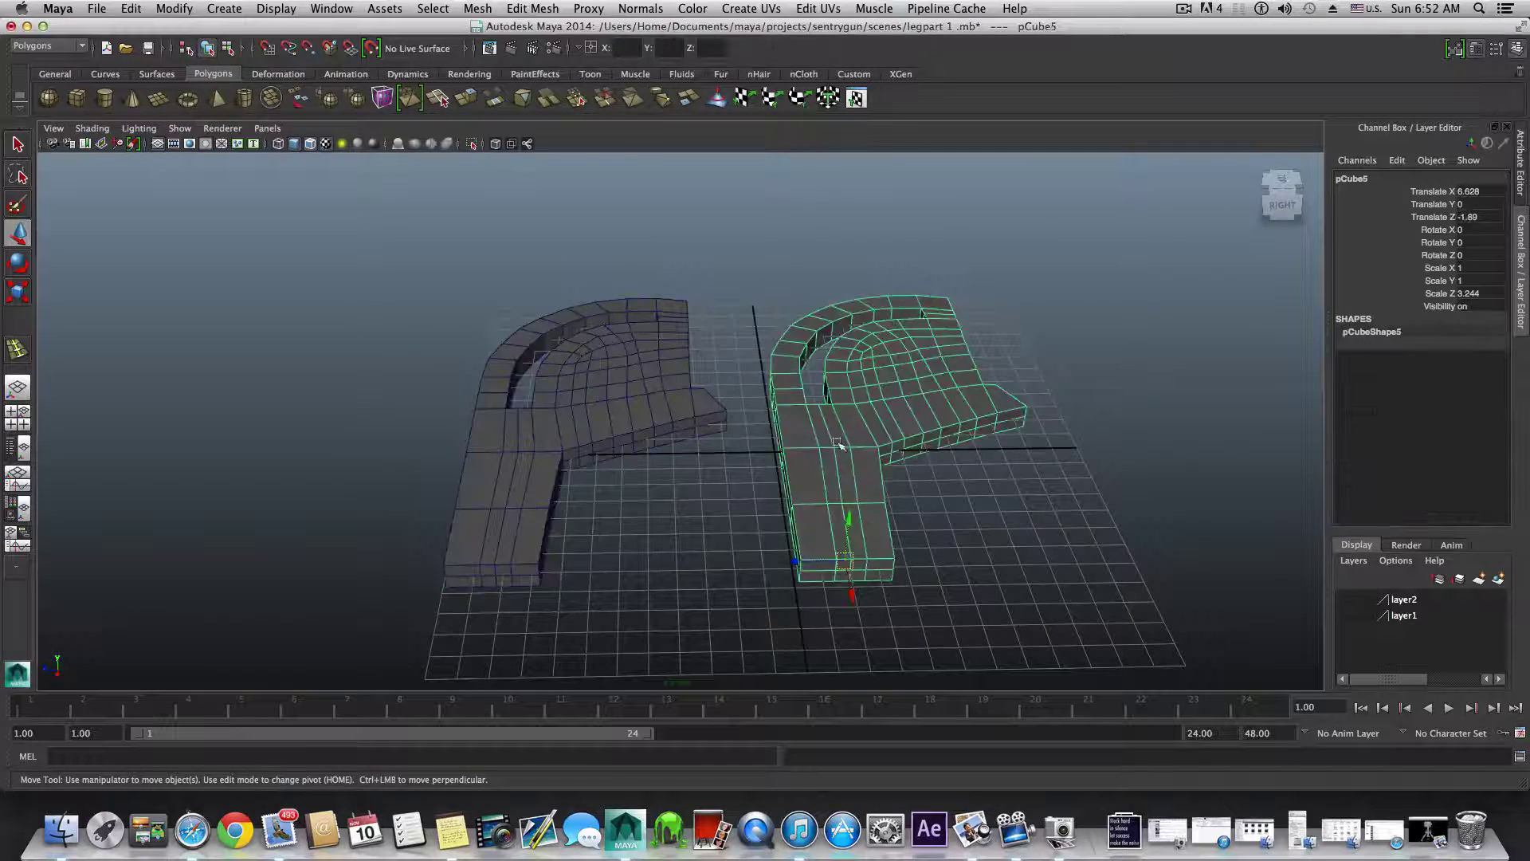
click(609, 423)
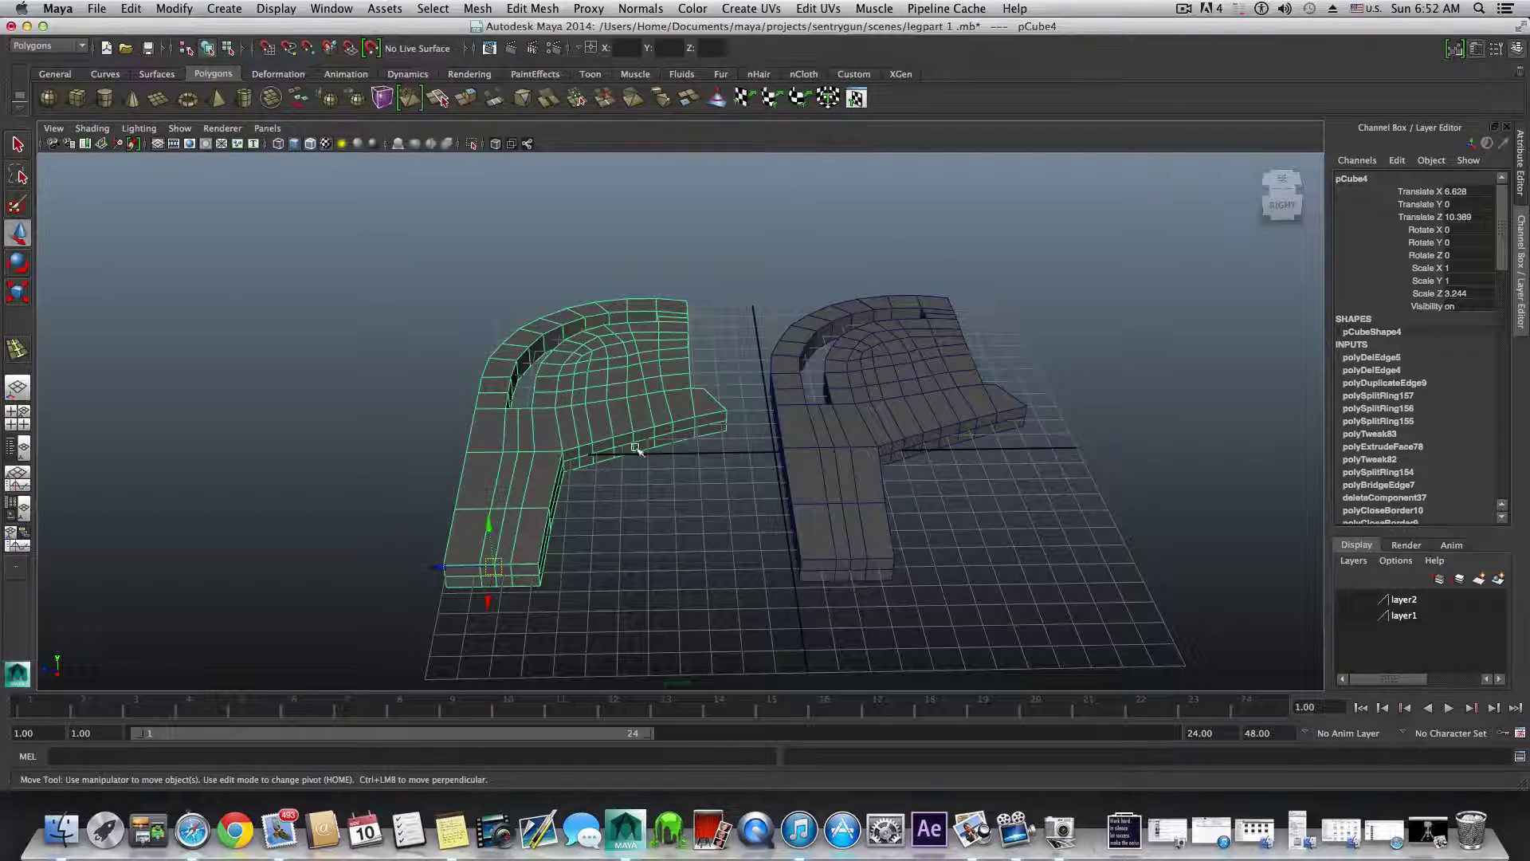
alt+middle_drag(813, 404, 600, 439)
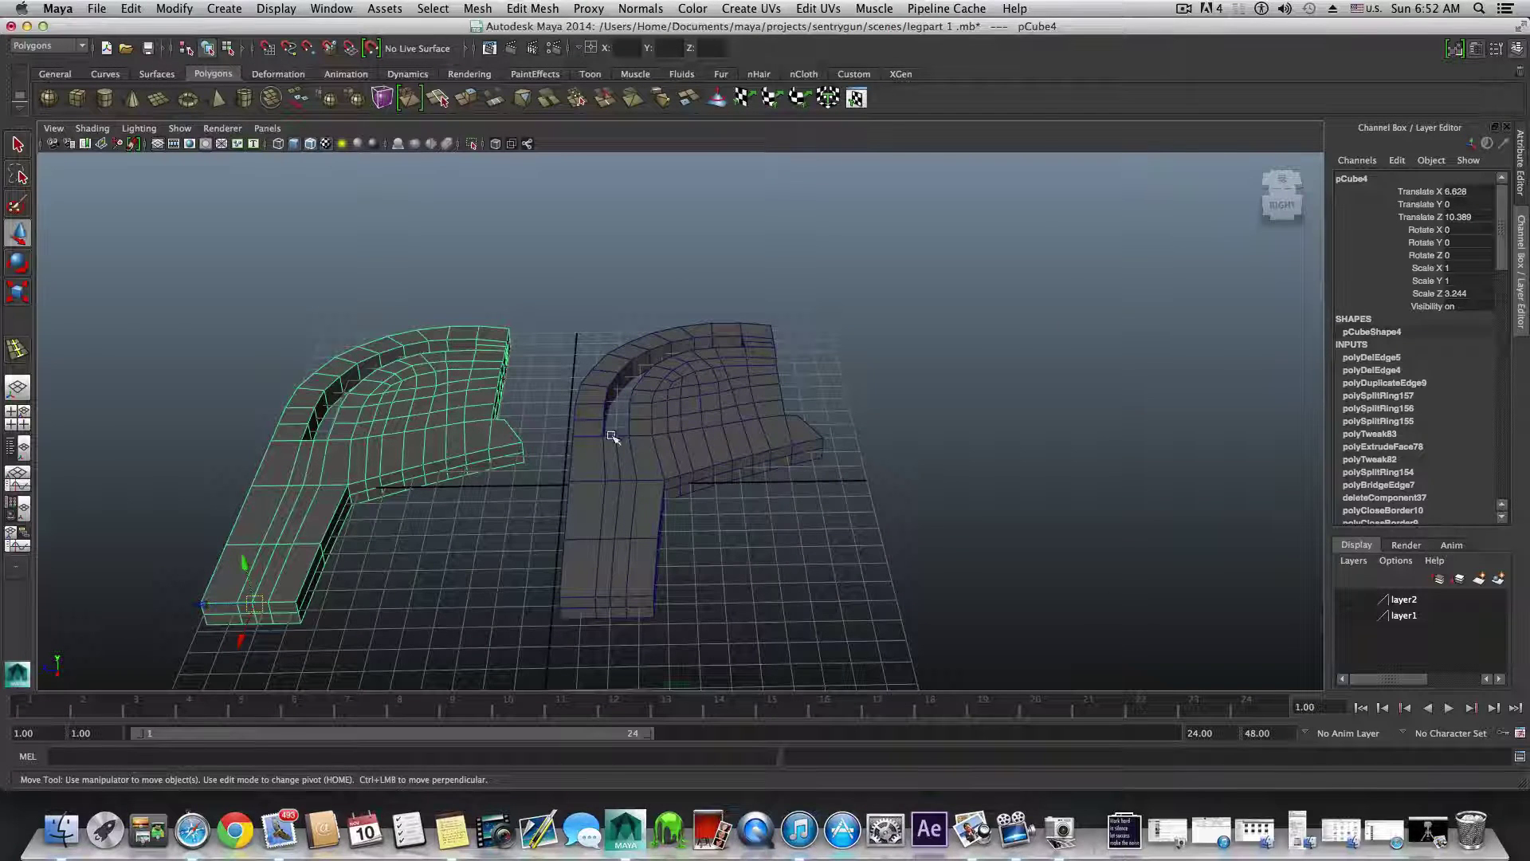
alt+drag(454, 495, 622, 464)
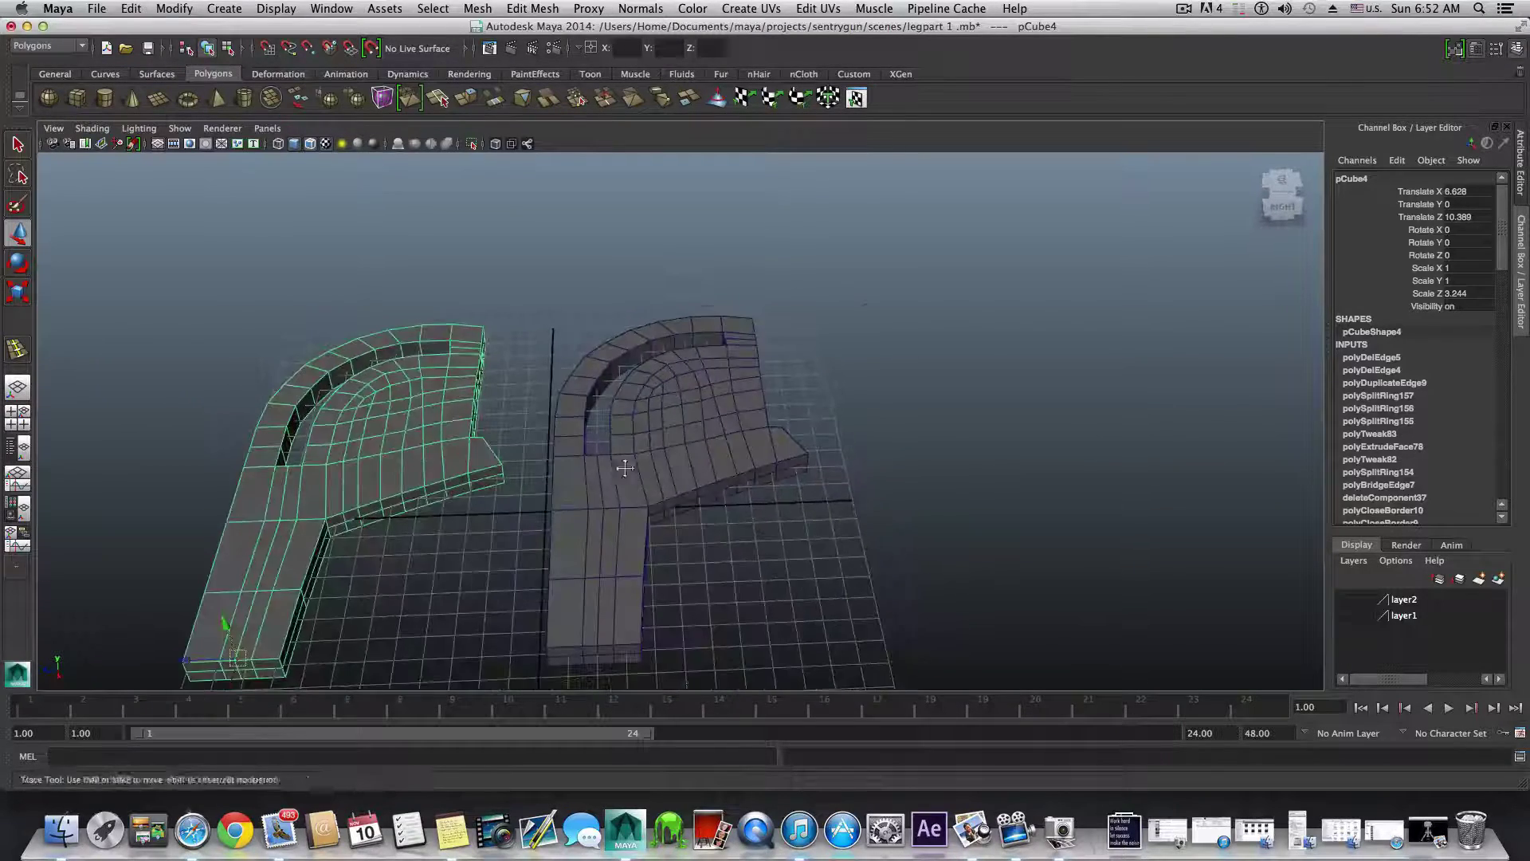
alt+middle_drag(621, 464, 691, 429)
alt+drag(691, 430, 590, 434)
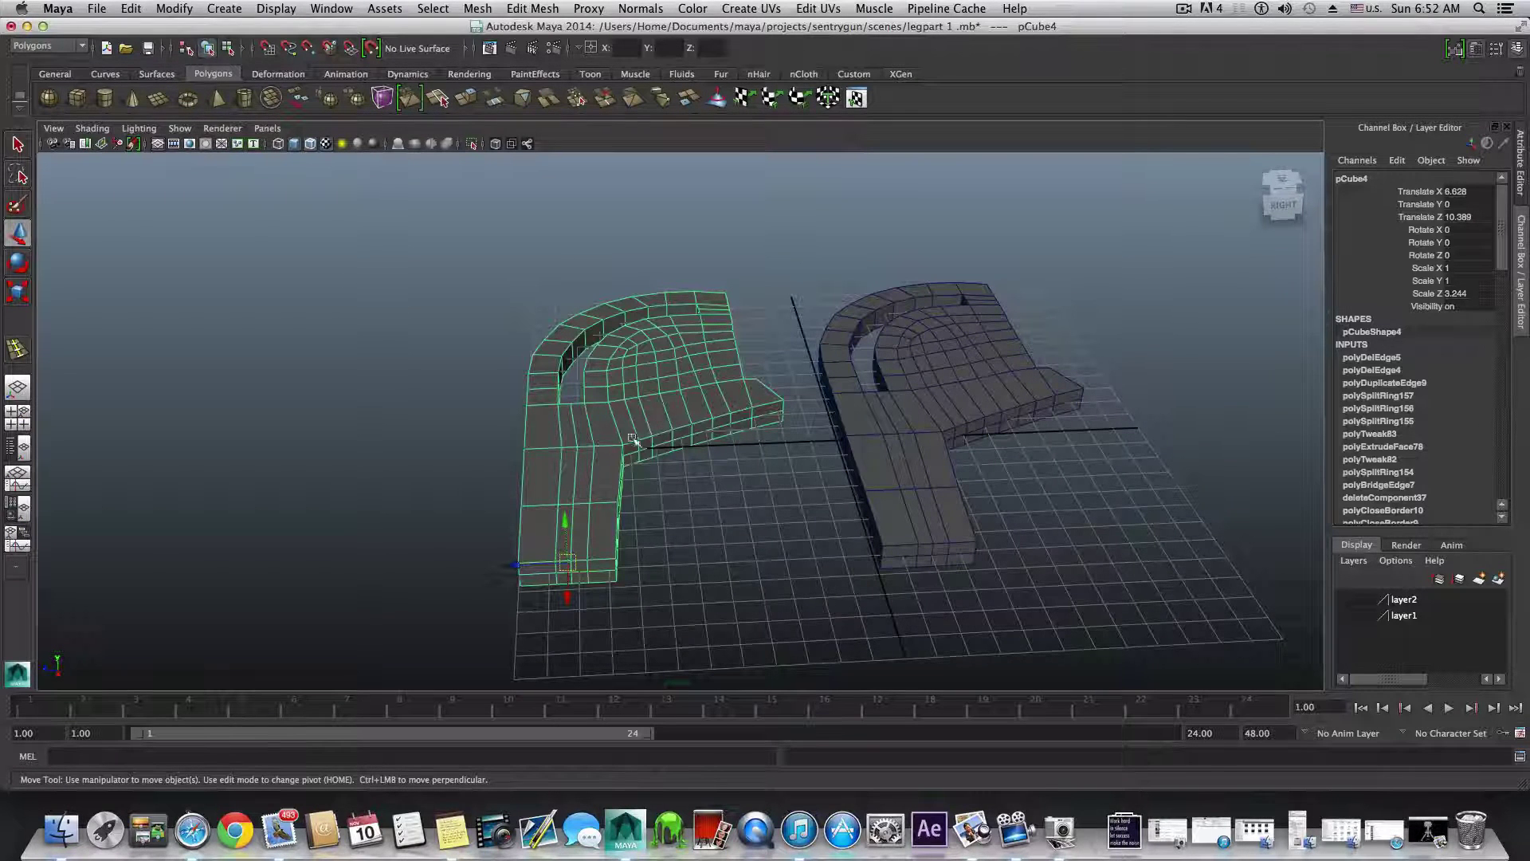
mouse_move(610, 557)
alt+mouse_down()
mouse_move(622, 545)
mouse_move(611, 558)
alt+mouse_up()
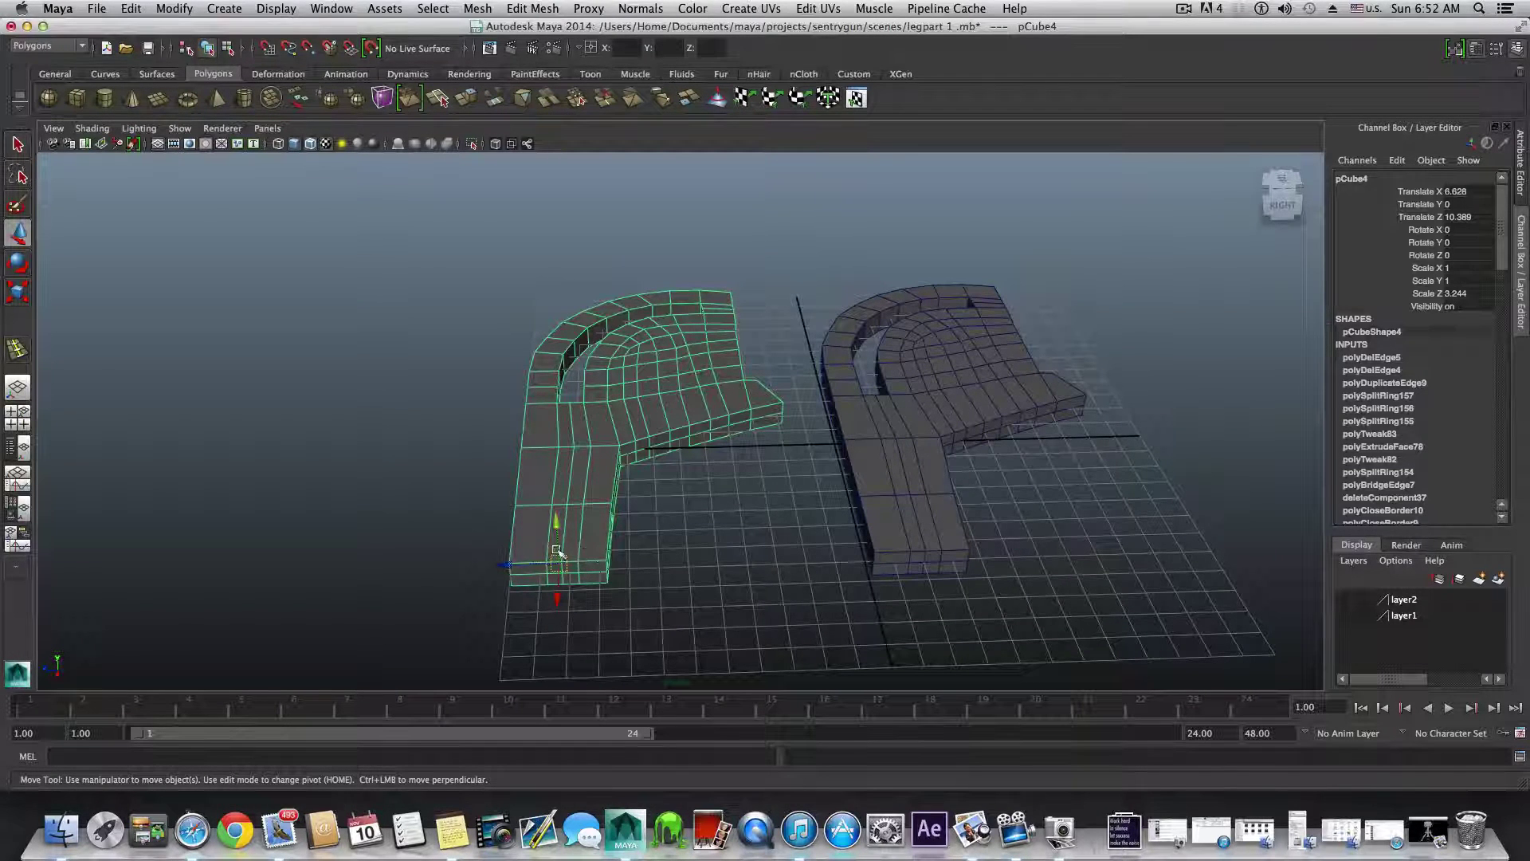
alt+middle_drag(556, 477, 567, 547)
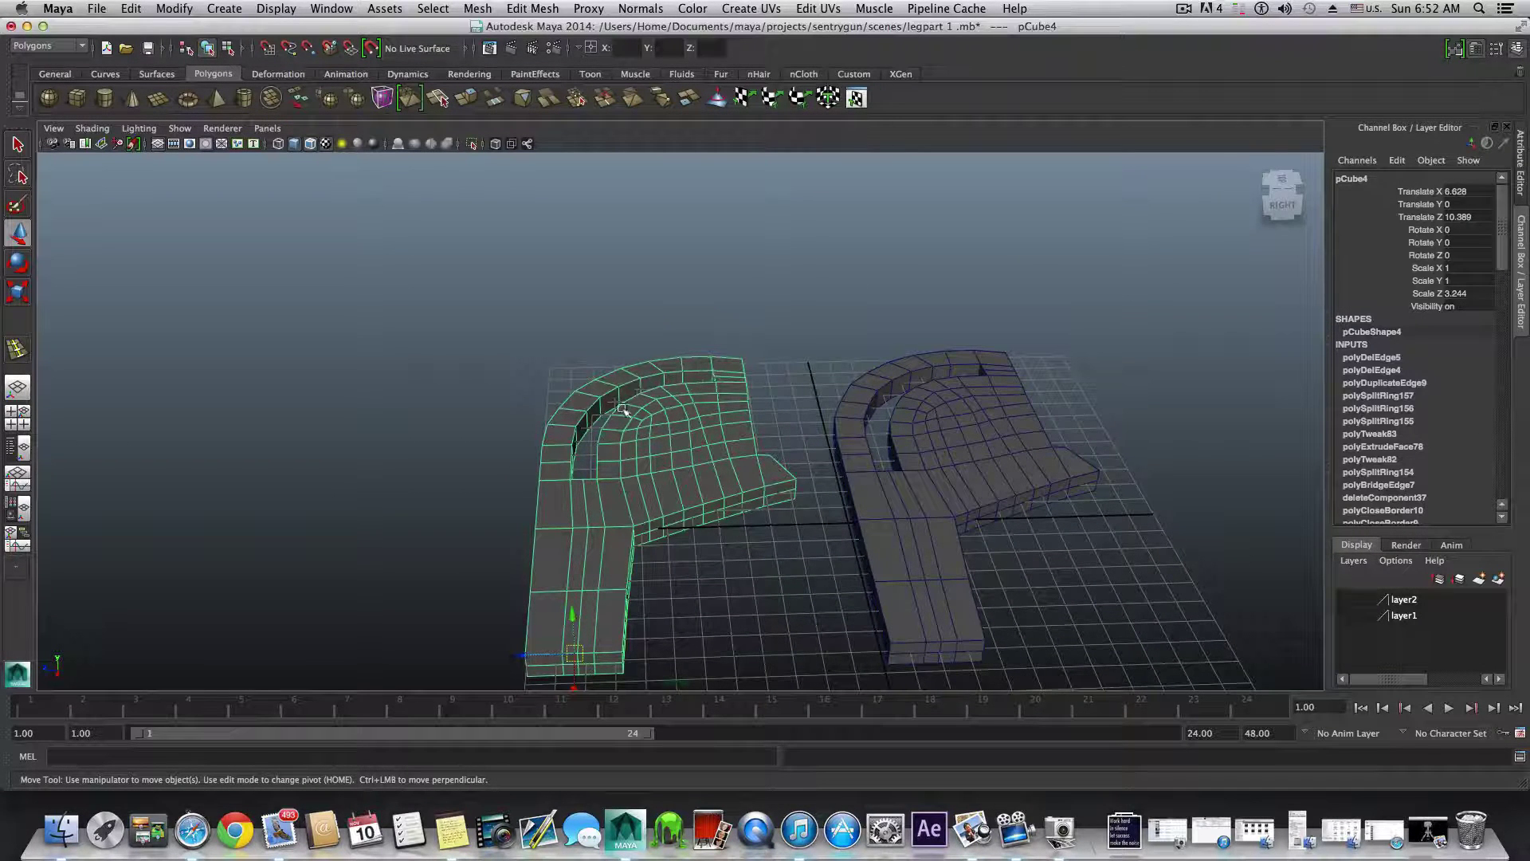
alt+drag(615, 472, 661, 422)
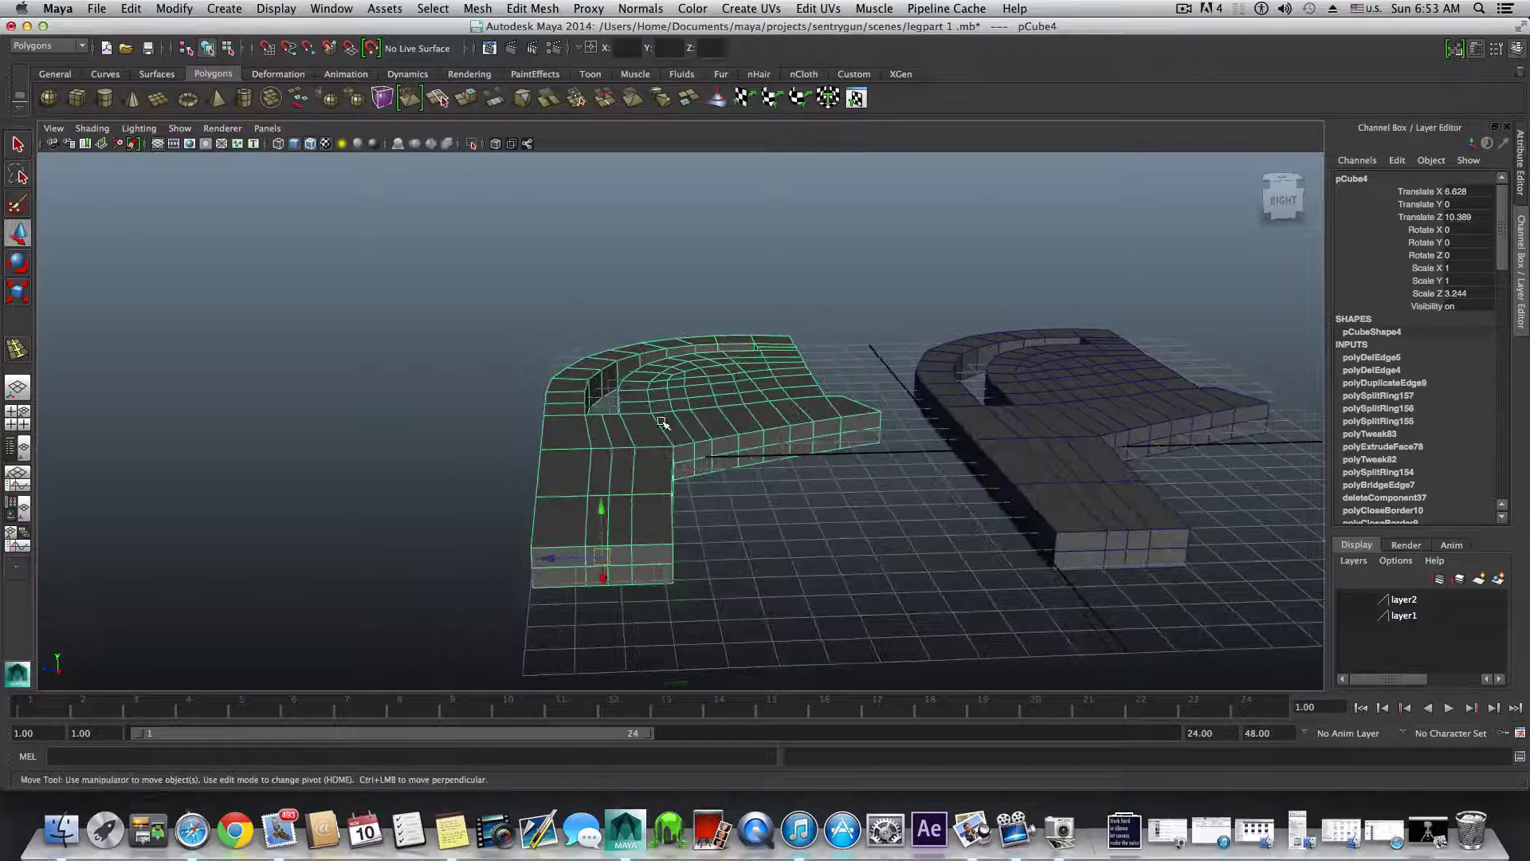
mouse_move(630, 473)
alt+mouse_down()
mouse_move(622, 438)
mouse_move(625, 546)
mouse_move(629, 499)
alt+mouse_up()
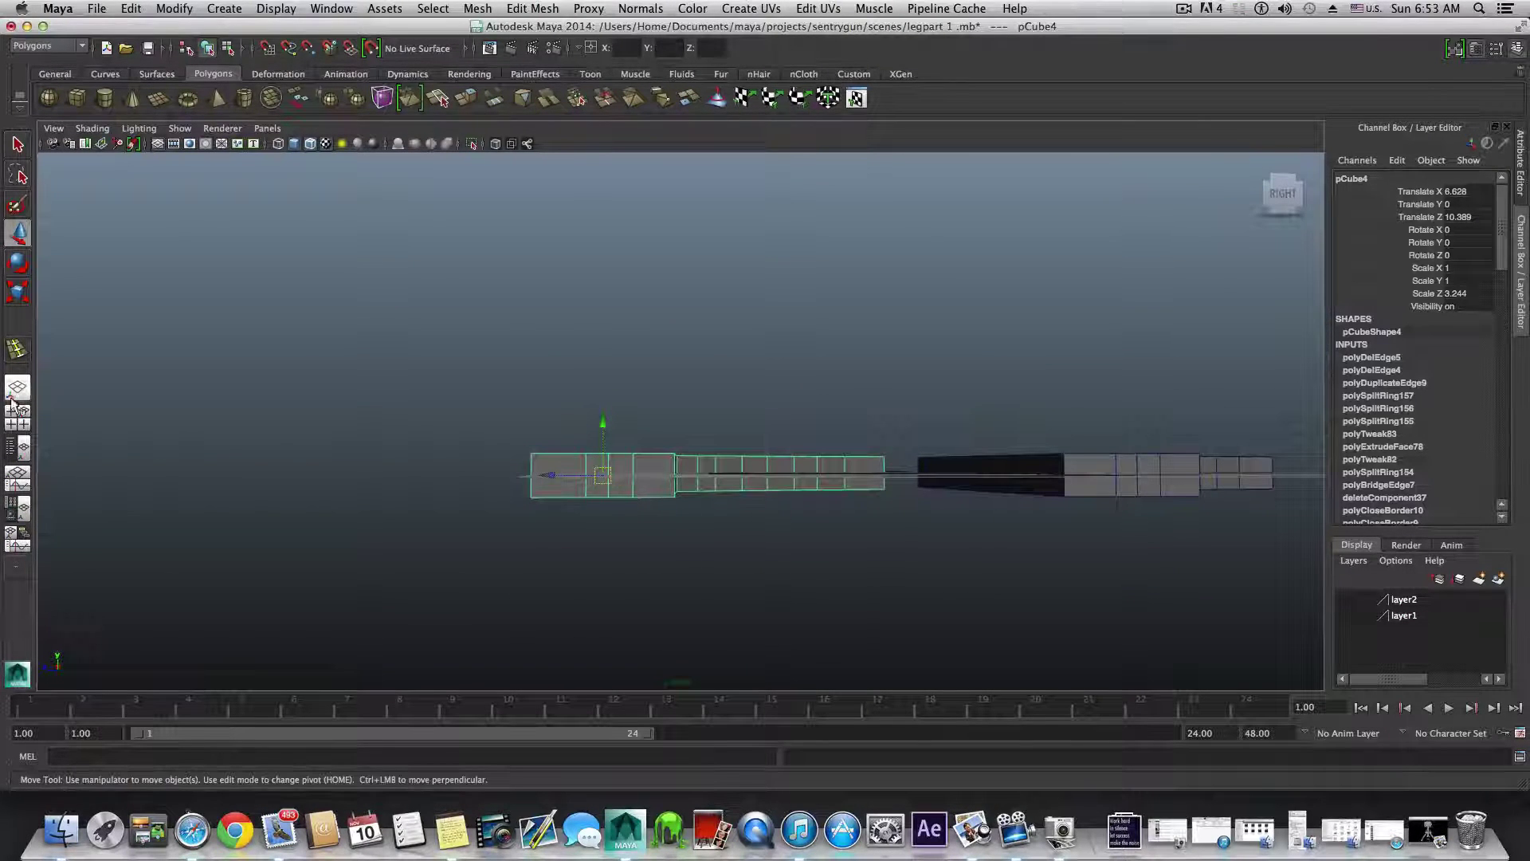
- In the side view, select all faces of leg piece pCube4 except its flat bottom layer, delete them and return to object selection
click(16, 417)
key(space)
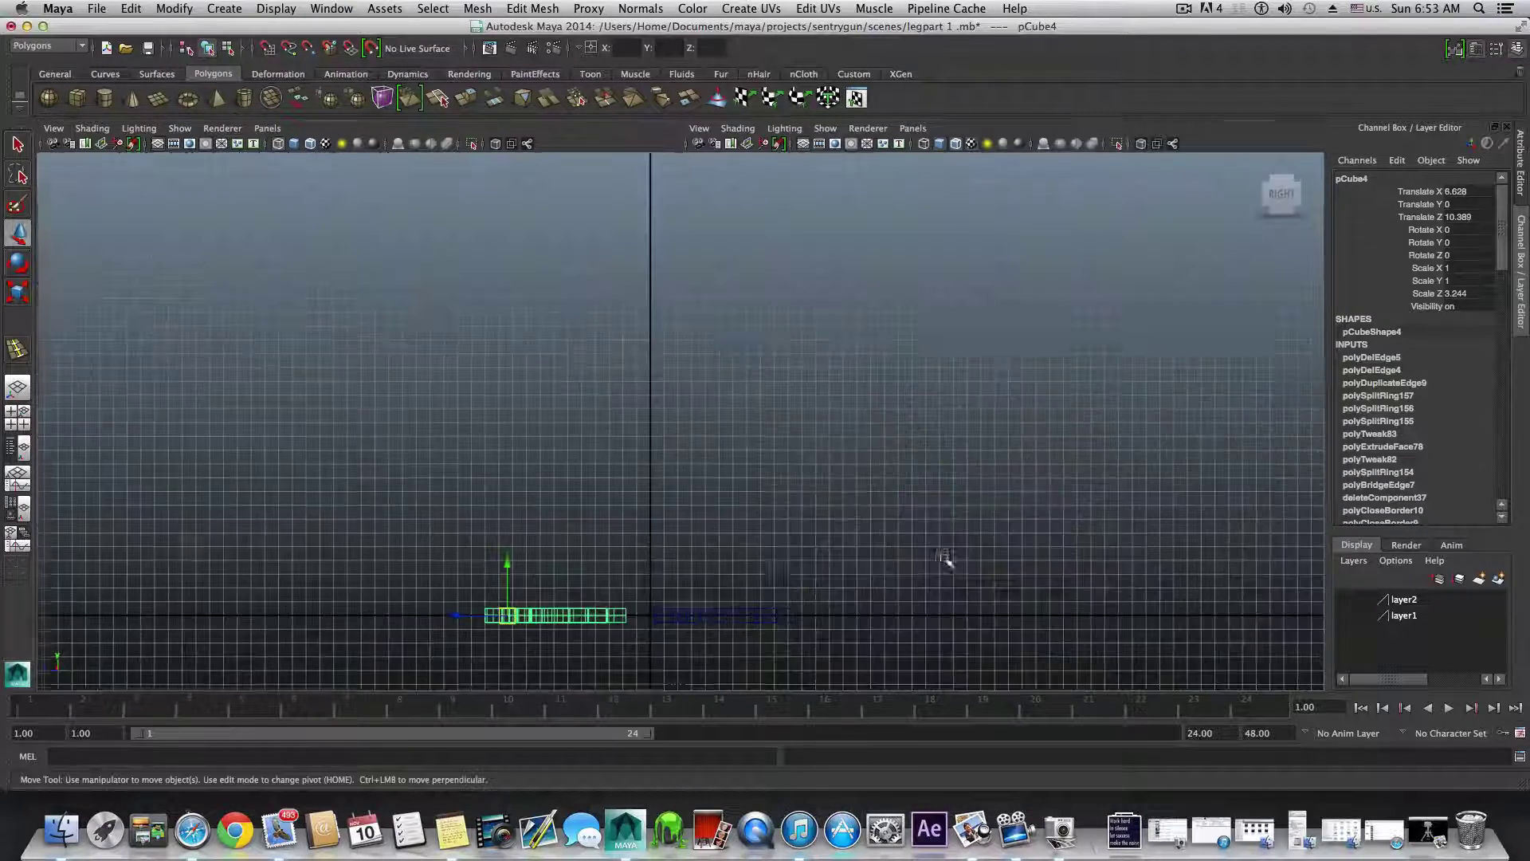
alt+middle_drag(728, 539, 799, 435)
alt+right_drag(803, 464, 1131, 558)
alt+middle_drag(763, 498, 595, 423)
alt+right_drag(594, 423, 670, 455)
alt+middle_drag(670, 454, 680, 438)
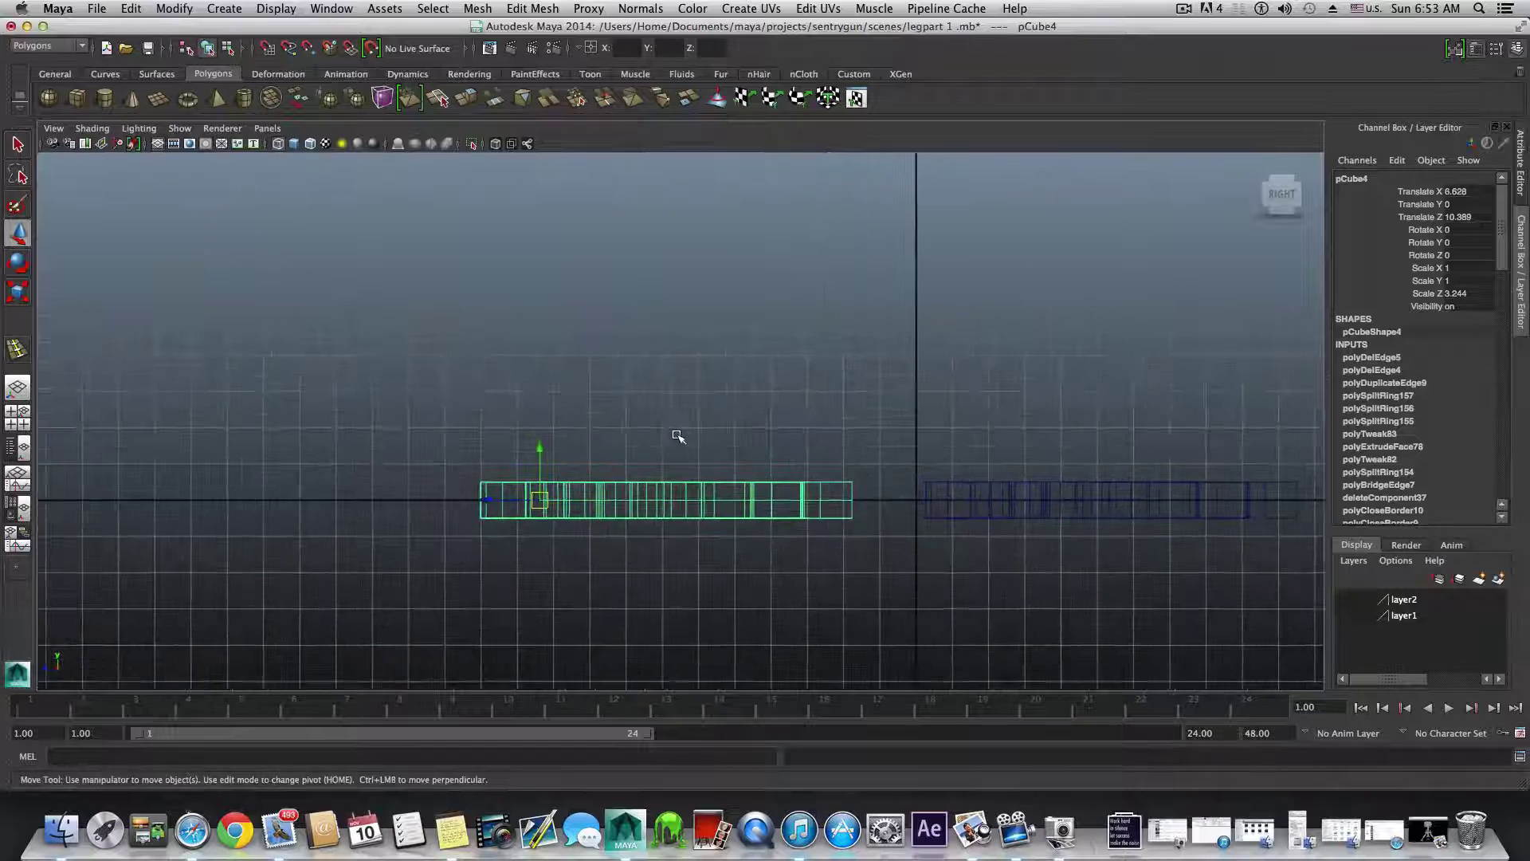
right_click(701, 485)
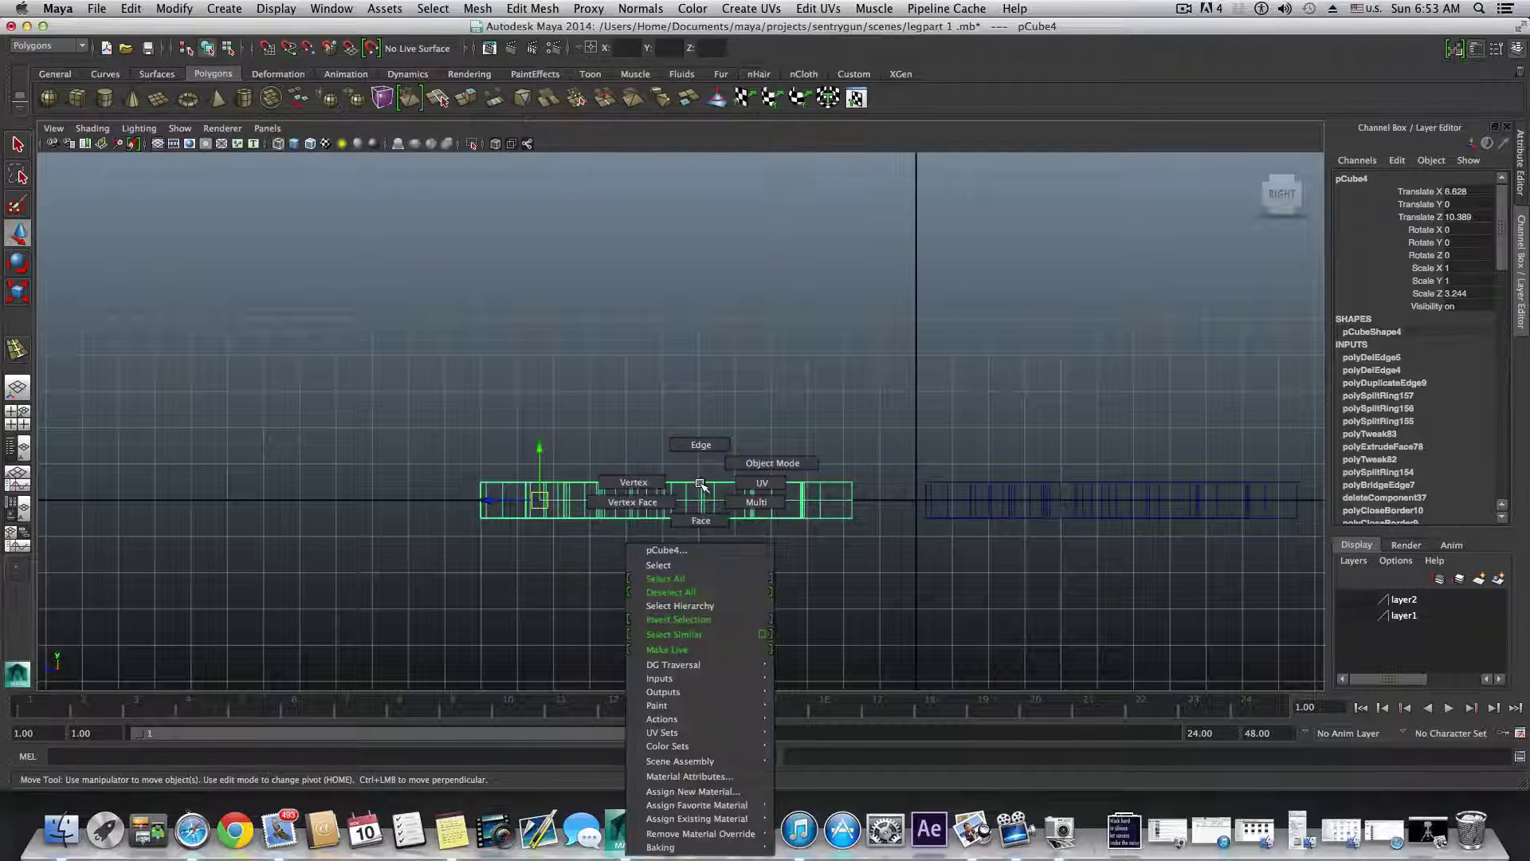
right_drag(700, 485, 702, 518)
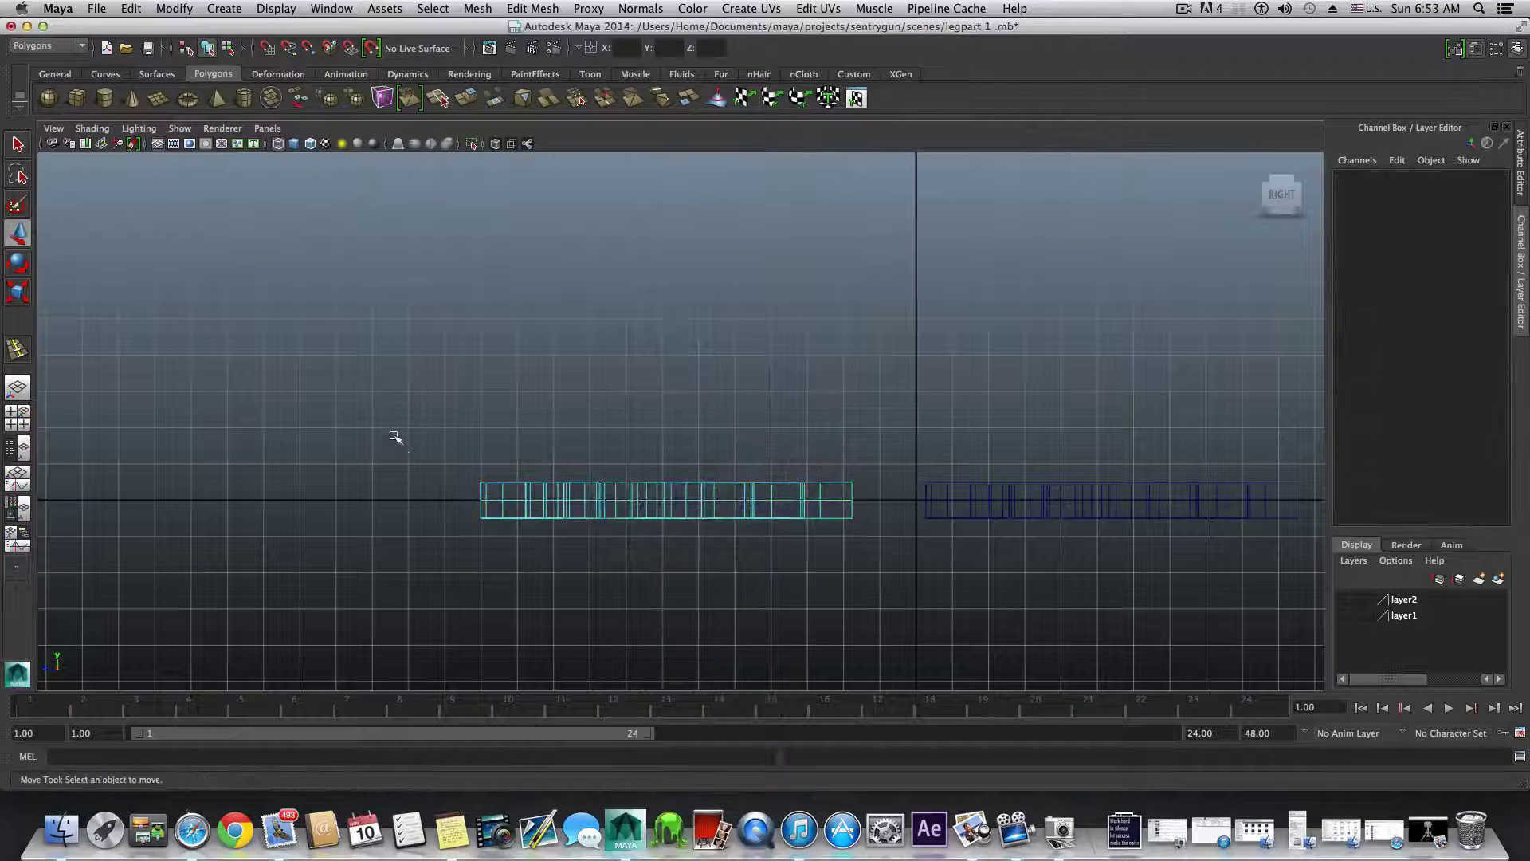
drag(700, 483, 897, 515)
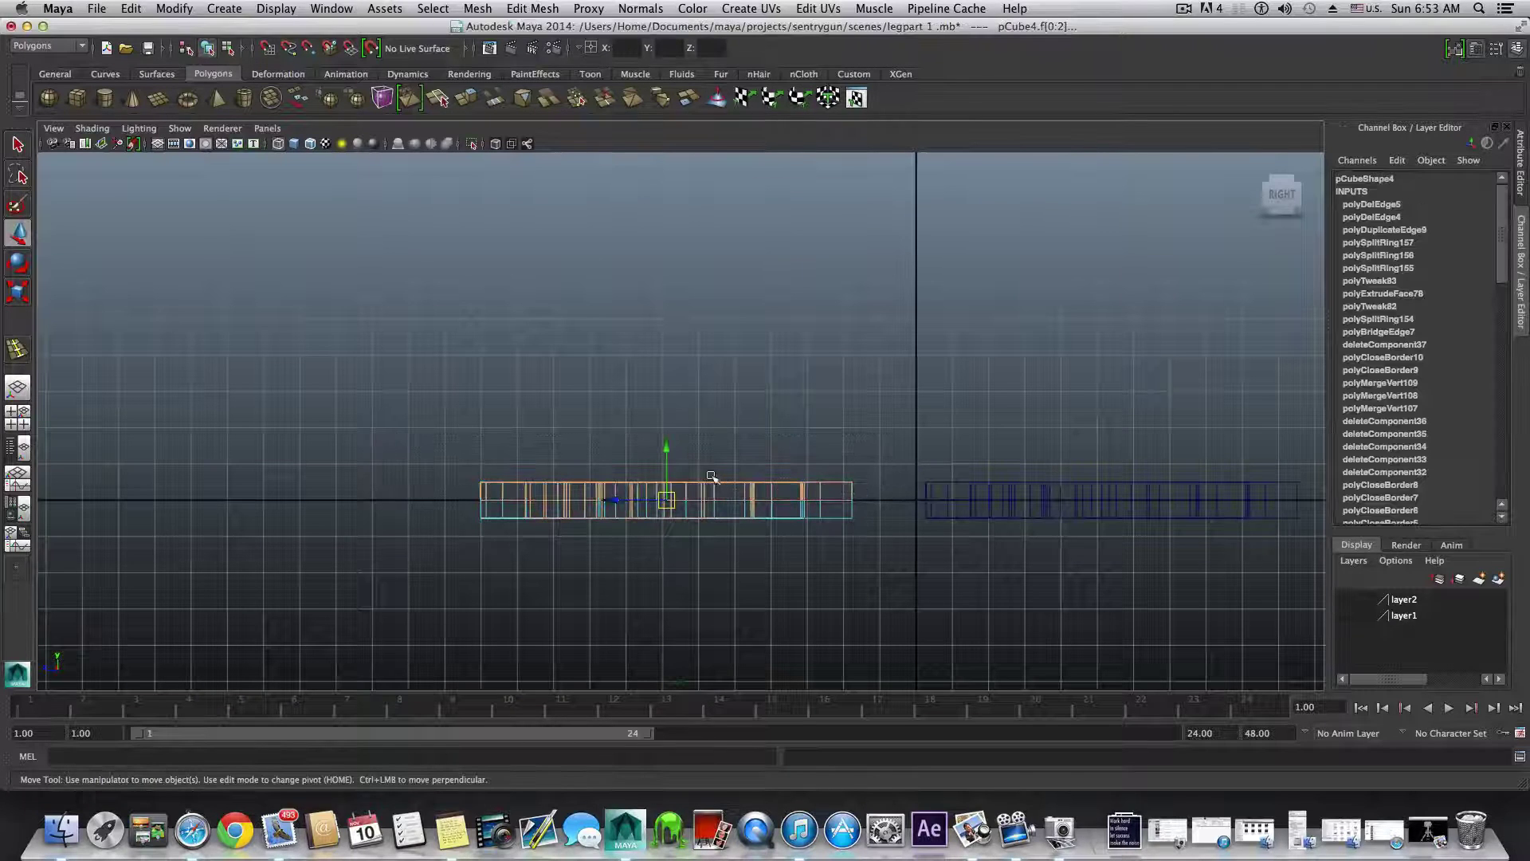
alt+click(519, 463)
drag(494, 496, 870, 510)
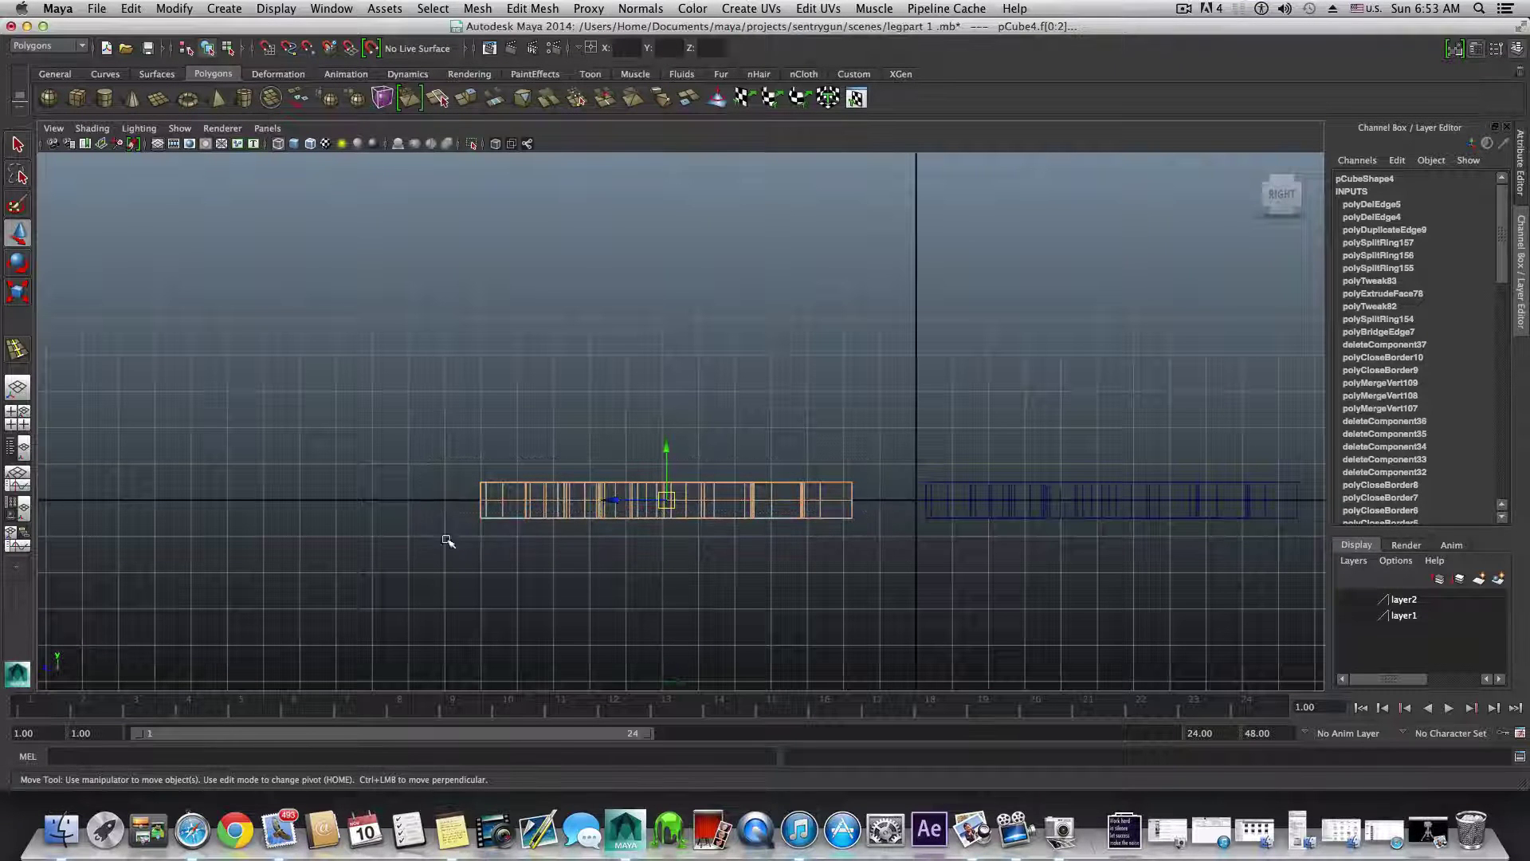
key(space)
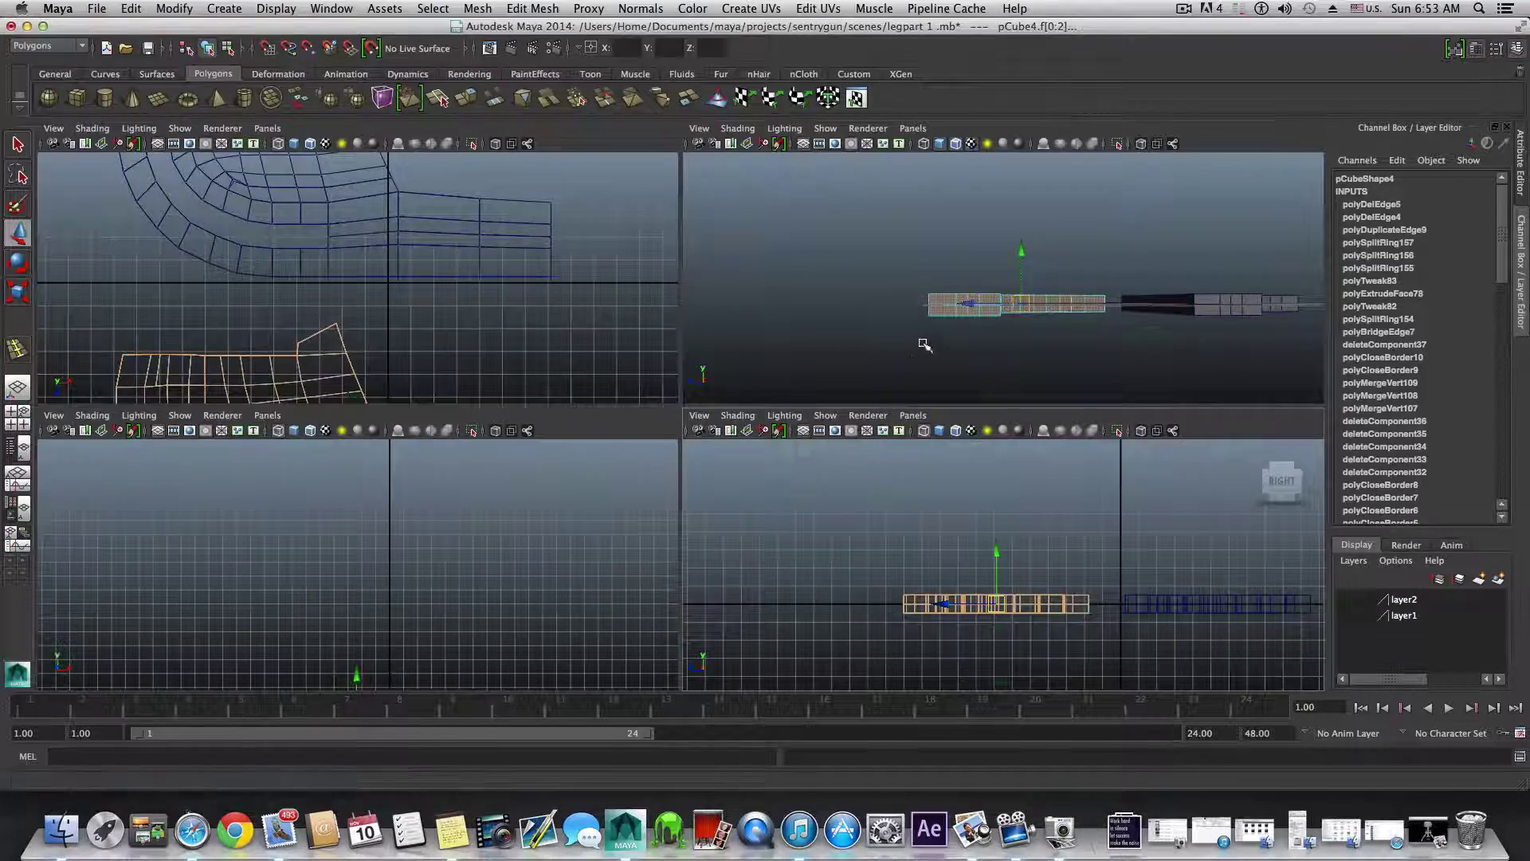
key(space)
alt+drag(888, 359, 723, 391)
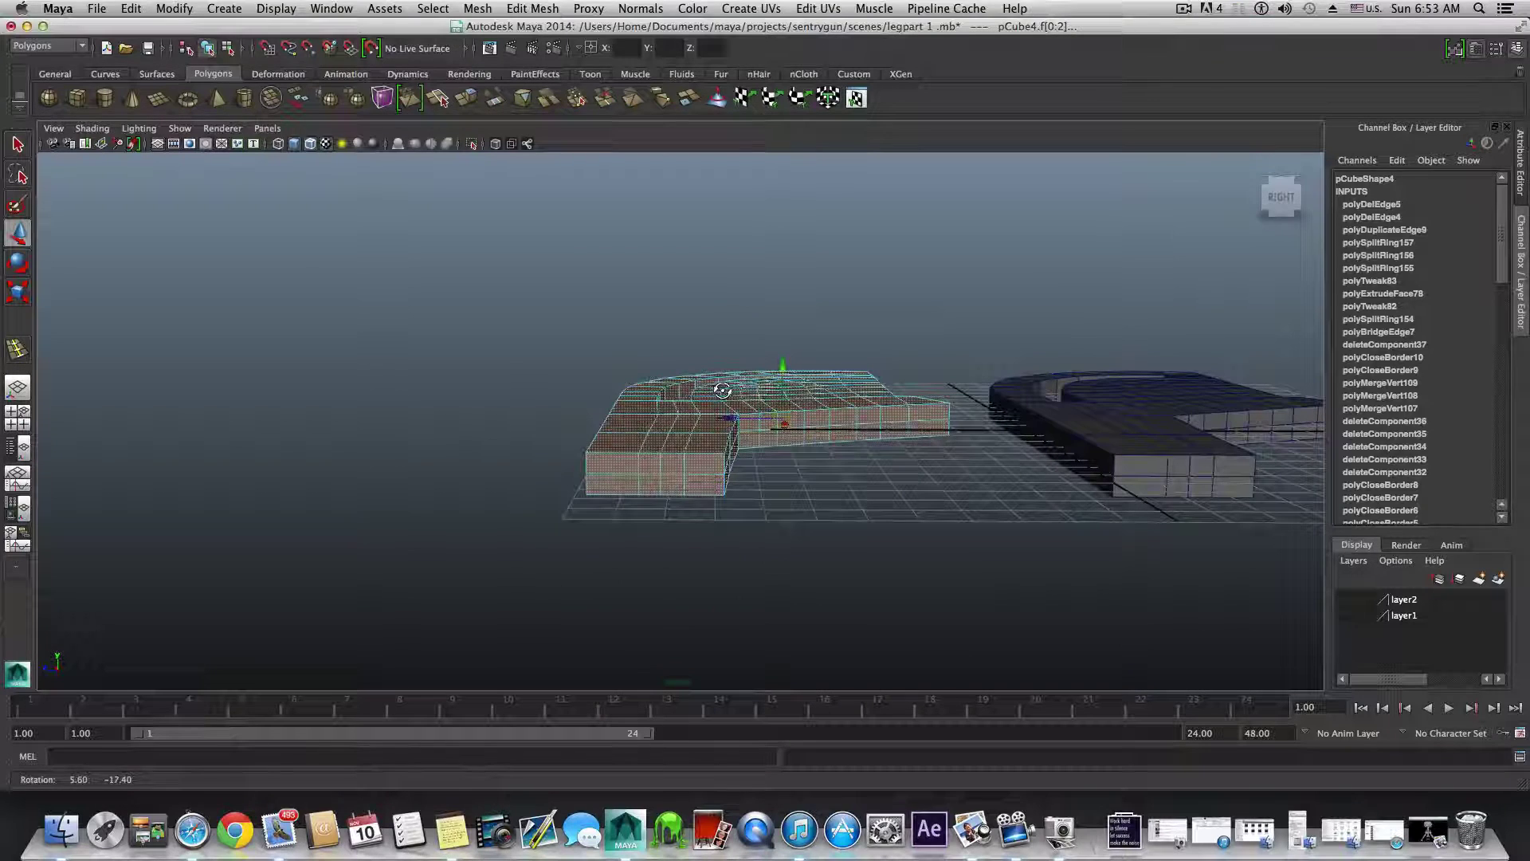
click(770, 418)
alt+drag(757, 459, 762, 468)
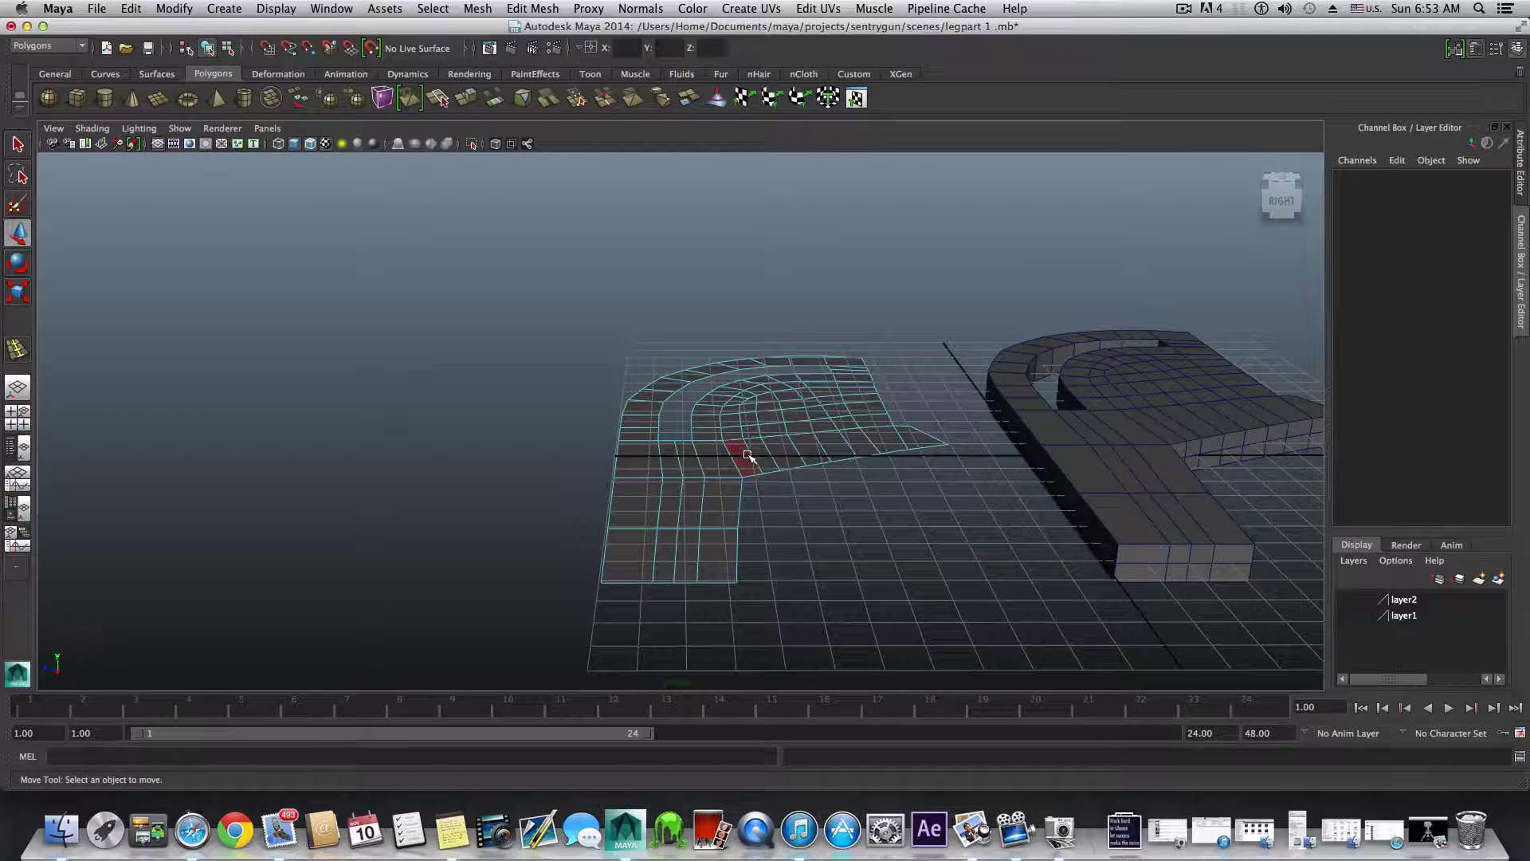
key(F8)
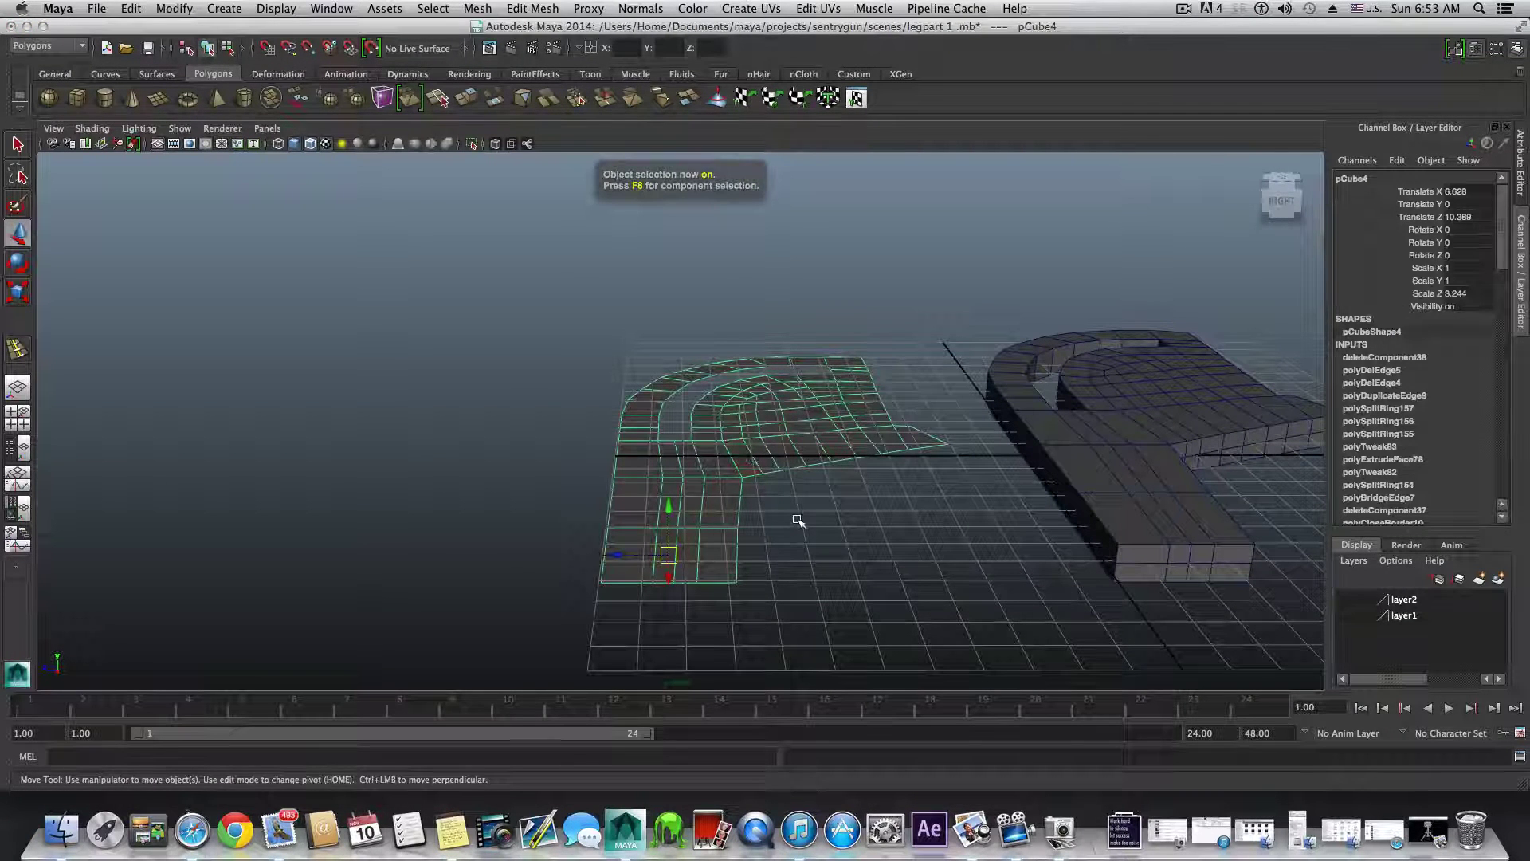
- Select the border edges of pCube4's remaining bottom faces, including the slot, and extrude them straight up to Y 0.5
alt+drag(798, 519, 683, 537)
right_drag(683, 537, 650, 568)
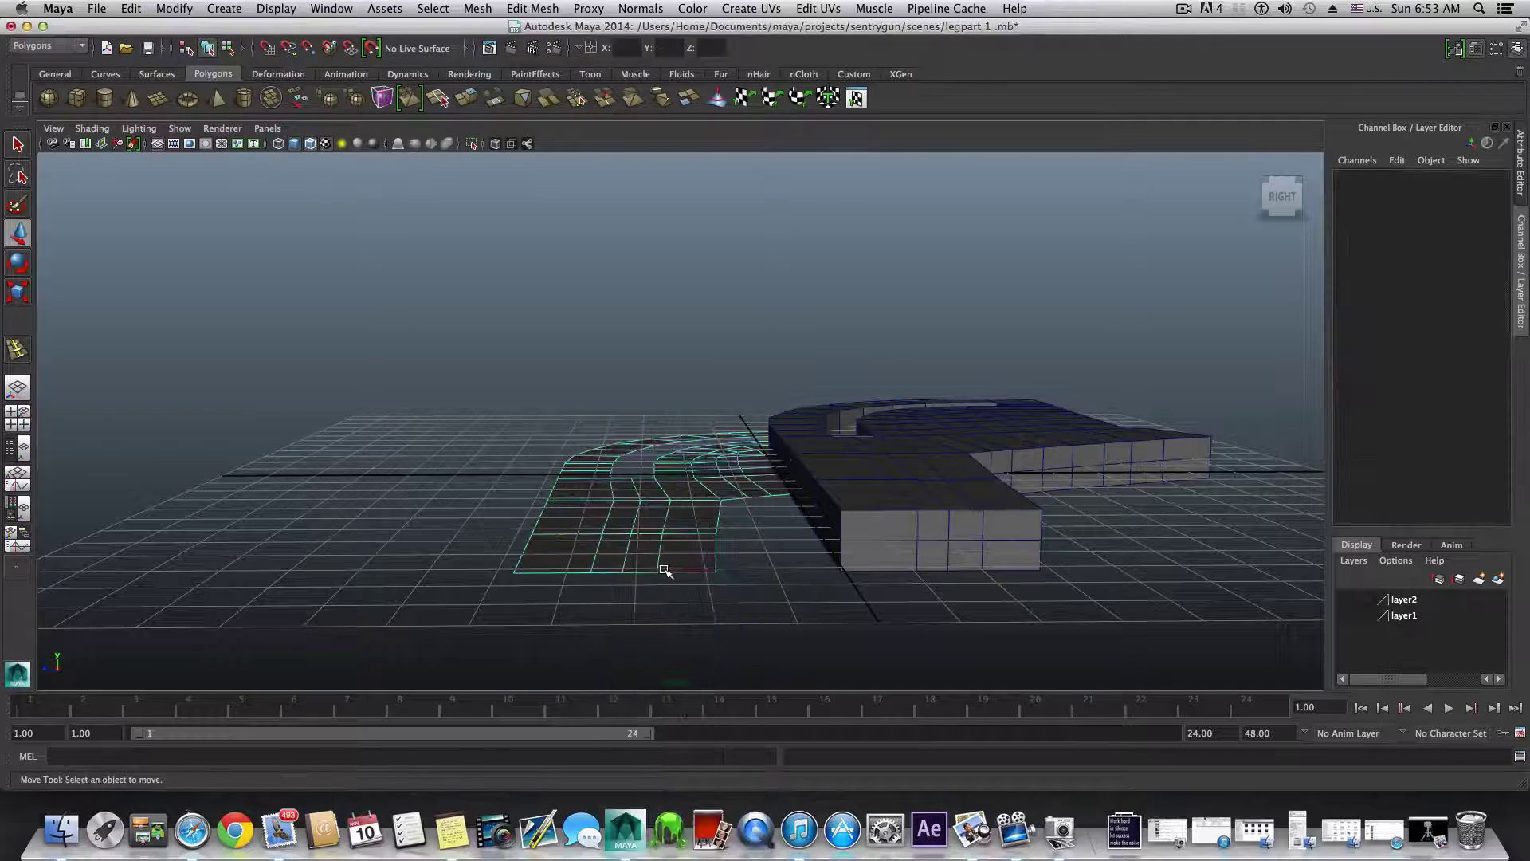
click(664, 571)
alt+drag(646, 557, 659, 584)
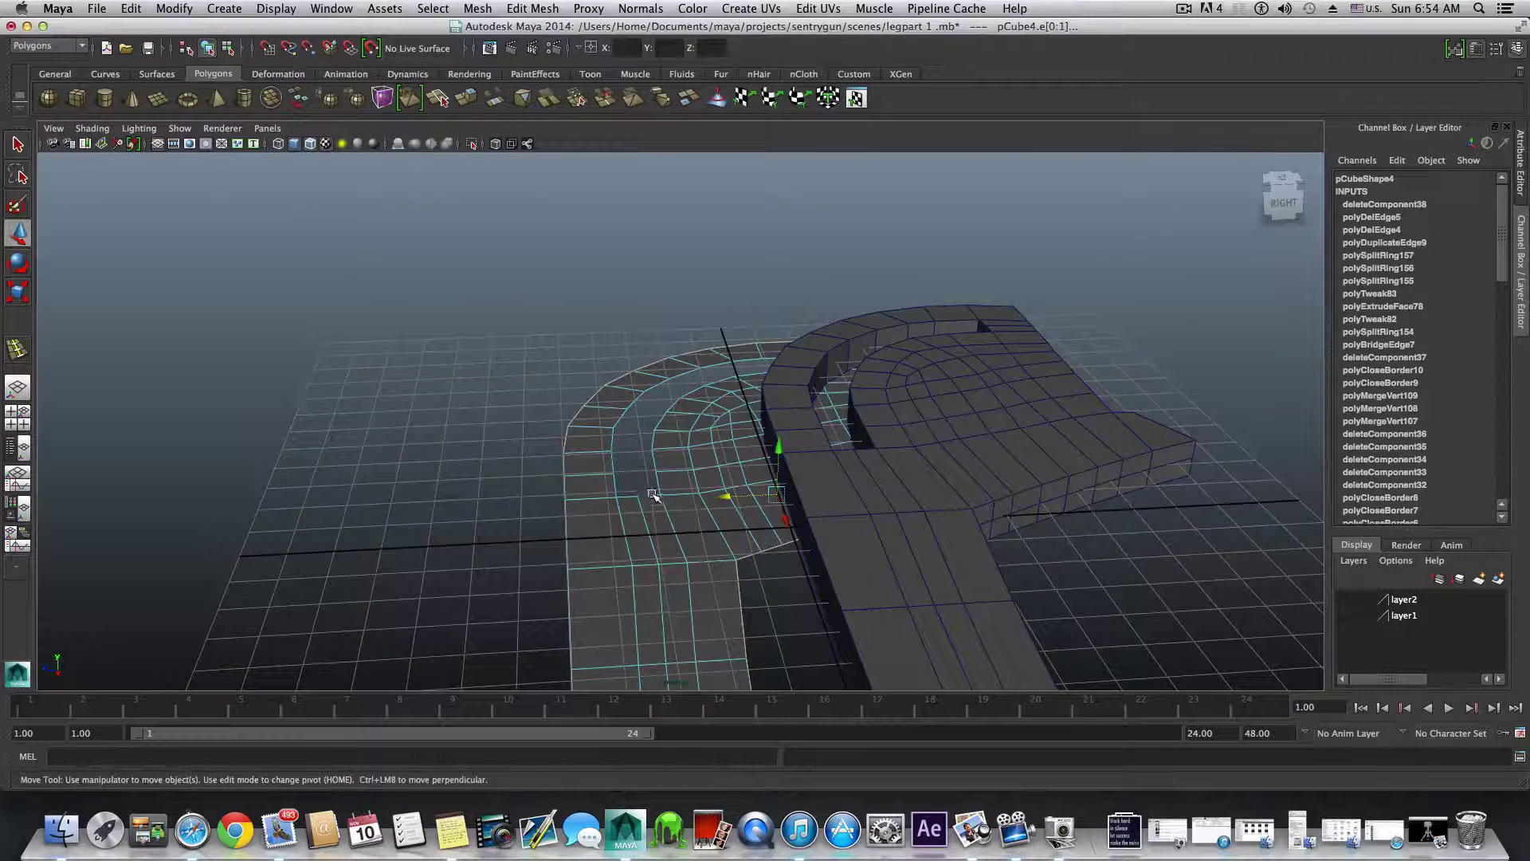
mouse_move(658, 463)
alt+mouse_down()
mouse_move(693, 486)
mouse_move(635, 475)
alt+mouse_up()
alt+middle_drag(635, 476, 613, 477)
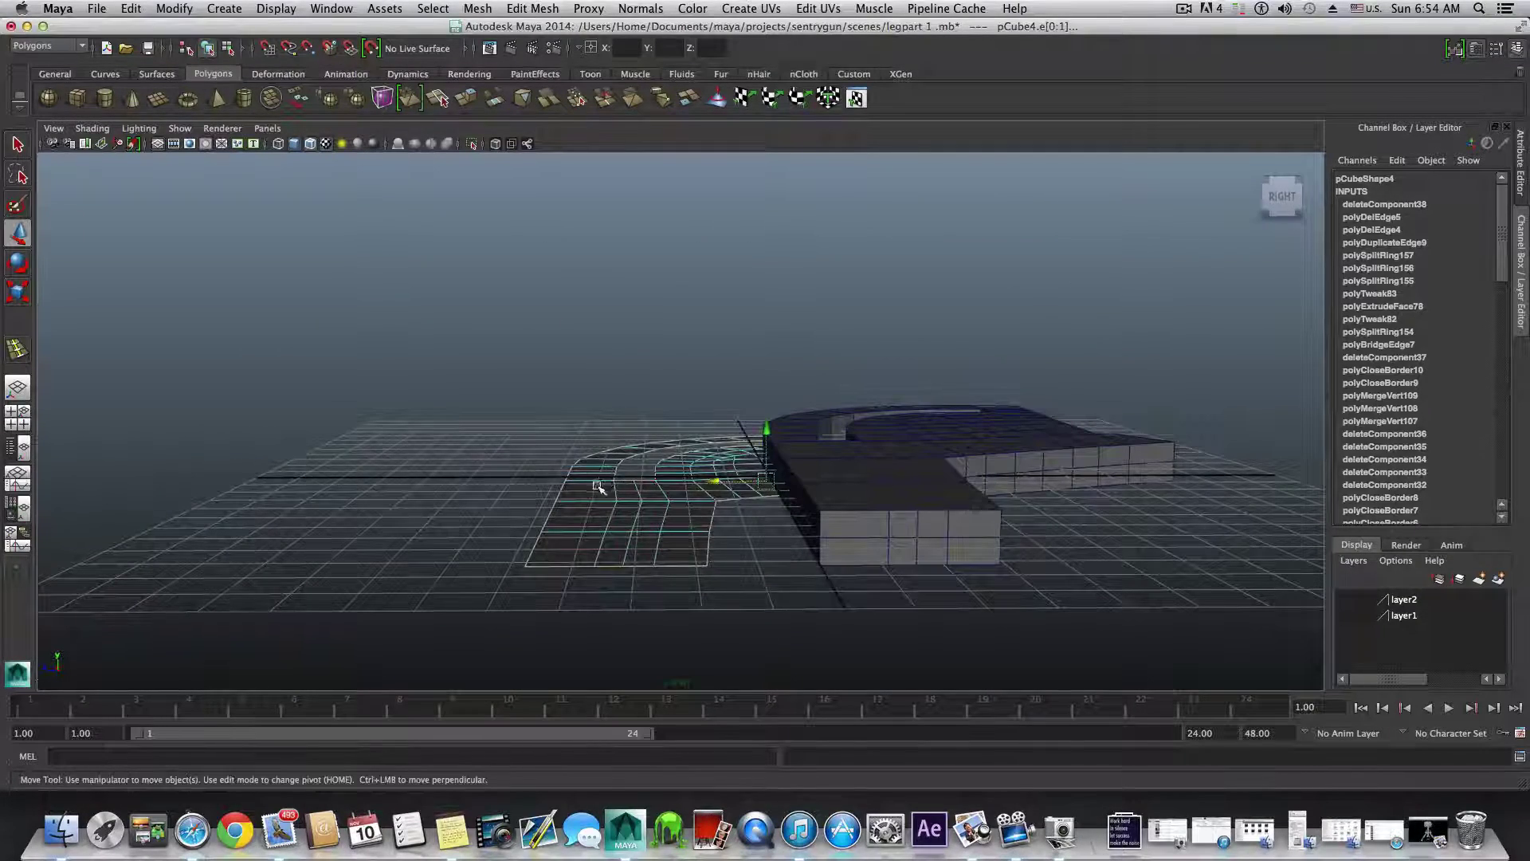
scroll(694, 482, up, 2)
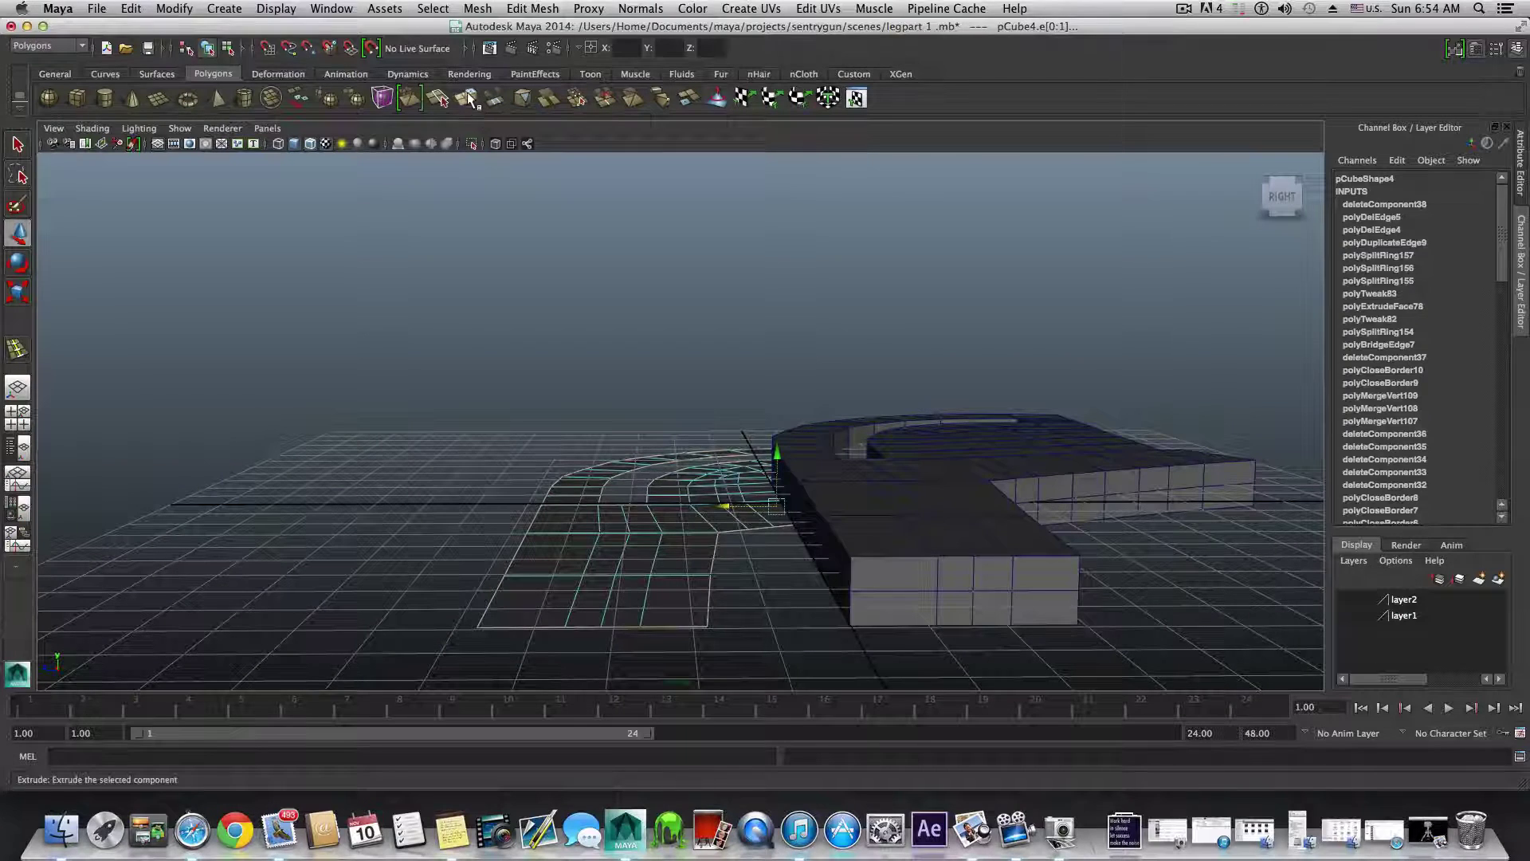
click(438, 97)
alt+drag(510, 446, 538, 547)
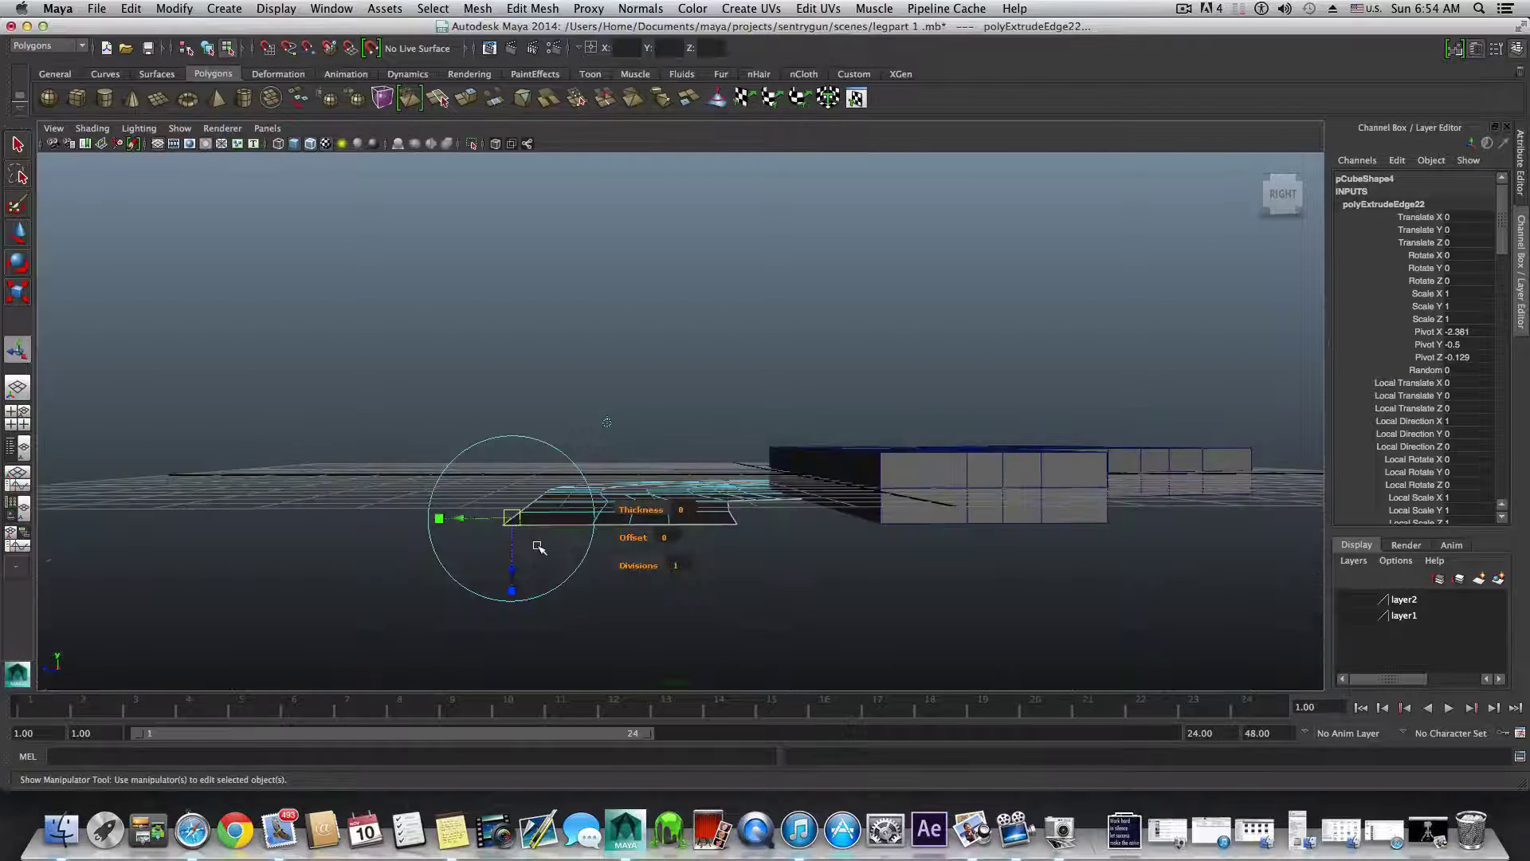
key(w)
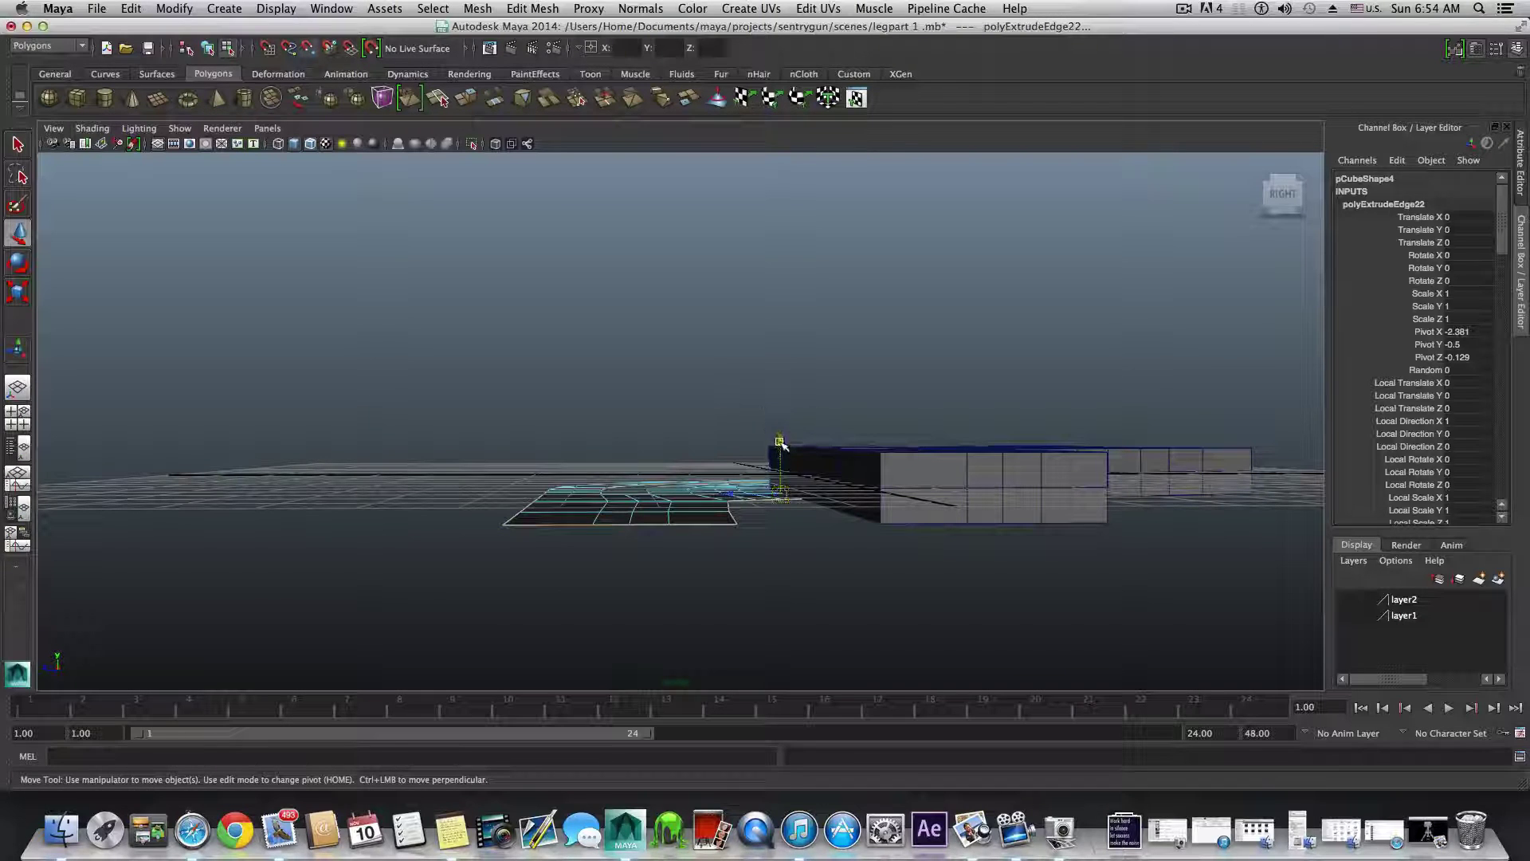
drag(781, 443, 782, 441)
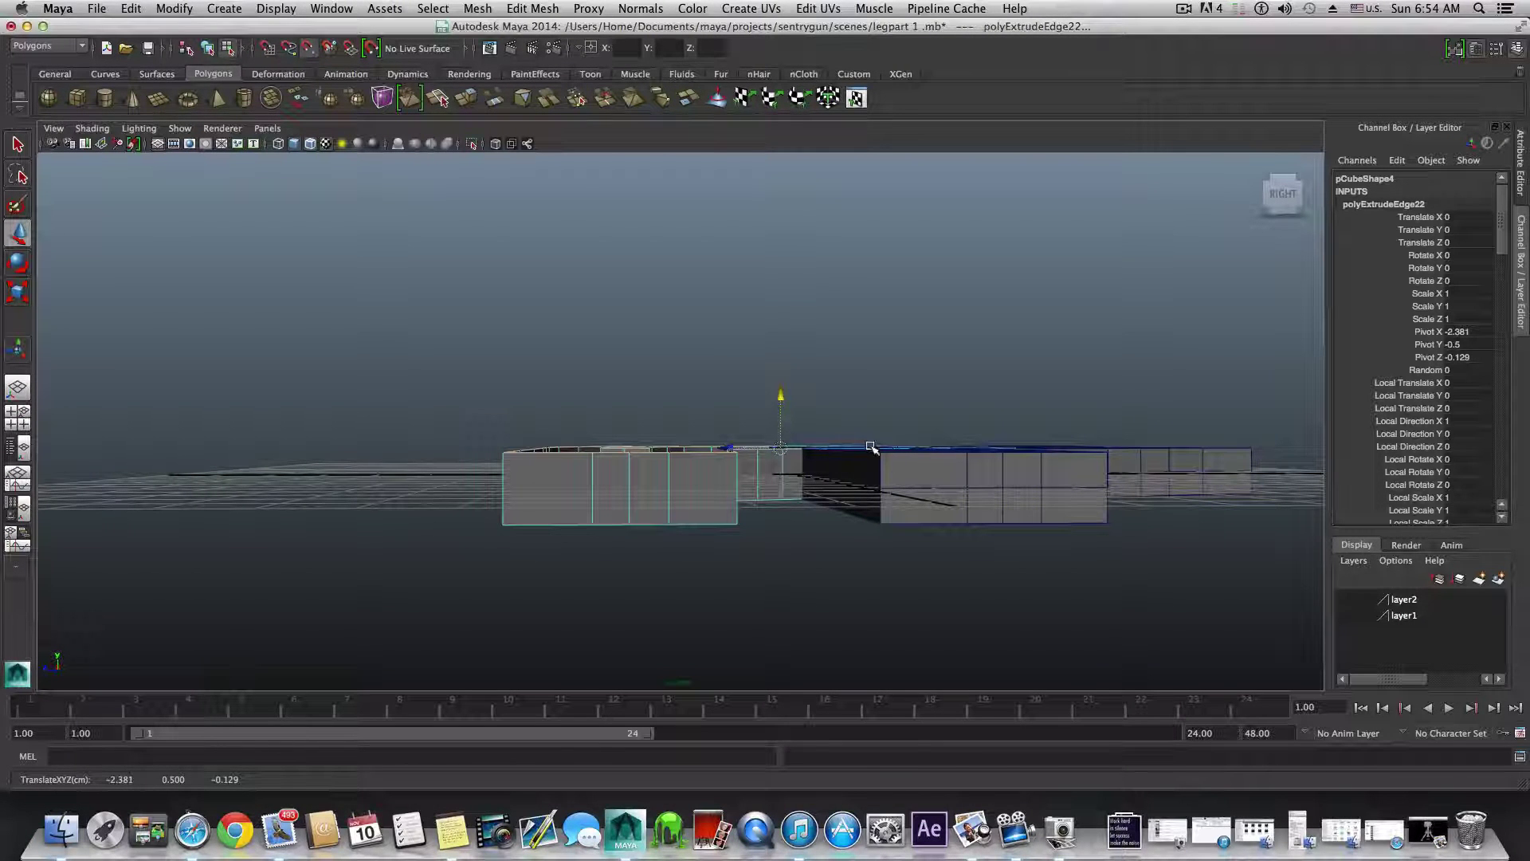
alt+drag(730, 451, 717, 520)
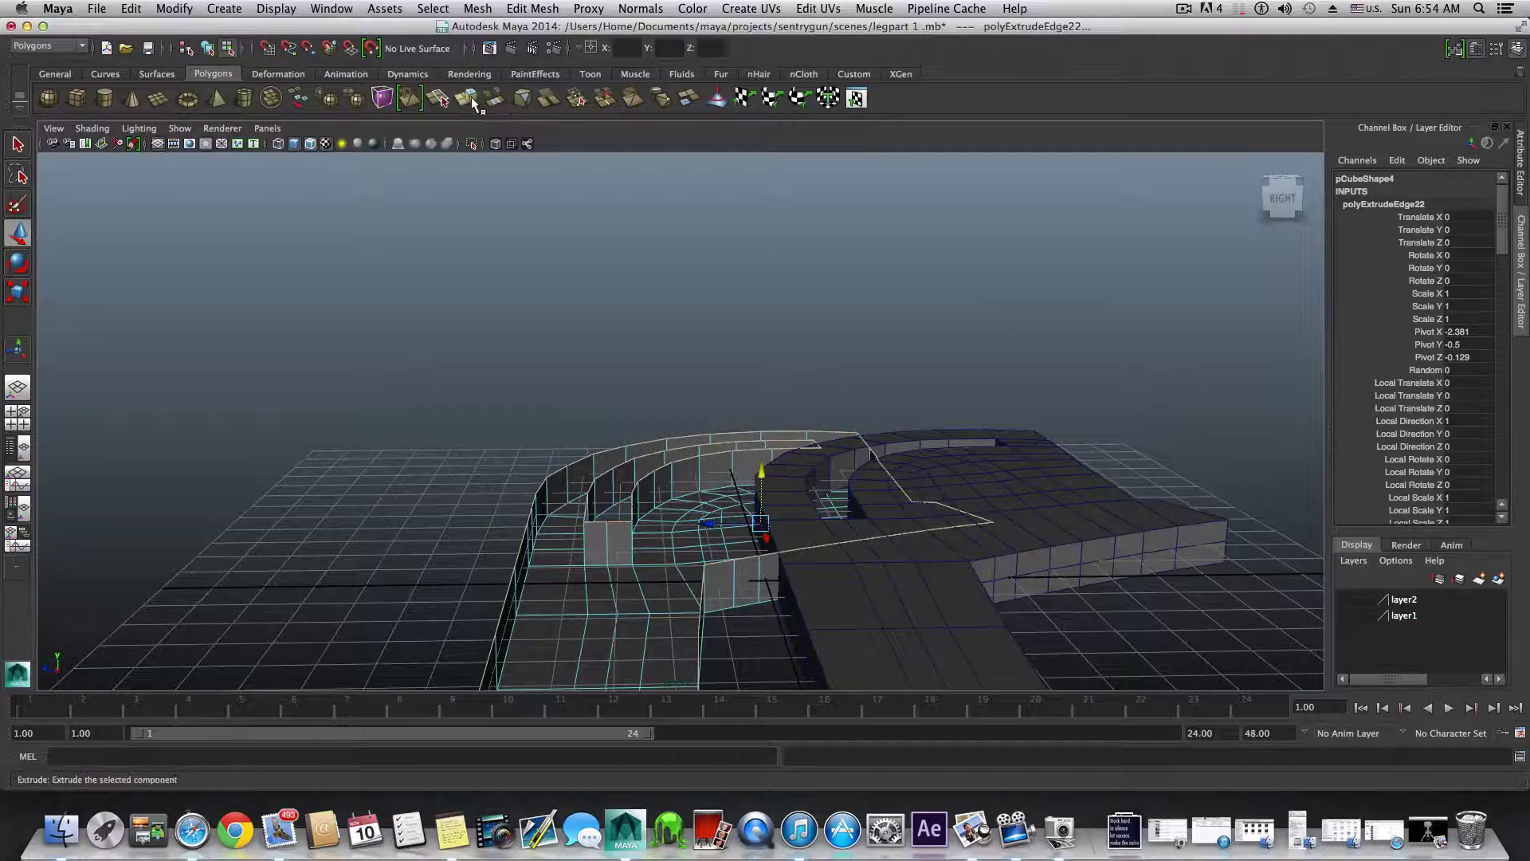
click(468, 98)
alt+drag(795, 530, 757, 446)
key(w)
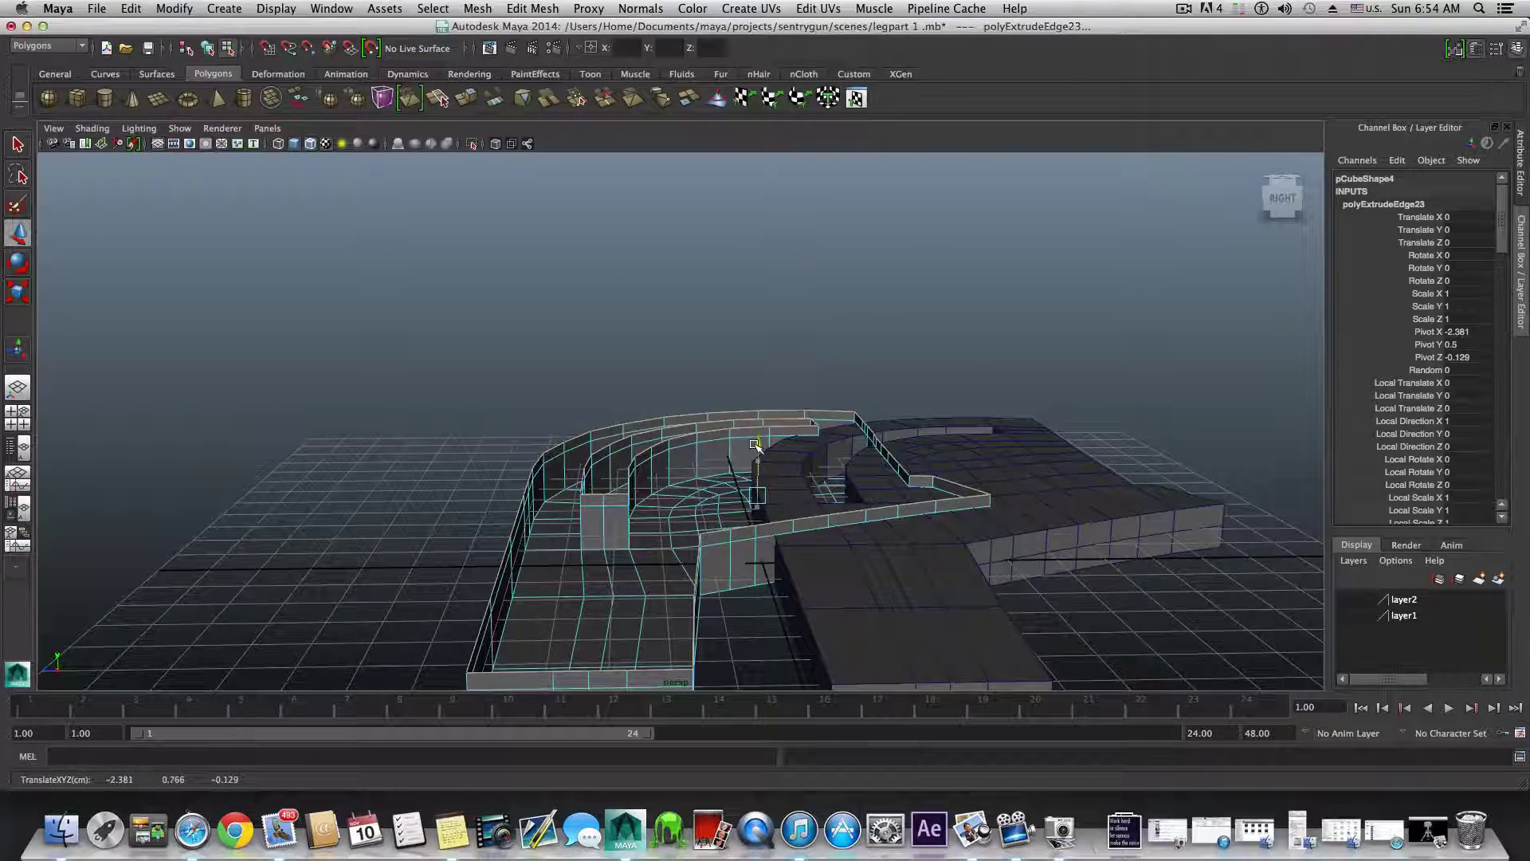
alt+drag(565, 630, 584, 498)
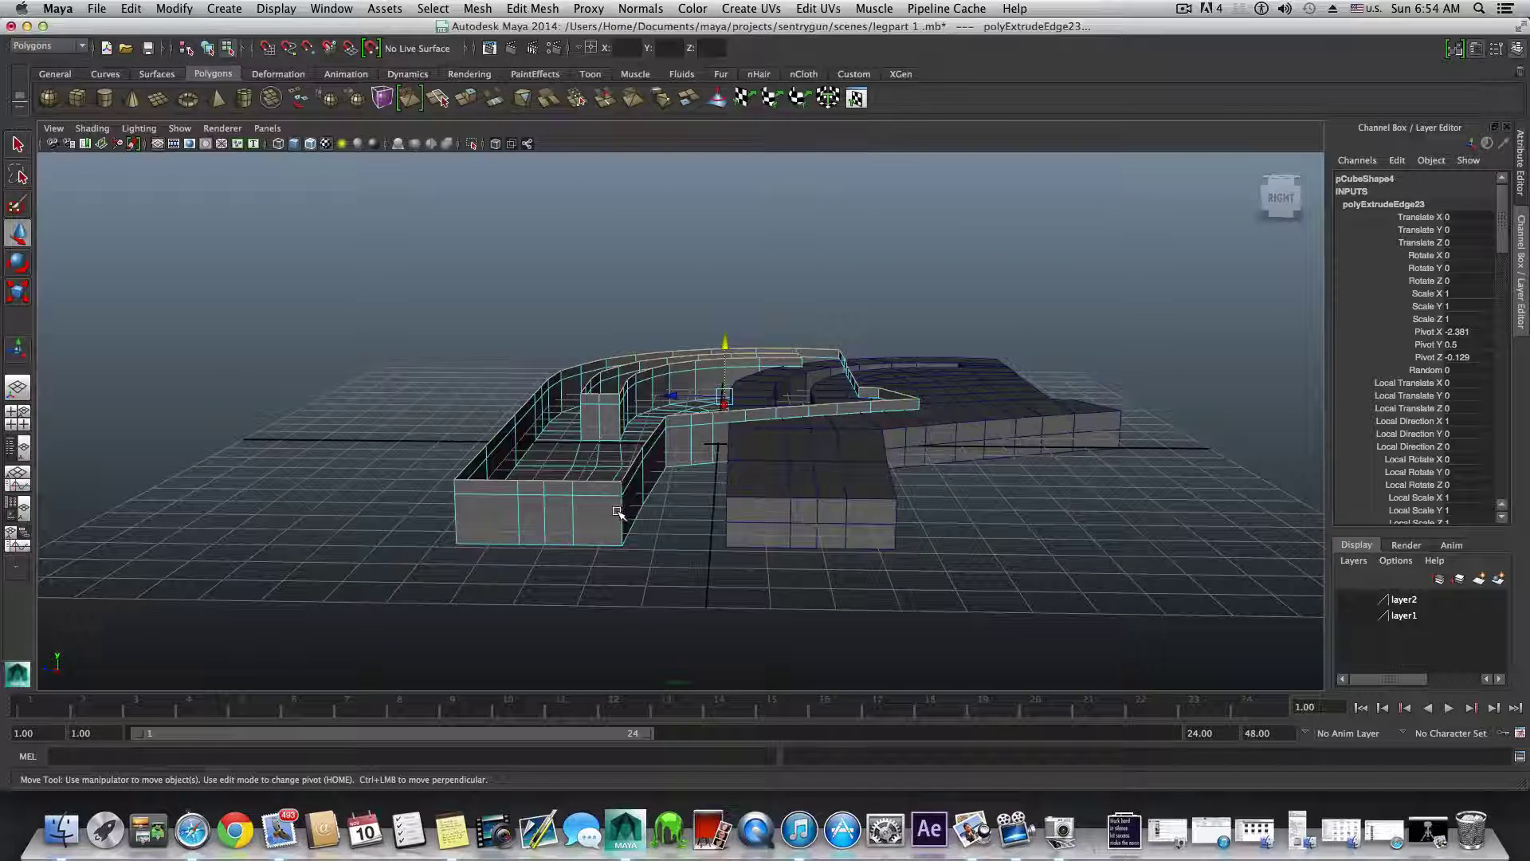
key(z)
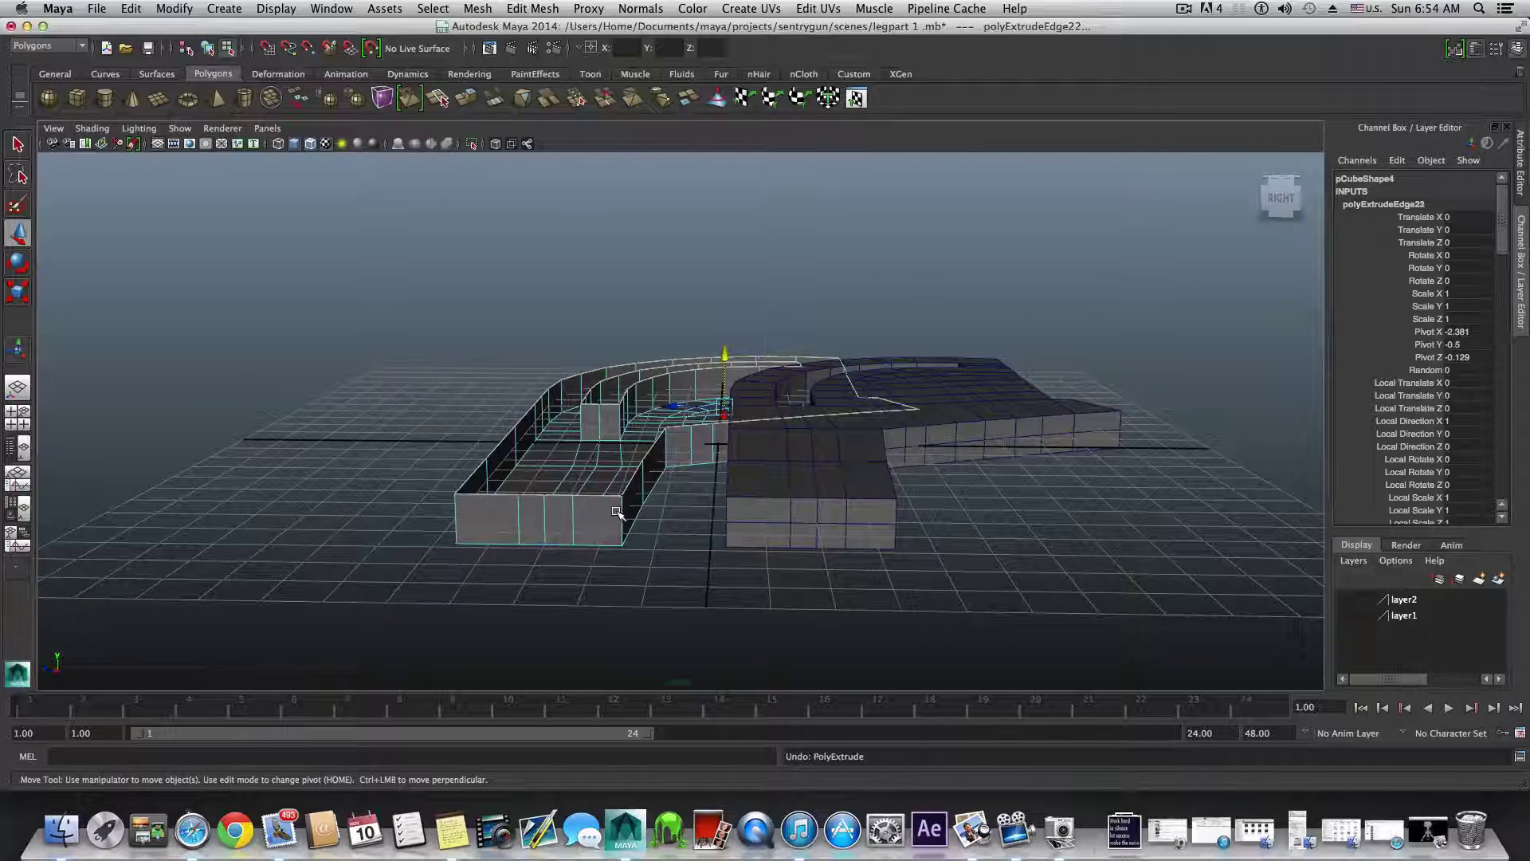
- Extrude the top border edges of pCube4's walls again, straight up to Y 0.757, and return to object selection
alt+middle_drag(600, 518, 664, 563)
alt+drag(571, 527, 572, 512)
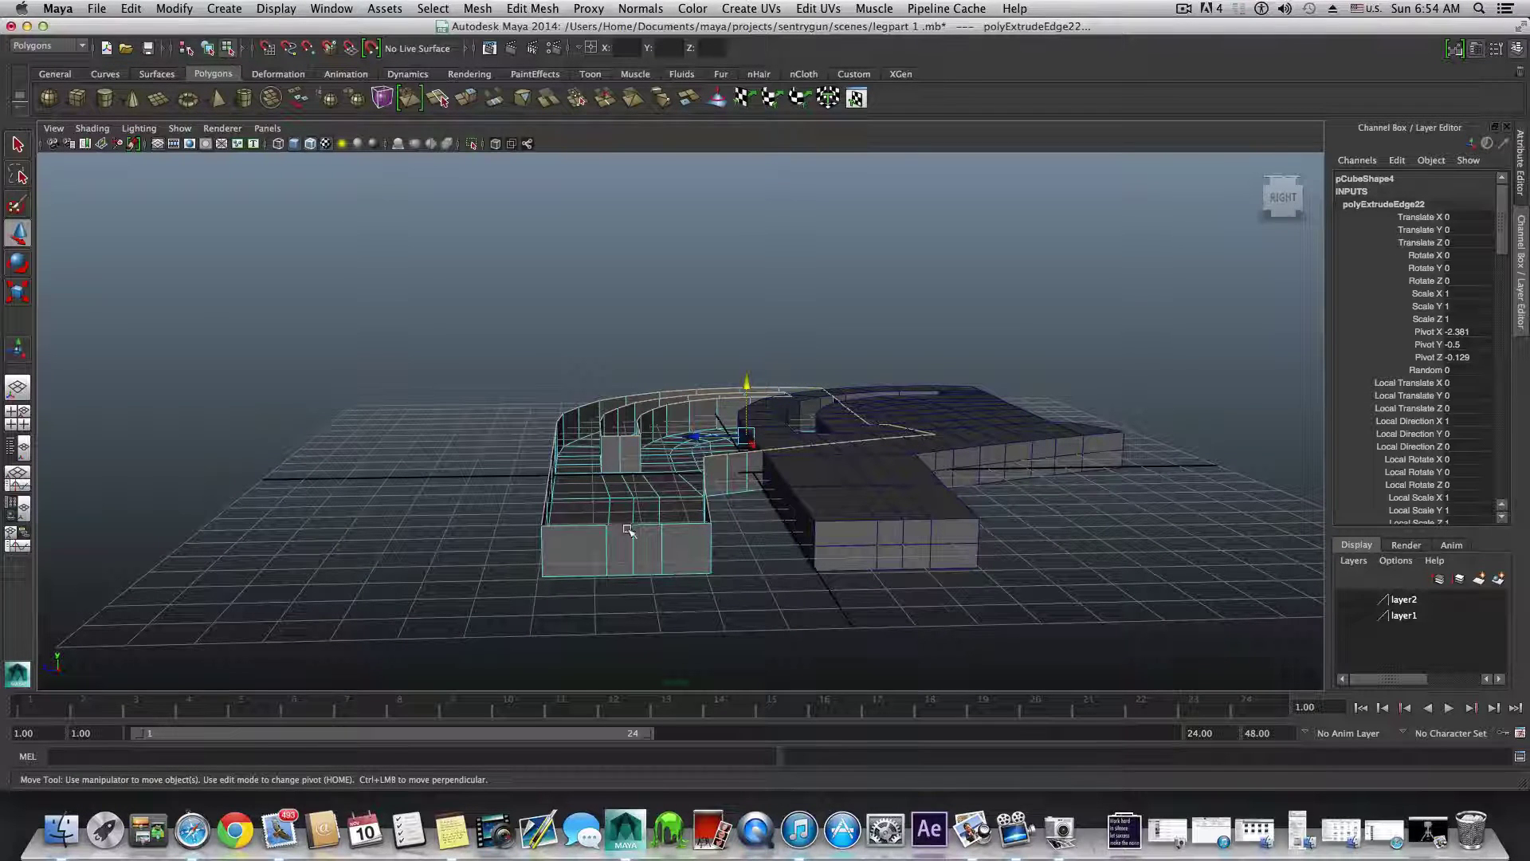
alt+middle_drag(627, 529, 622, 600)
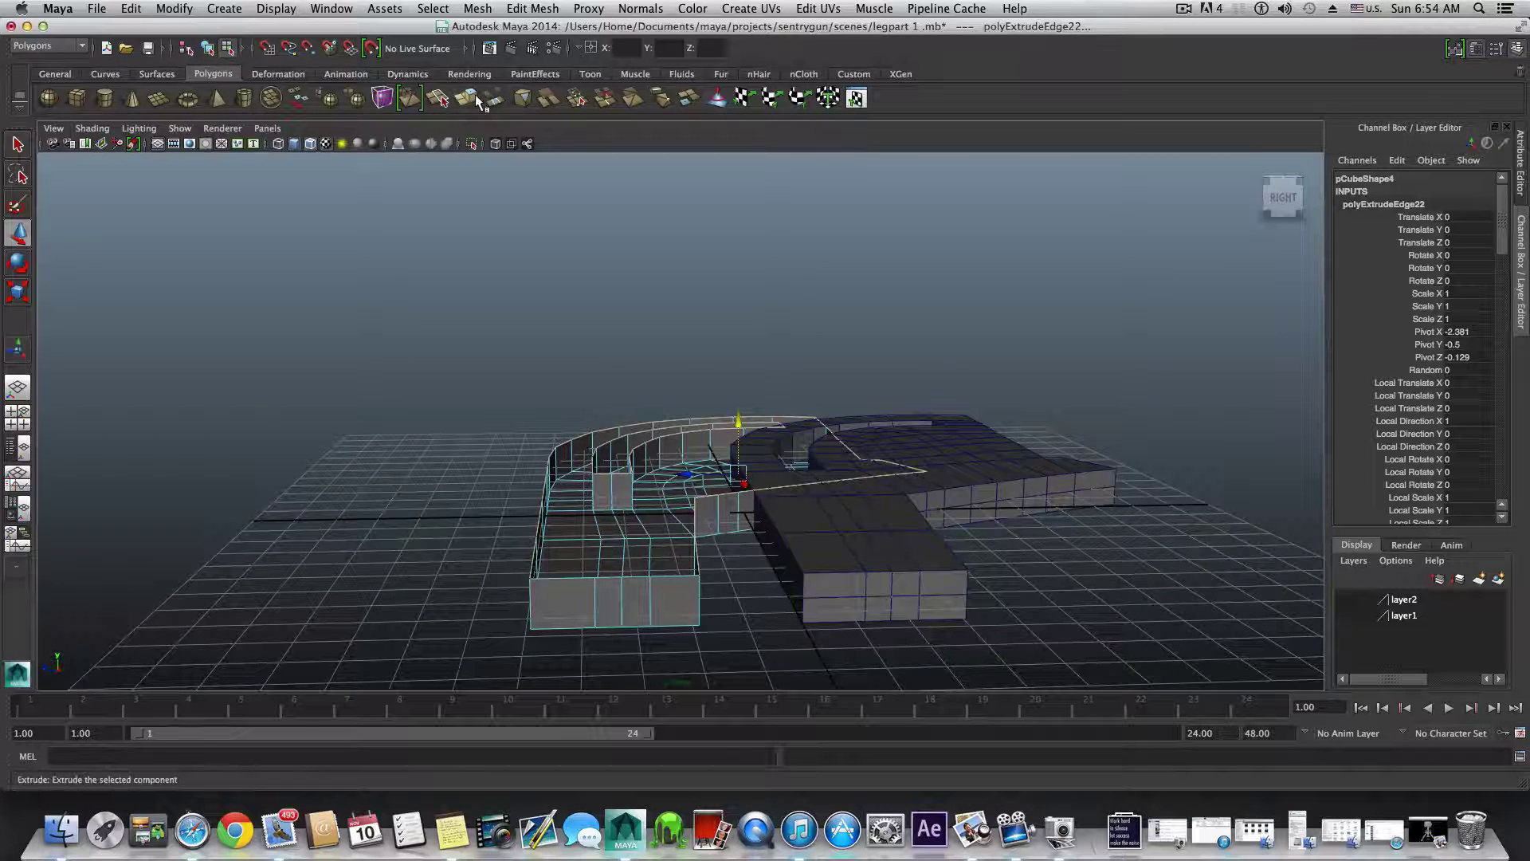
click(477, 101)
key(w)
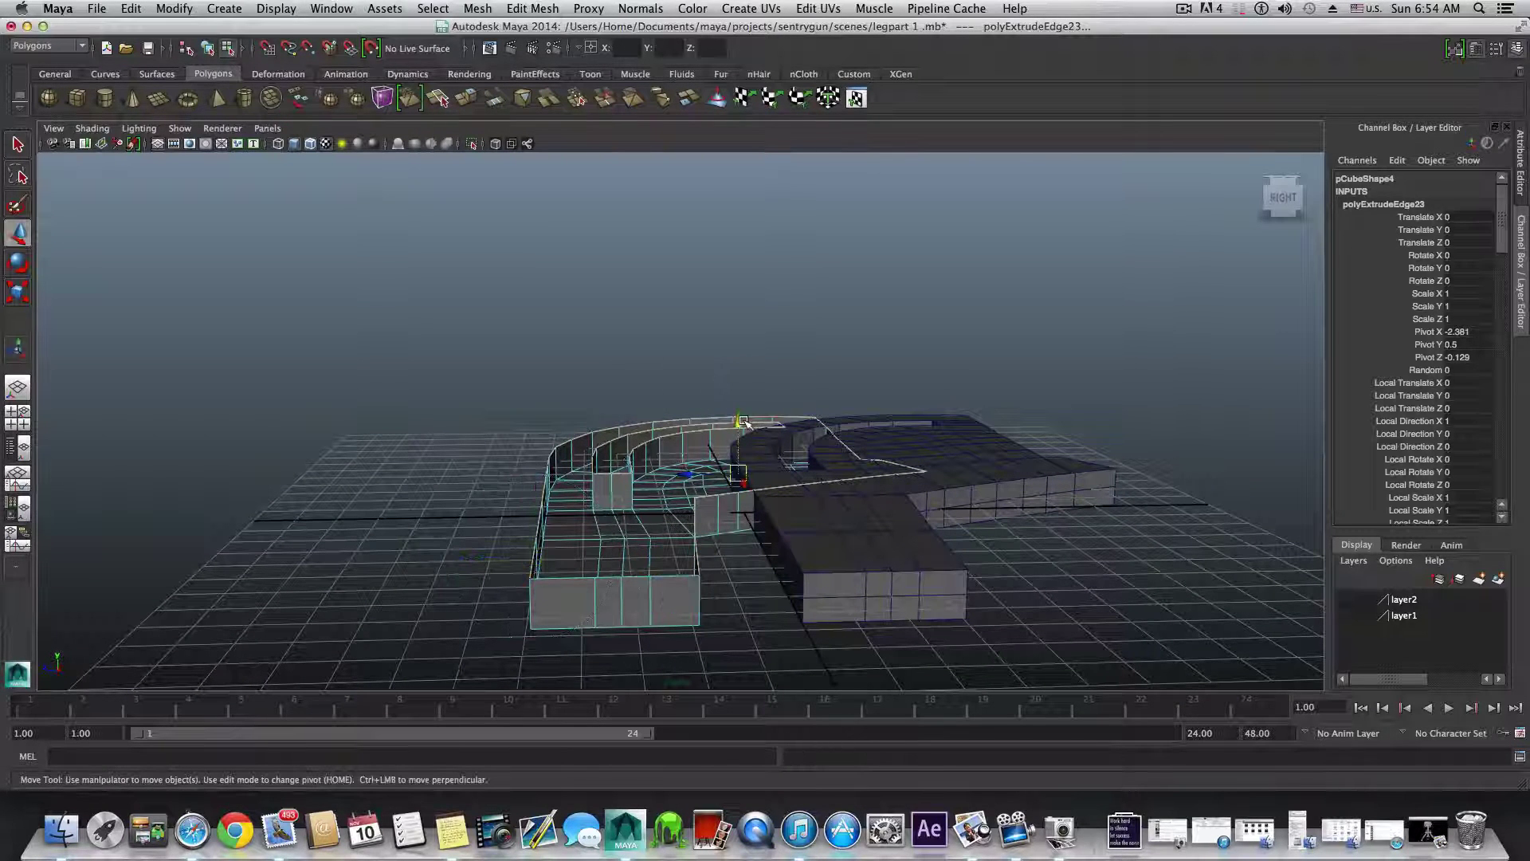
drag(743, 421, 741, 412)
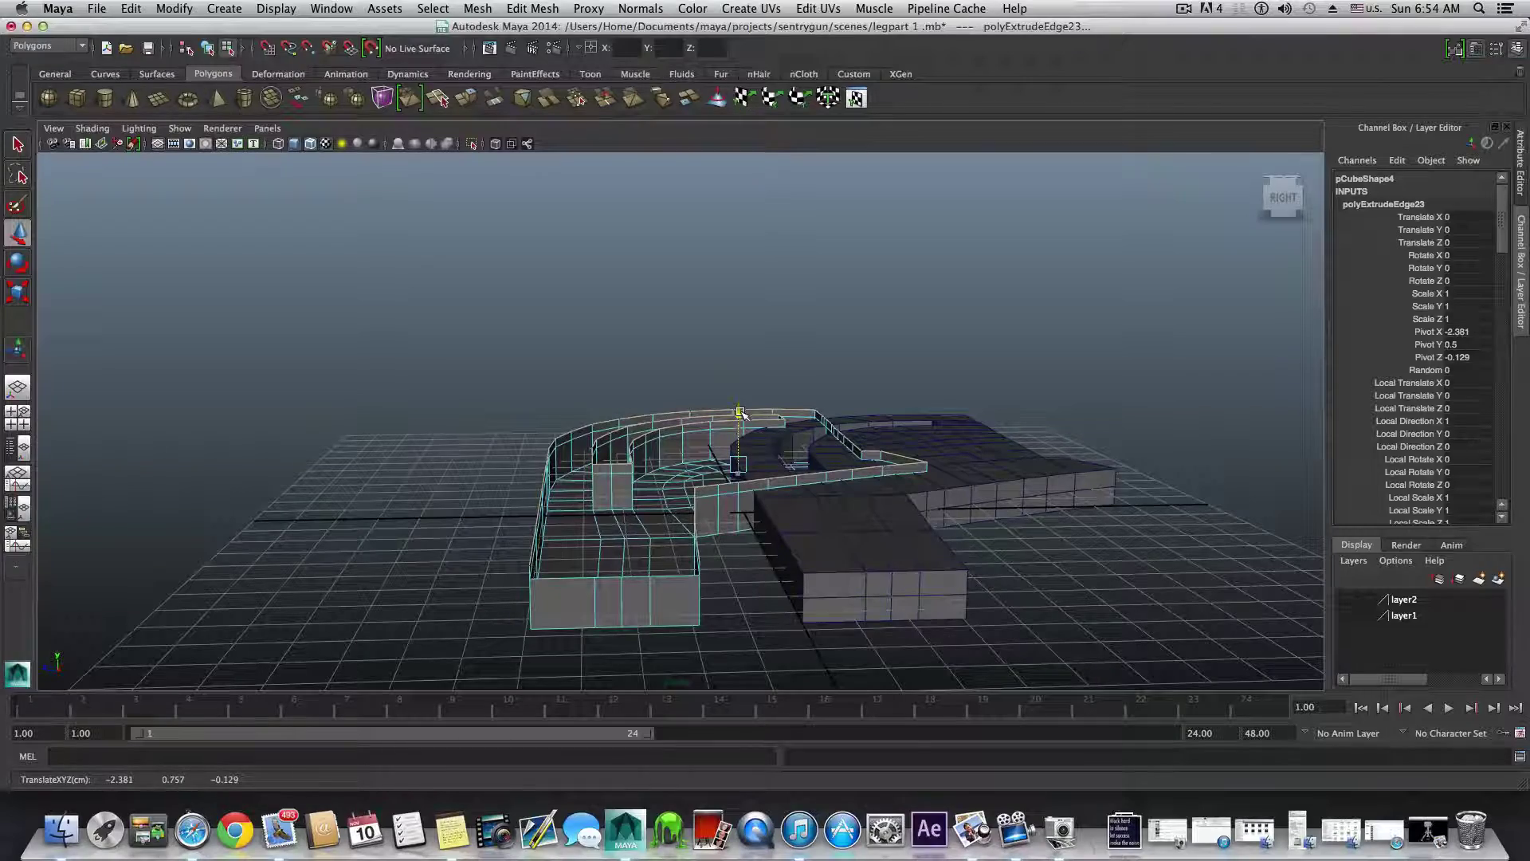
alt+drag(739, 415, 731, 550)
key(F8)
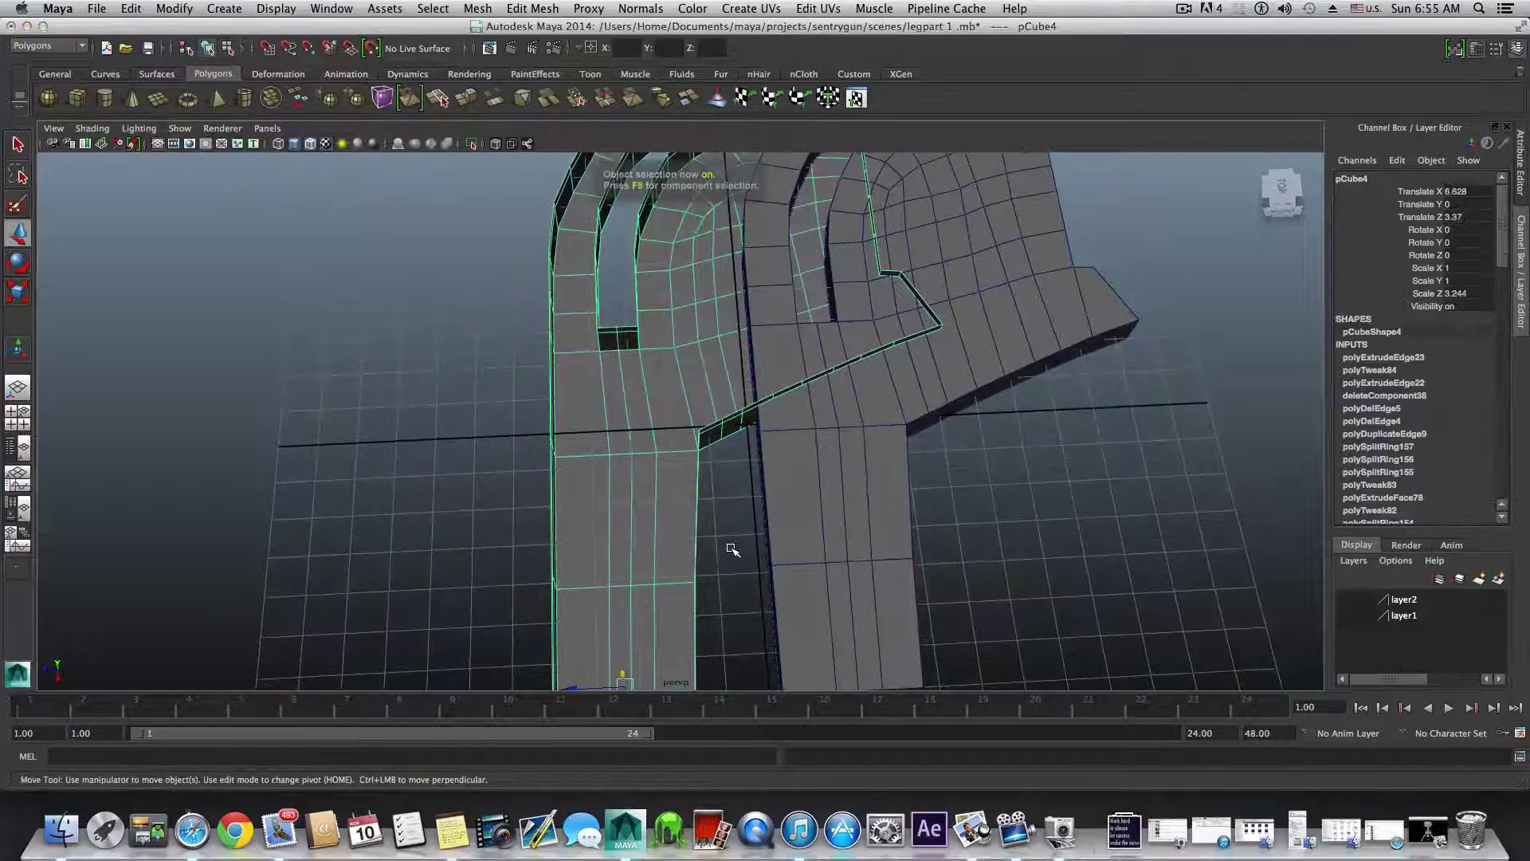
- In the side view, select all of pCube4's upright wall faces, leaving out its flat bottom layer
alt+right_drag(728, 547, 605, 513)
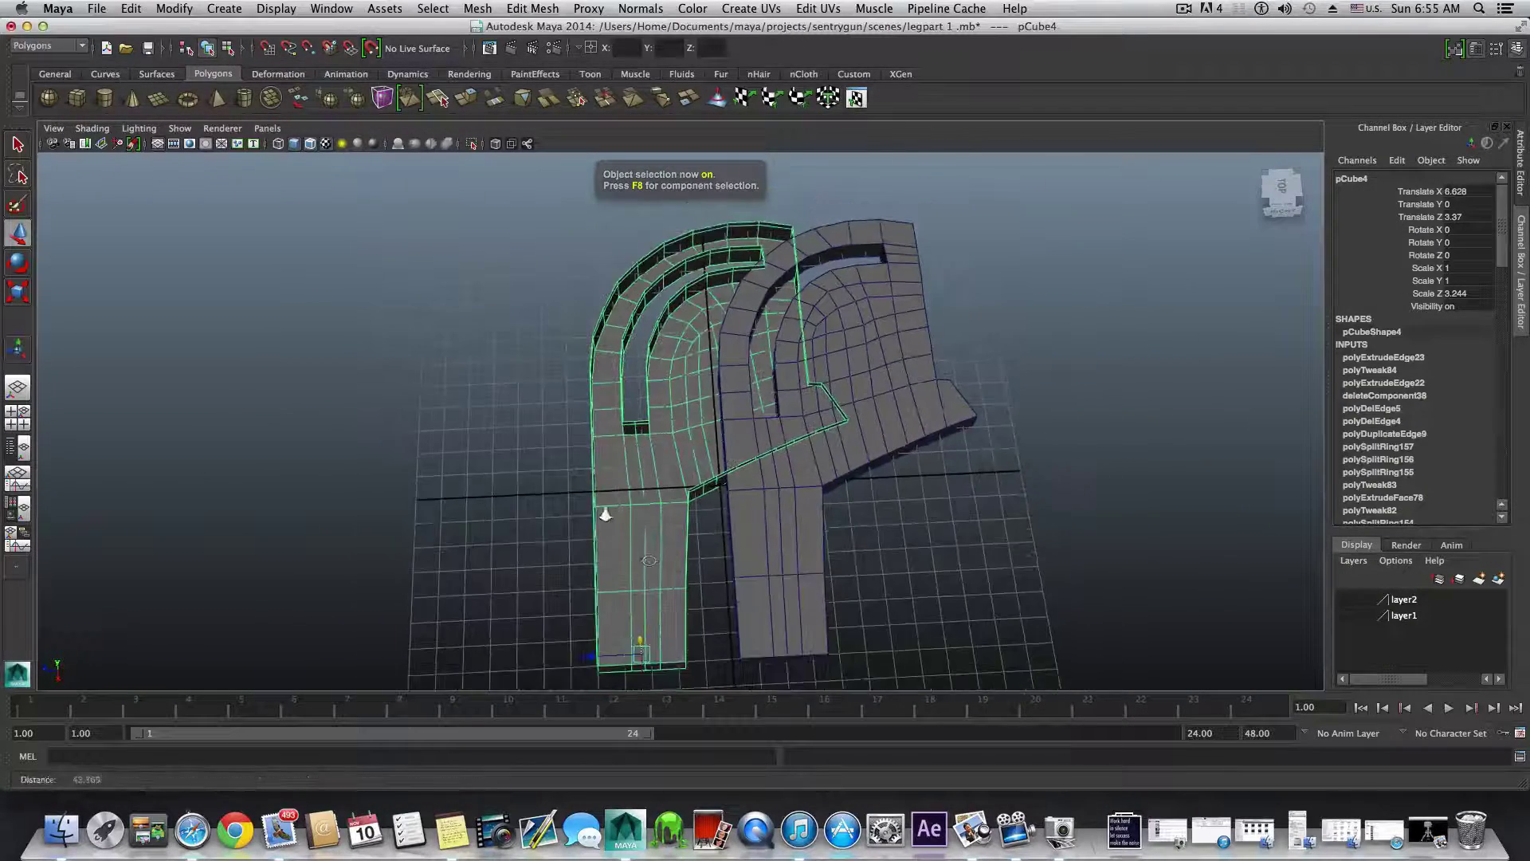
alt+drag(618, 520, 648, 571)
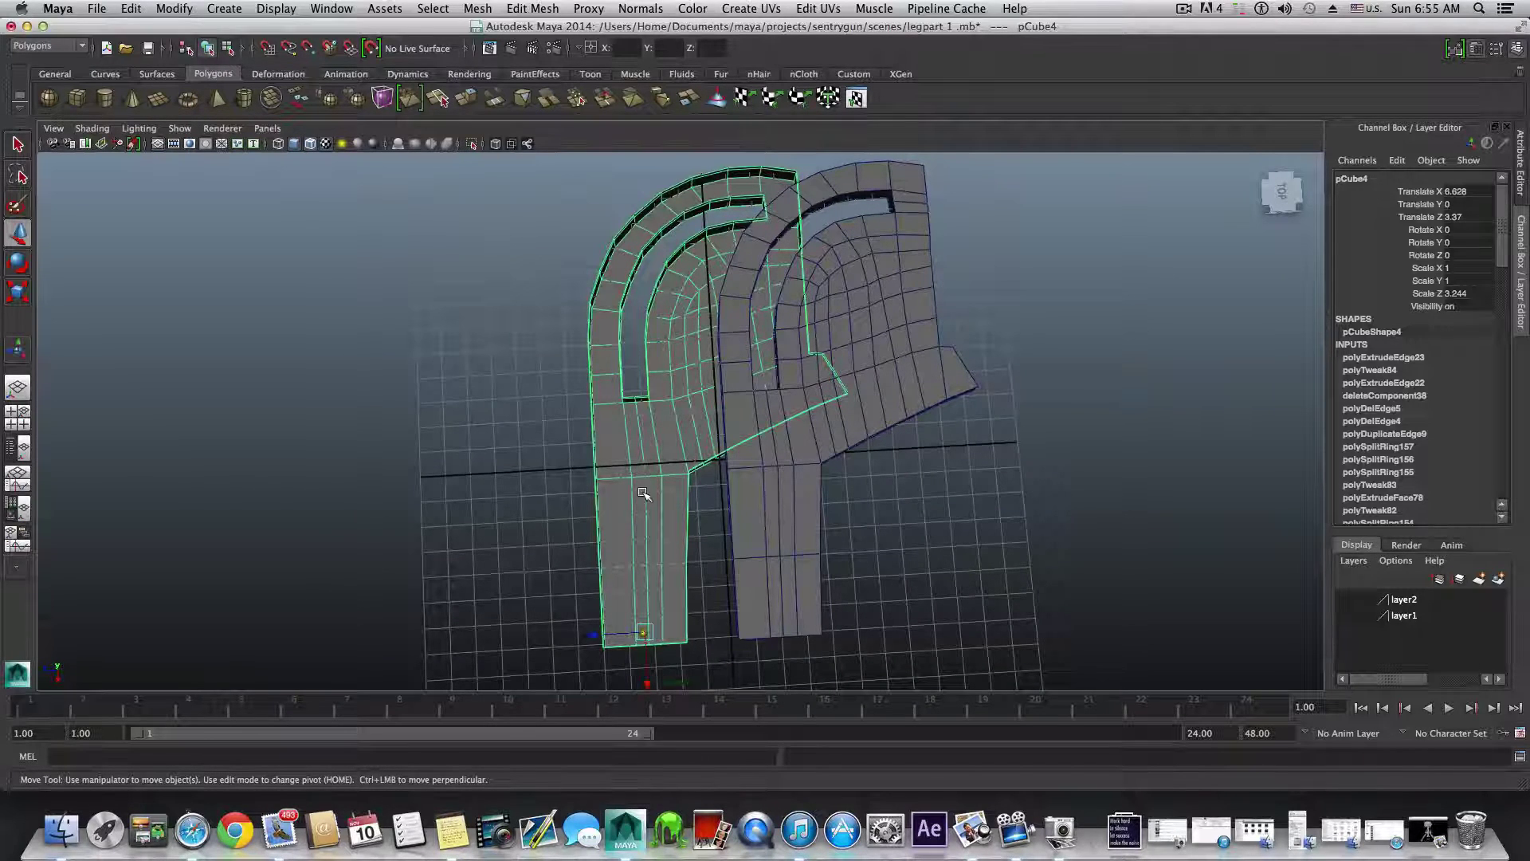
alt+drag(643, 511, 635, 403)
key(space)
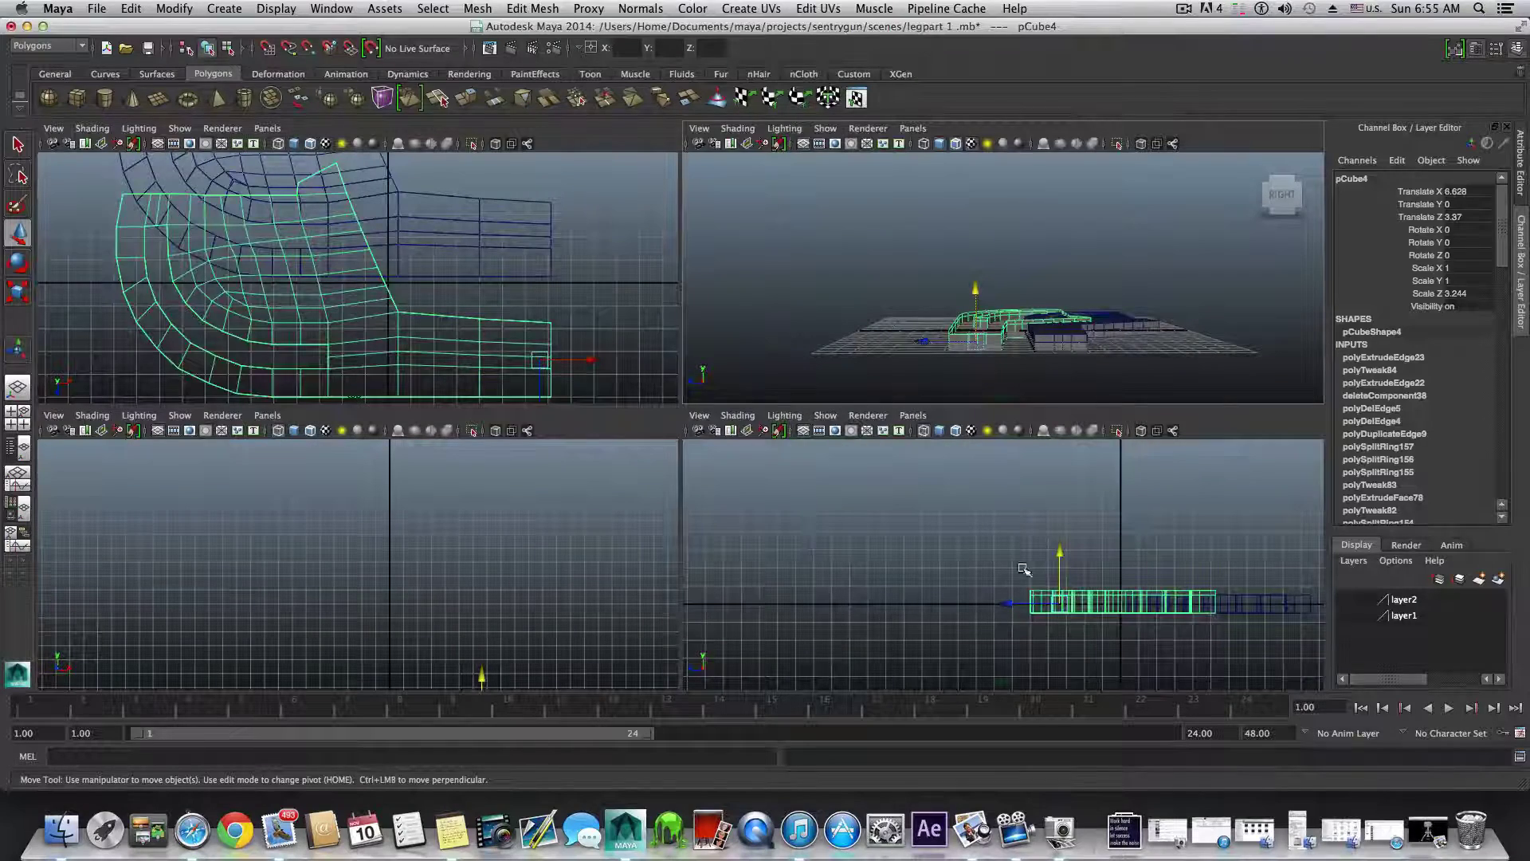
key(space)
alt+middle_drag(1034, 537, 714, 476)
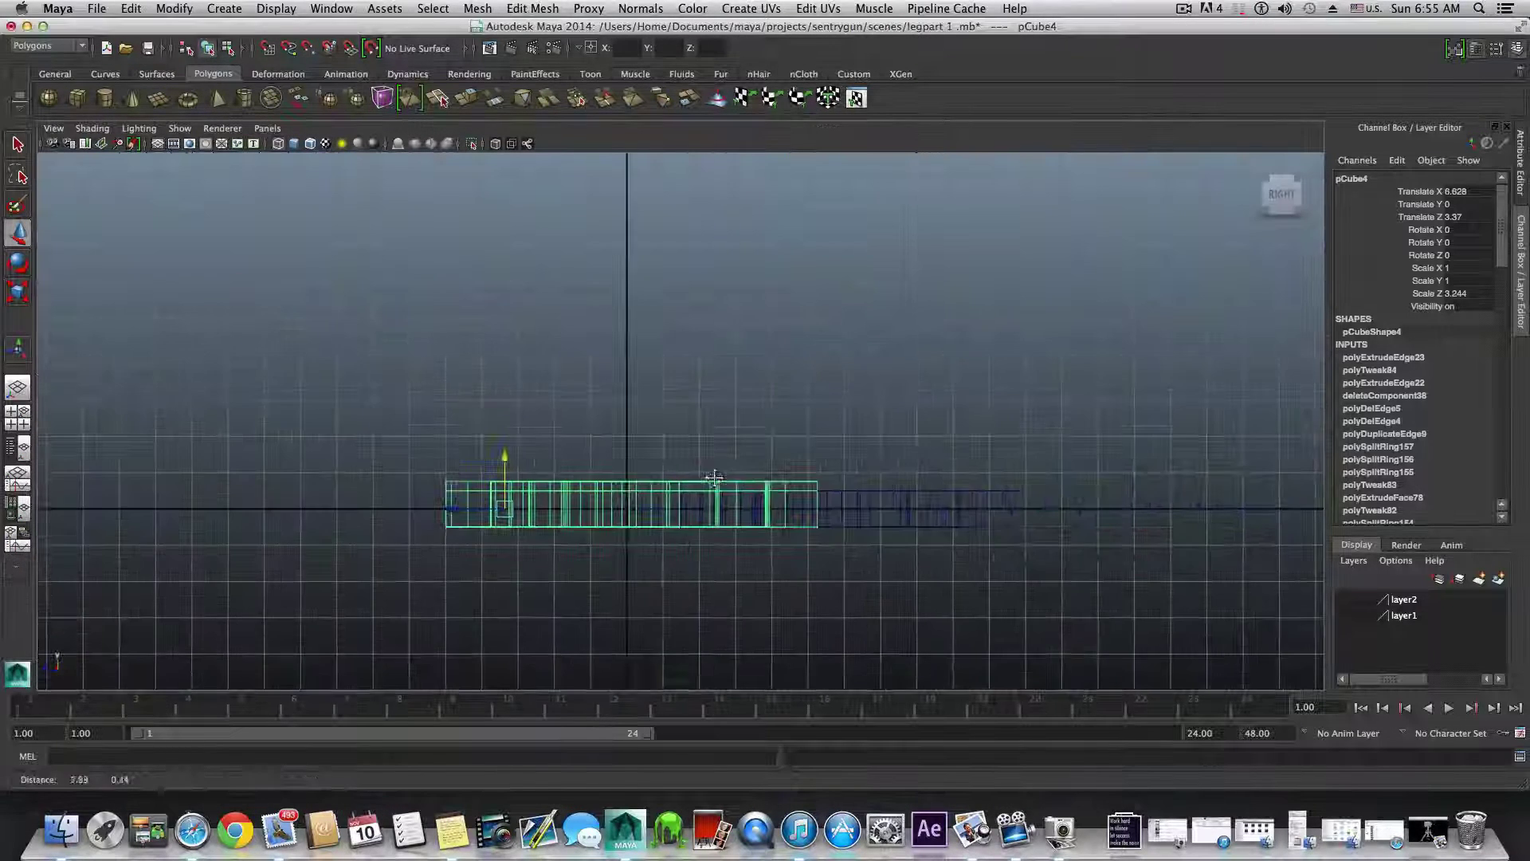
right_click(383, 393)
click(386, 422)
key(super+s)
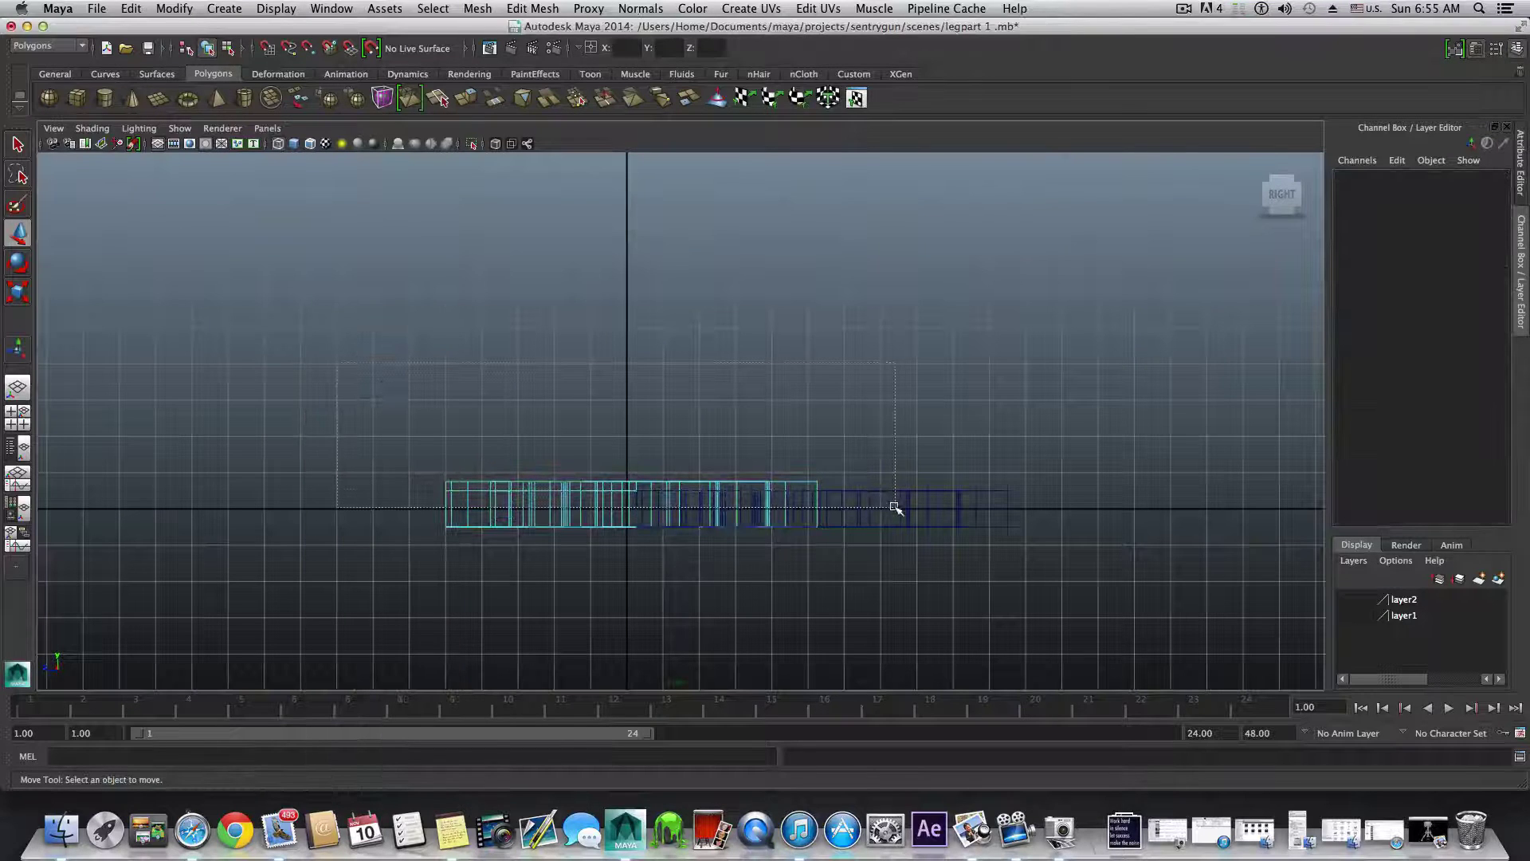
drag(895, 506, 899, 528)
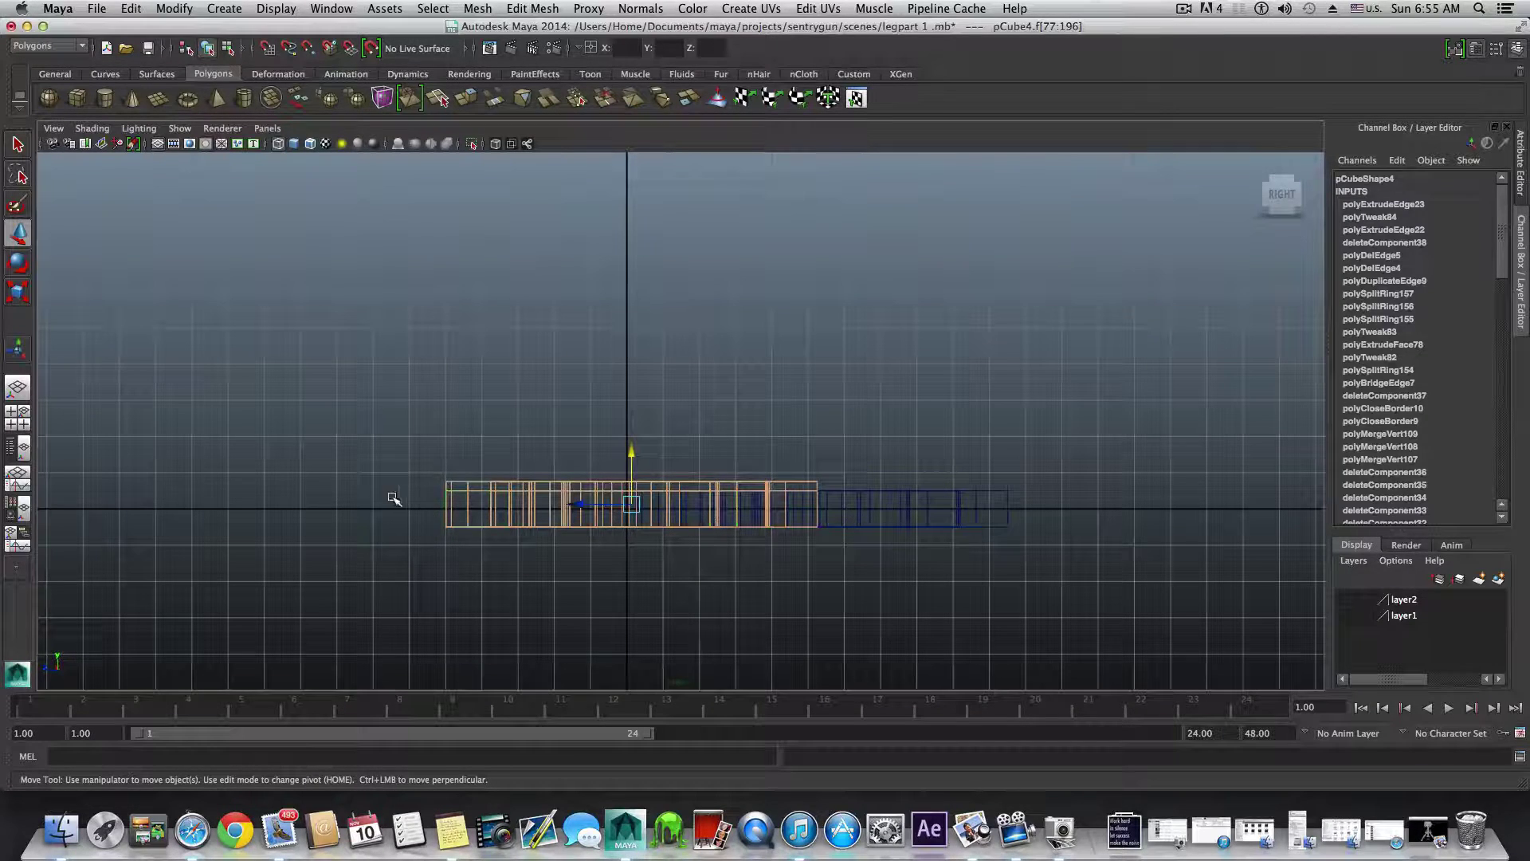
- Invert the face selection to pCube4's flat bottom faces, duplicate those faces and return to object selection
key(space)
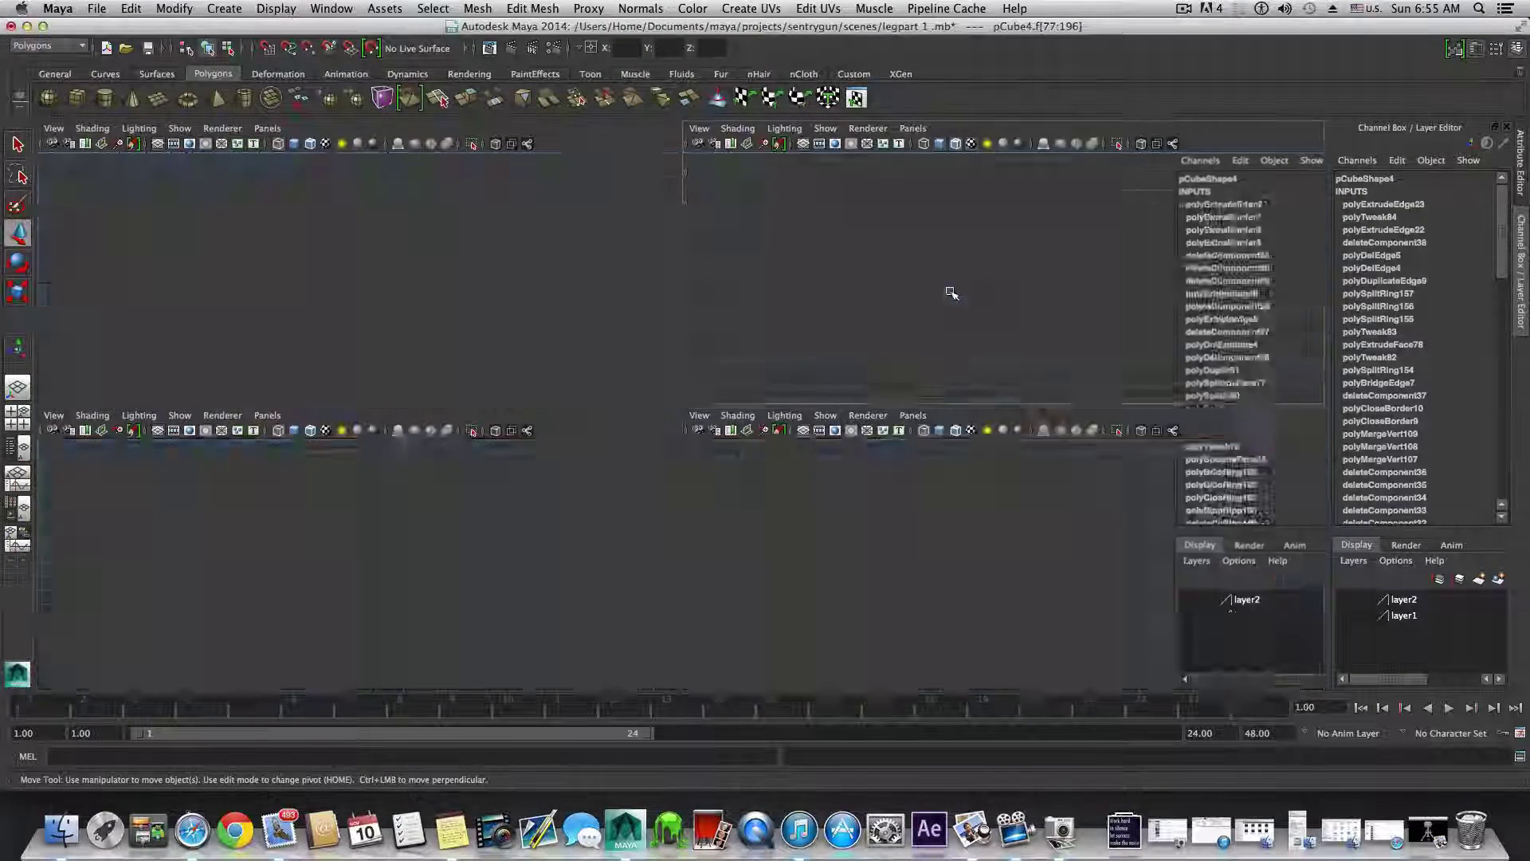
key(space)
alt+drag(690, 539, 669, 603)
scroll(671, 602, down, 5)
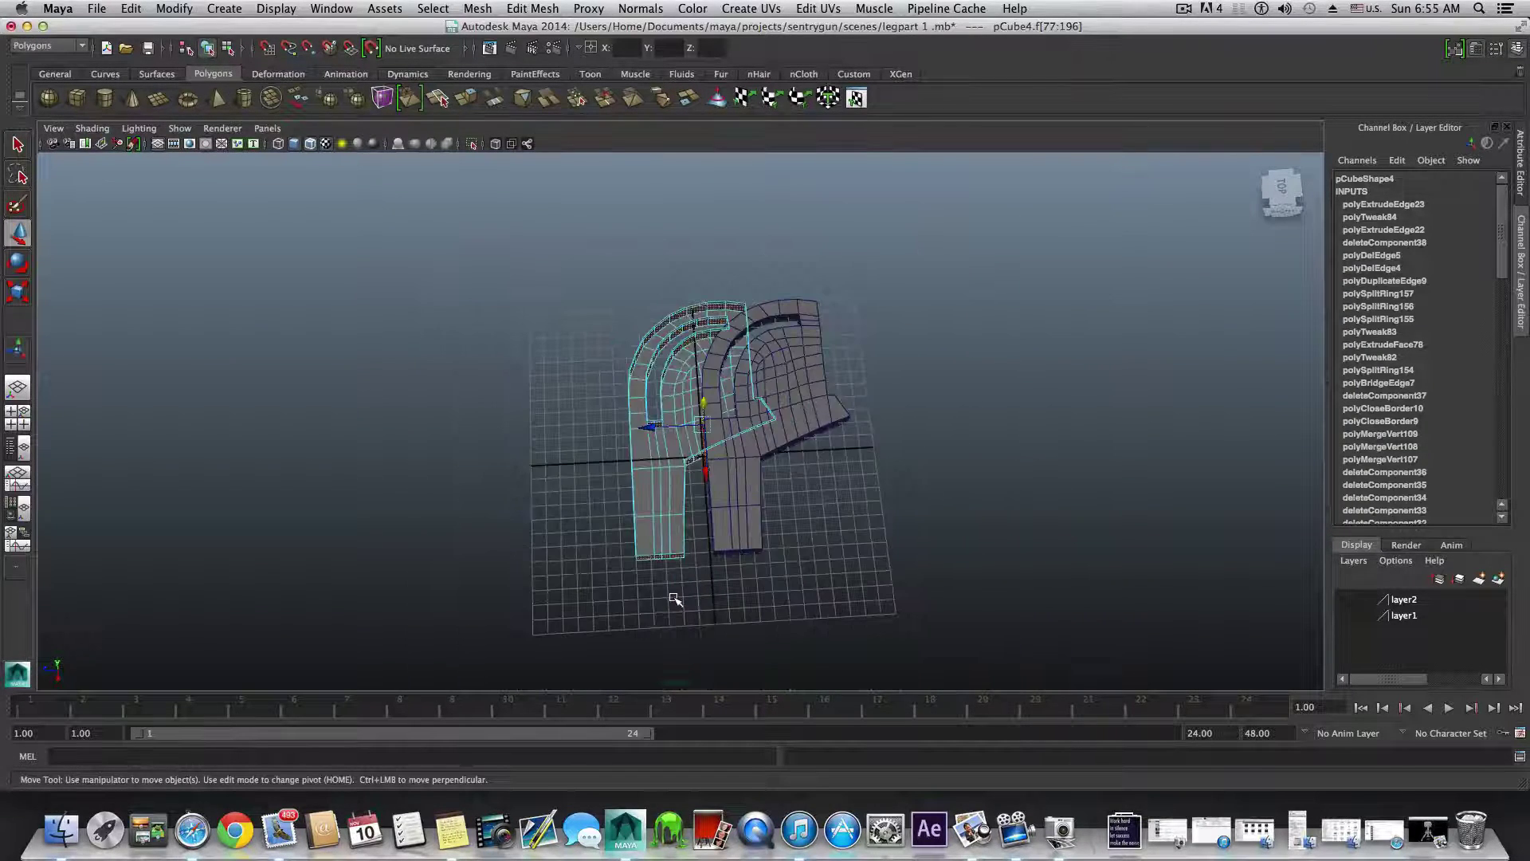
drag(495, 359, 863, 663)
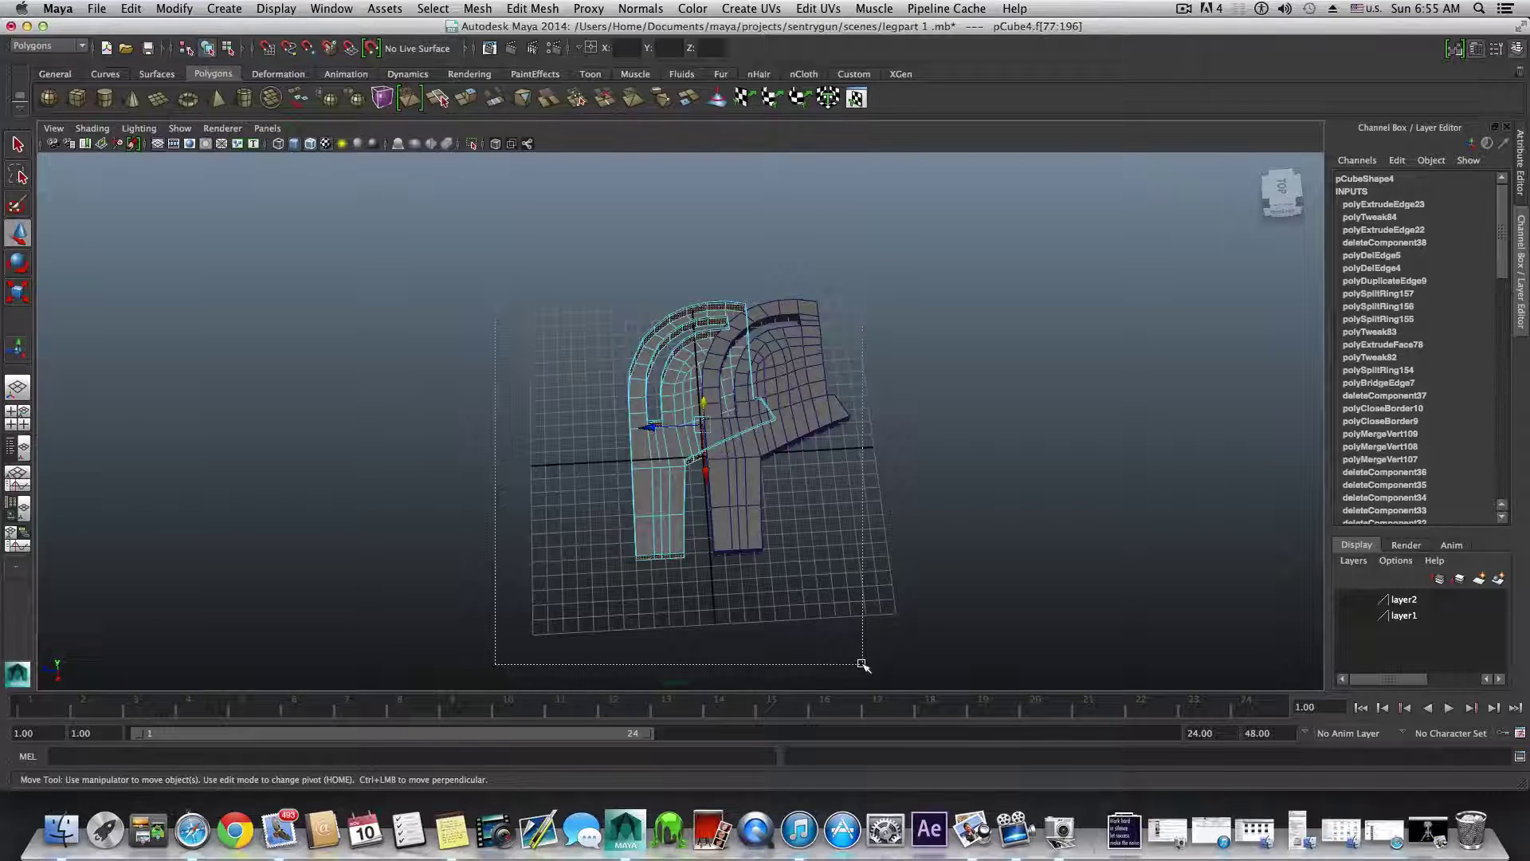
drag(862, 663, 863, 665)
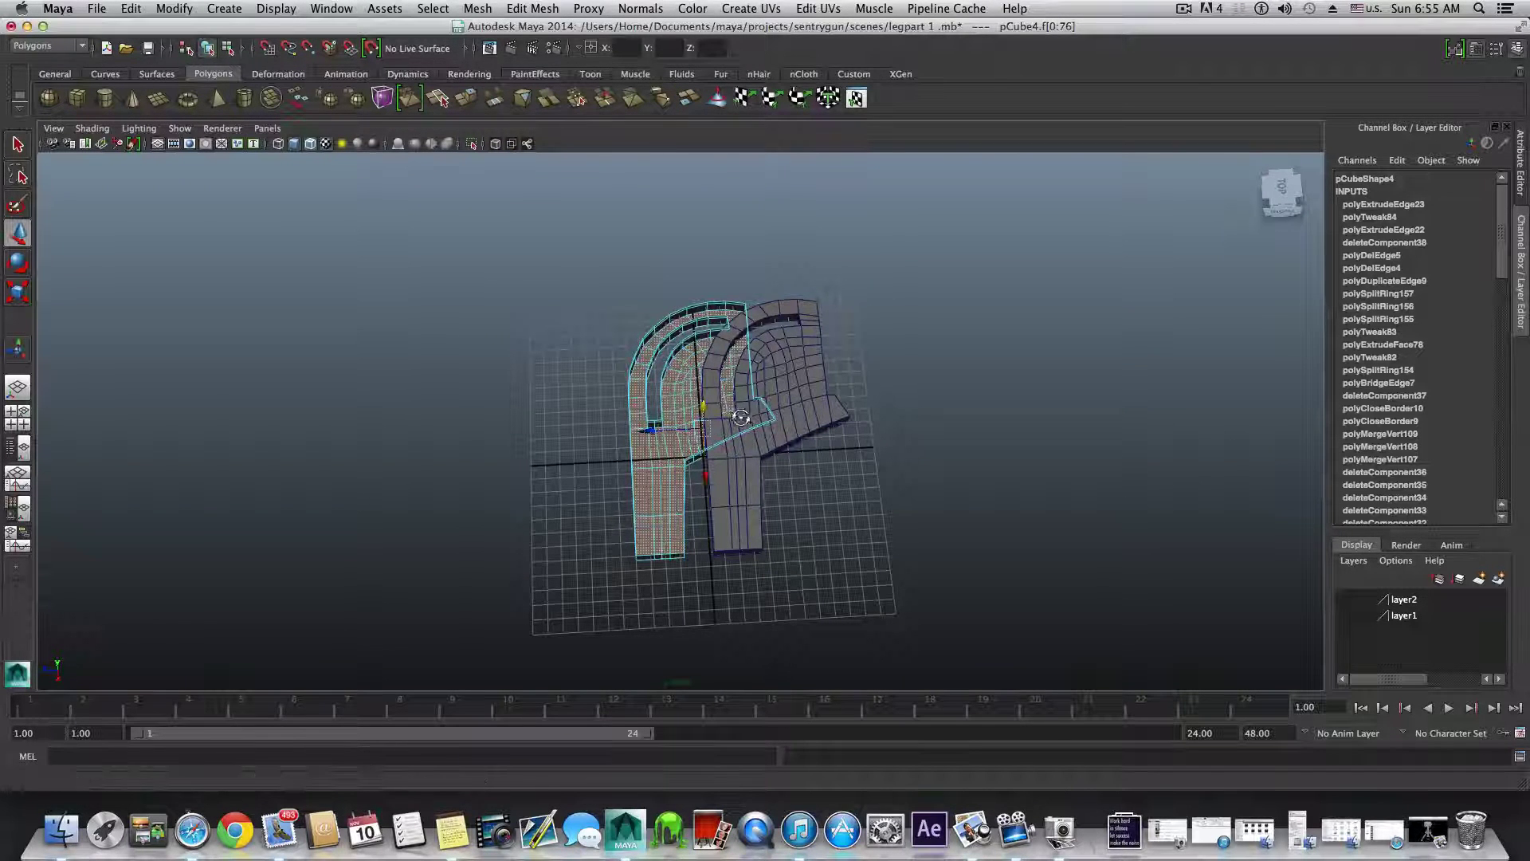
alt+drag(697, 336, 550, 478)
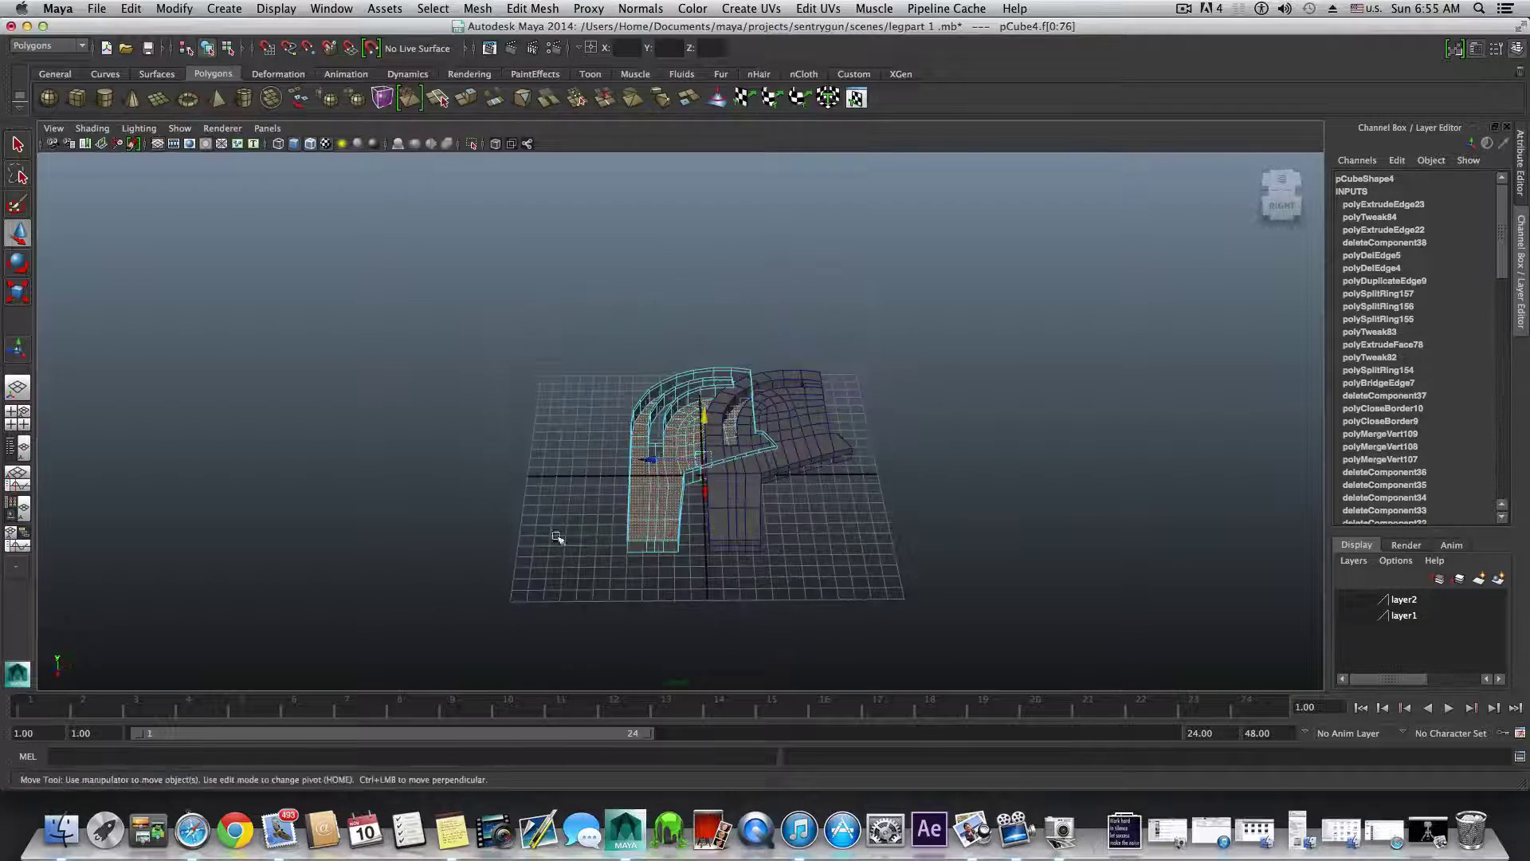
click(541, 8)
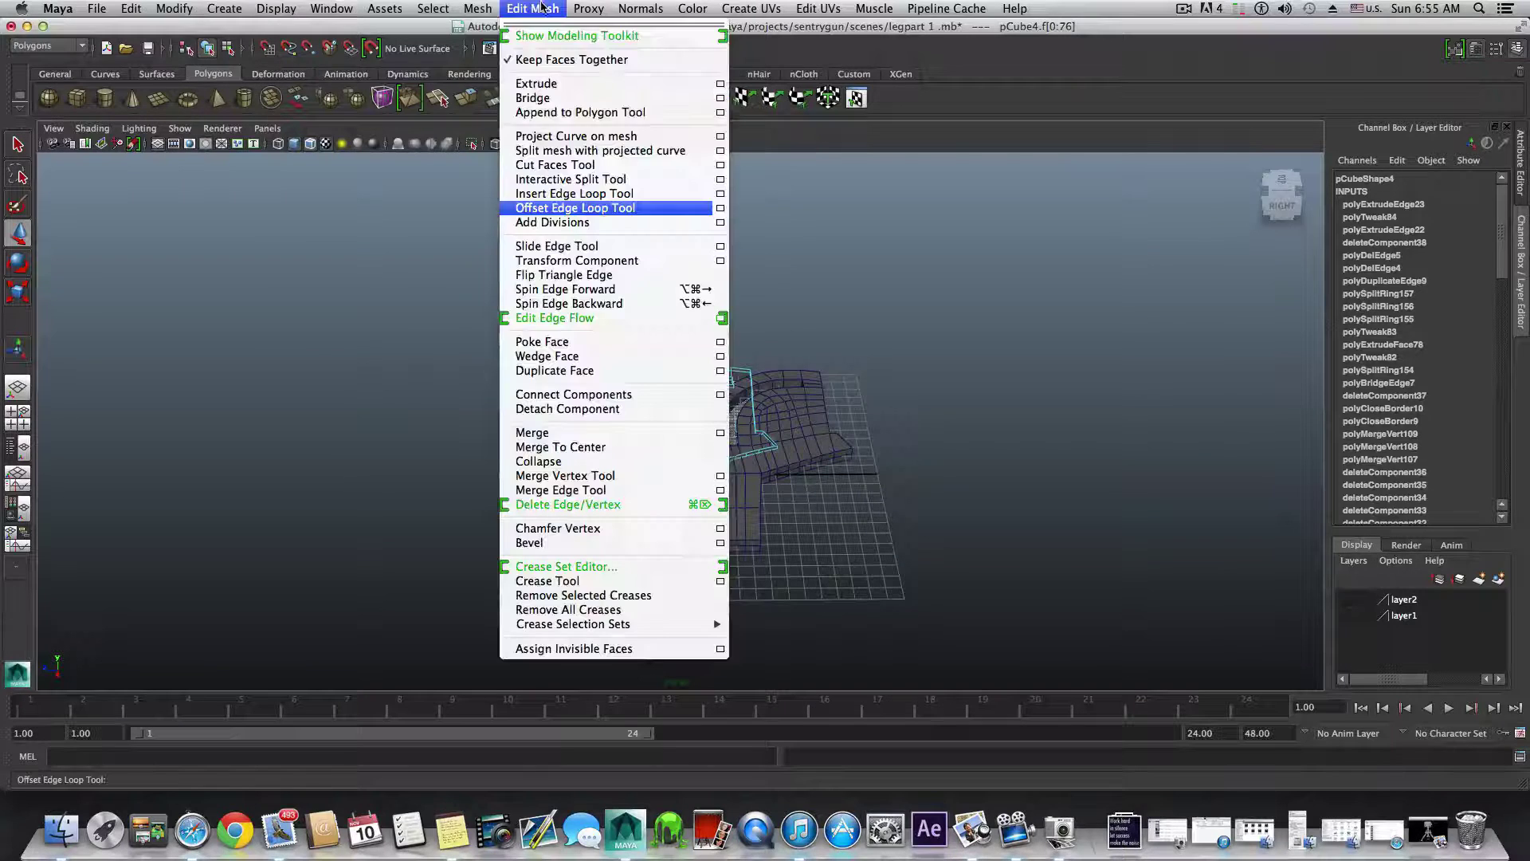
click(591, 372)
alt+drag(758, 441, 752, 433)
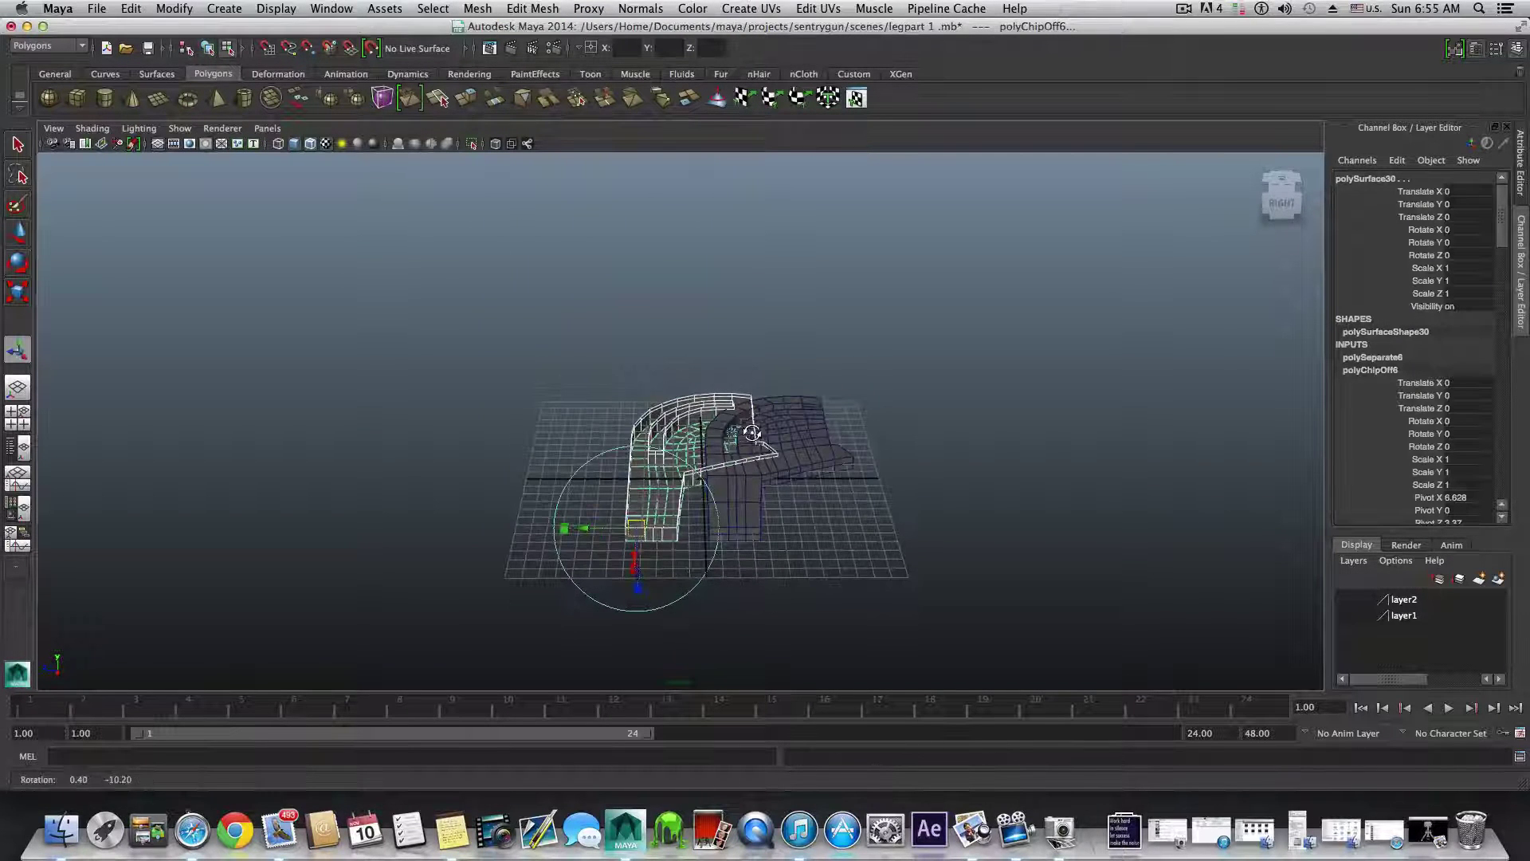
key(F8)
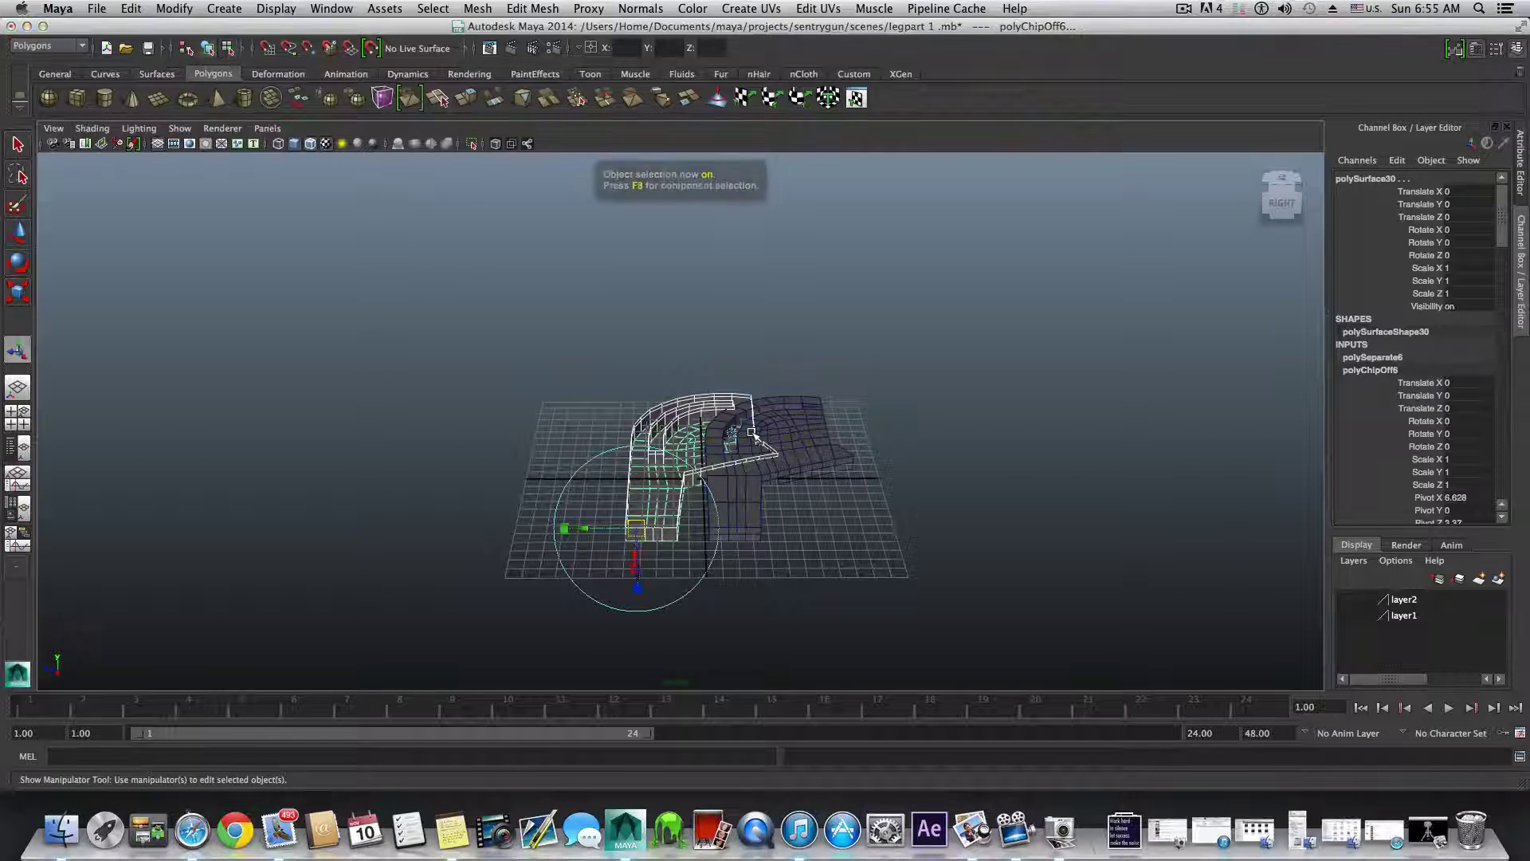
- Raise the duplicated flat plate, polySurface30, straight up above the walled piece to Translate Y 4.758
scroll(705, 485, up, 6)
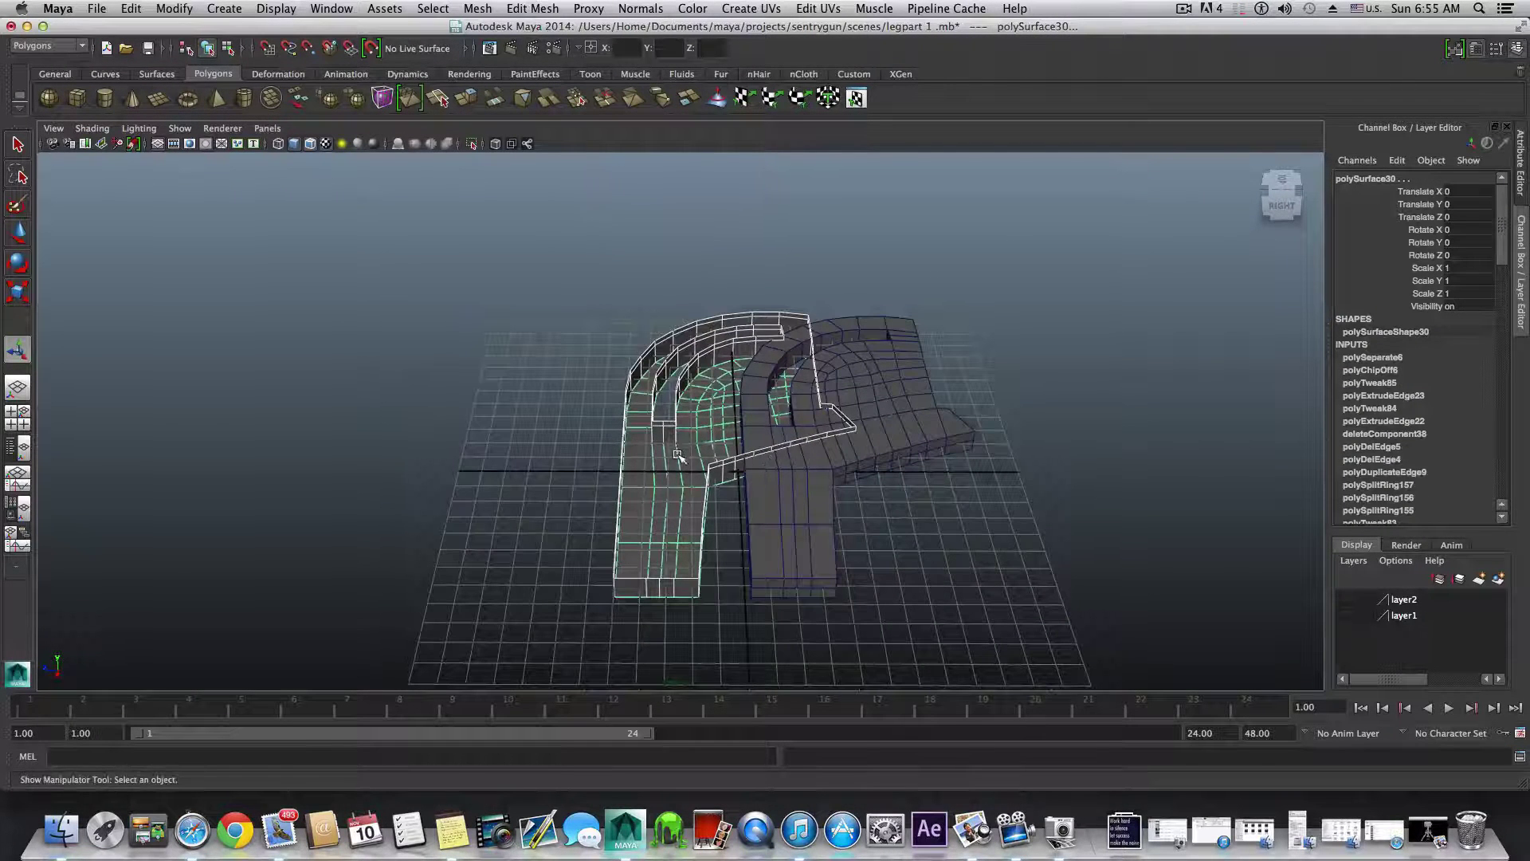
alt+drag(674, 438, 676, 443)
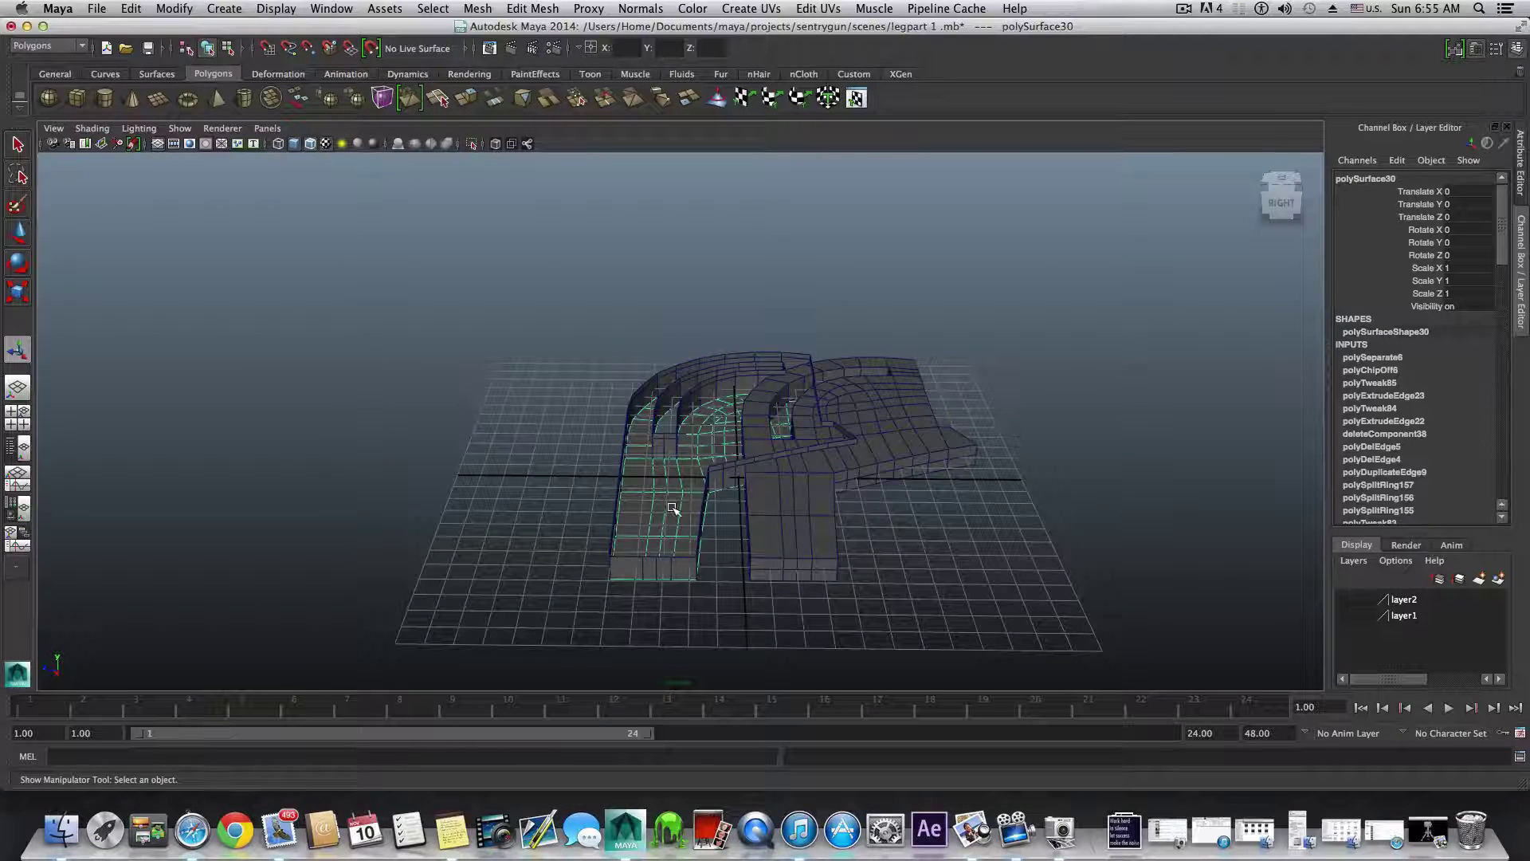
key(w)
drag(651, 524, 650, 408)
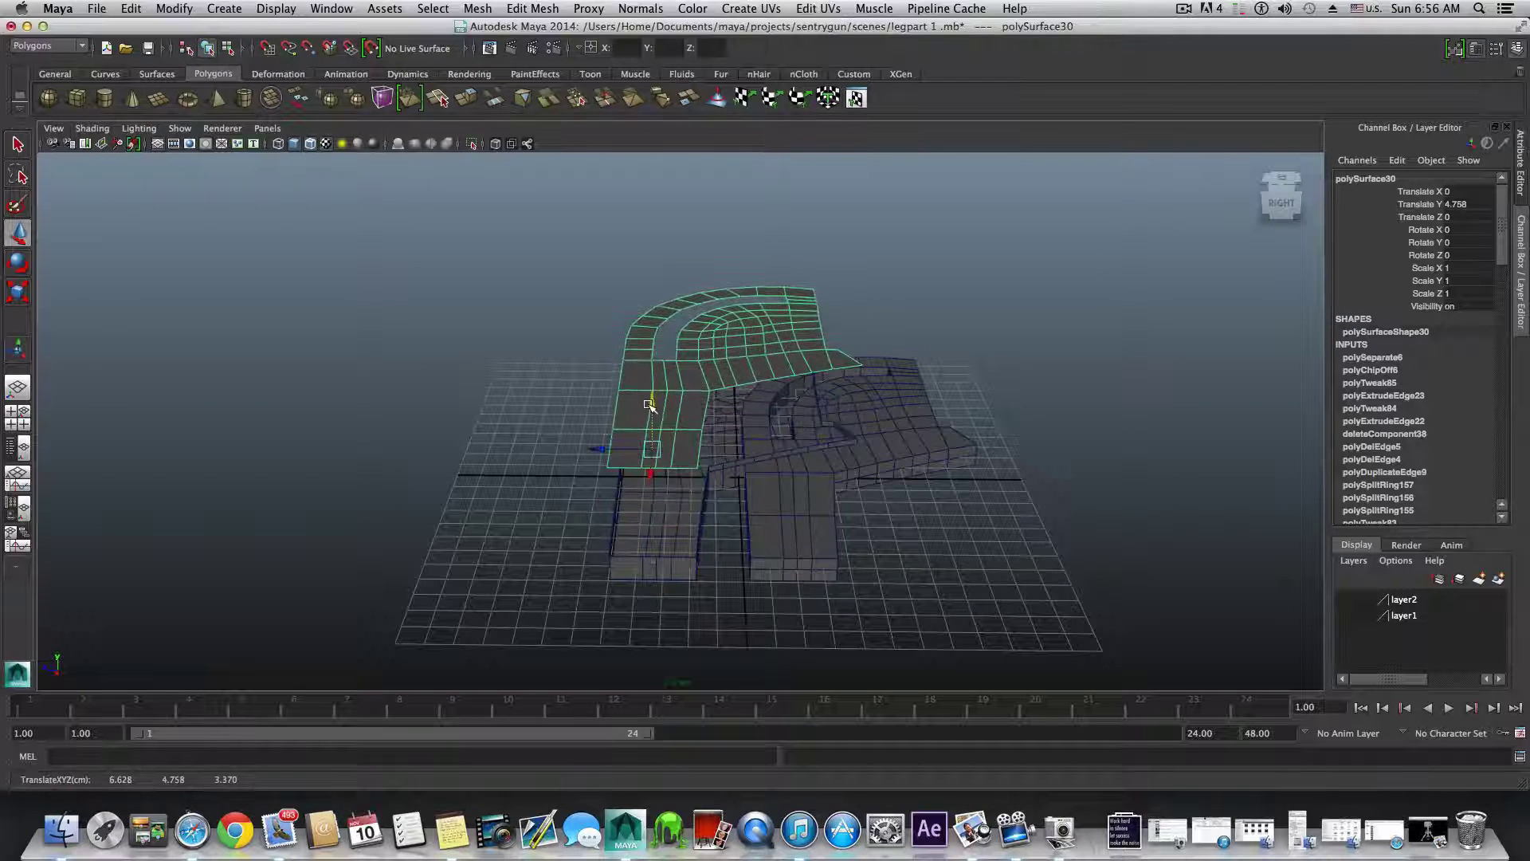
alt+middle_drag(656, 442, 651, 479)
alt+drag(650, 479, 655, 443)
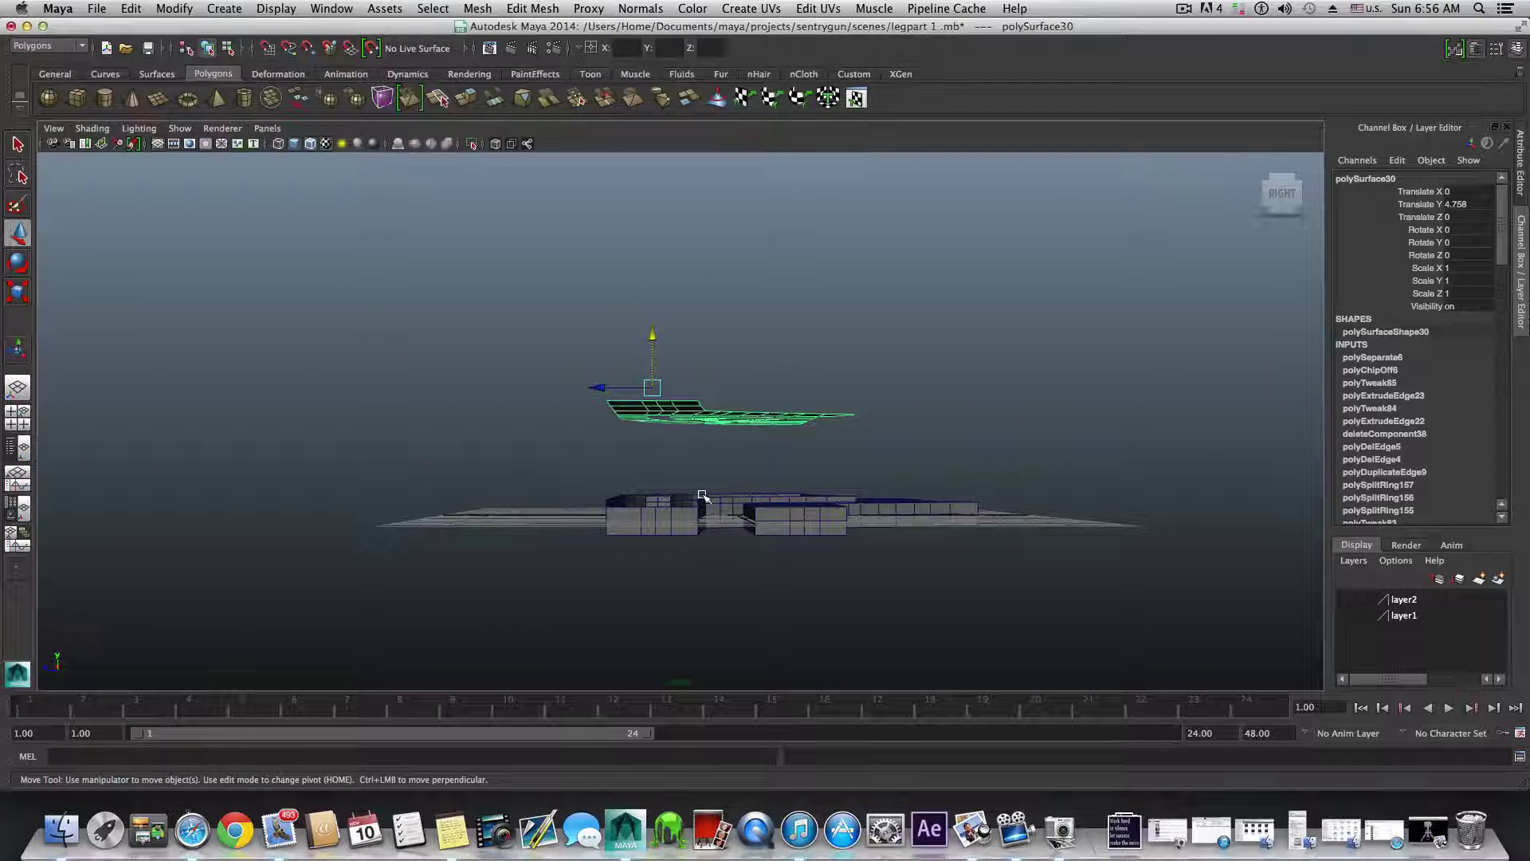
alt+drag(701, 495, 699, 407)
alt+drag(682, 488, 678, 447)
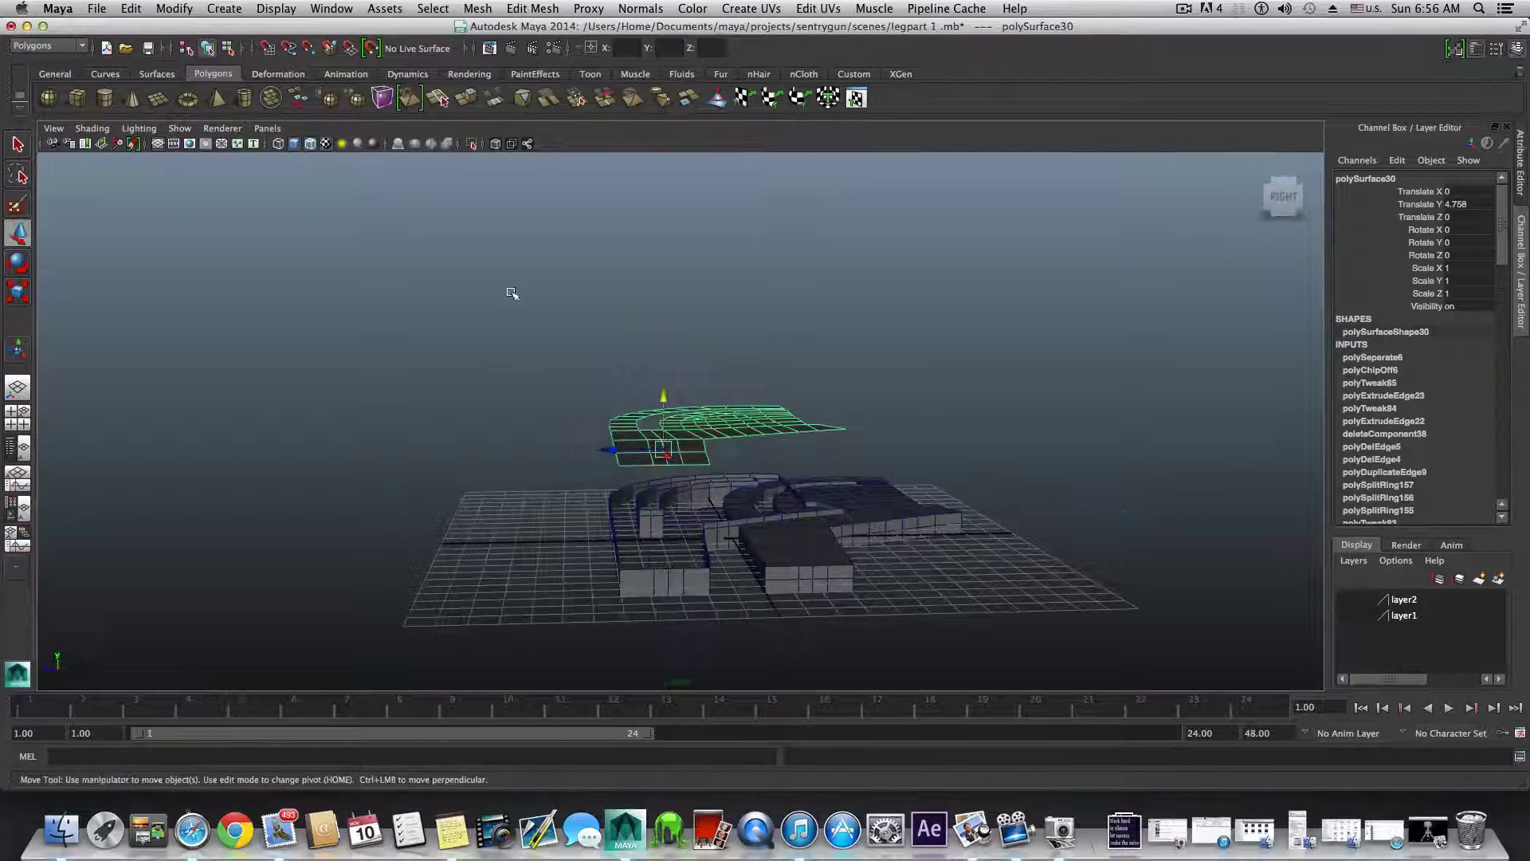
- Display the face normals of the raised plate and check which way they point
click(171, 8)
mouse_move(257, 7)
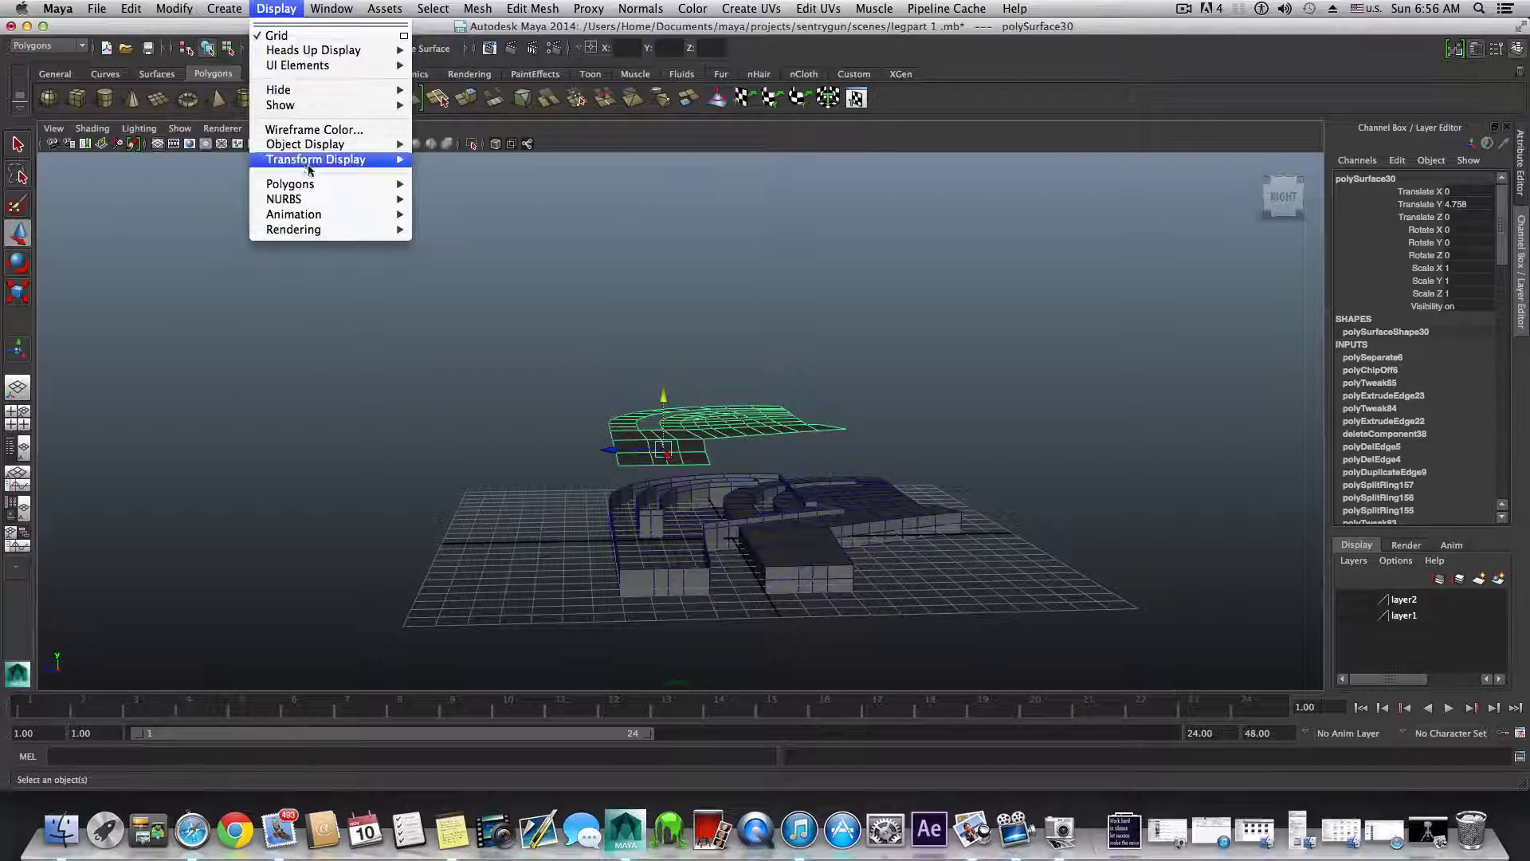
mouse_move(341, 200)
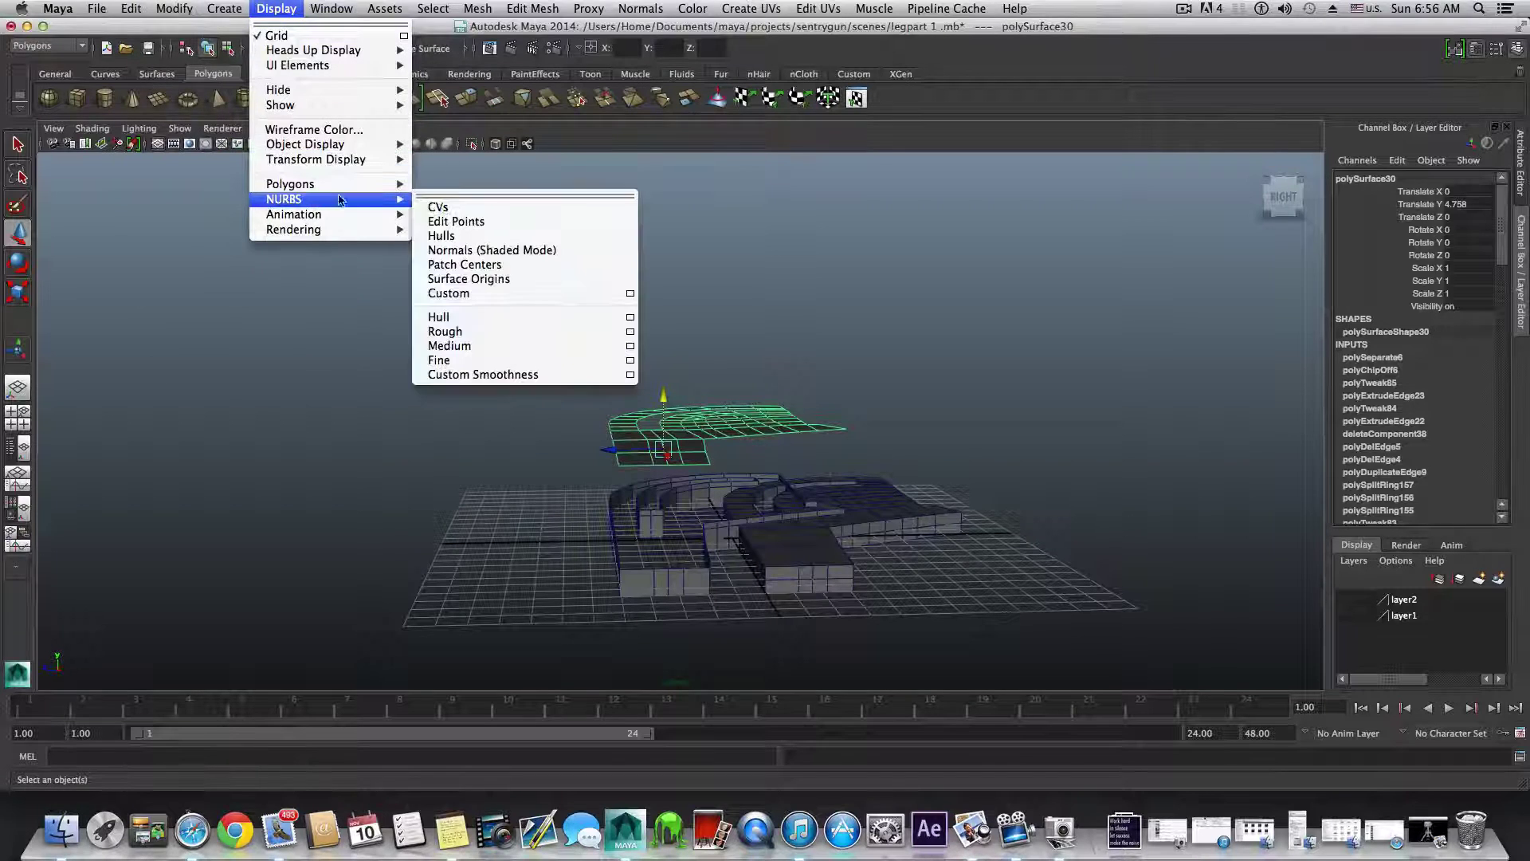
click(466, 253)
alt+drag(673, 518, 670, 480)
alt+drag(683, 536, 724, 554)
- Try reversing the normals of the lower walled piece, polySurface29, and undo the reversal
click(752, 568)
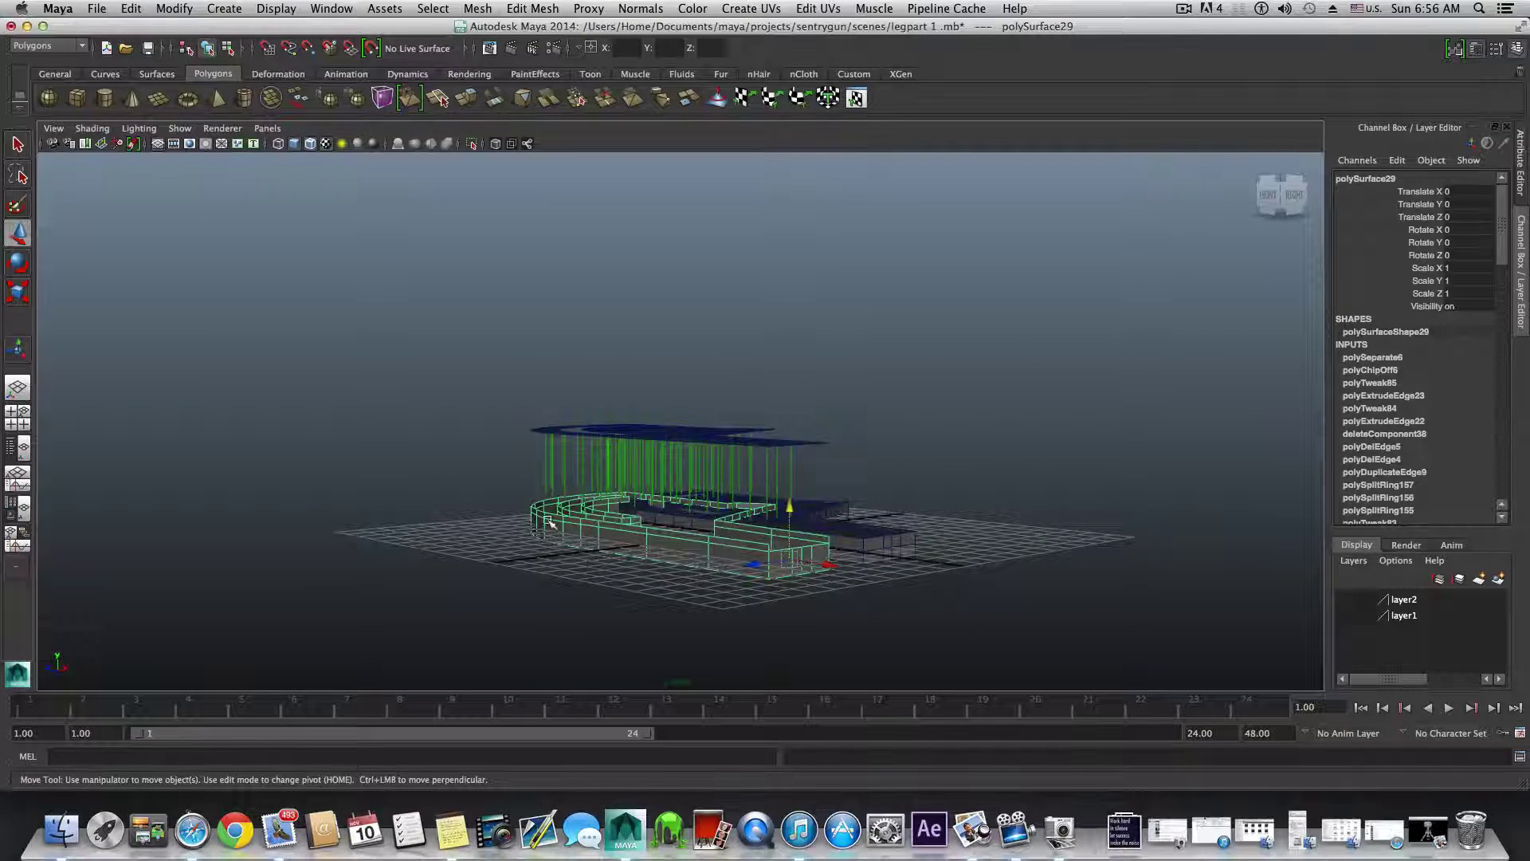
alt+drag(550, 523, 526, 548)
alt+drag(445, 446, 331, 462)
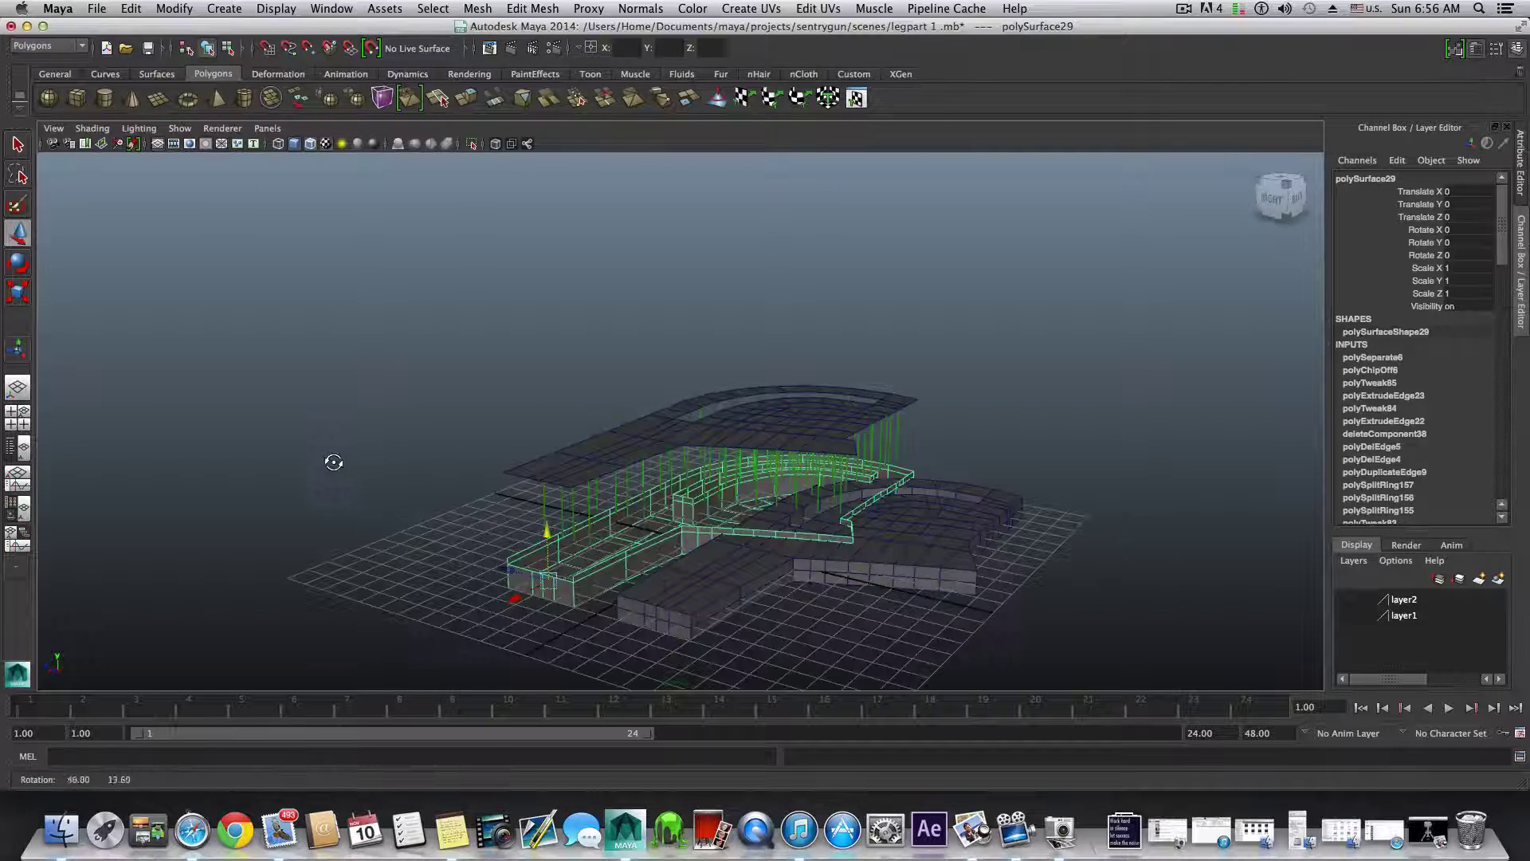
alt+drag(755, 527, 682, 447)
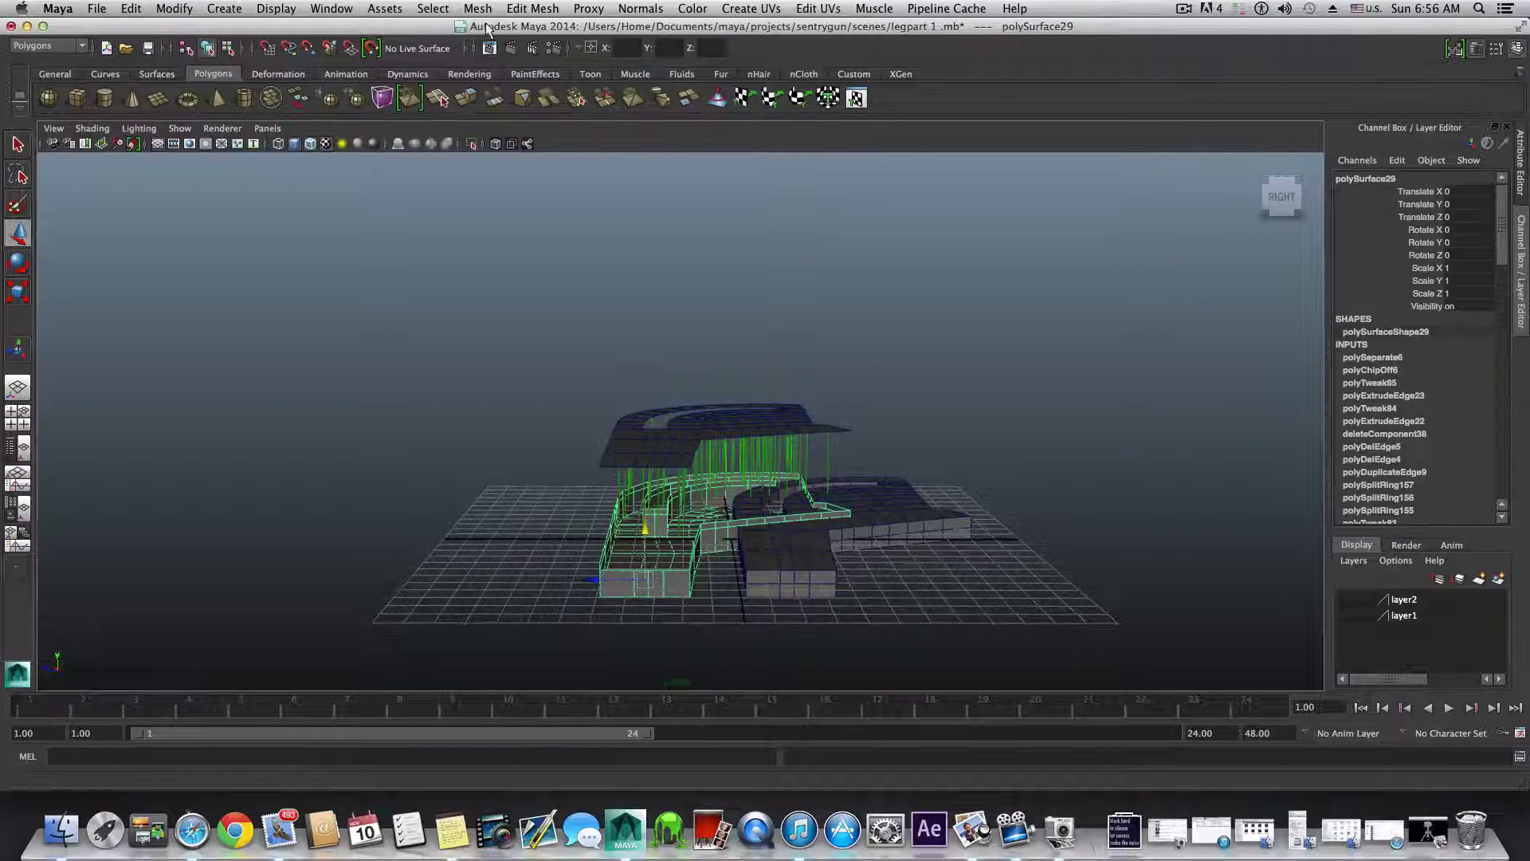
click(638, 9)
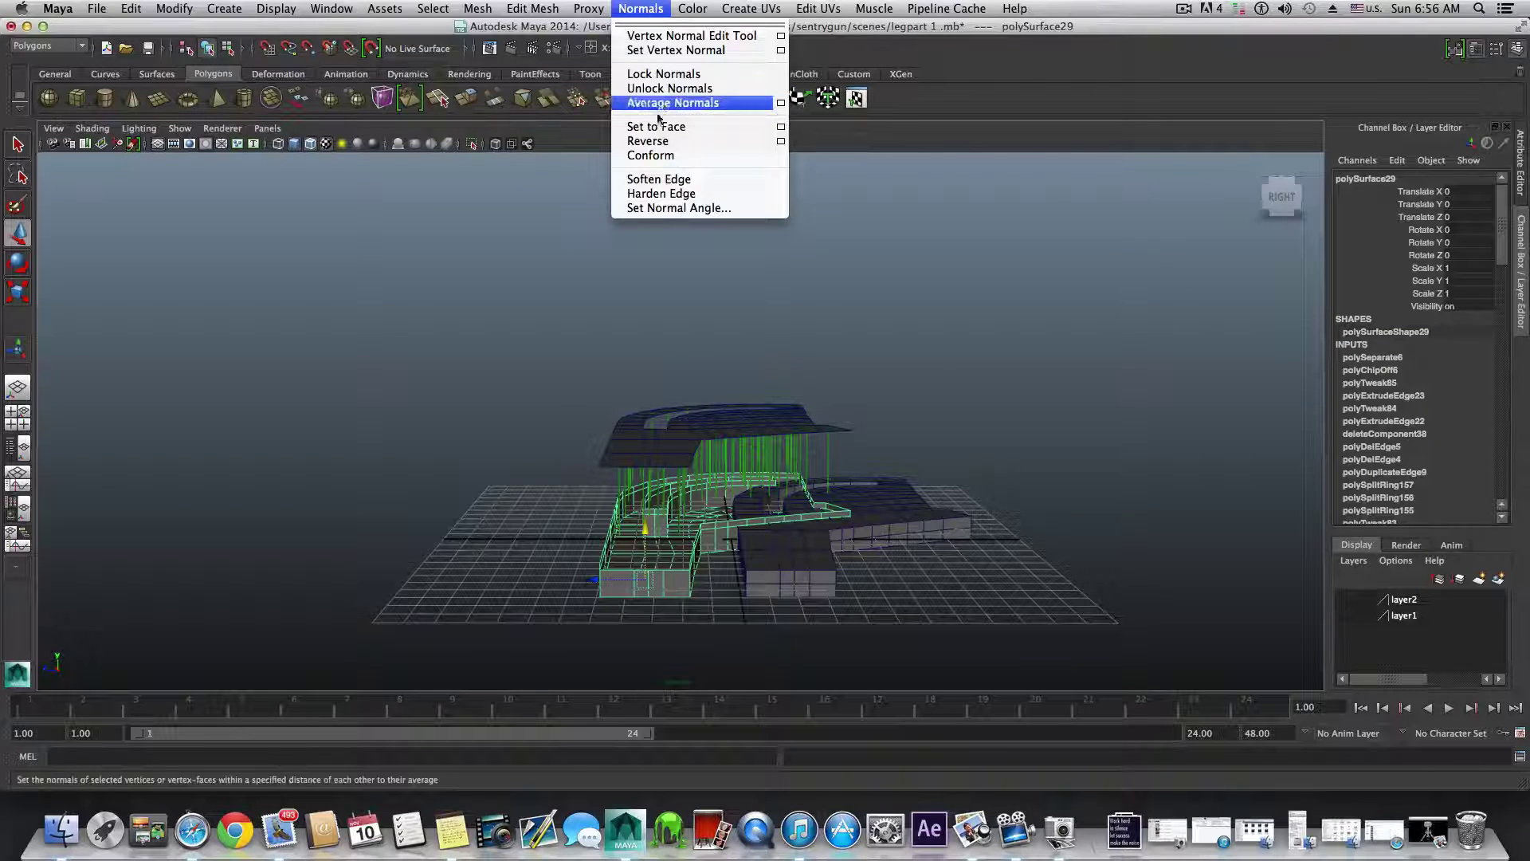
click(659, 141)
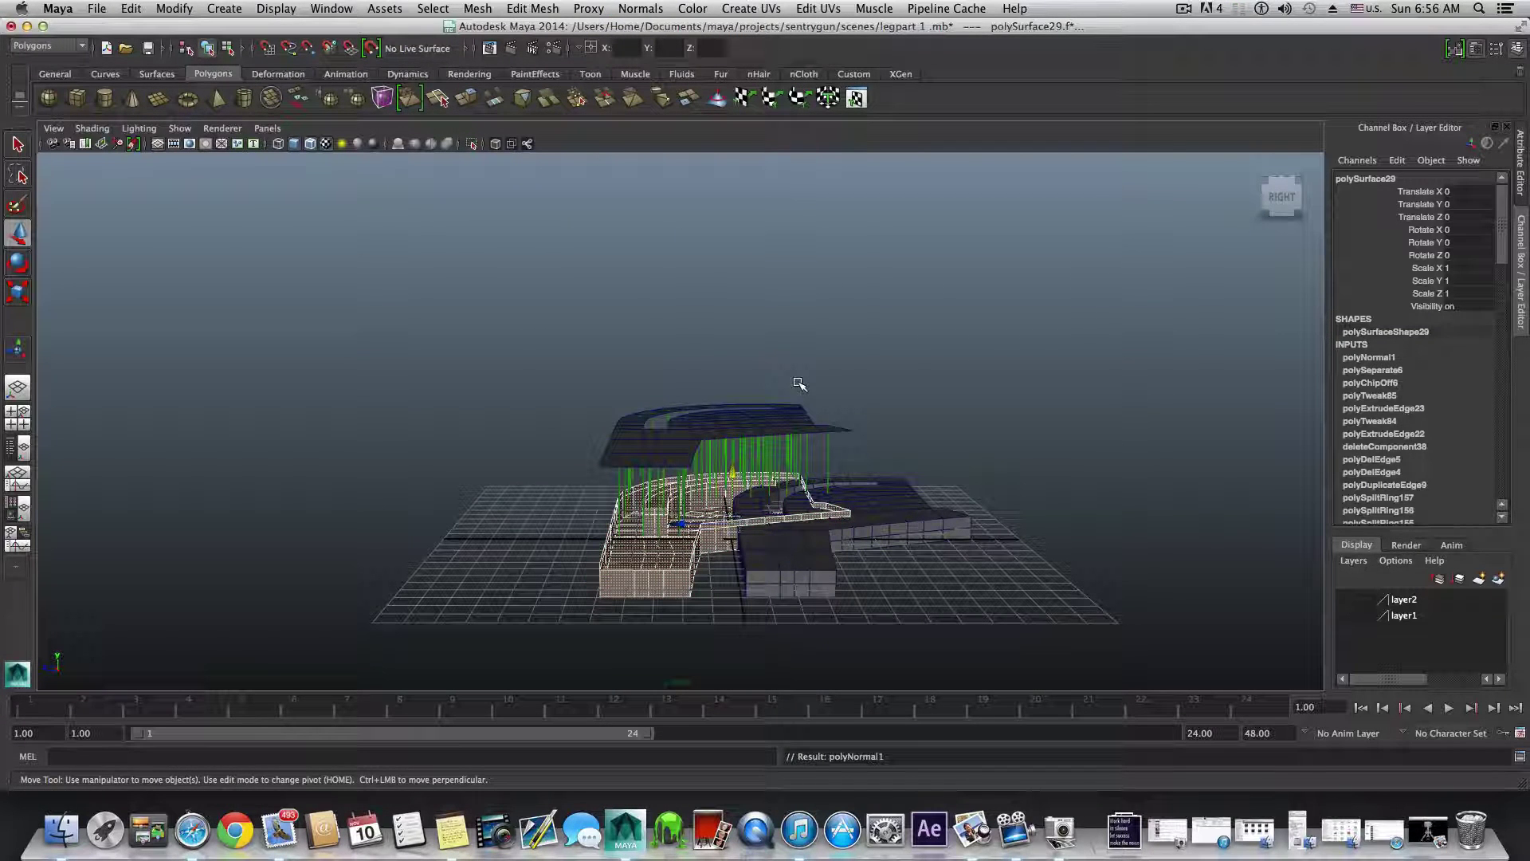
key(ctrl+z)
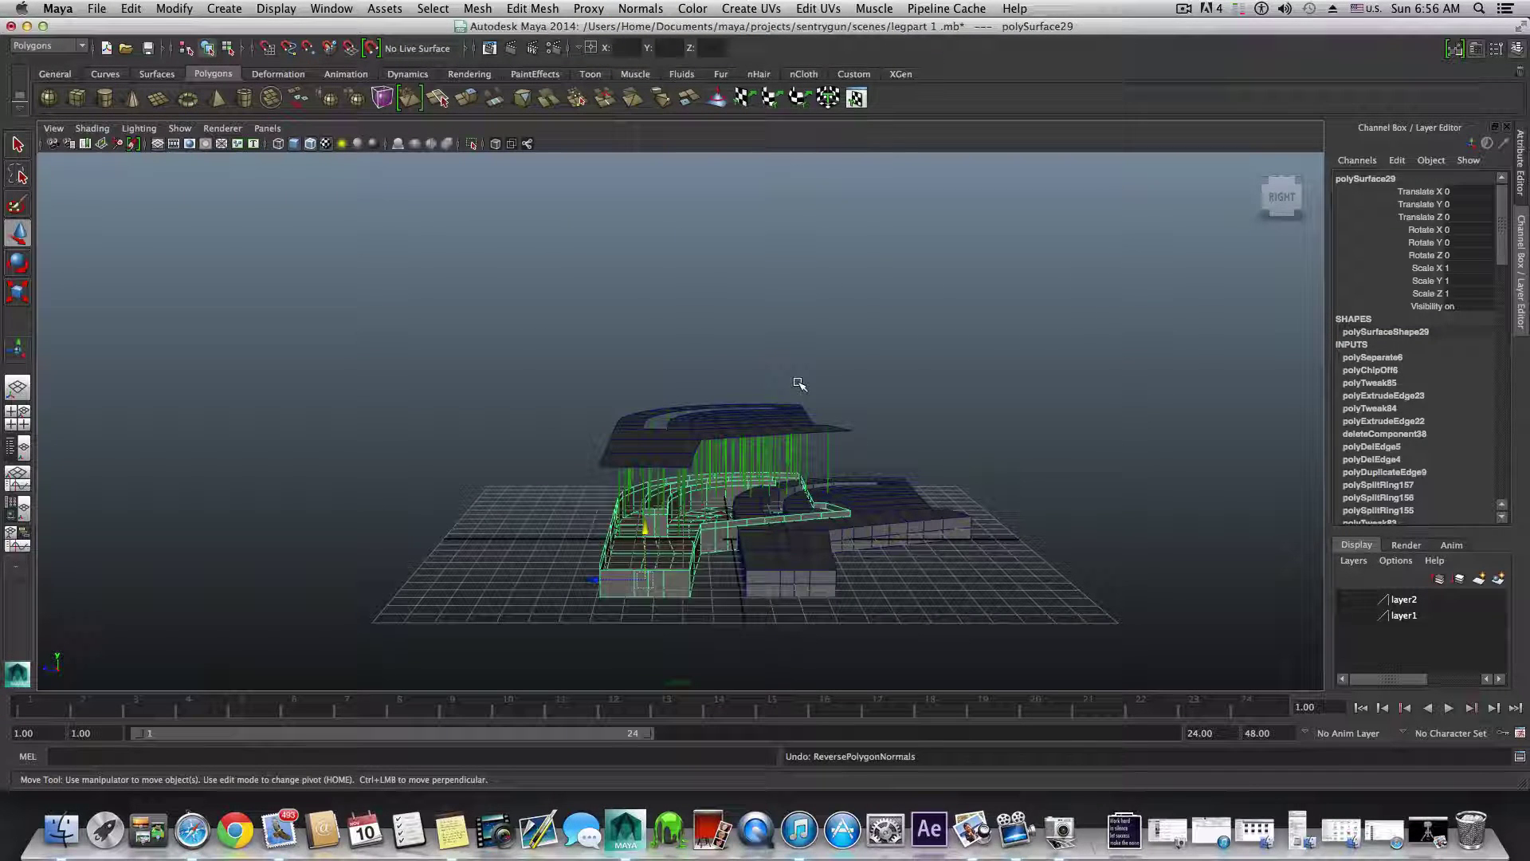
- Reverse the normals of the raised plate, polySurface30, and select the lower walled piece in object selection
click(747, 423)
click(649, 6)
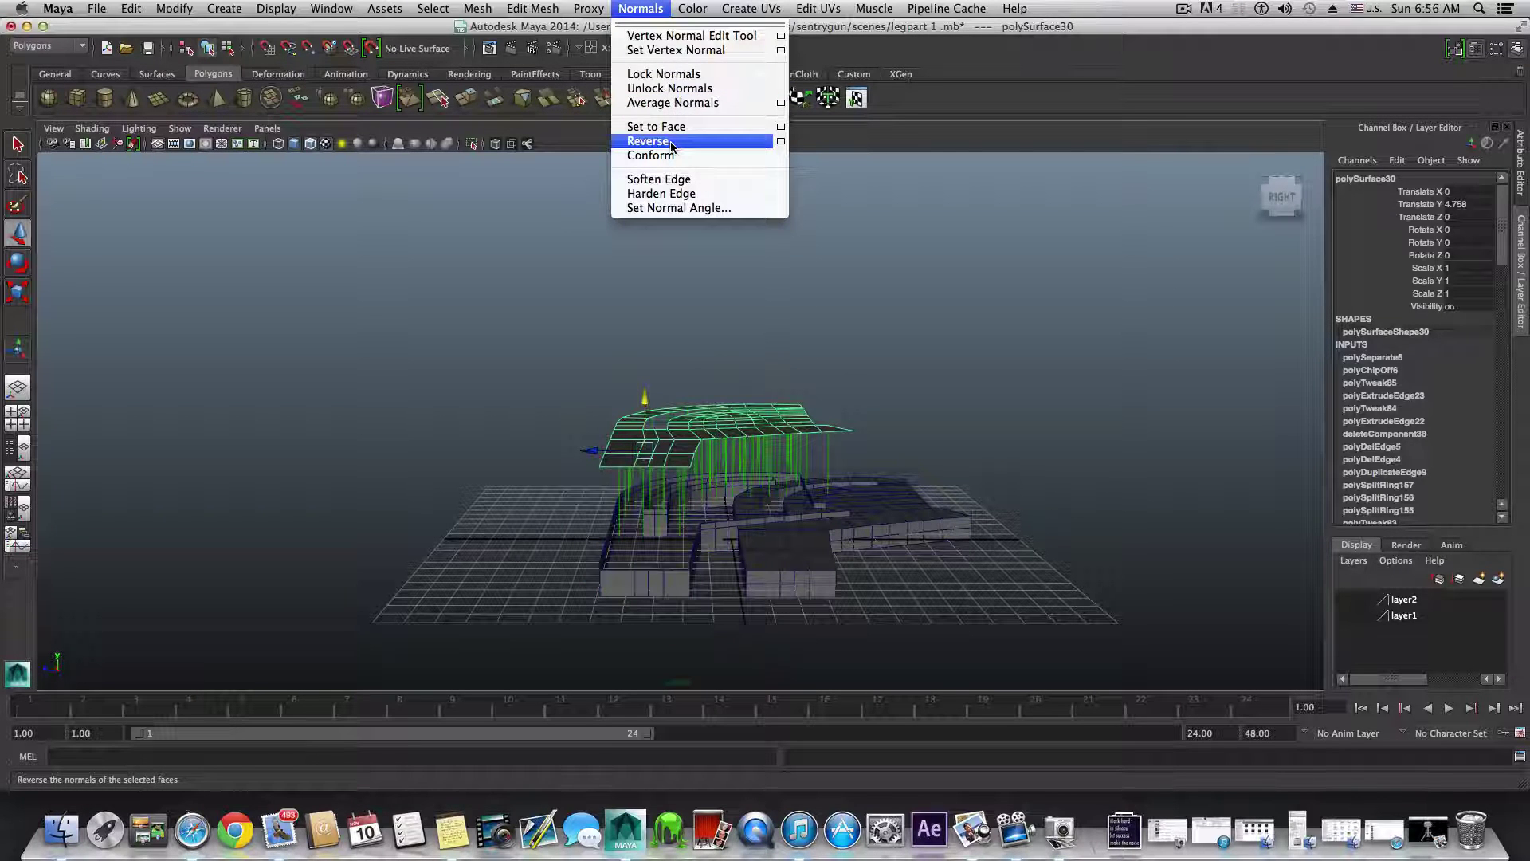
click(672, 145)
alt+drag(725, 398, 727, 408)
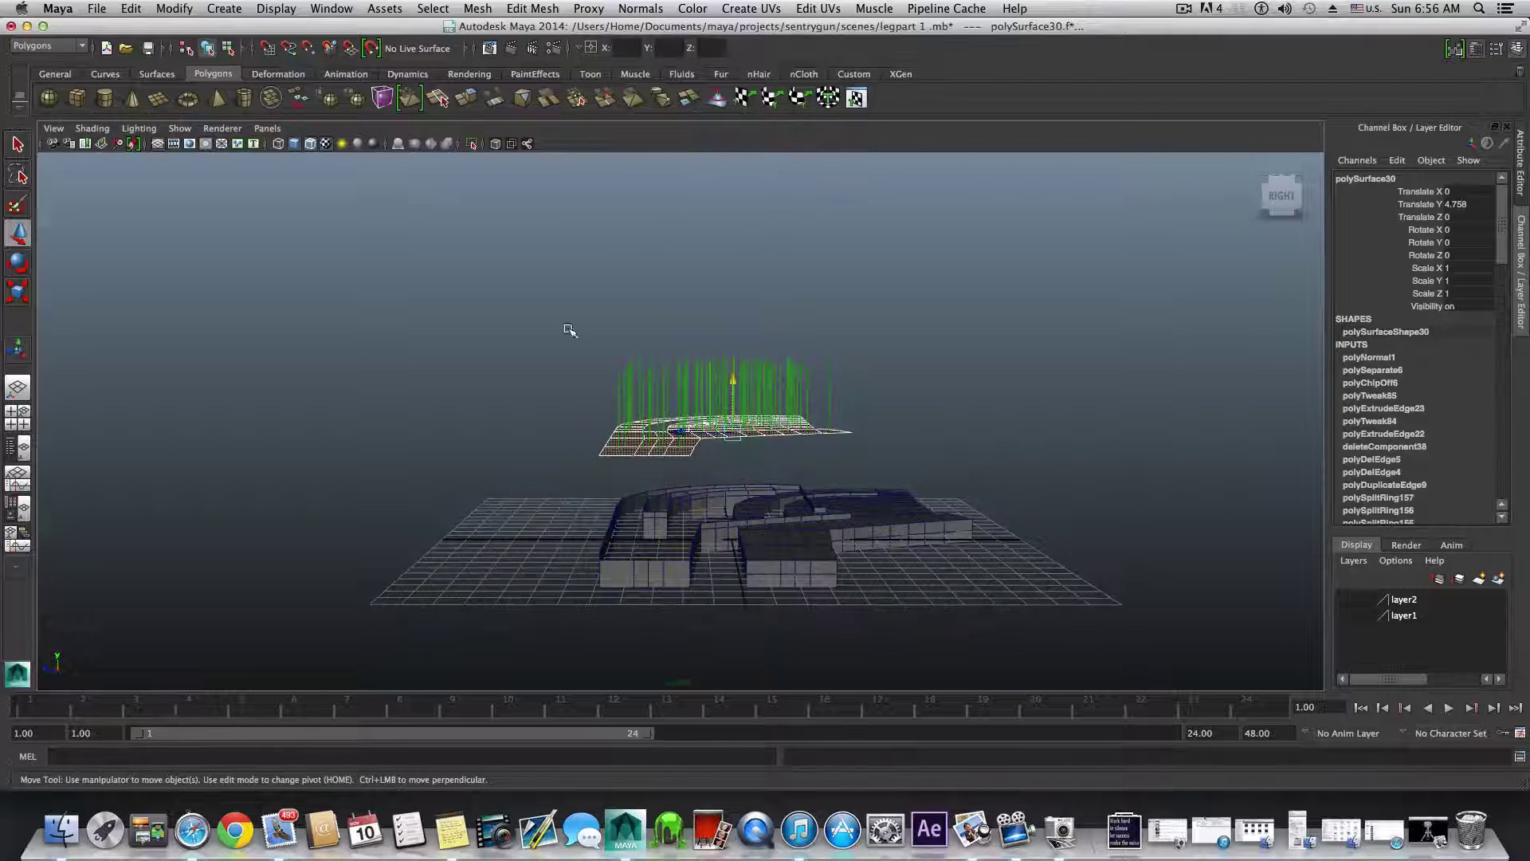
key(F8)
click(653, 542)
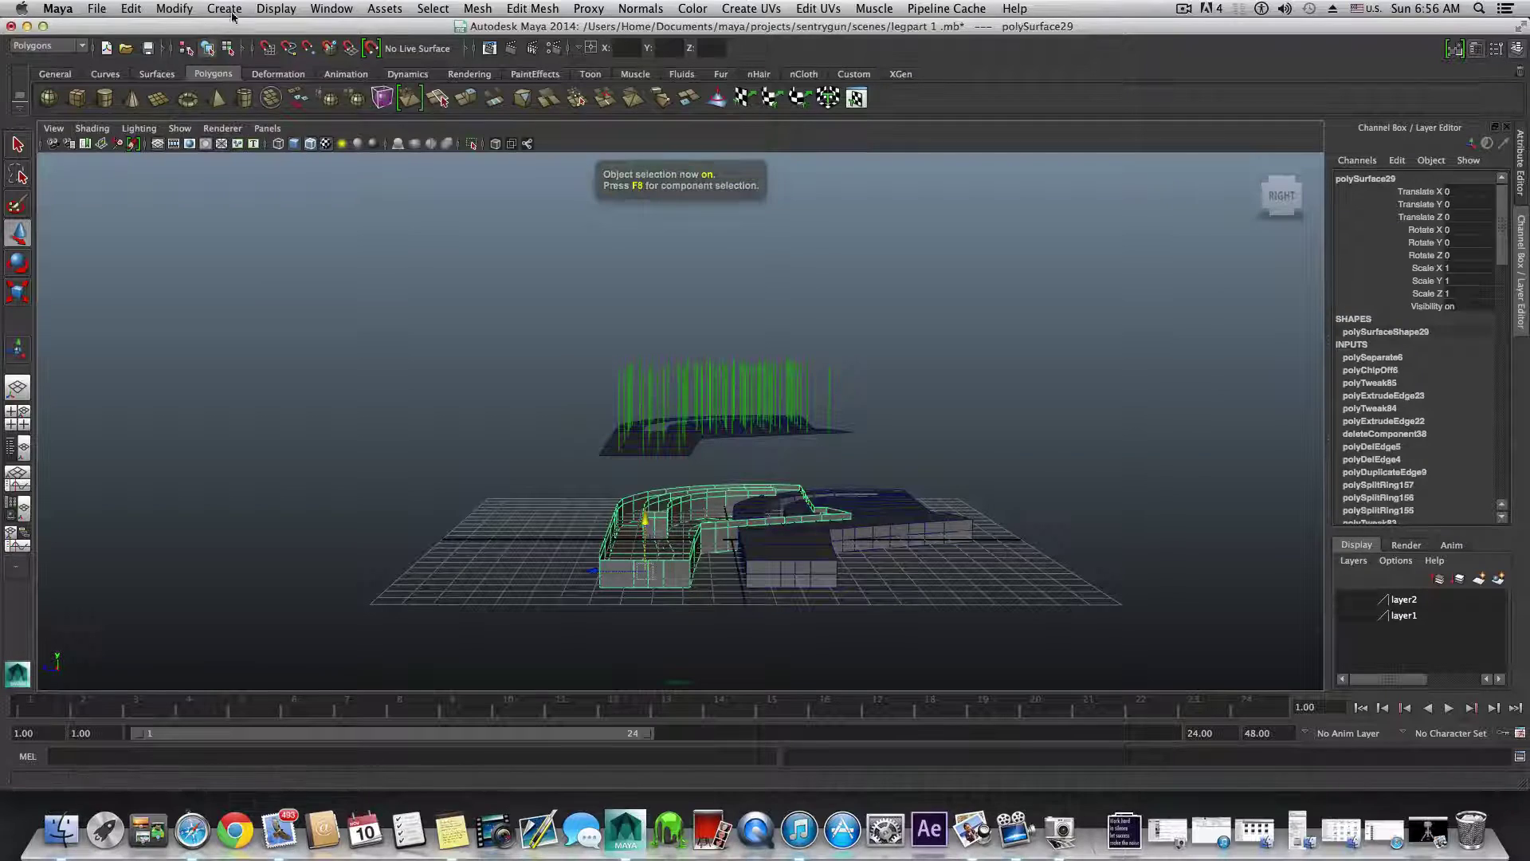
- Display the normals of the lower walled piece, polySurface29, and check which way they point
click(277, 8)
mouse_move(318, 199)
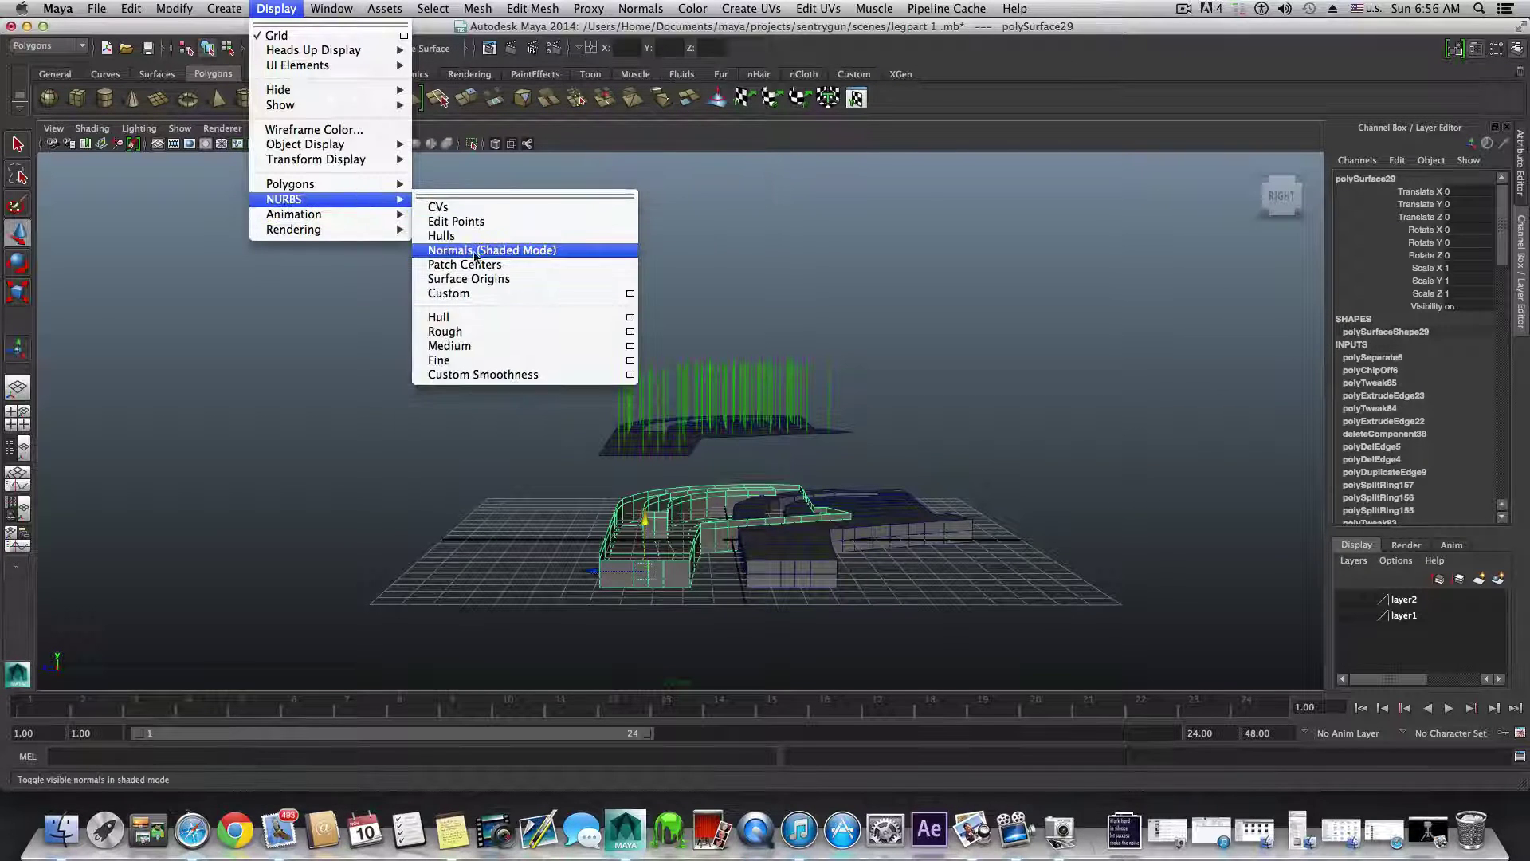
click(475, 251)
mouse_move(637, 489)
alt+mouse_down()
mouse_move(823, 562)
mouse_move(656, 434)
mouse_move(640, 484)
alt+mouse_up()
alt+drag(591, 315, 594, 355)
- Hide the displayed normals on both the lower walled piece and the raised plate
click(287, 7)
mouse_move(393, 195)
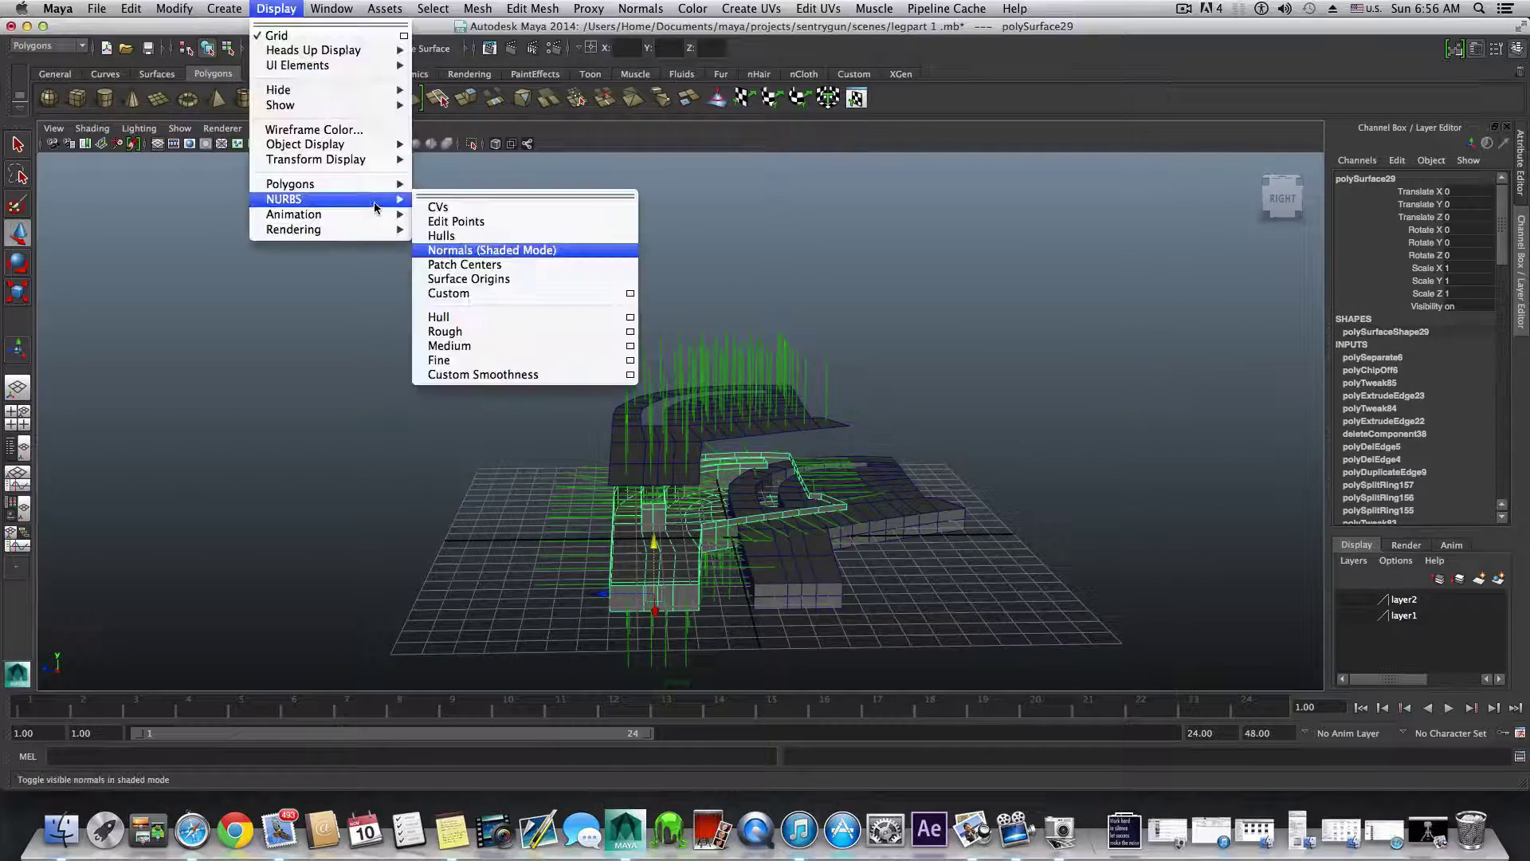
click(502, 246)
click(647, 444)
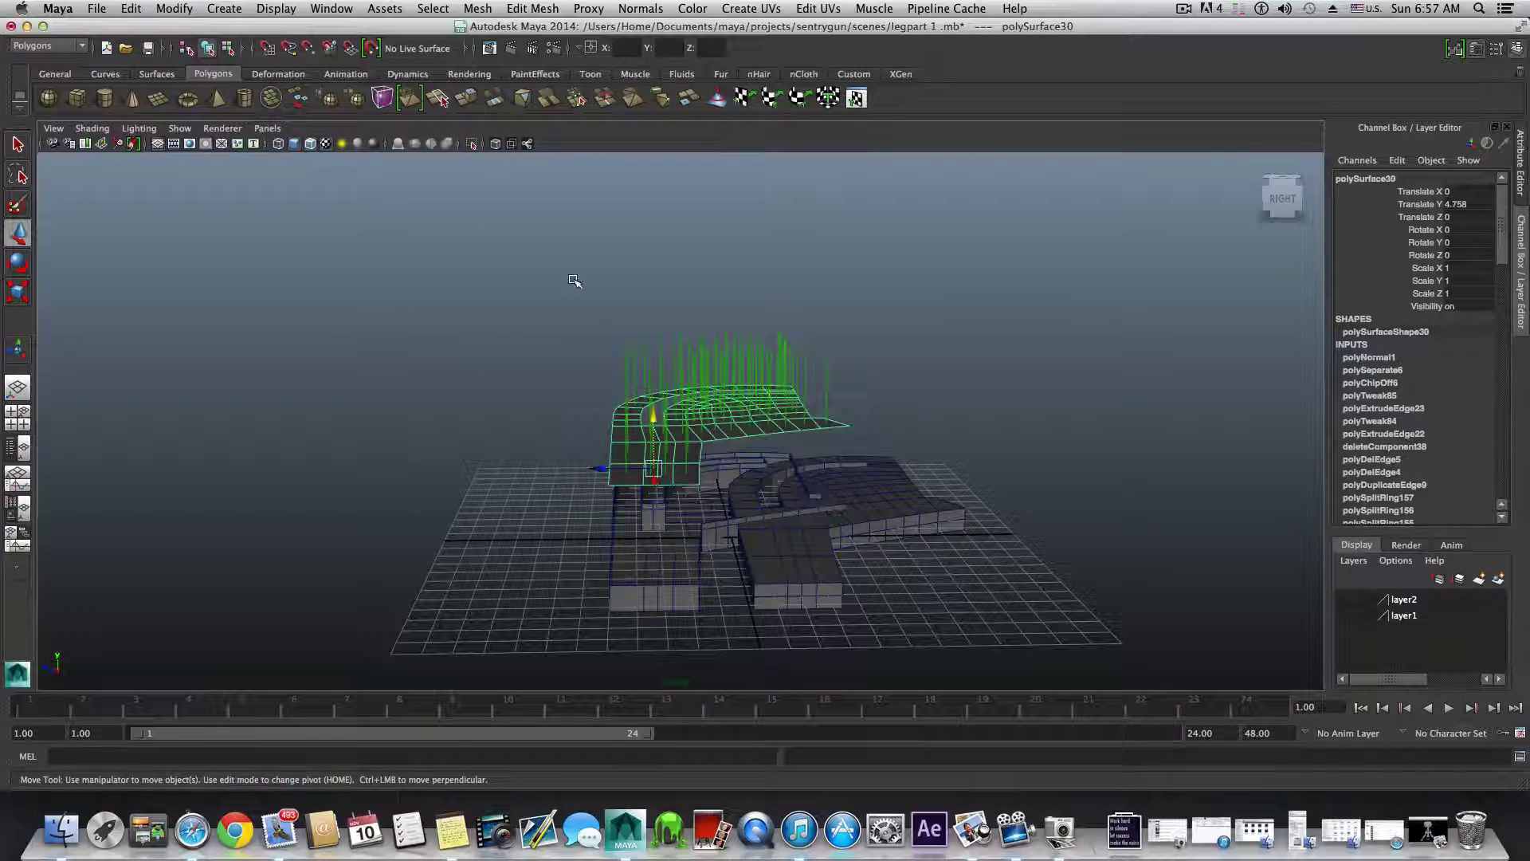
click(276, 8)
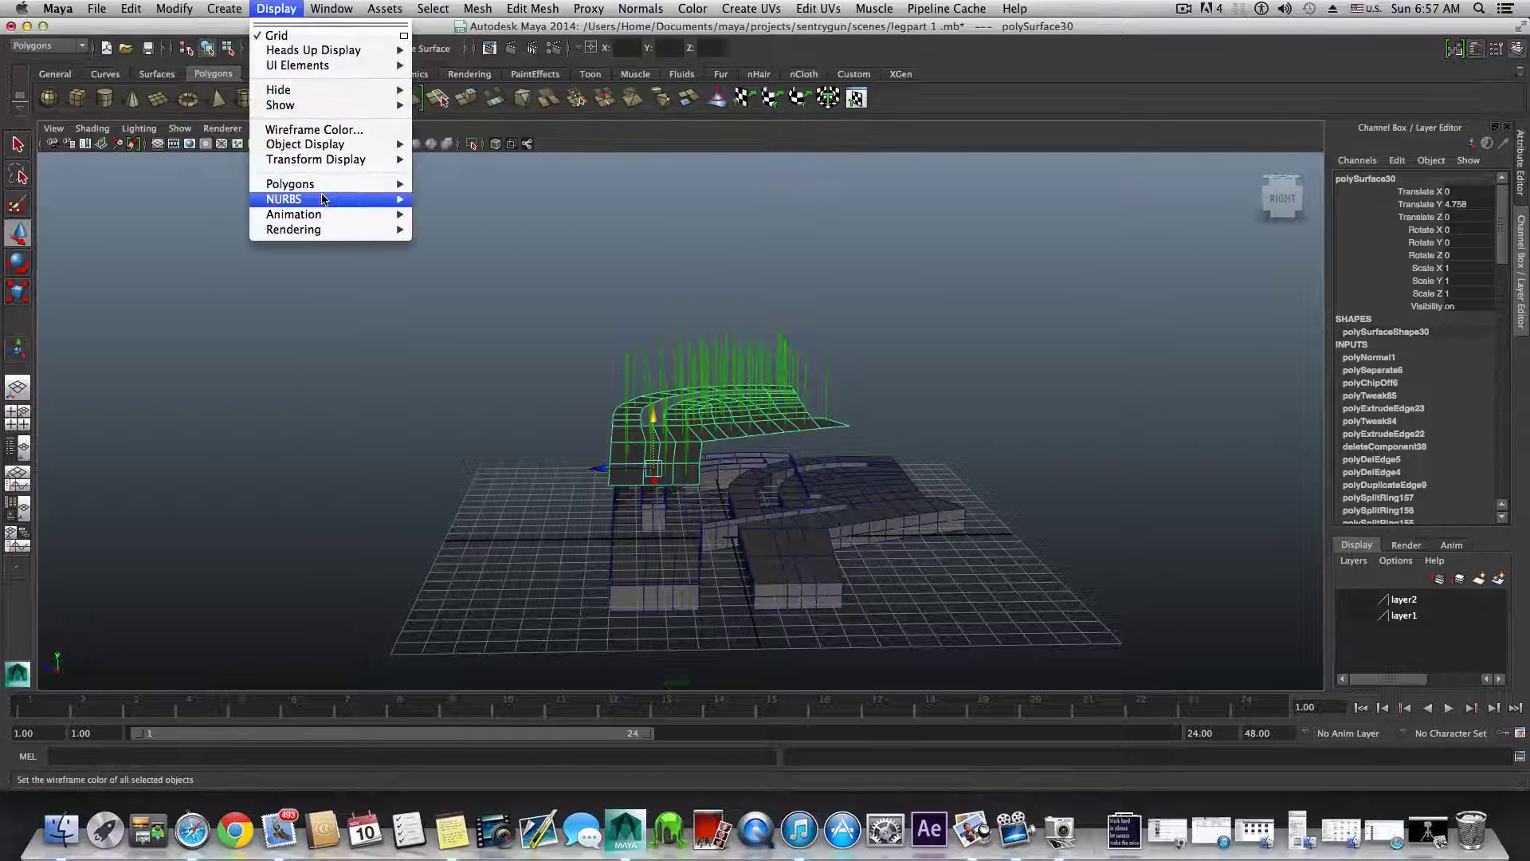
mouse_move(319, 199)
click(471, 252)
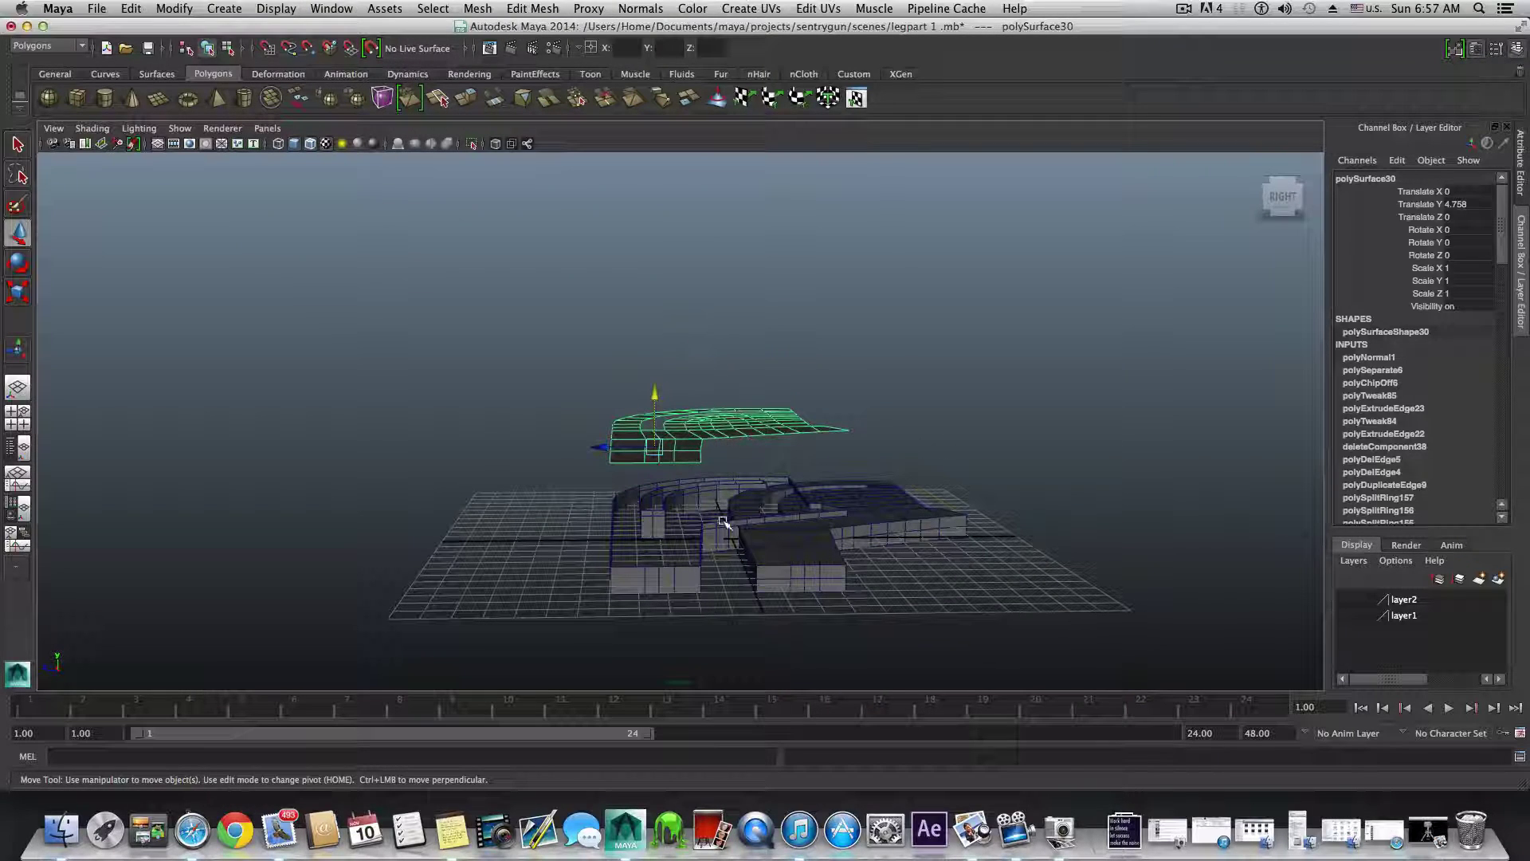
- Move the raised plate, polySurface30, straight down below the walled piece to Translate Y -9.293
mouse_move(723, 521)
alt+mouse_down()
mouse_move(780, 550)
mouse_move(704, 502)
mouse_move(734, 547)
alt+mouse_up()
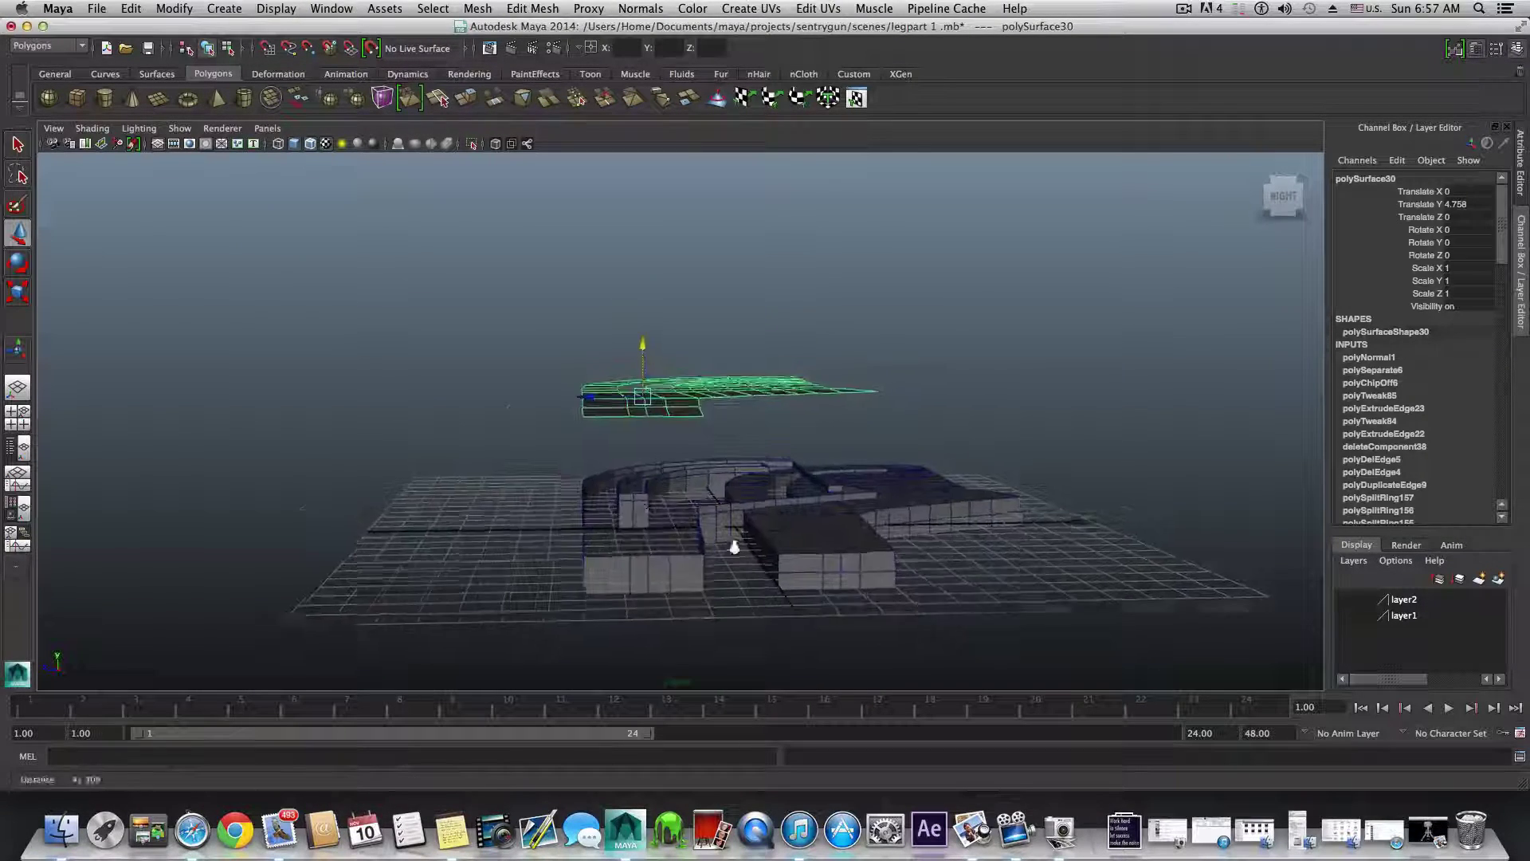
alt+right_drag(734, 547, 654, 496)
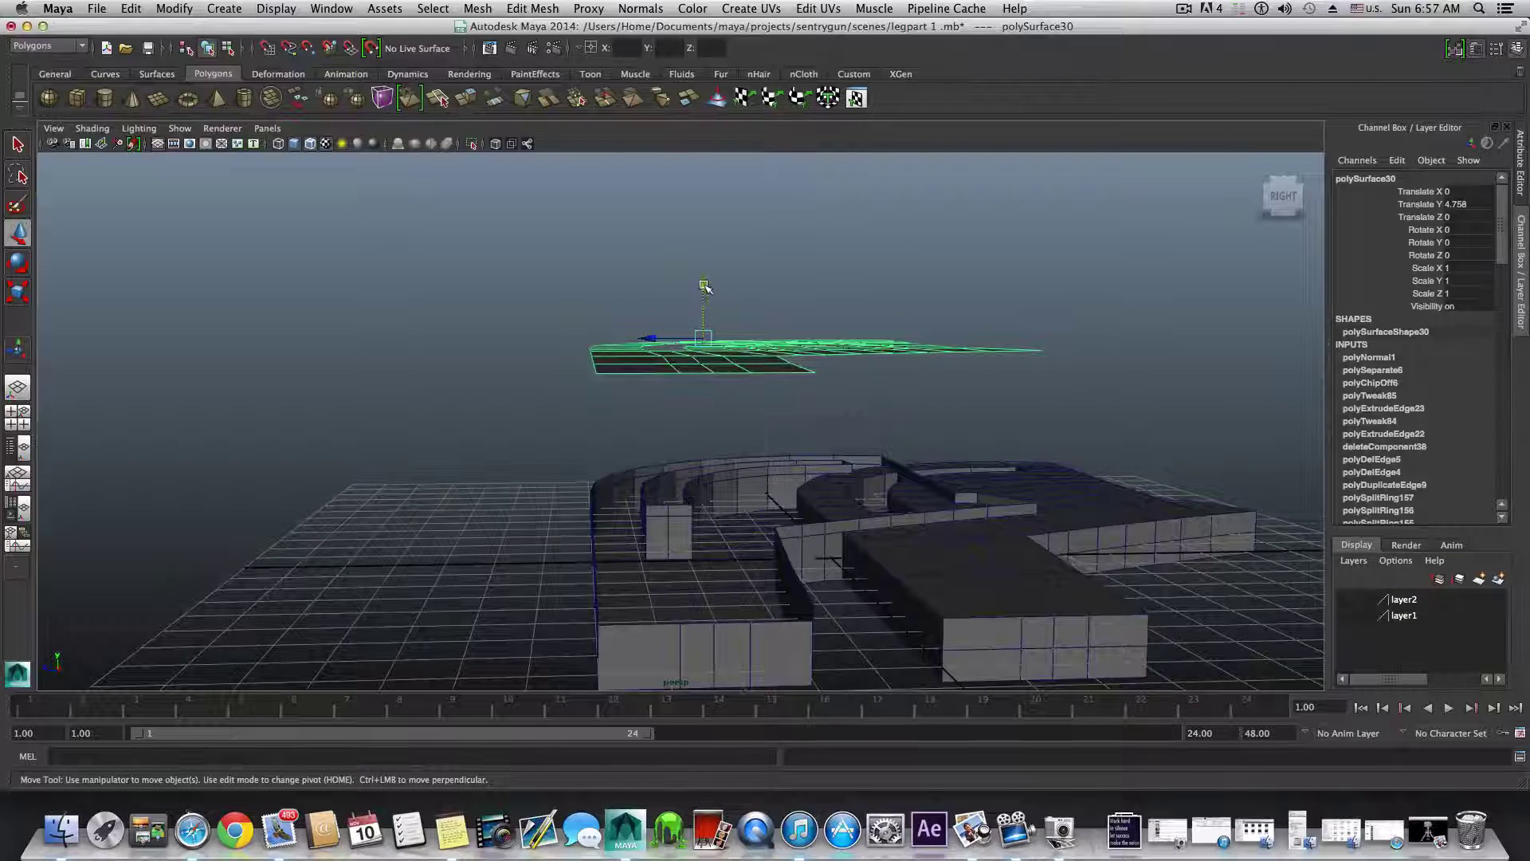
drag(704, 284, 704, 239)
mouse_move(704, 239)
alt+right_down()
mouse_move(823, 393)
mouse_move(694, 259)
alt+right_up()
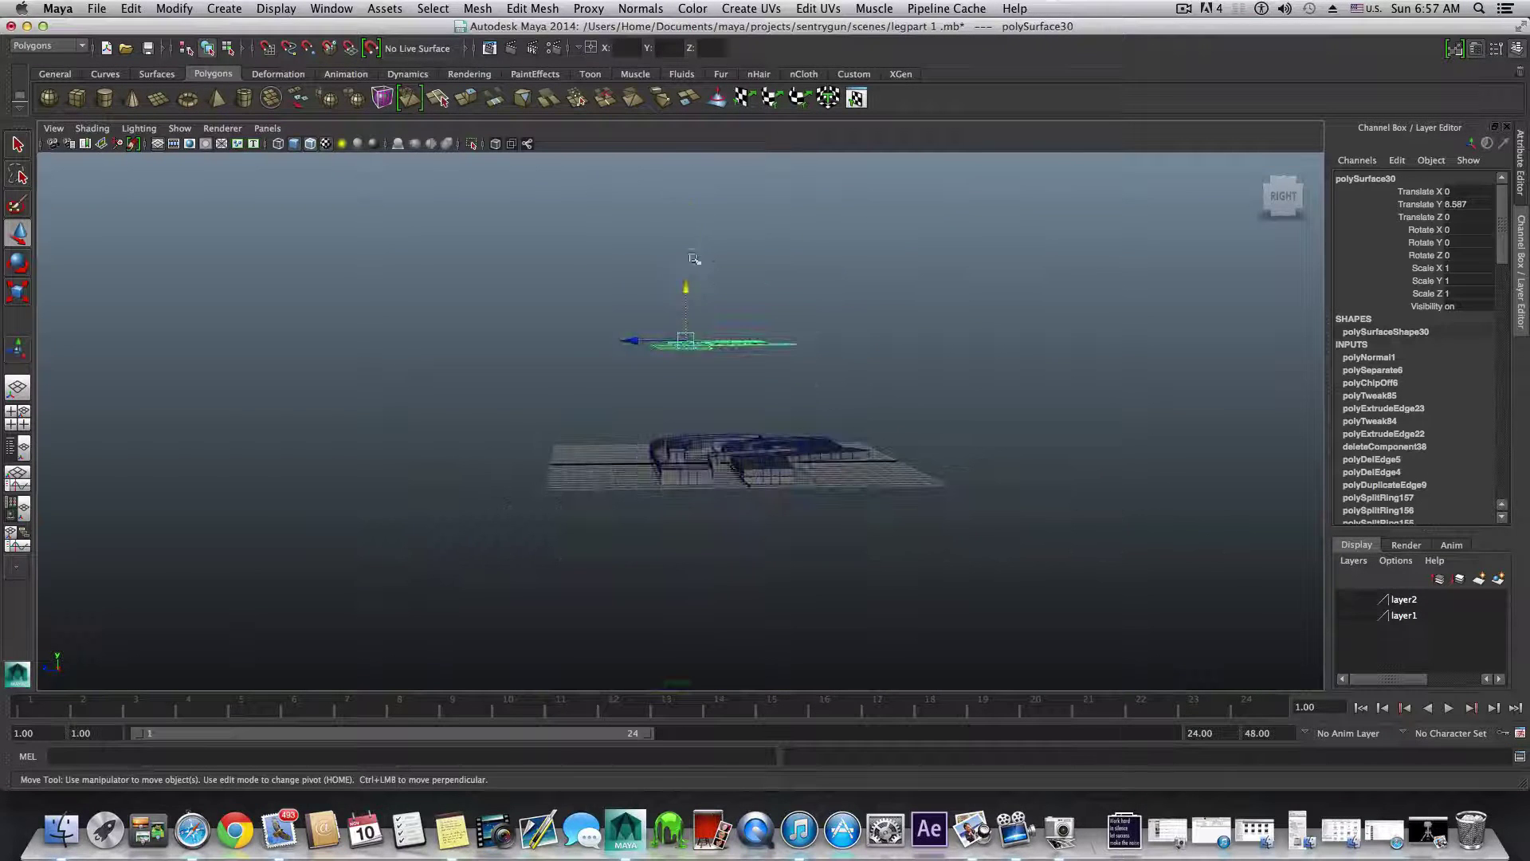
drag(689, 284, 695, 611)
- Select the top edge loop of the curved slot wall on polySurface29 and center the pivot
alt+right_drag(607, 500, 745, 536)
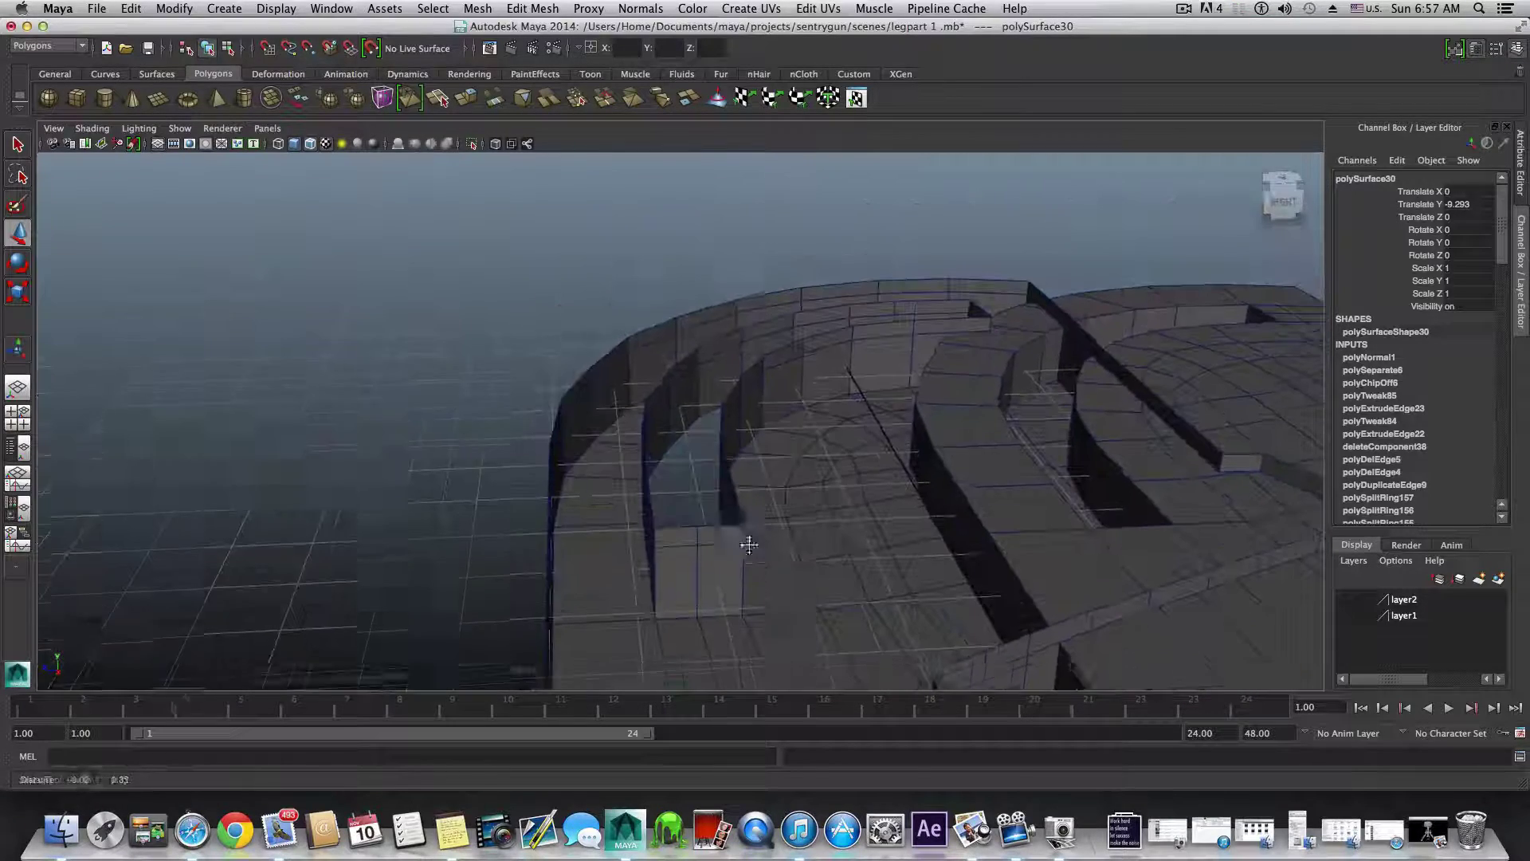
alt+drag(744, 536, 708, 482)
right_drag(708, 482, 708, 540)
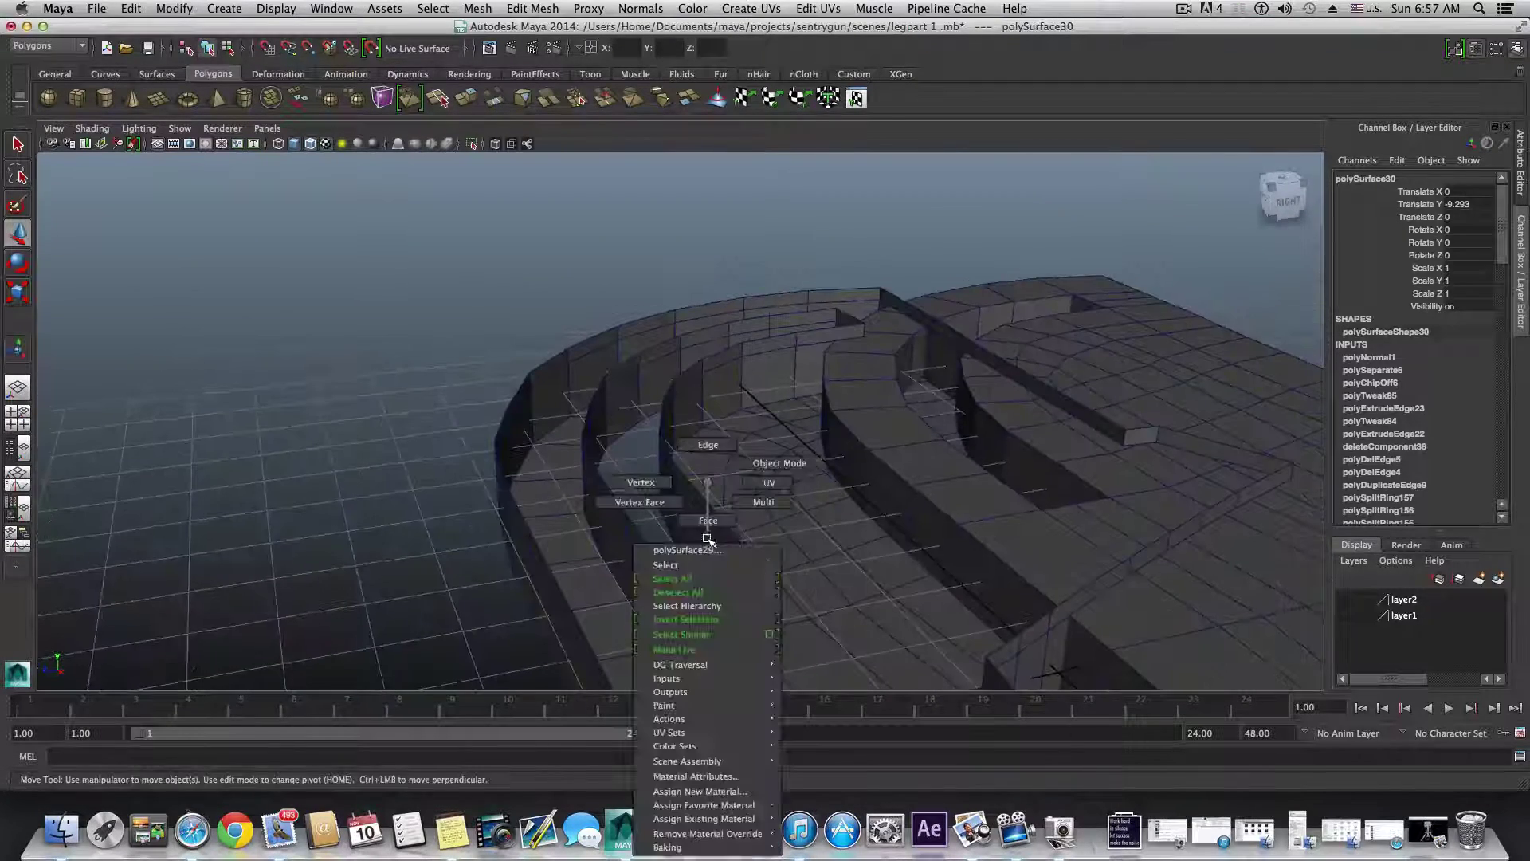
right_drag(705, 439, 706, 443)
click(698, 493)
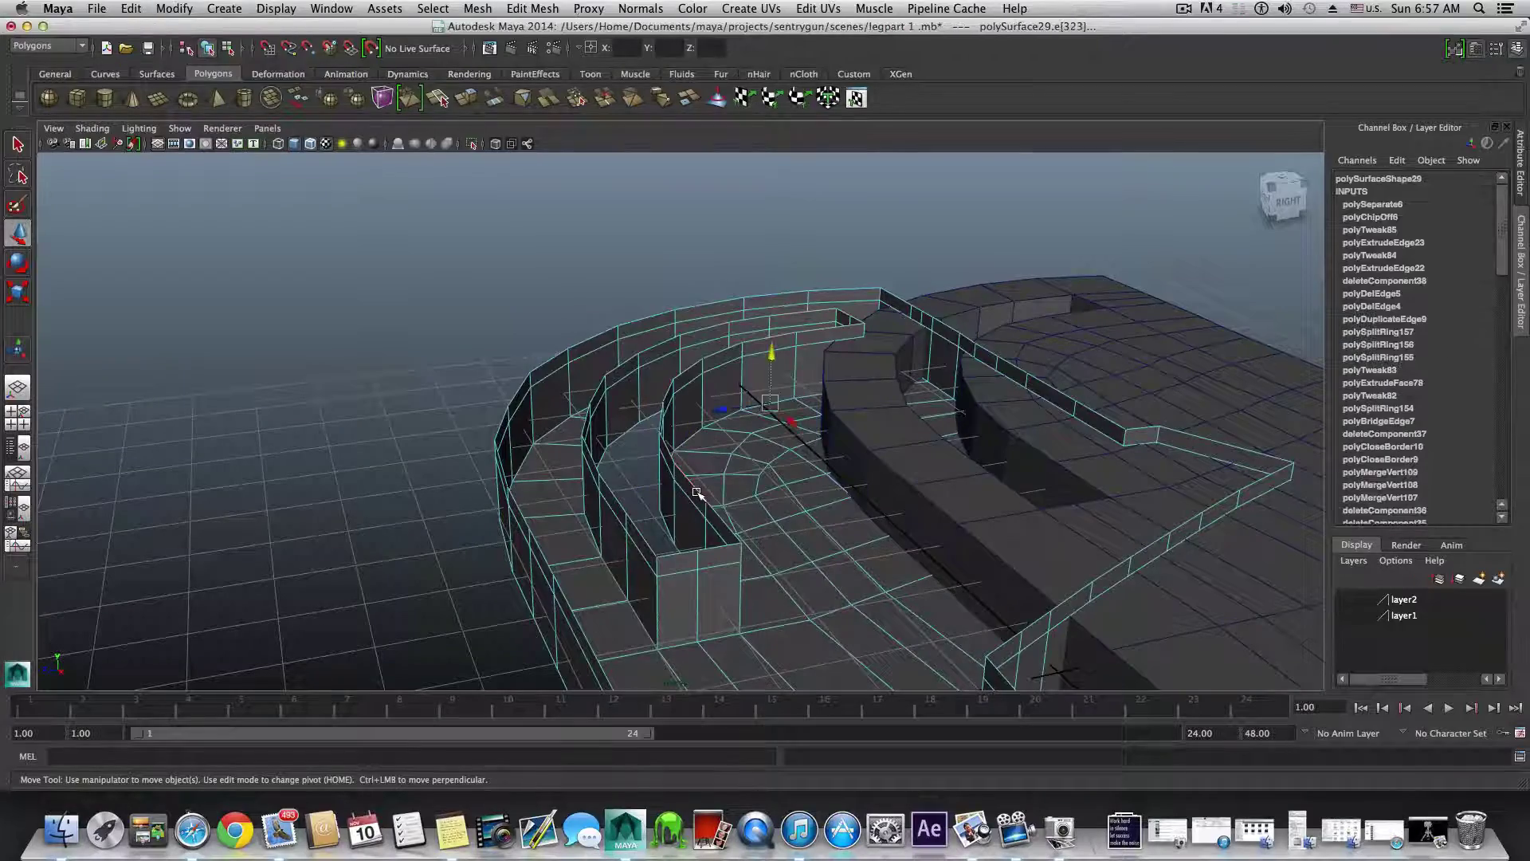
mouse_move(733, 516)
alt+mouse_down()
mouse_move(738, 536)
mouse_move(694, 550)
mouse_move(789, 571)
mouse_move(893, 561)
mouse_move(693, 546)
mouse_move(707, 532)
alt+mouse_up()
alt+right_drag(708, 532, 646, 498)
alt+drag(645, 498, 681, 470)
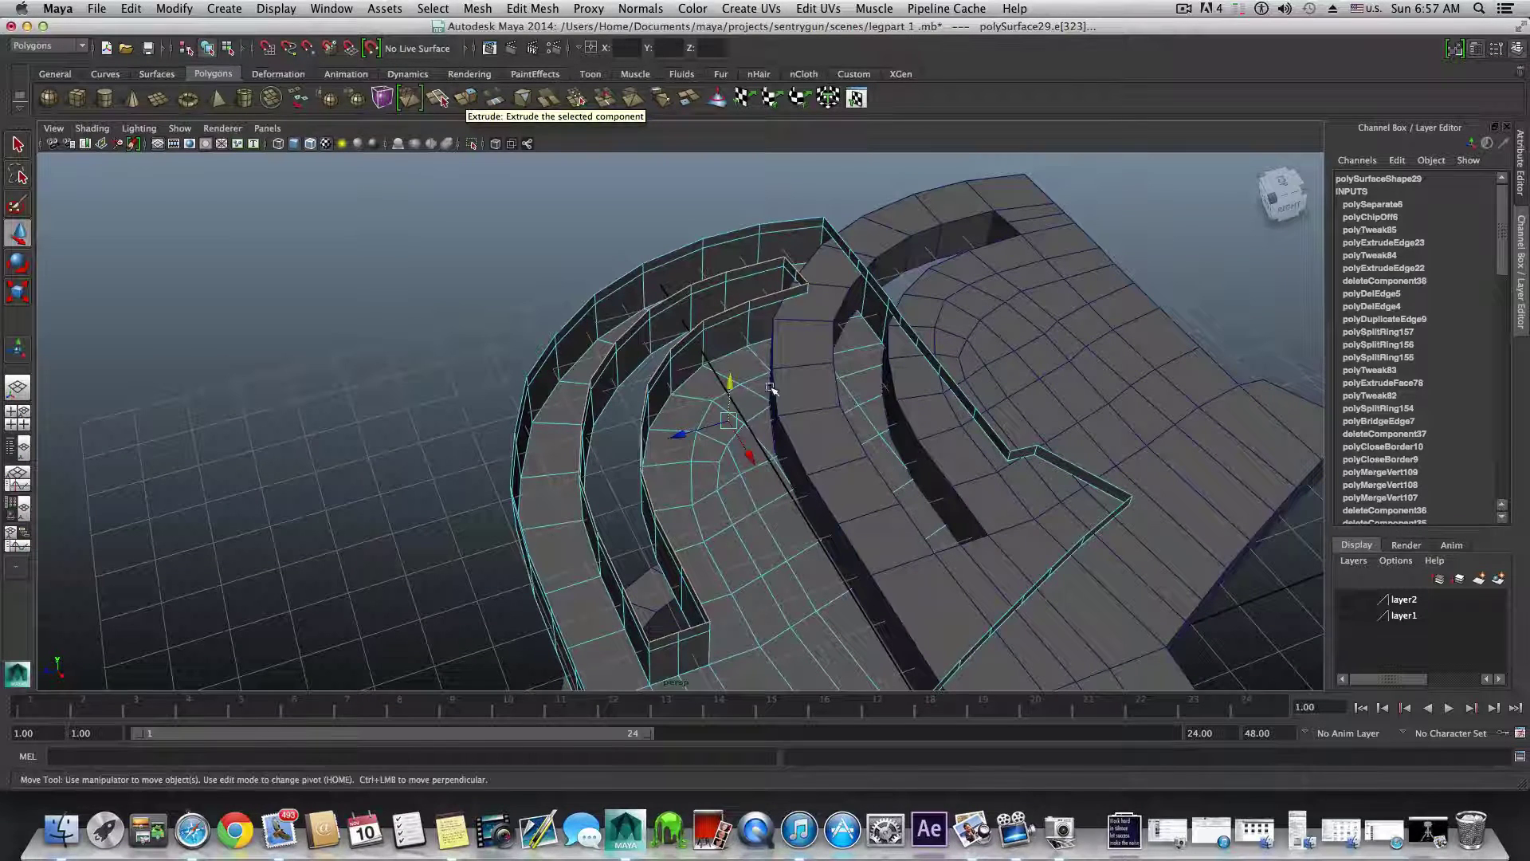
click(169, 9)
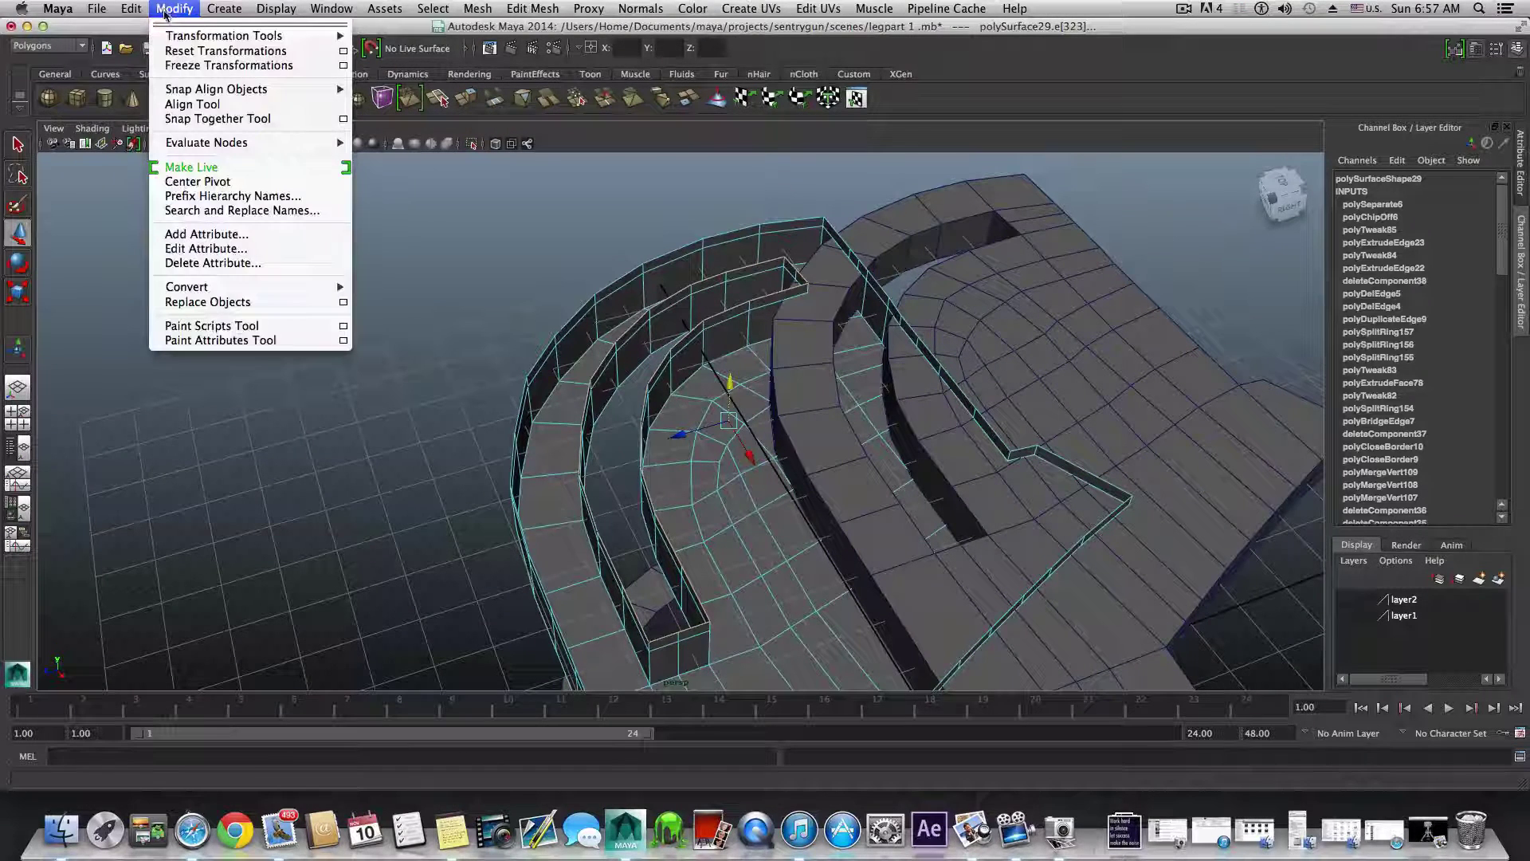
click(197, 181)
mouse_move(649, 391)
alt+mouse_down()
mouse_move(669, 423)
mouse_move(611, 407)
mouse_move(644, 405)
mouse_move(646, 374)
alt+mouse_up()
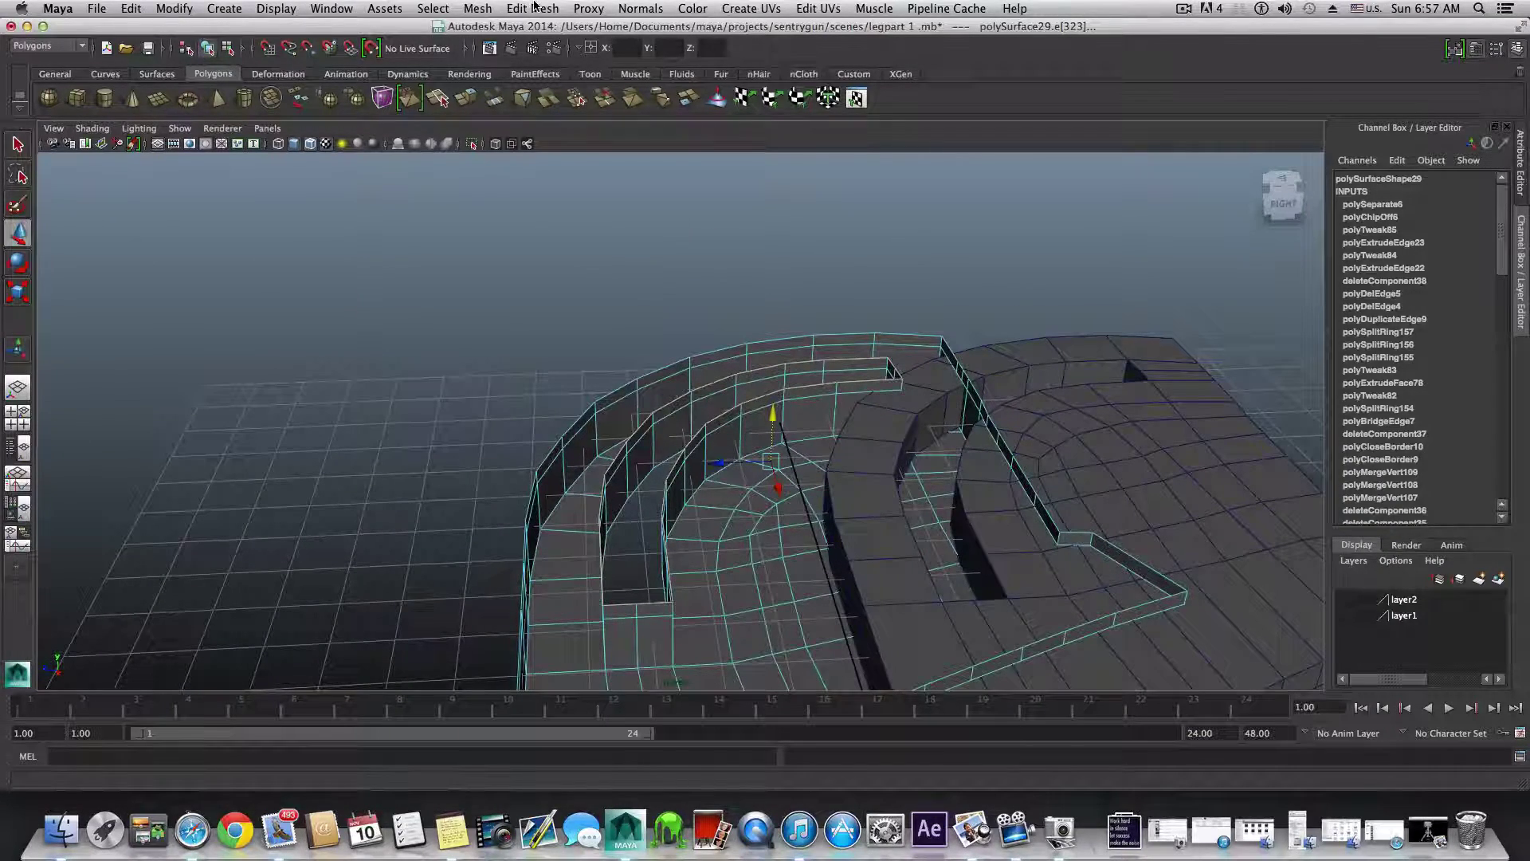
- Extrude the slot wall's top edge loop outward into a narrow flat rim with Local Translate Z -0.239
click(467, 99)
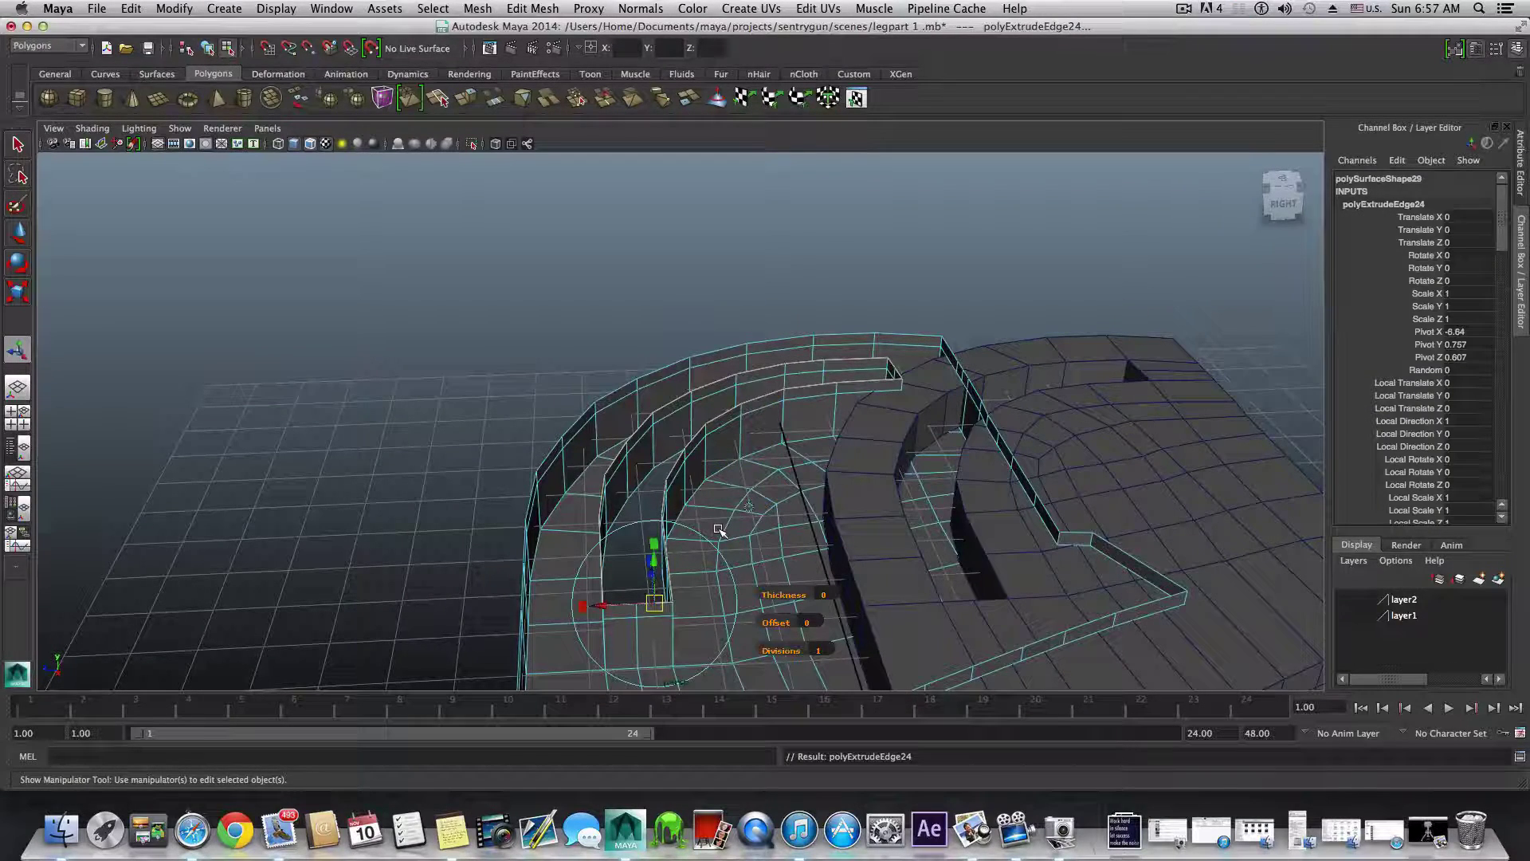
alt+drag(642, 591, 664, 568)
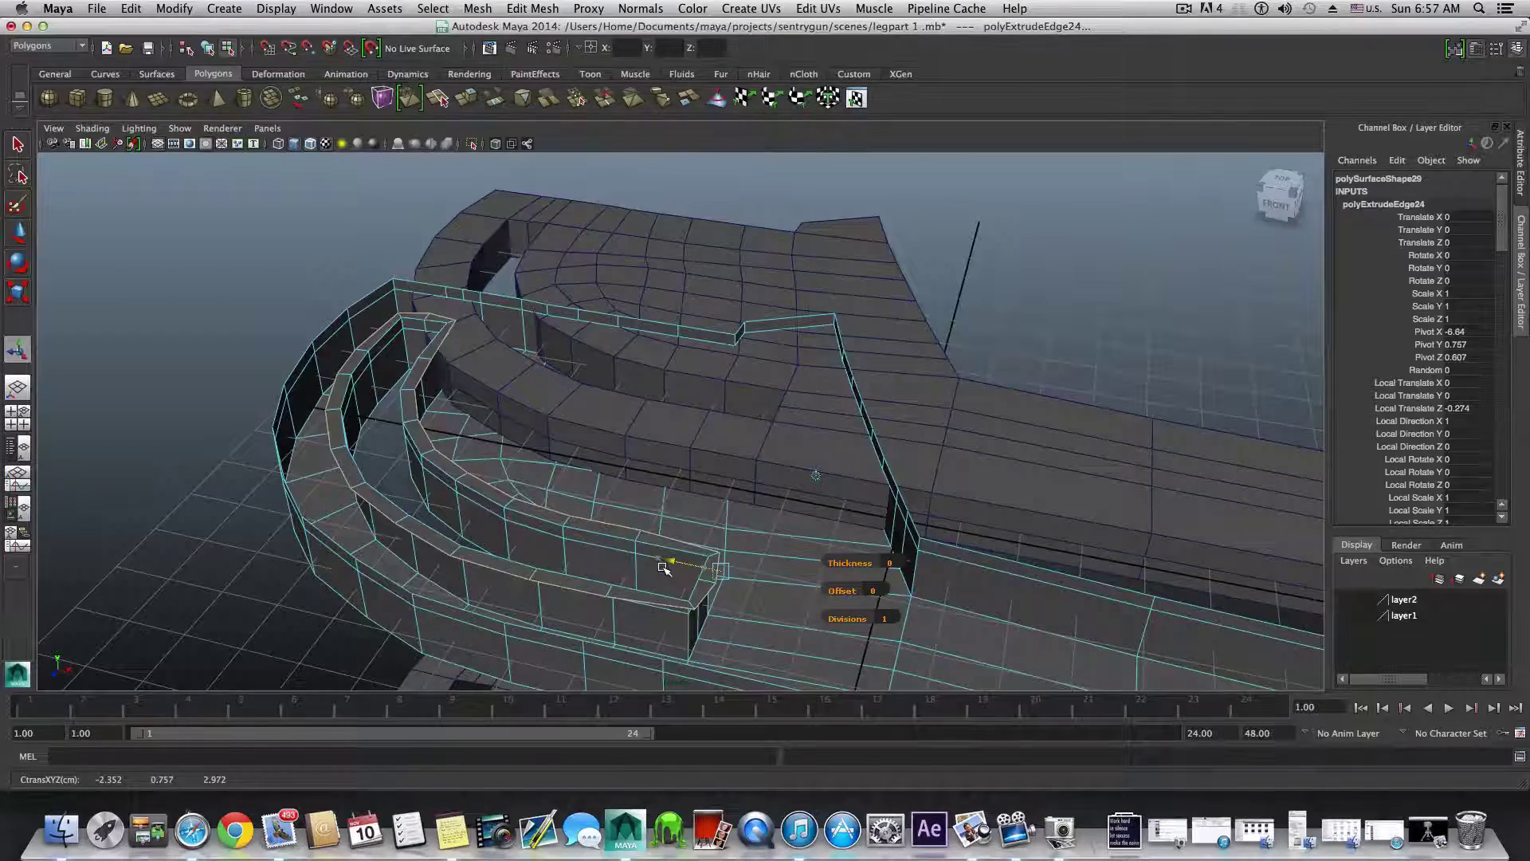
drag(664, 567, 538, 612)
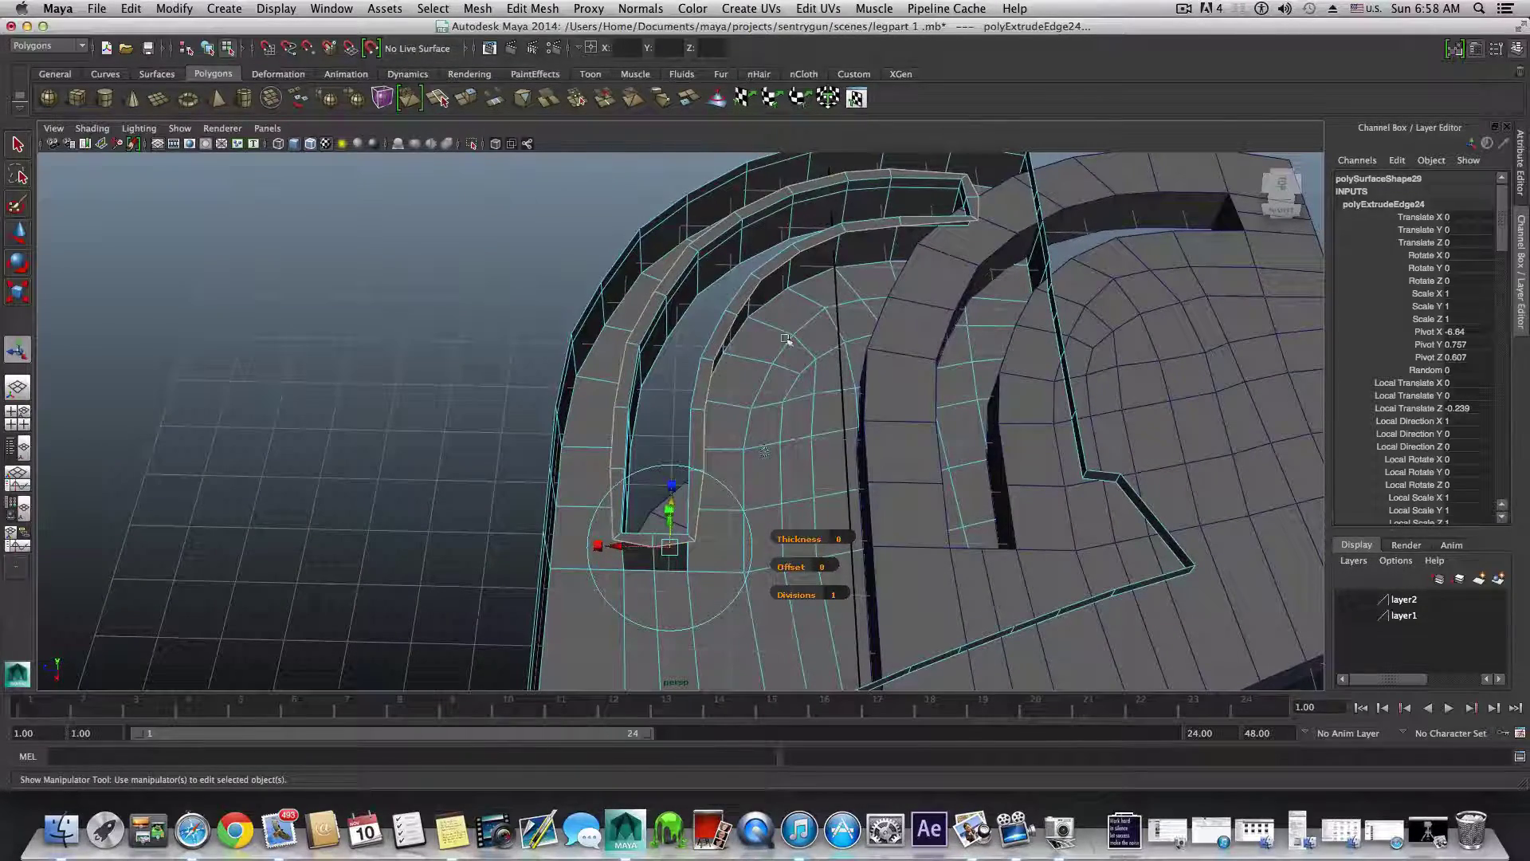
alt+drag(664, 528, 605, 558)
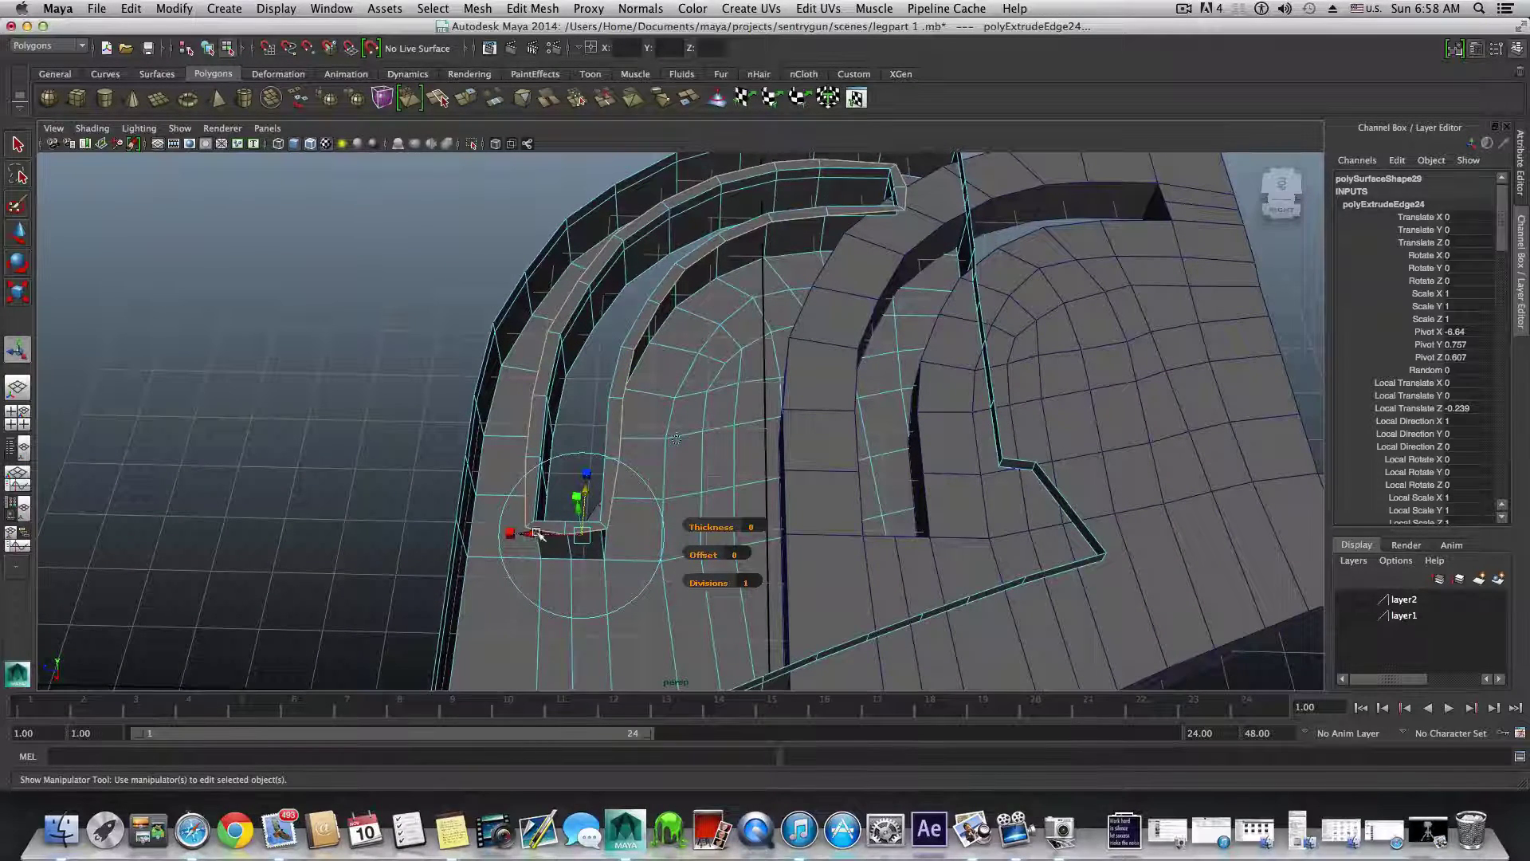
drag(535, 533, 534, 533)
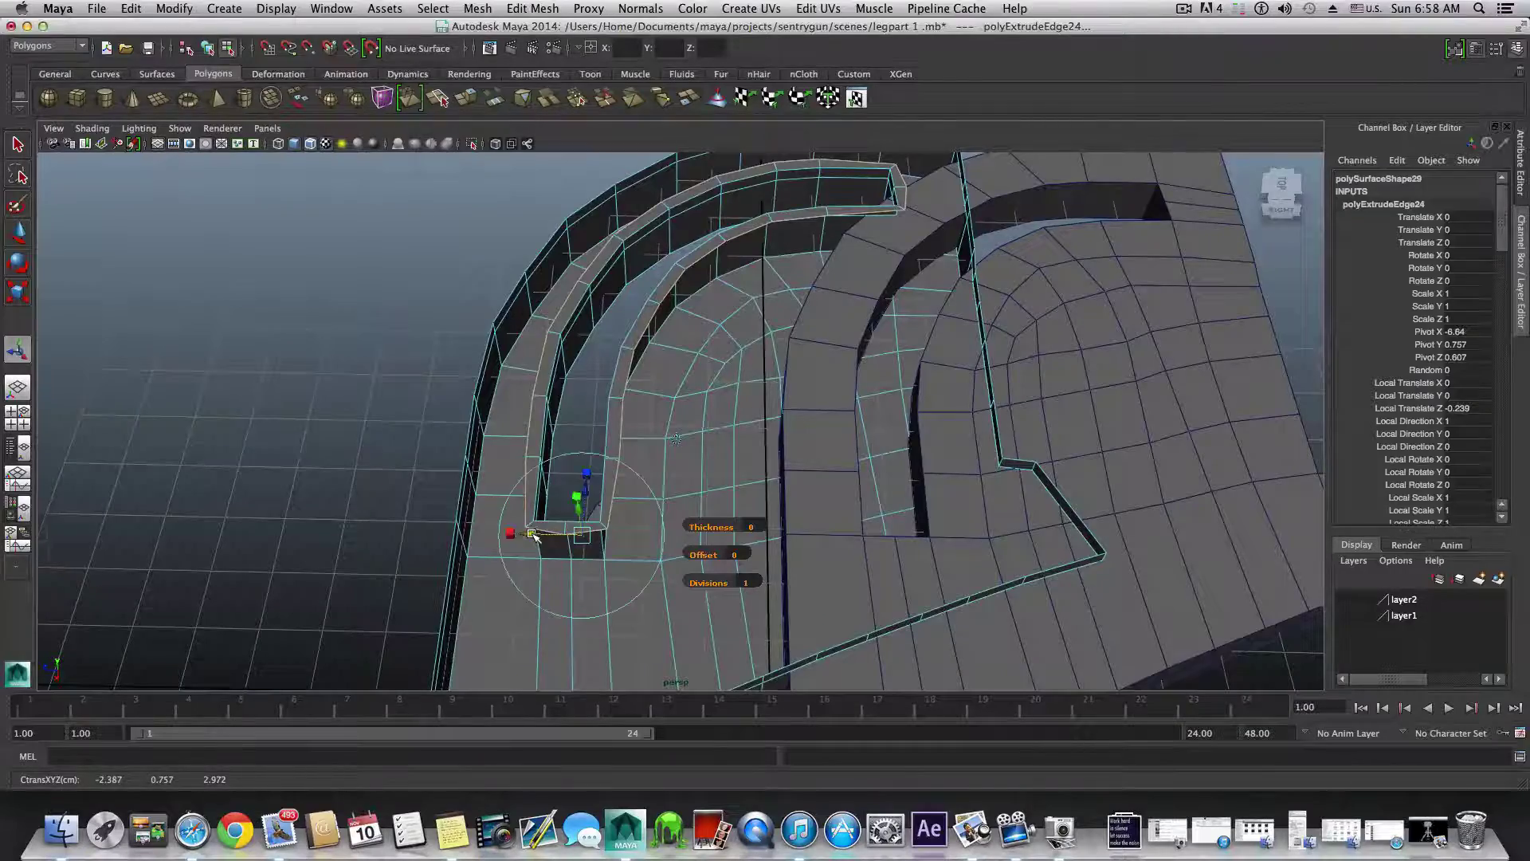
alt+drag(532, 535, 543, 477)
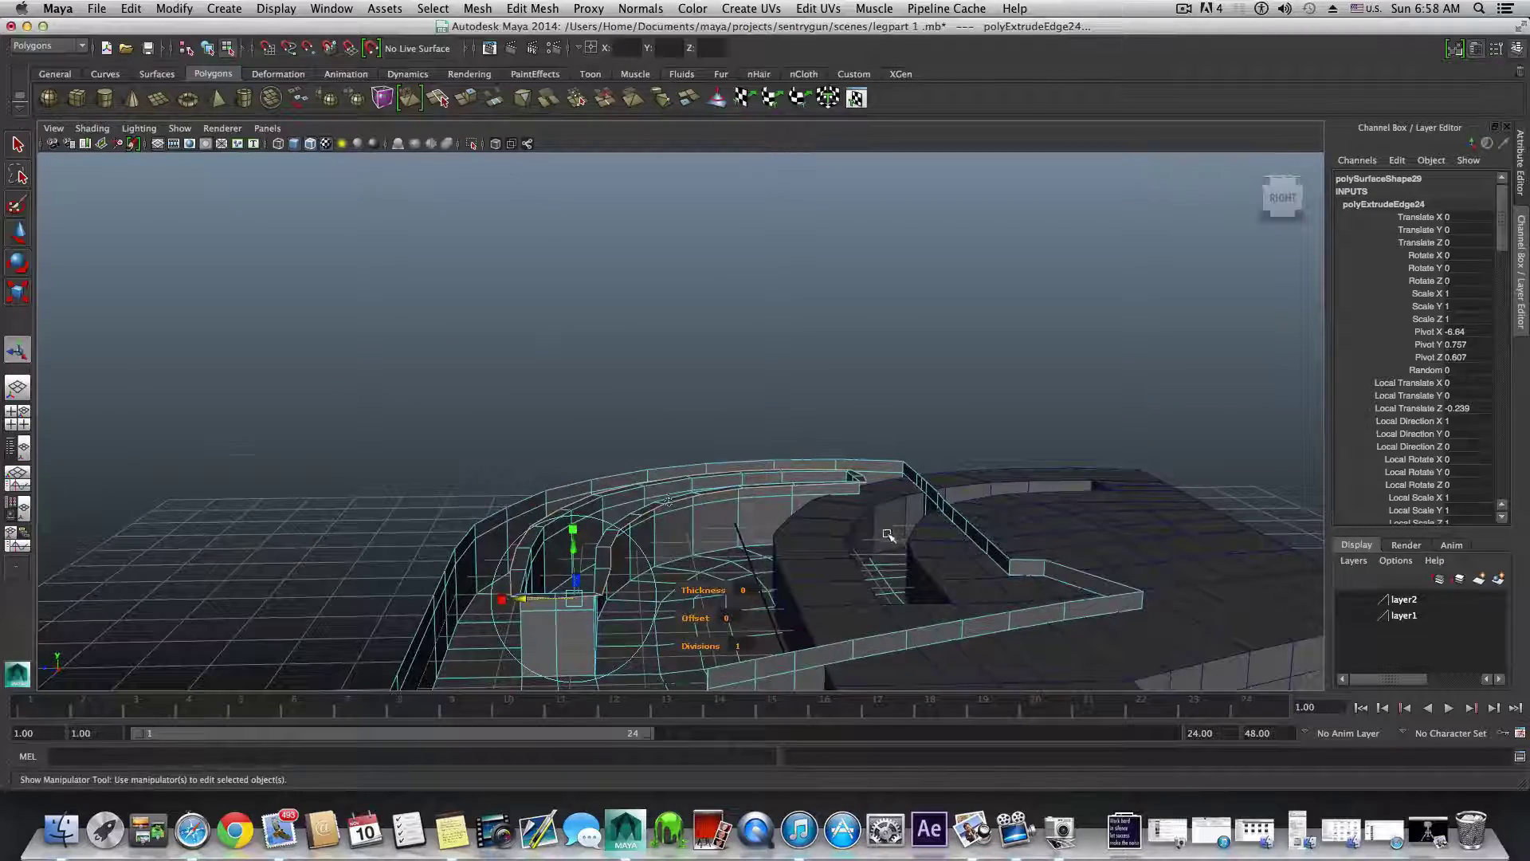
mouse_move(889, 535)
alt+mouse_down()
mouse_move(893, 606)
mouse_move(885, 542)
alt+mouse_up()
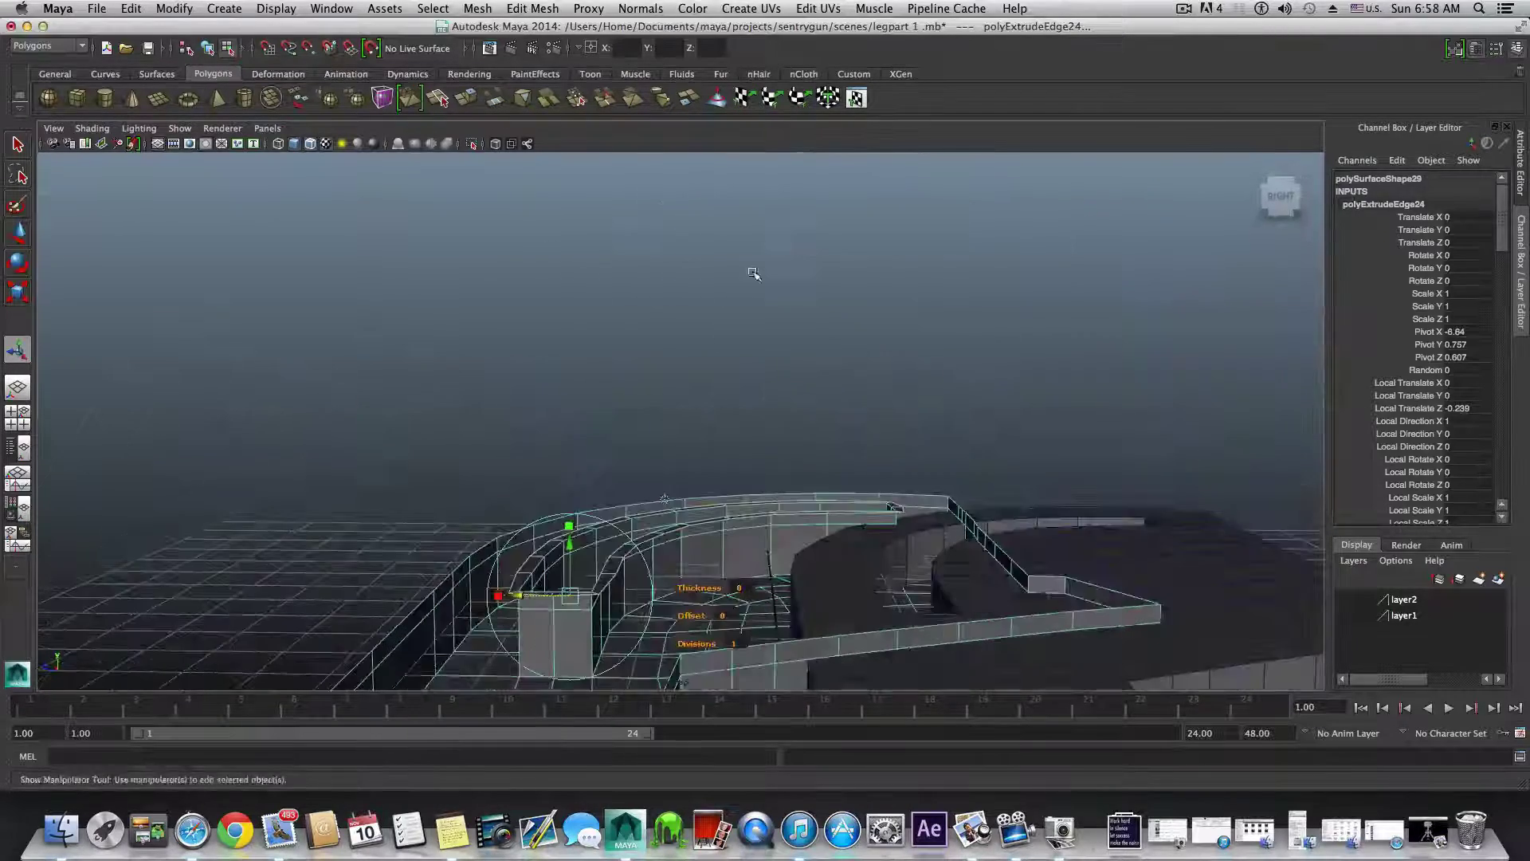
- Extrude the slot rim's outer edges again and move them straight down to Y 0.500 as a lip around the slot
click(476, 96)
alt+drag(677, 522, 695, 511)
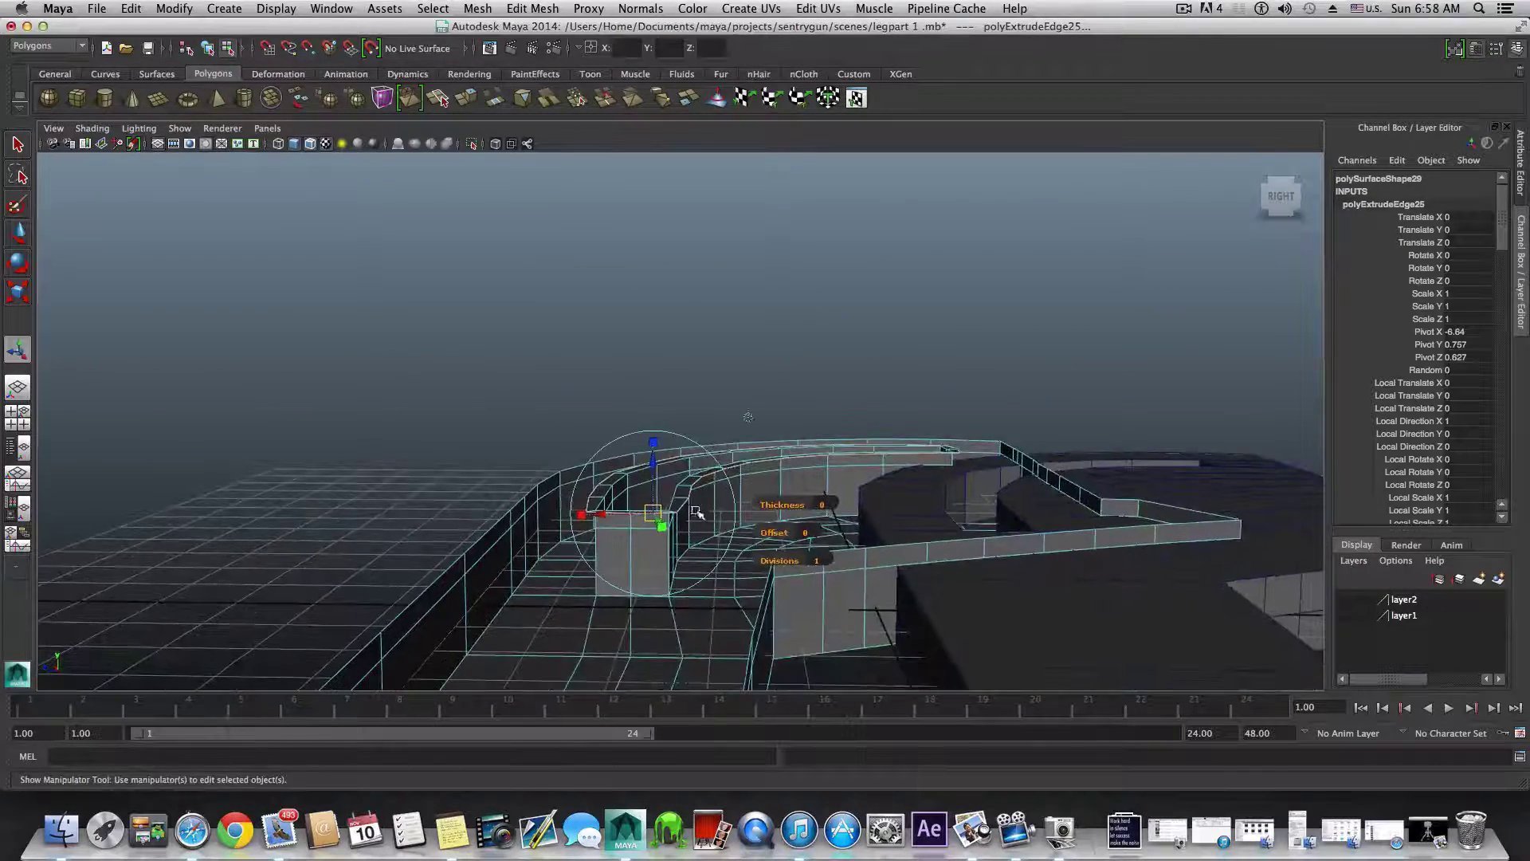
alt+middle_drag(696, 511, 742, 493)
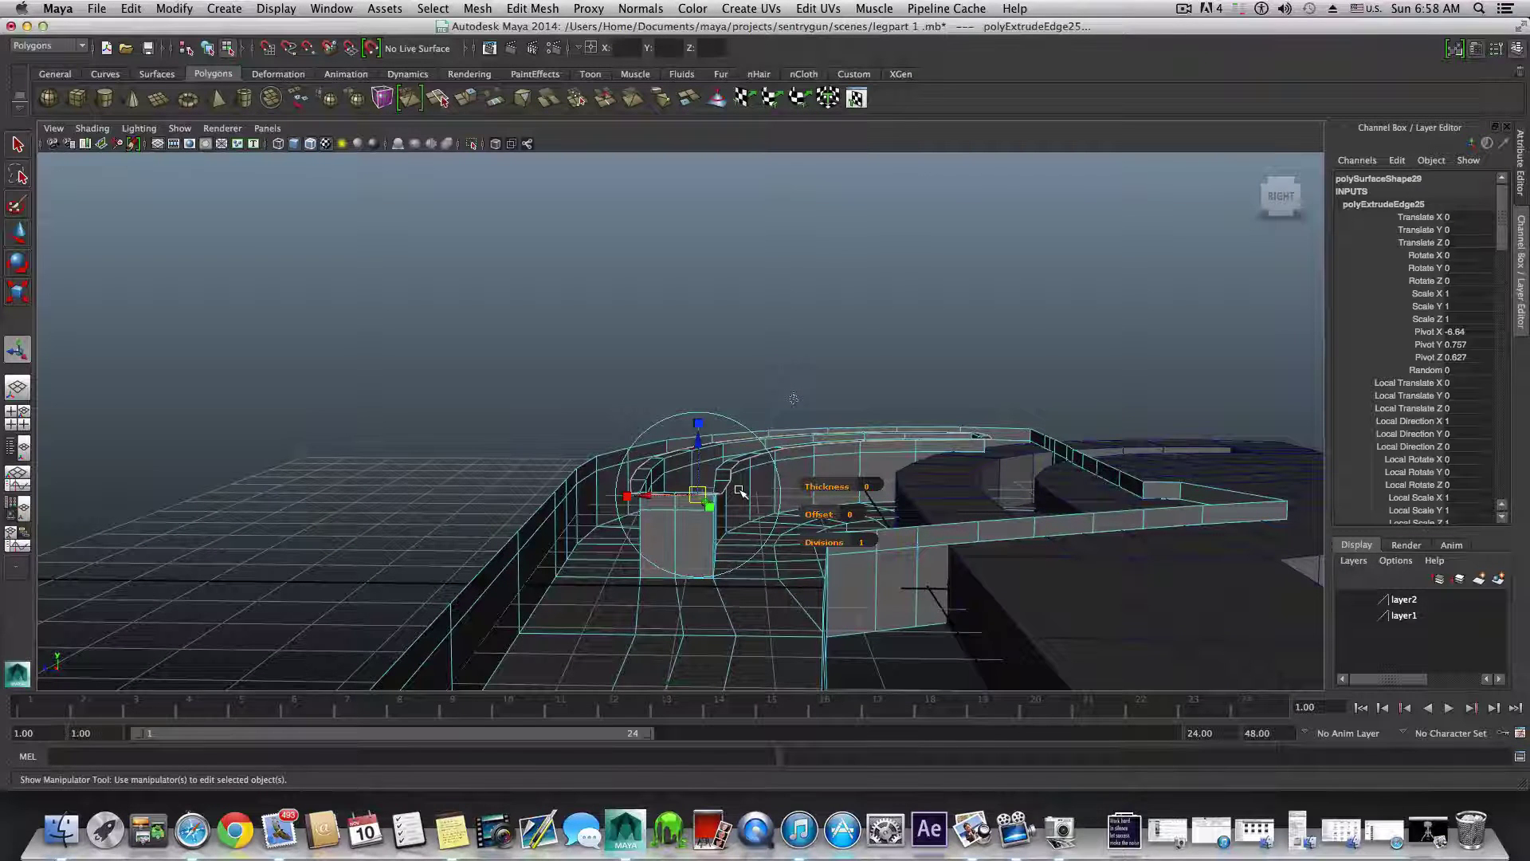
key(w)
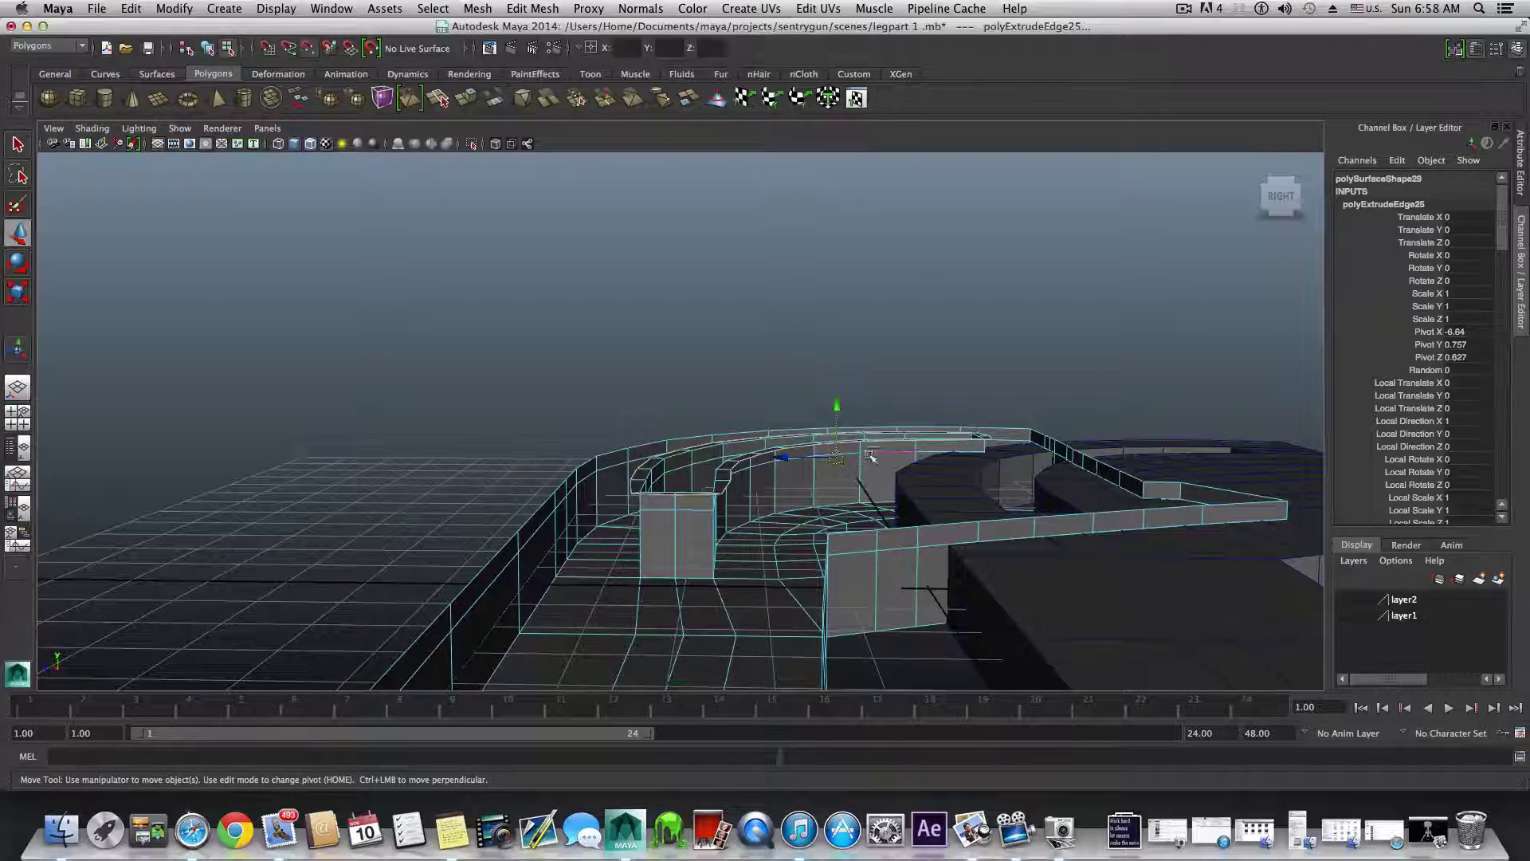
alt+drag(834, 403, 655, 562)
alt+right_drag(655, 563, 839, 517)
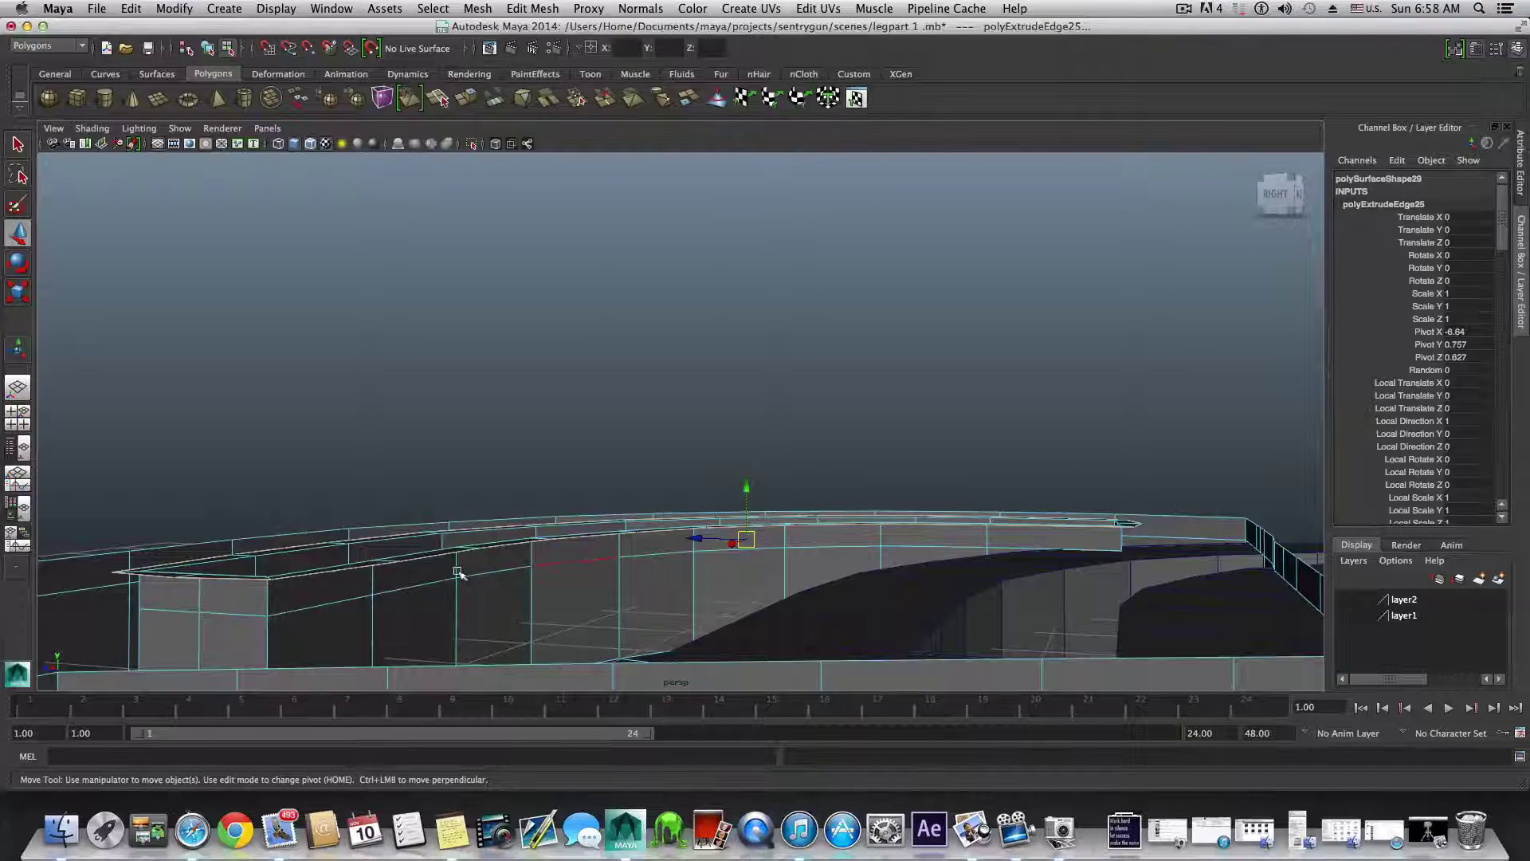
alt+drag(753, 490, 745, 614)
mouse_move(571, 412)
mouse_down()
mouse_move(581, 526)
mouse_move(579, 432)
mouse_up()
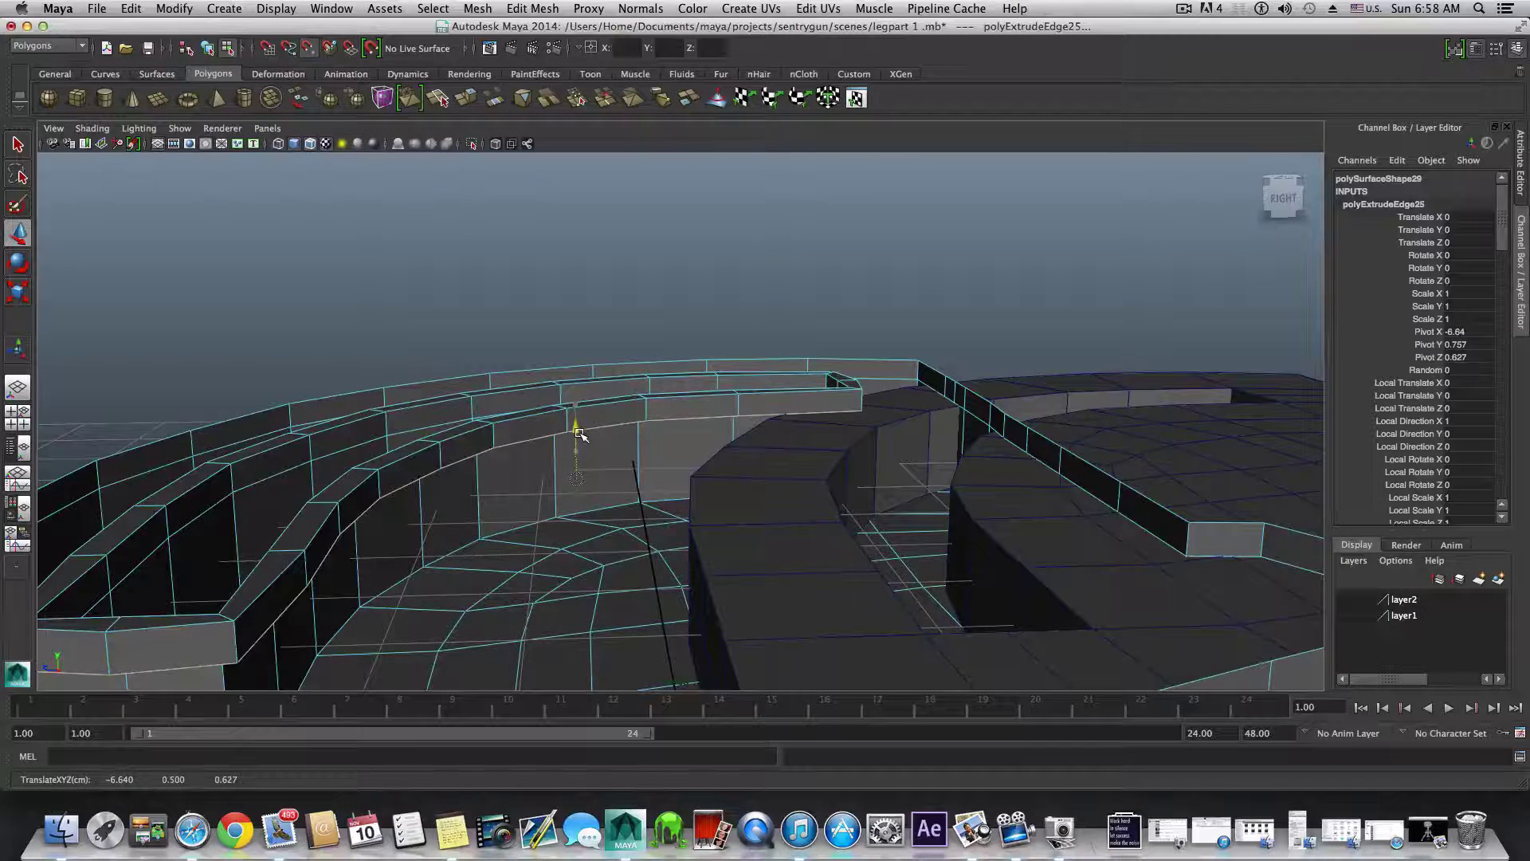
scroll(575, 487, down, 4)
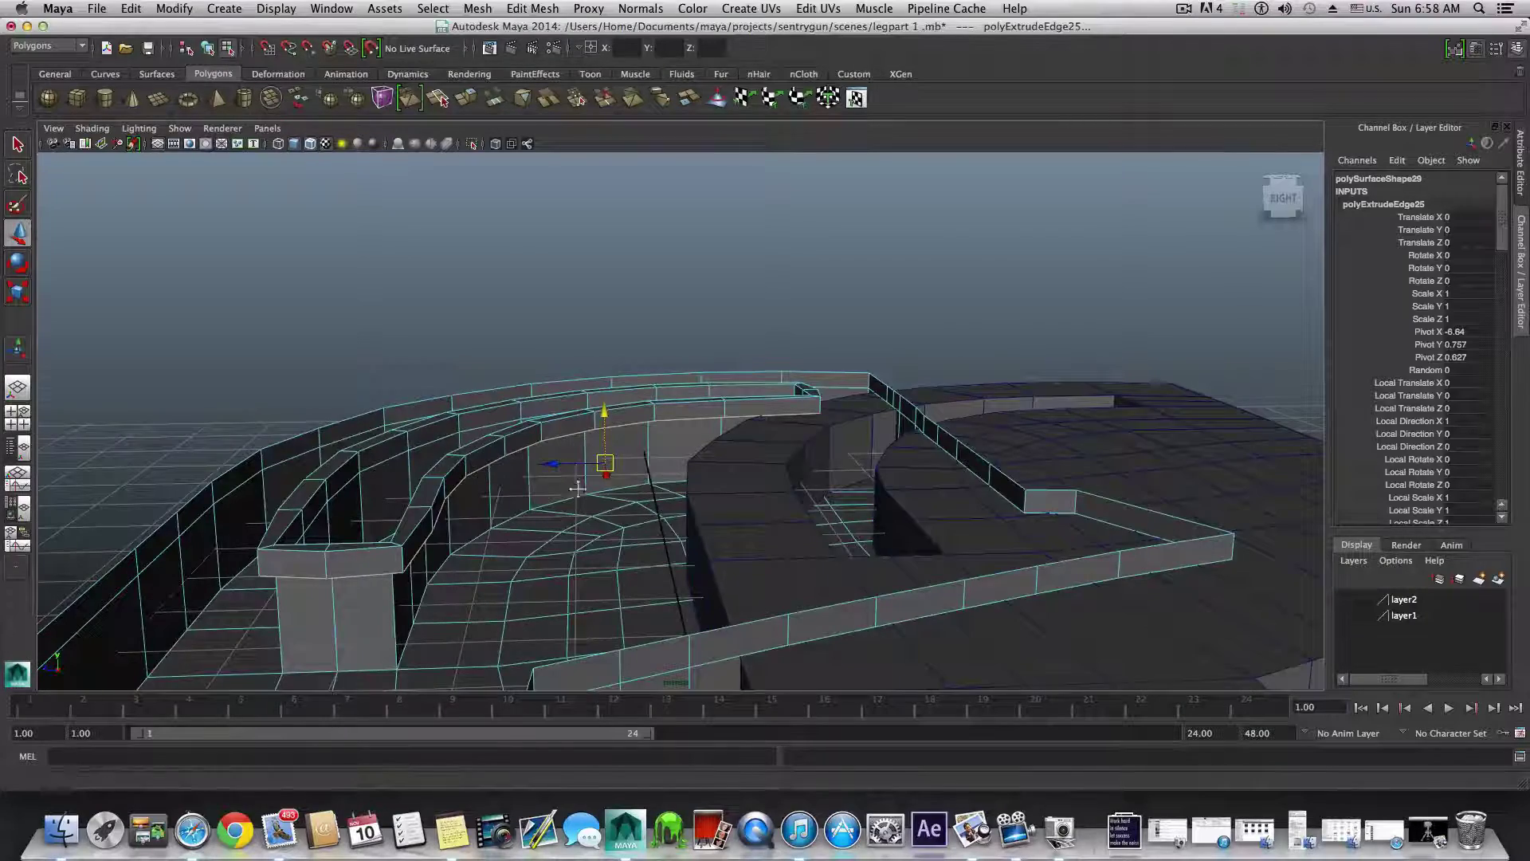
alt+middle_drag(575, 488, 683, 411)
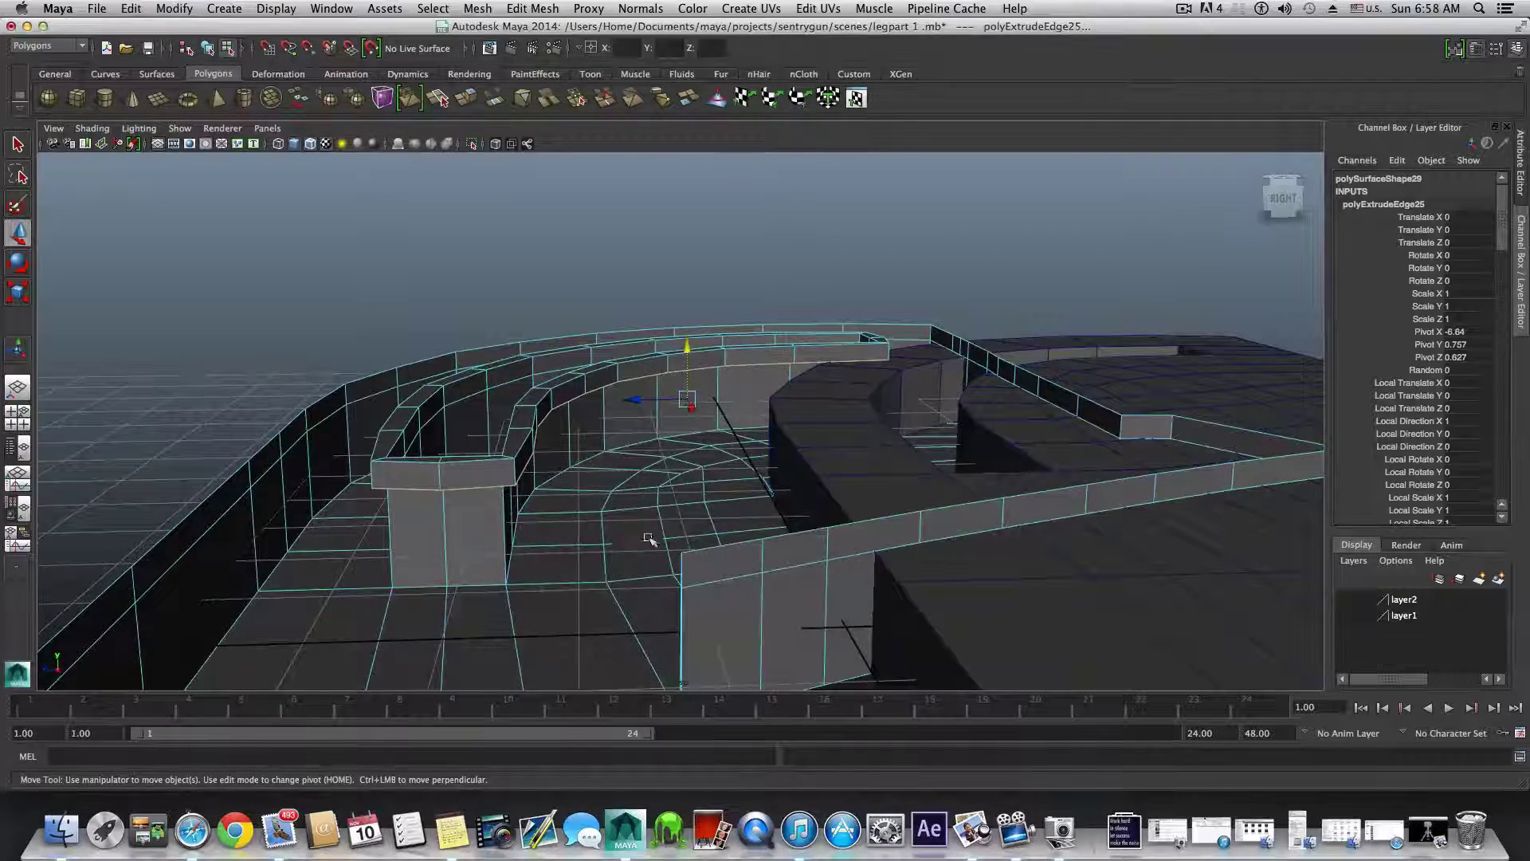
- Select the top edges of the outer wall on polySurface29, leaving out the short end of the straight leg
alt+drag(801, 572, 749, 558)
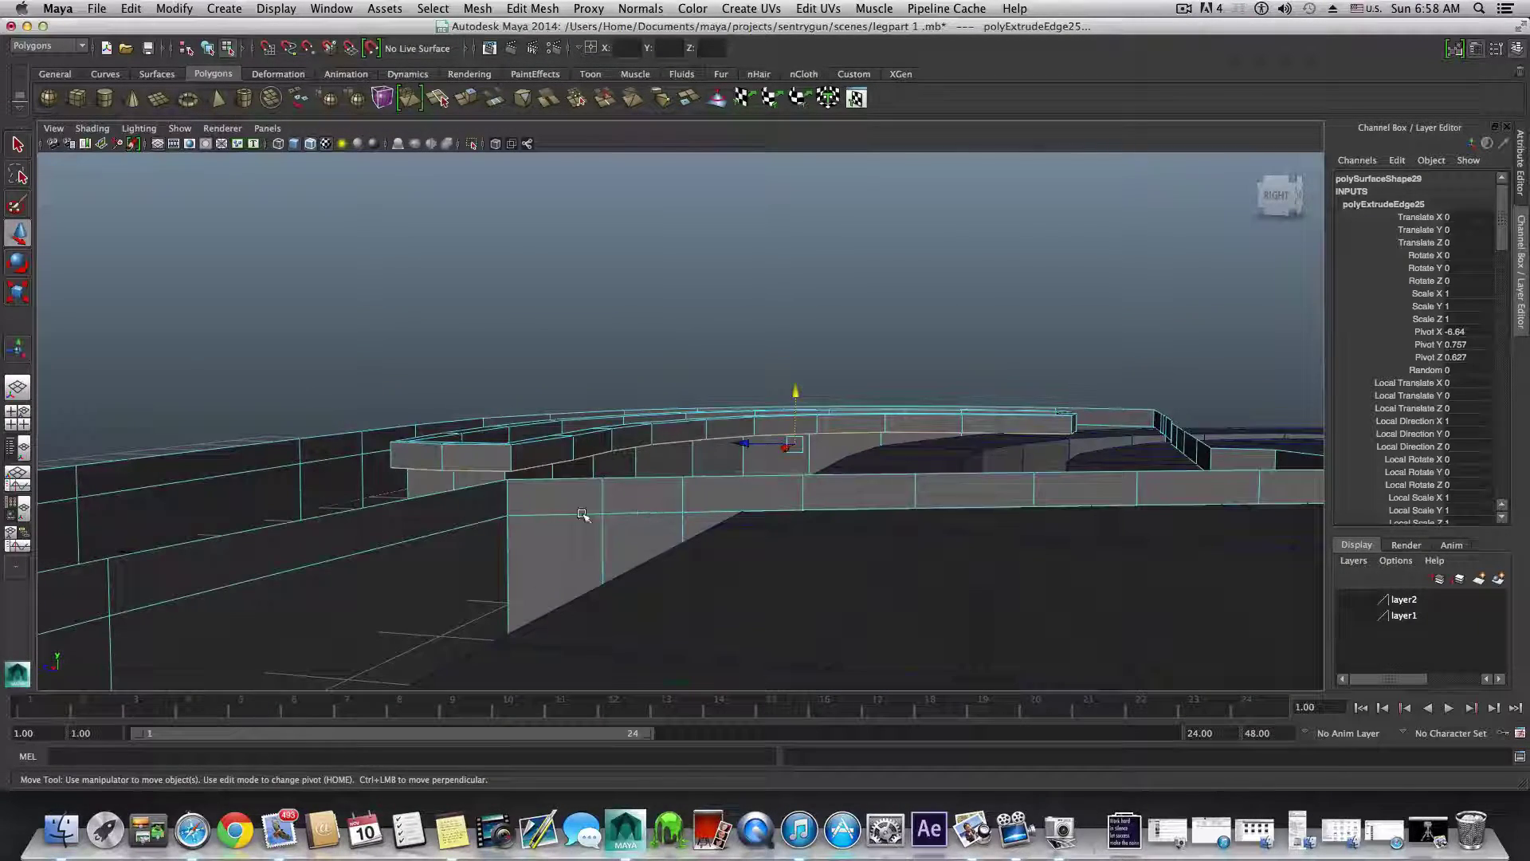
alt+drag(583, 514, 659, 523)
alt+right_drag(659, 523, 502, 486)
alt+drag(502, 486, 591, 515)
alt+right_drag(591, 516, 442, 480)
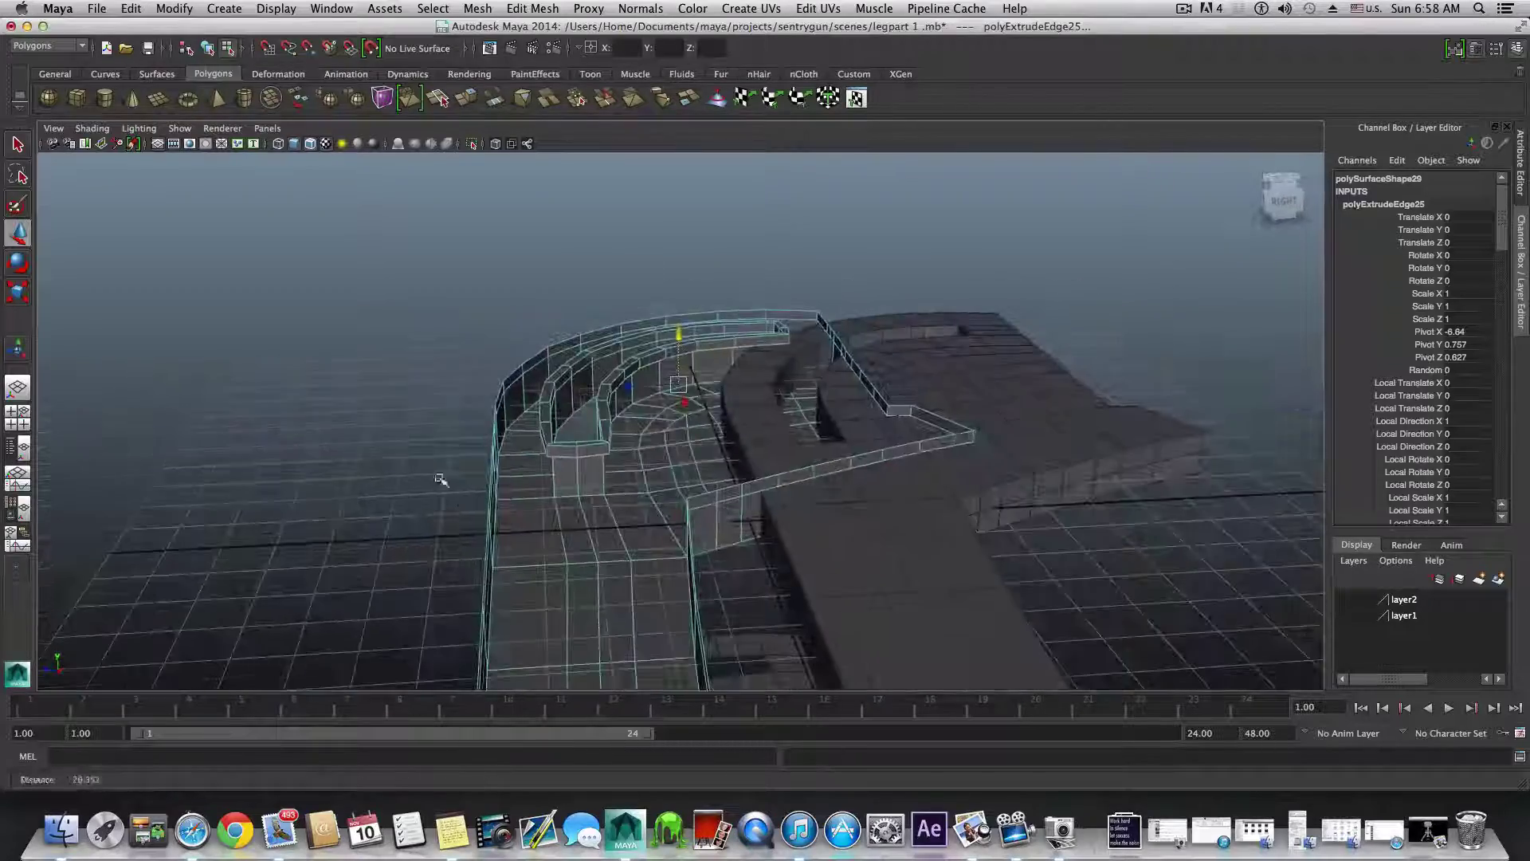
alt+drag(441, 480, 591, 529)
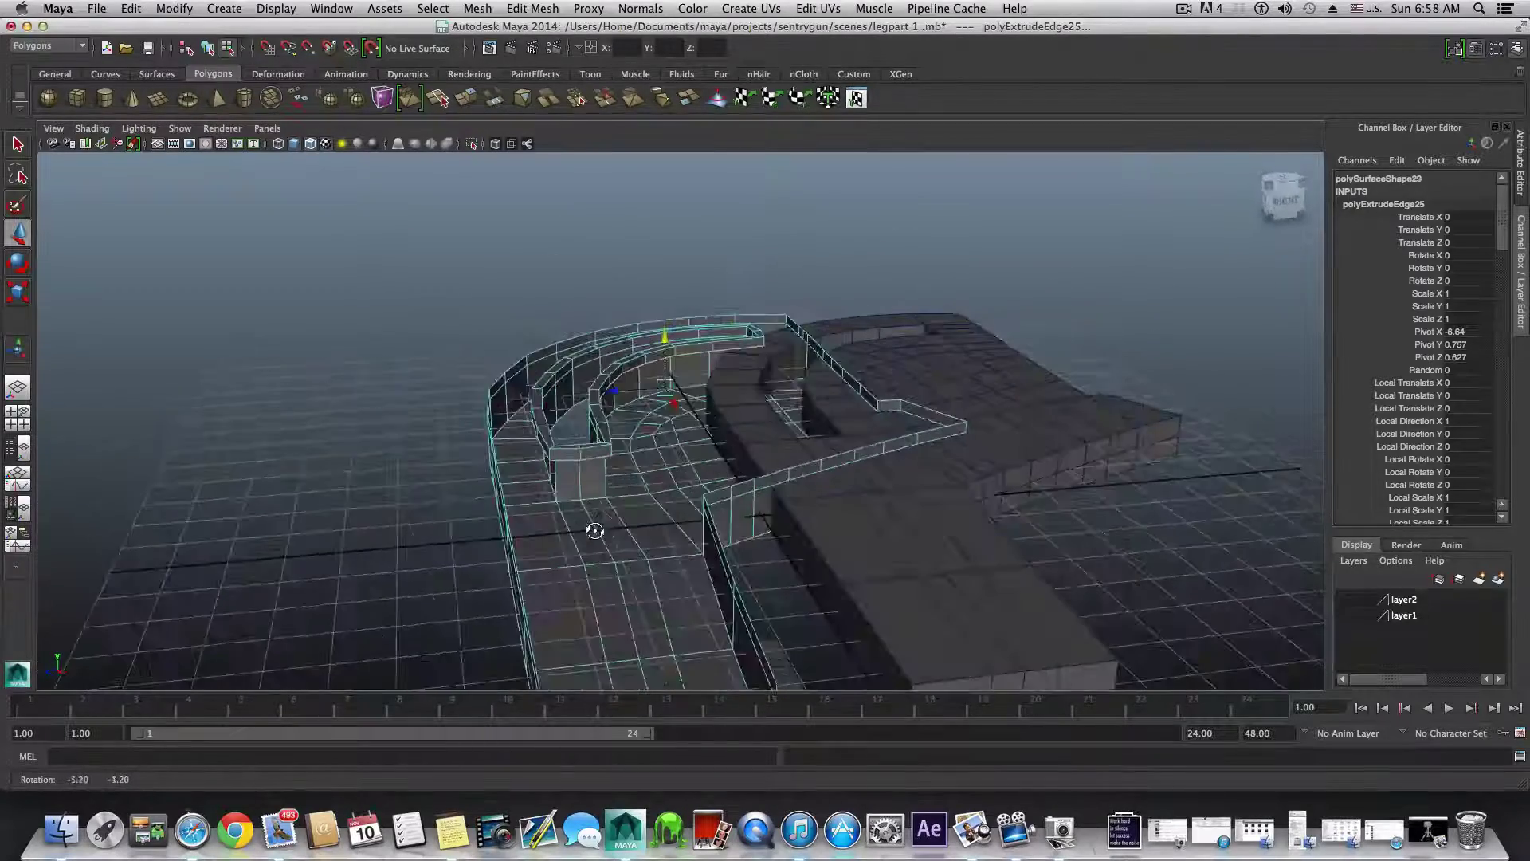
click(716, 533)
alt+drag(716, 532, 676, 522)
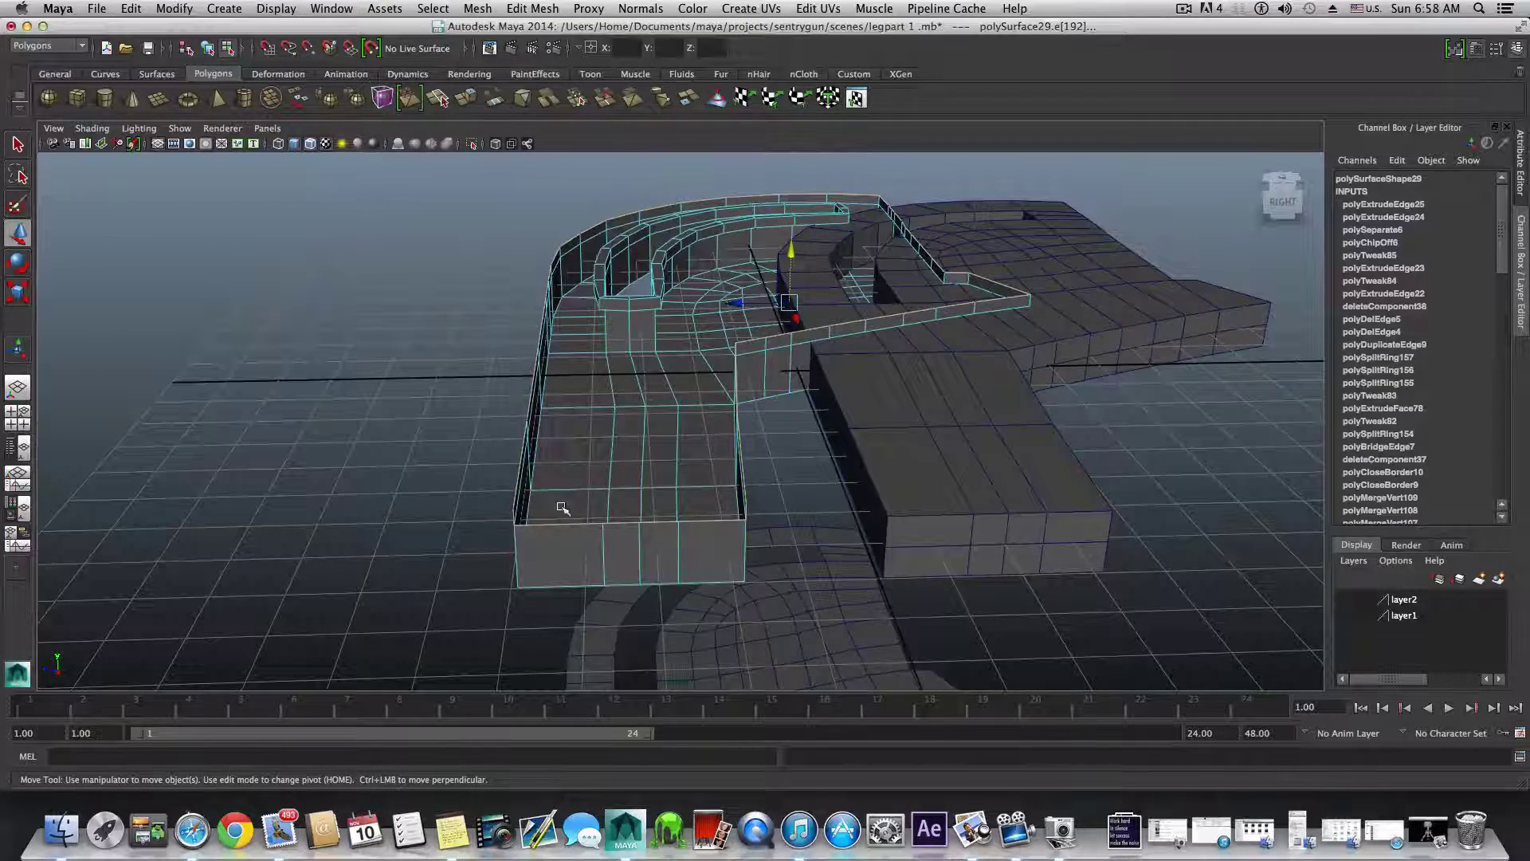
drag(683, 614, 638, 526)
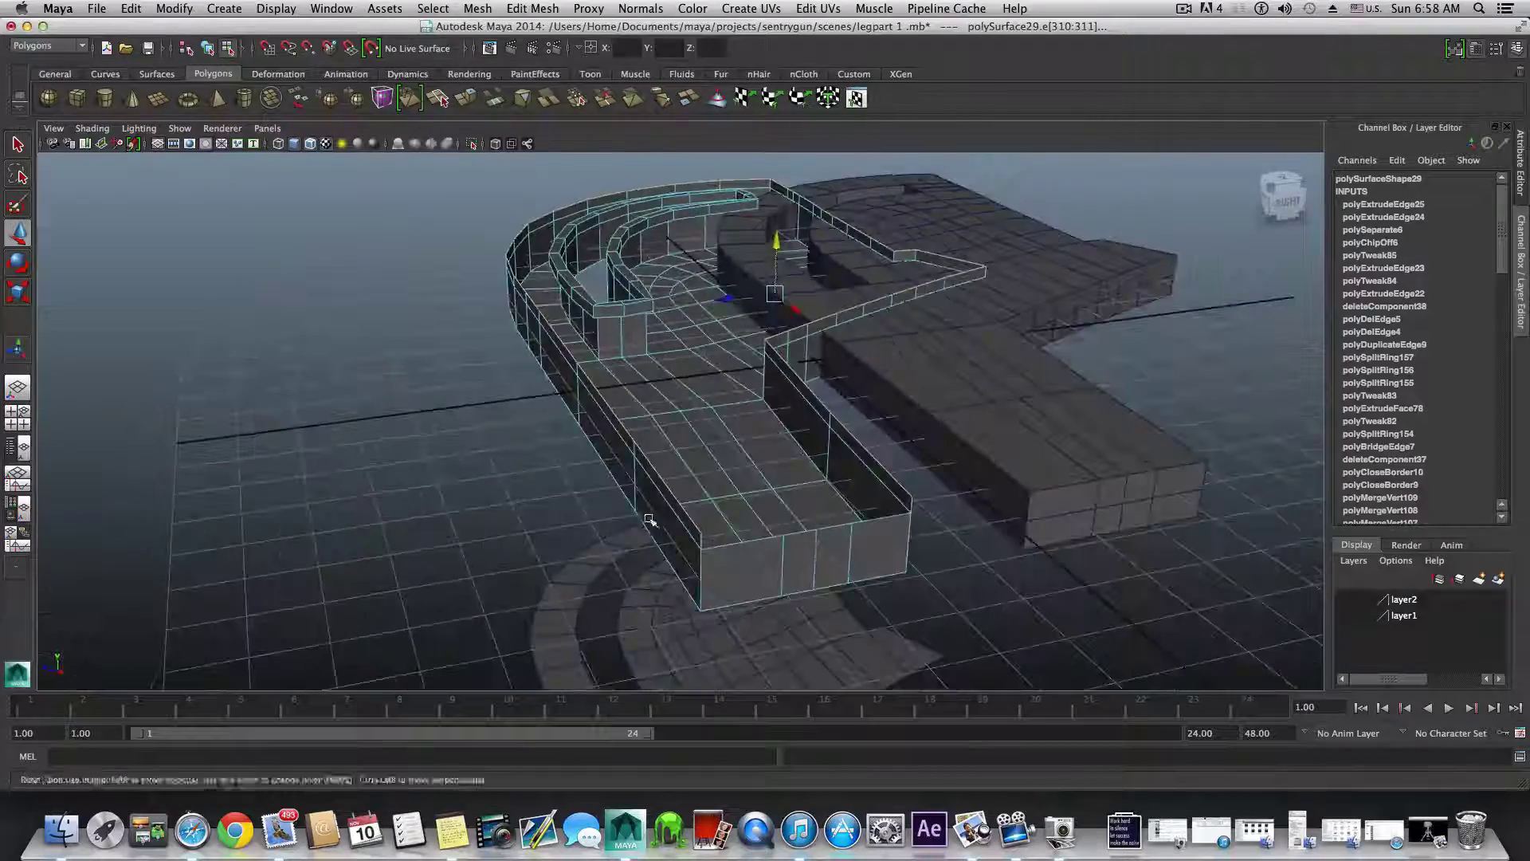
- Move the solid original leg, pCube5, away from the walled piece to Translate Z -14.645
alt+right_drag(638, 526, 780, 546)
alt+drag(780, 546, 514, 607)
scroll(630, 577, down, 4)
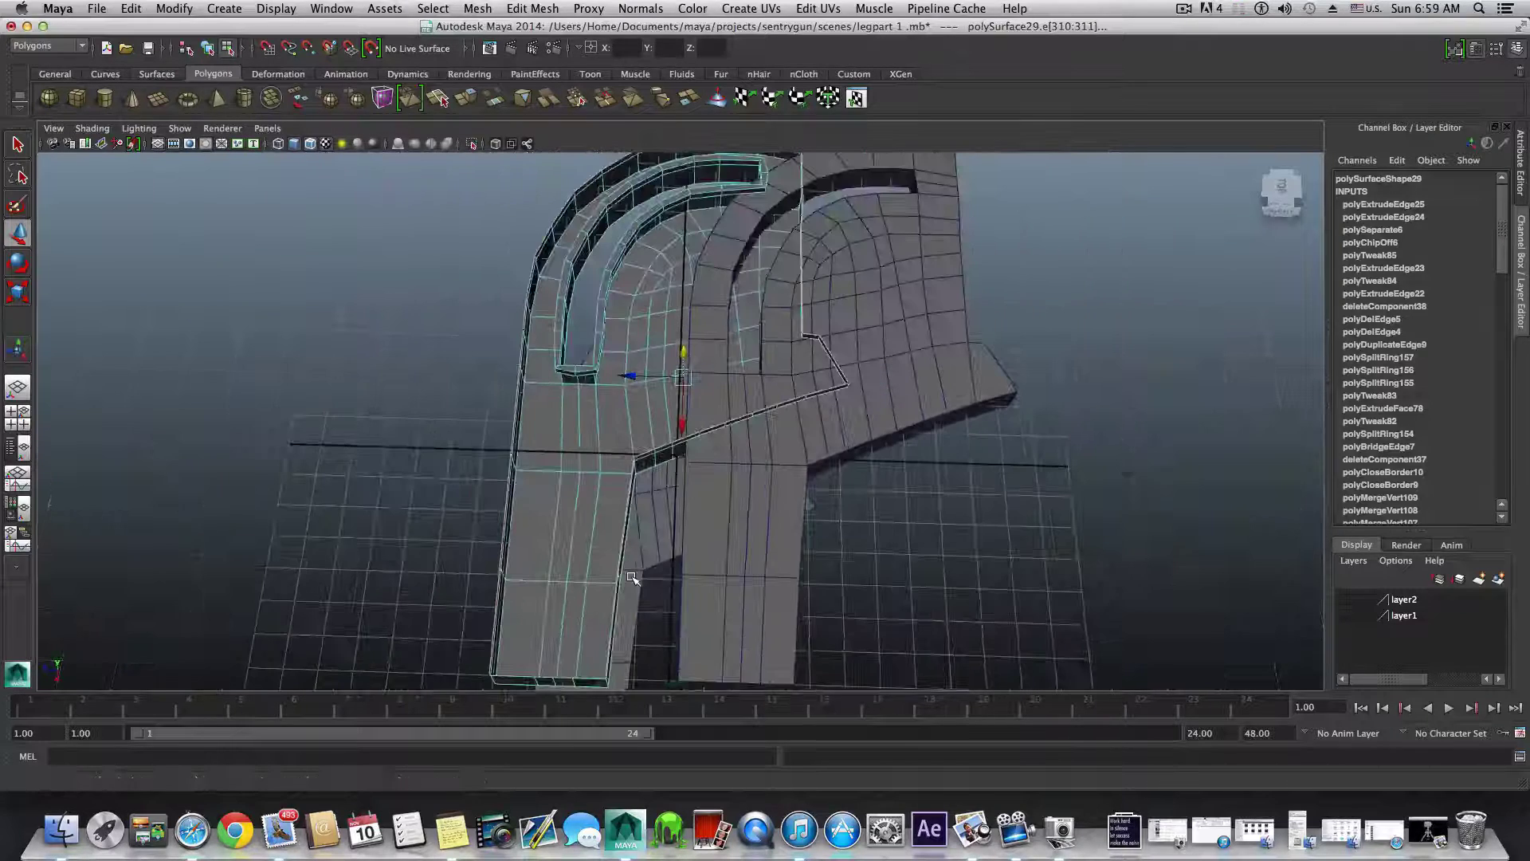
click(733, 511)
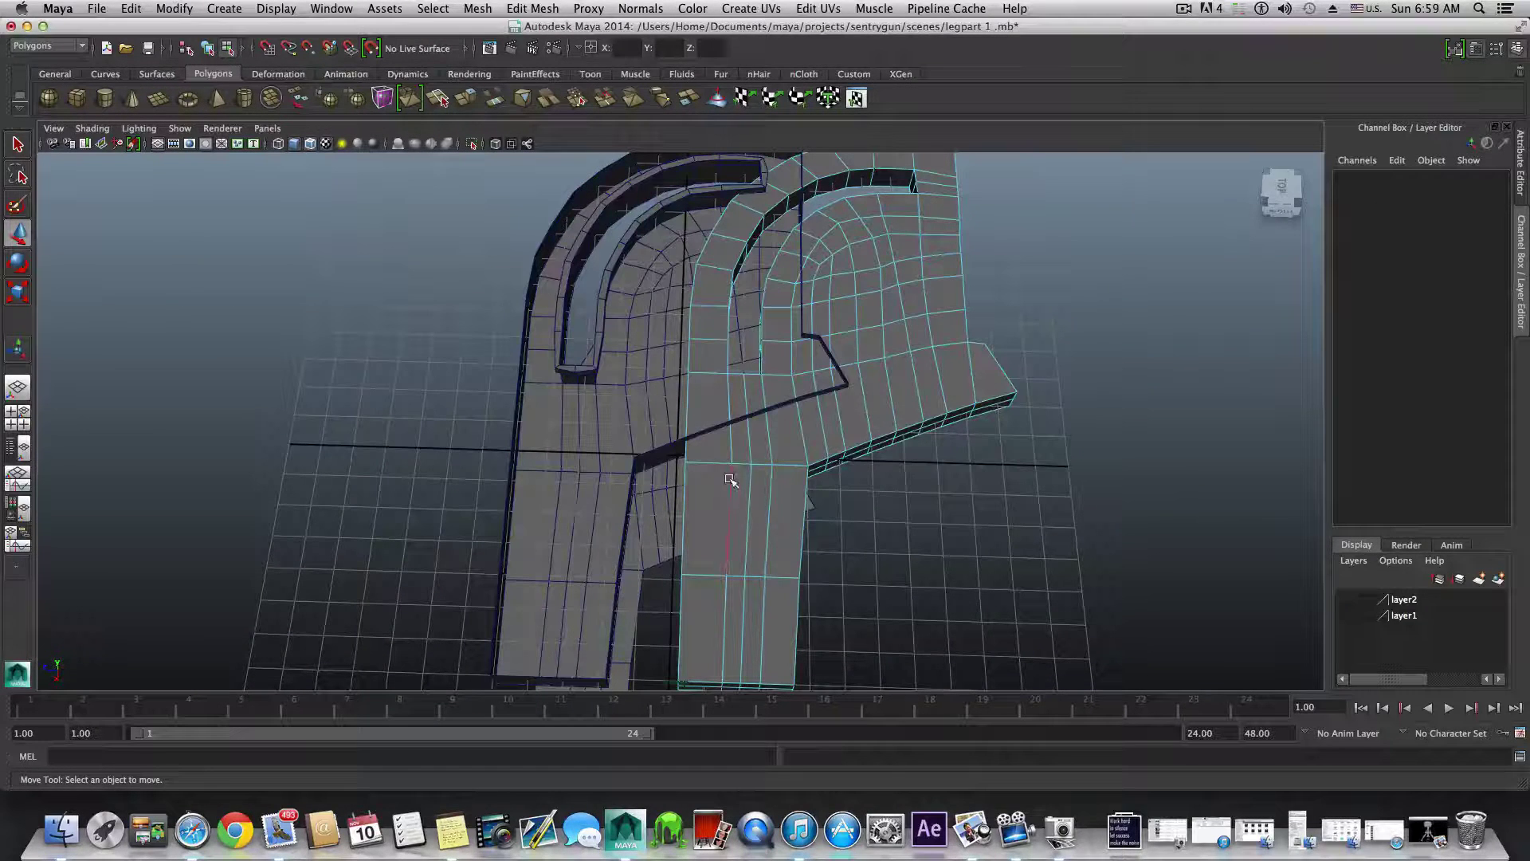
key(F8)
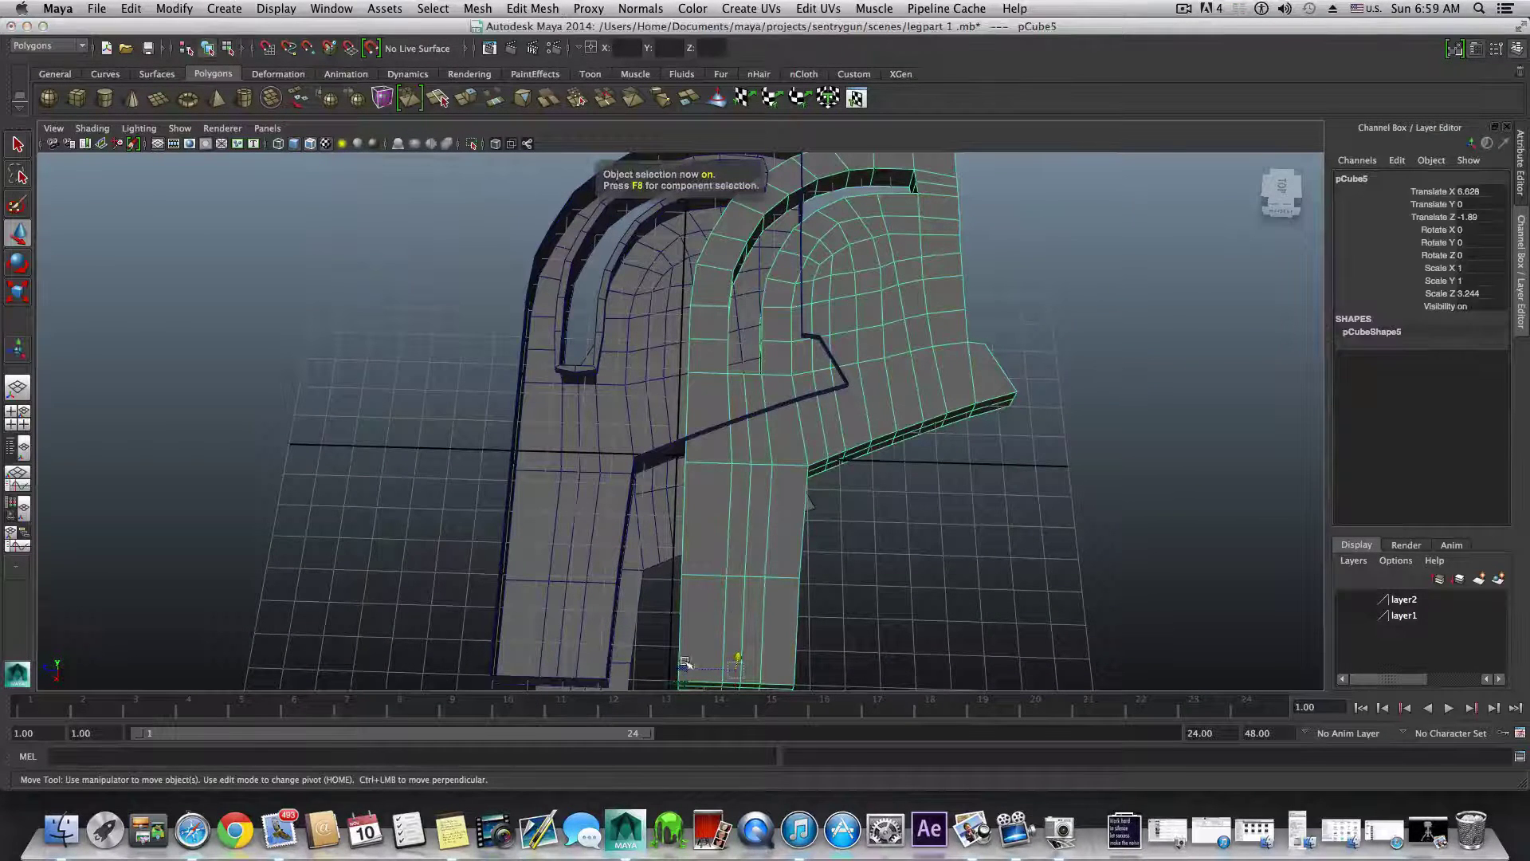
drag(685, 664, 1129, 658)
- Return to edge selection on polySurface29 and adjust the selected outer wall top edges near the straight leg's end
alt+middle_drag(514, 539, 609, 502)
scroll(608, 503, up, 4)
mouse_move(826, 505)
alt+mouse_down()
mouse_move(856, 498)
mouse_move(796, 506)
alt+mouse_up()
right_drag(782, 513, 781, 473)
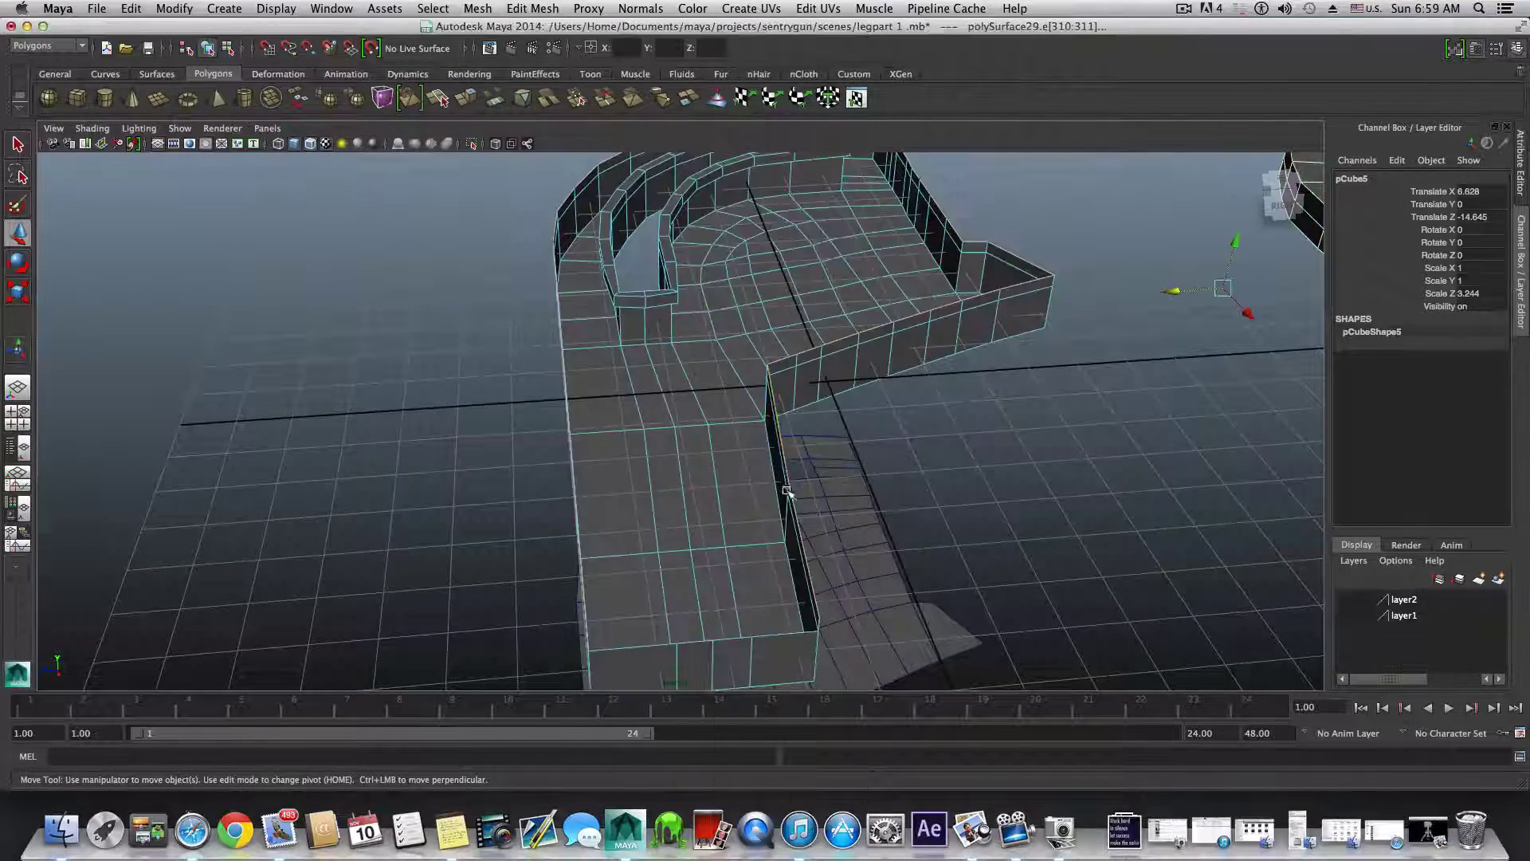
alt+drag(787, 492, 707, 309)
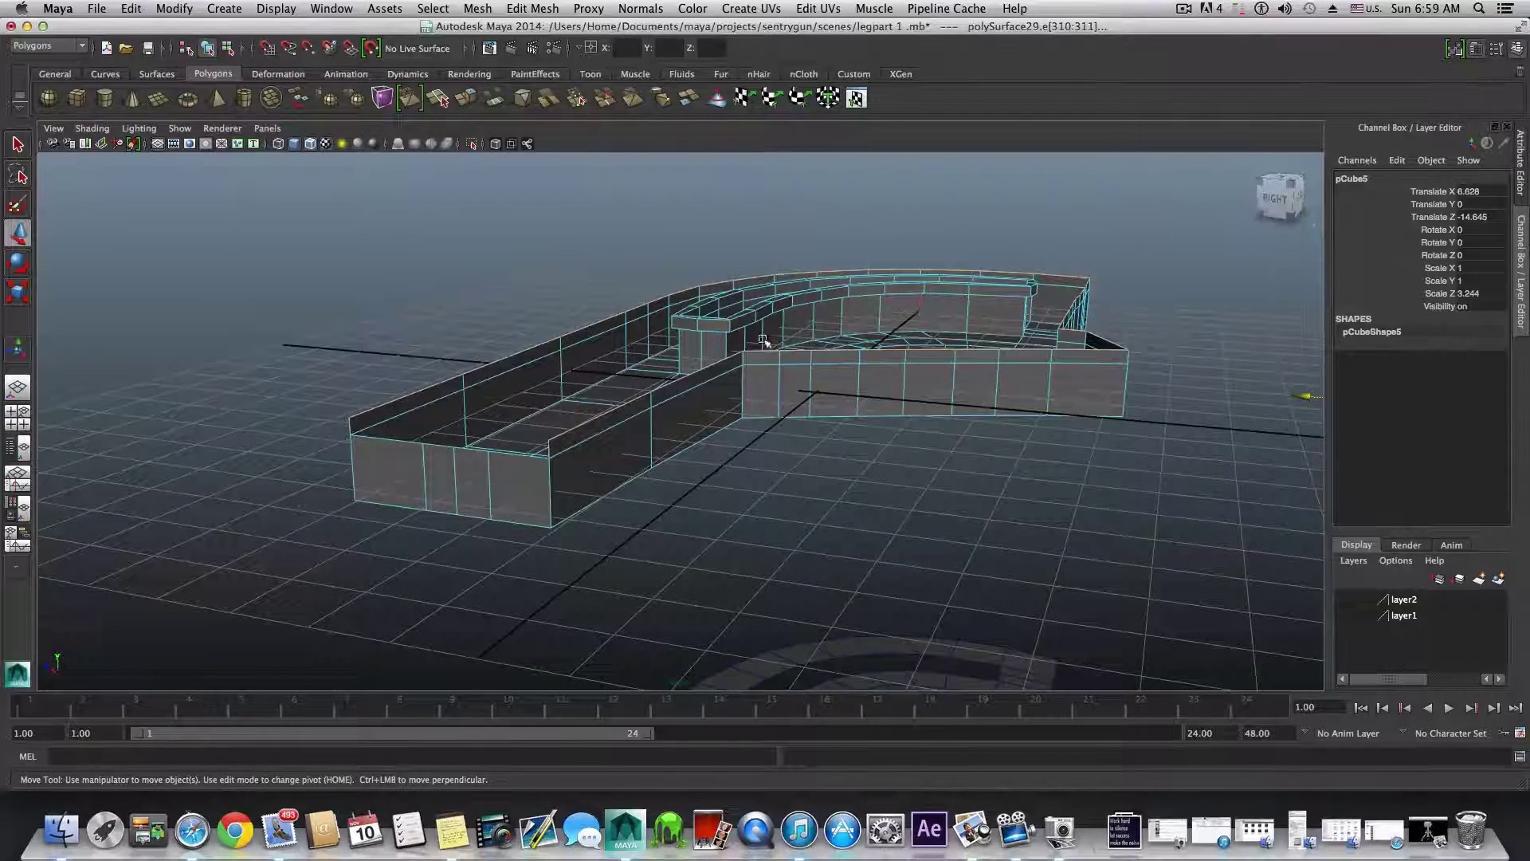
alt+drag(632, 386, 652, 439)
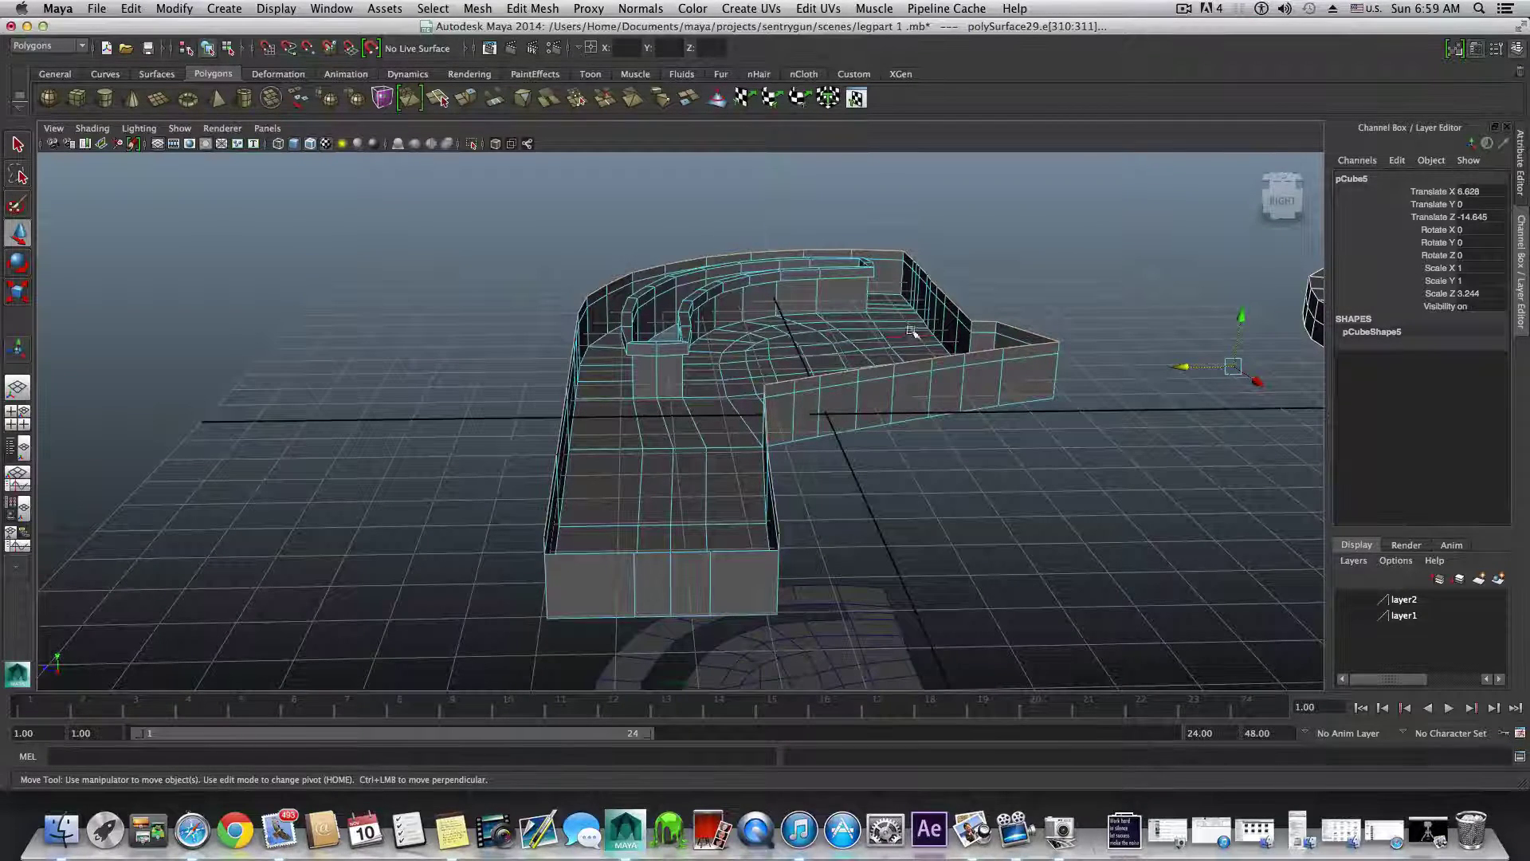
alt+drag(782, 345, 689, 406)
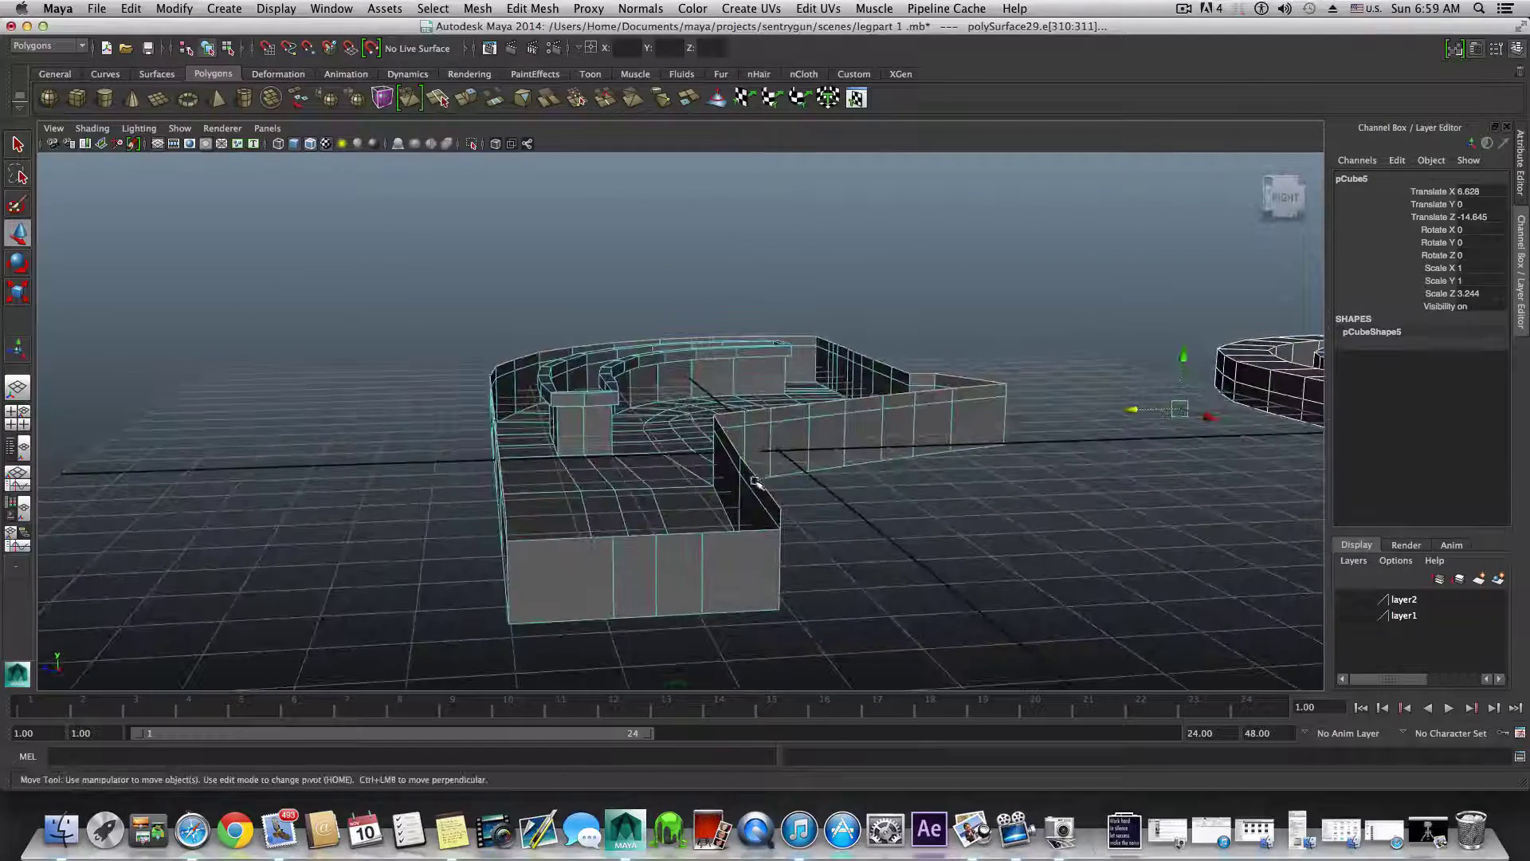
alt+drag(734, 522, 731, 503)
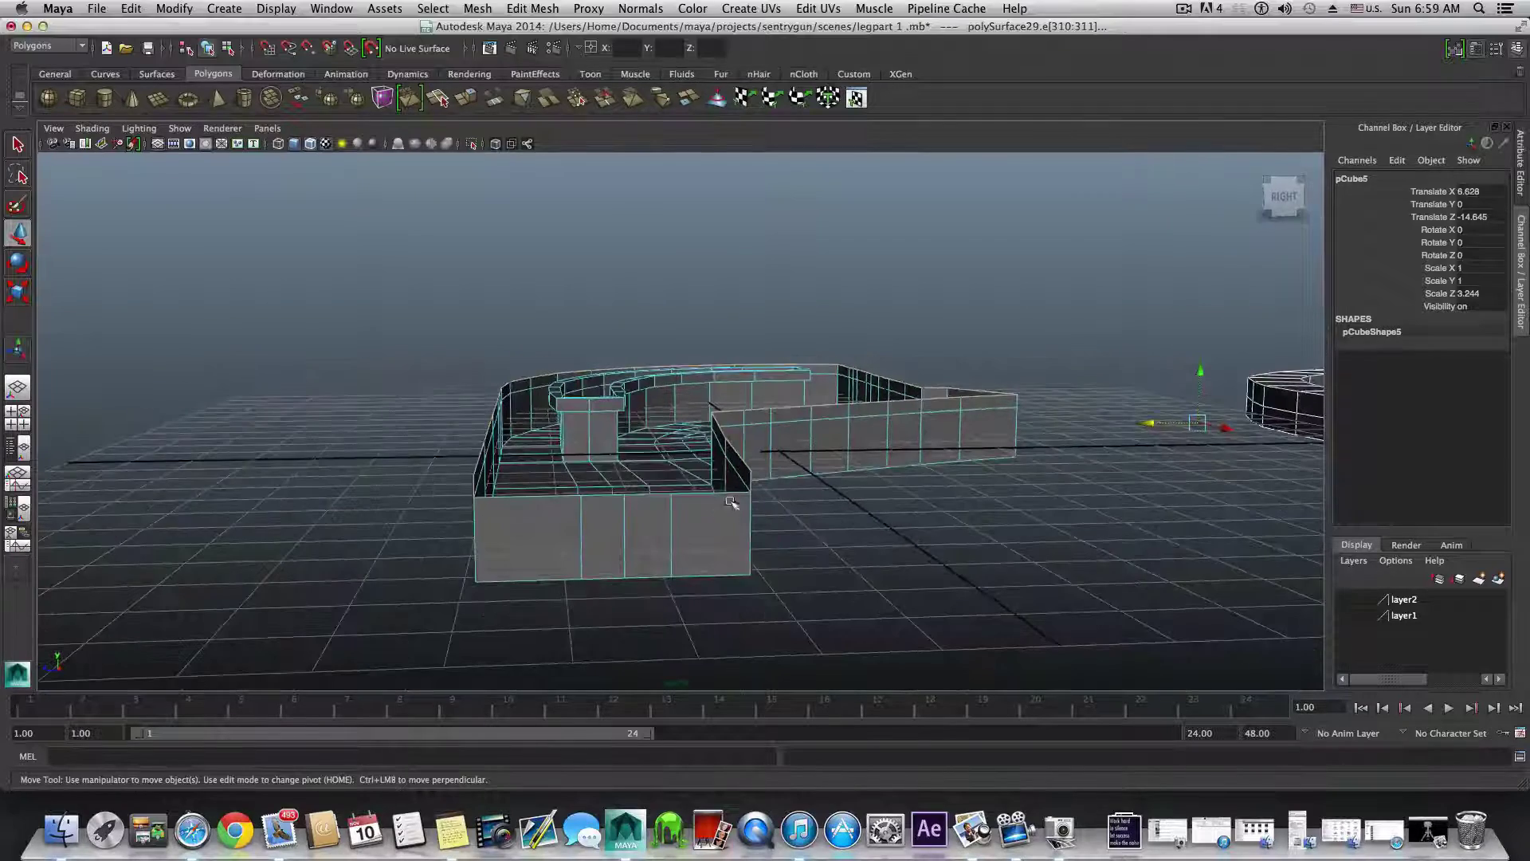
click(464, 492)
alt+drag(495, 505, 523, 537)
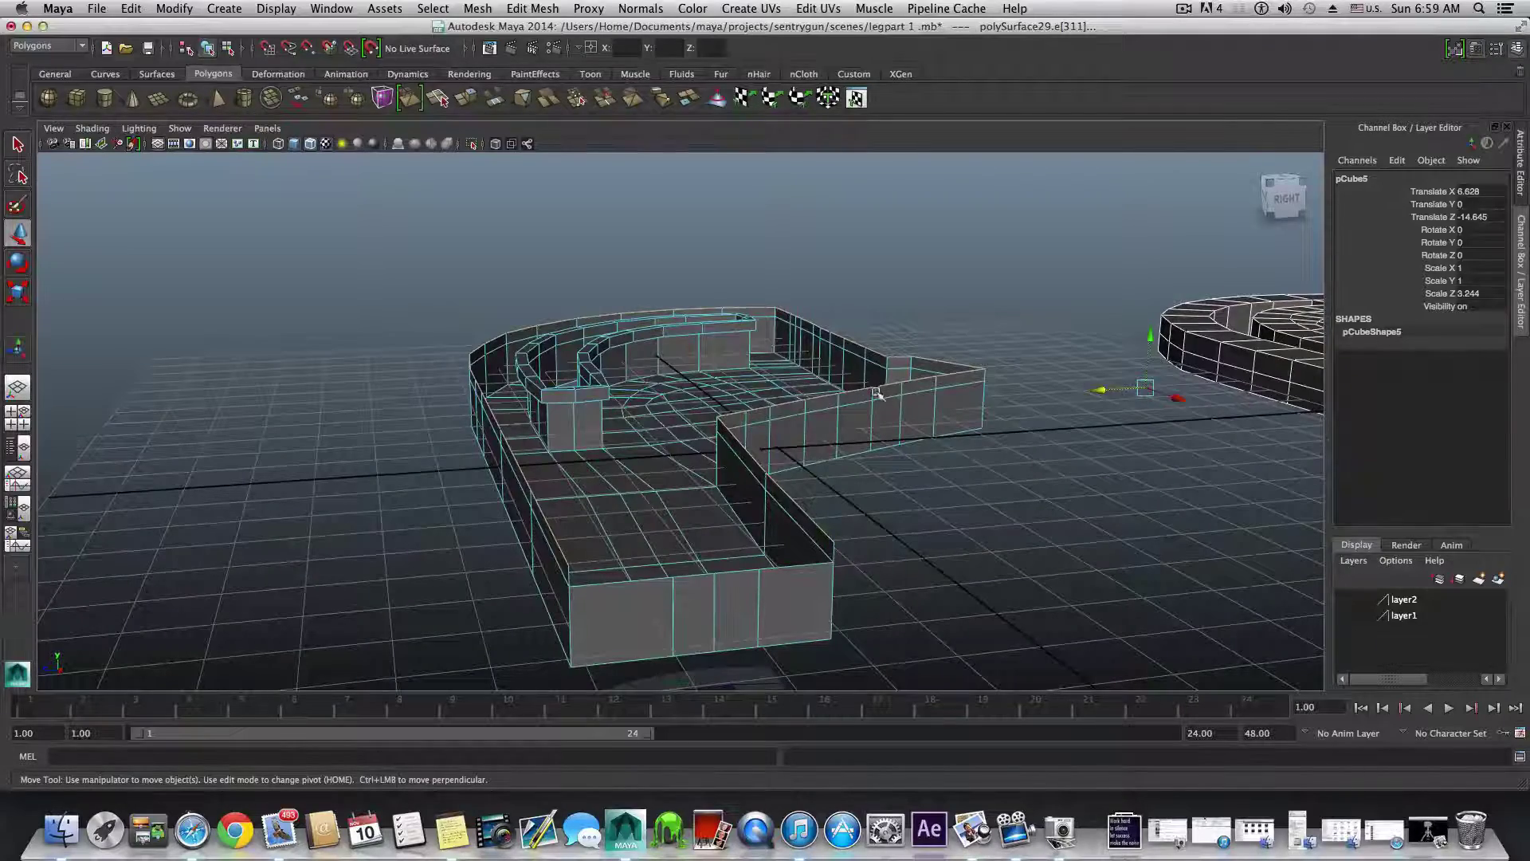
alt+drag(811, 338, 757, 320)
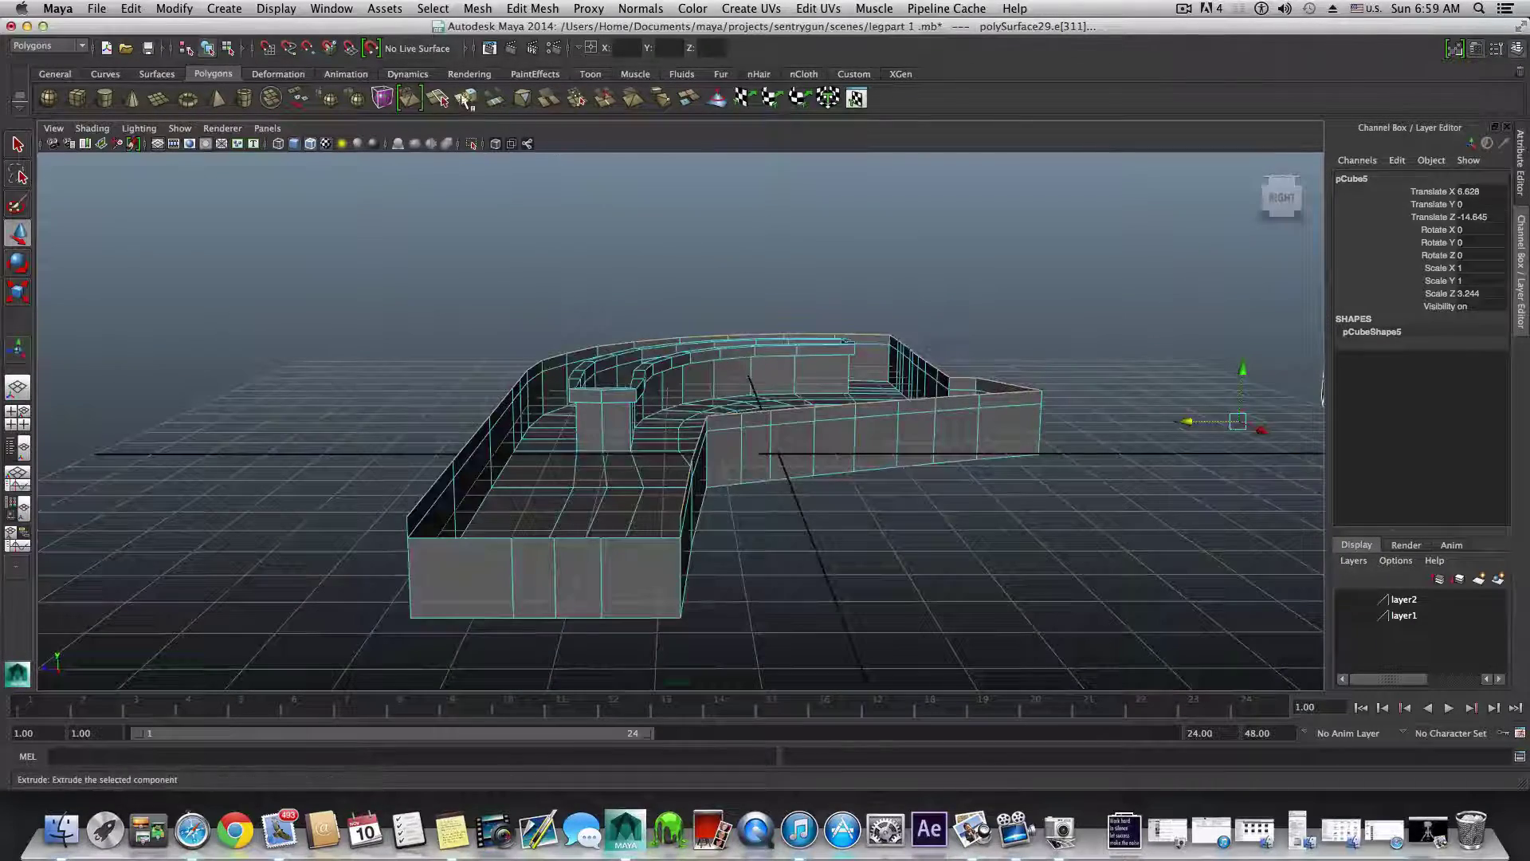
- Extrude the outer wall's top edges inward into a narrow flat rim with Local Translate Z -0.206
click(466, 98)
alt+drag(606, 447, 603, 397)
drag(489, 528, 507, 532)
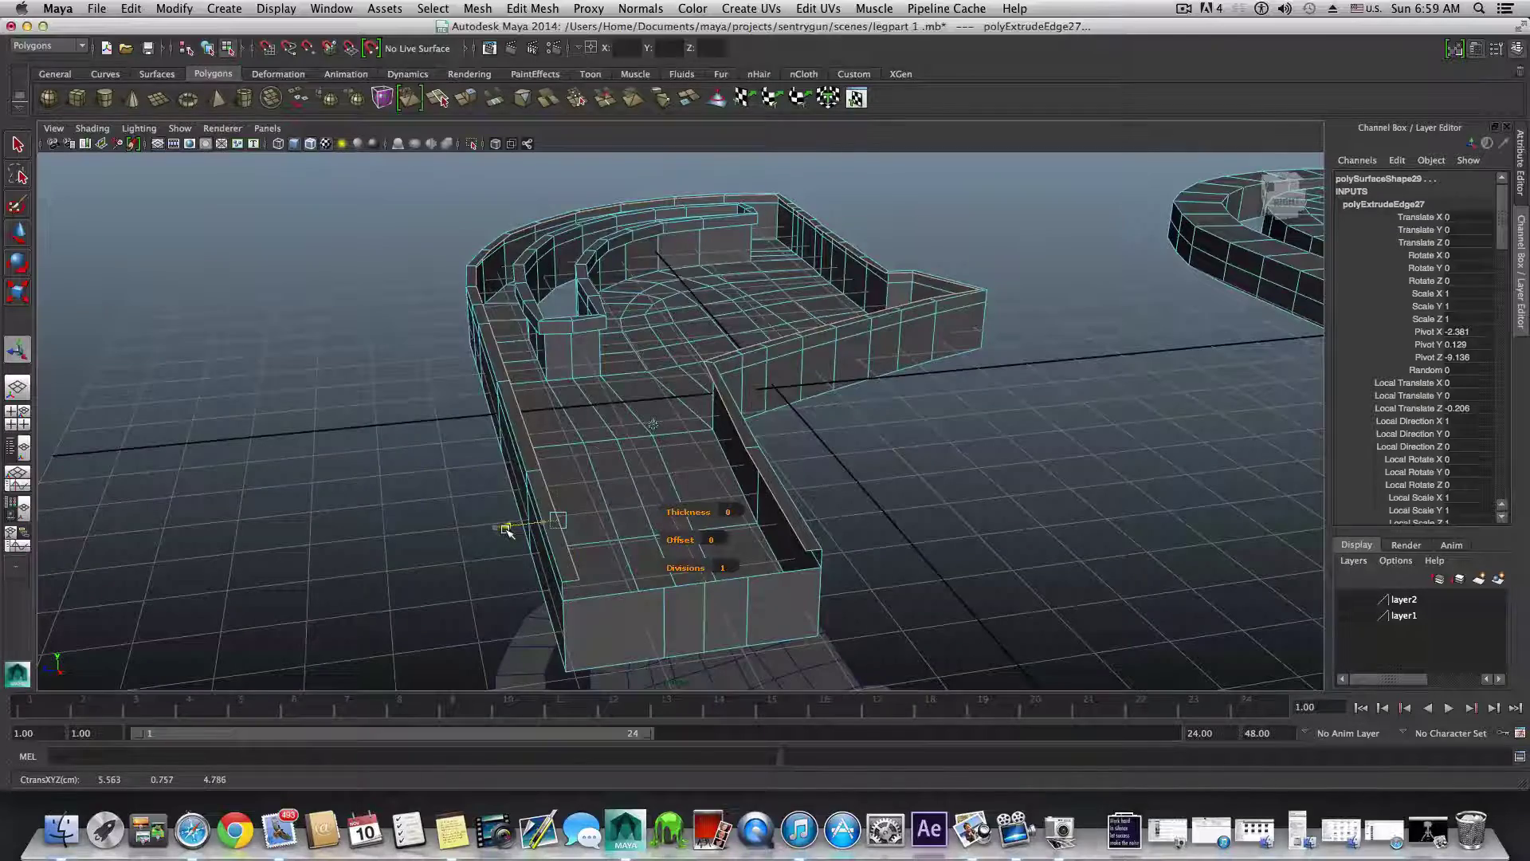
- Examine the new inner rim along the straight leg, the curved outer wall, the slot and the angled arm
alt+drag(510, 530, 591, 444)
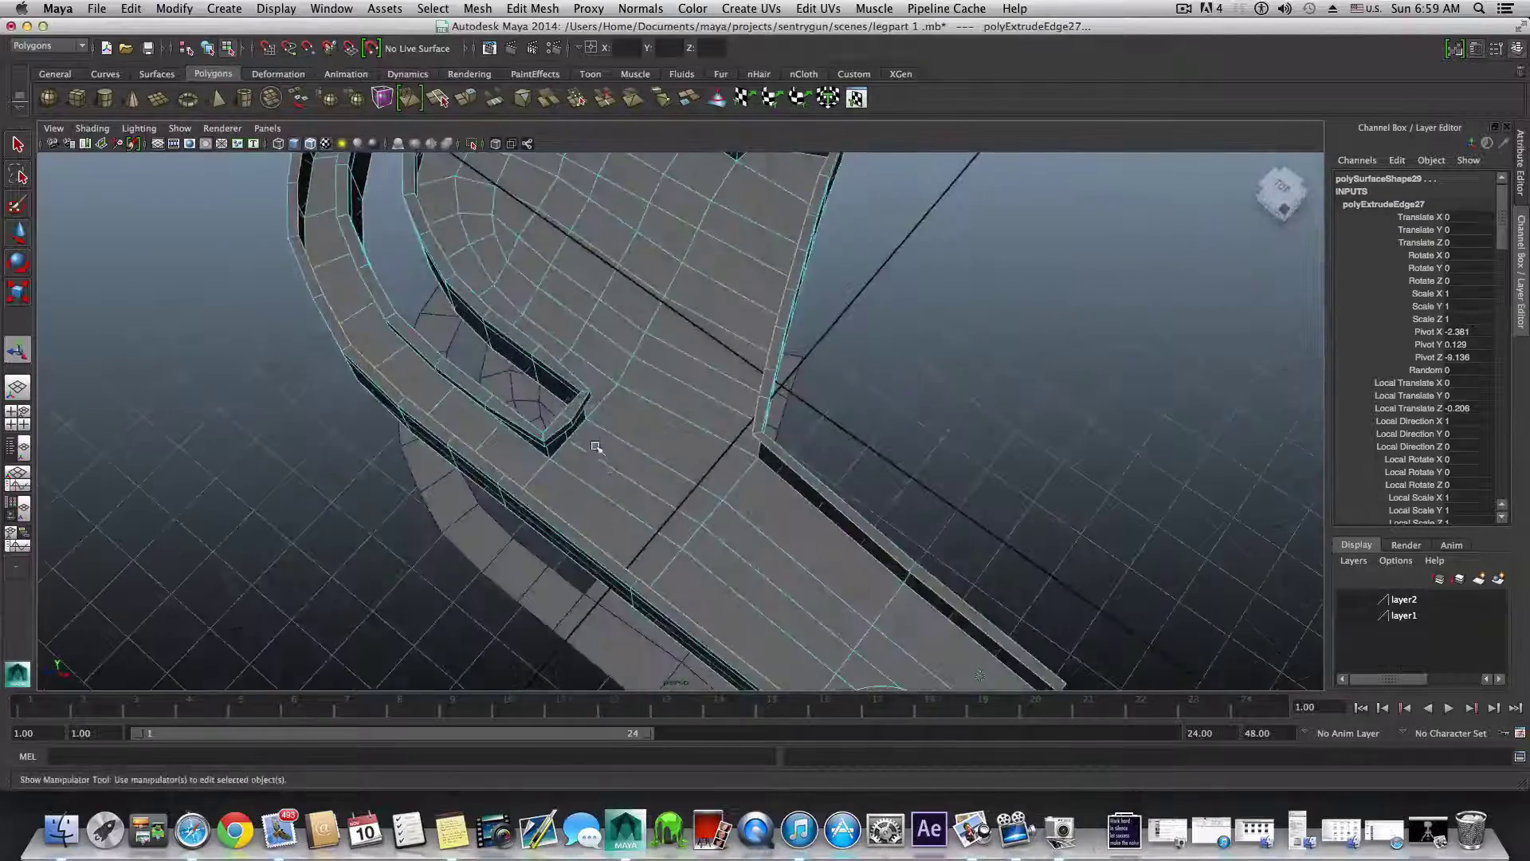
alt+middle_drag(591, 444, 683, 523)
alt+drag(683, 523, 687, 450)
alt+middle_drag(687, 450, 555, 420)
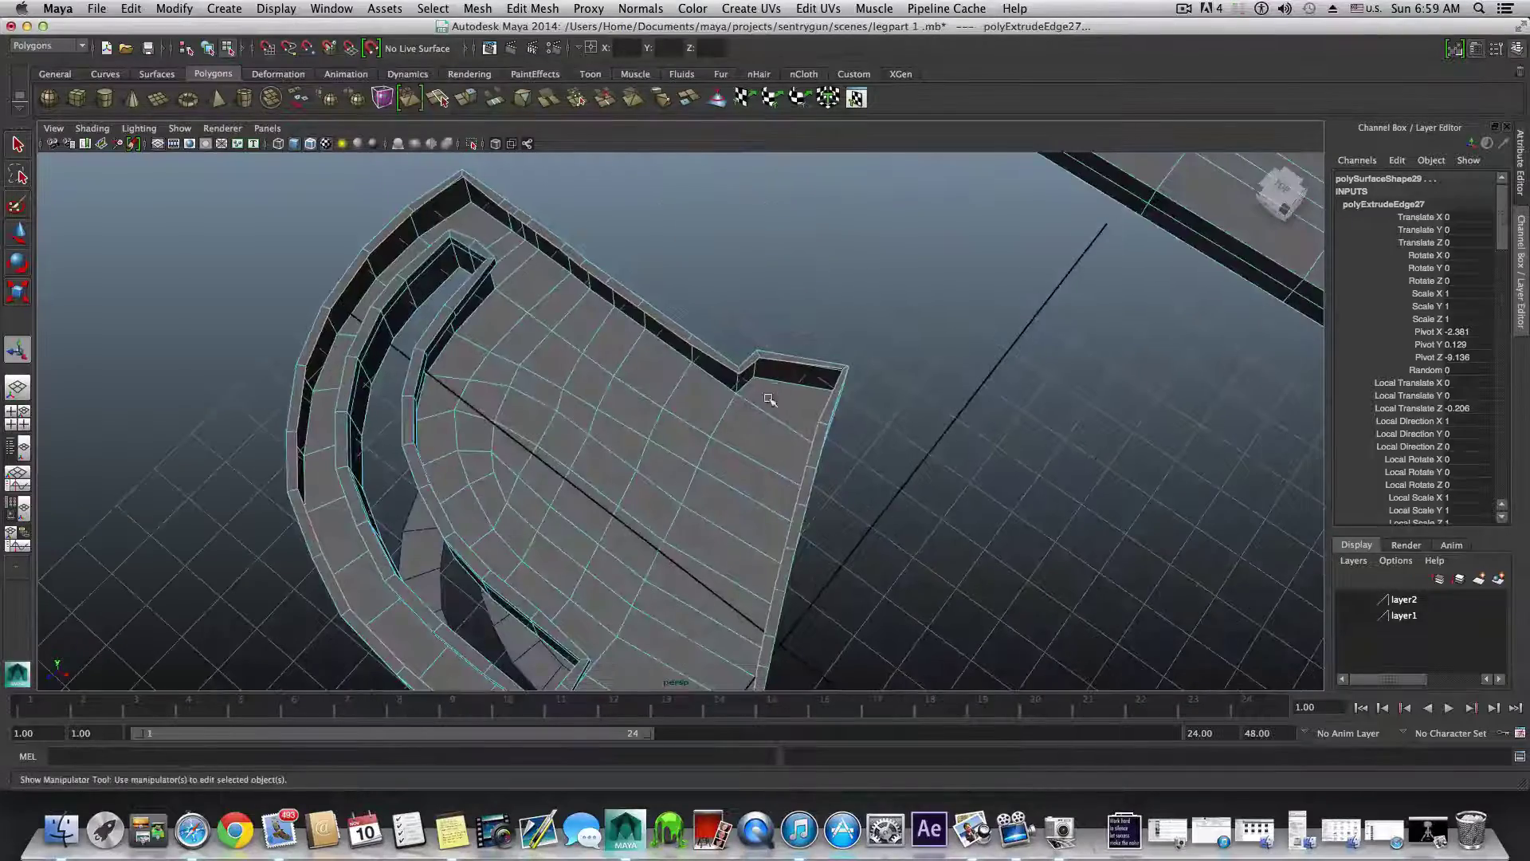
alt+drag(768, 398, 628, 430)
alt+middle_drag(798, 447, 777, 420)
alt+drag(789, 432, 600, 388)
alt+middle_drag(600, 389, 604, 393)
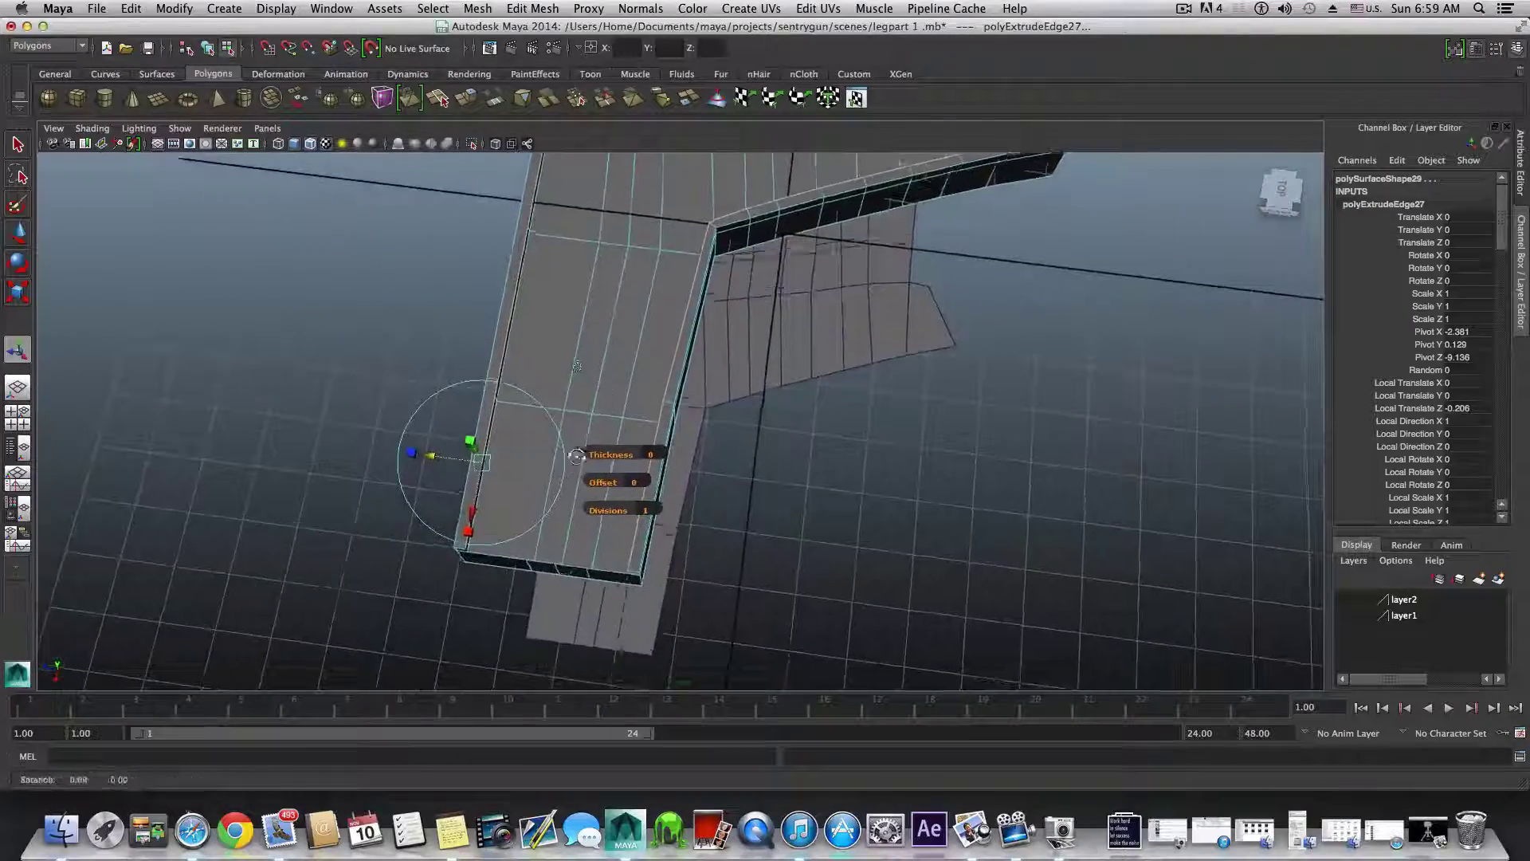
alt+drag(610, 472, 604, 423)
alt+middle_drag(604, 423, 665, 677)
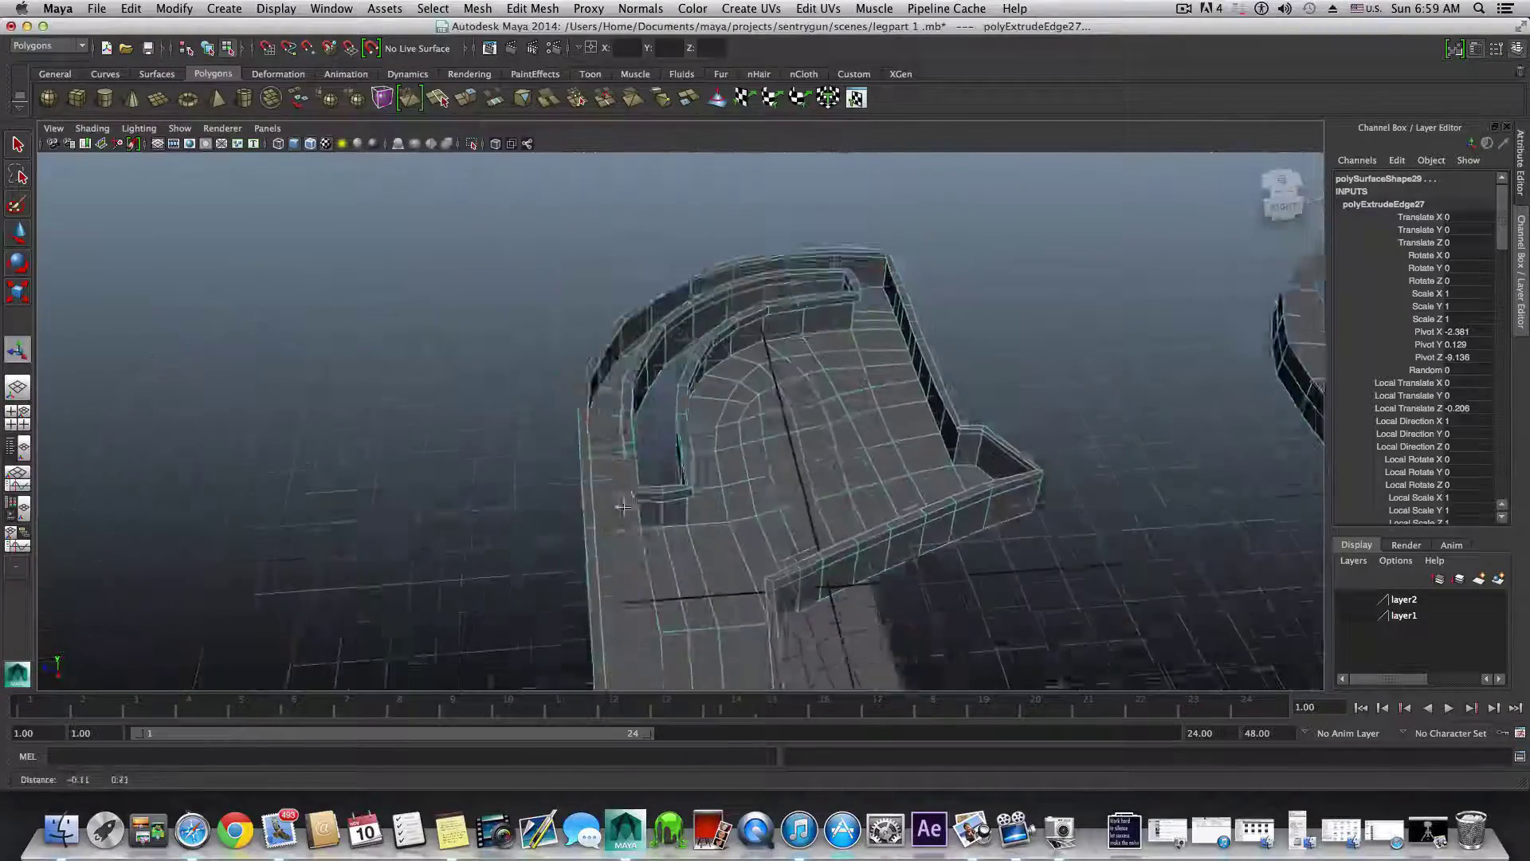
alt+drag(638, 478, 805, 550)
alt+middle_drag(443, 492, 608, 524)
alt+drag(607, 525, 550, 509)
alt+drag(697, 541, 510, 526)
alt+middle_drag(662, 638, 572, 431)
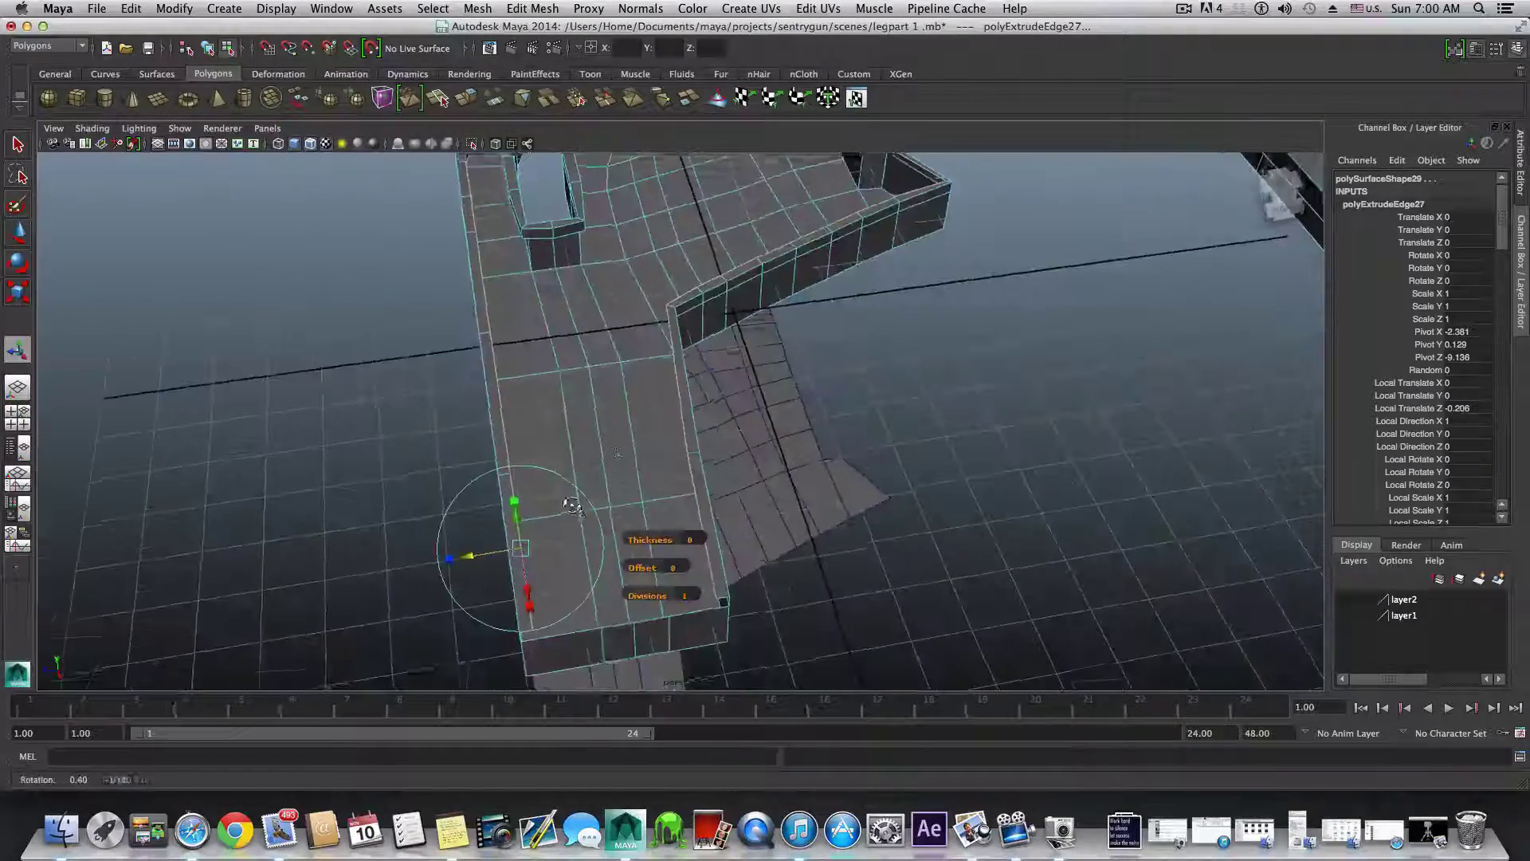
mouse_move(571, 506)
alt+mouse_down()
mouse_move(560, 481)
mouse_move(574, 492)
alt+mouse_up()
alt+middle_drag(546, 471, 591, 508)
- Extrude the rim's inner edges again and move them straight down to Y -0.500 as a lip inside the outer wall
click(467, 100)
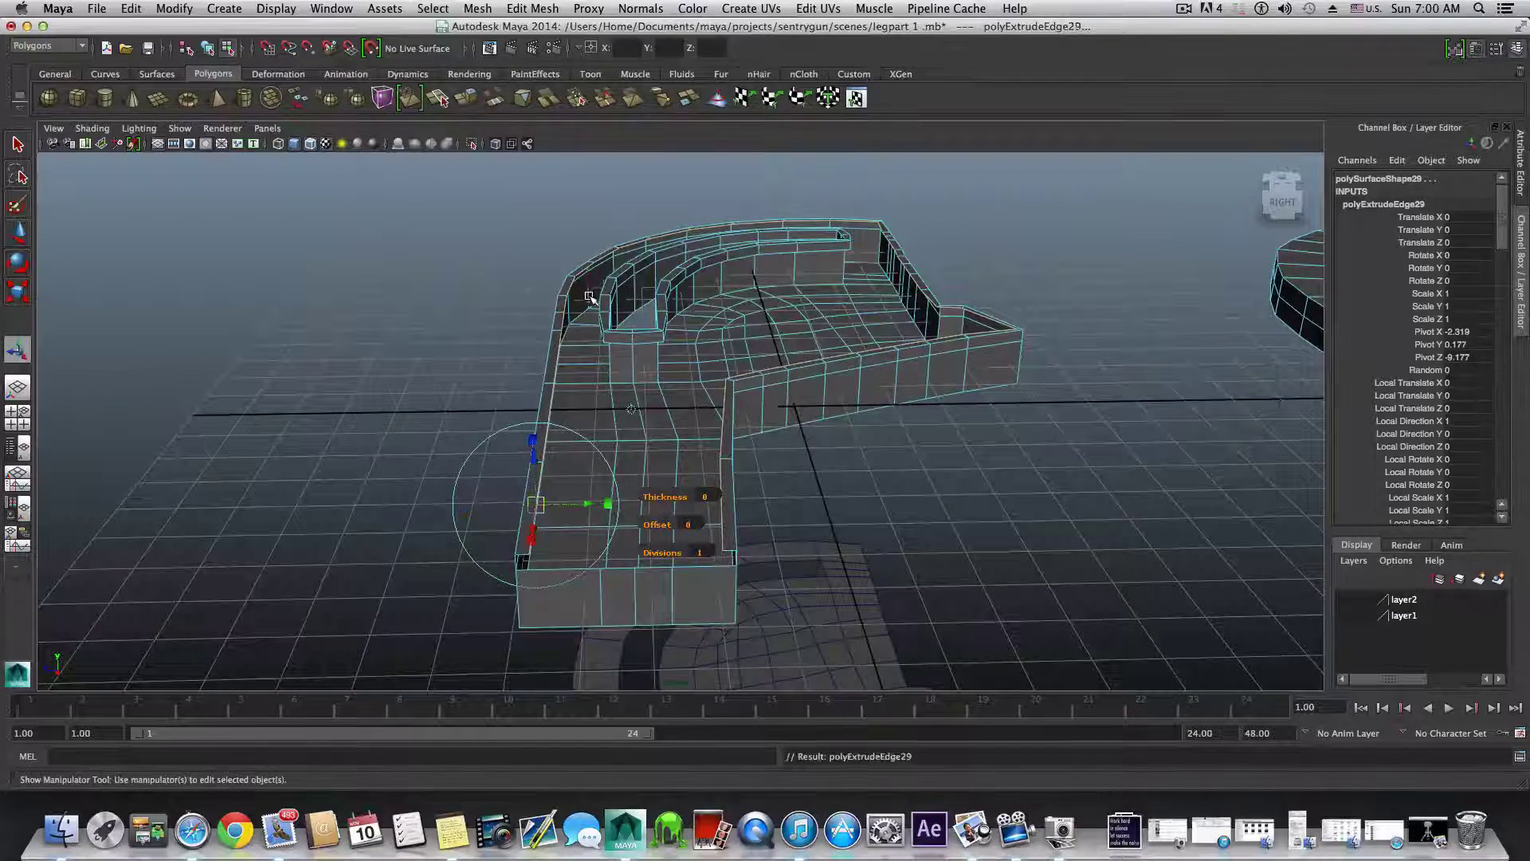
key(w)
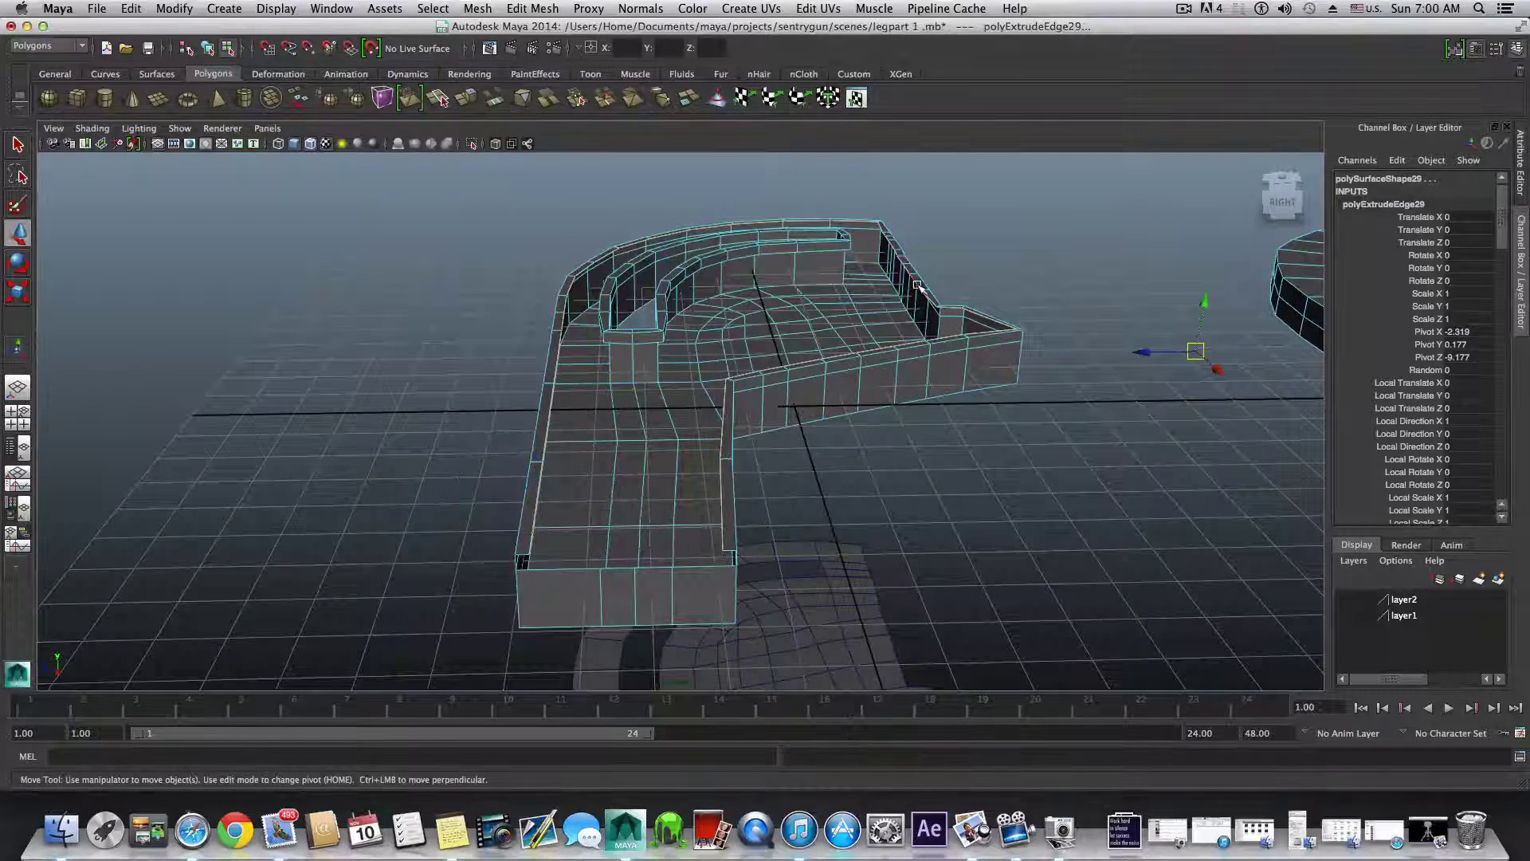
click(1206, 303)
alt+drag(1182, 360, 1181, 354)
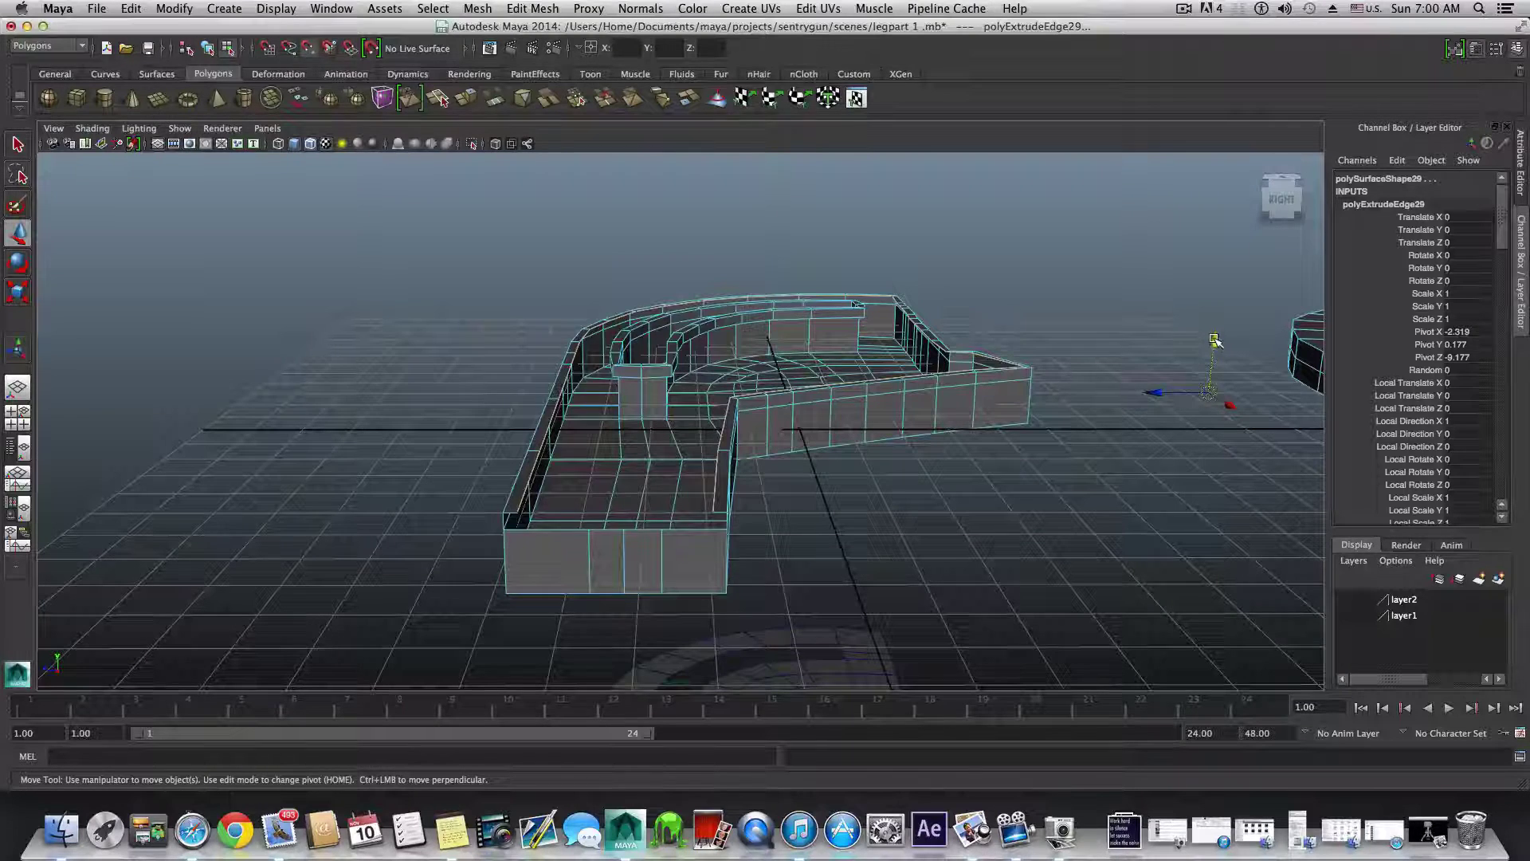
drag(1214, 341, 1219, 334)
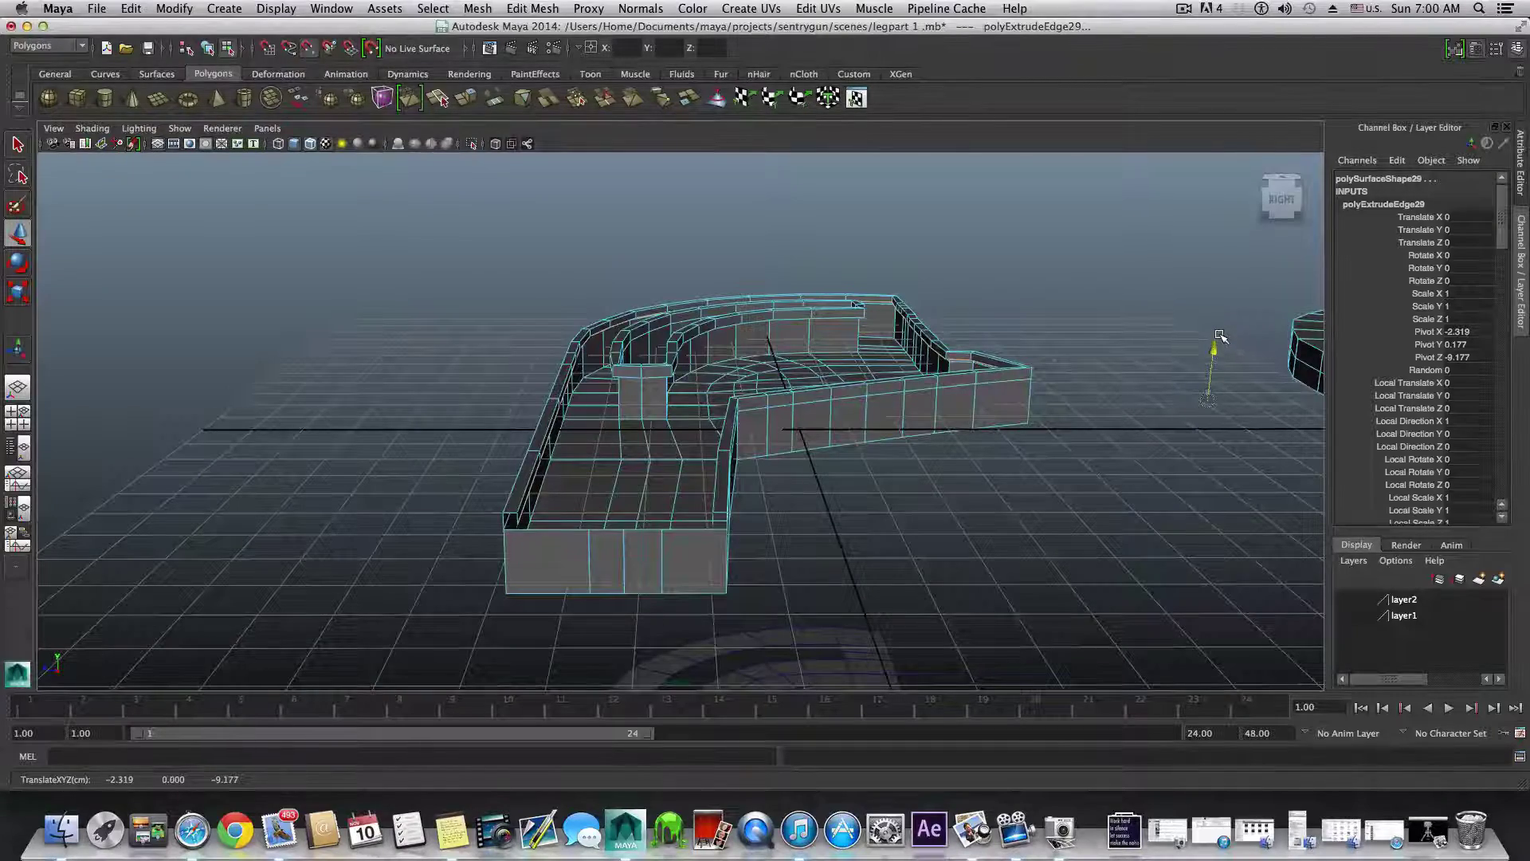
alt+drag(553, 444, 718, 443)
alt+right_drag(718, 443, 781, 465)
alt+drag(781, 465, 758, 433)
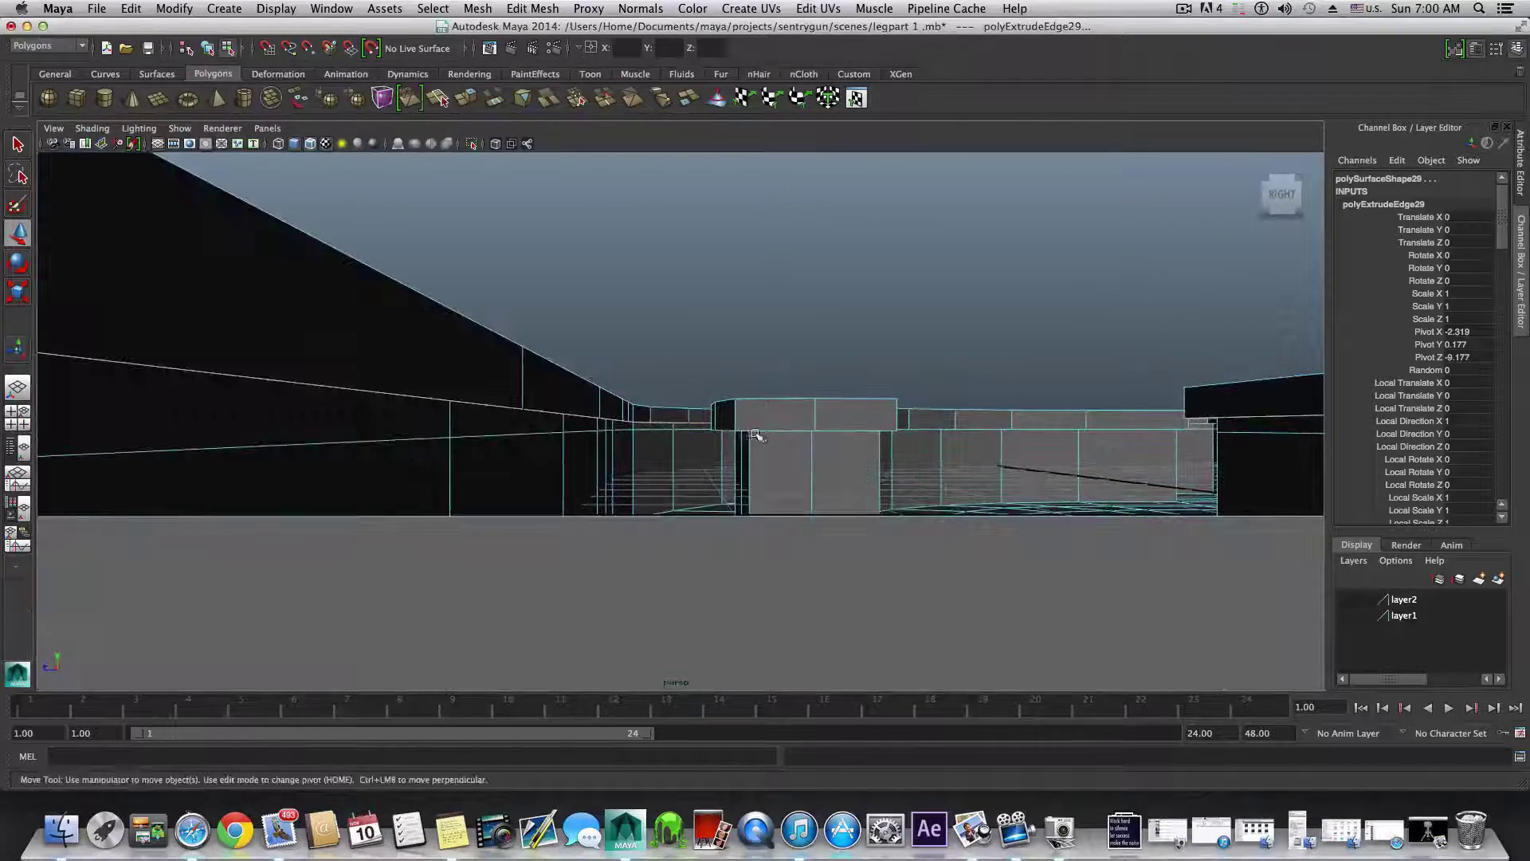
alt+right_drag(795, 444, 1236, 444)
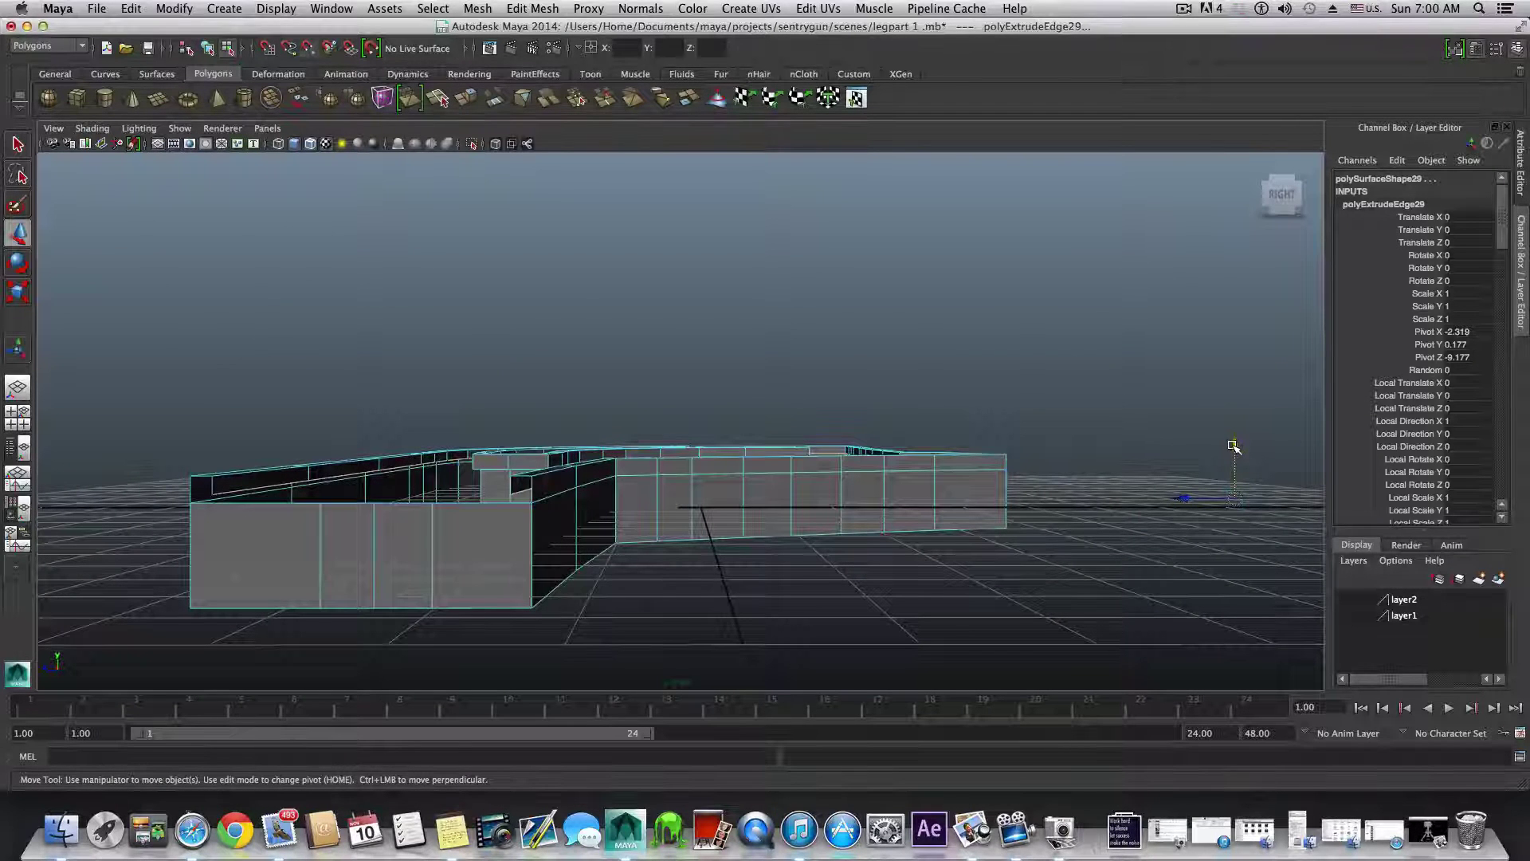
drag(1234, 446, 1234, 498)
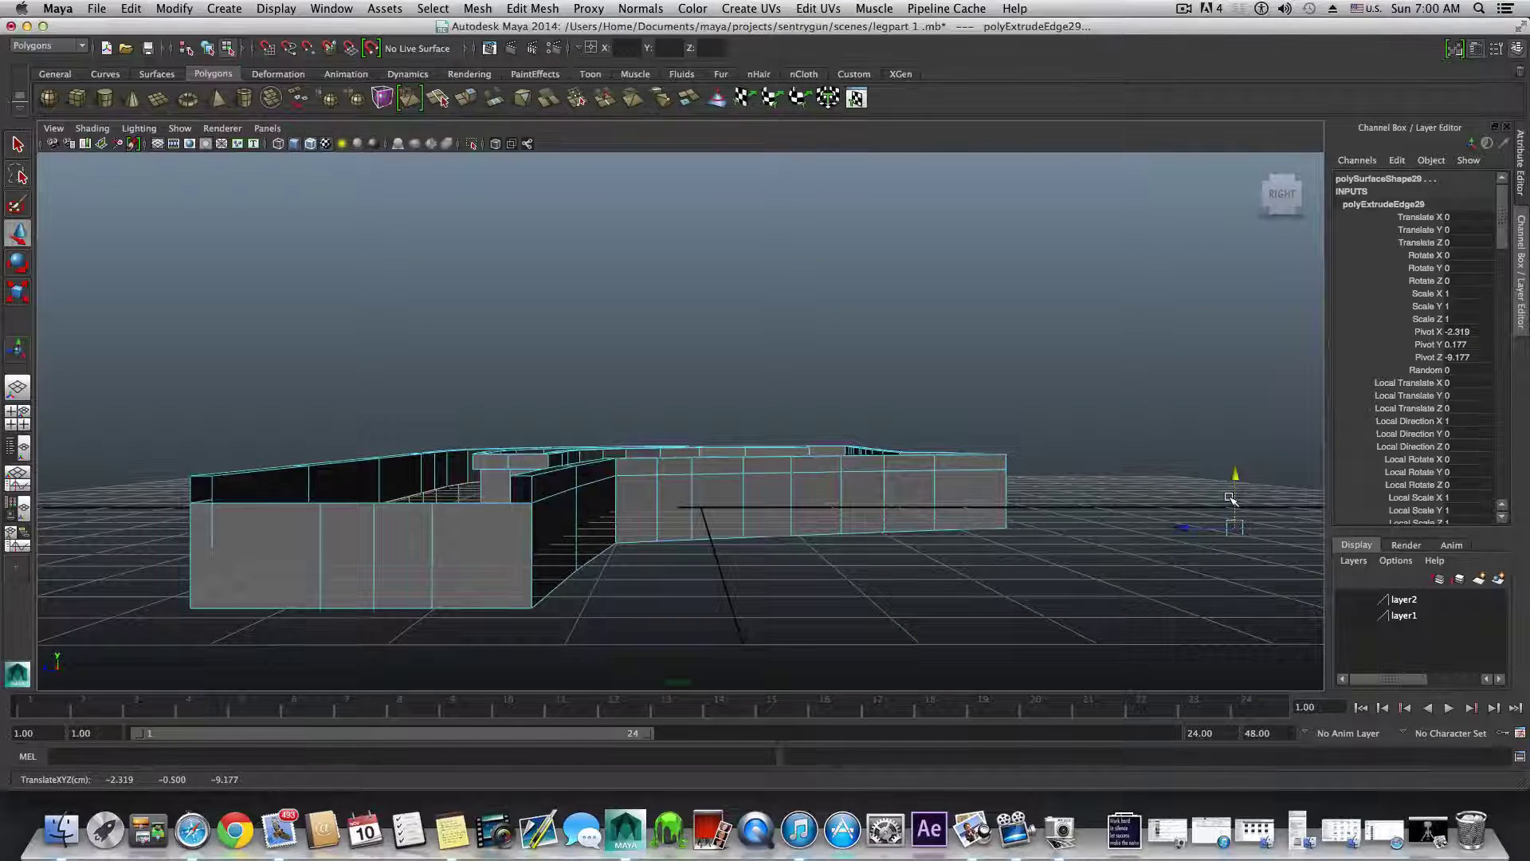
- Reposition the manipulator pivot of the selected lip edges along Z to 4.477, over the straight leg
key(Home)
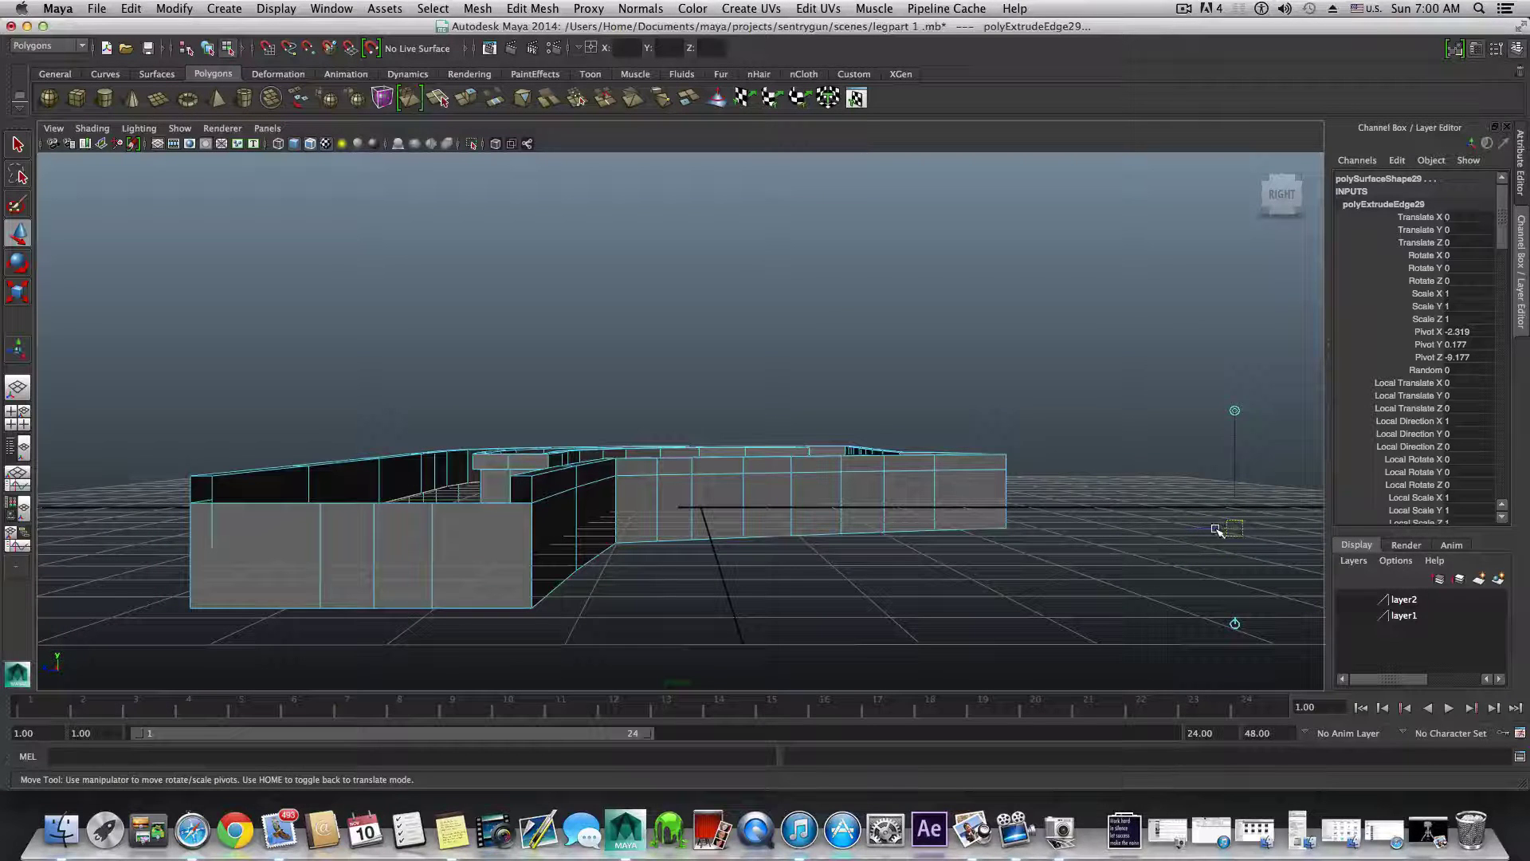
drag(1217, 530, 415, 508)
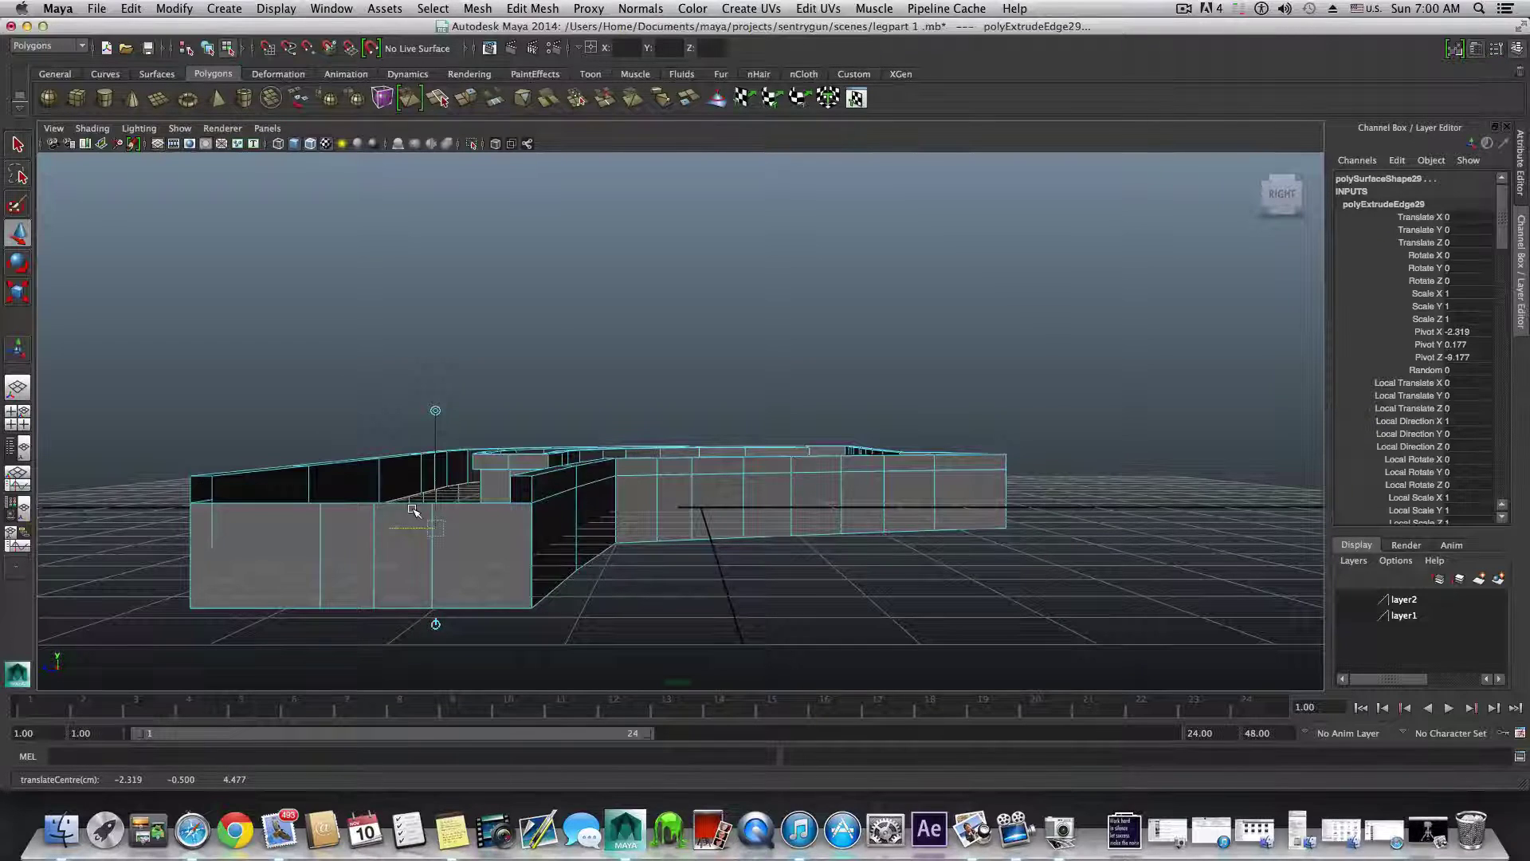
key(Home)
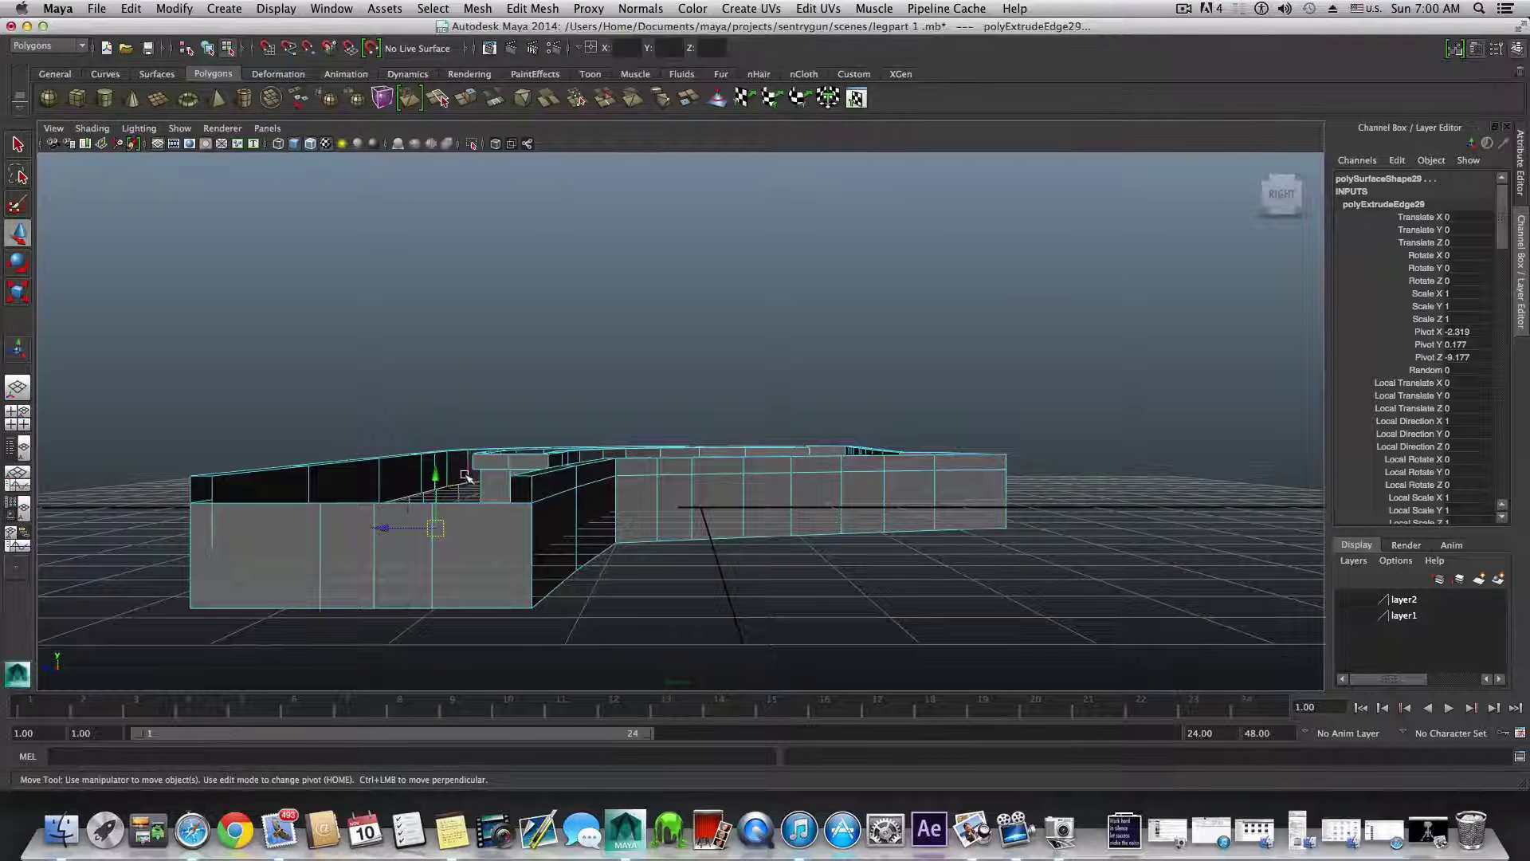
- Open the Move tool's settings and turn off Soft Select for the lip edges
alt+drag(466, 475, 600, 493)
alt+right_drag(530, 489, 686, 402)
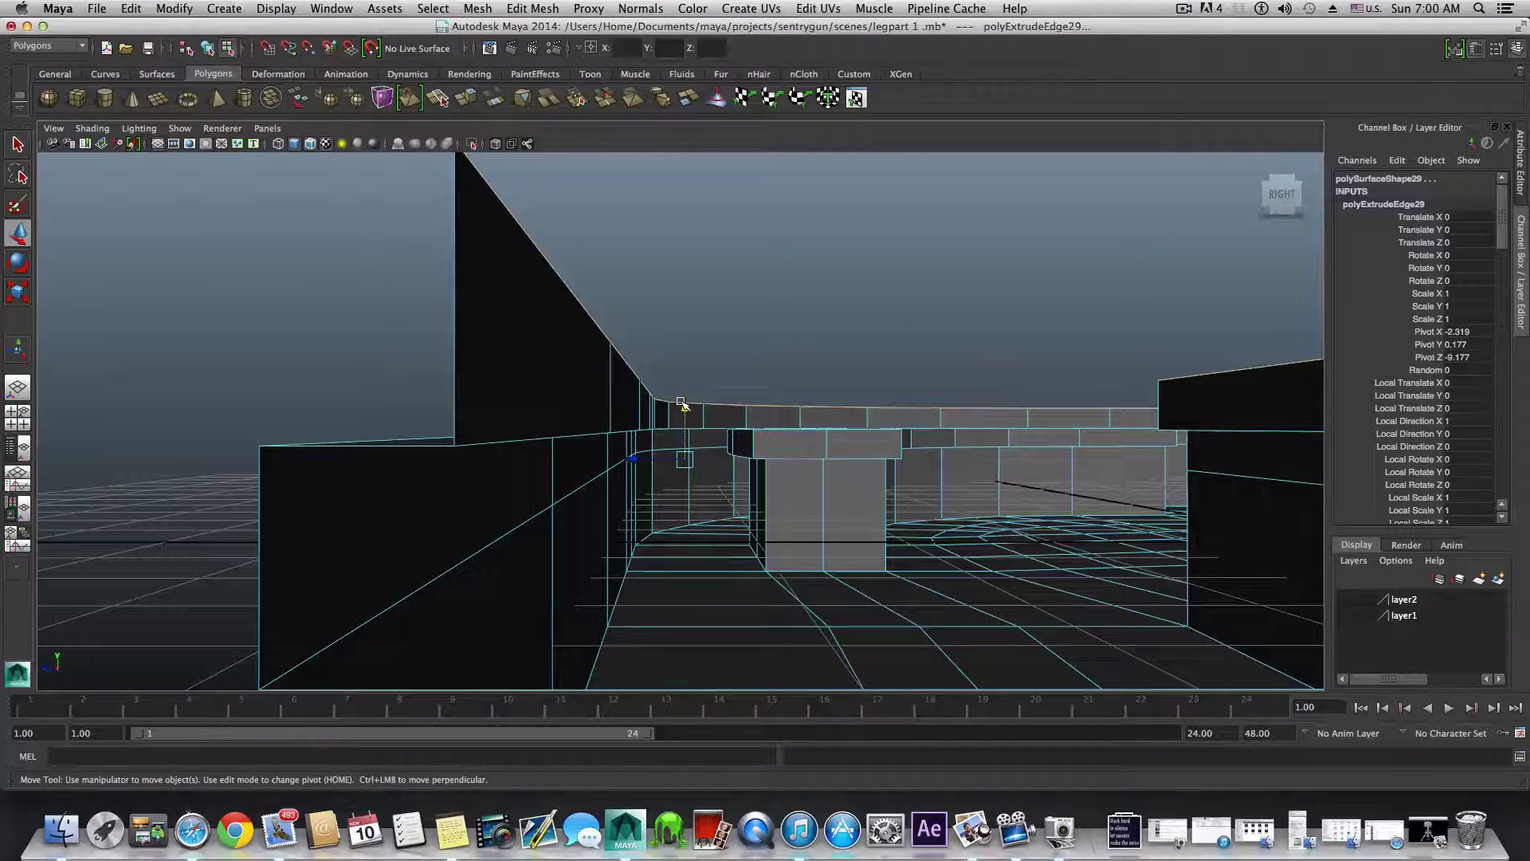
key(b)
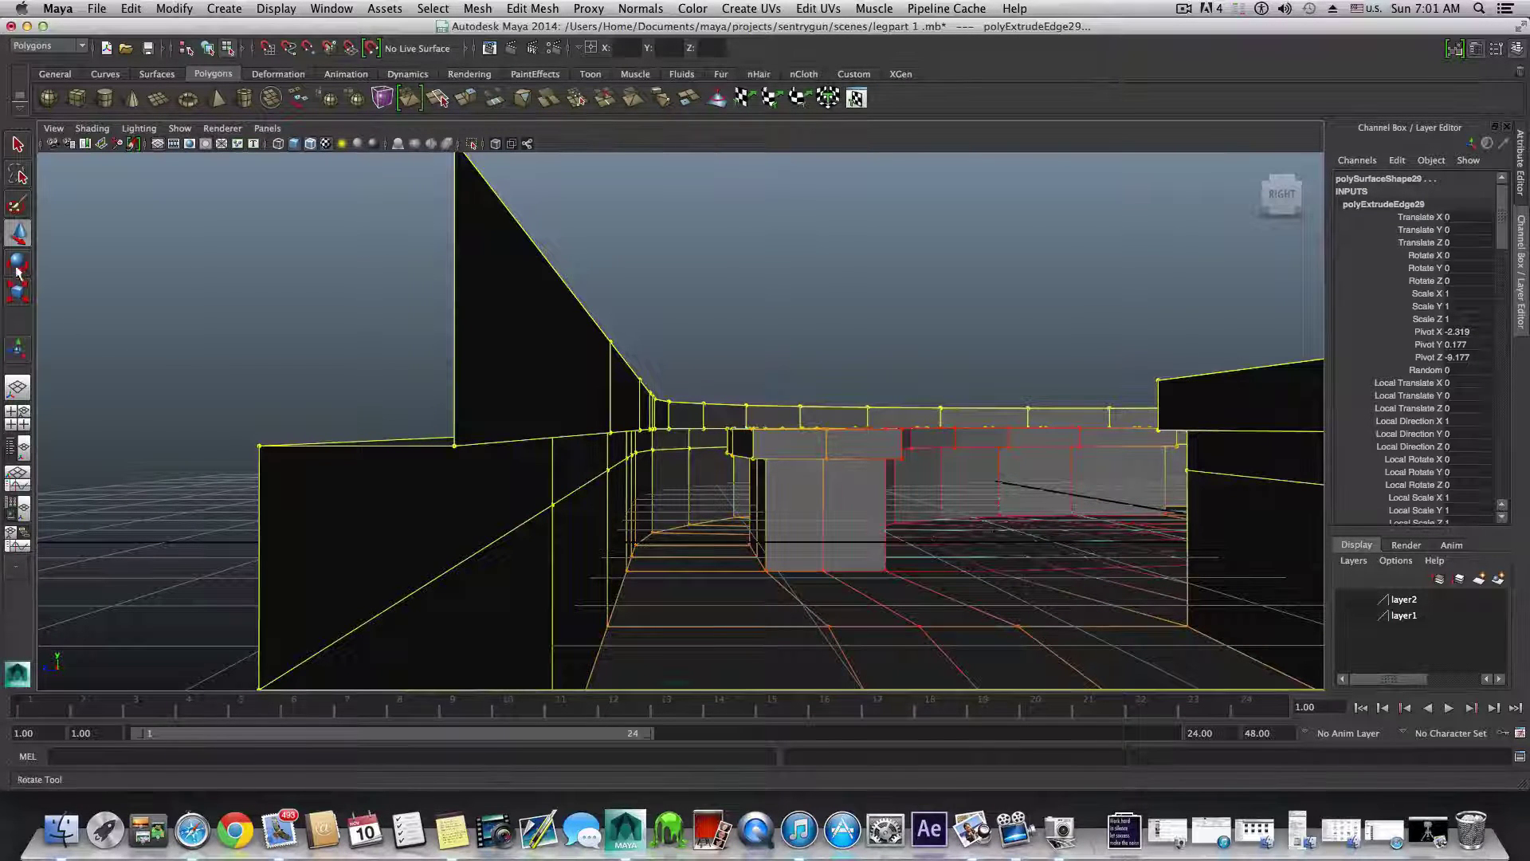
double_click(19, 233)
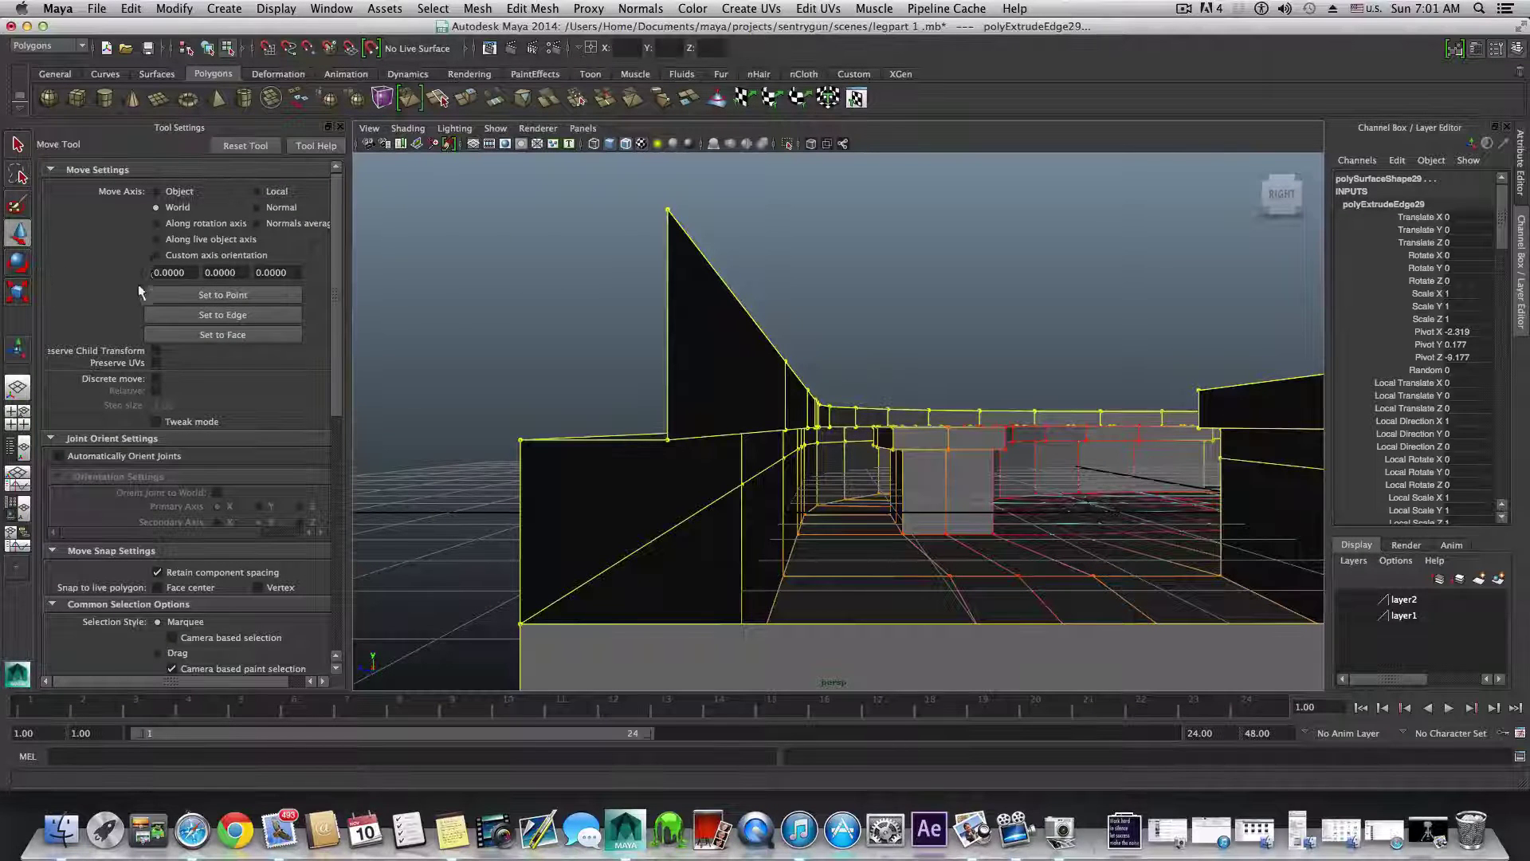
scroll(123, 380, down, 3)
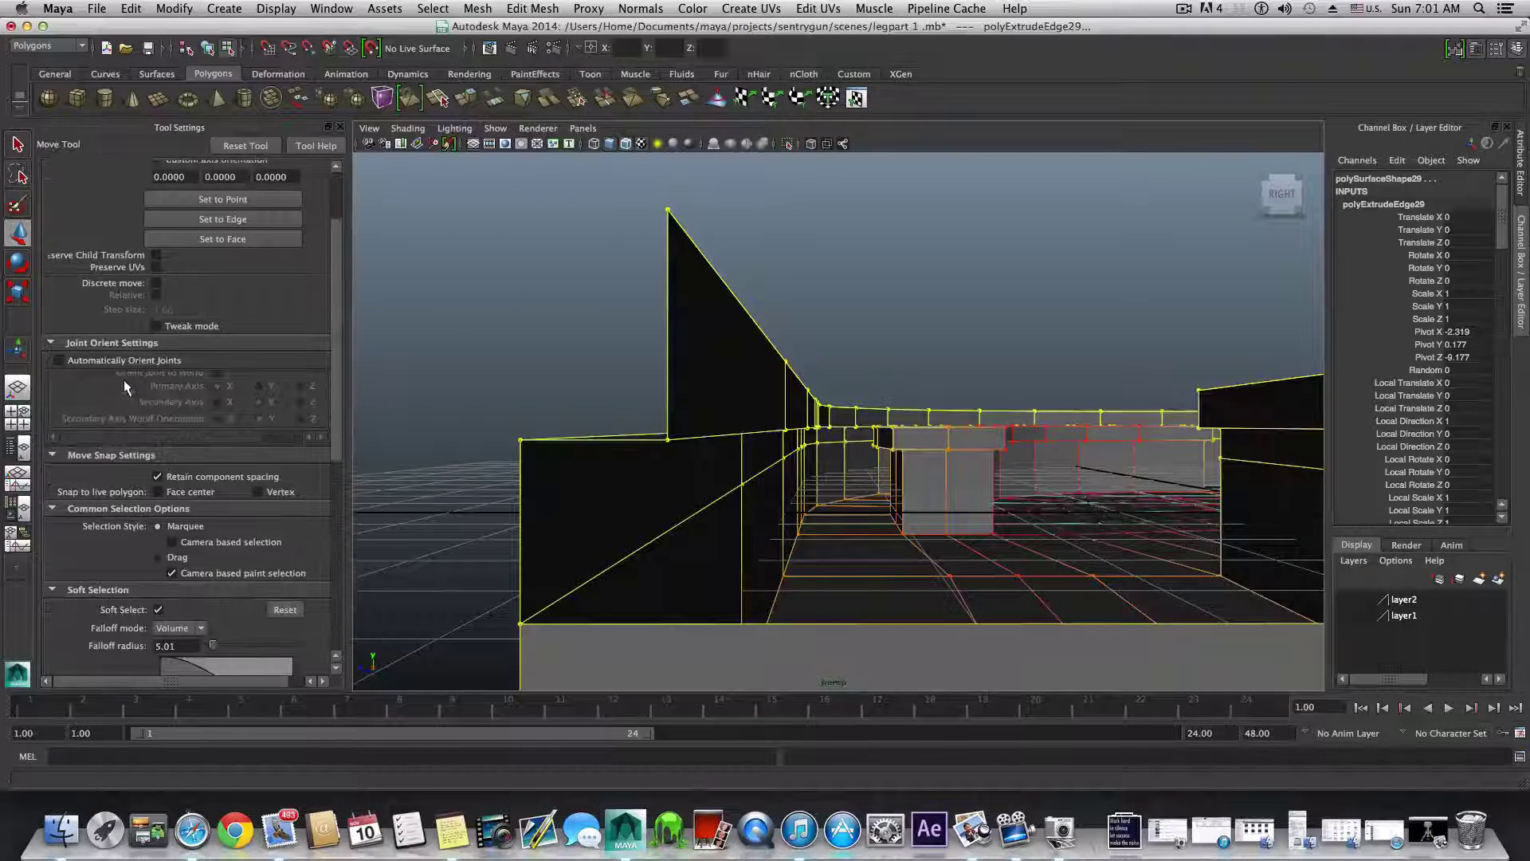
scroll(122, 380, down, 9)
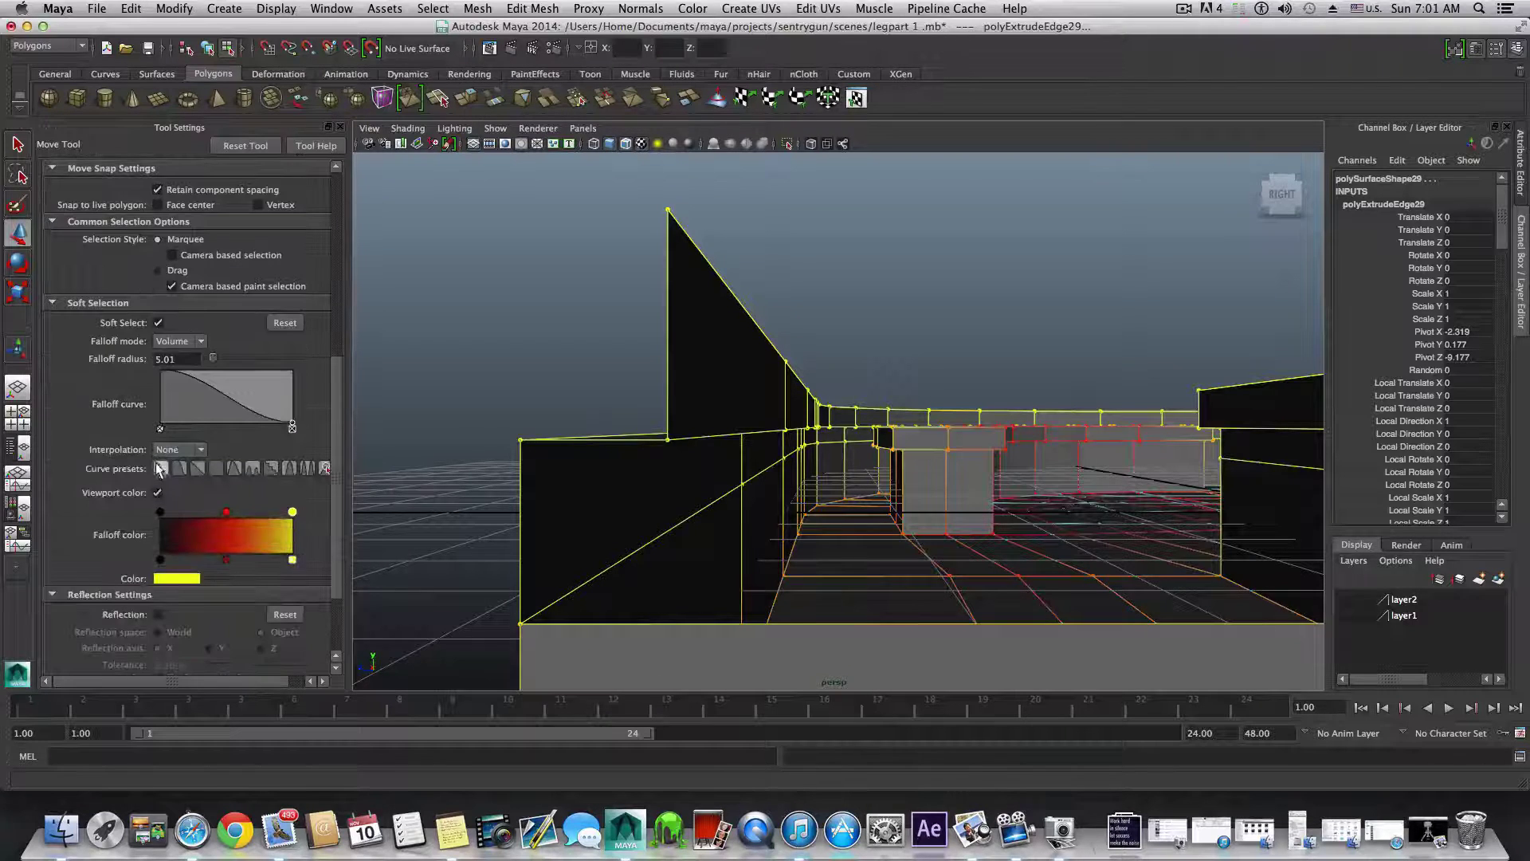
scroll(157, 477, down, 3)
scroll(157, 462, up, 6)
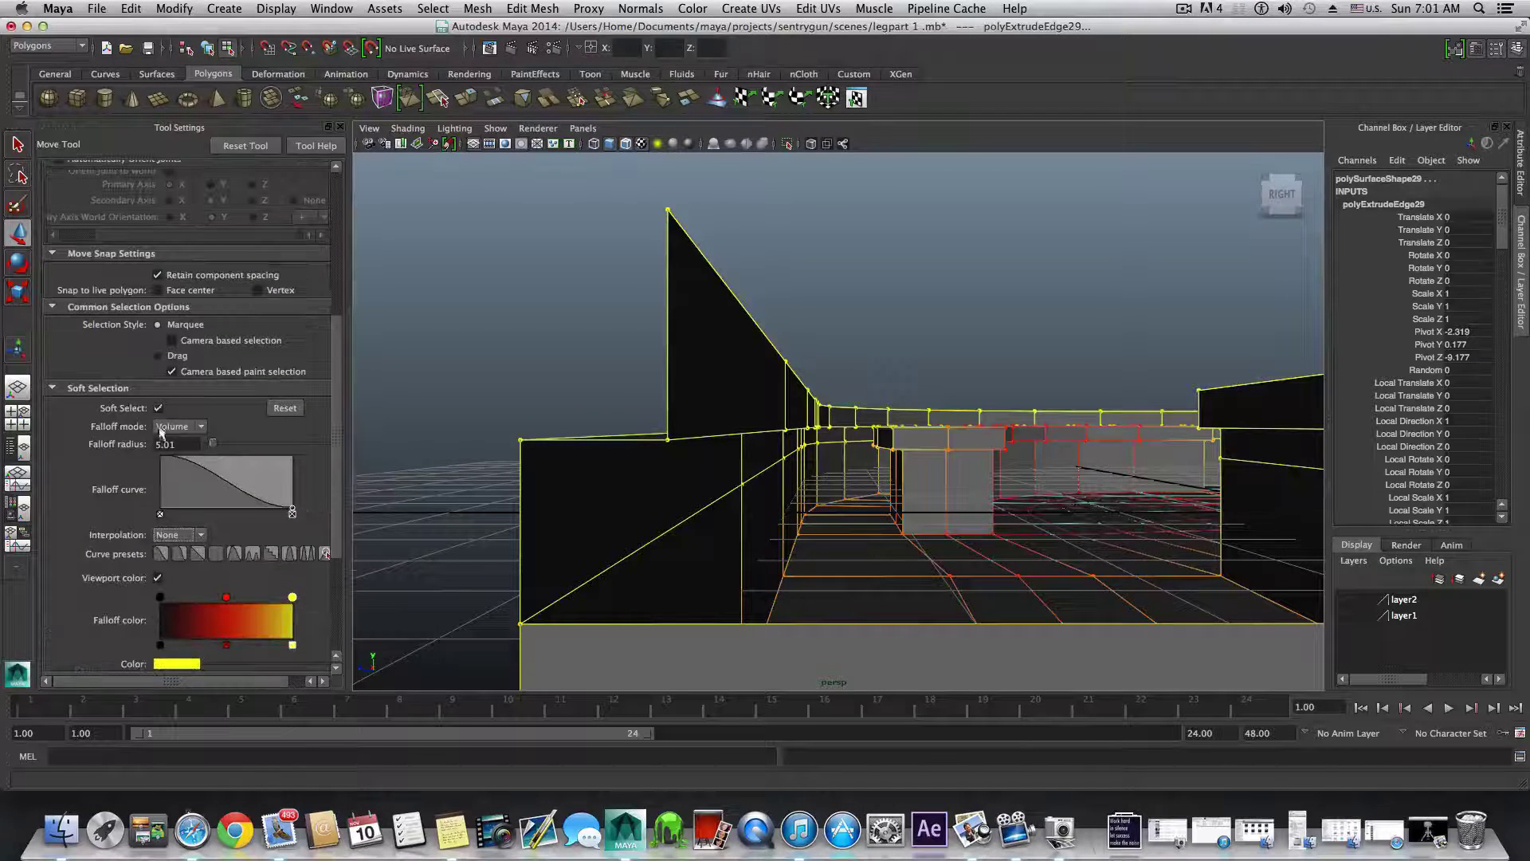
click(159, 407)
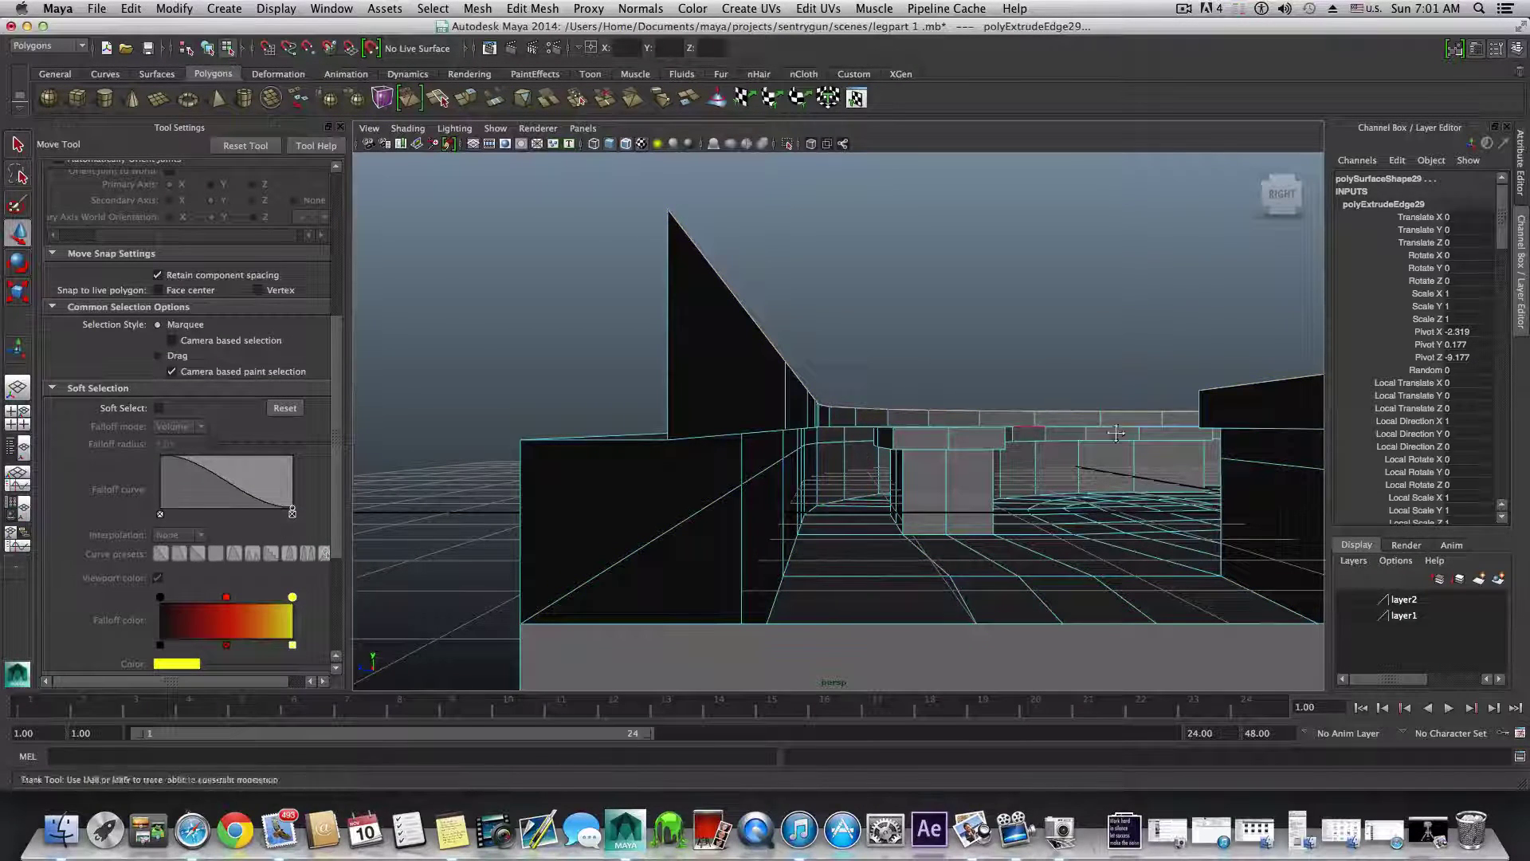
- Reposition the manipulator pivot of the selected lip edges along Z to about 3.897, next to the slot's end
alt+drag(1067, 438, 877, 446)
alt+middle_drag(876, 447, 687, 468)
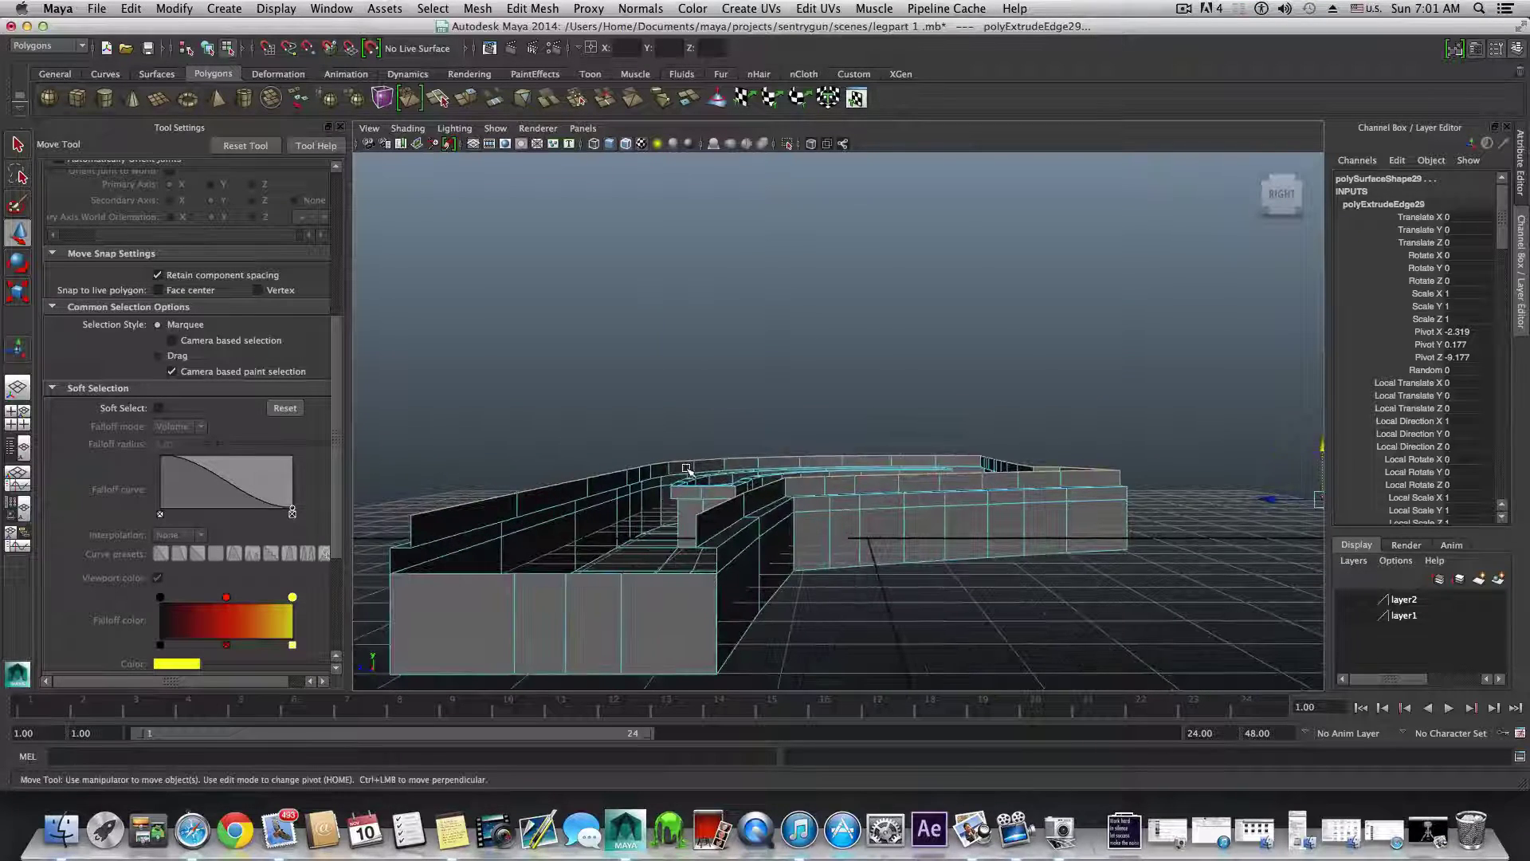
alt+right_drag(1212, 413, 1101, 429)
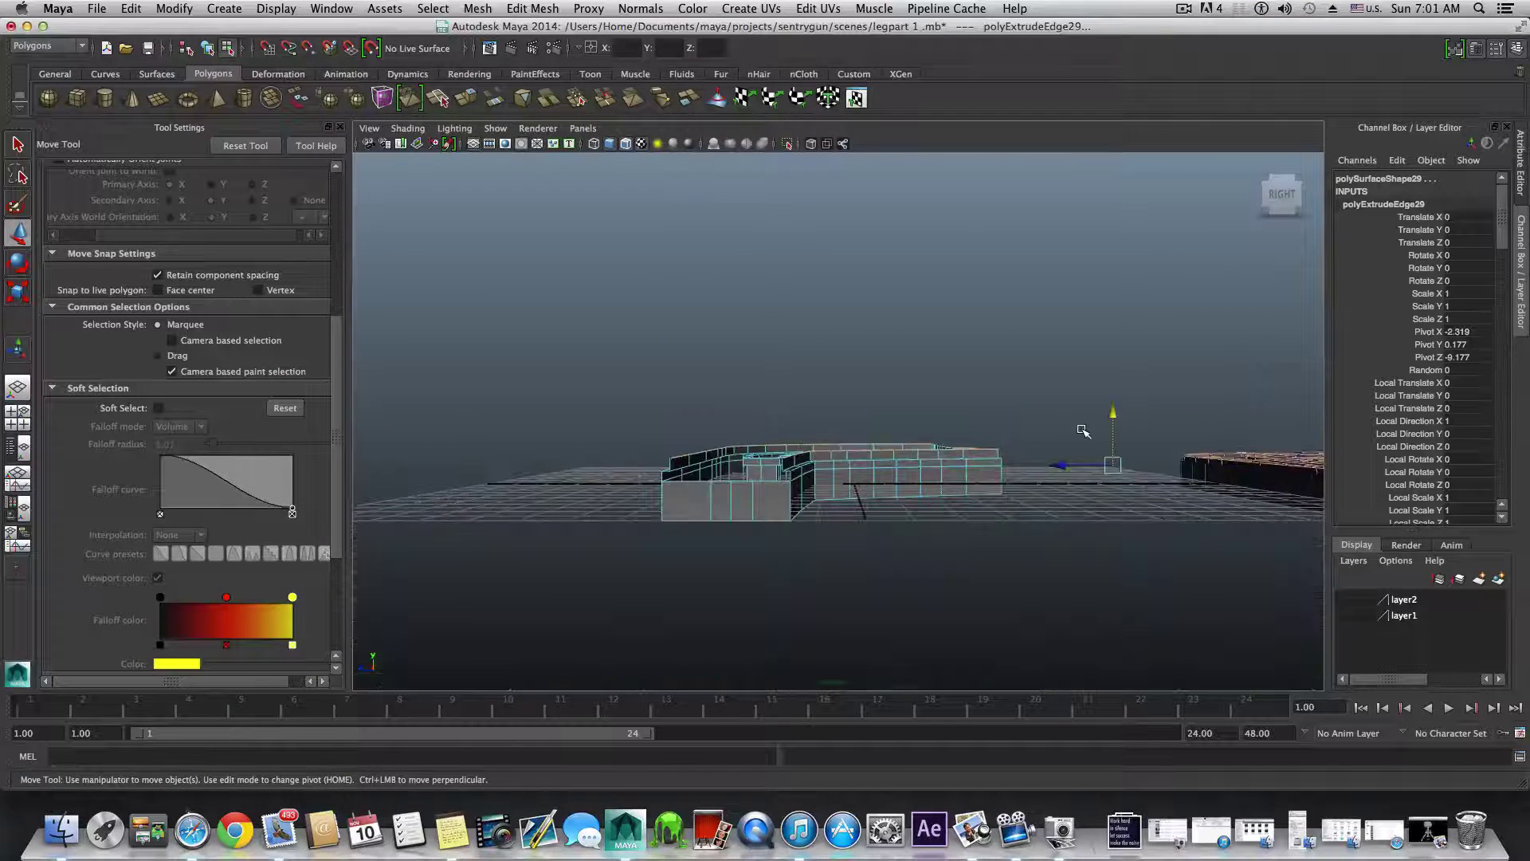
key(Home)
middle_drag(1081, 470, 711, 456)
key(Home)
alt+right_drag(712, 456, 926, 478)
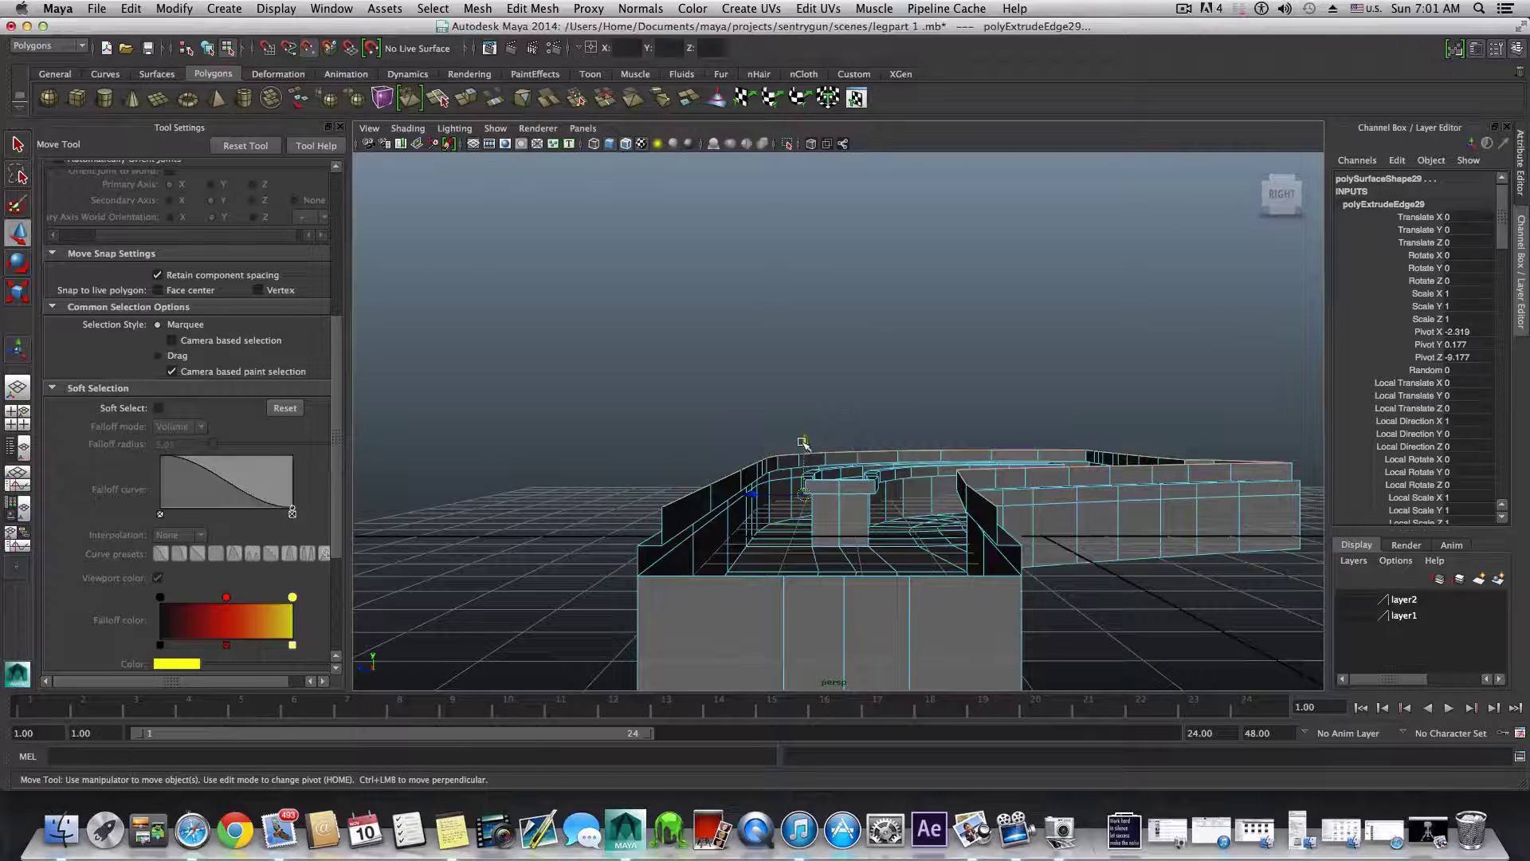
- Move the lip edges straight down to Y -0.080, level with the top edge of the leg's end wall in the side view
drag(803, 443, 805, 517)
click(799, 514)
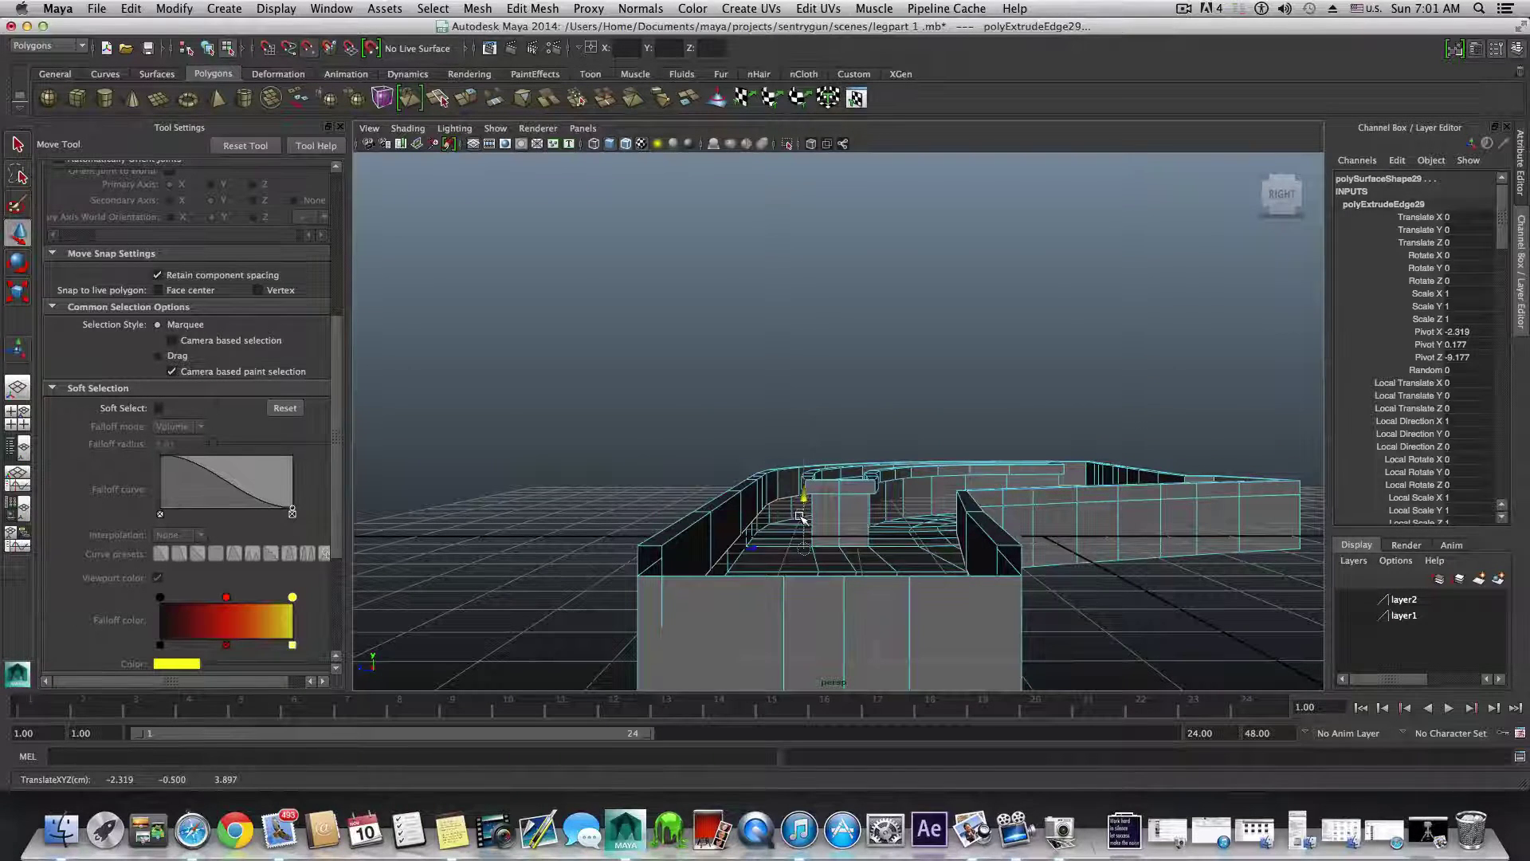
alt+drag(798, 514, 792, 505)
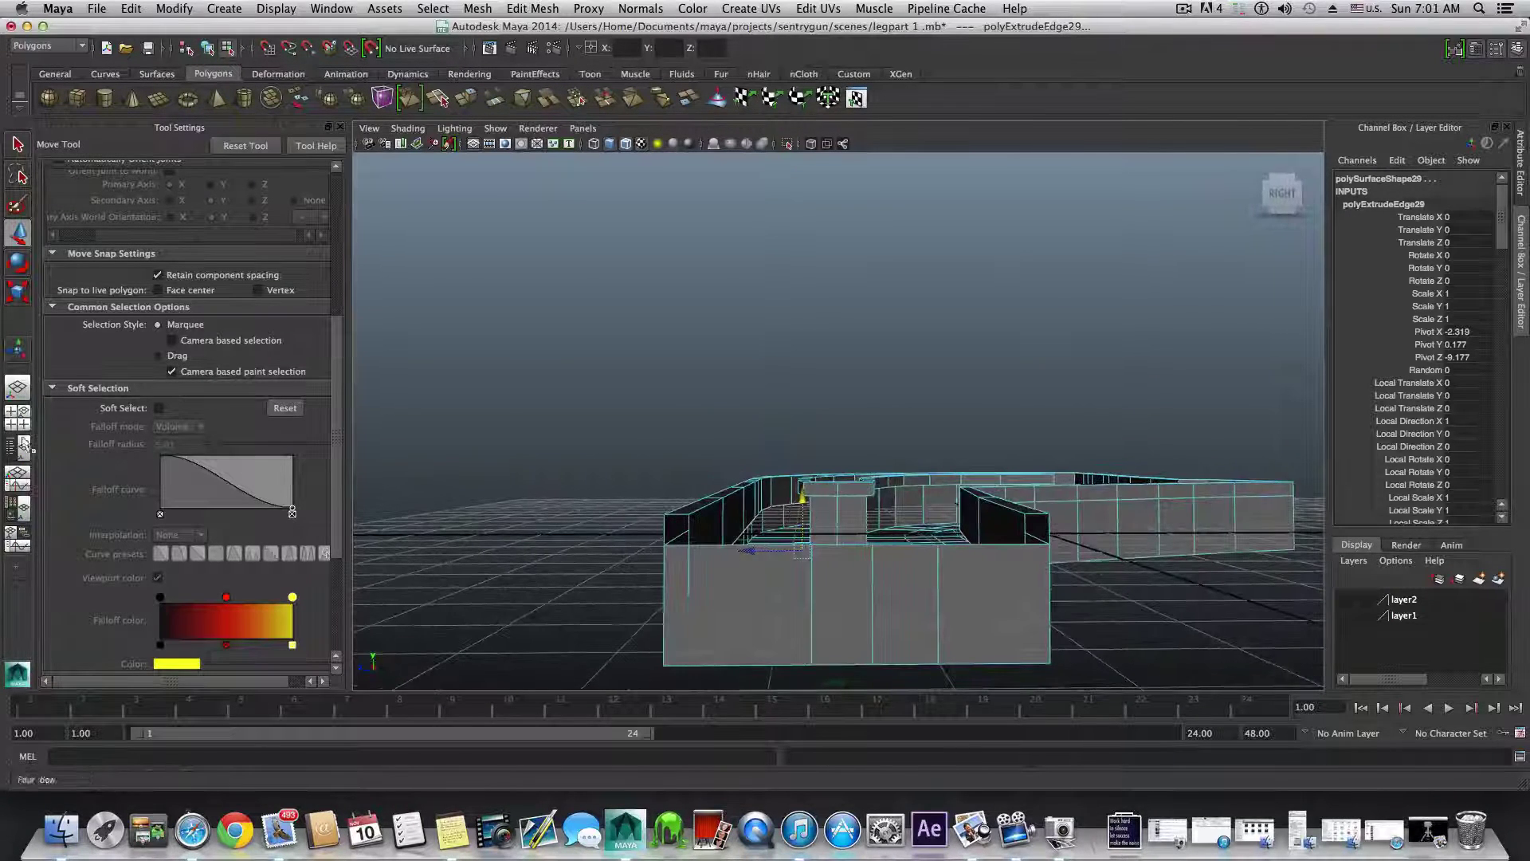
click(11, 434)
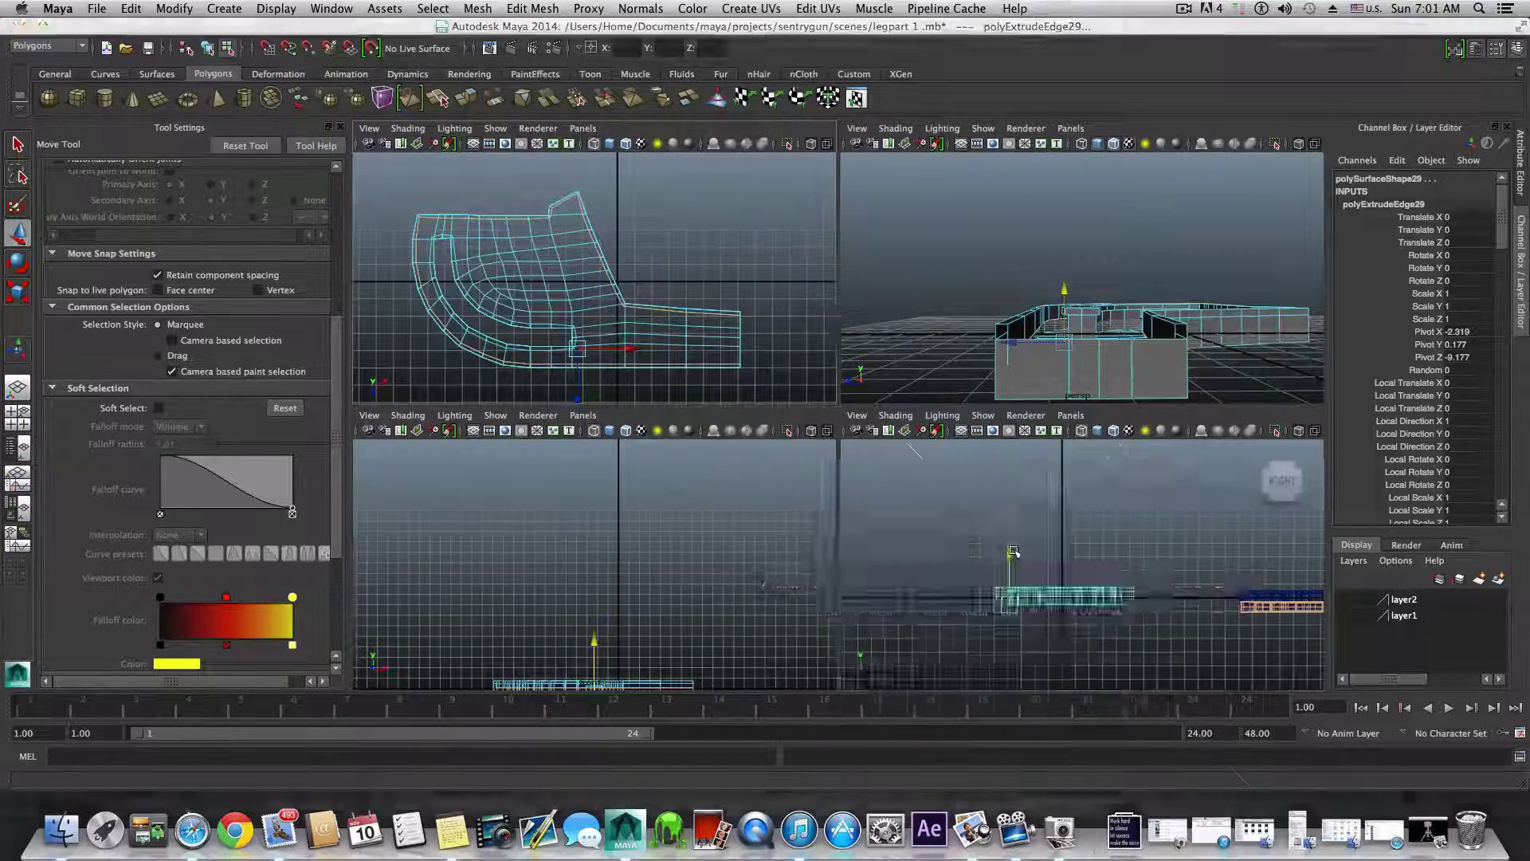
key(space)
alt+right_drag(913, 502, 1185, 492)
alt+middle_drag(1186, 491, 1098, 498)
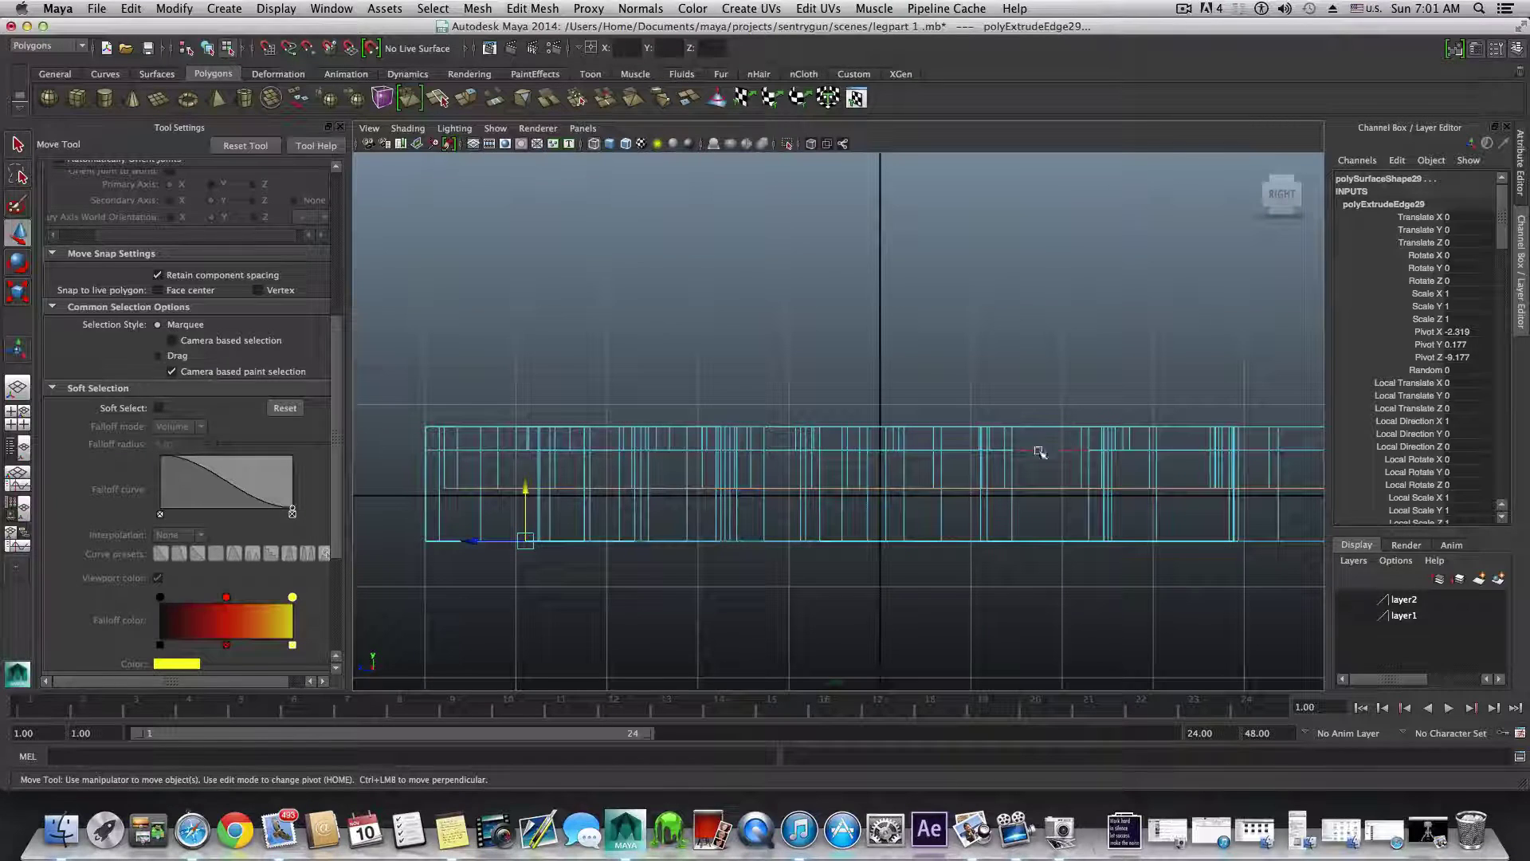
click(526, 490)
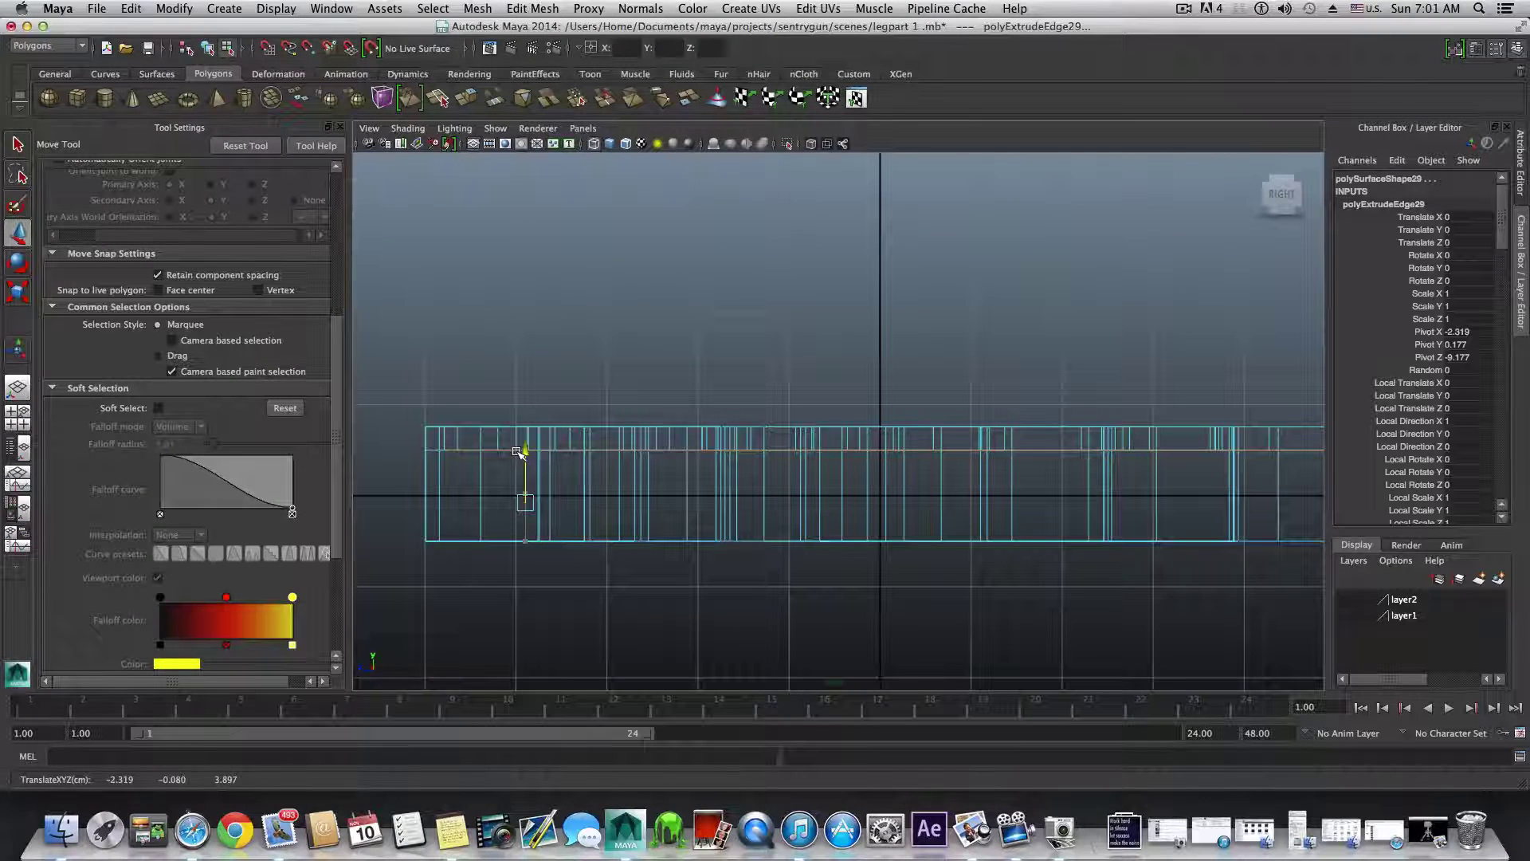
key(space)
key(space)
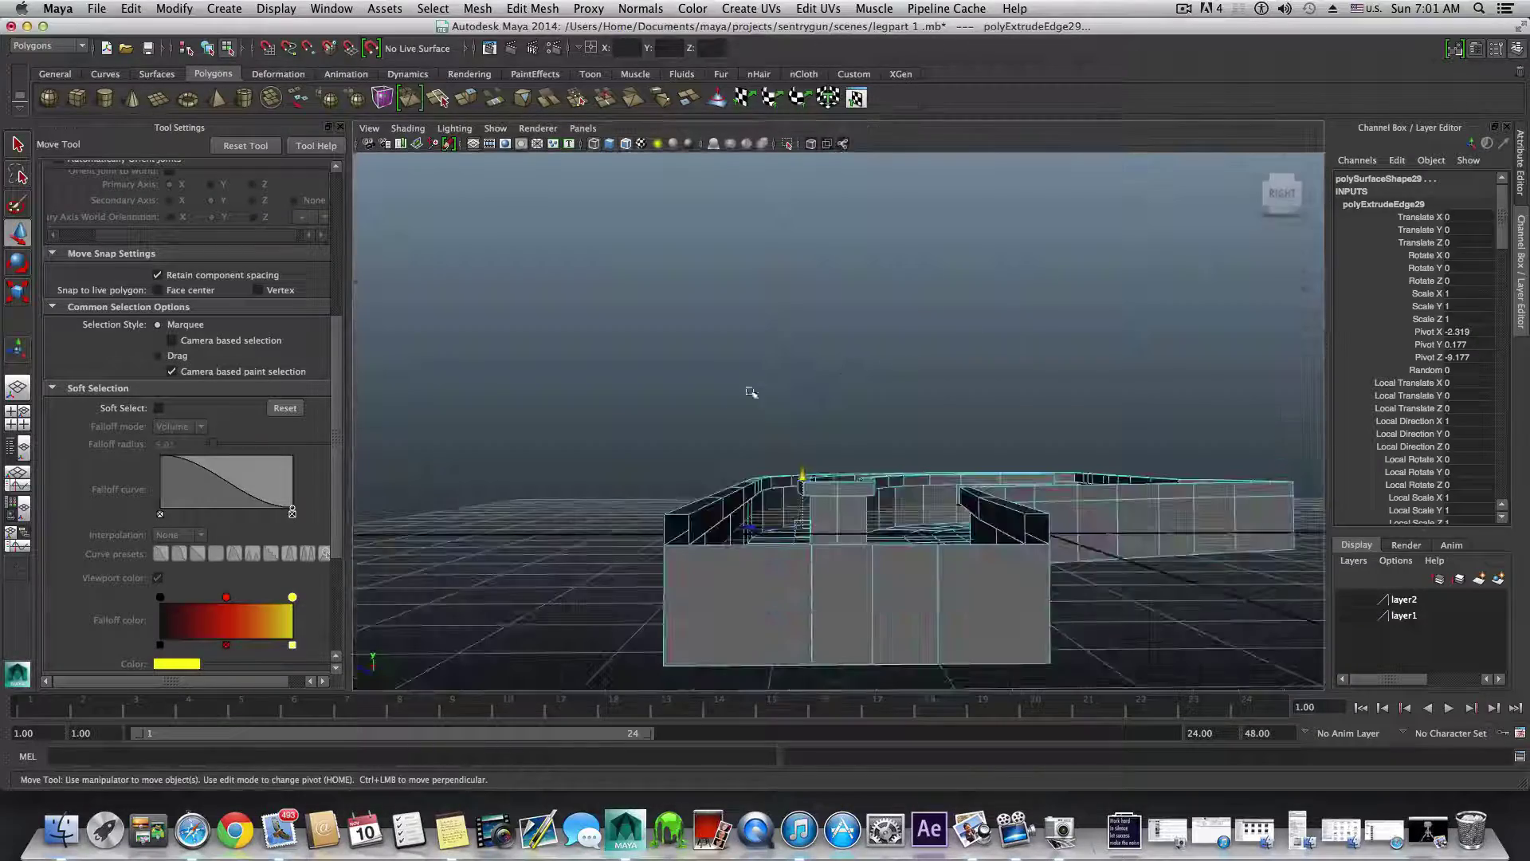
- Close the tool settings and examine the lowered lip along the slot, the outer wall and the open end of the straight leg
alt+right_drag(893, 417, 911, 417)
alt+drag(911, 416, 957, 430)
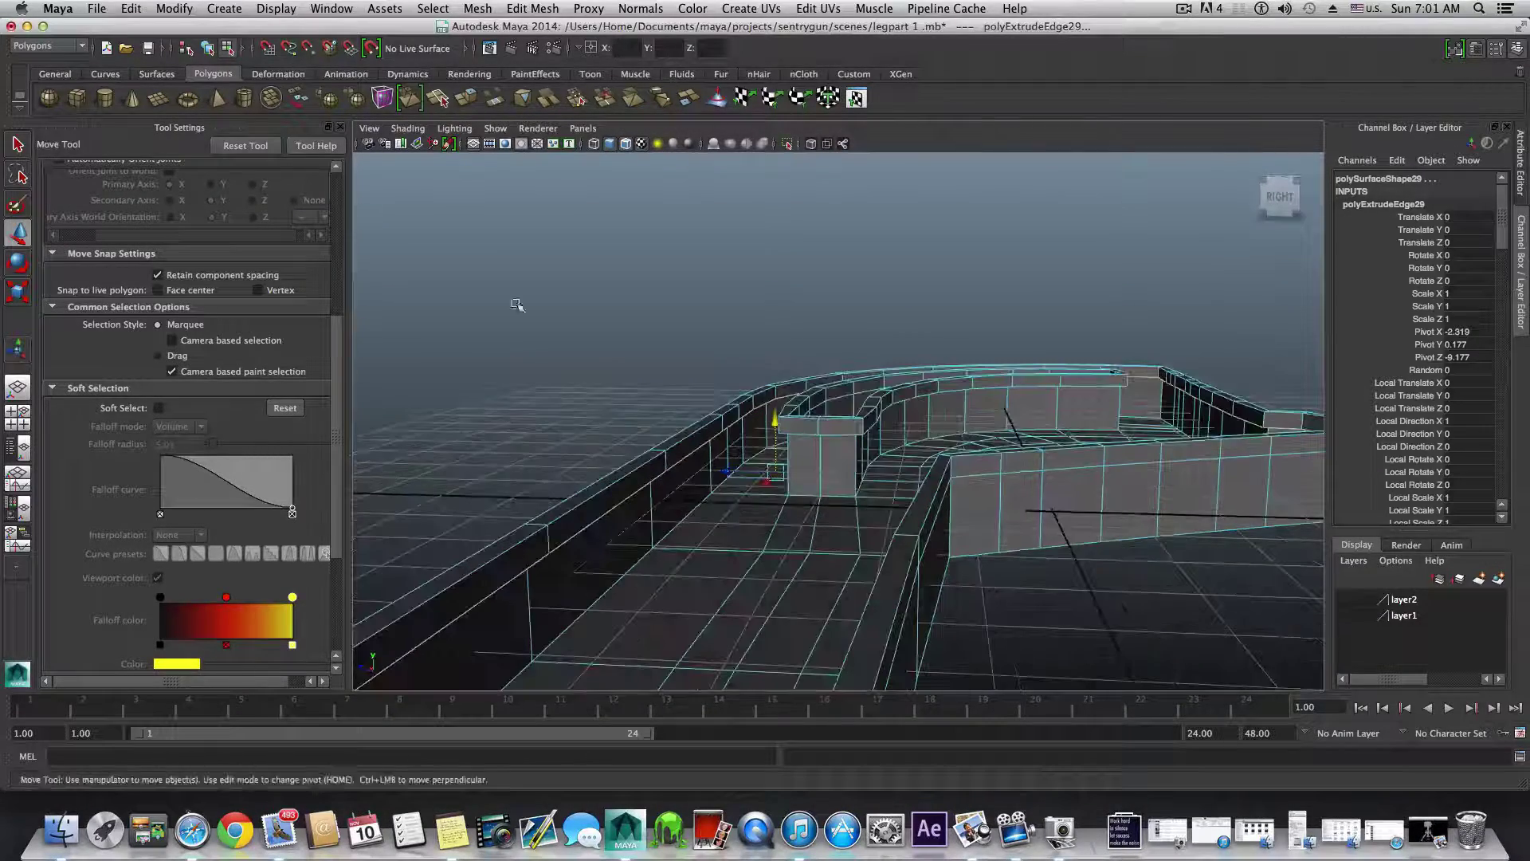
click(341, 126)
alt+drag(632, 505, 581, 492)
scroll(590, 494, down, 6)
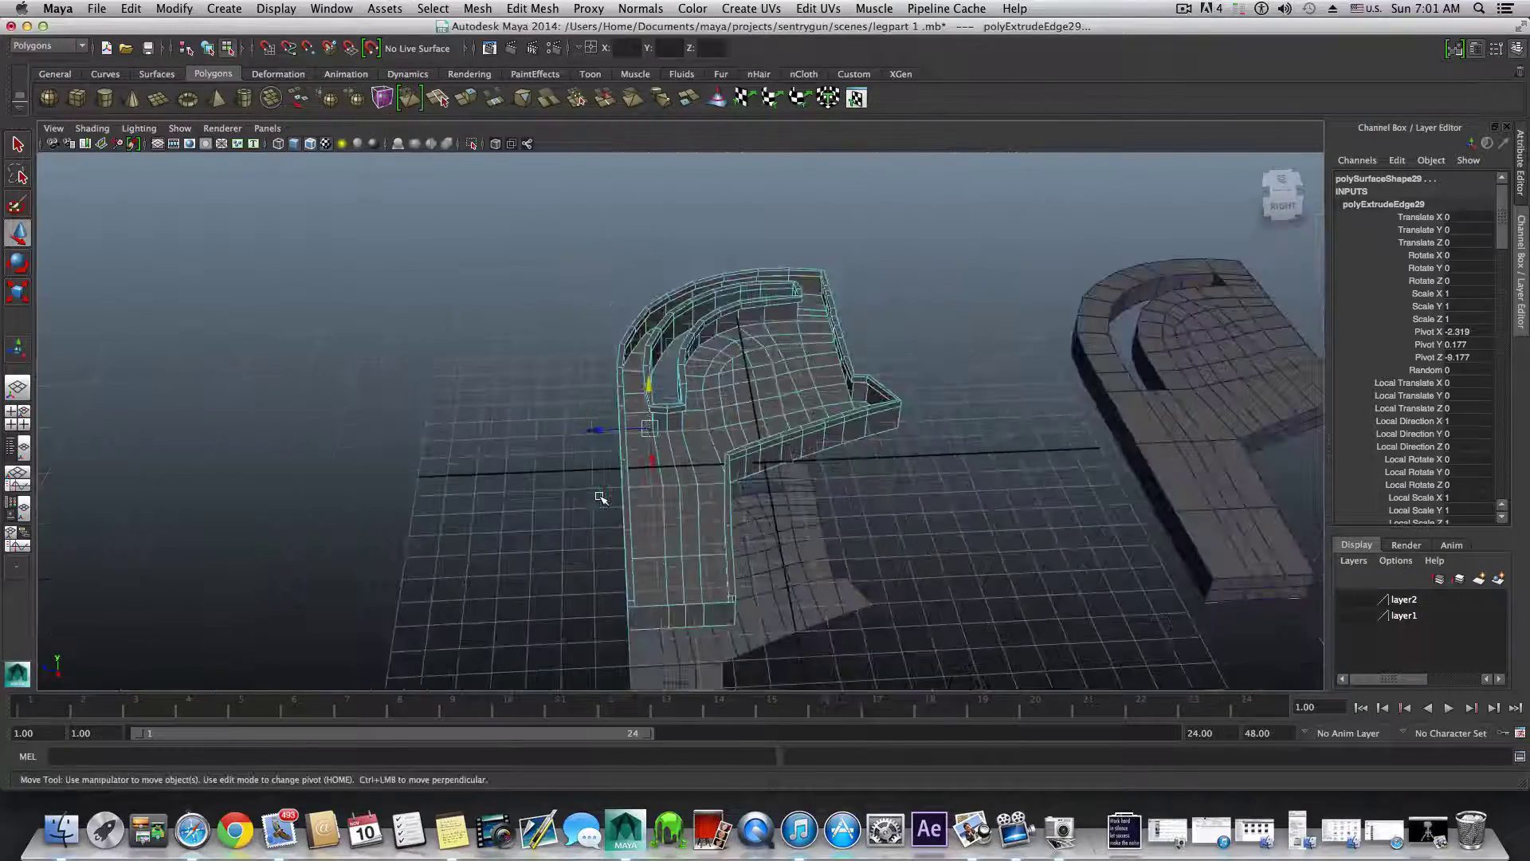
alt+drag(667, 546, 650, 481)
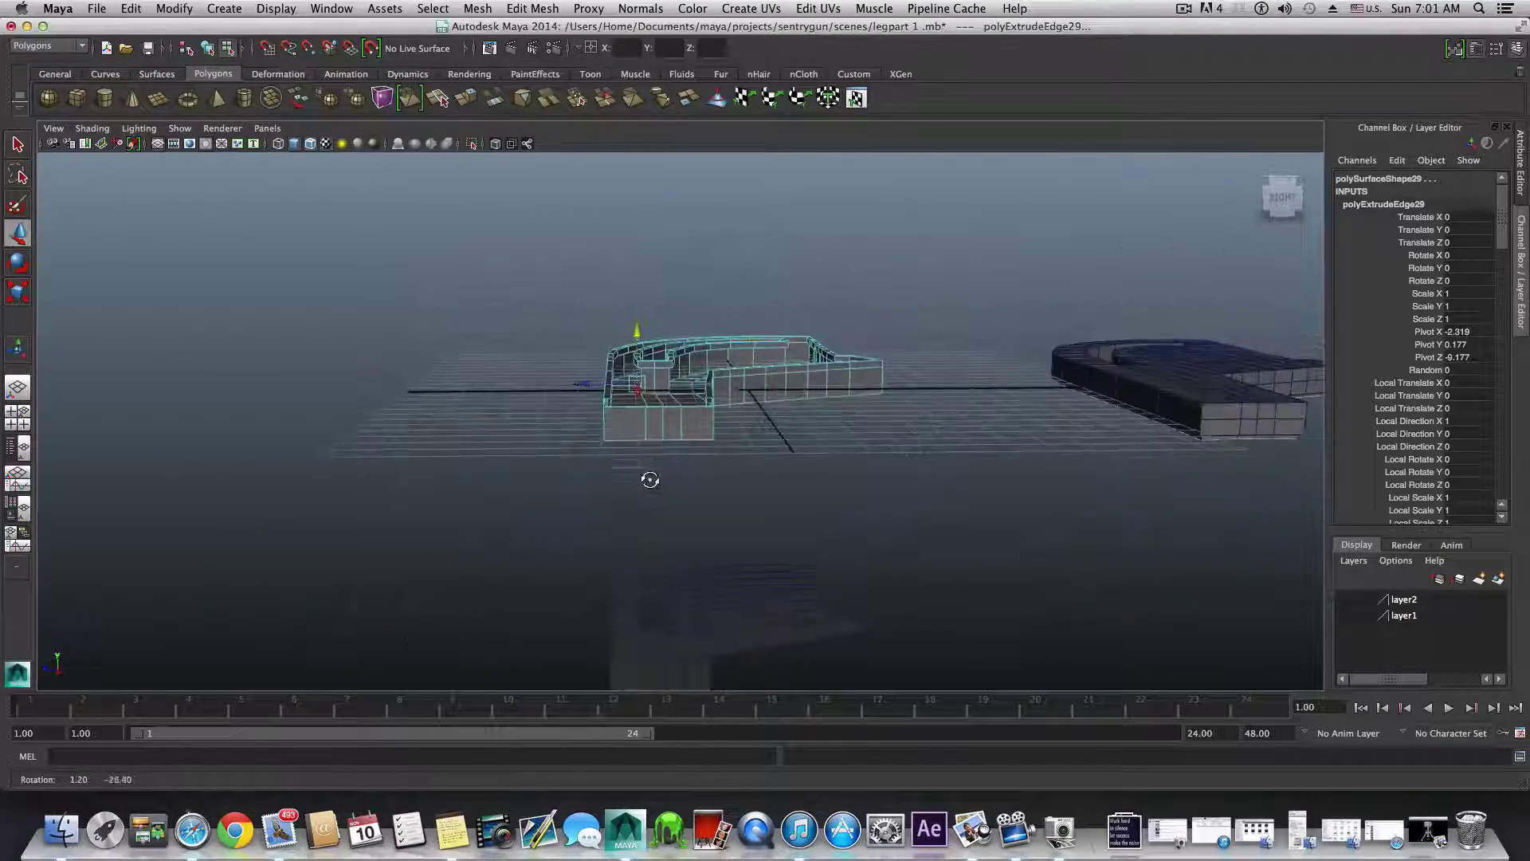
alt+right_drag(650, 480, 948, 561)
alt+right_drag(680, 434, 915, 506)
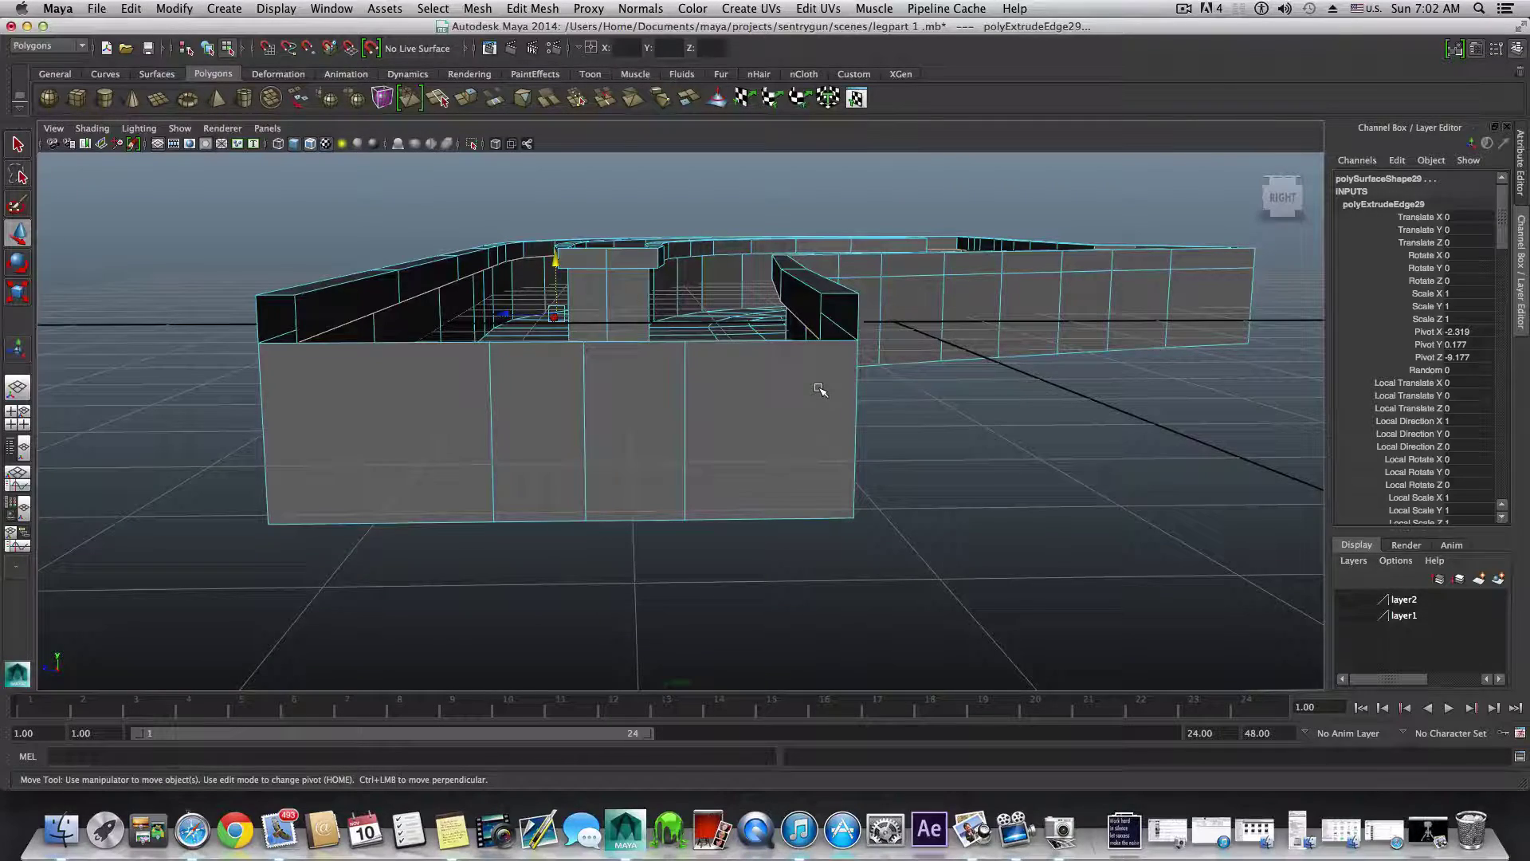
alt+drag(761, 396, 691, 500)
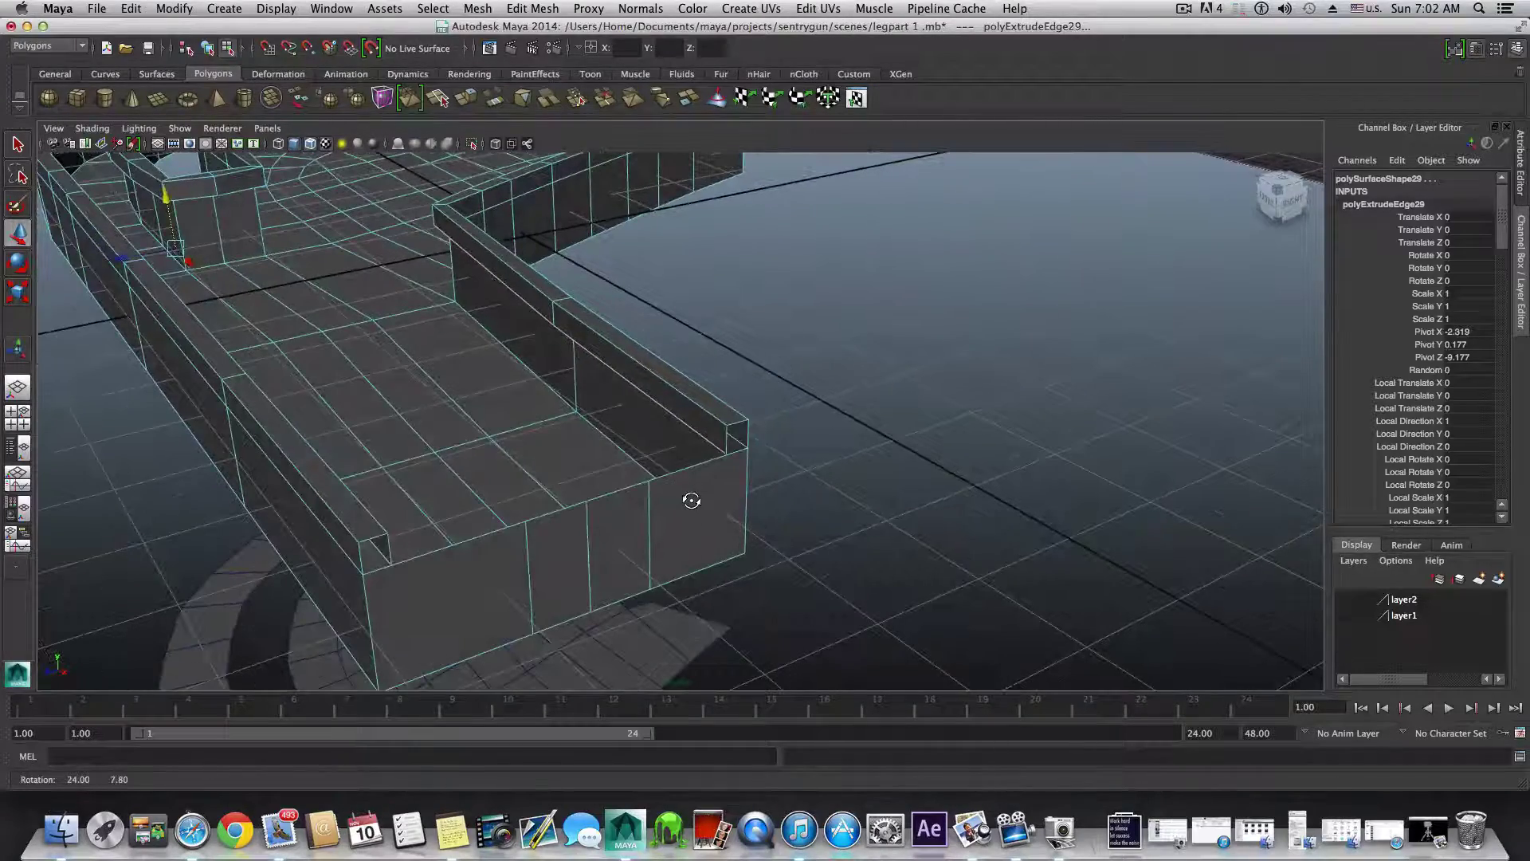
scroll(691, 501, down, 6)
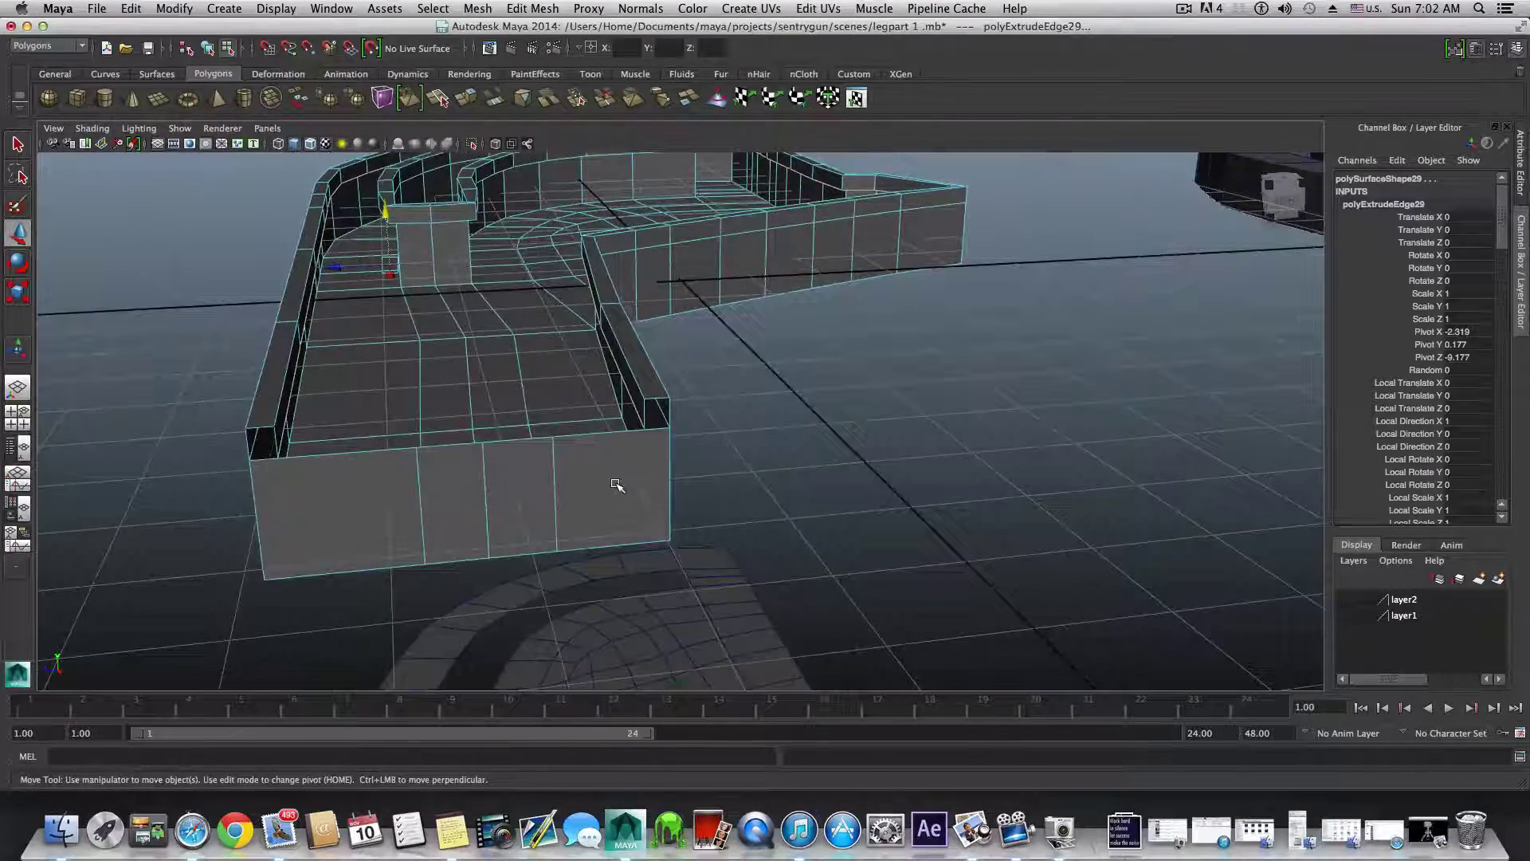
- Select the four outer faces of the straight leg's end wall
key(F8)
alt+drag(615, 491, 632, 510)
alt+middle_drag(632, 510, 730, 533)
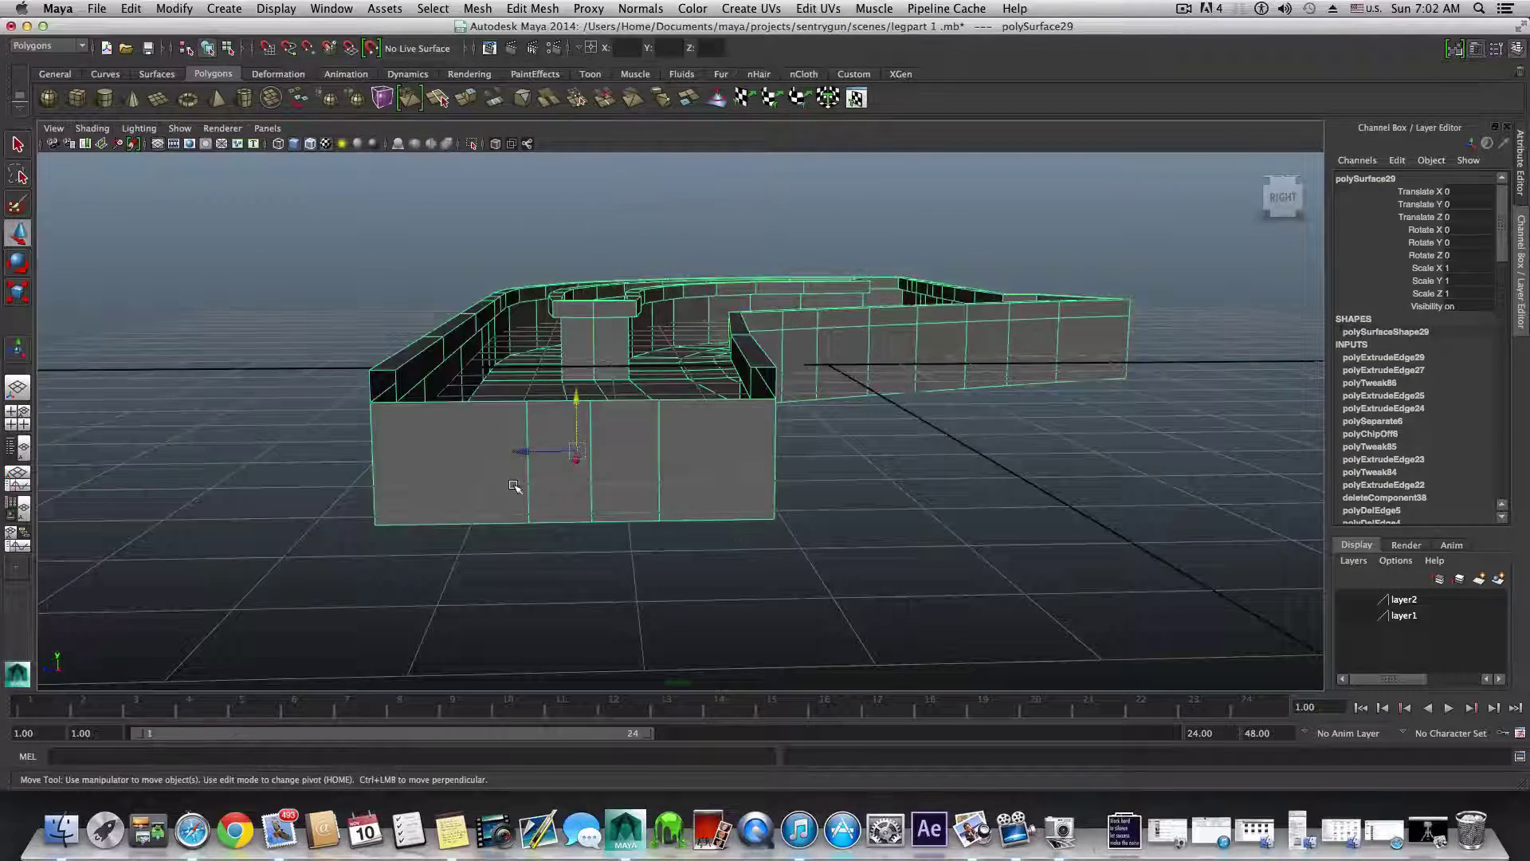
click(17, 417)
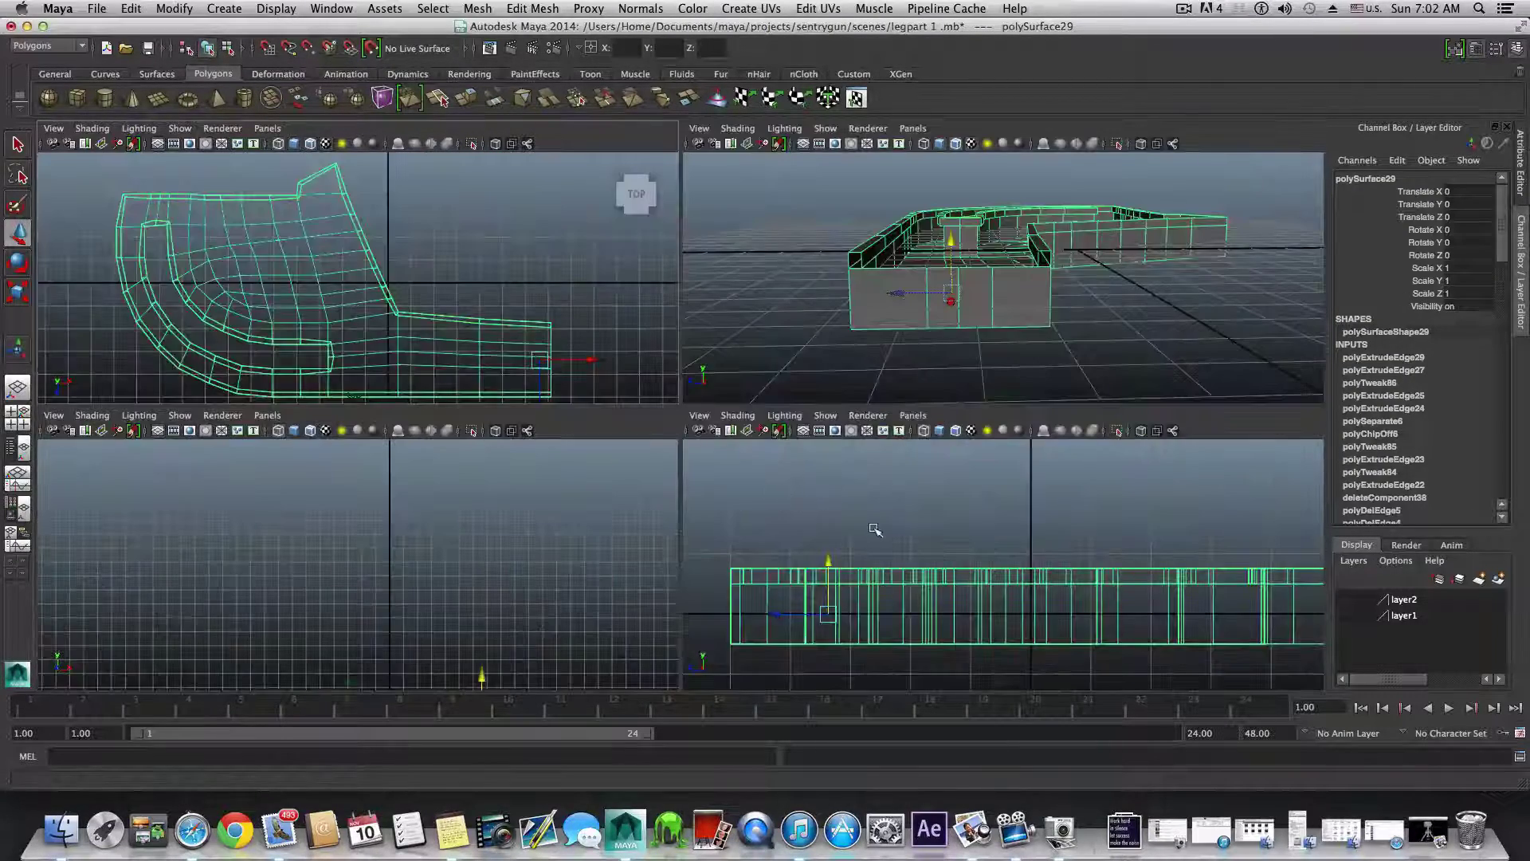
scroll(475, 577, down, 5)
scroll(478, 588, up, 5)
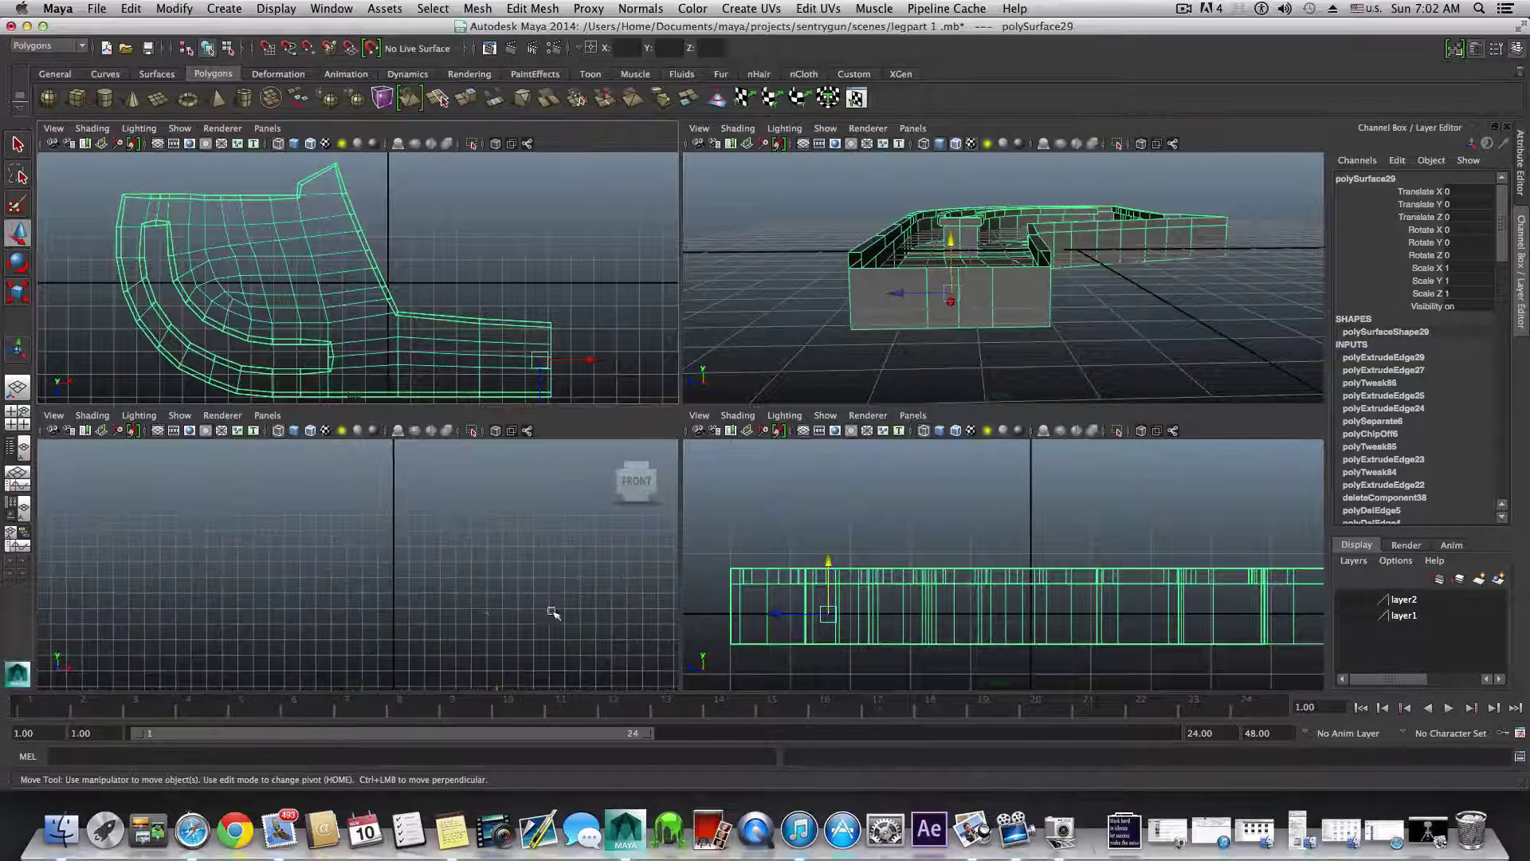
right_drag(952, 295, 952, 319)
click(884, 303)
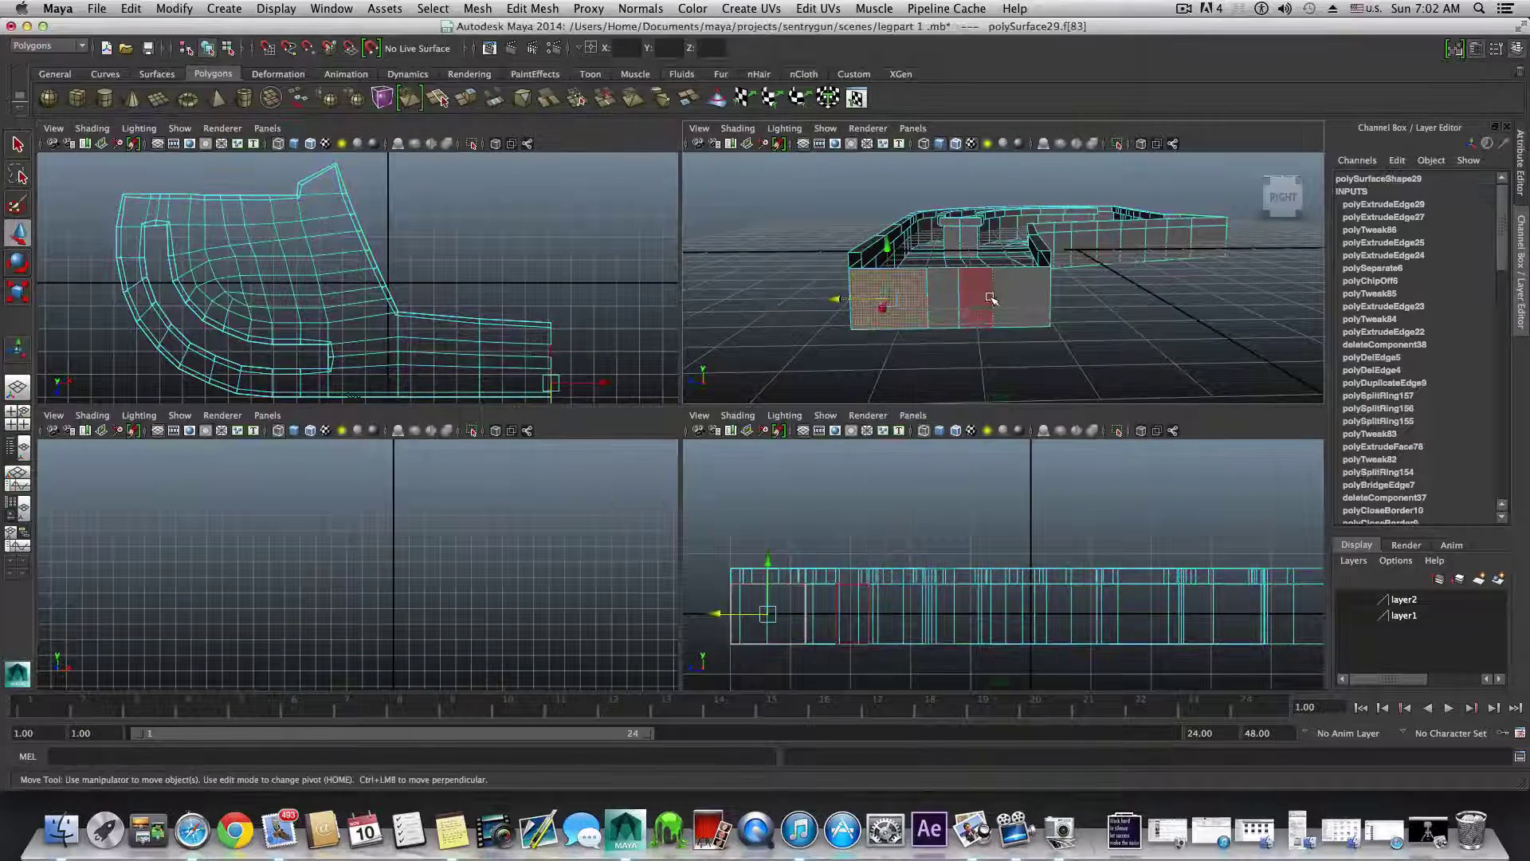
shift+click(1010, 297)
shift+click(977, 301)
shift+click(946, 307)
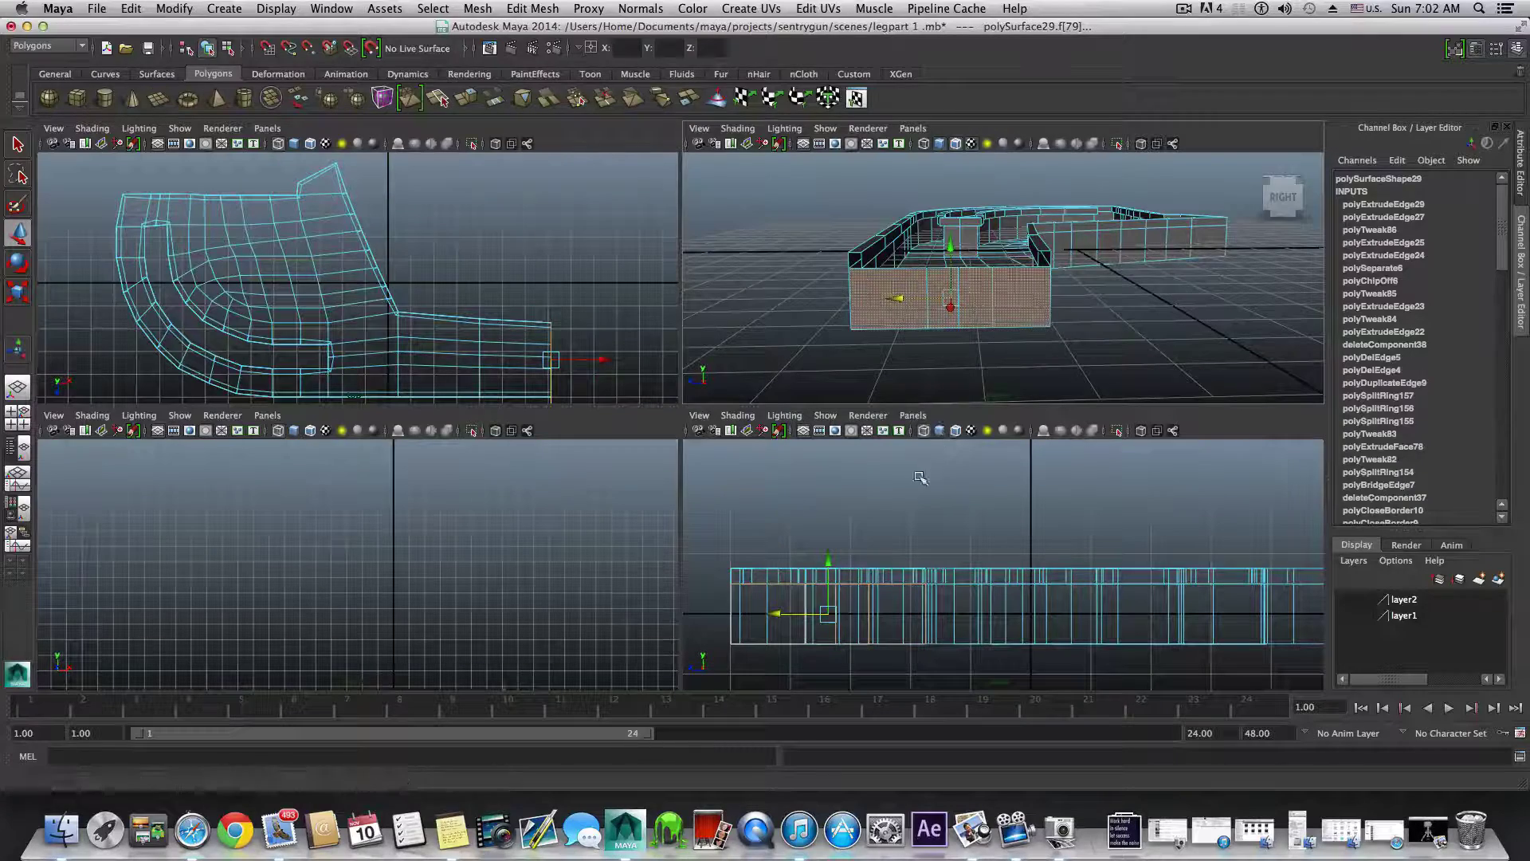
- Examine the end wall faces in the side view, comparing their height with the lip and the top edge of the piece
scroll(861, 618, down, 5)
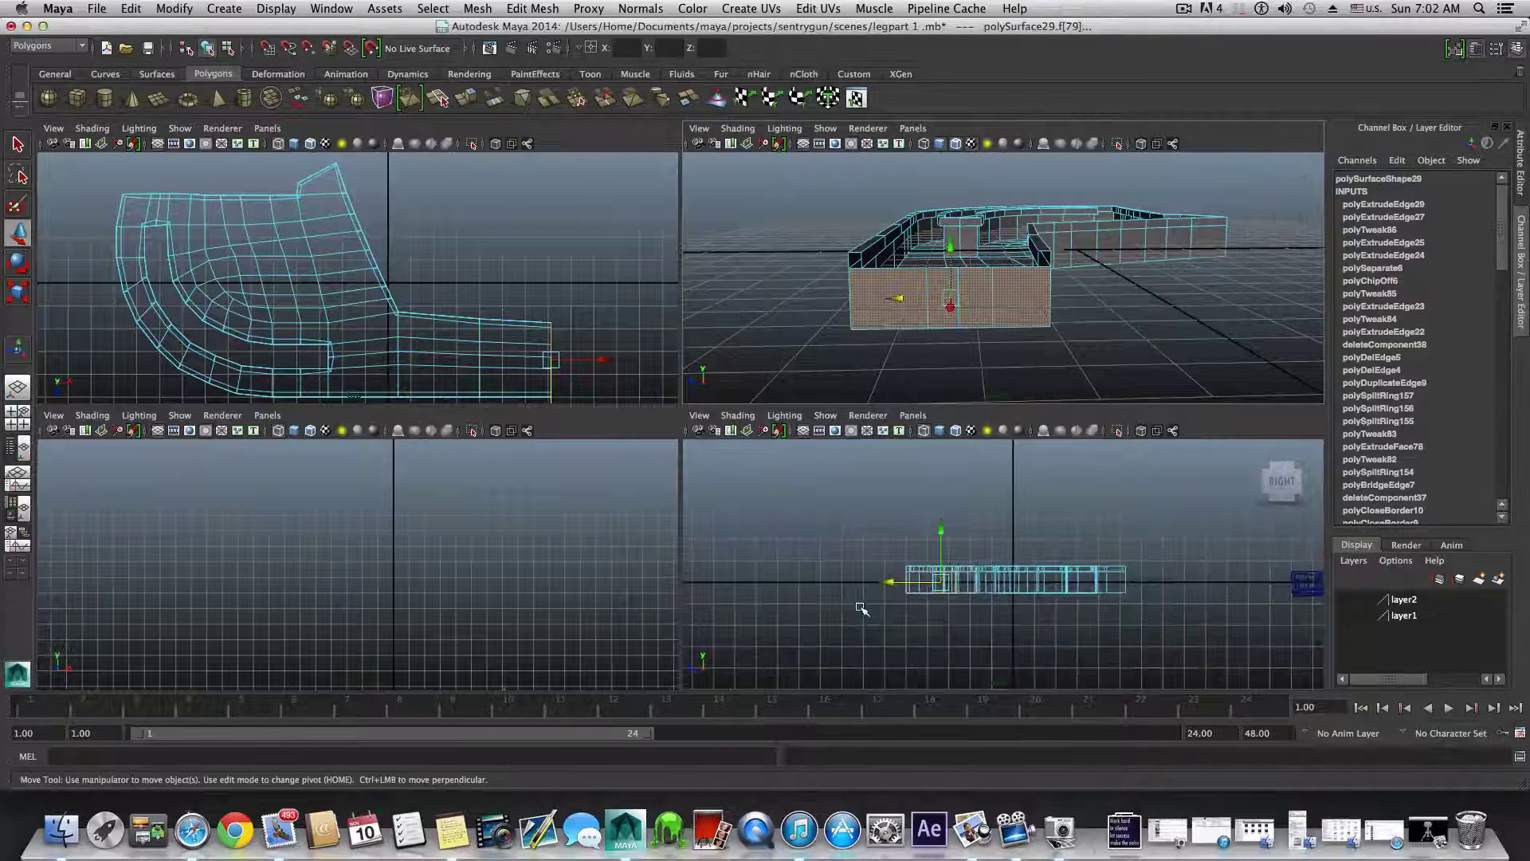
scroll(862, 609, up, 3)
key(space)
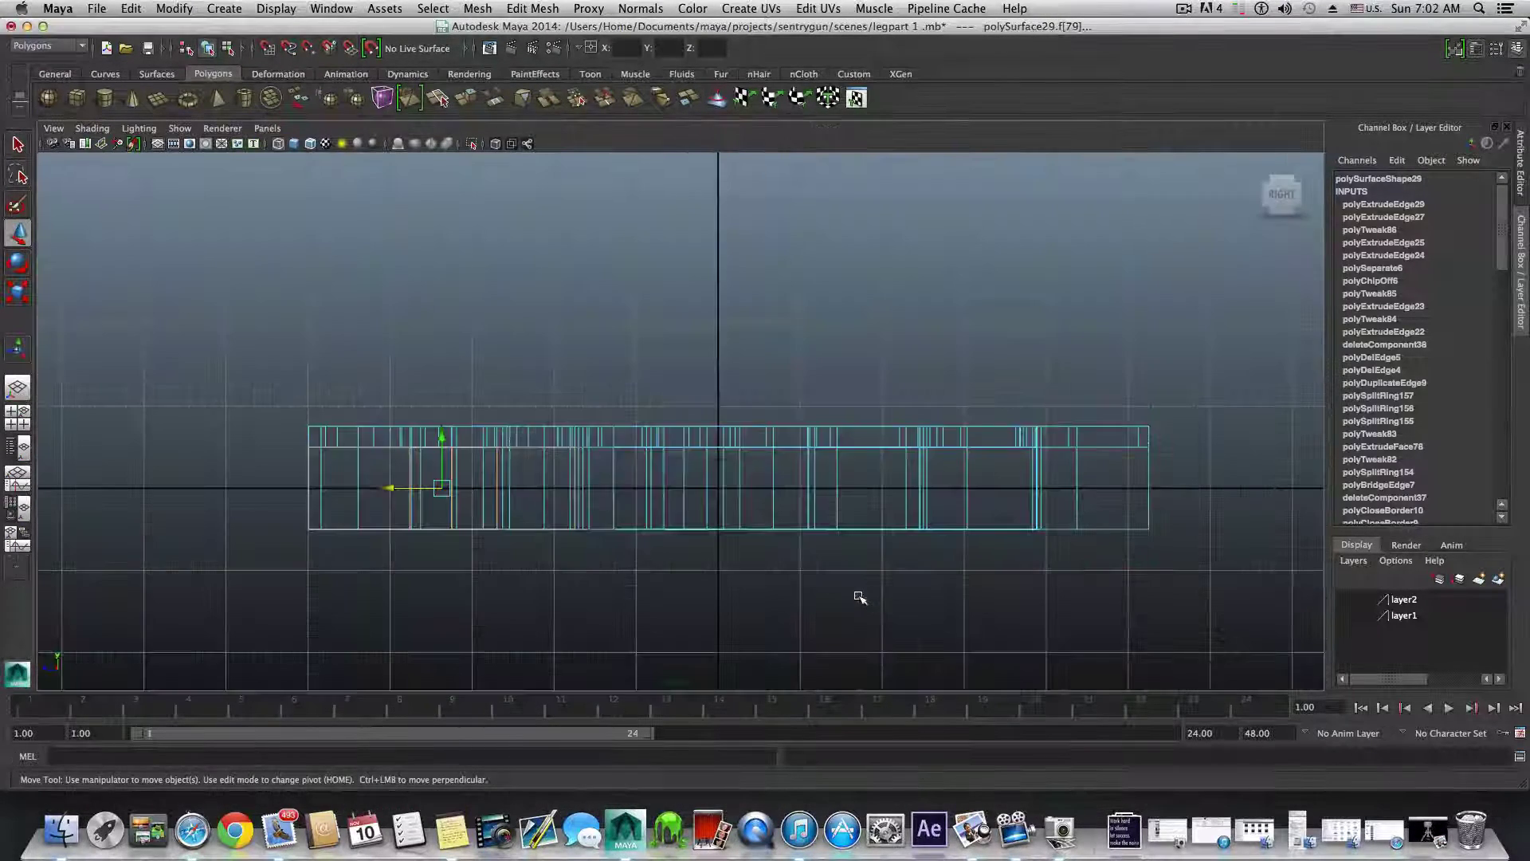
scroll(707, 444, up, 3)
scroll(694, 426, up, 2)
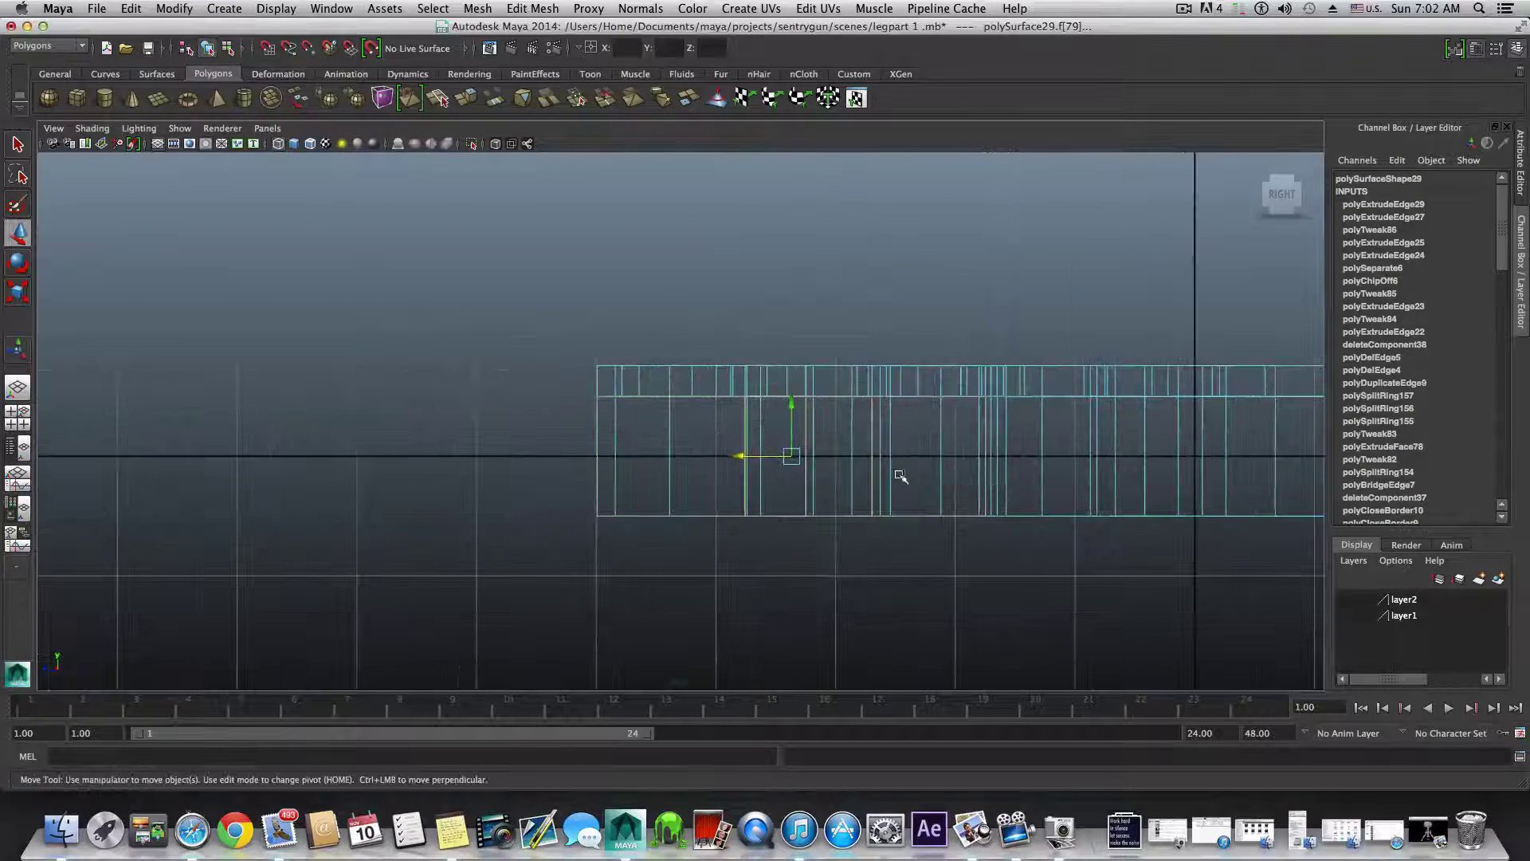
key(F8)
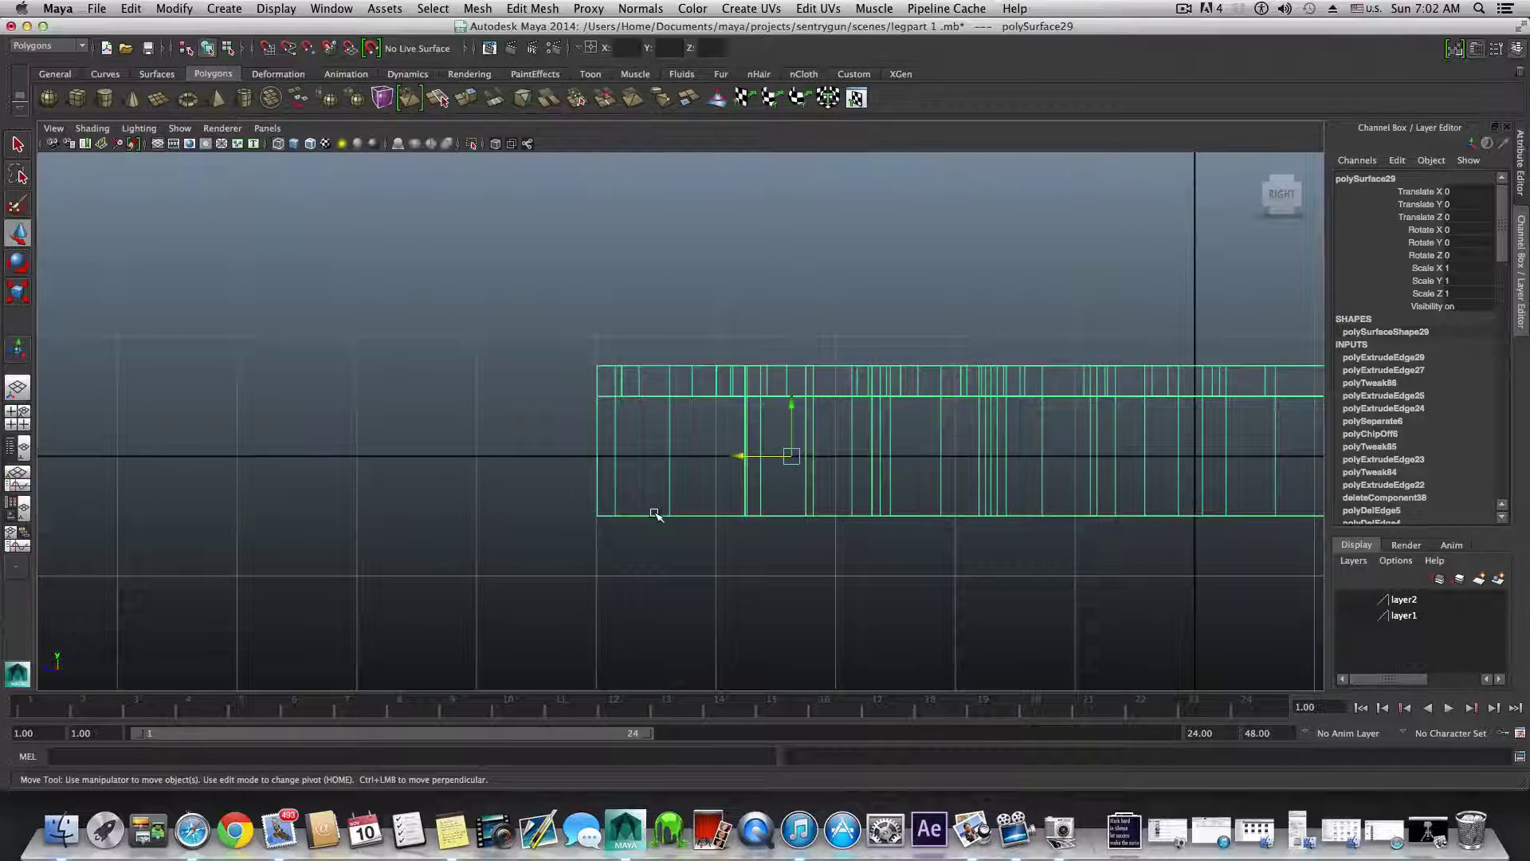
key(space)
right_click(853, 287)
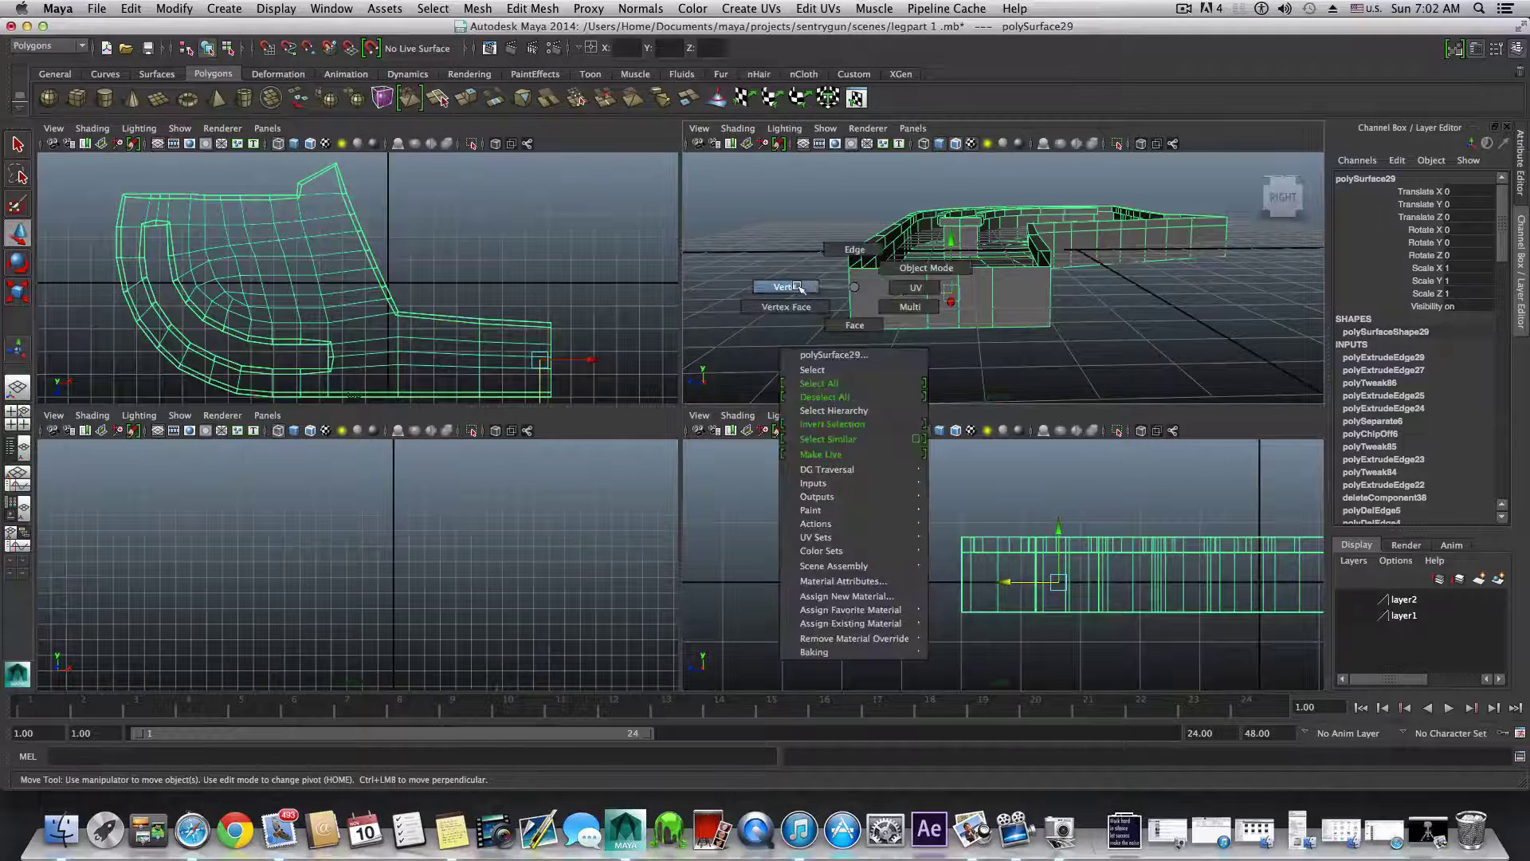
right_drag(799, 287, 854, 325)
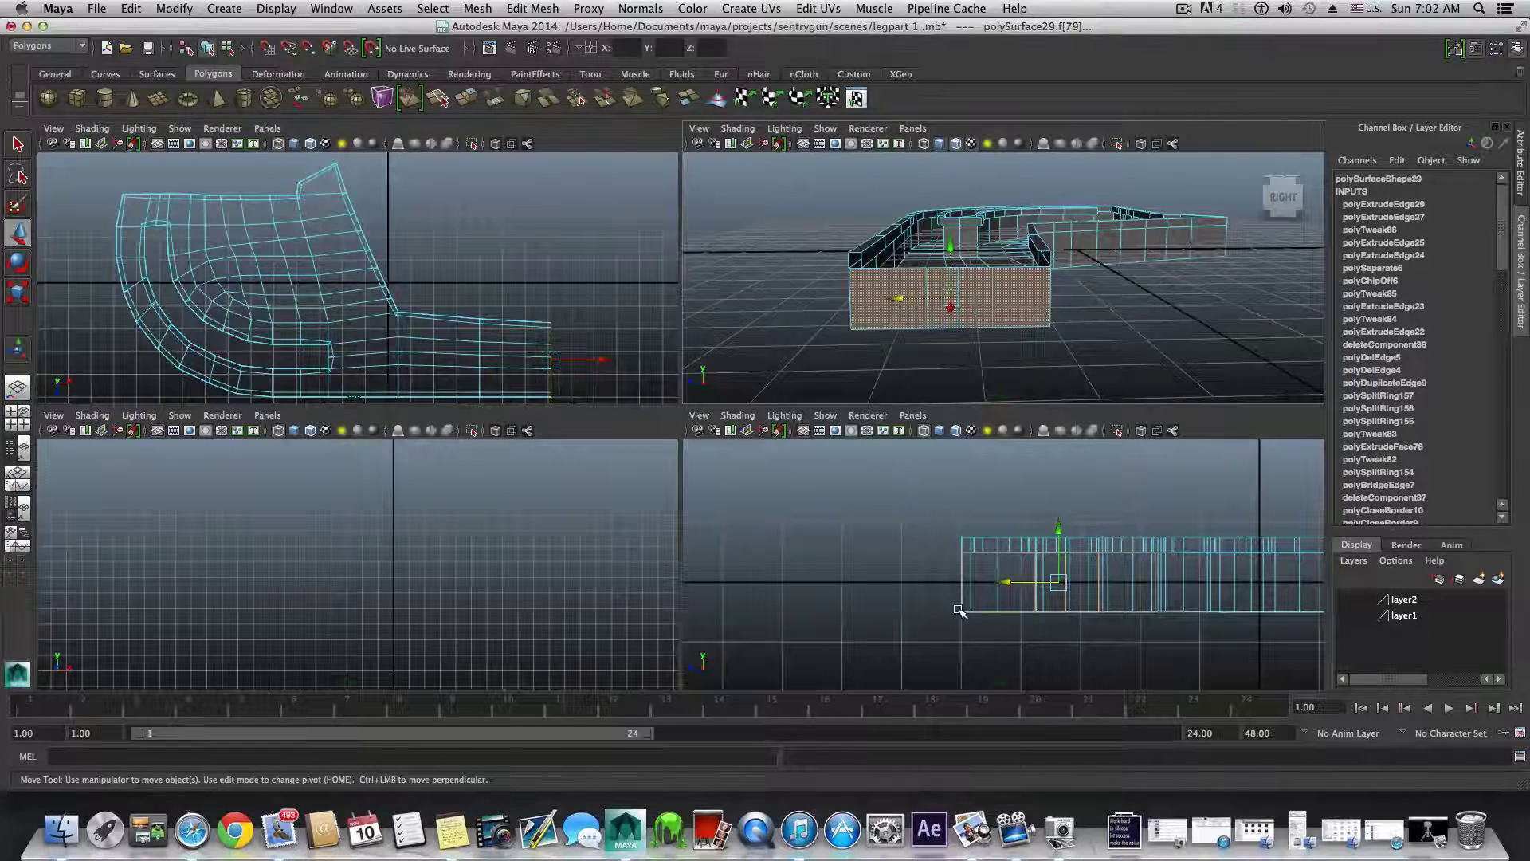
key(space)
scroll(834, 546, up, 2)
alt+middle_drag(854, 529, 755, 515)
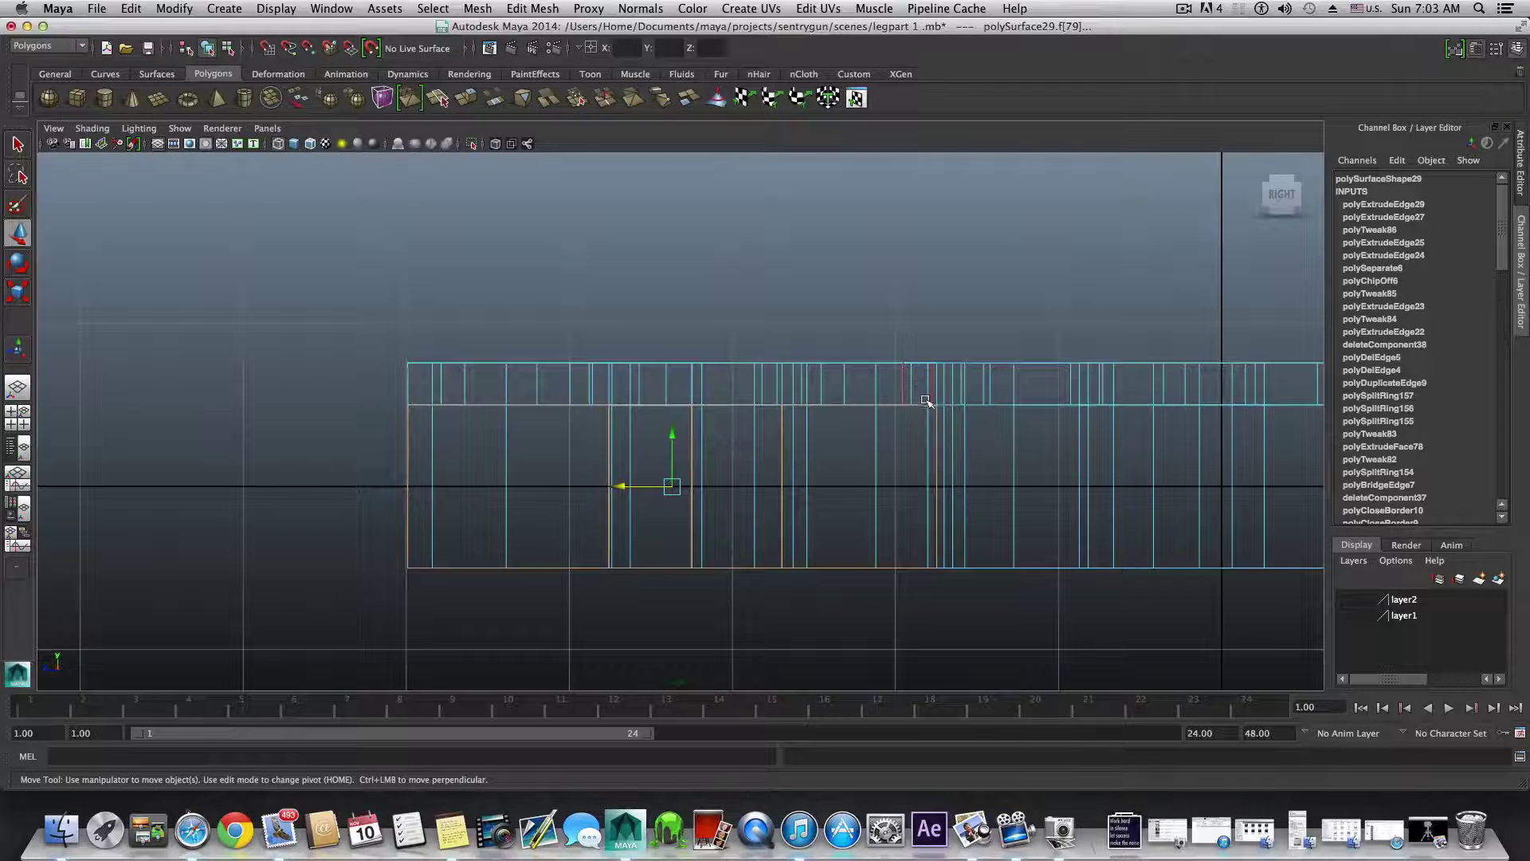
key(space)
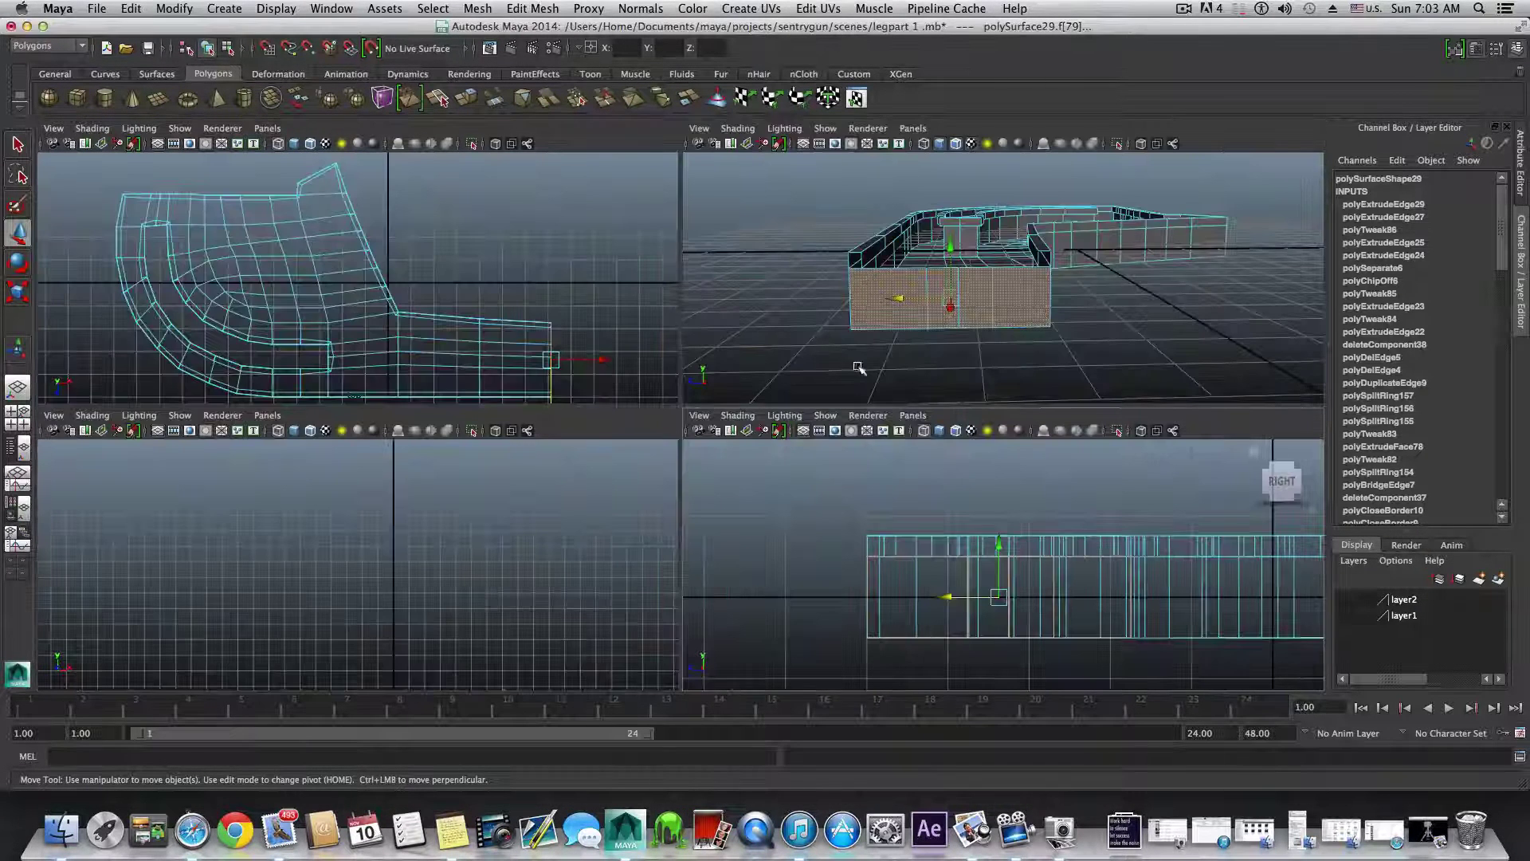
- Insert a vertical edge loop in the leg's end wall near the inner side wall, aligned with the lip's edge
alt+middle_drag(808, 396, 875, 335)
key(F8)
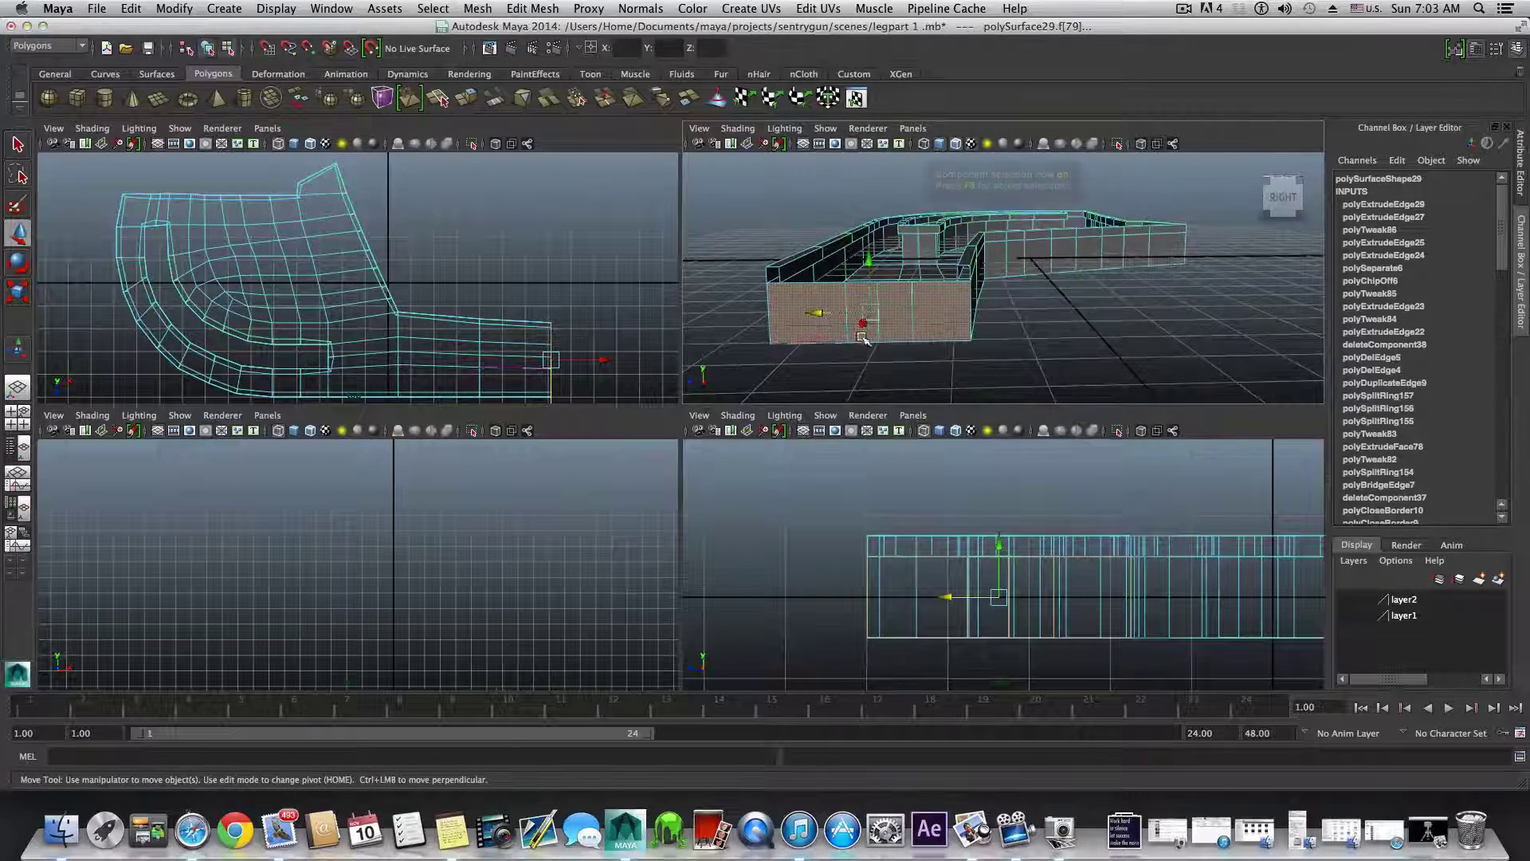
key(space)
alt+drag(667, 489, 672, 489)
shift+right_drag(597, 444, 519, 464)
alt+drag(625, 461, 788, 498)
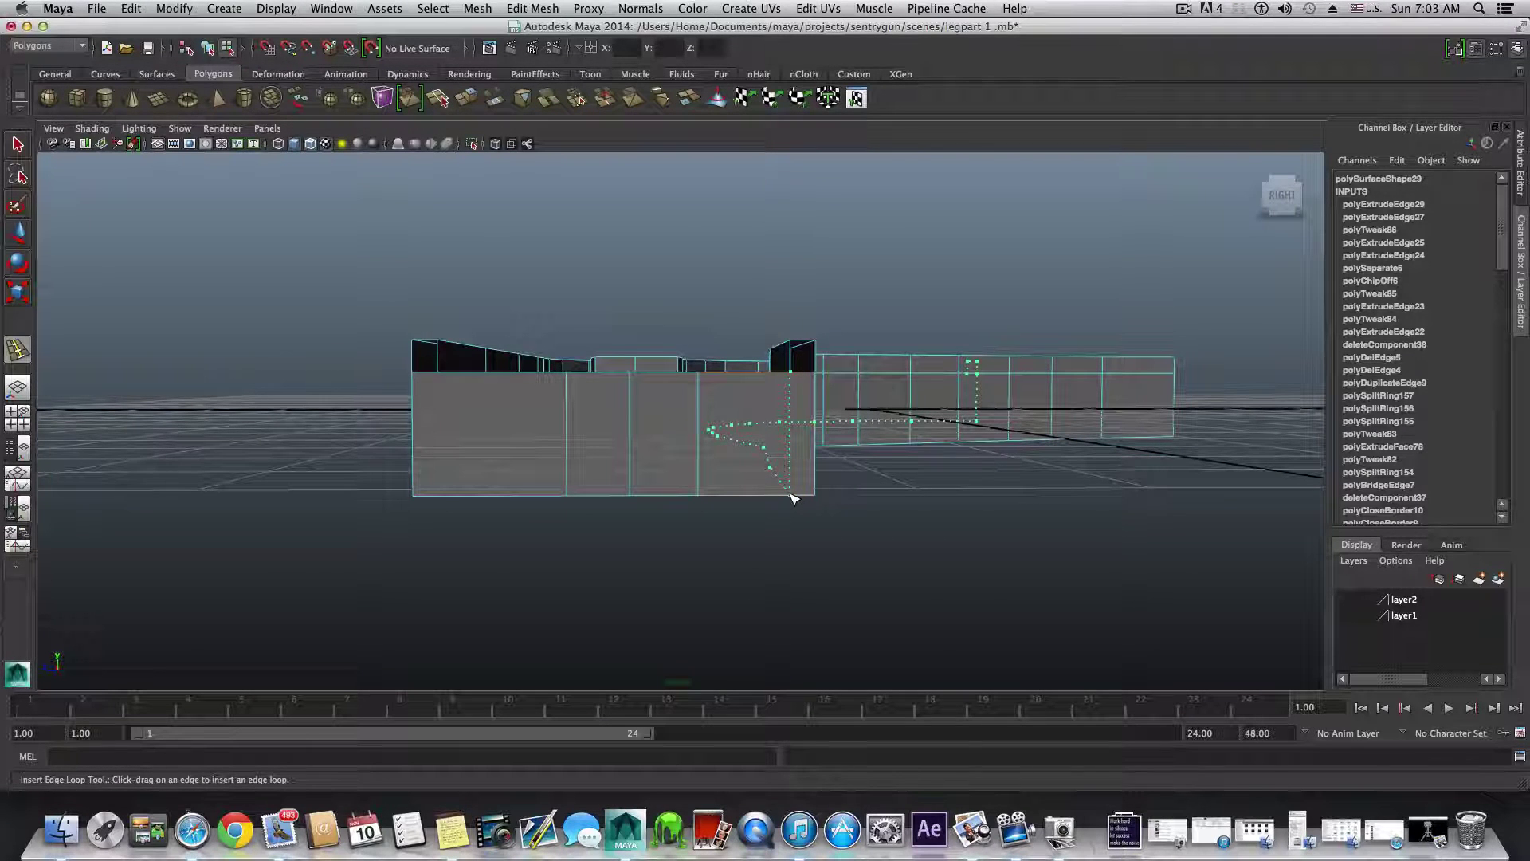
drag(793, 498, 788, 549)
- Insert a matching vertical edge loop near the opposite, outer end of the leg's end wall
alt+middle_drag(486, 519, 623, 512)
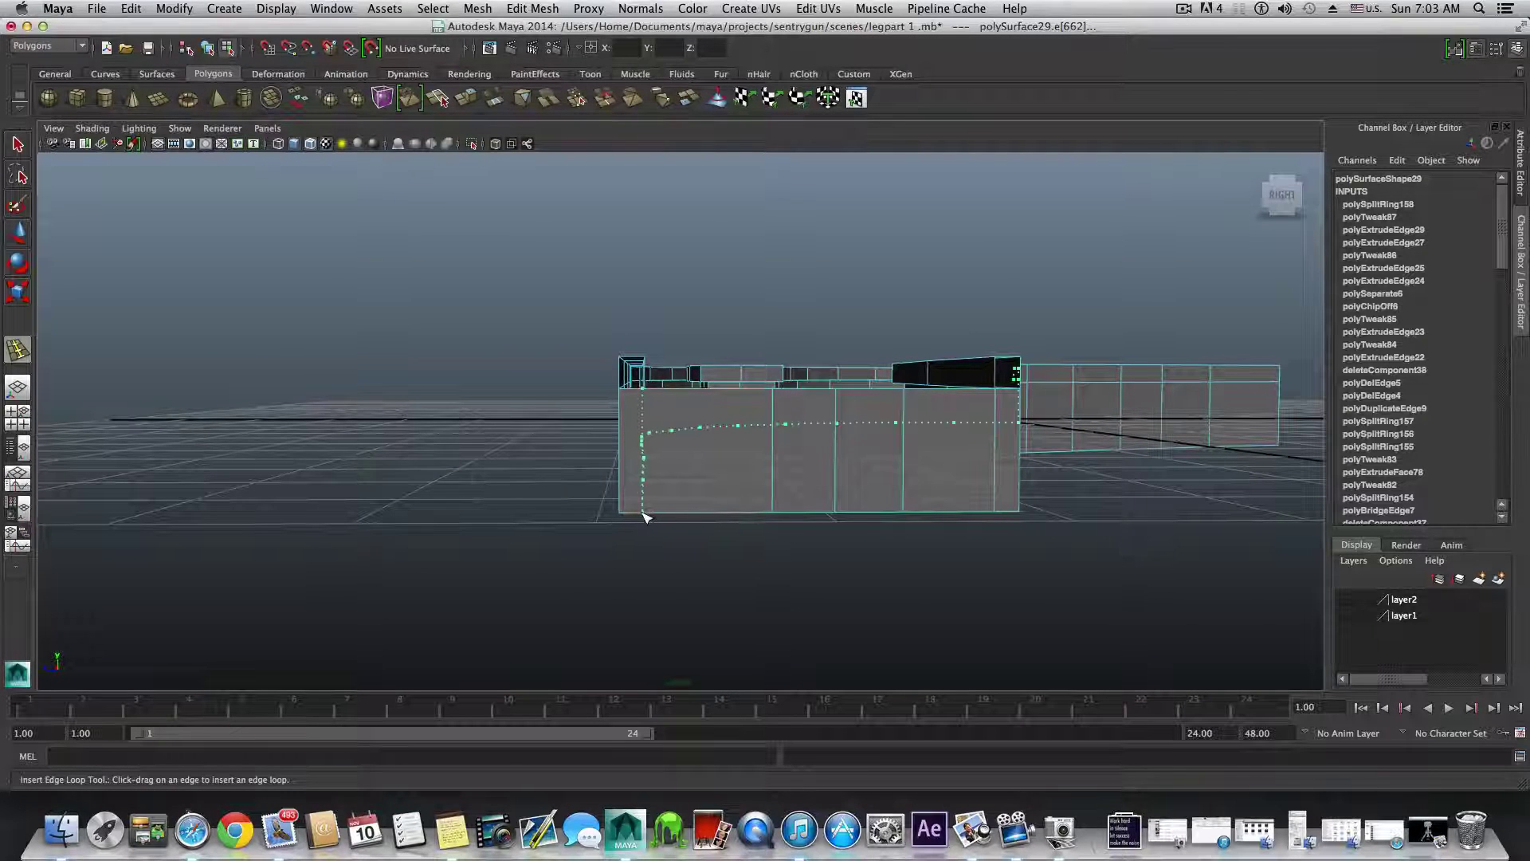
drag(645, 515, 645, 515)
alt+drag(643, 454, 641, 473)
key(z)
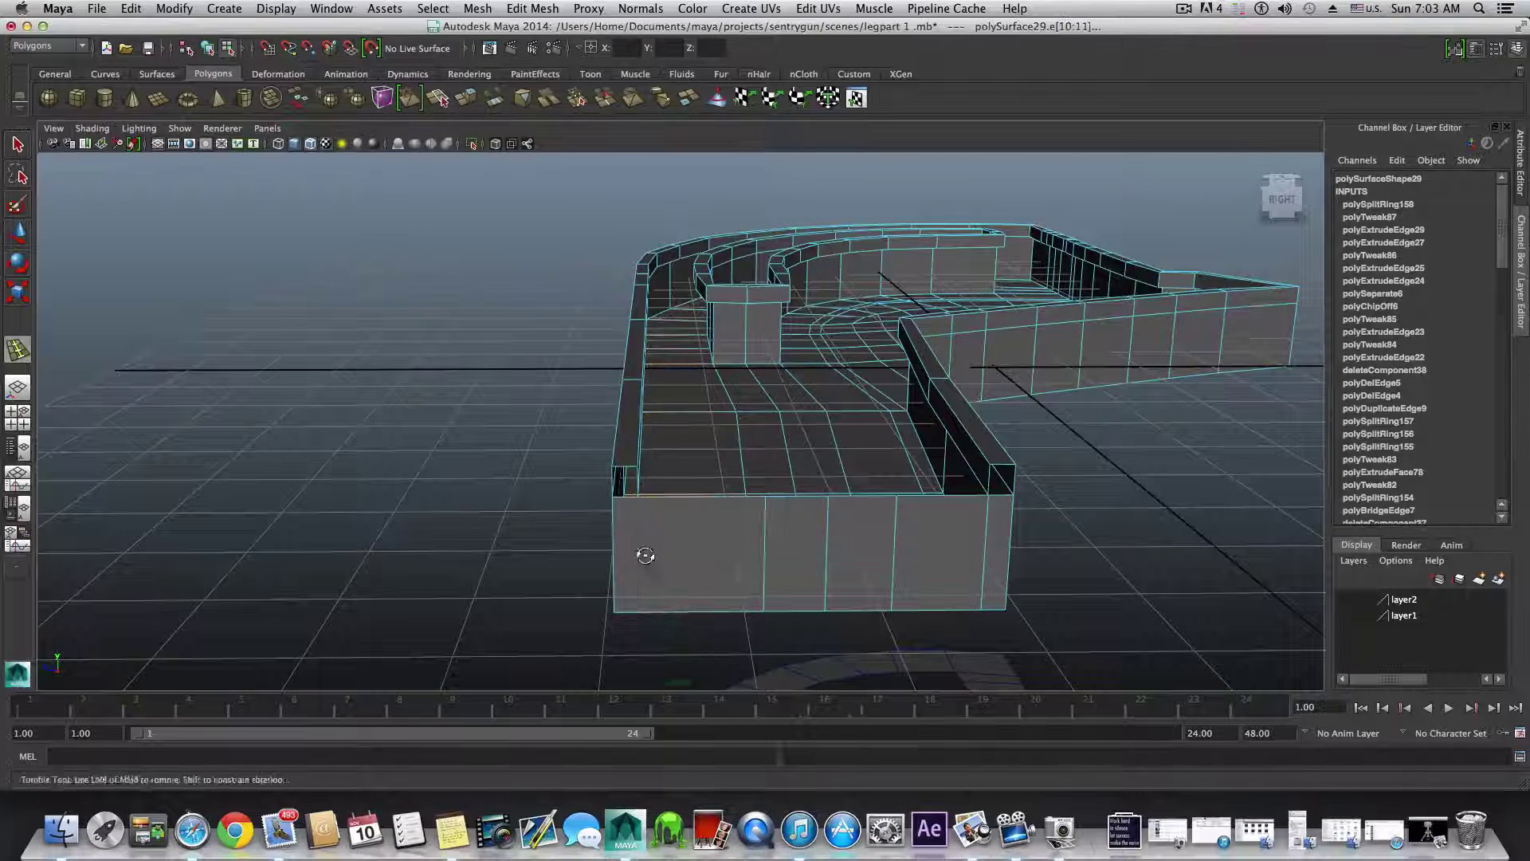
alt+drag(638, 547, 728, 537)
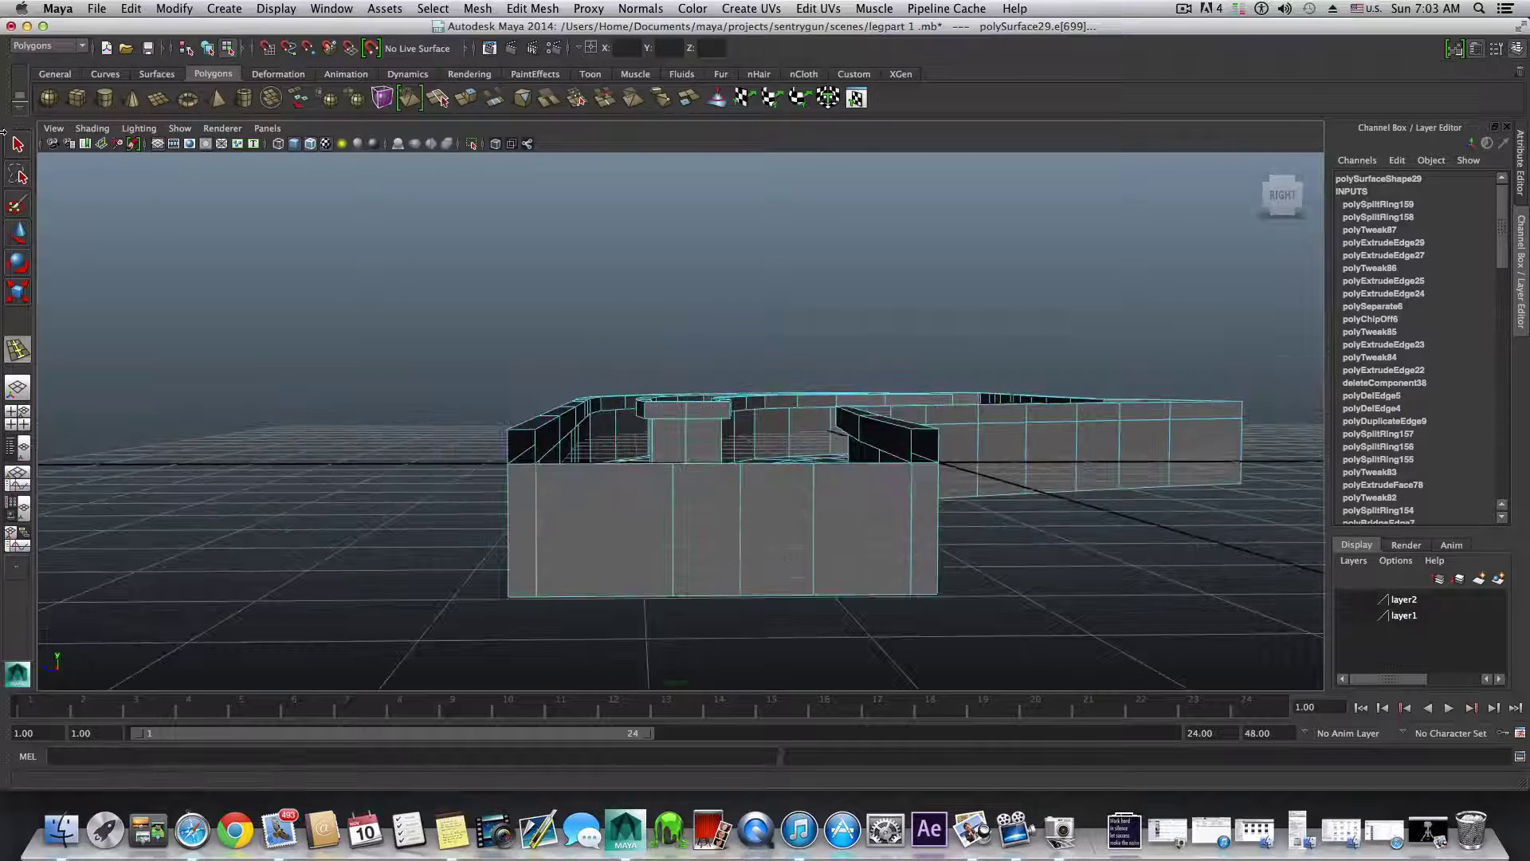
- Merge the overlapping vertices where the first new edge loop meets the lip corner at the end wall's top edge
click(16, 145)
right_drag(734, 448, 669, 440)
click(912, 469)
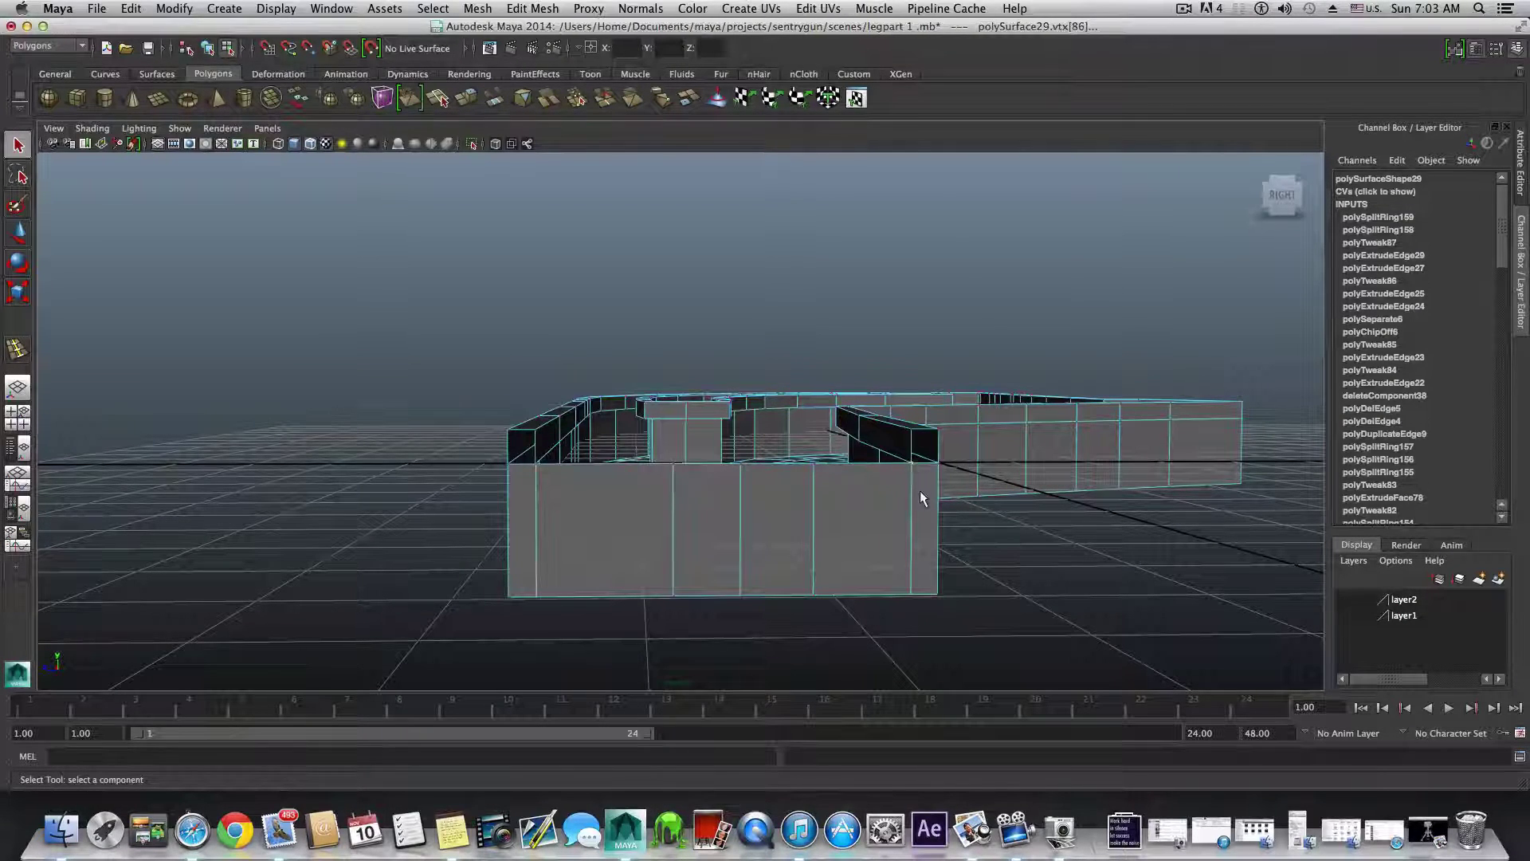
alt+drag(919, 490, 972, 506)
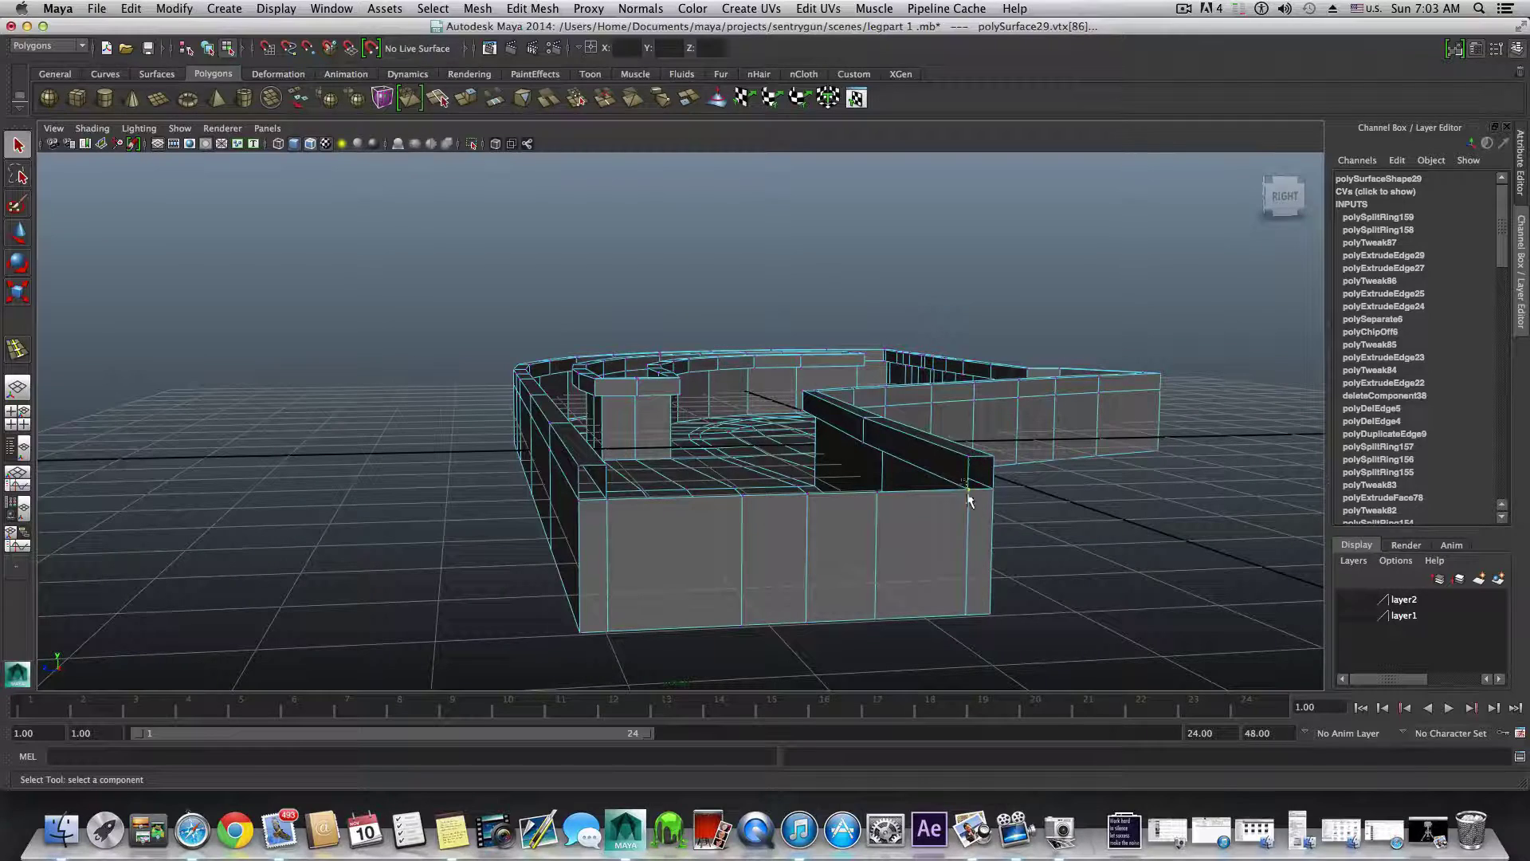
click(968, 491)
click(510, 8)
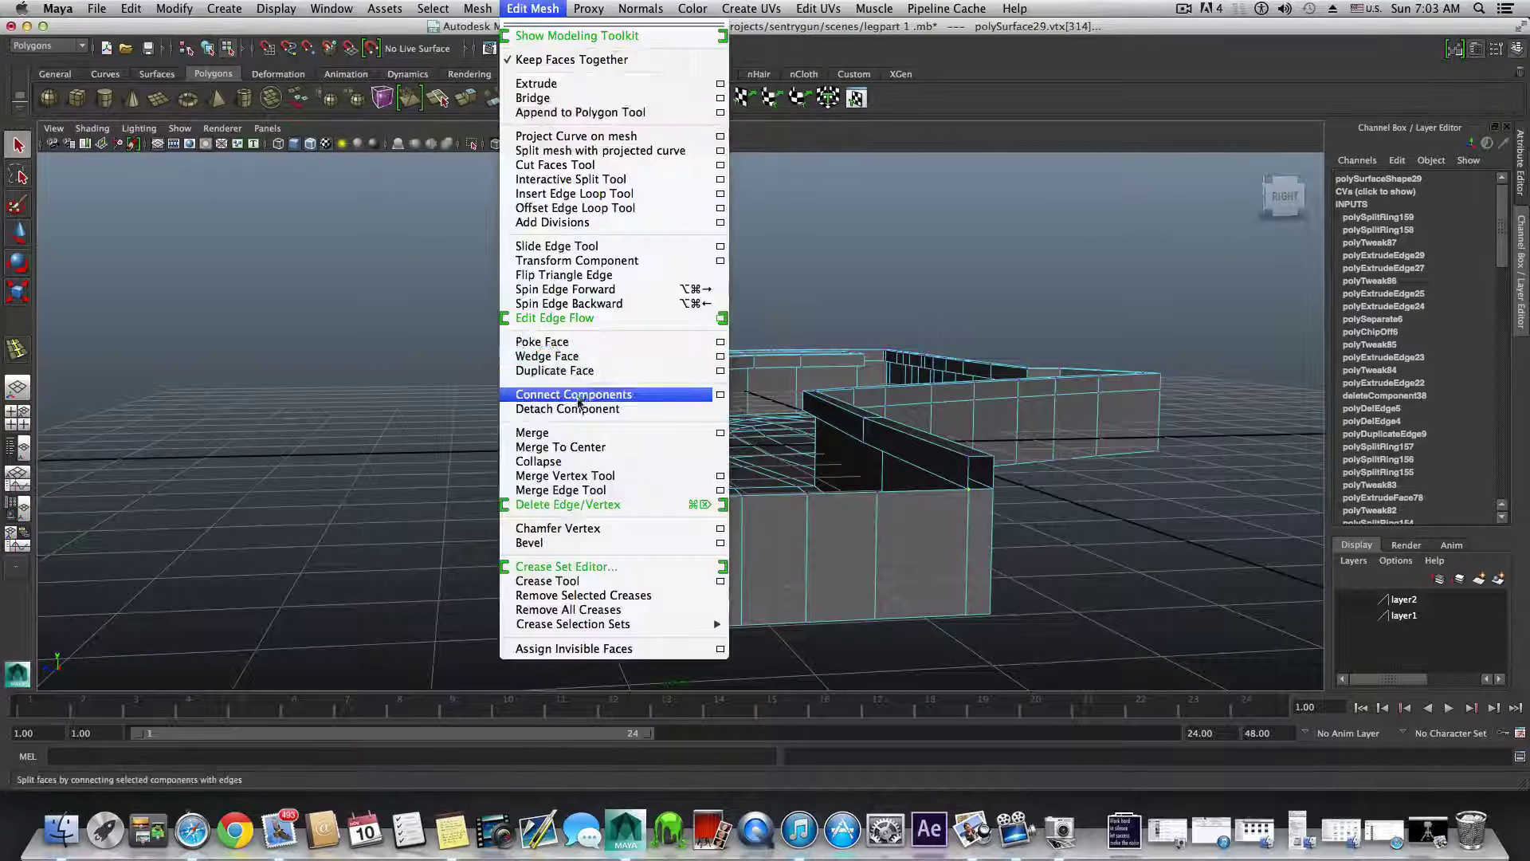
click(569, 432)
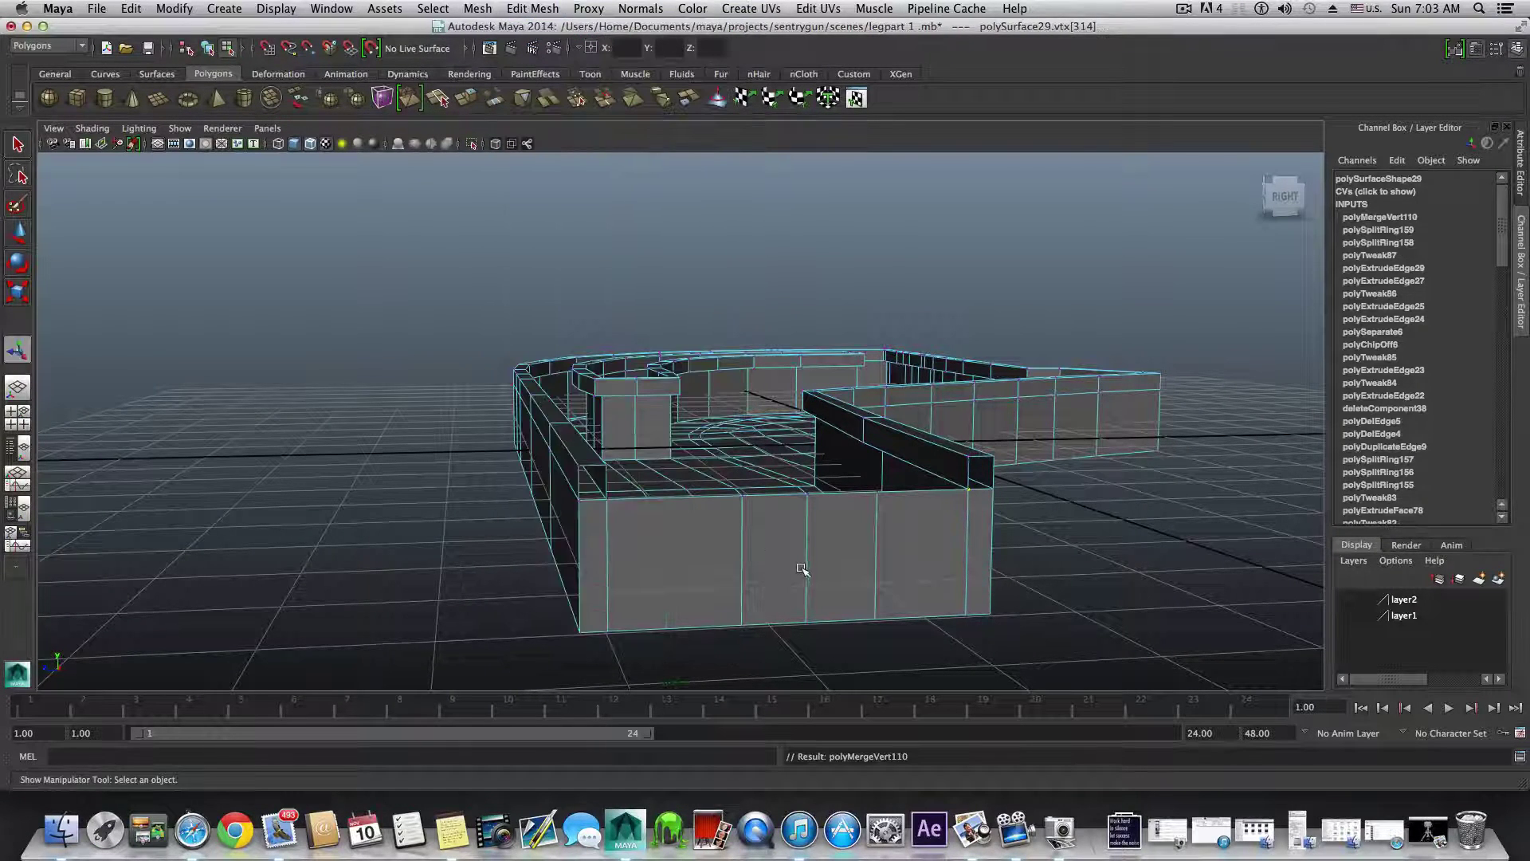
- Merge the overlapping vertices at the opposite lip corner on the end wall's top edge
alt+drag(793, 572, 617, 564)
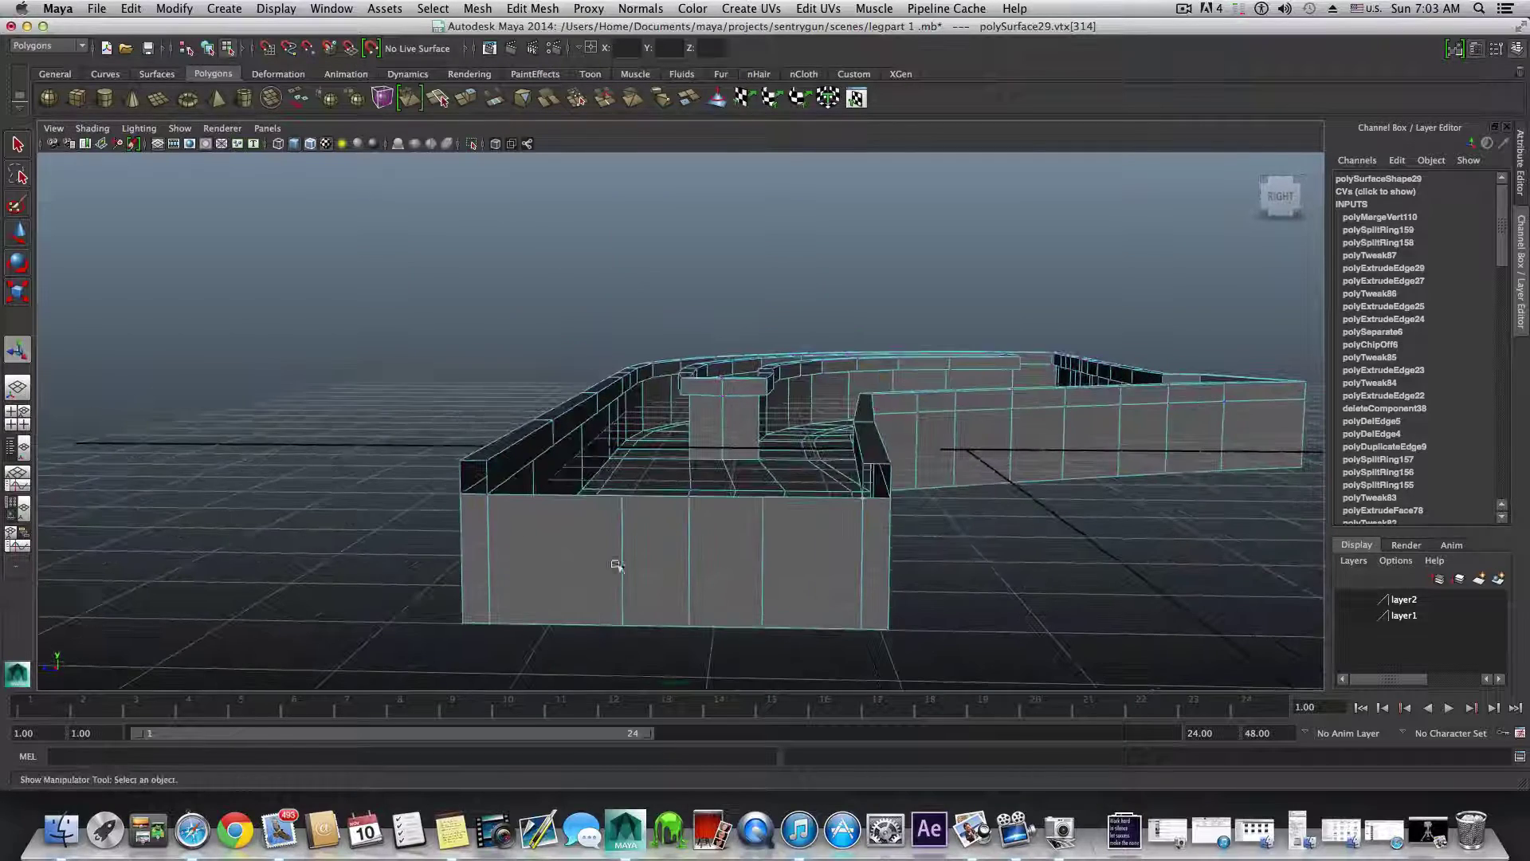
drag(494, 505, 480, 486)
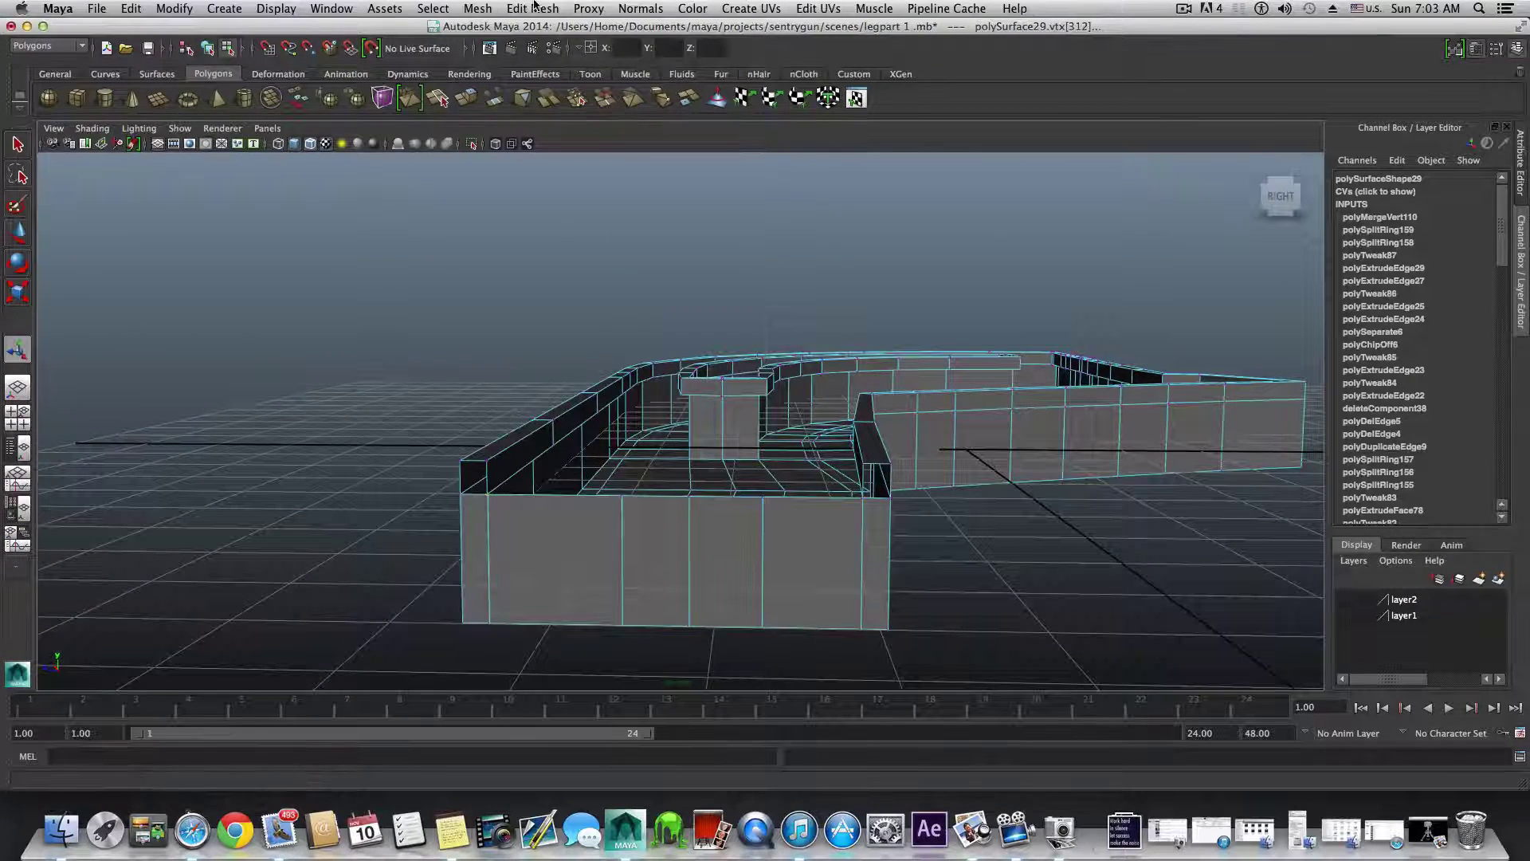
click(533, 8)
click(579, 433)
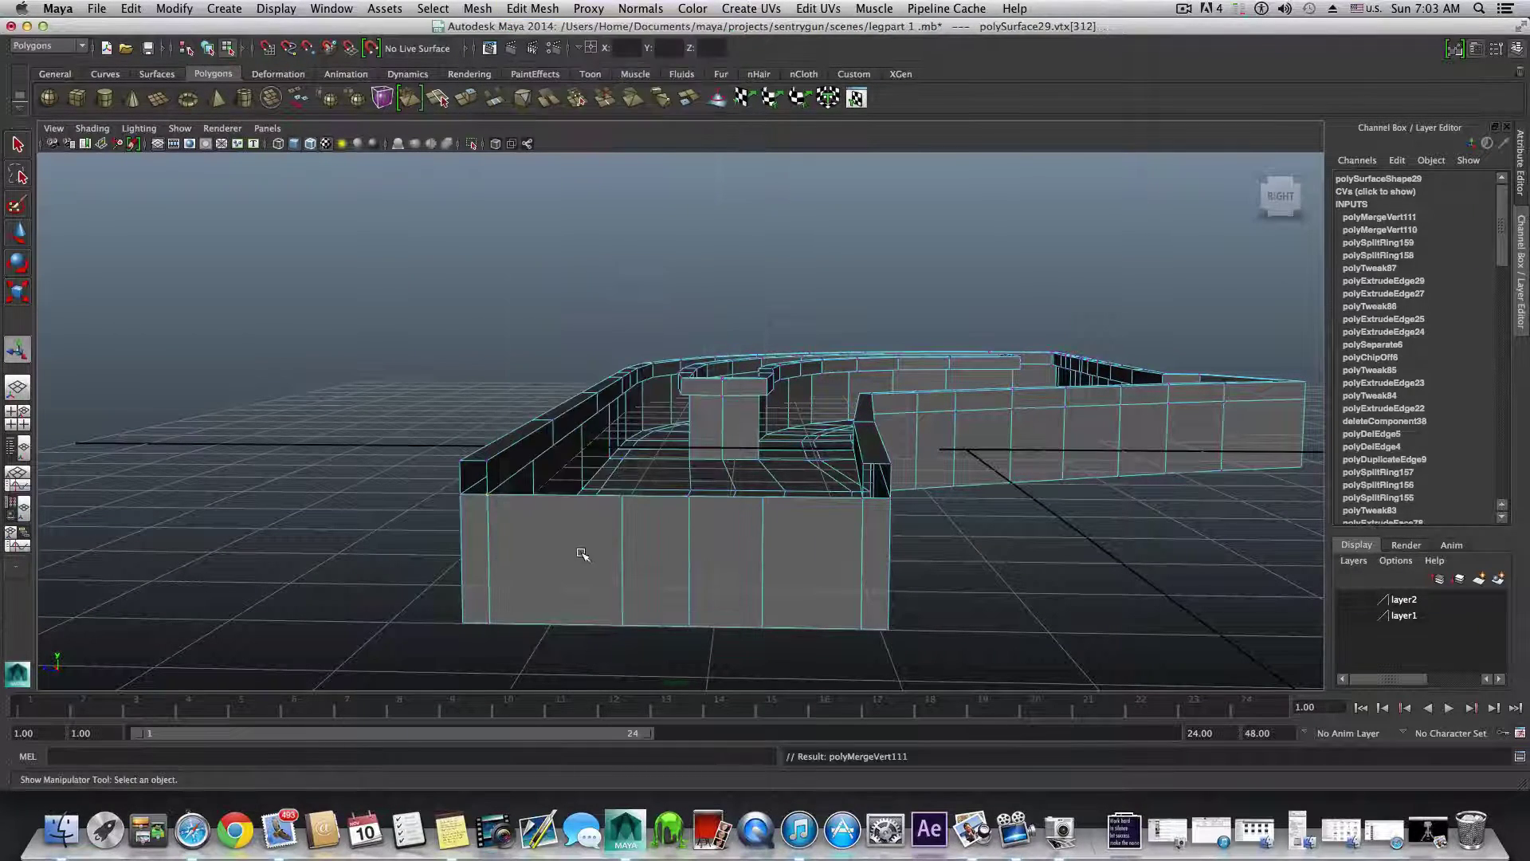
- Try to fill the opening of the wall piece from its selected inner border edge, then undo the fill
mouse_move(581, 553)
alt+mouse_down()
mouse_move(584, 588)
mouse_move(599, 555)
alt+mouse_up()
right_drag(612, 544, 563, 483)
click(533, 483)
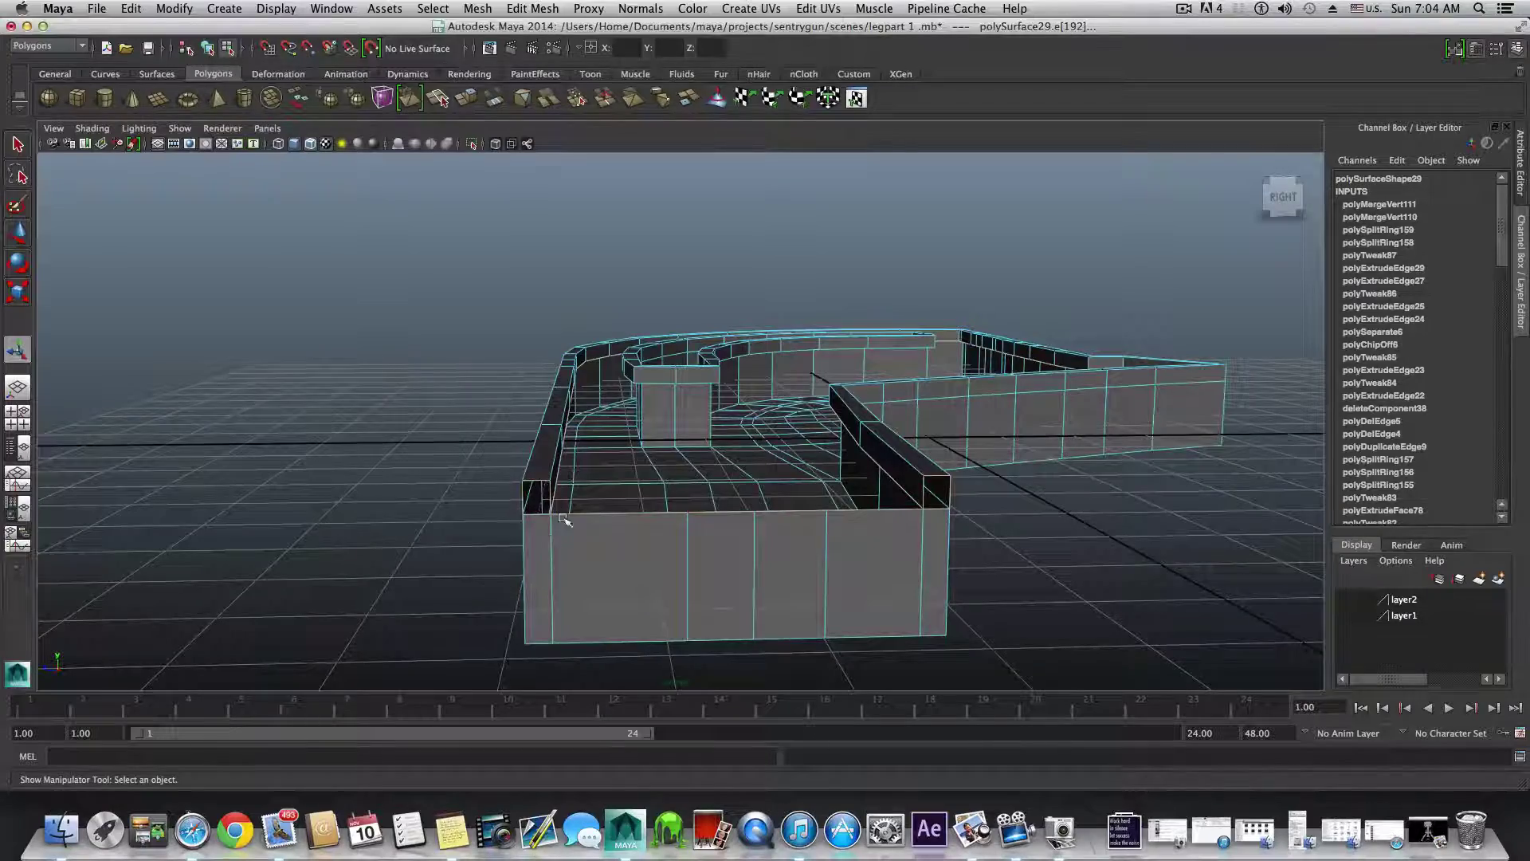
alt+drag(587, 548, 569, 553)
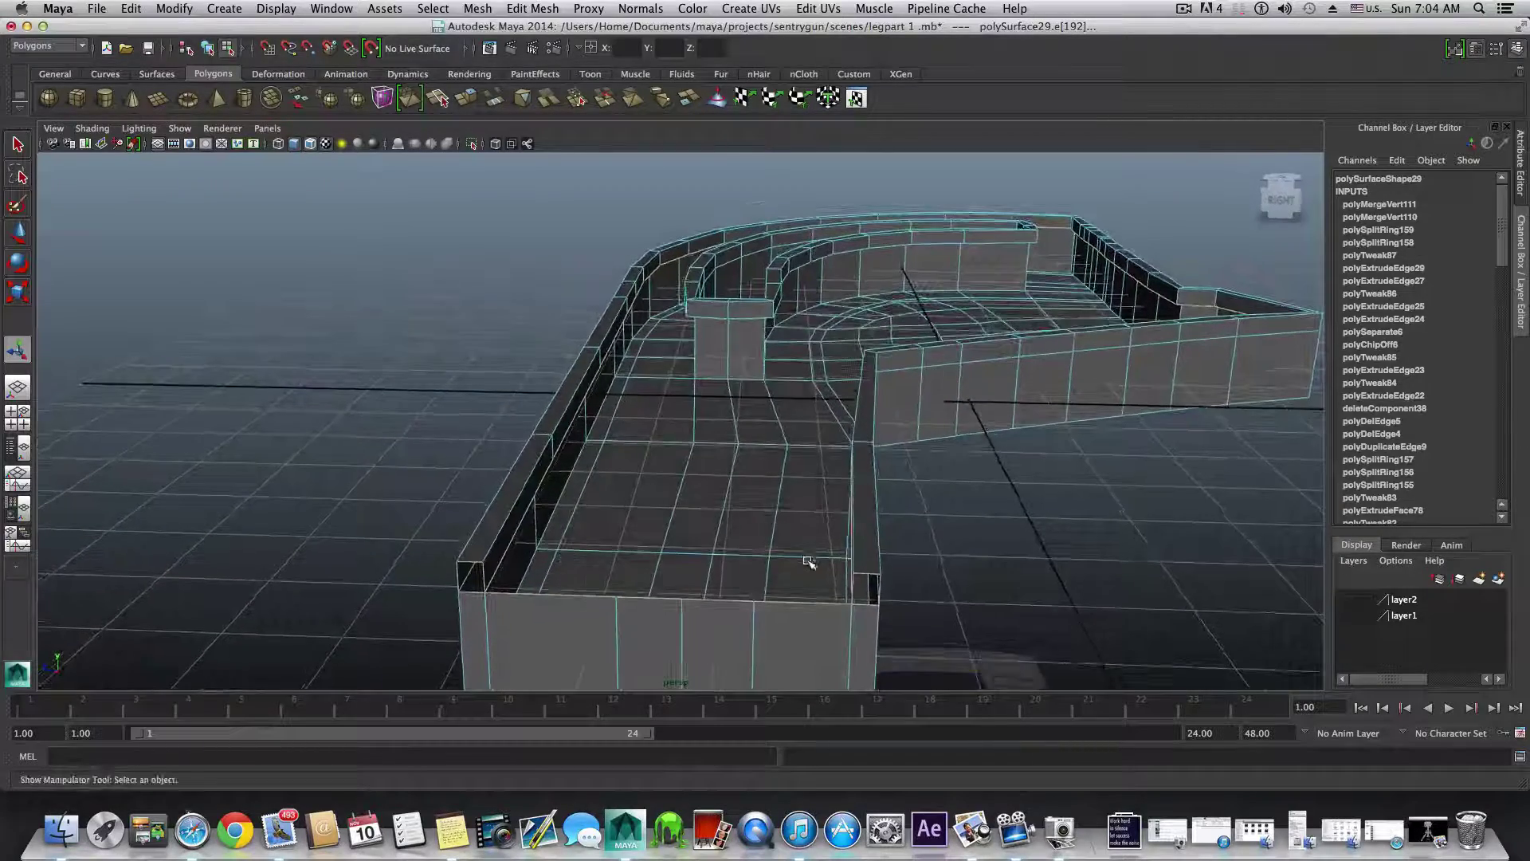
alt+drag(809, 562, 827, 532)
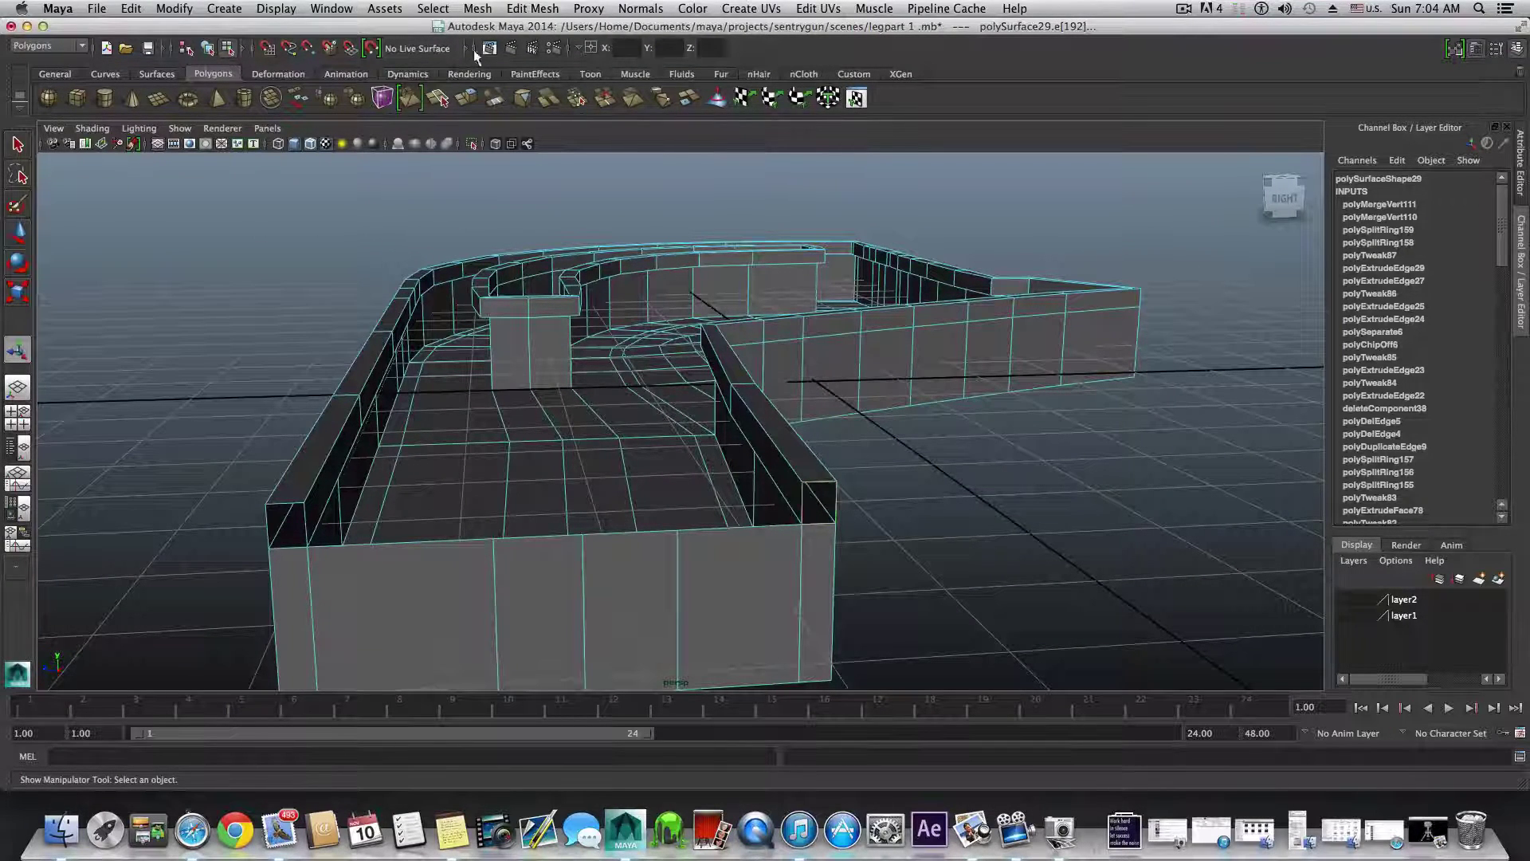
click(478, 8)
click(513, 298)
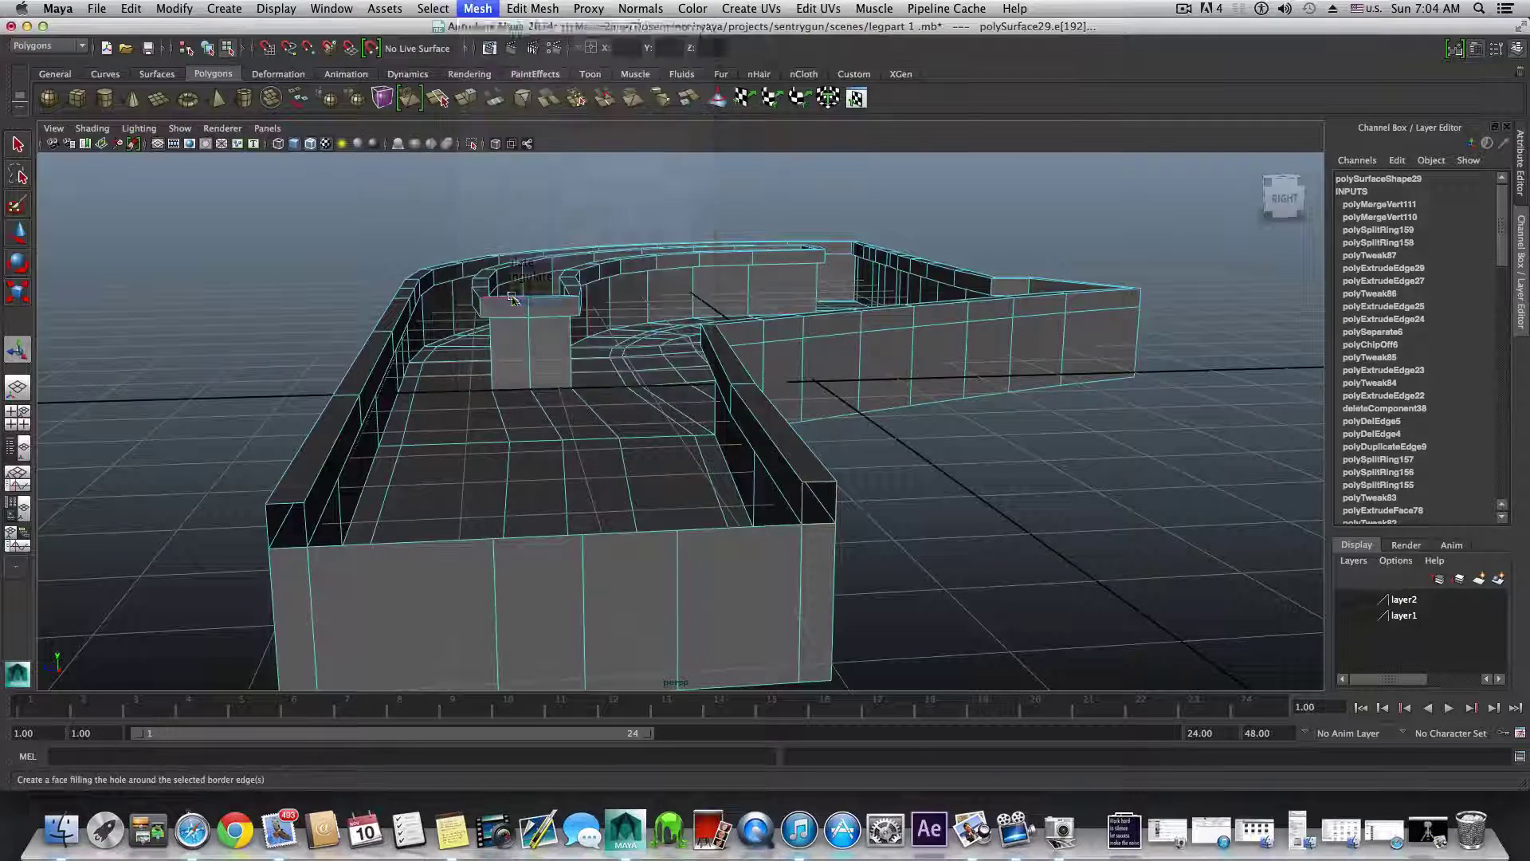
key(ctrl+z)
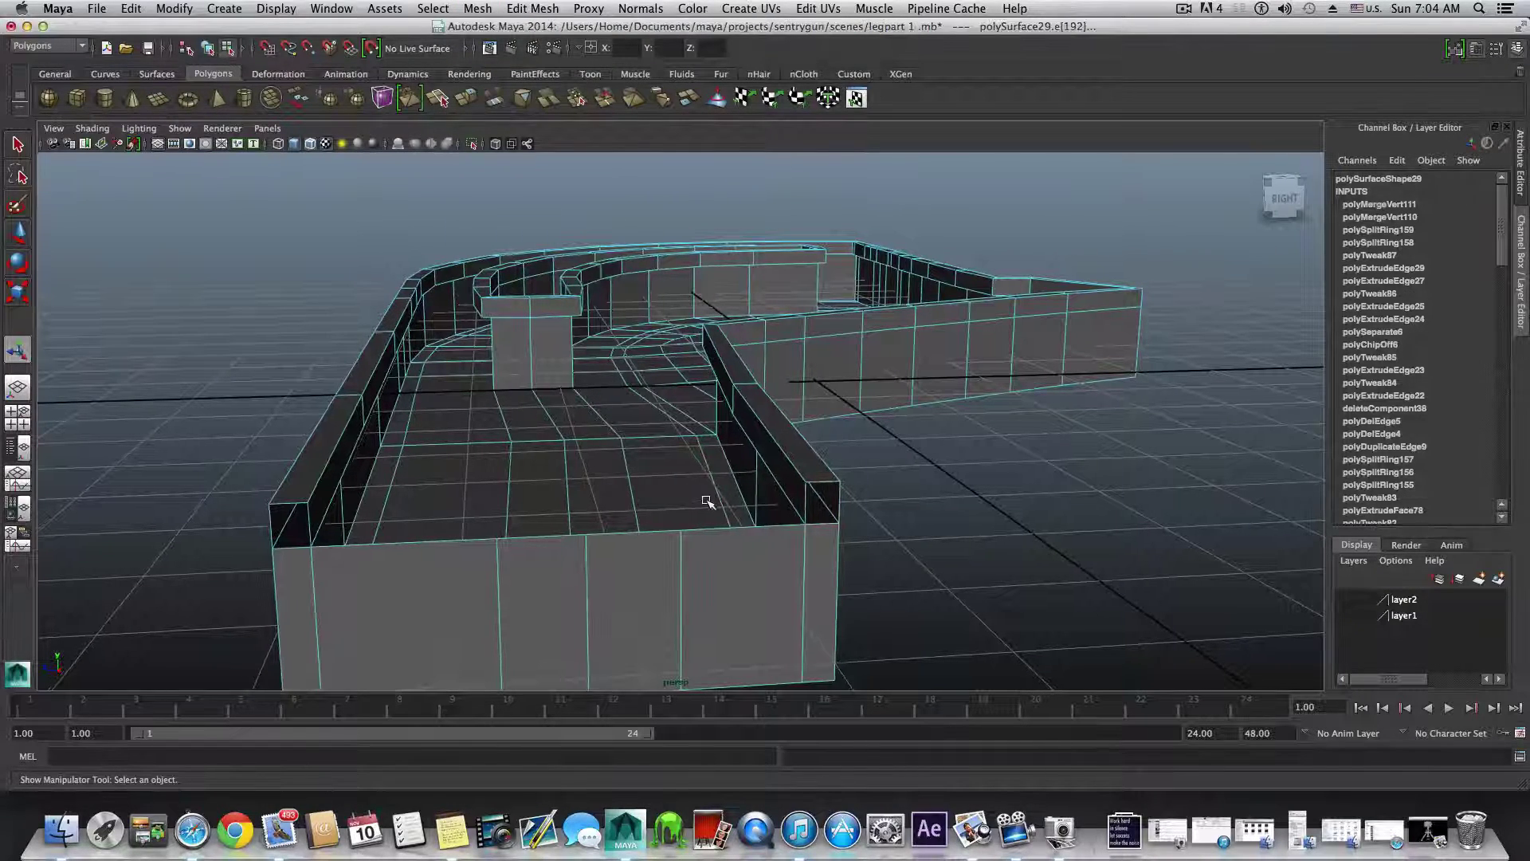
- Select the separate flat leg surface beneath the walls and raise it above them to Translate Y 1.916
key(f)
alt+drag(738, 494, 447, 486)
alt+right_drag(447, 485, 782, 547)
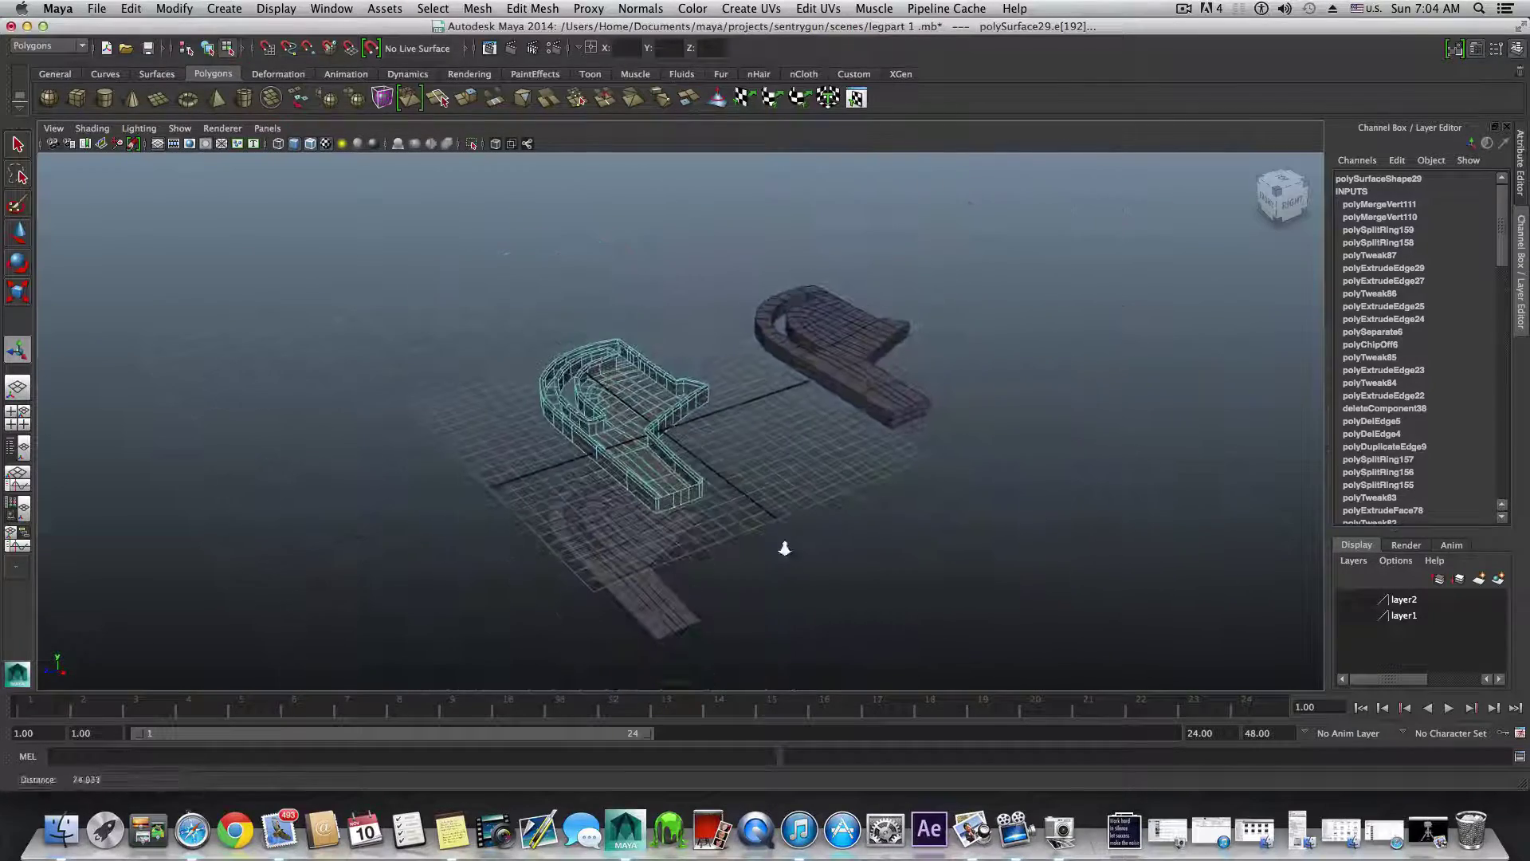
key(F8)
key(F8)
key(F8)
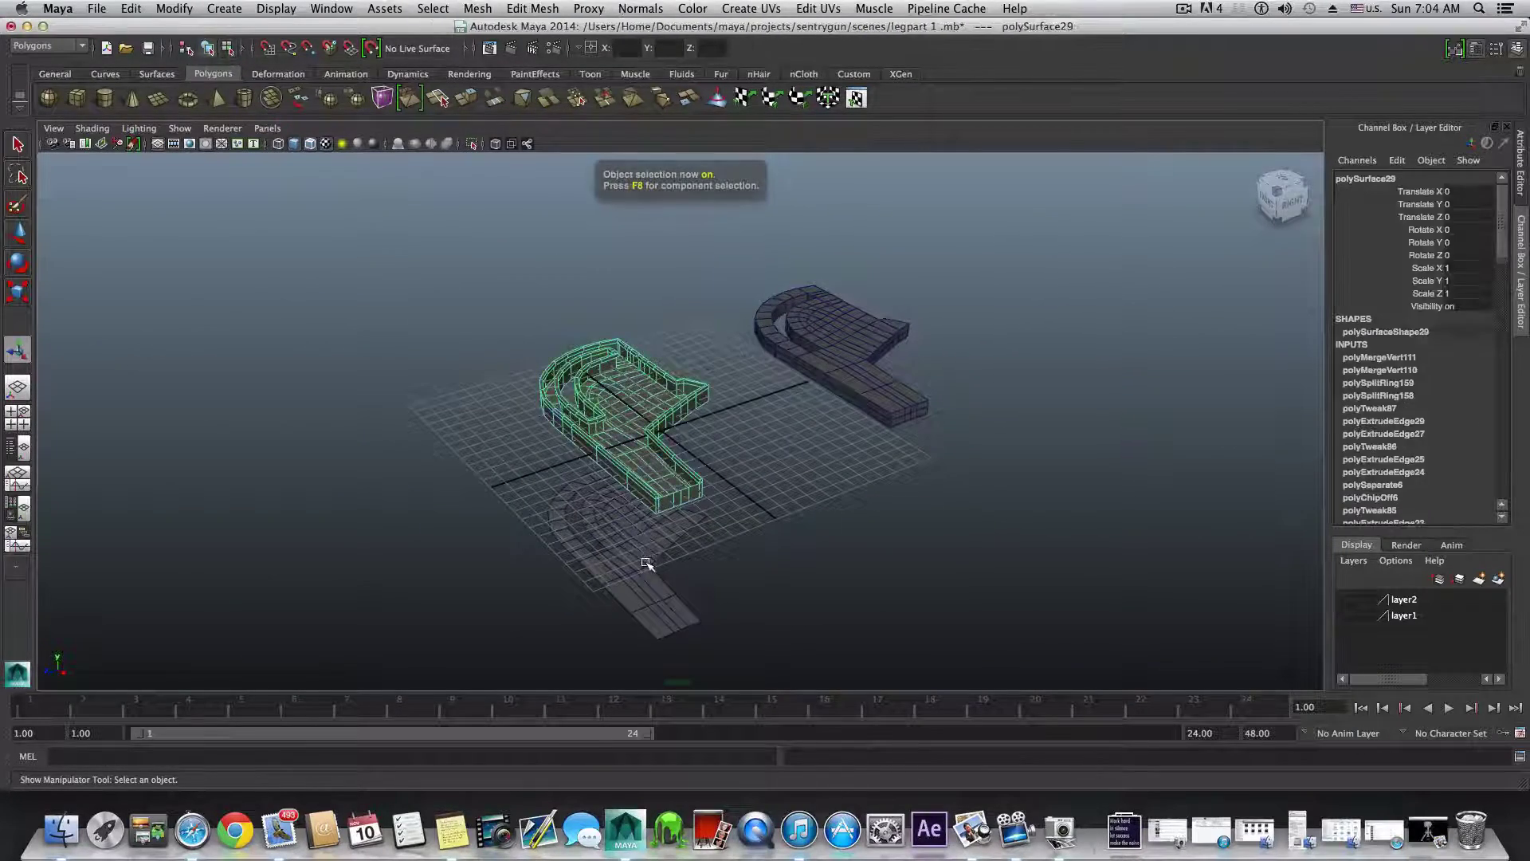
click(651, 562)
key(w)
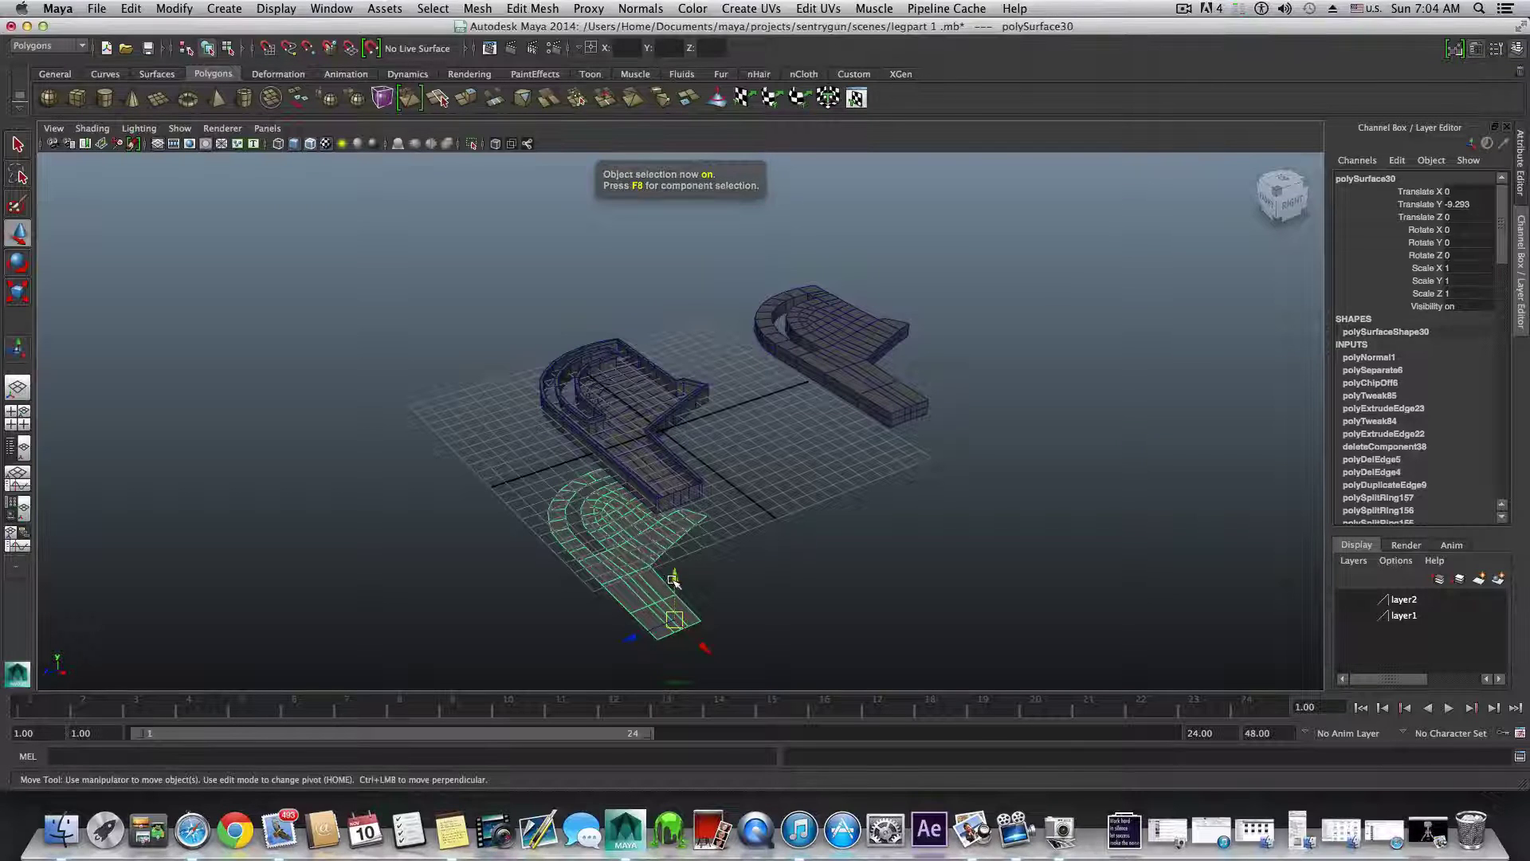
drag(673, 581, 659, 399)
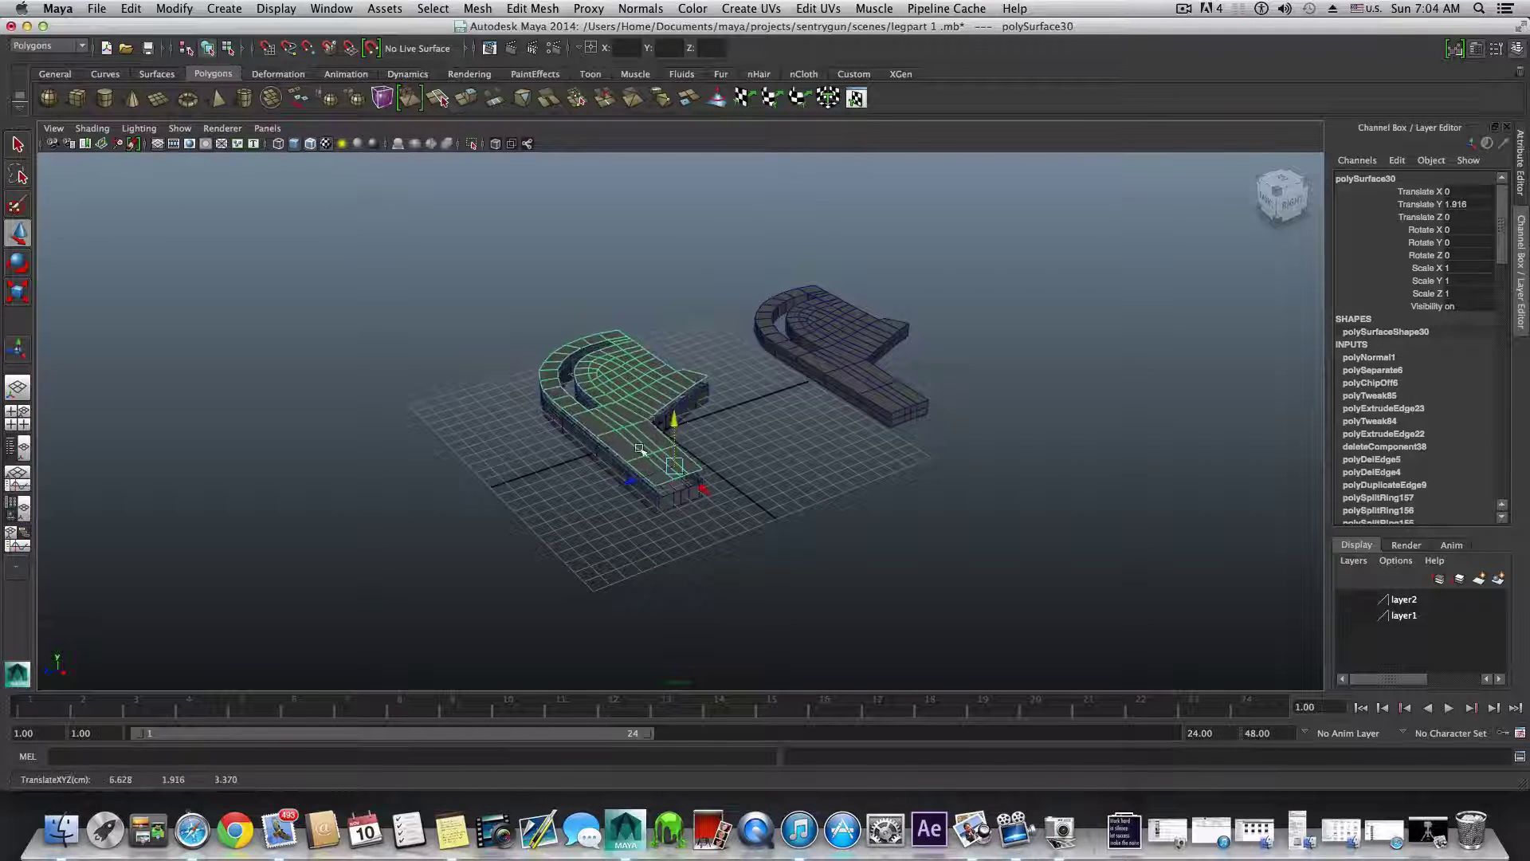
- Lower the flat surface inside the surrounding walls to Translate Y 0.671 and check its fit around the slot
alt+right_drag(658, 398, 970, 598)
alt+drag(971, 597, 687, 454)
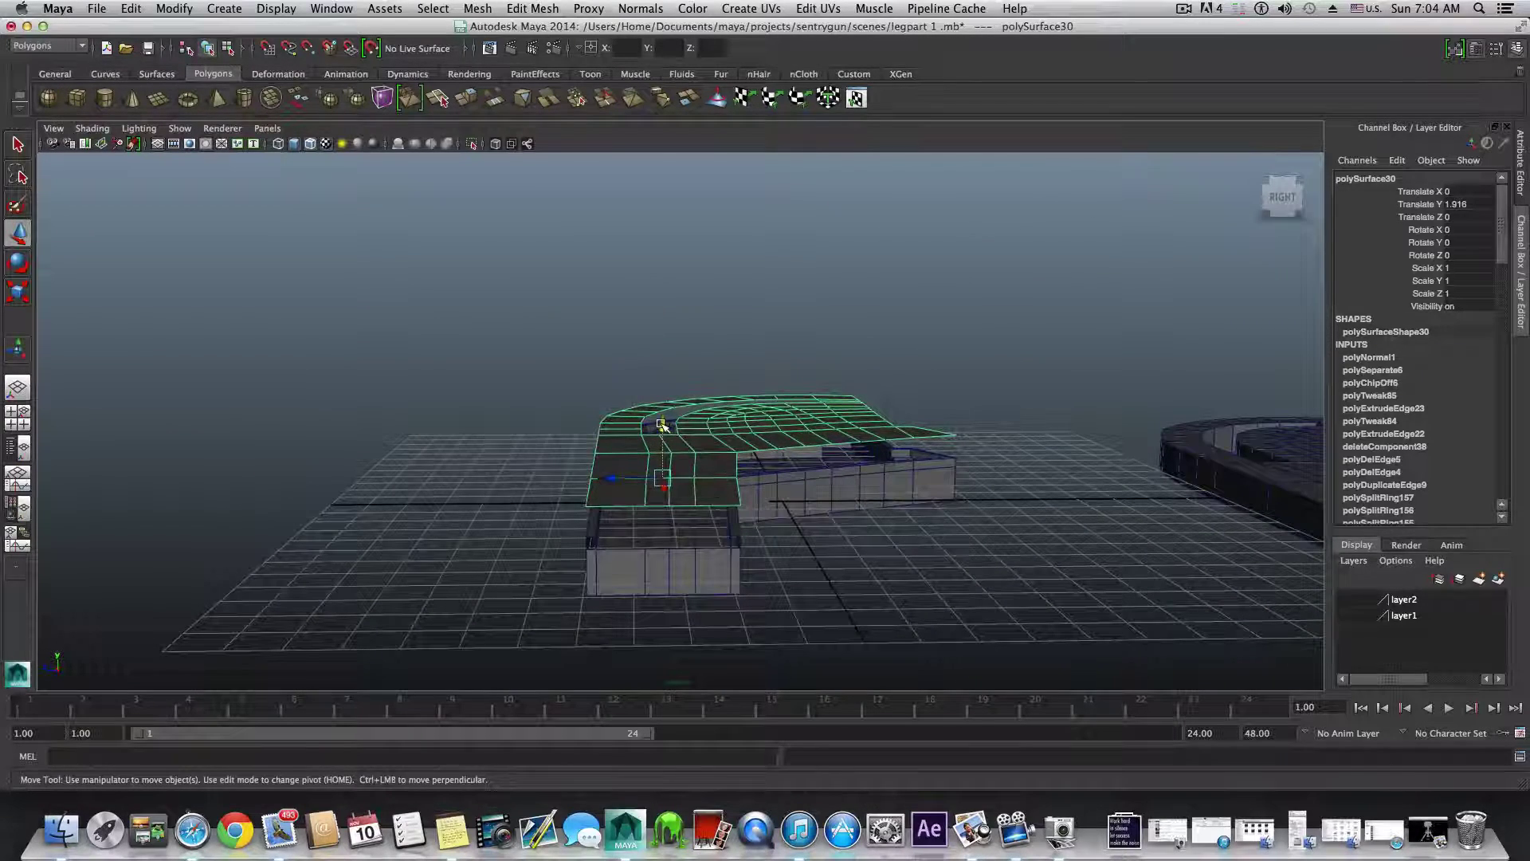
key(ctrl+z)
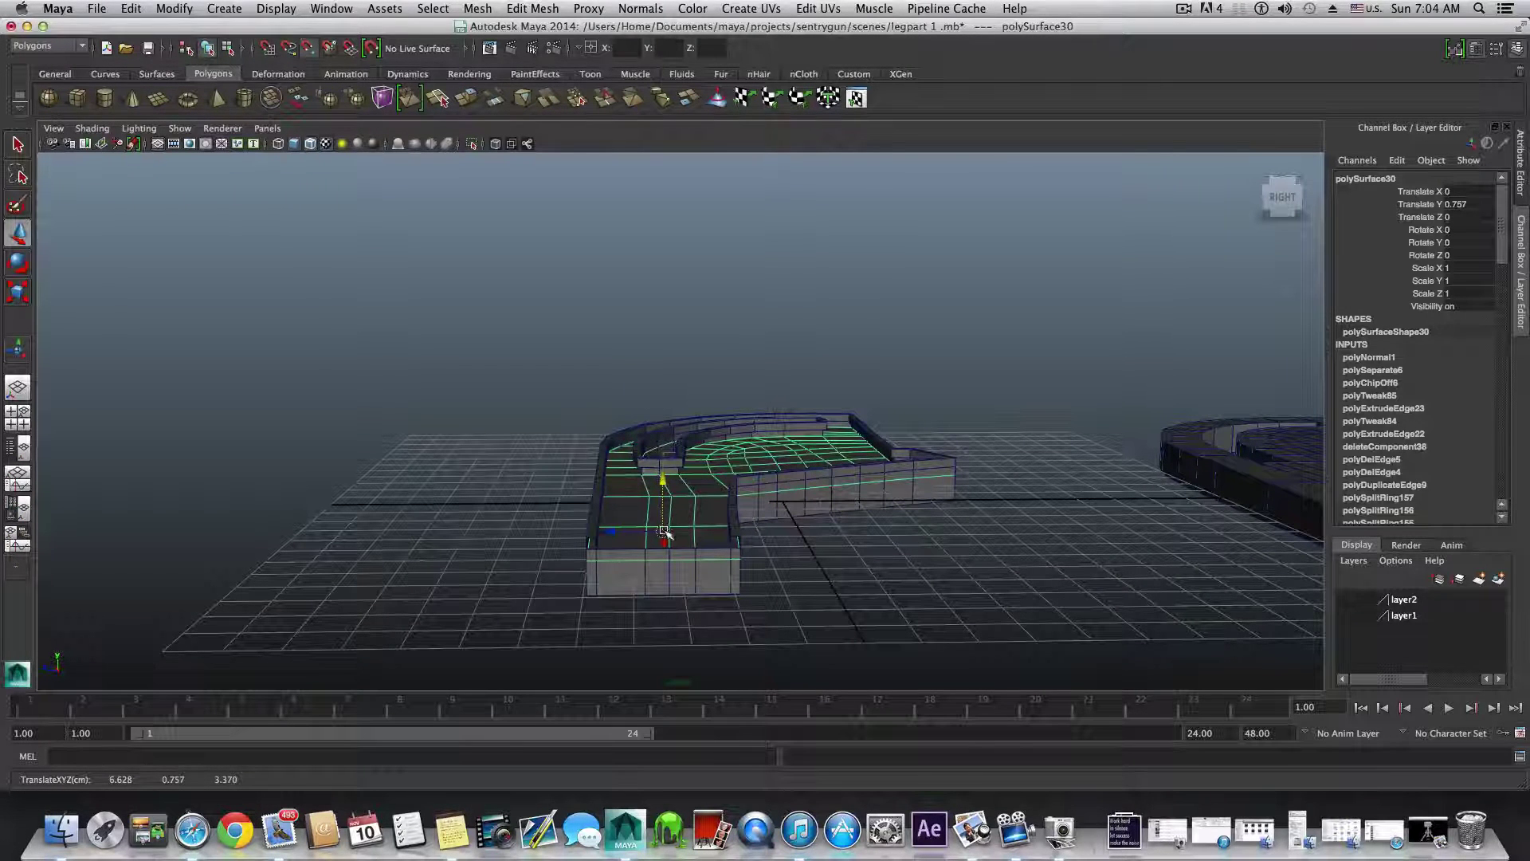
mouse_move(661, 563)
alt+mouse_down()
mouse_move(745, 606)
mouse_move(731, 574)
mouse_move(681, 547)
alt+mouse_up()
drag(692, 477, 852, 530)
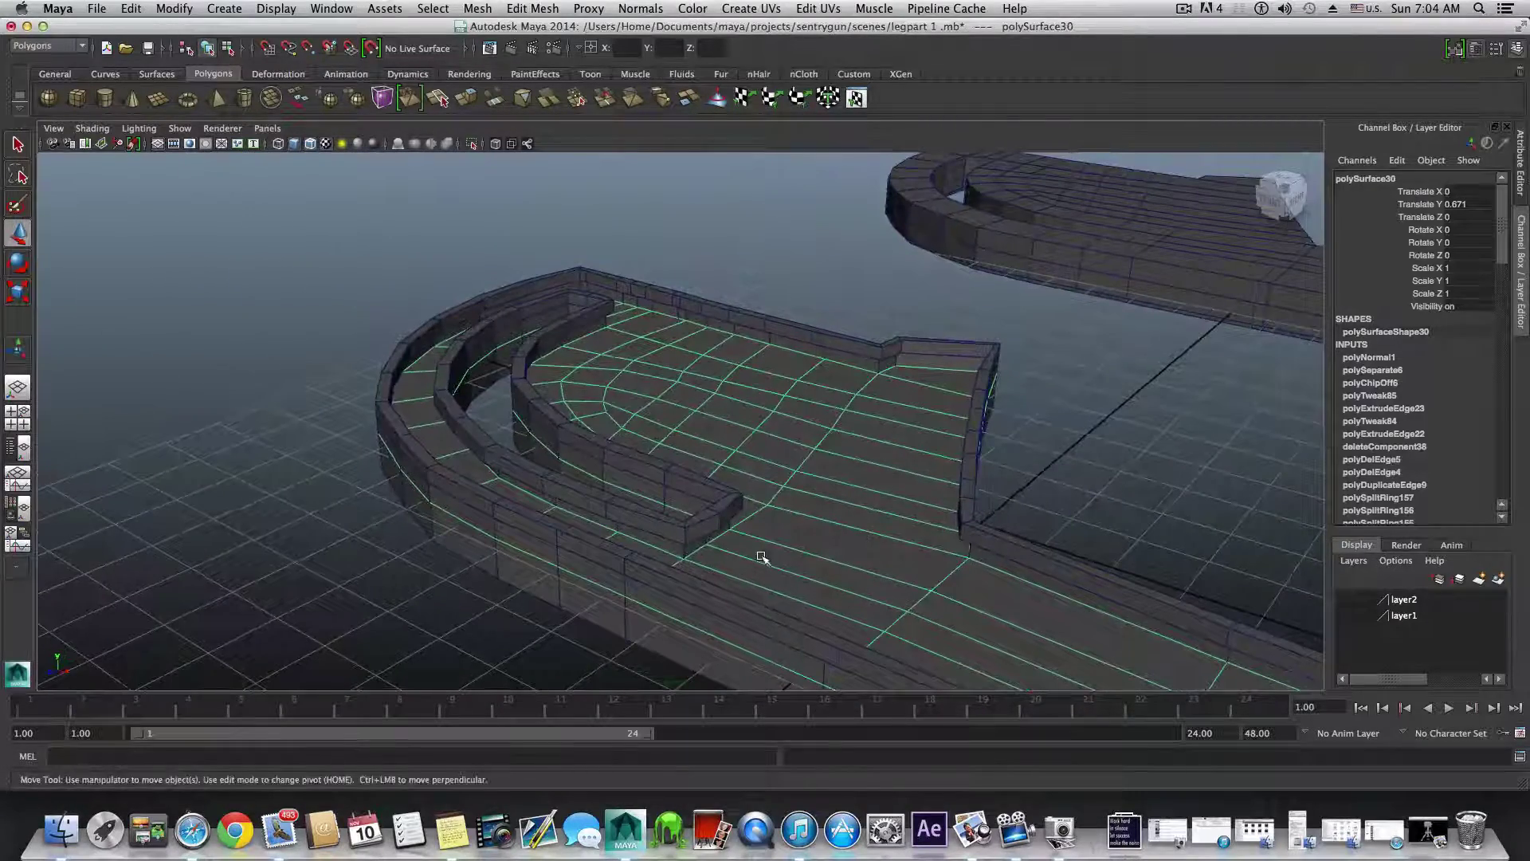
alt+drag(720, 568, 691, 582)
alt+drag(625, 584, 413, 524)
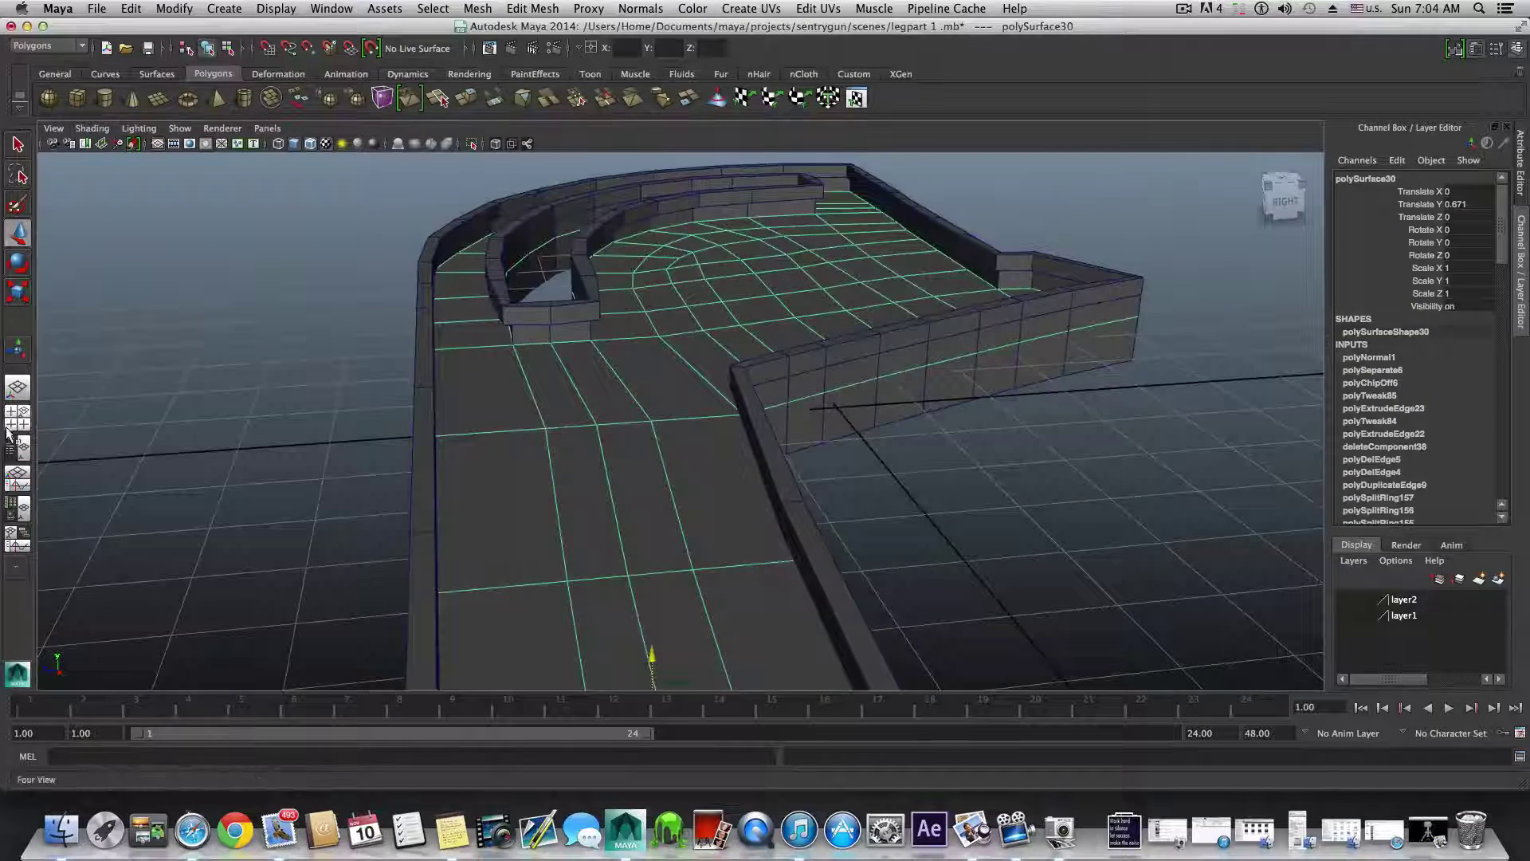
- Raise the flat surface to Translate Y 0.998, level with the lip's lower edge in the side view, and check the fit
key(space)
key(space)
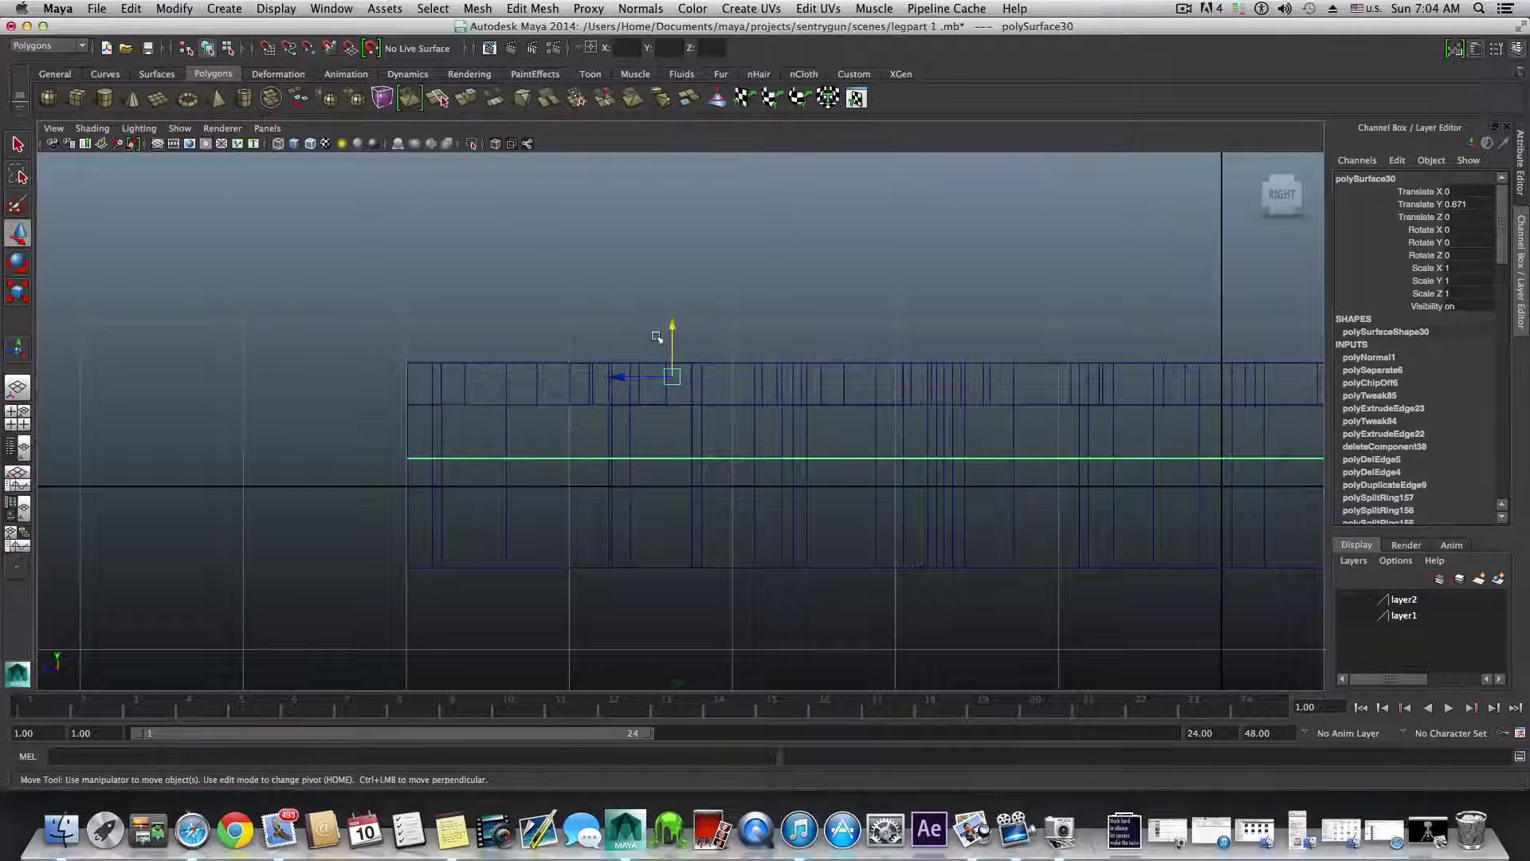
drag(673, 325, 665, 273)
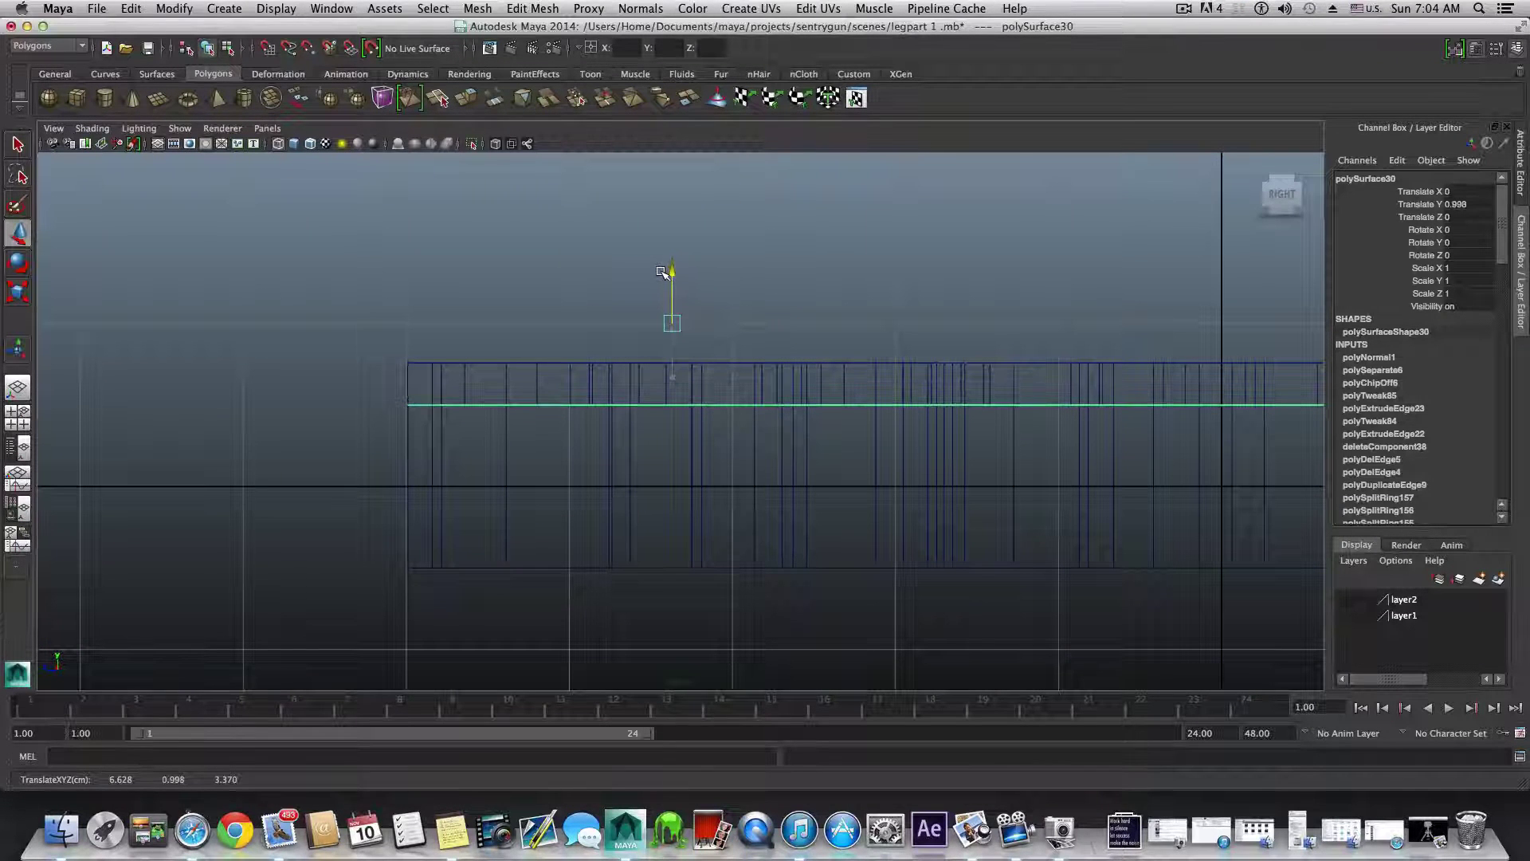
key(space)
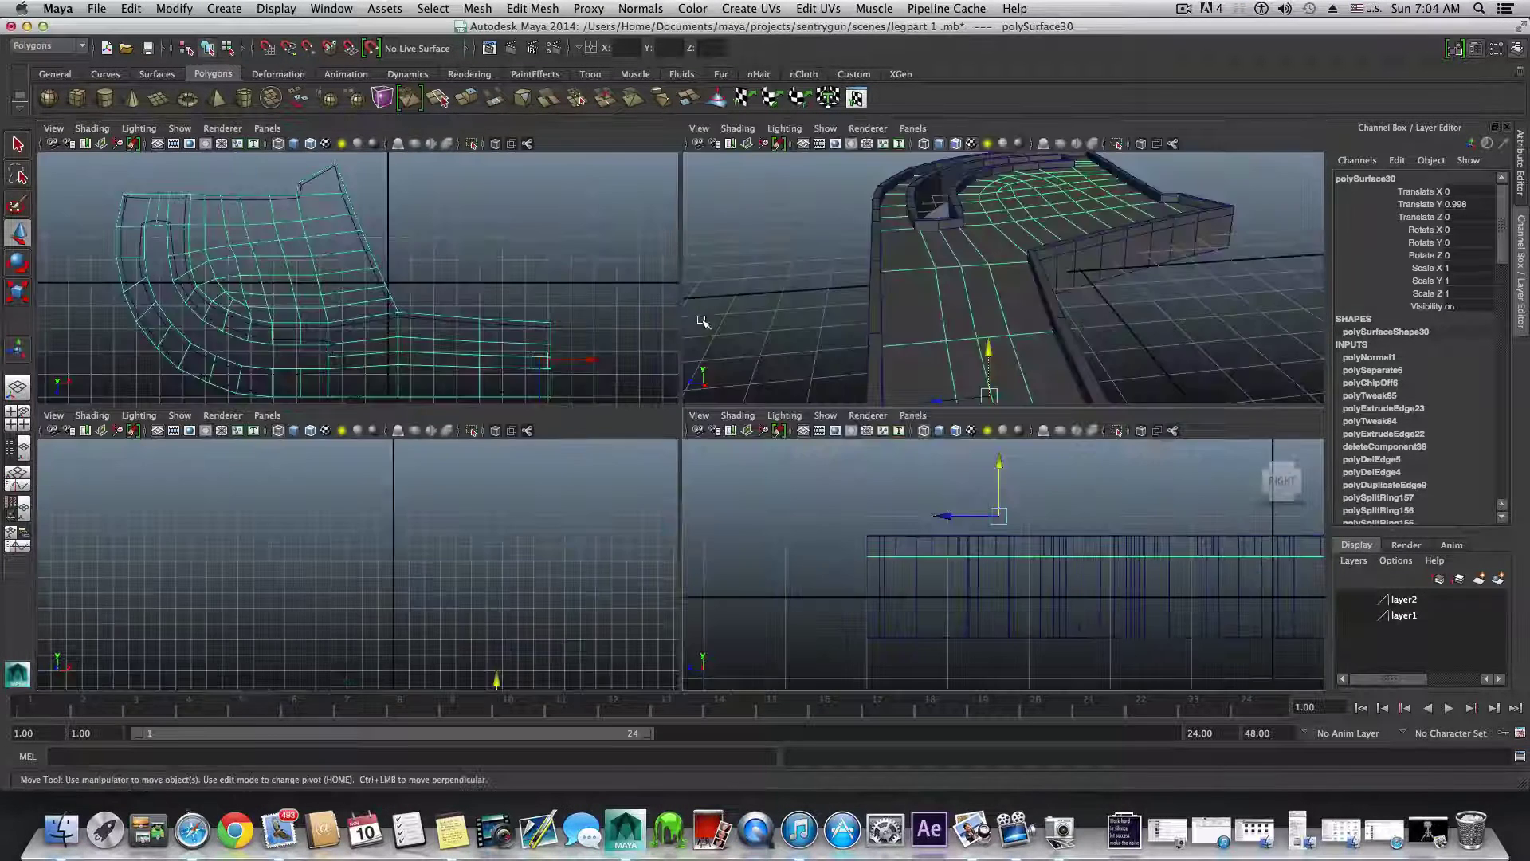
key(space)
mouse_move(583, 420)
alt+mouse_down()
mouse_move(567, 369)
mouse_move(608, 429)
alt+mouse_up()
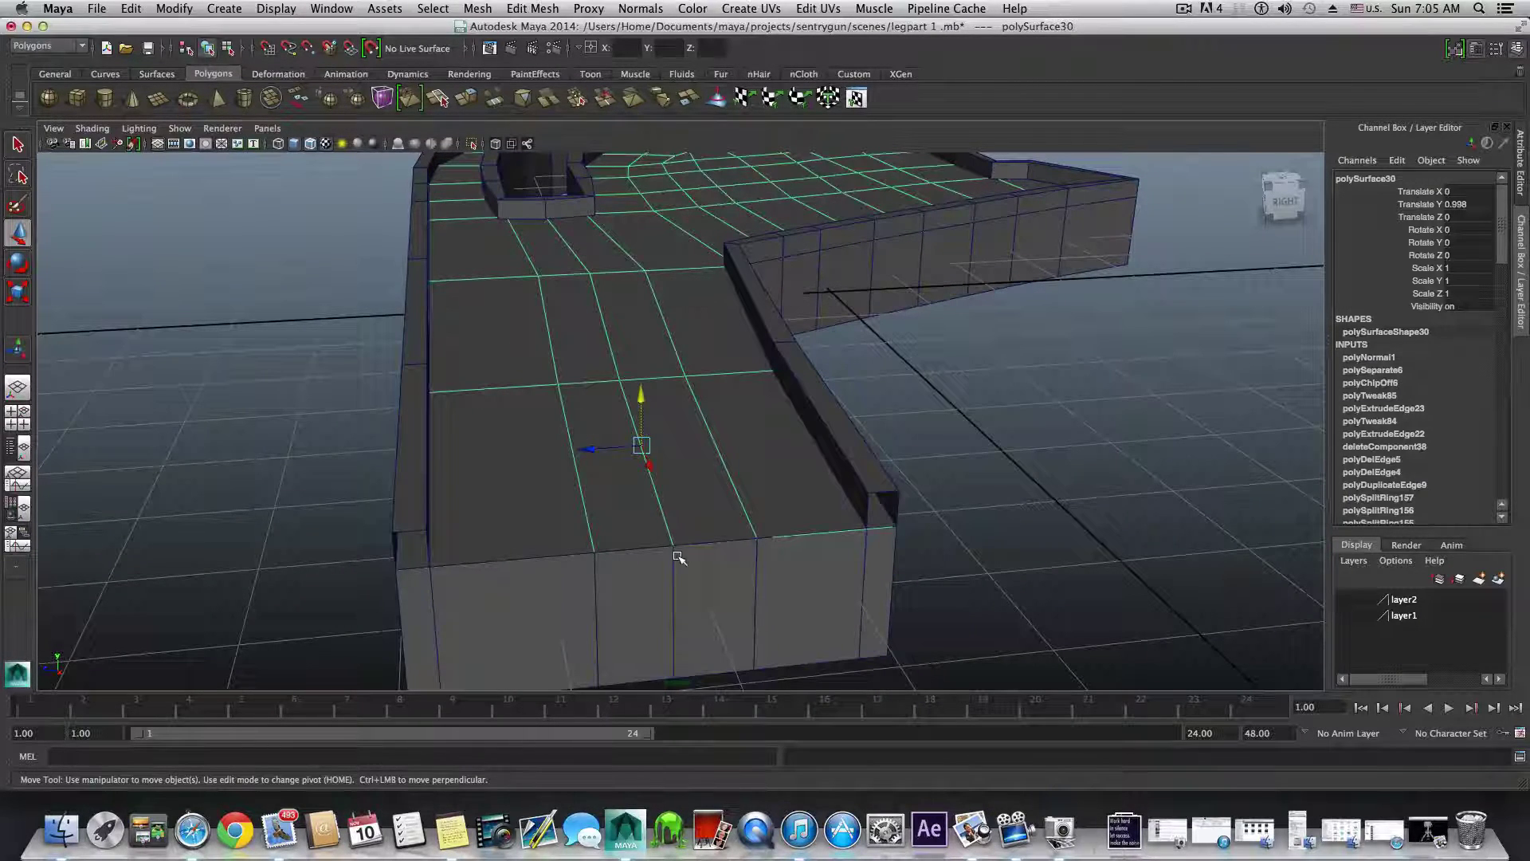
scroll(666, 522, down, 3)
scroll(646, 510, down, 3)
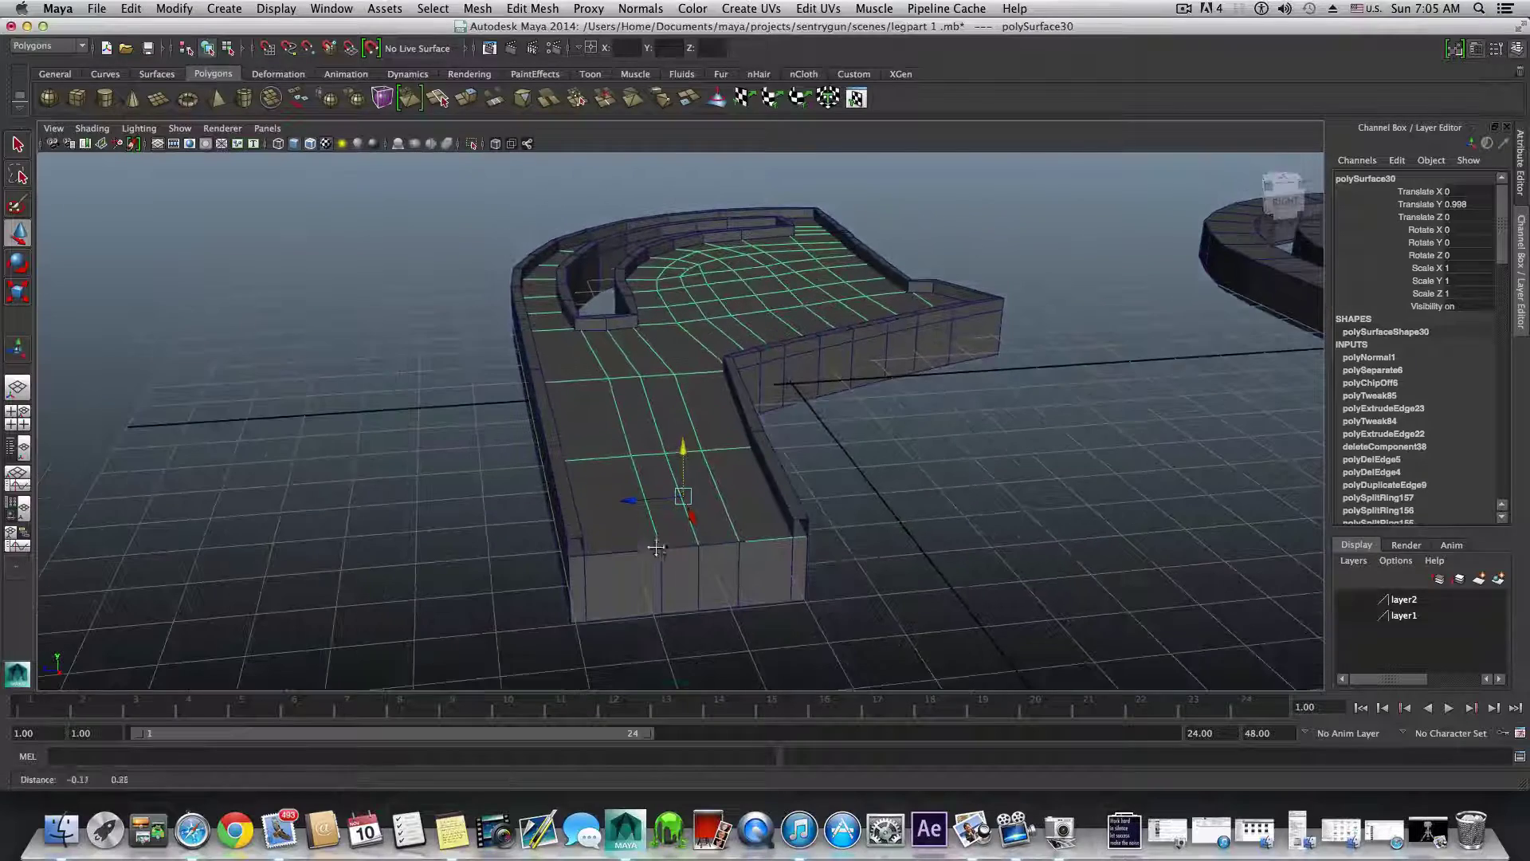
mouse_move(654, 547)
alt+mouse_down()
mouse_move(638, 519)
mouse_move(635, 556)
alt+mouse_up()
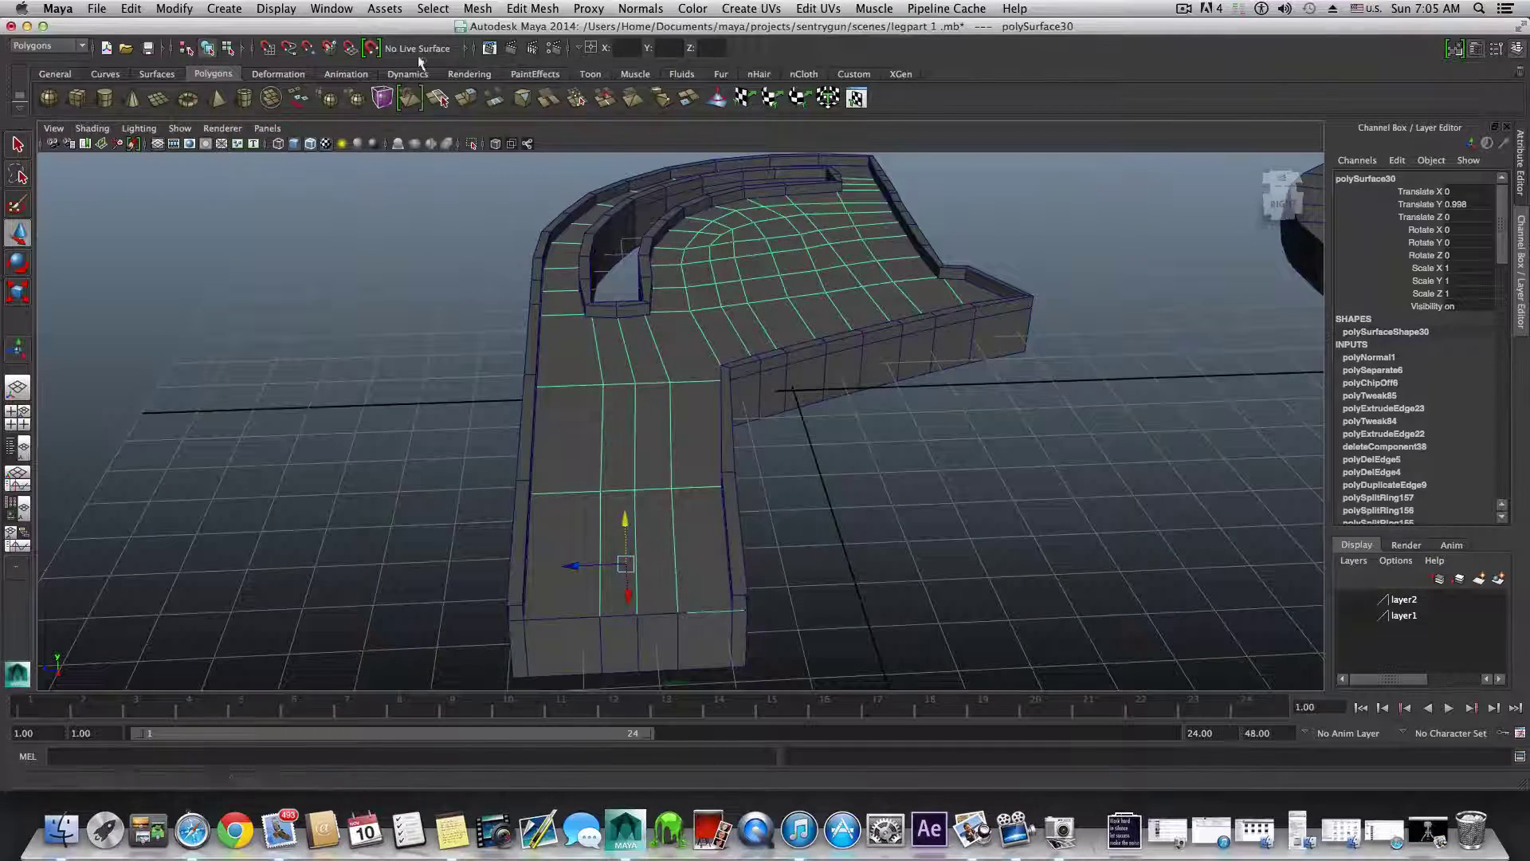
- Duplicate the wall piece together with the flat surface and move the copies aside to Translate Z 4.328
click(533, 298)
key(f)
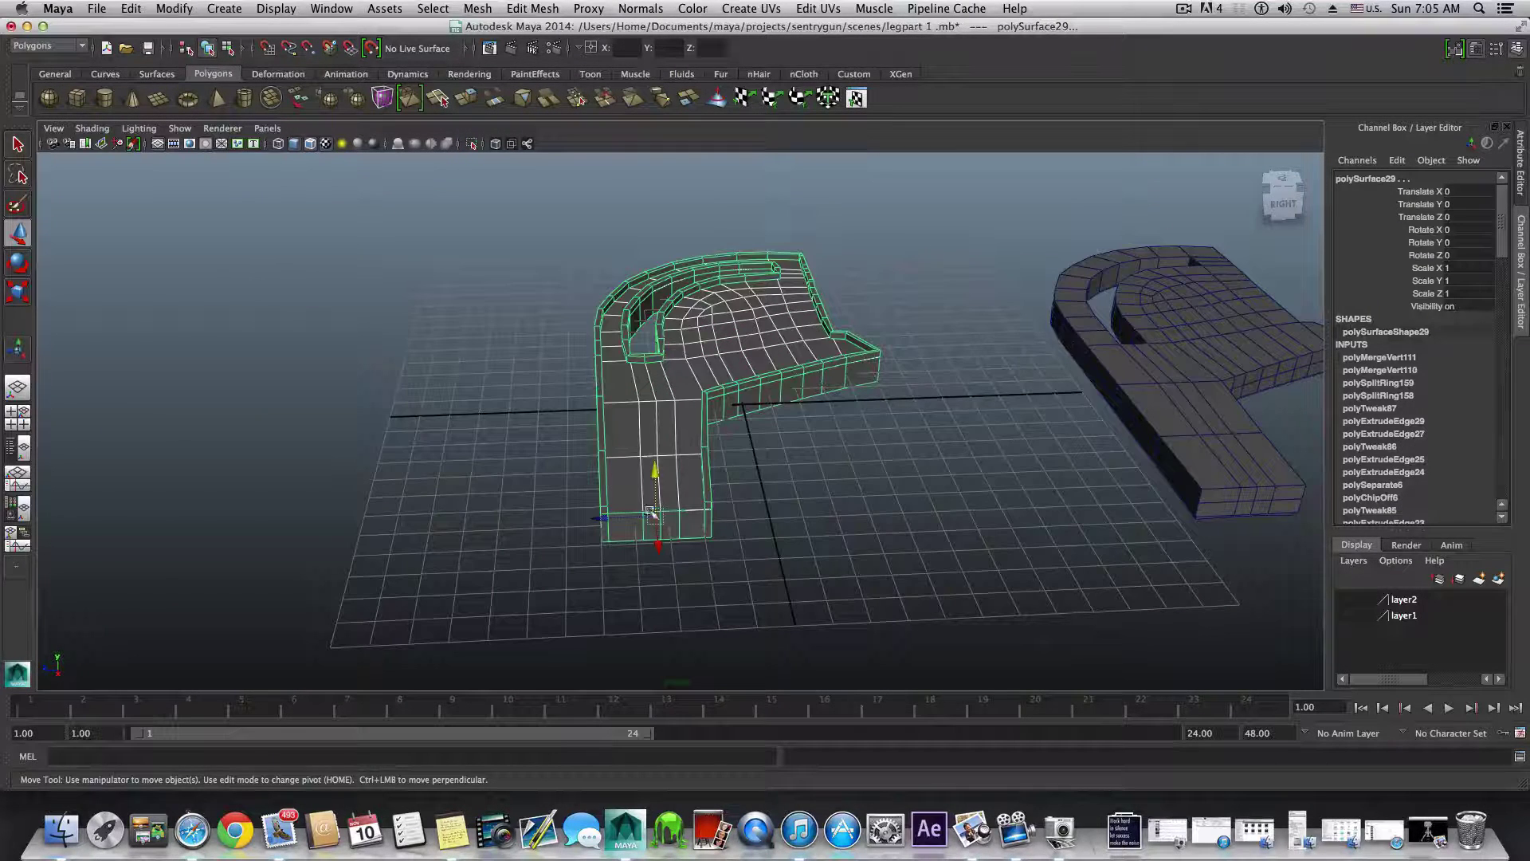
key(ctrl+d)
drag(608, 519, 119, 511)
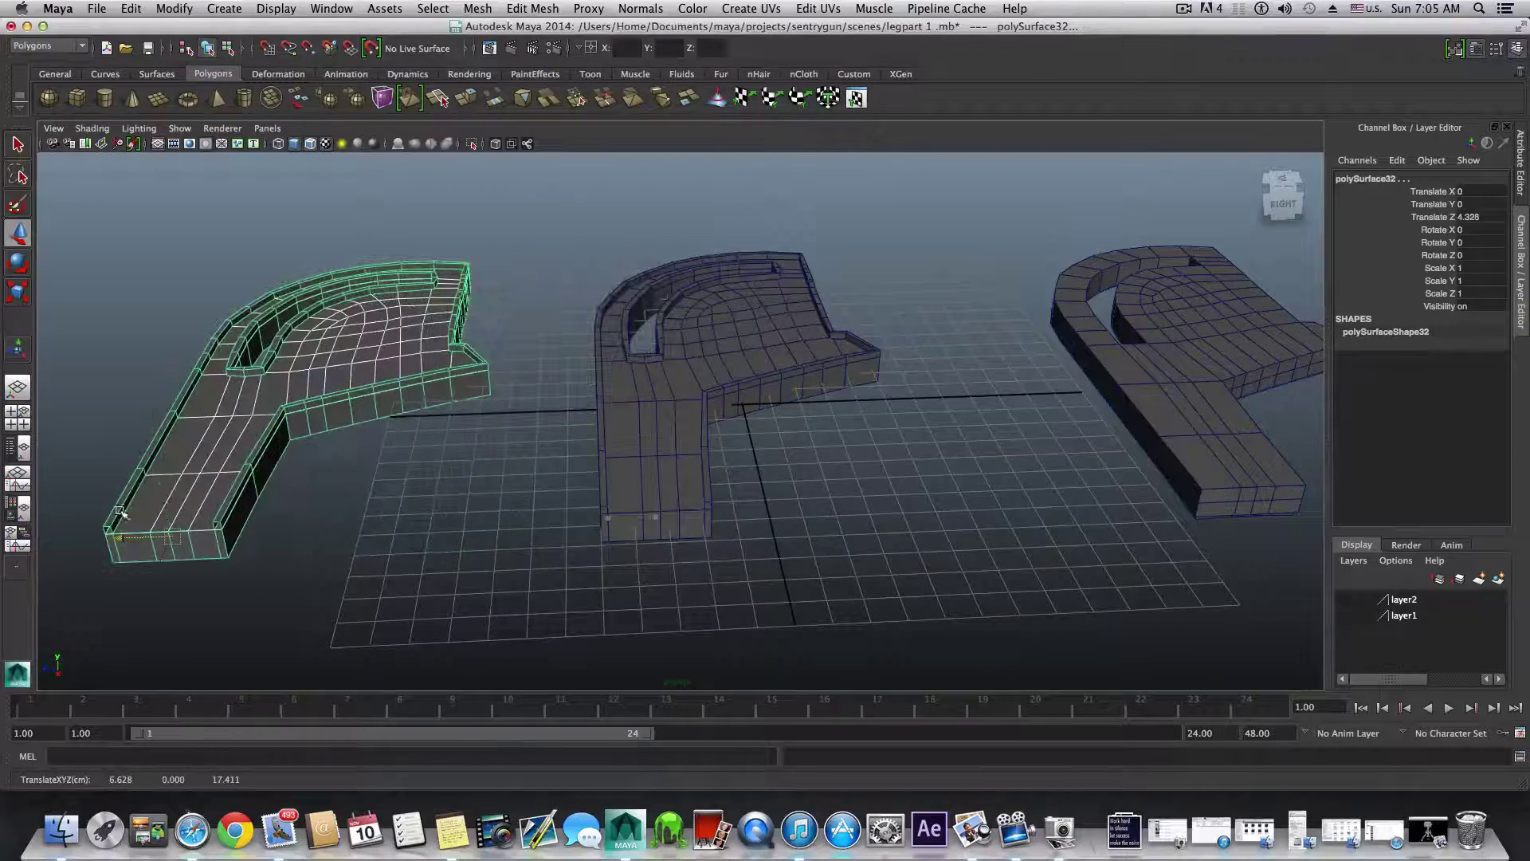
- Save the scene as a new file named "legpart 2 .mb" in the sentrygun scenes folder
scroll(674, 458, up, 5)
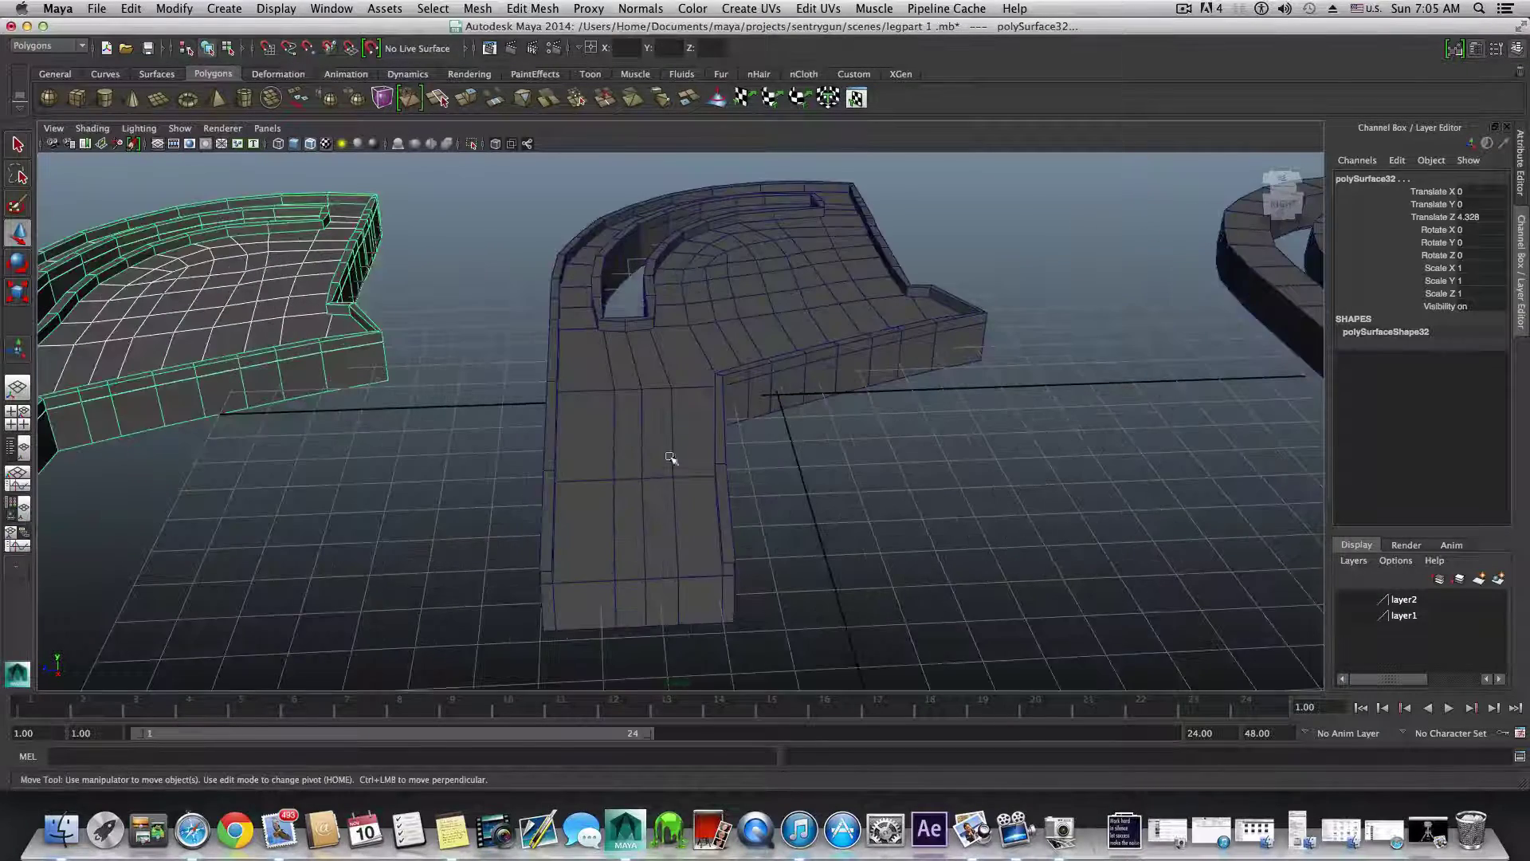
alt+drag(568, 434, 634, 503)
click(96, 8)
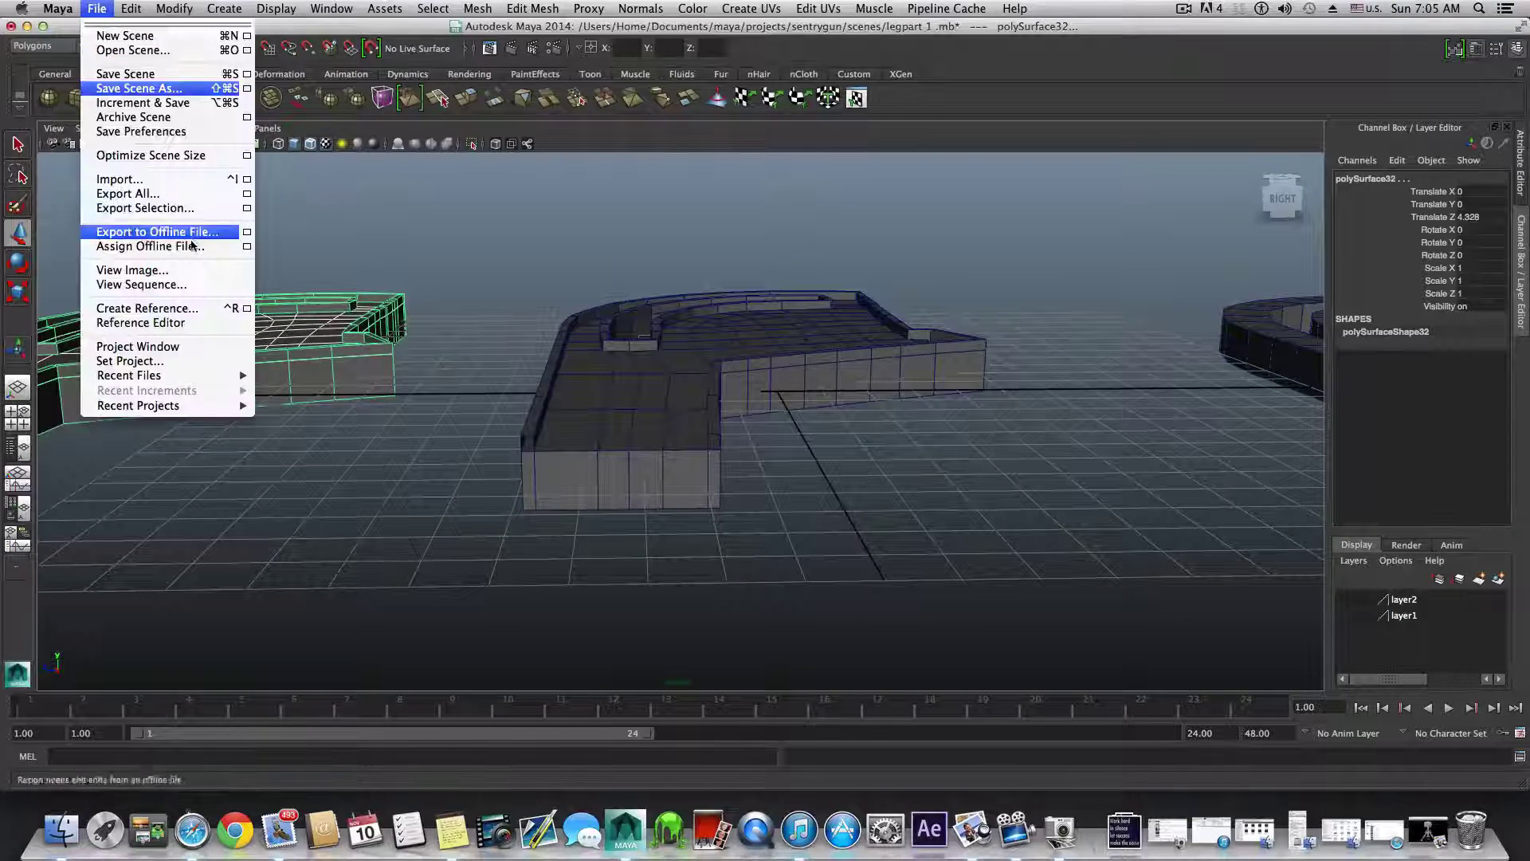
click(140, 89)
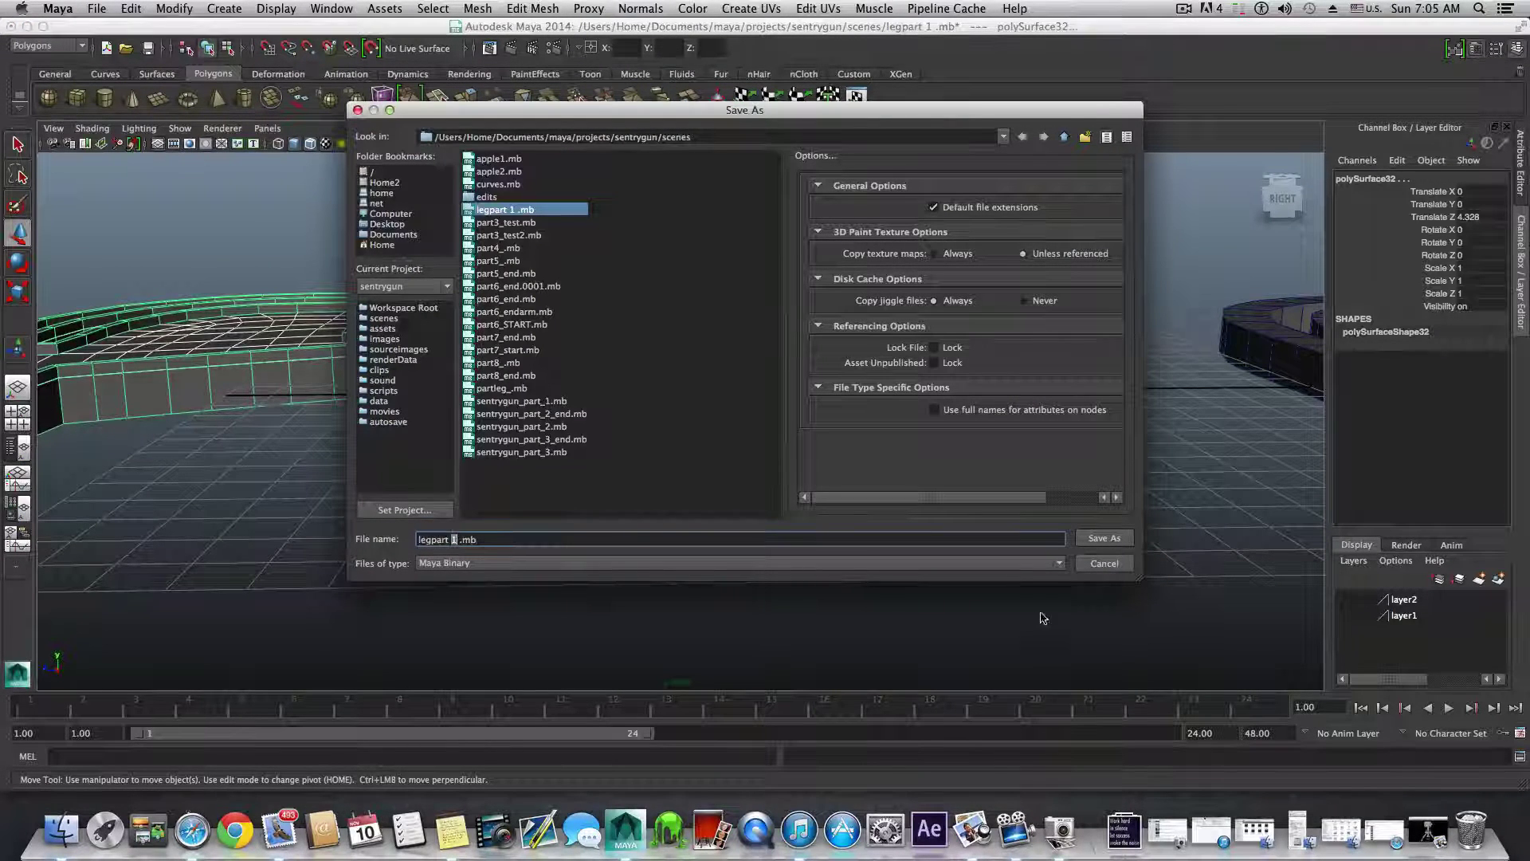
text(2)
click(1103, 538)
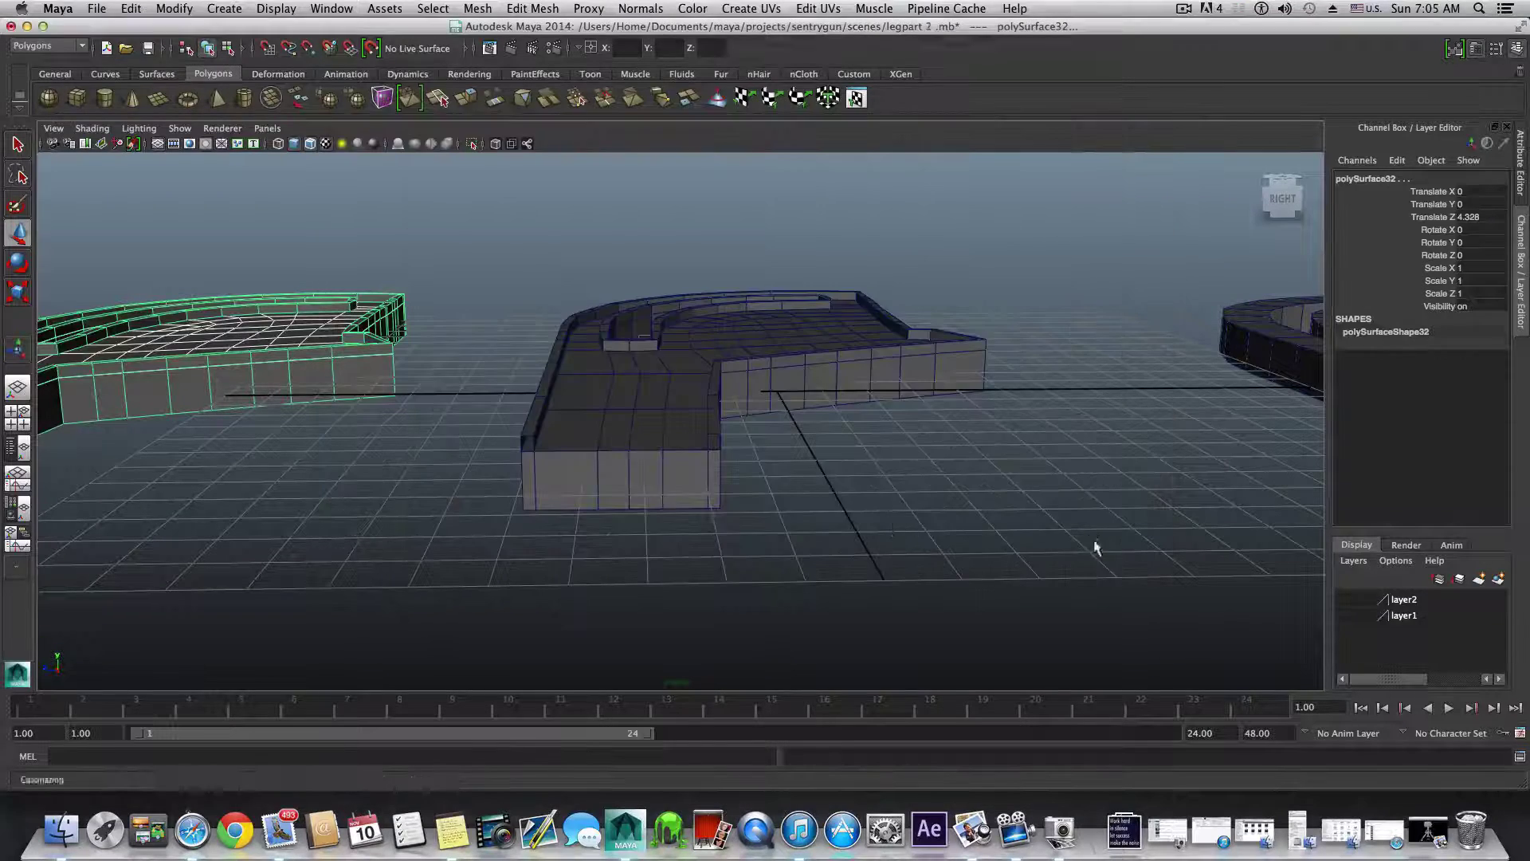
- Combine the middle leg's wall piece and its inner flat surface into a single mesh
click(638, 458)
scroll(638, 466, up, 3)
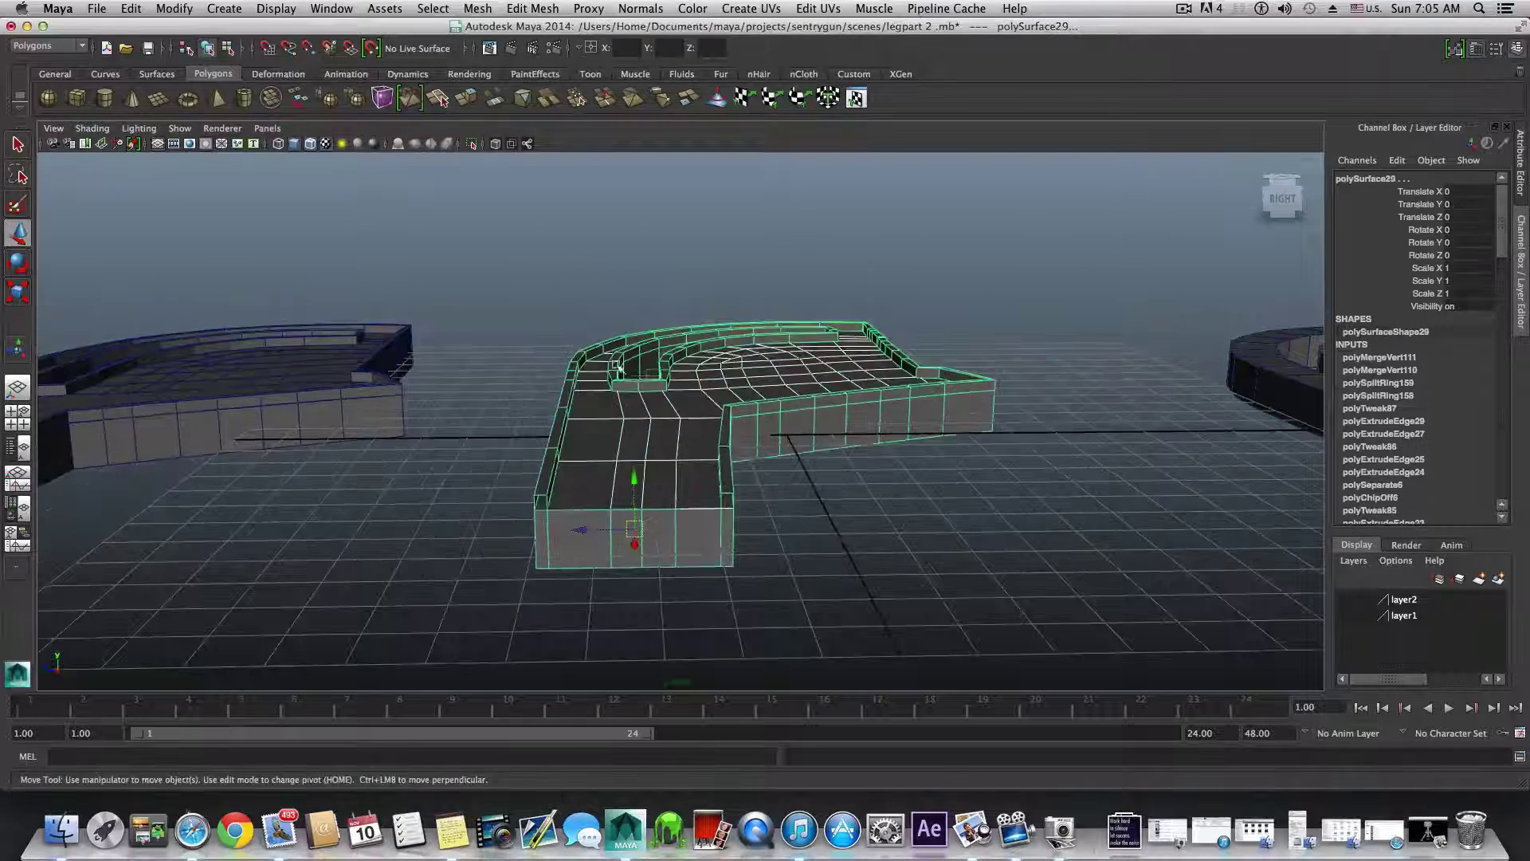
click(478, 9)
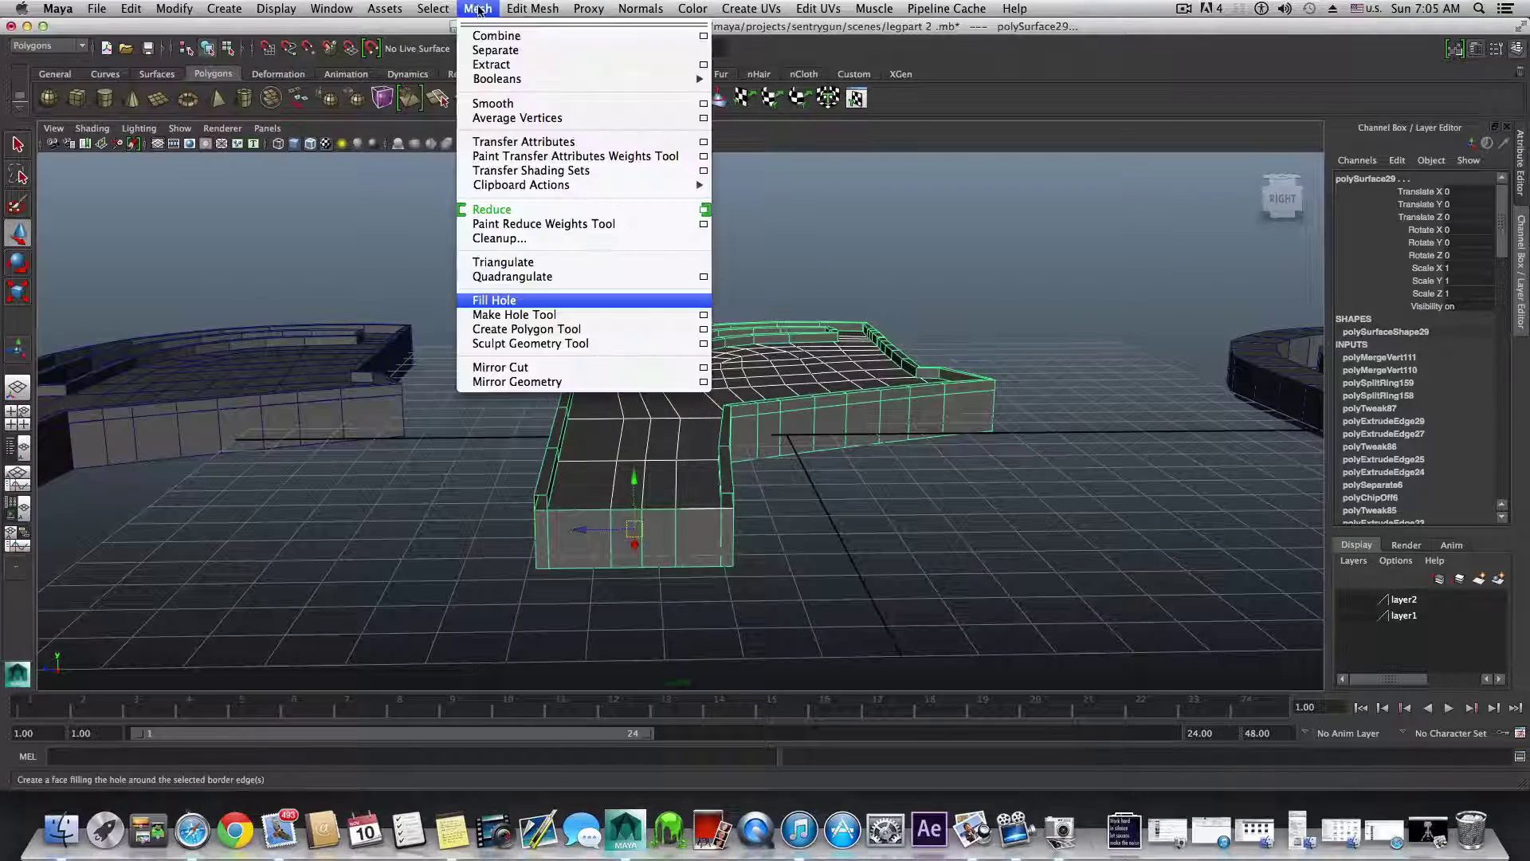
click(502, 30)
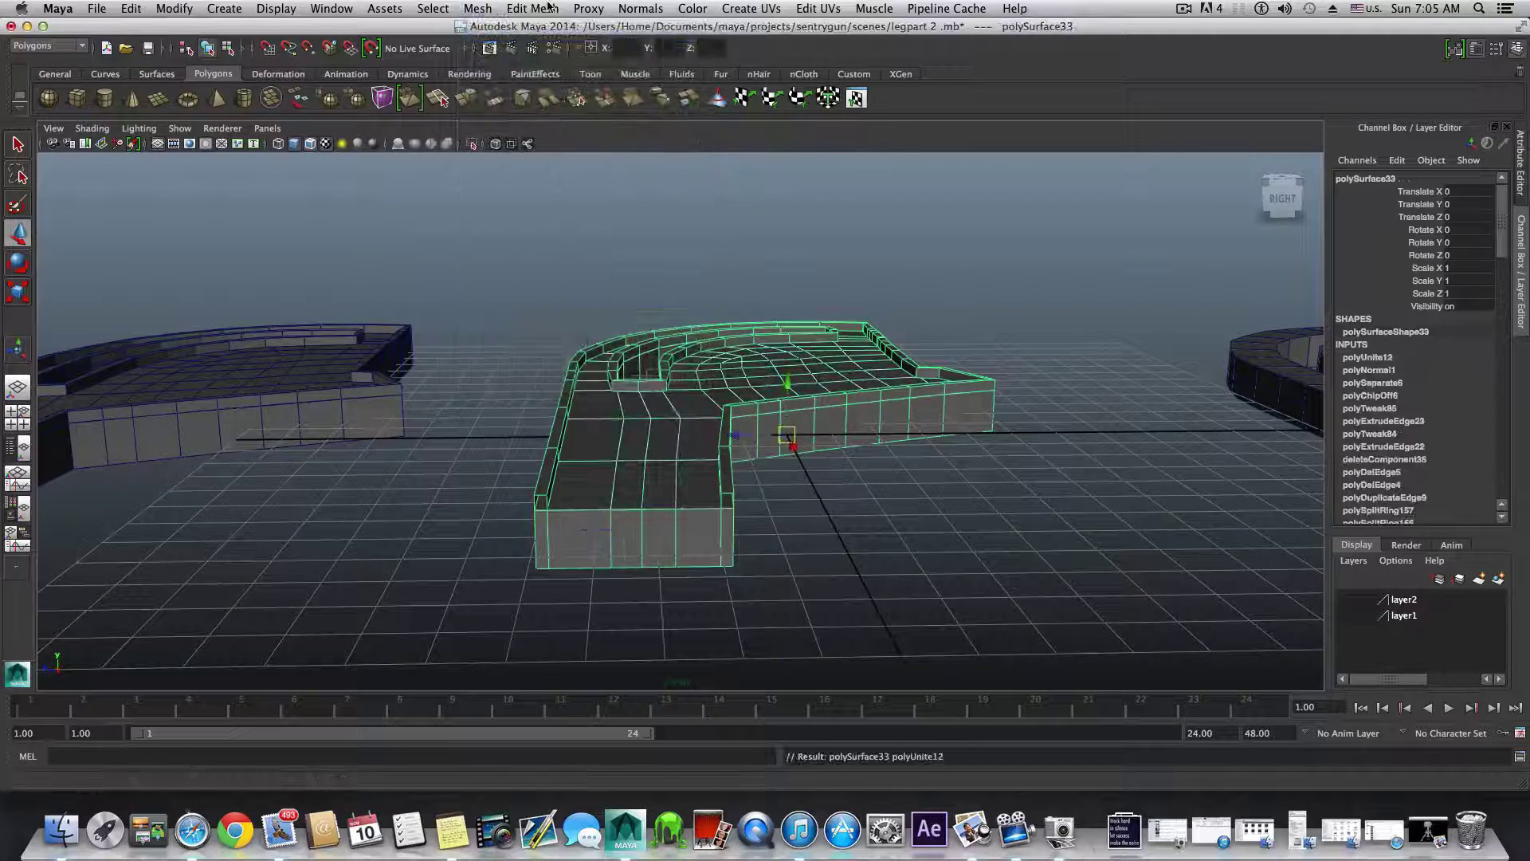
- Activate the Merge Vertex Tool on the combined leg and turn on X-Ray shading to inspect the vertices along its walls
click(532, 9)
click(597, 475)
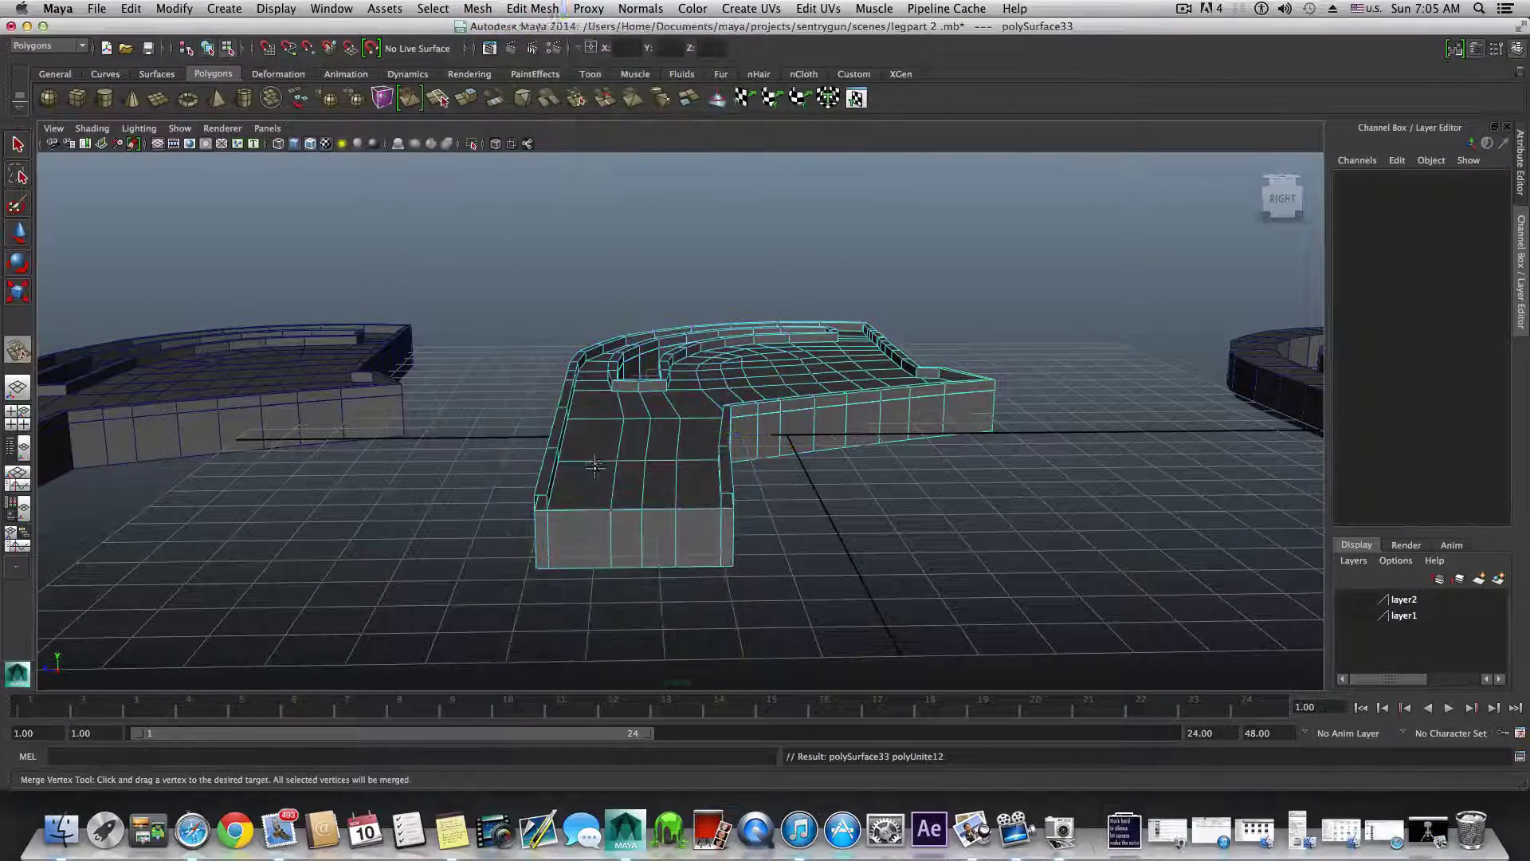
click(87, 130)
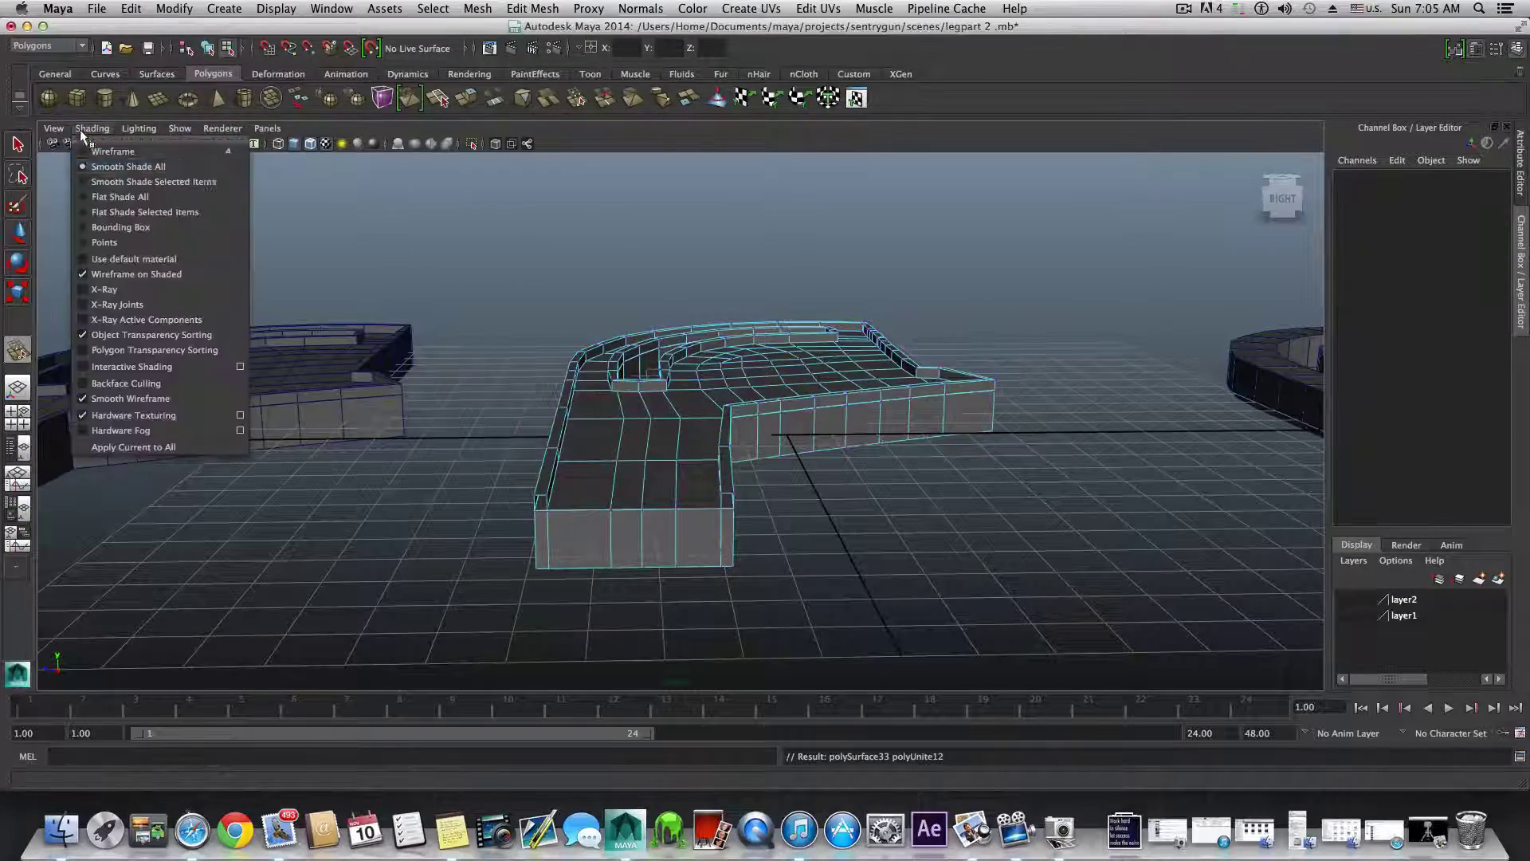
click(97, 290)
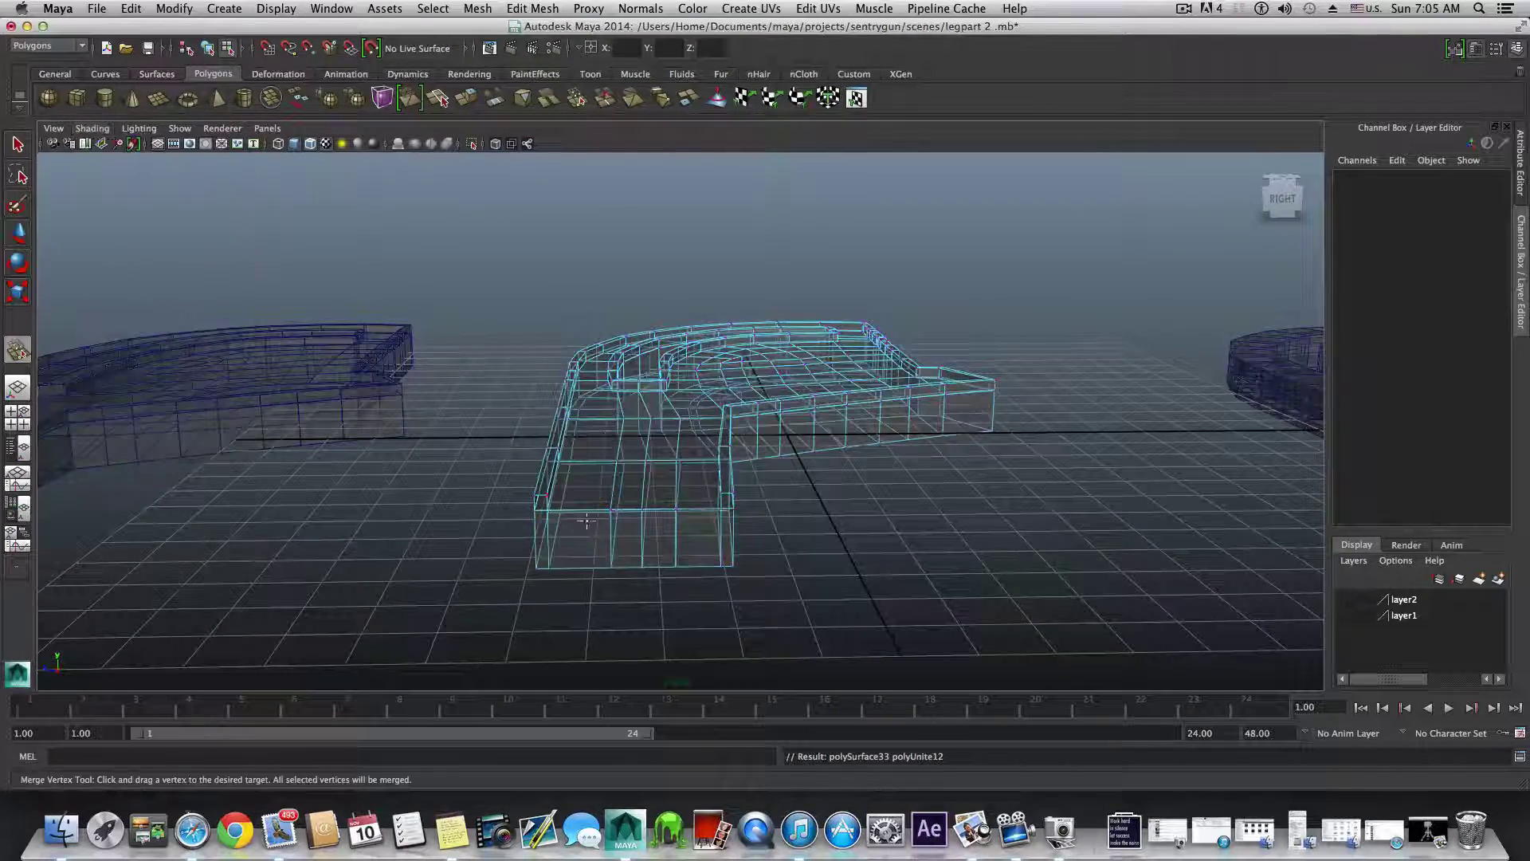
mouse_move(701, 562)
alt+mouse_down()
mouse_move(724, 581)
mouse_move(707, 587)
mouse_move(740, 606)
mouse_move(755, 595)
mouse_move(689, 514)
alt+mouse_up()
alt+right_drag(691, 535, 781, 568)
alt+drag(587, 566, 500, 522)
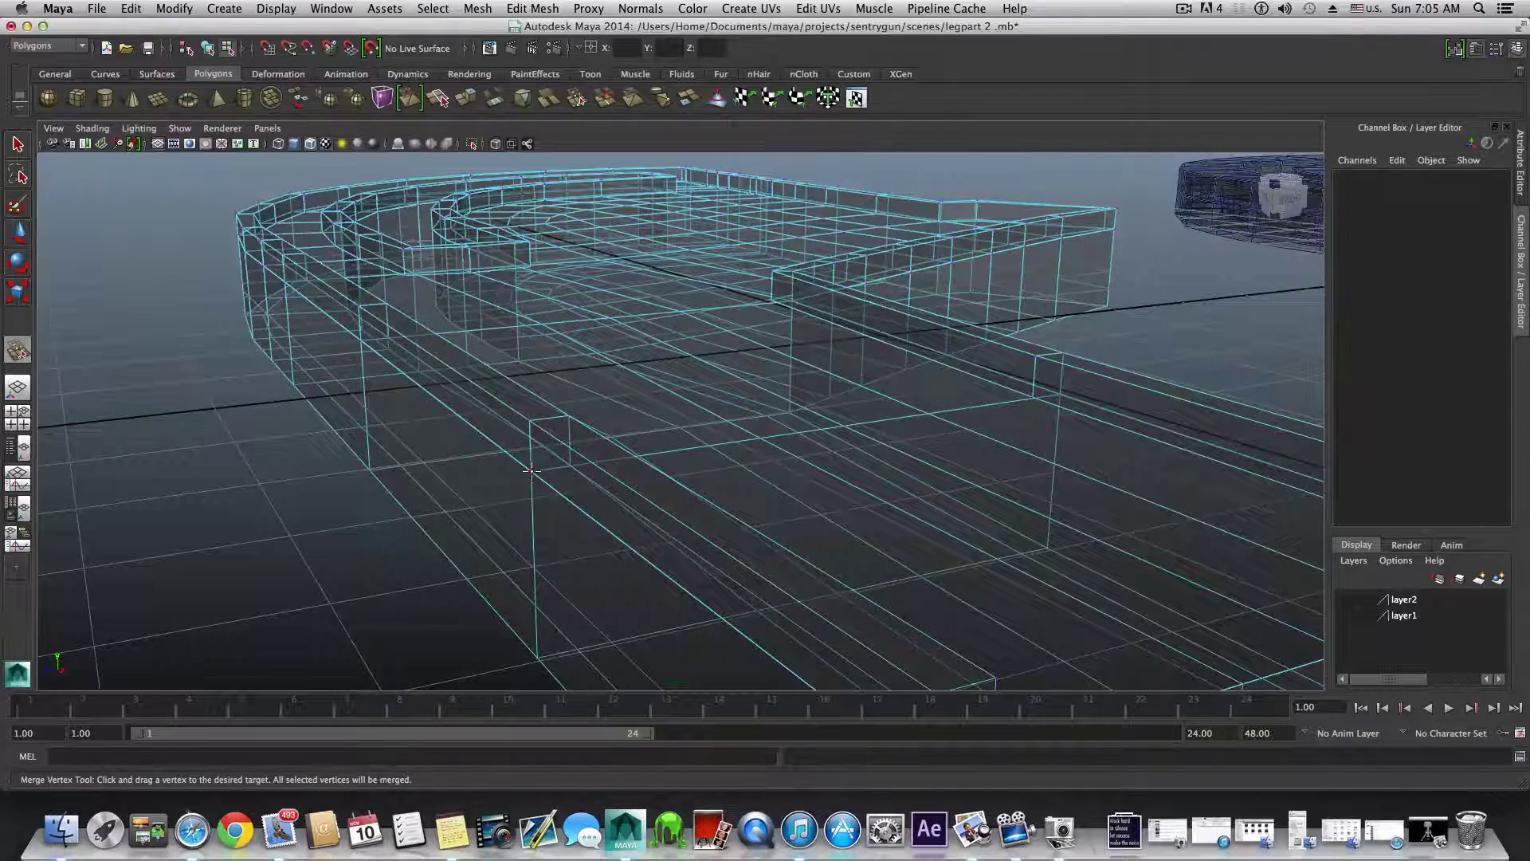
- Try to merge the vertices at the side wall's upper corner, and undo the merge
drag(564, 463, 567, 463)
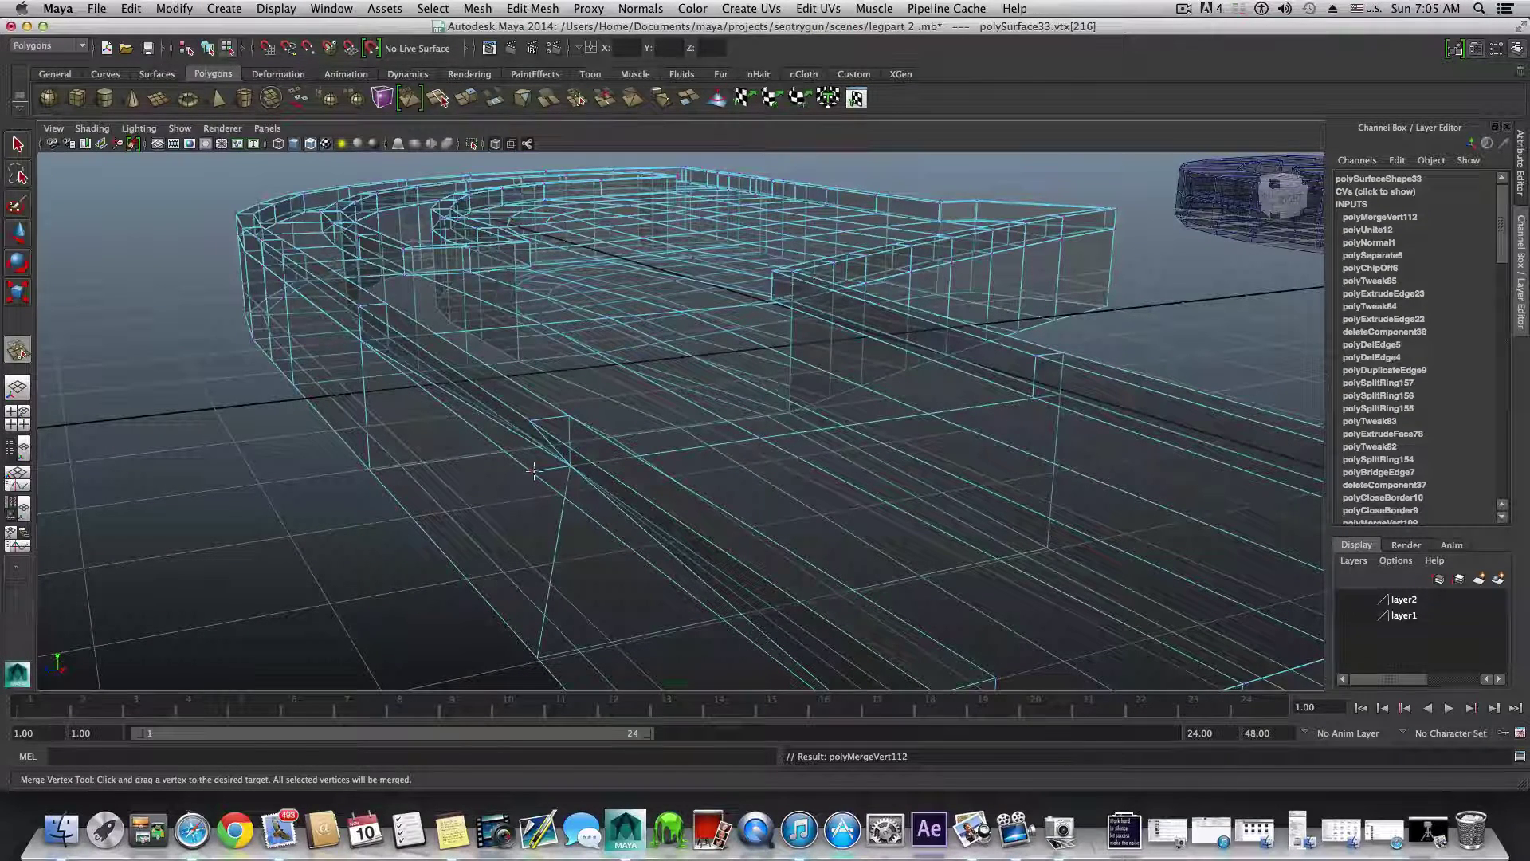
key(ctrl+z)
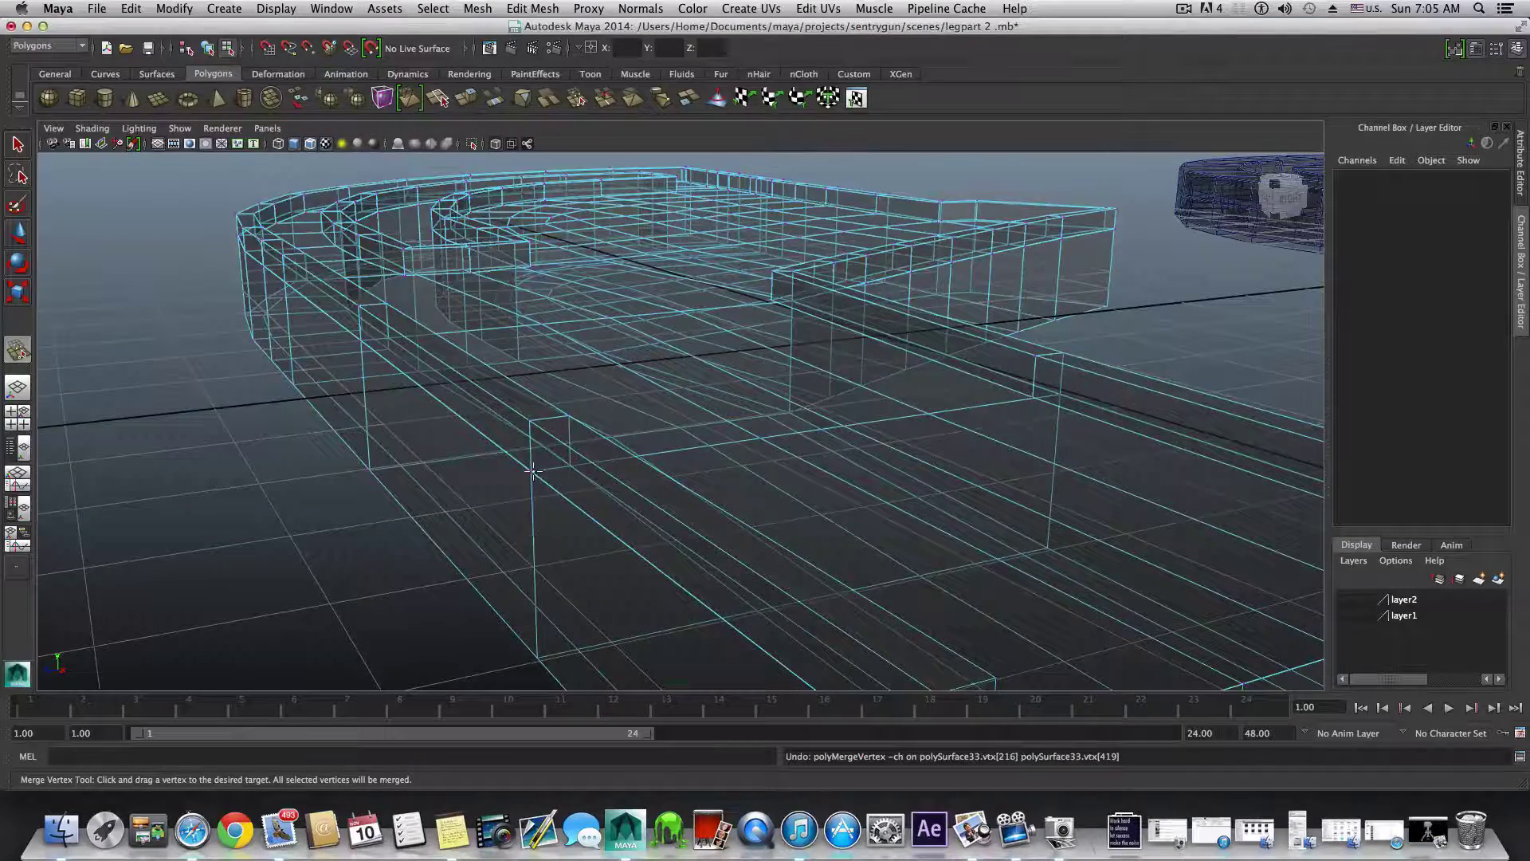
drag(533, 471, 812, 529)
key(ctrl+z)
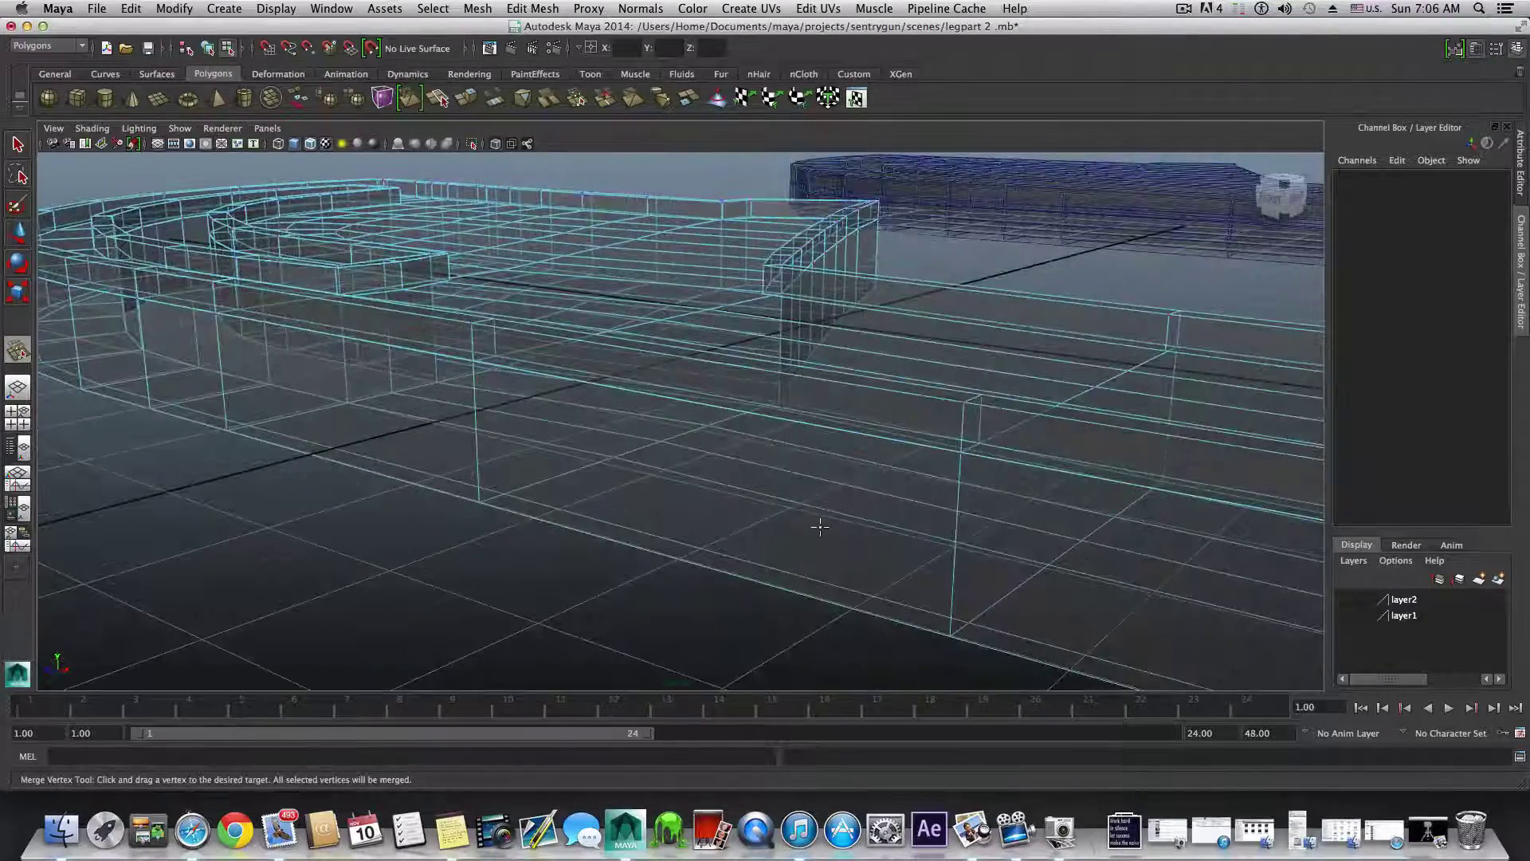
- Turn off X-Ray shading so the leg part displays as a solid
click(97, 129)
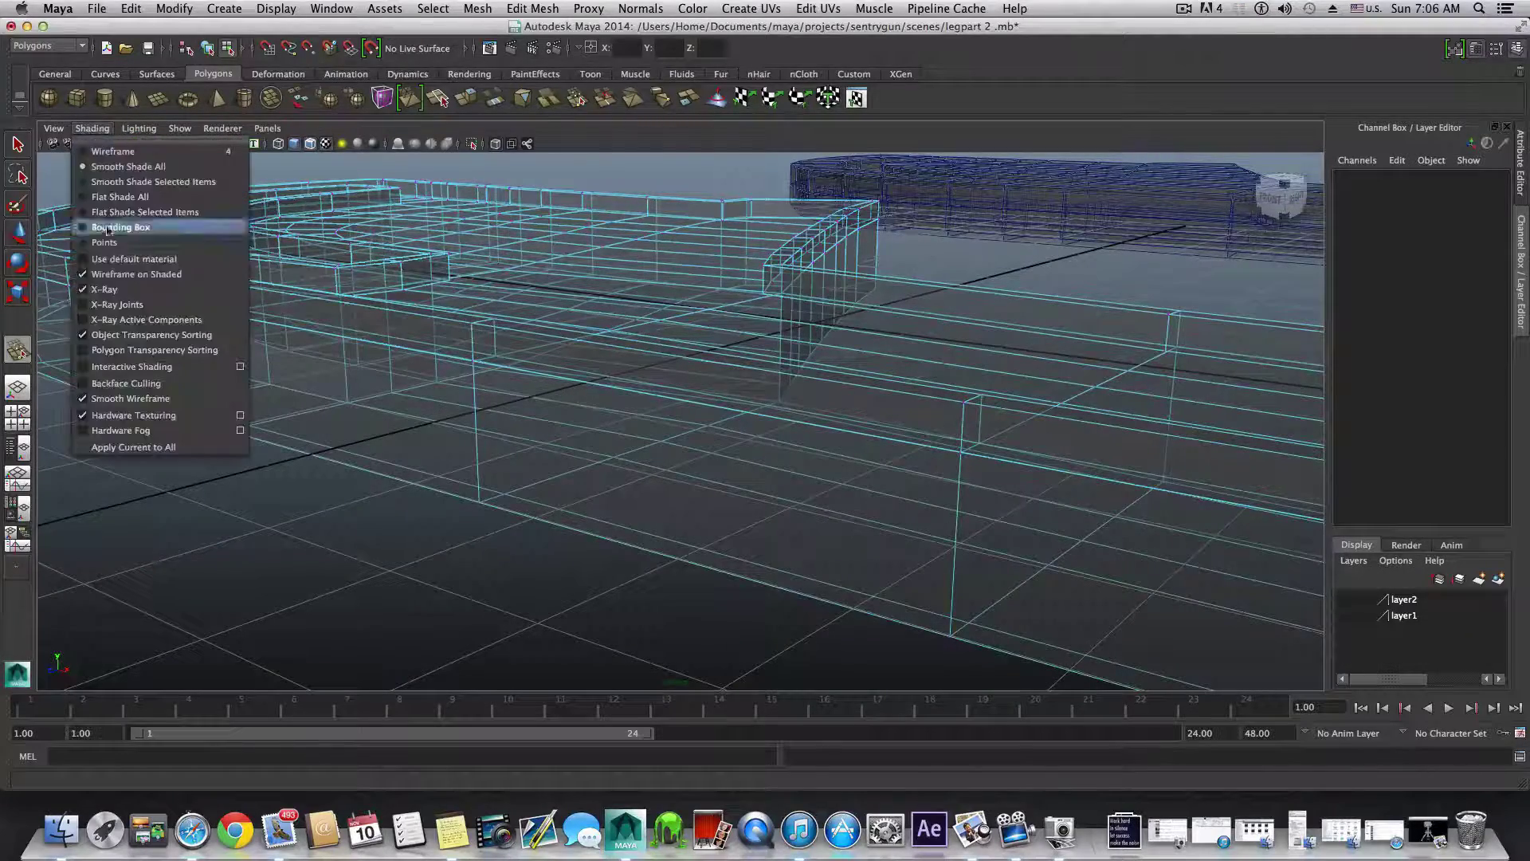
click(120, 290)
alt+middle_drag(912, 465, 717, 451)
alt+right_drag(718, 451, 625, 505)
alt+drag(625, 505, 582, 509)
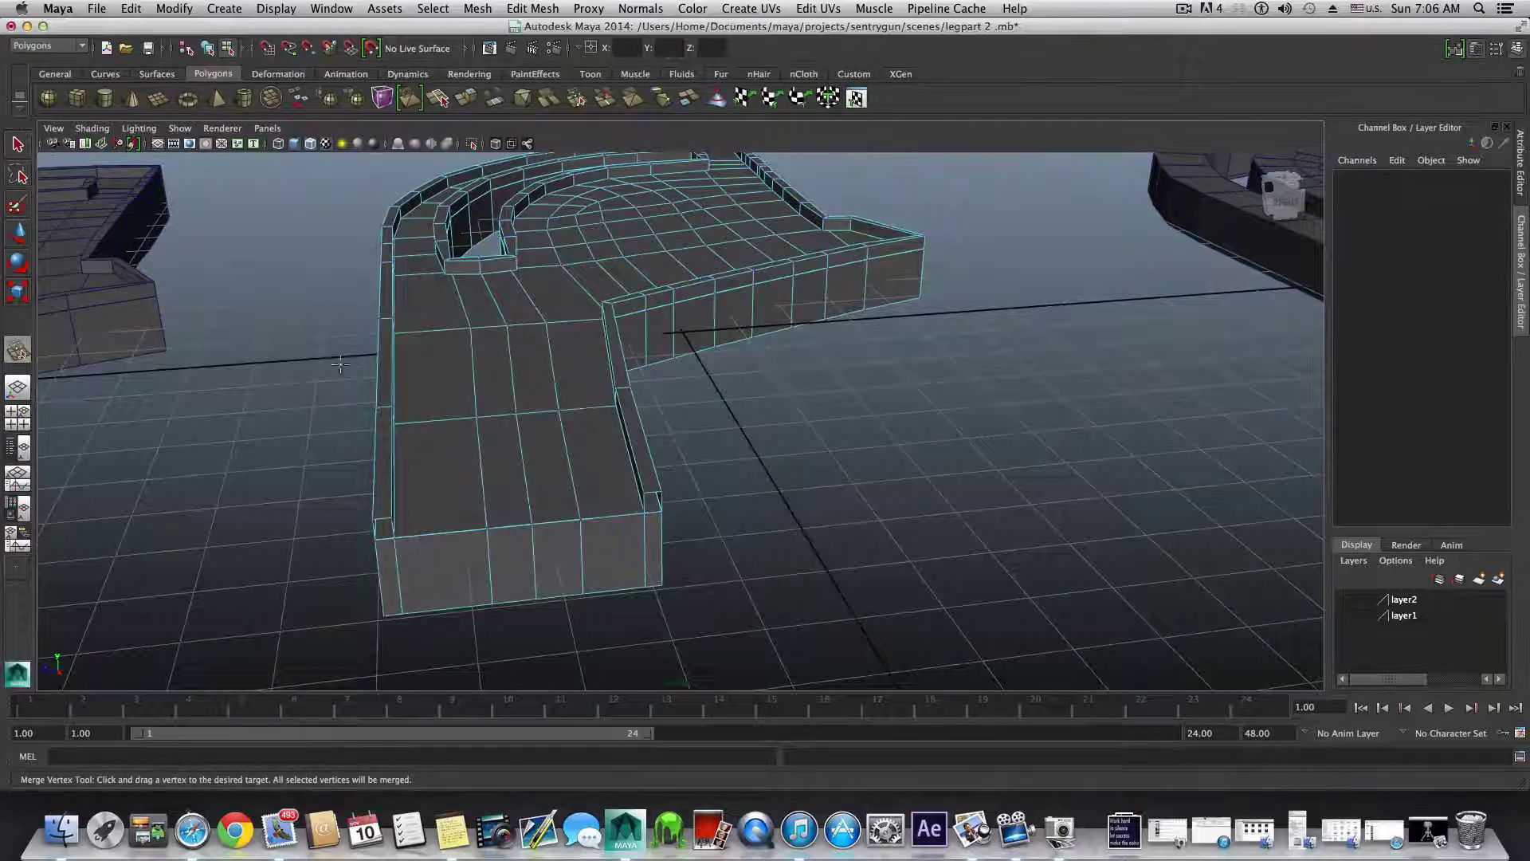
- Return to object selection and undo the last polygon combine of the leg part's pieces
key(F8)
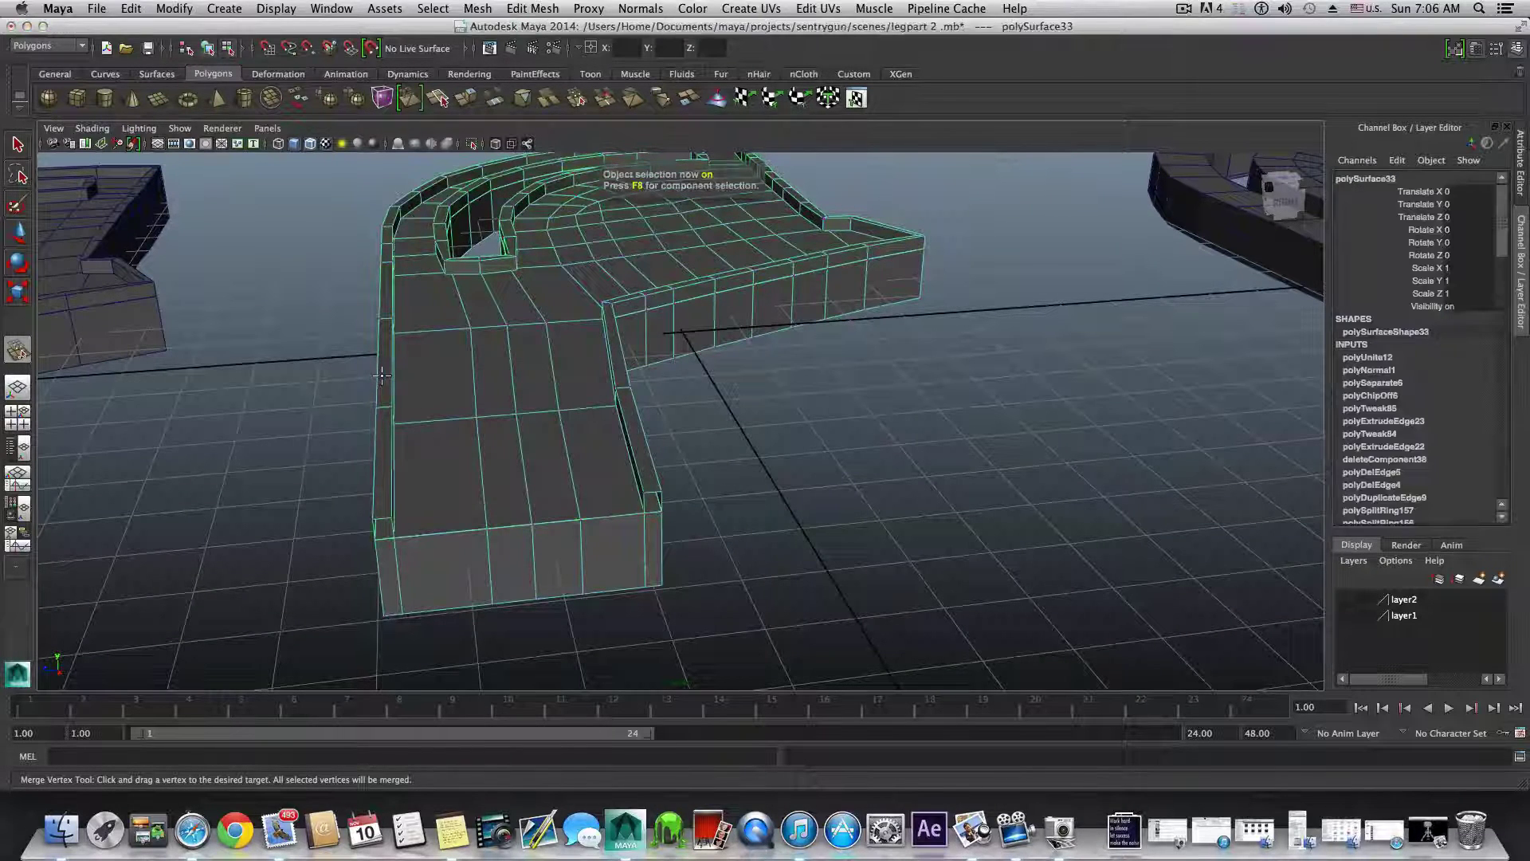
click(225, 9)
click(225, 12)
key(ctrl+z)
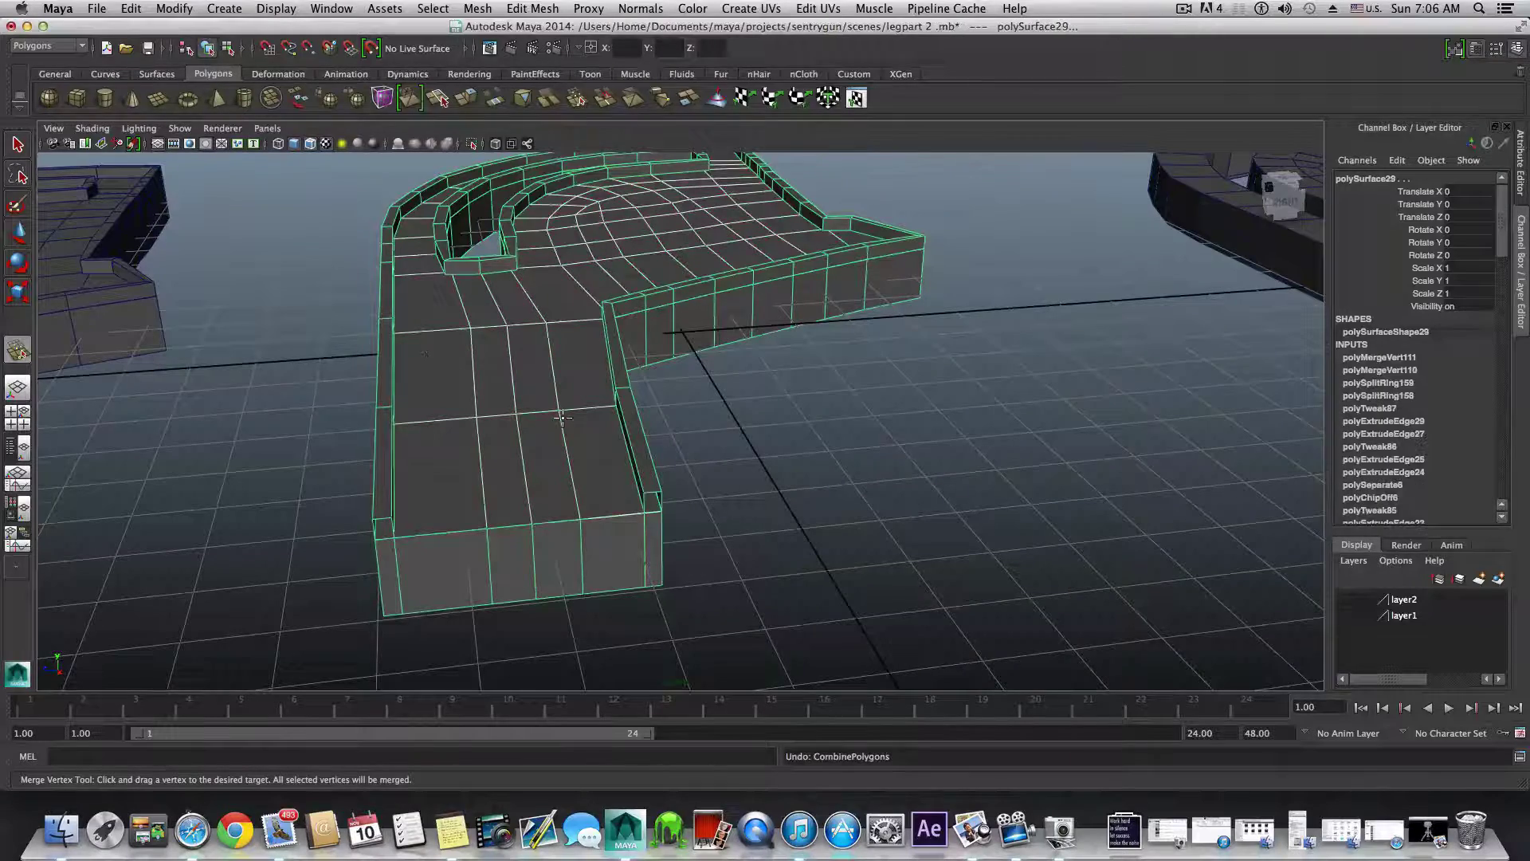
- Select only the leg part's separate top surface and raise it above the walls to Translate Y 1.405
alt+drag(563, 418, 537, 436)
click(19, 145)
alt+middle_drag(533, 365, 555, 434)
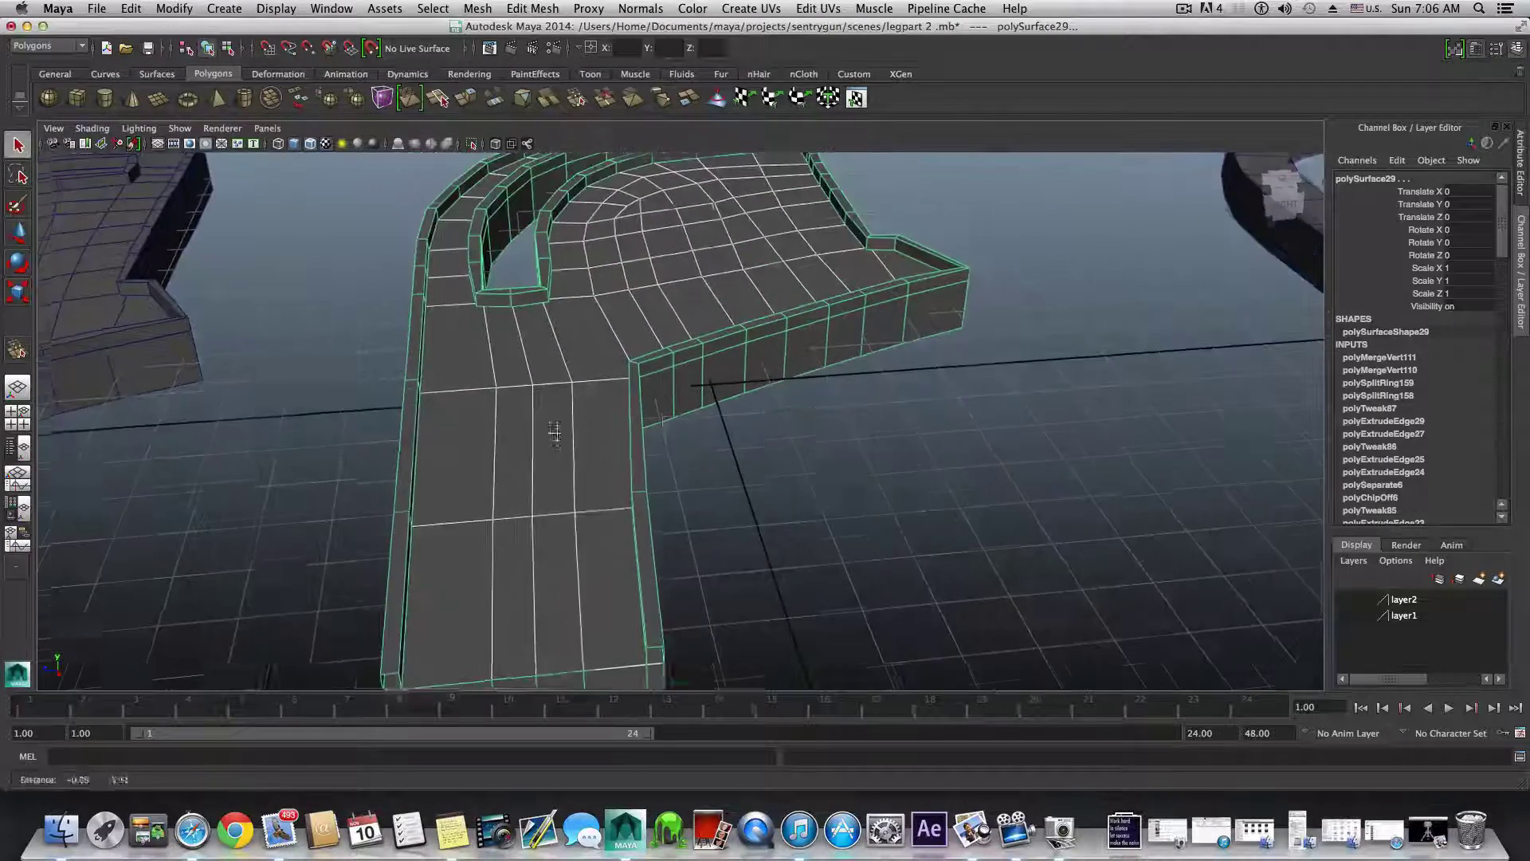
alt+drag(555, 432, 561, 413)
click(572, 398)
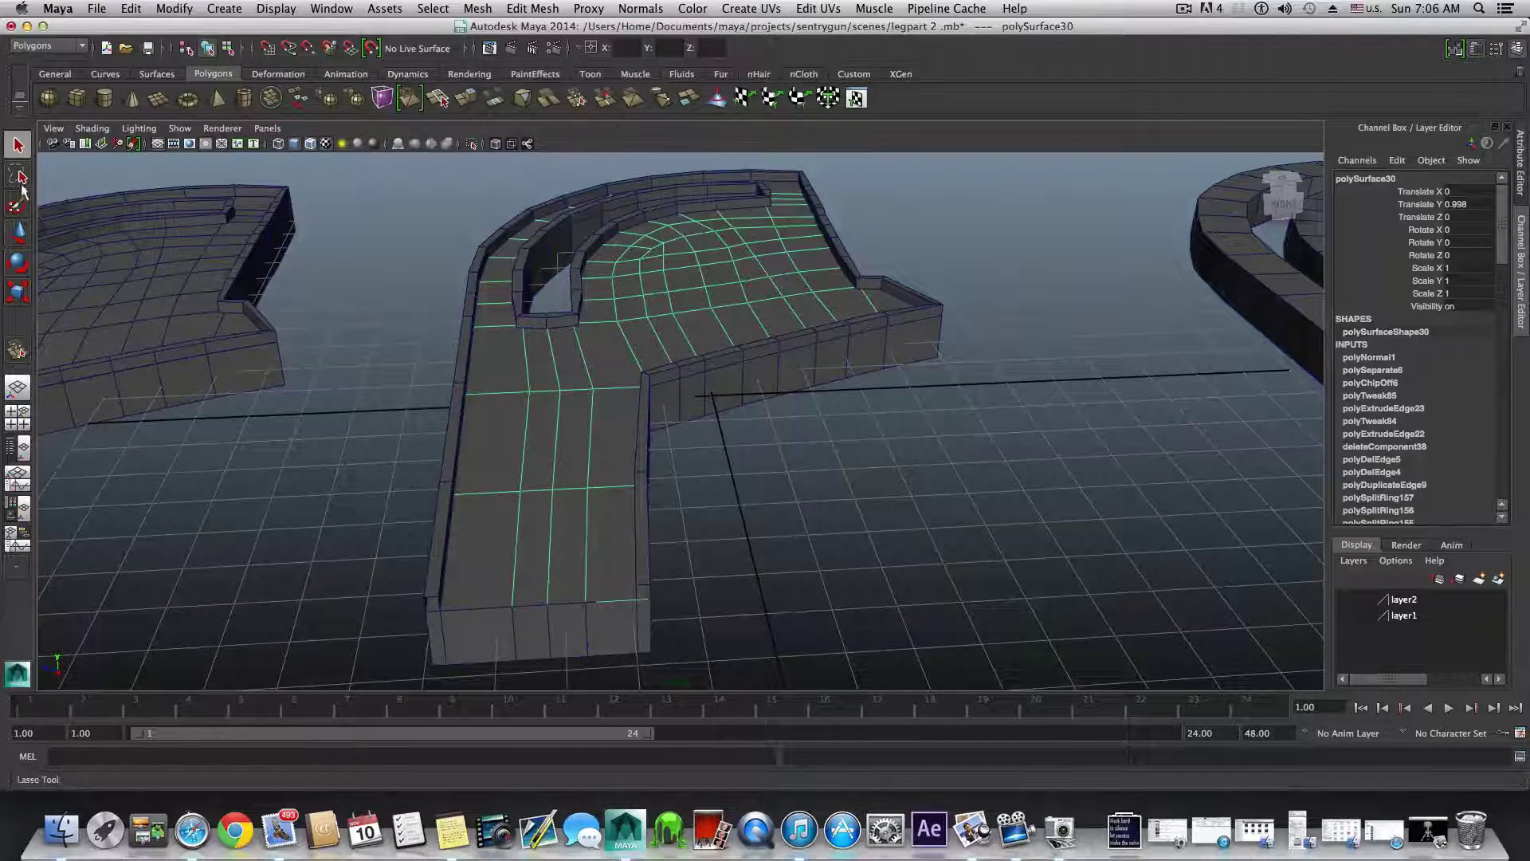
click(20, 236)
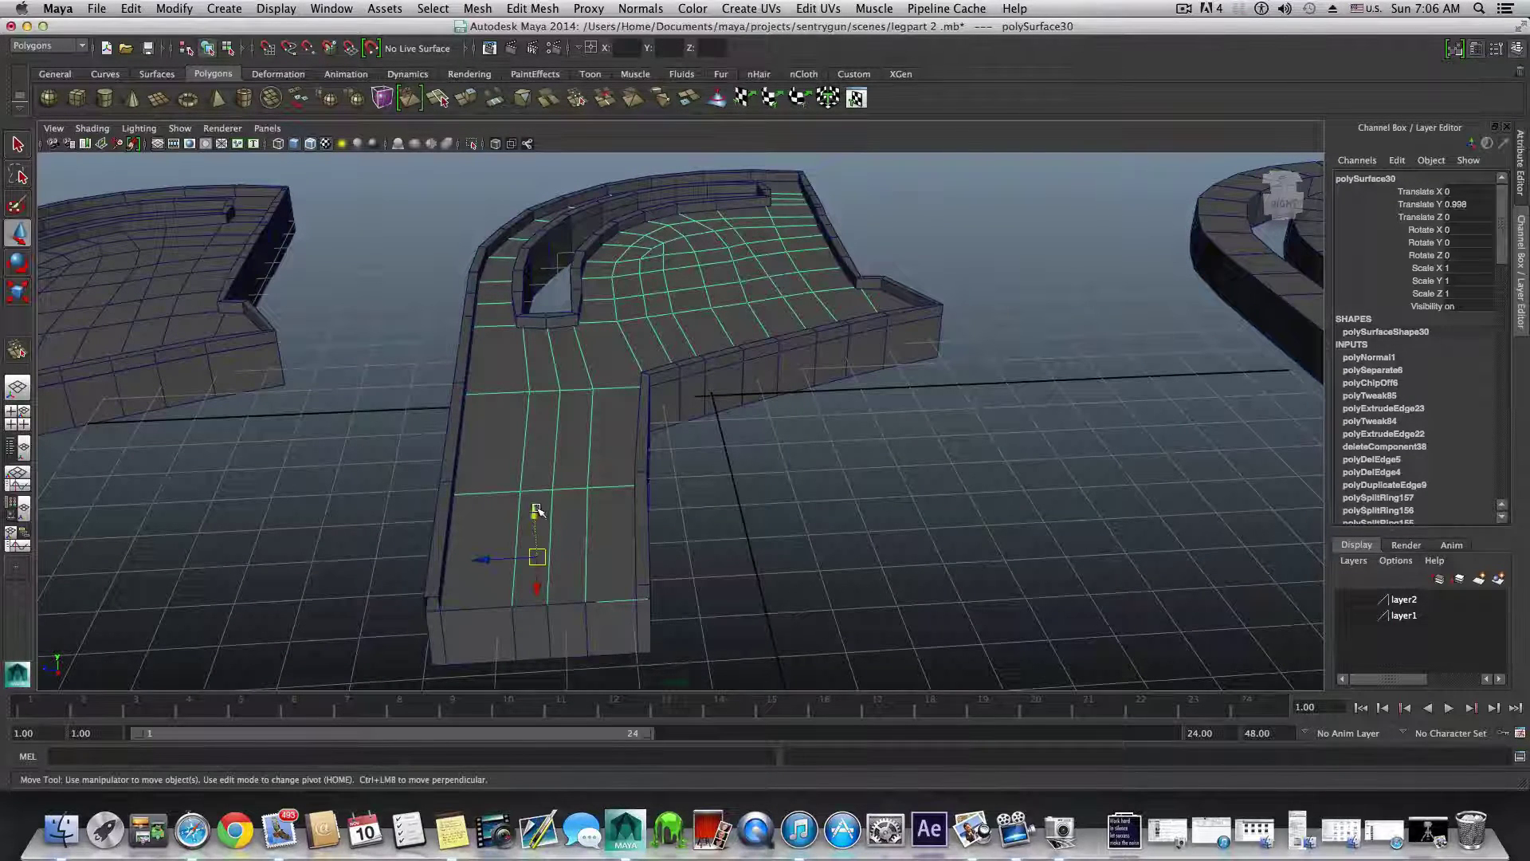
mouse_move(537, 510)
mouse_down()
mouse_move(532, 486)
mouse_move(563, 509)
mouse_up()
- Move the top surface's border vertices outward along the narrow arm's inner side and the adjoining slanted edge
right_drag(582, 447, 538, 447)
drag(674, 629, 620, 553)
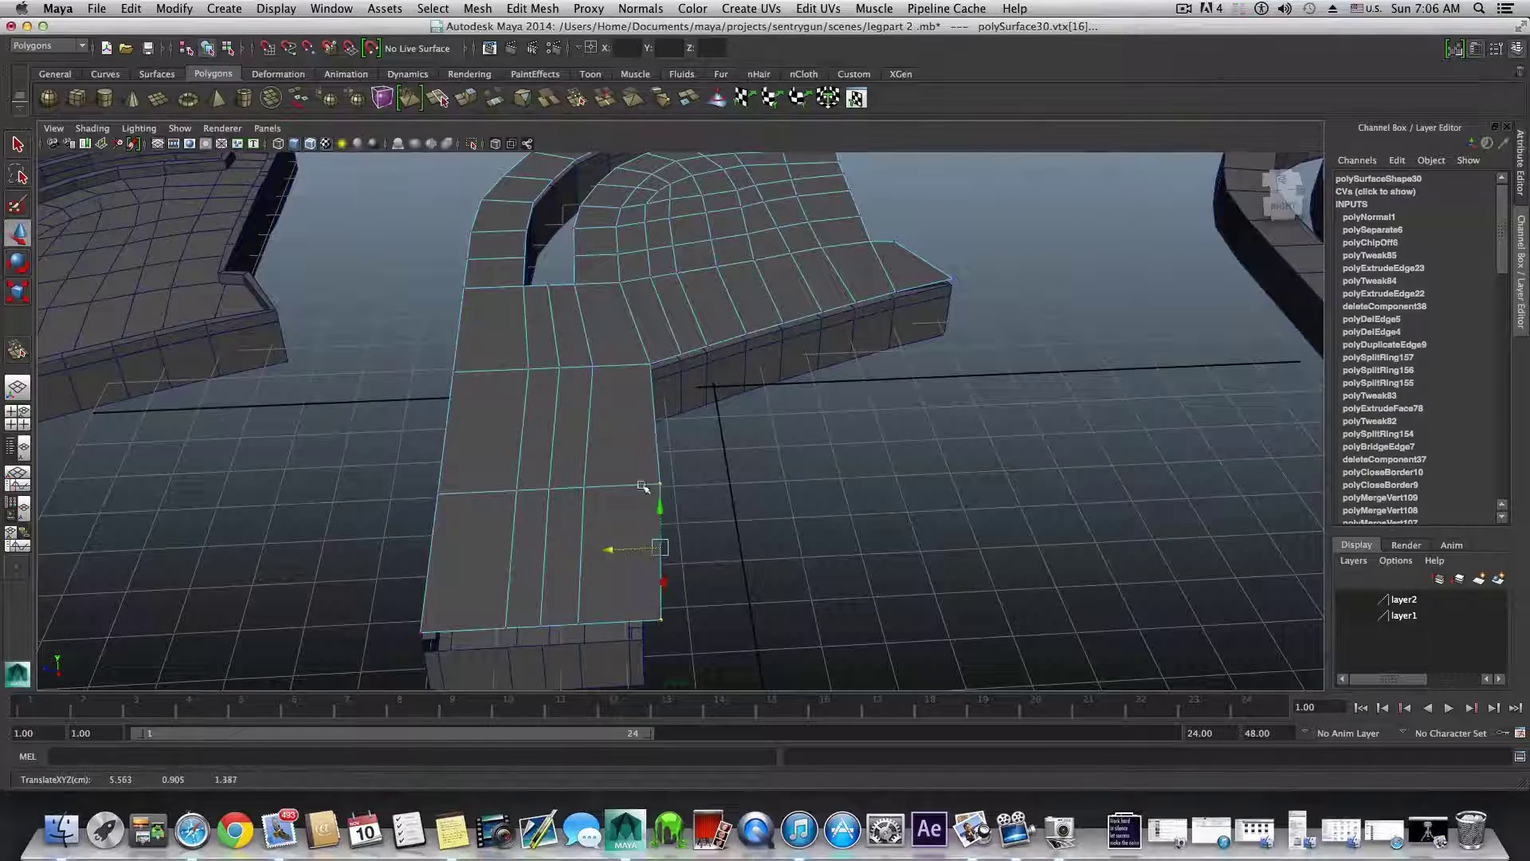
alt+drag(798, 447, 1044, 511)
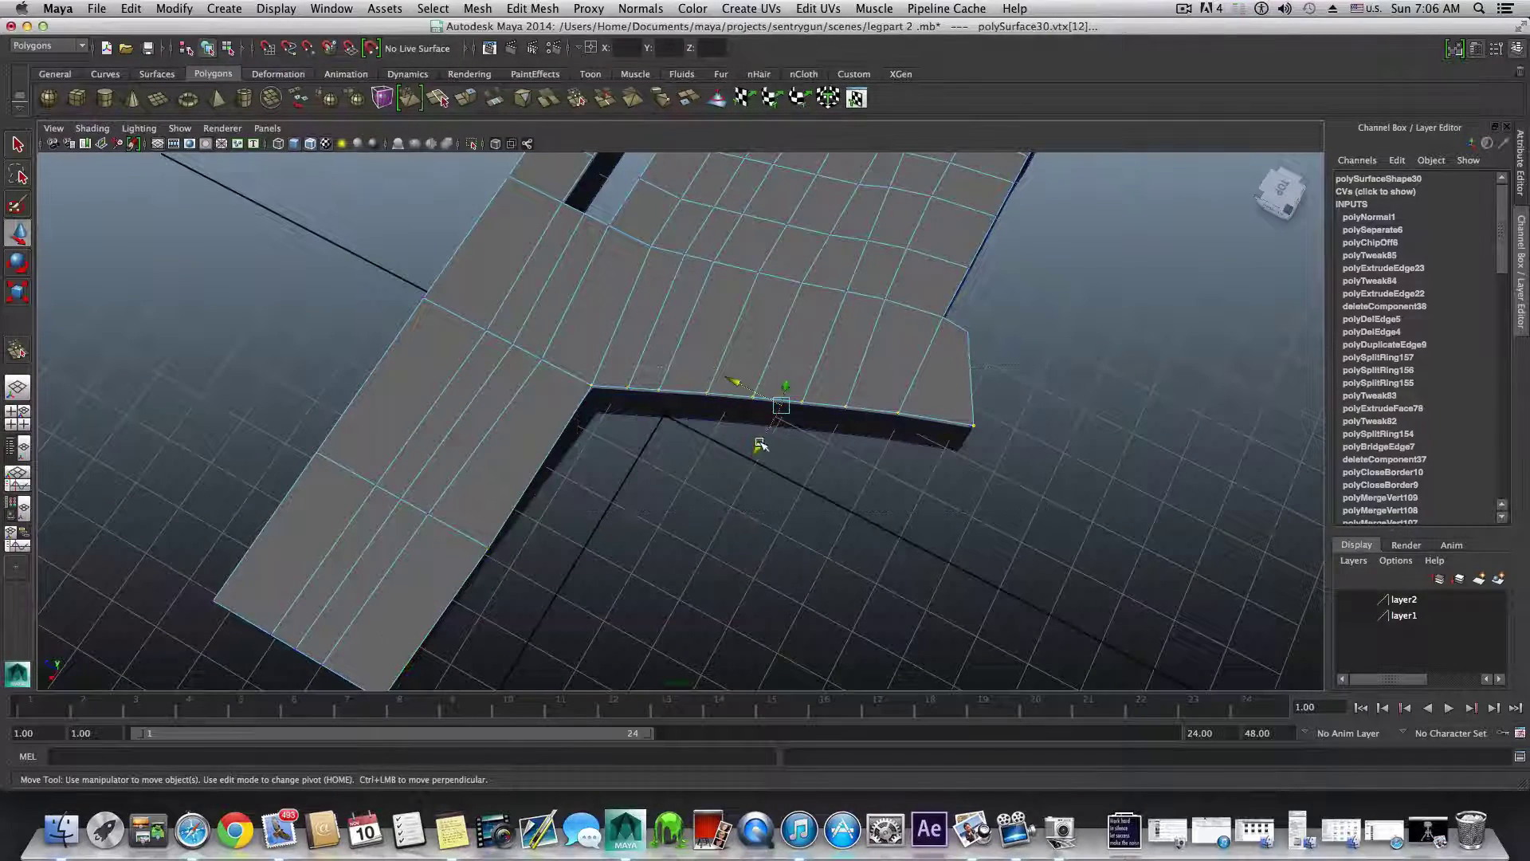
drag(759, 444, 760, 467)
- Move the border vertices of the top surface's straight edge at the wide end outward past the wall
alt+drag(950, 460, 615, 558)
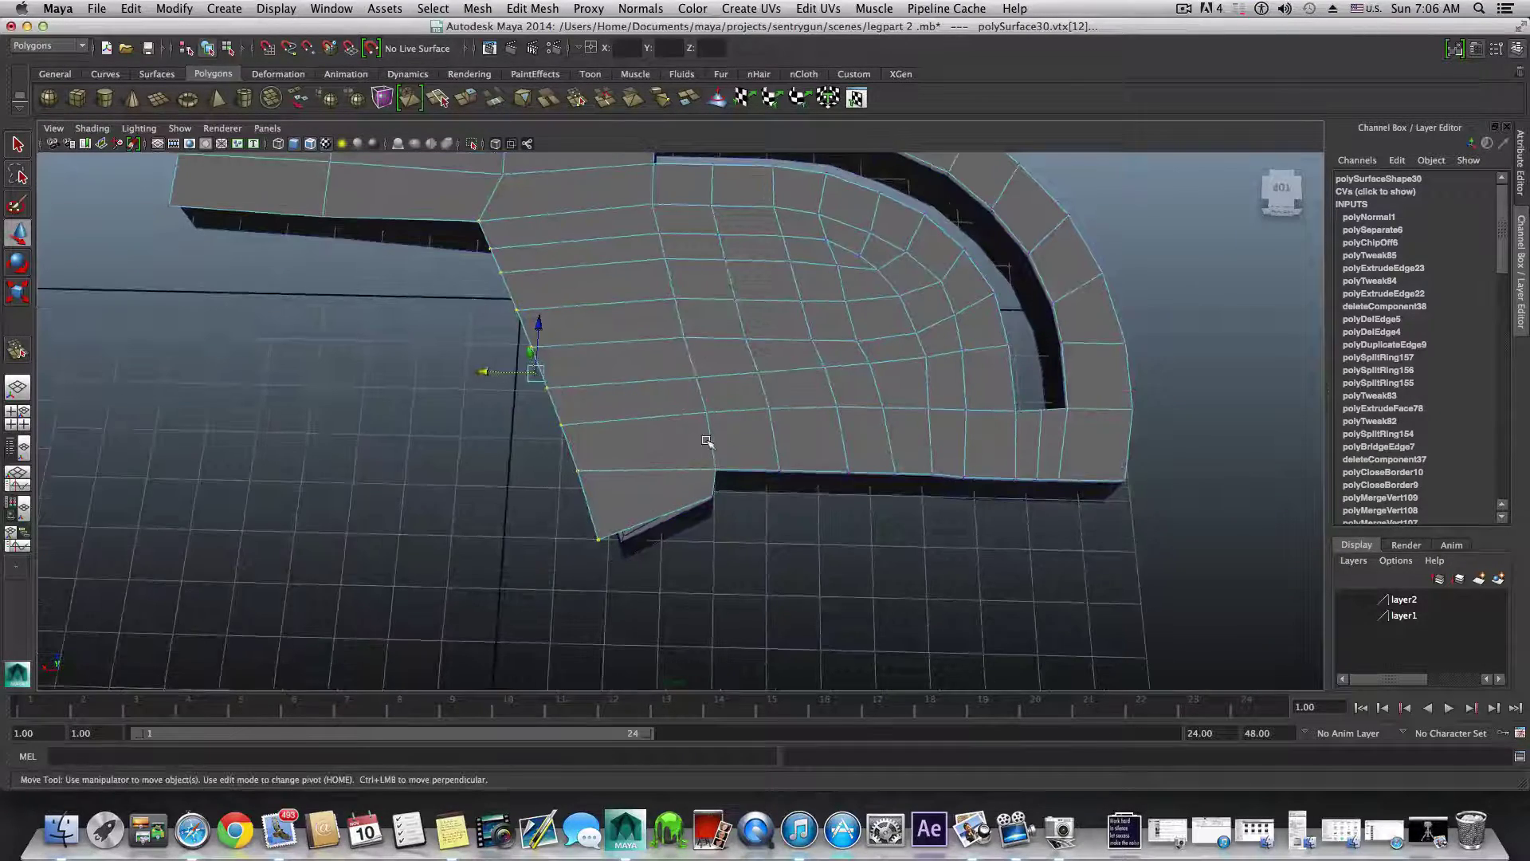
drag(718, 471, 1162, 614)
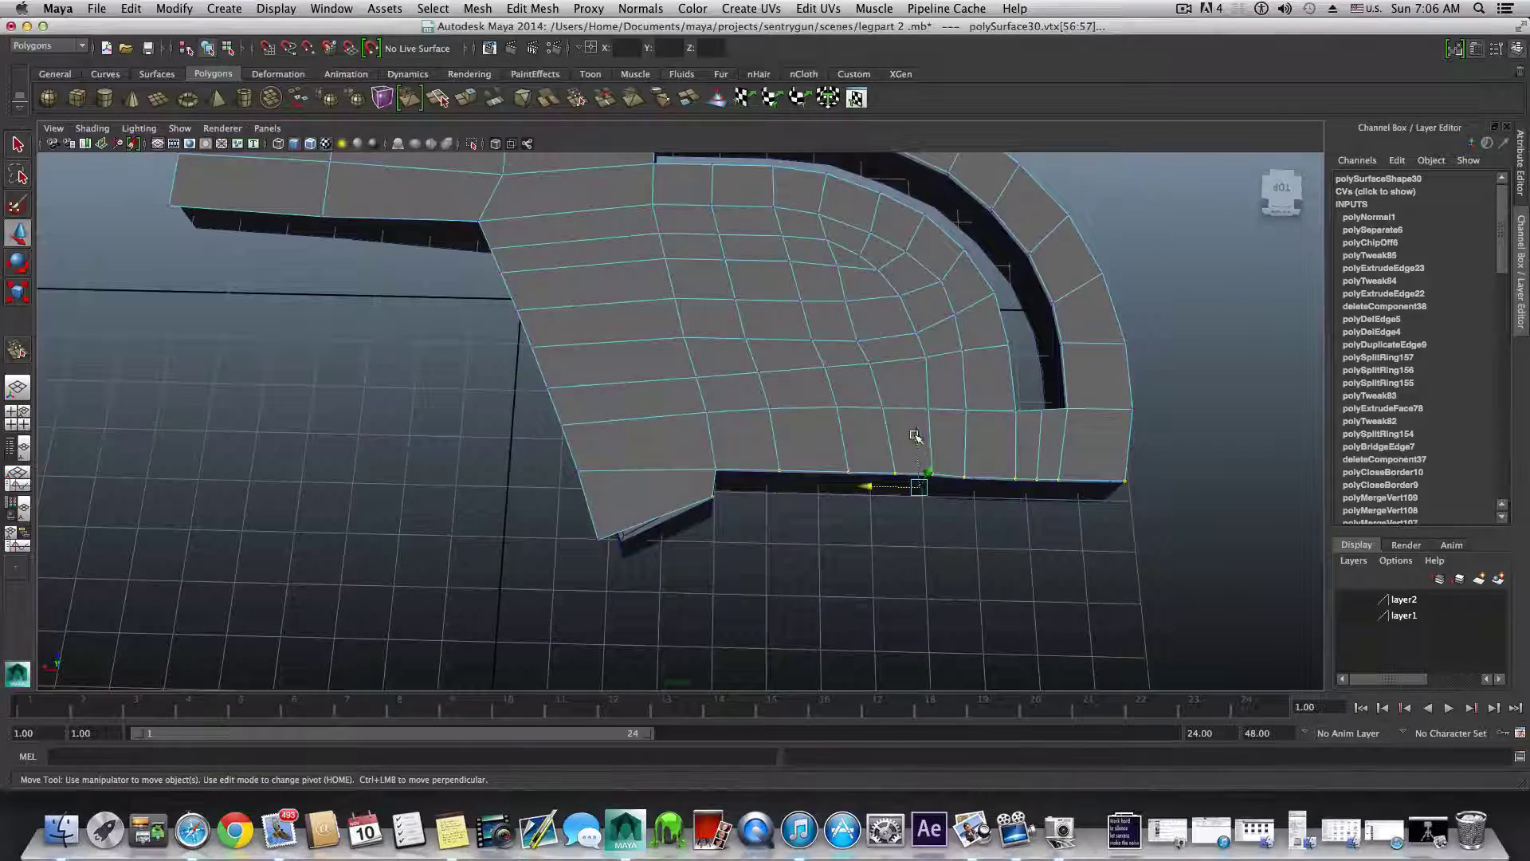
drag(915, 437, 922, 460)
- Move the top surface's border vertices outward around the curved outer rim
alt+drag(1081, 564, 1007, 642)
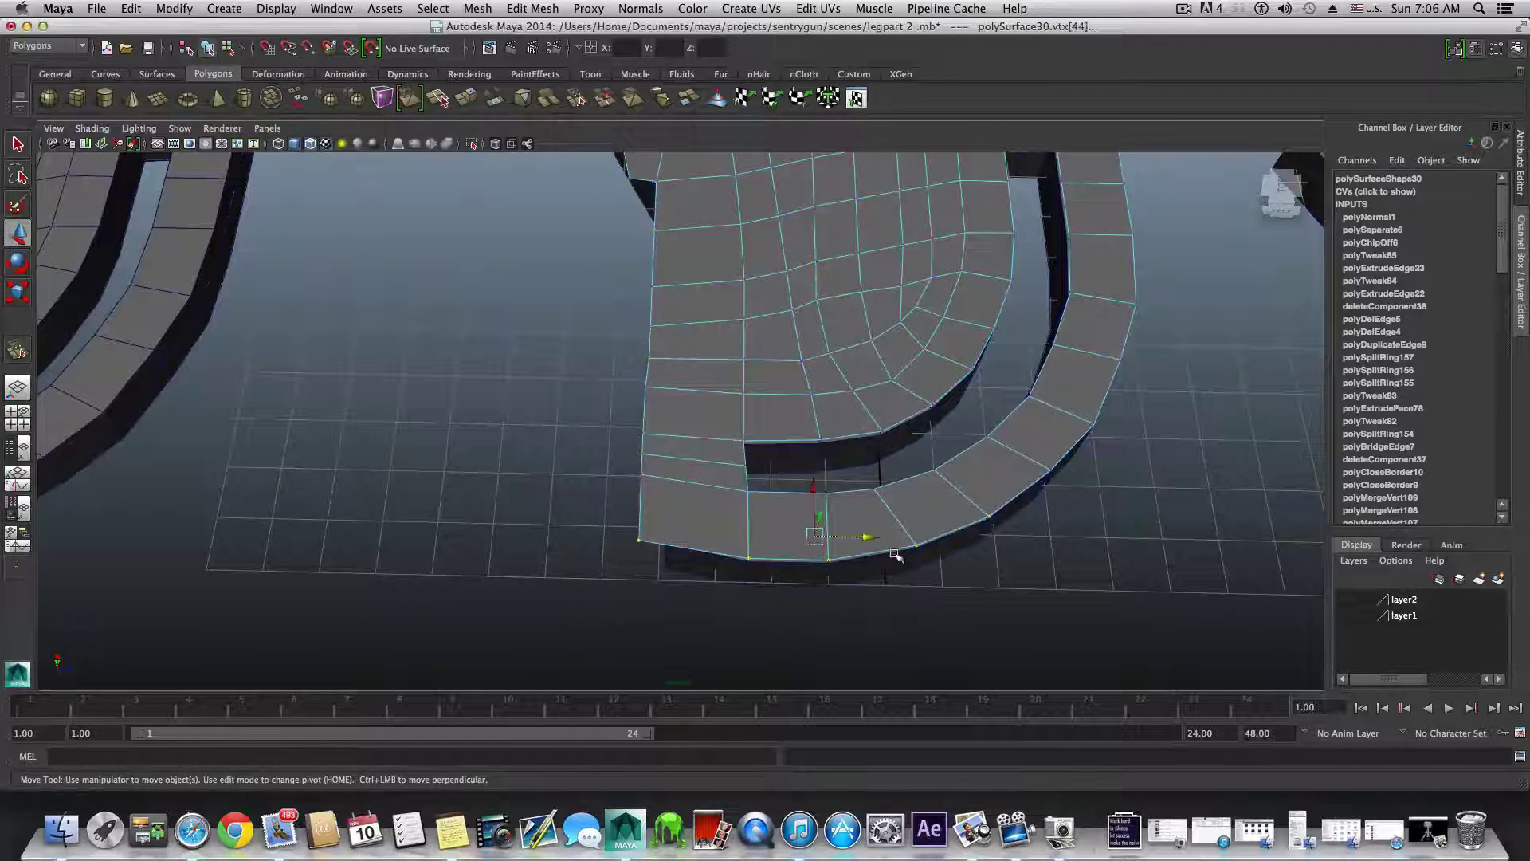
drag(812, 483, 579, 556)
drag(772, 661, 829, 678)
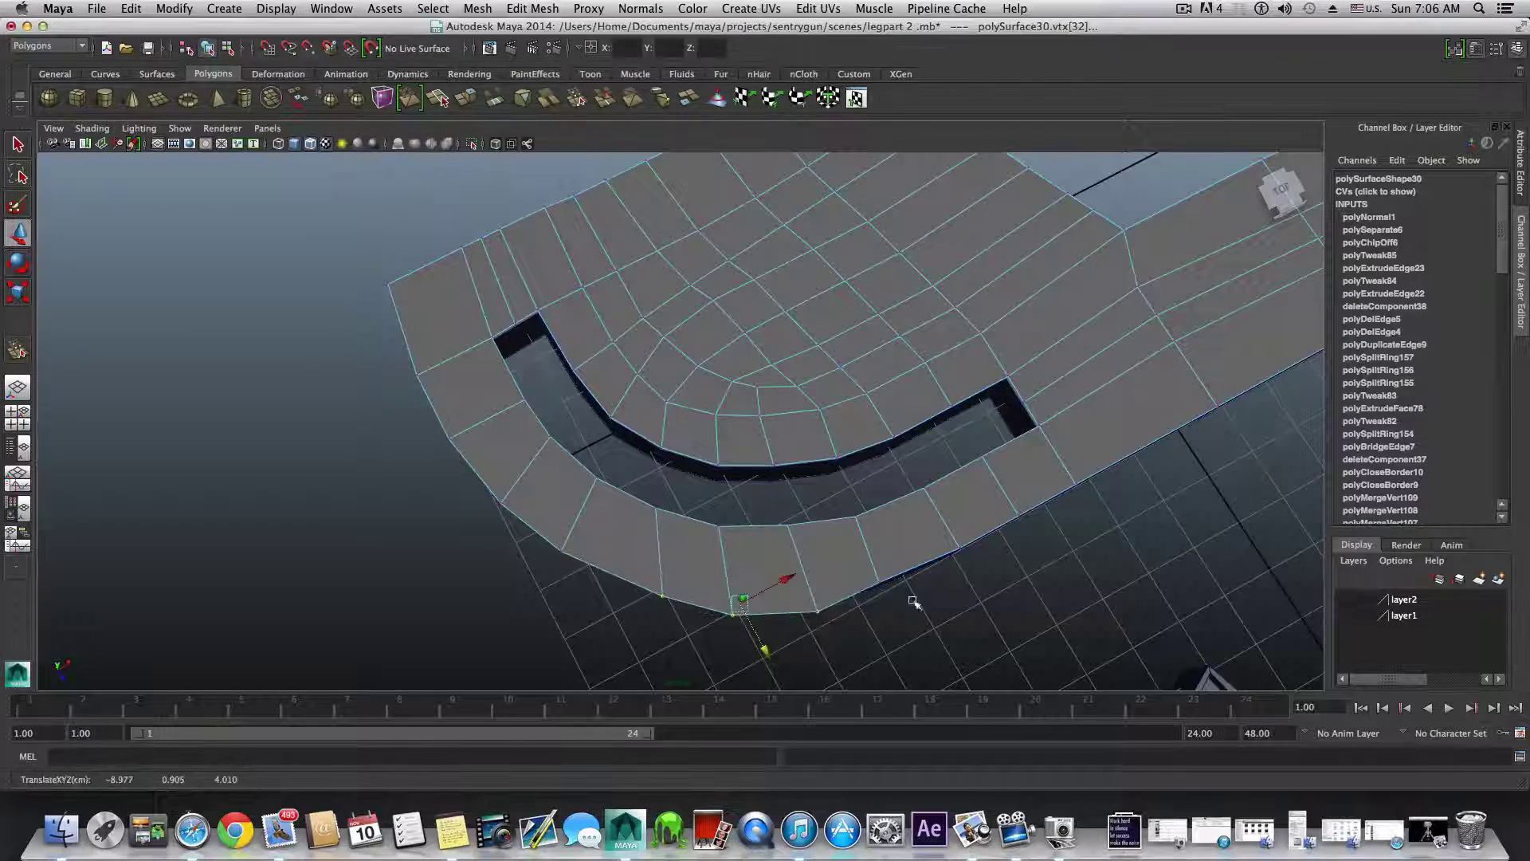
alt+drag(1103, 621, 714, 481)
click(741, 500)
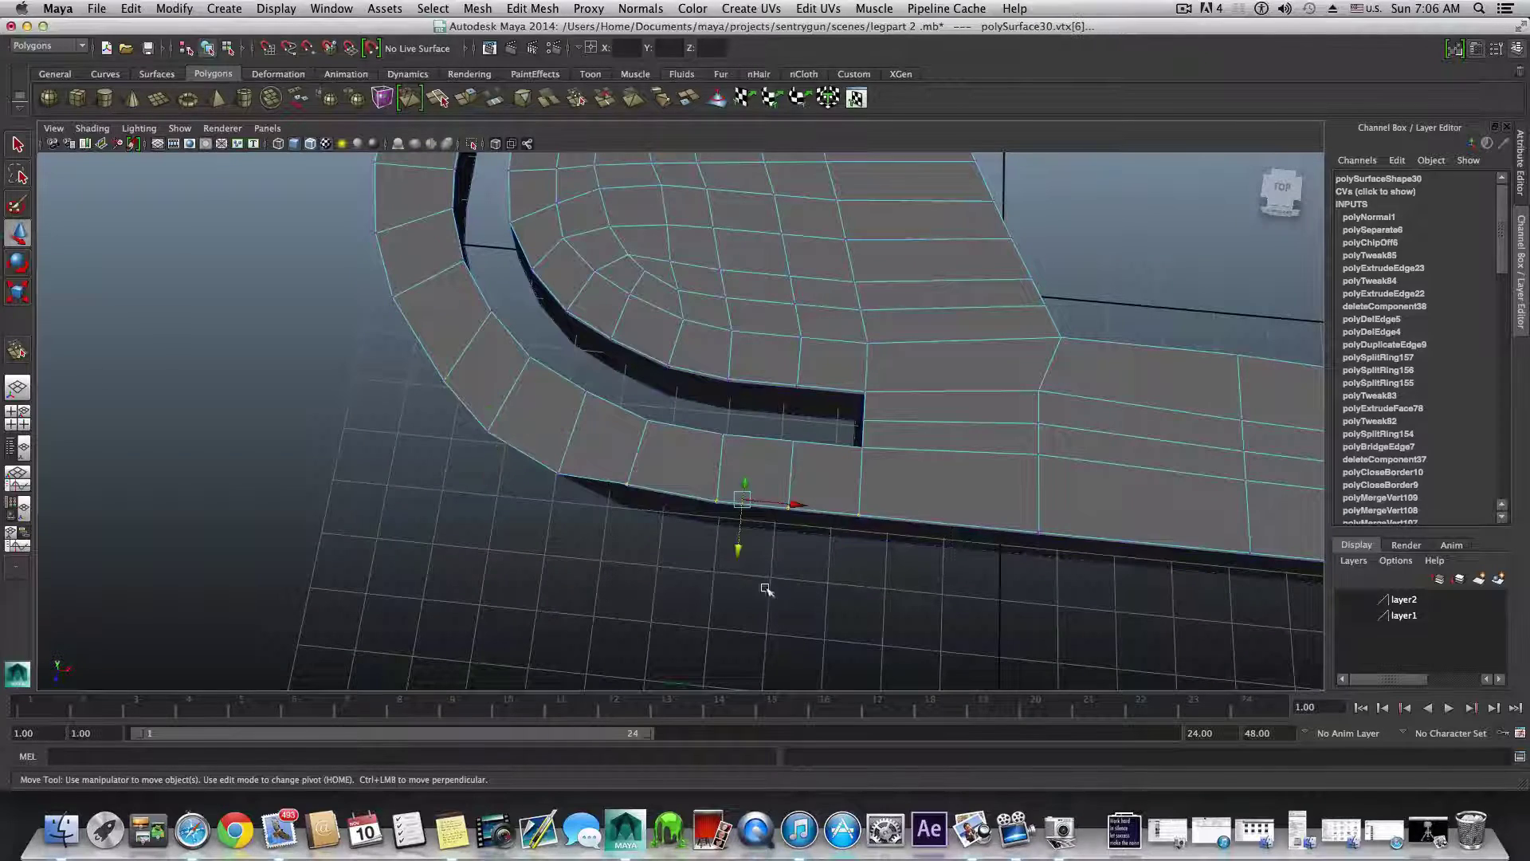
- Move the border vertices outward along the arm's straight outer side and at the arm's end
alt+drag(738, 566, 789, 565)
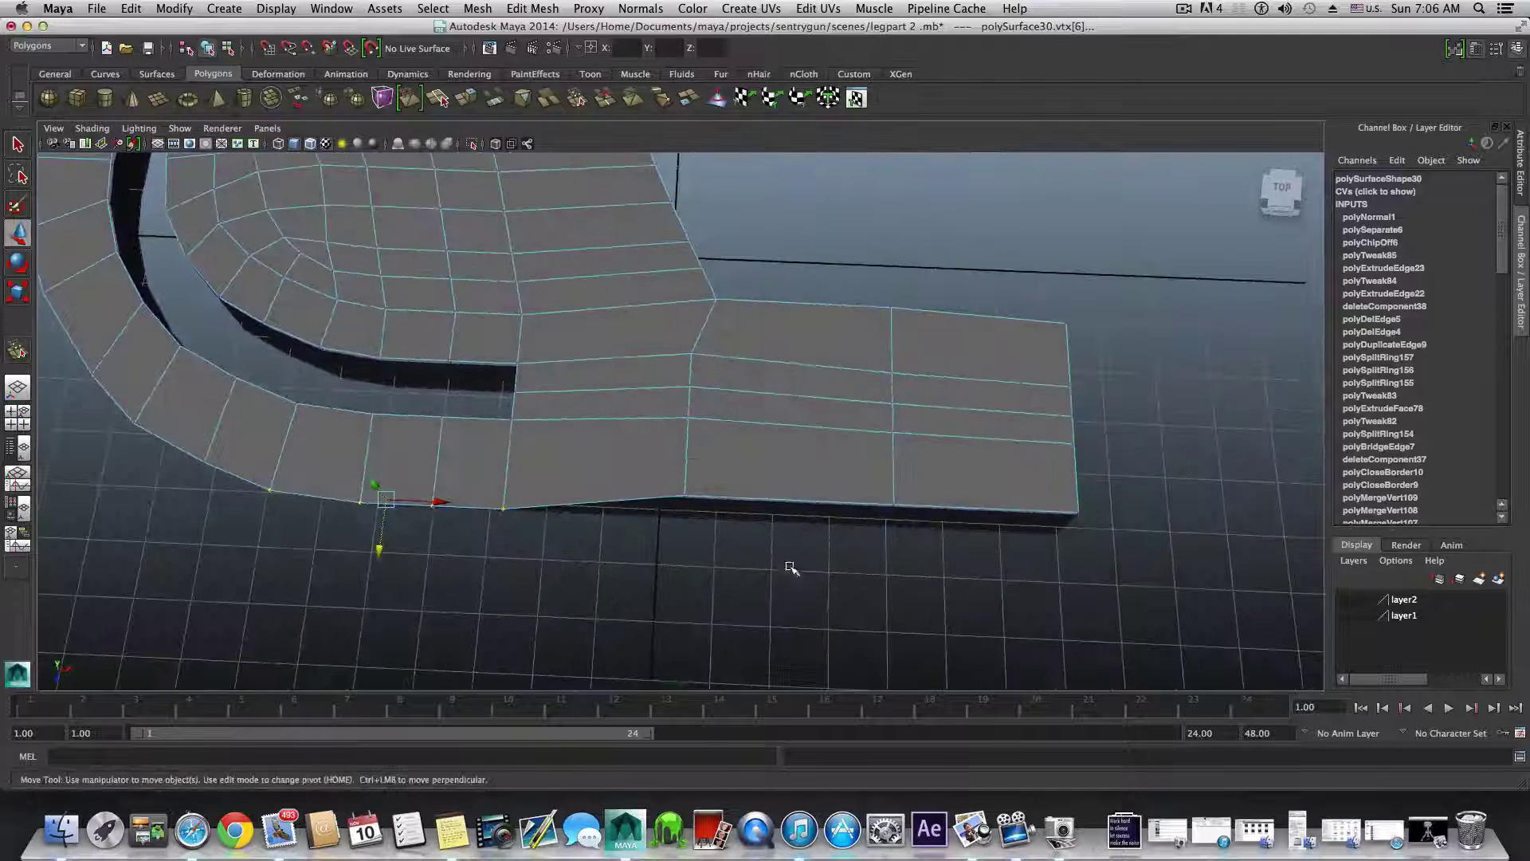
drag(660, 468, 1052, 610)
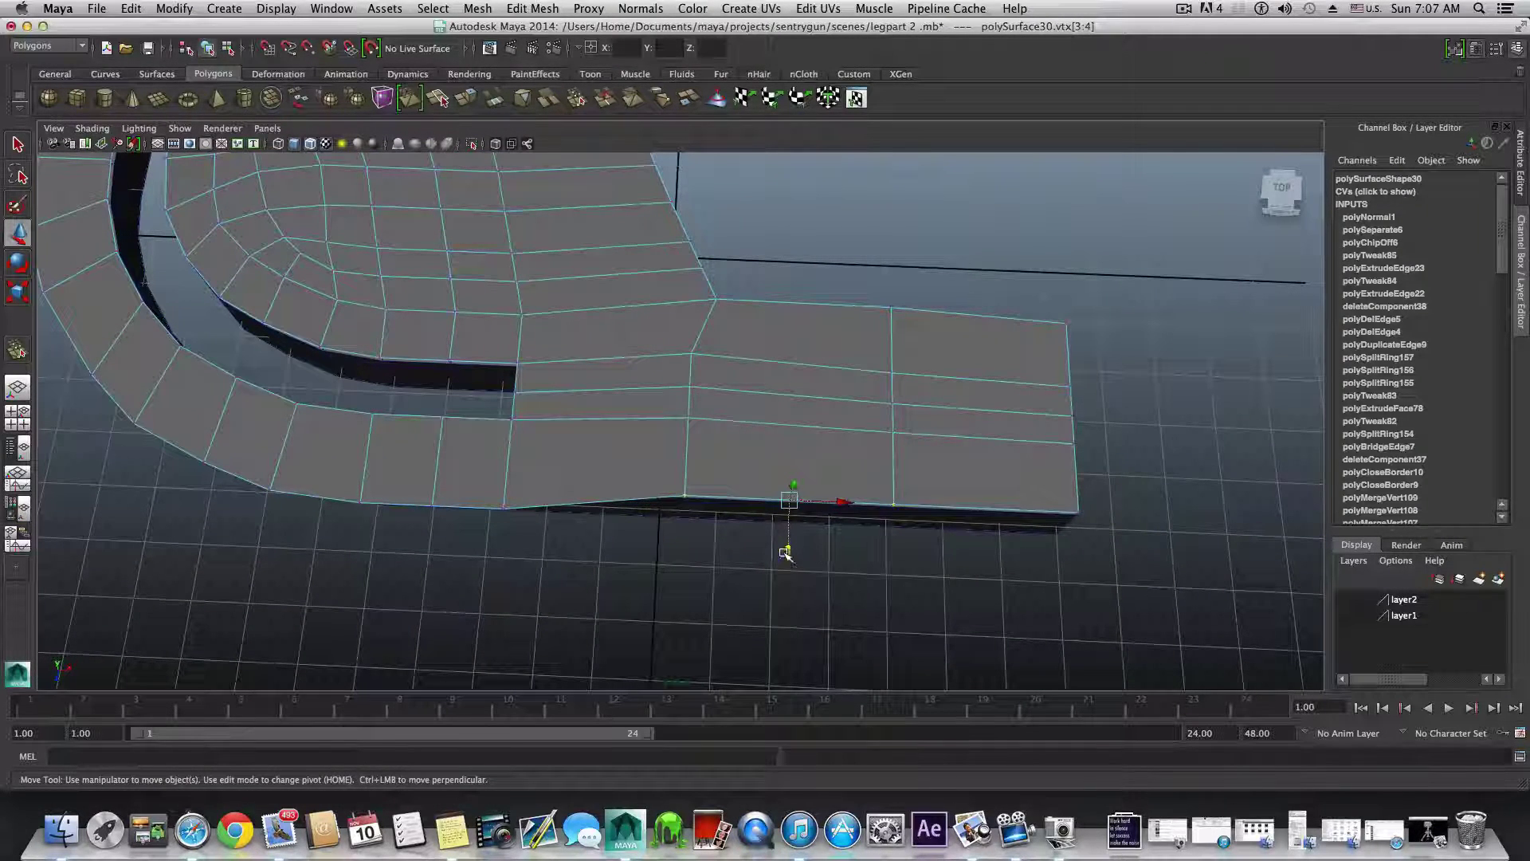
alt+drag(787, 563, 725, 636)
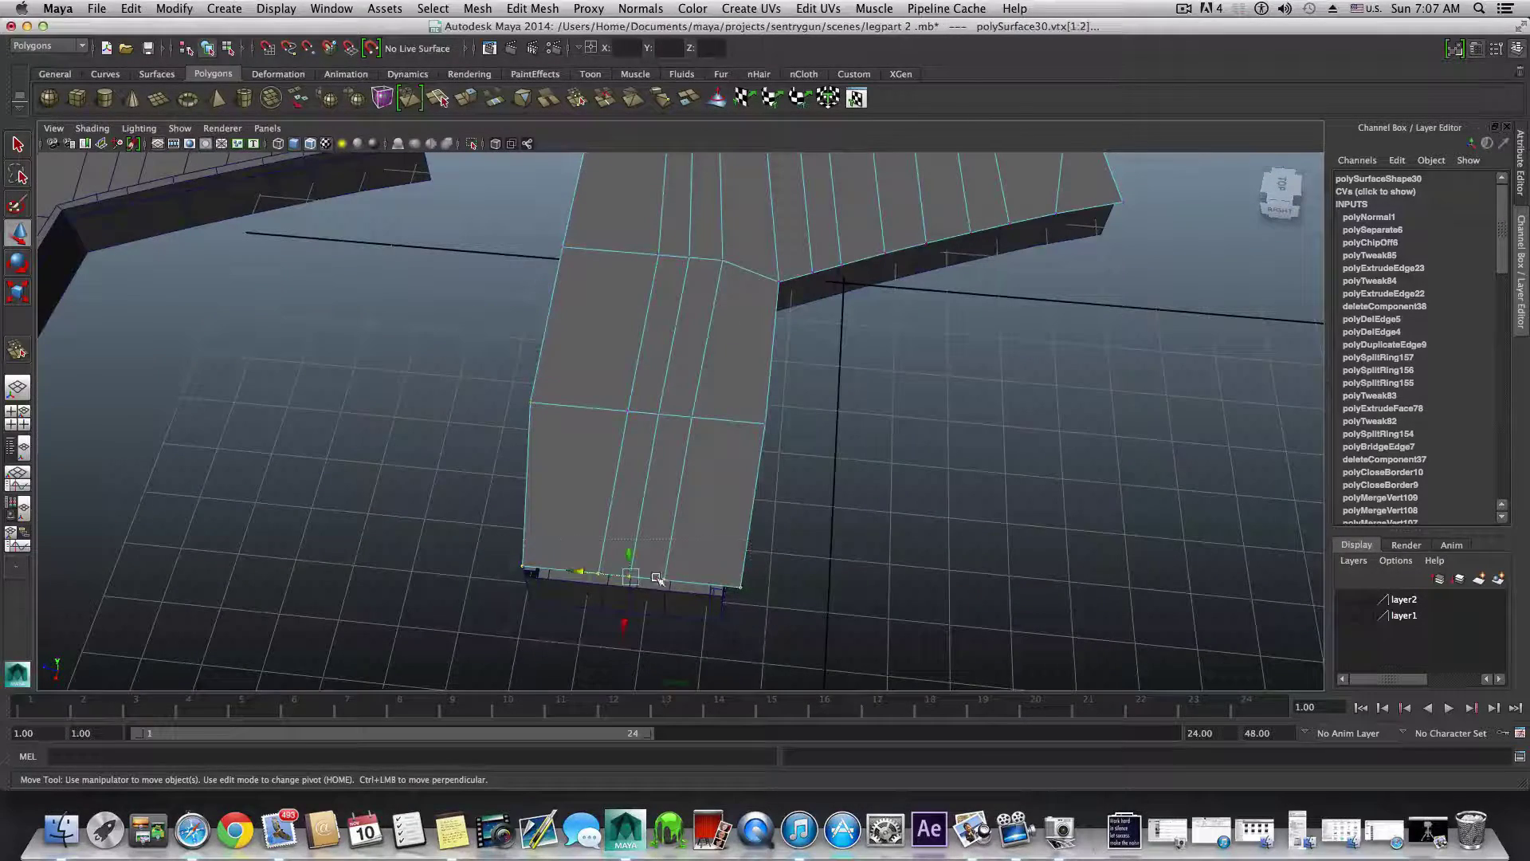
alt+drag(630, 622, 898, 615)
- Move the vertices along the slot's outer curve away from the opening to uncover the wall rim beneath
alt+right_drag(899, 614, 864, 558)
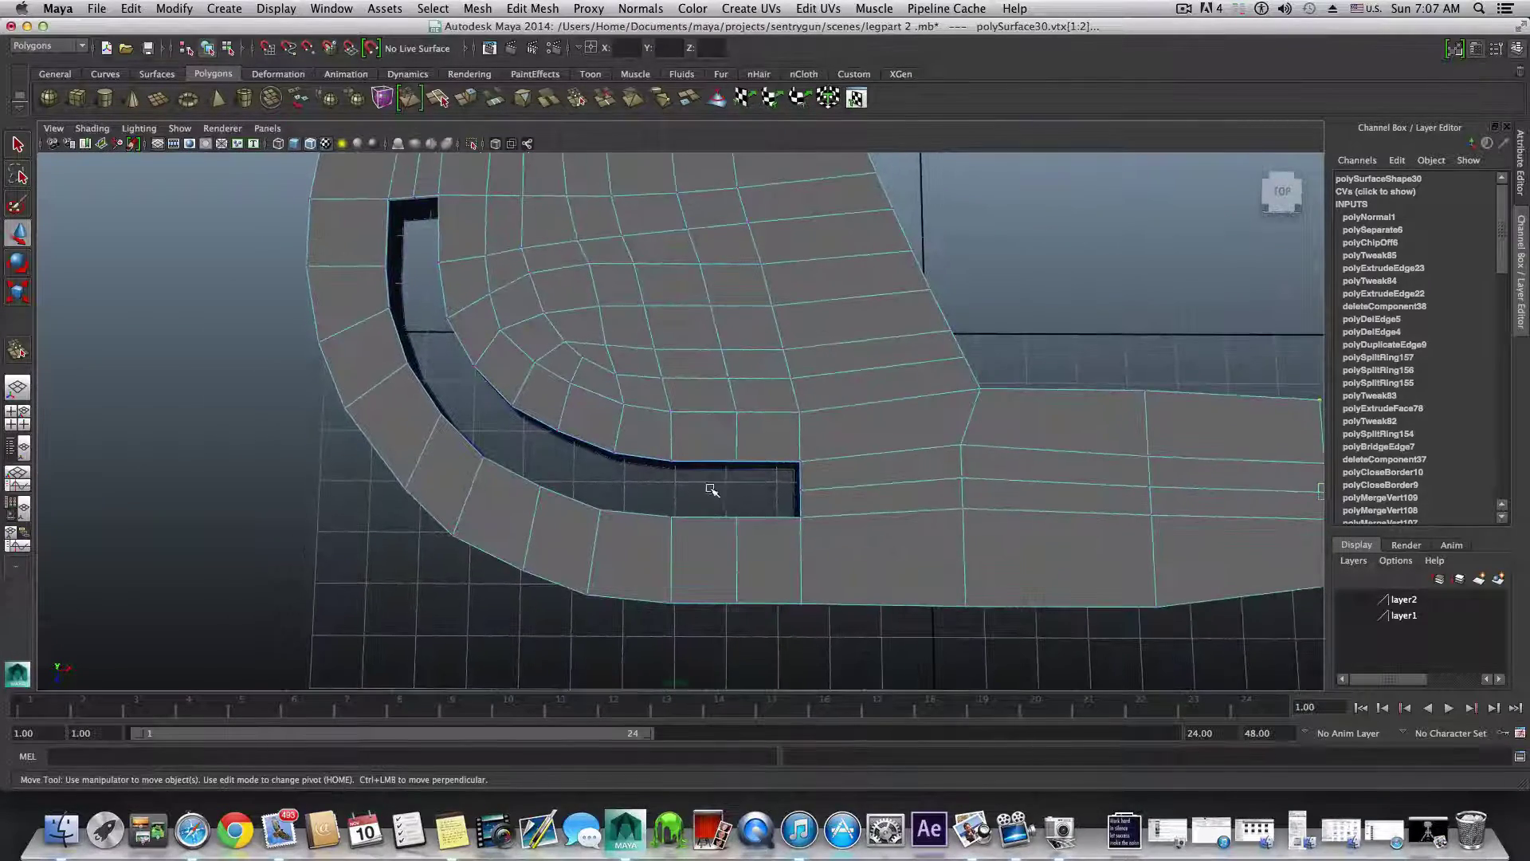
drag(753, 502, 882, 638)
click(791, 555)
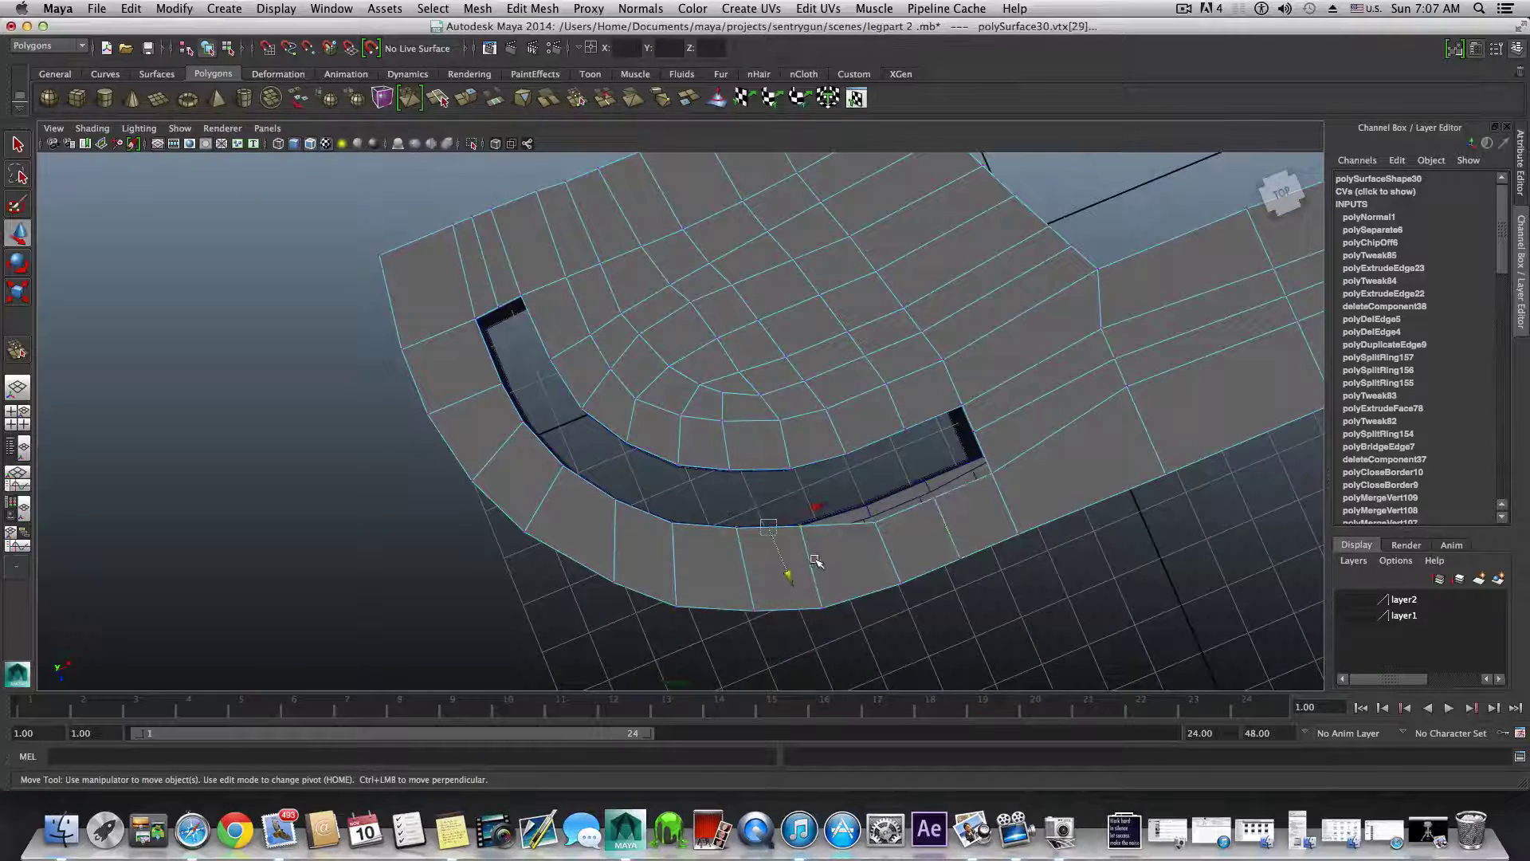
drag(789, 567, 792, 496)
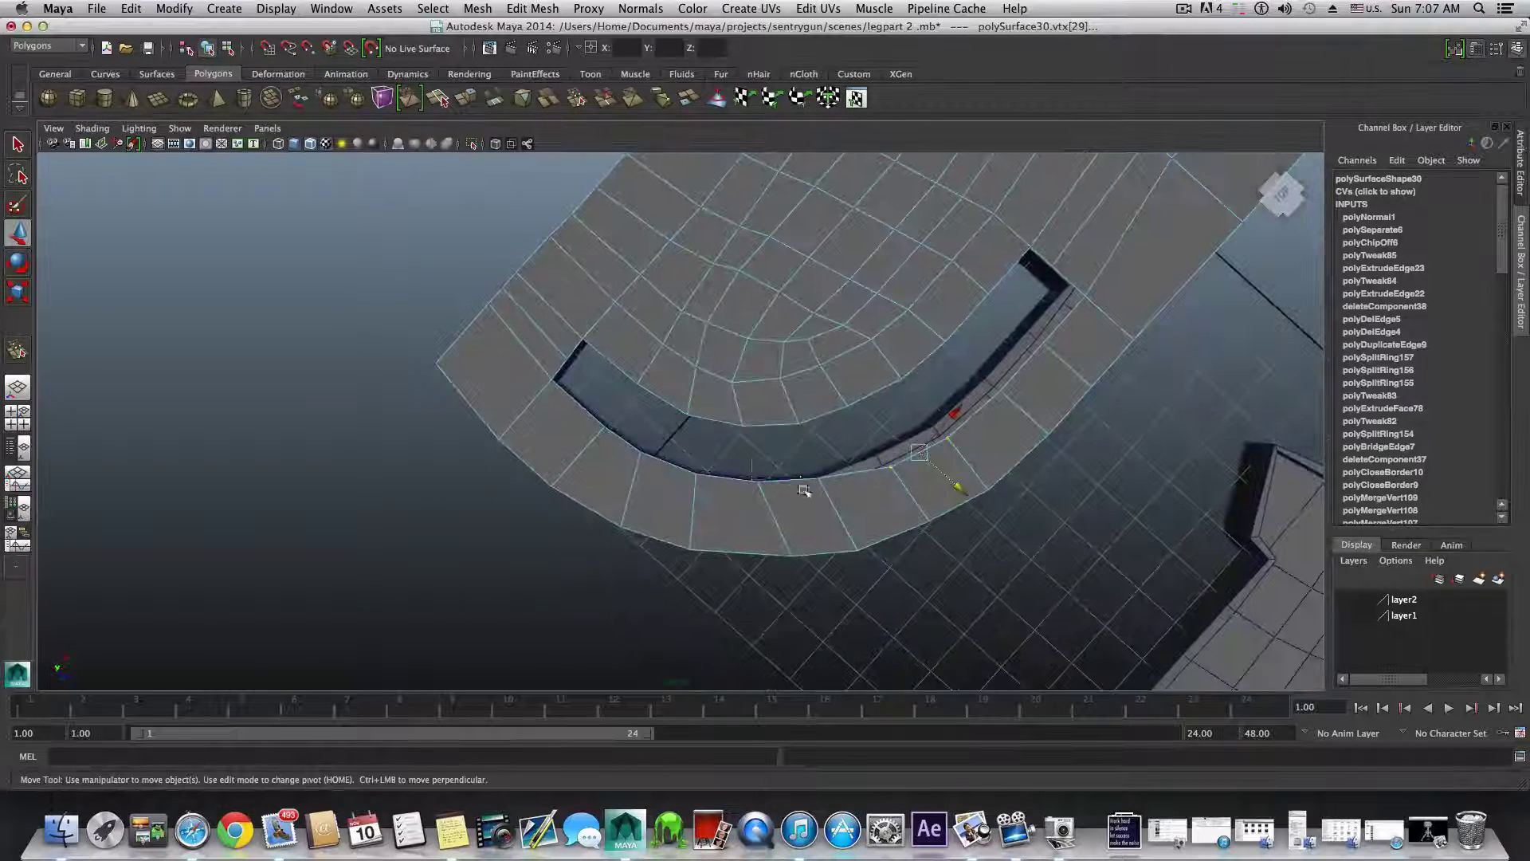
click(801, 487)
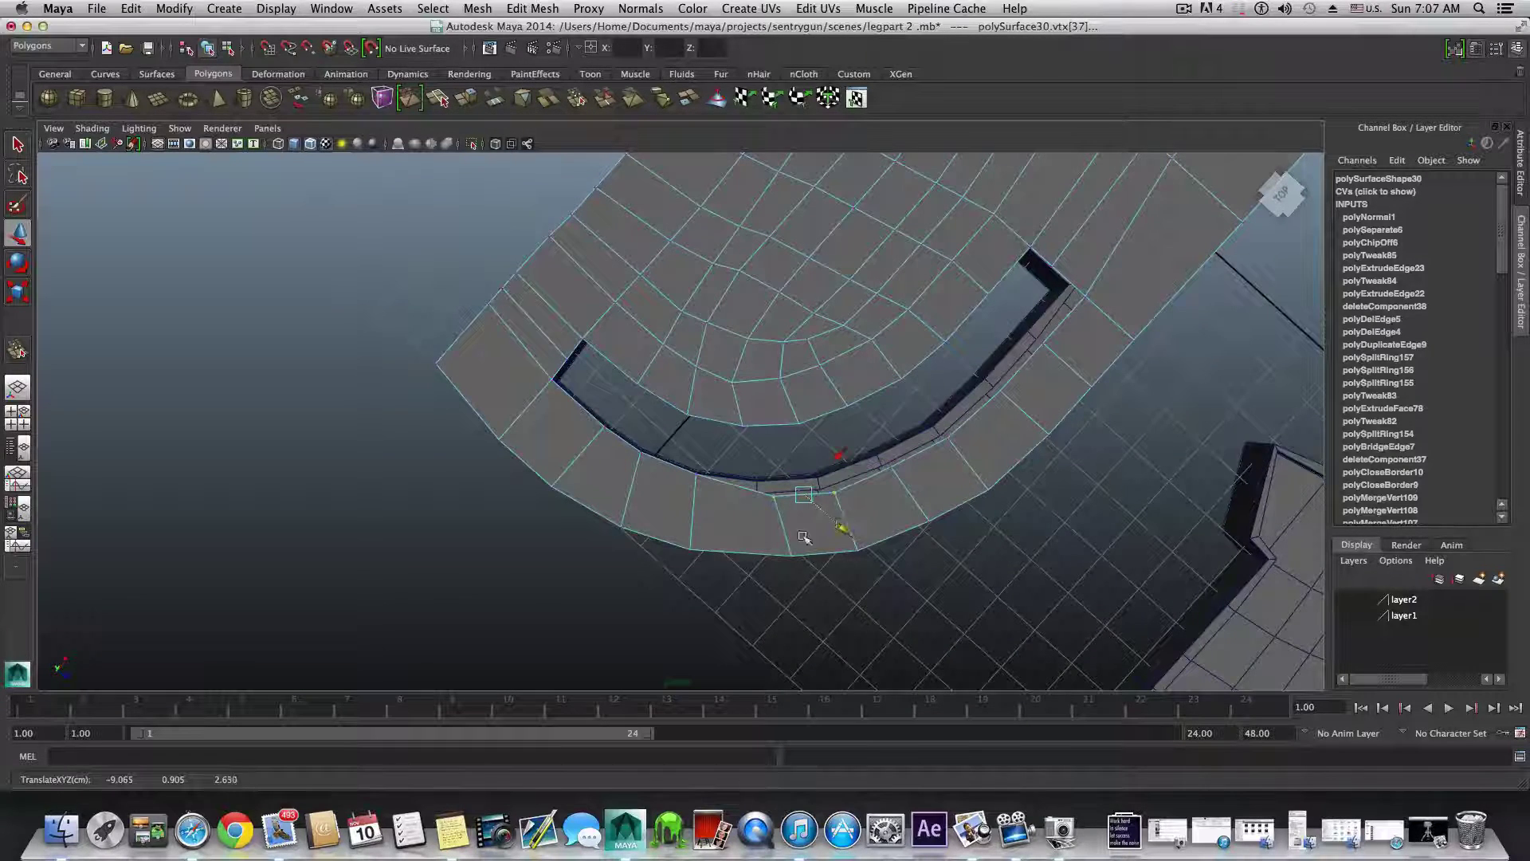
alt+drag(810, 533, 859, 547)
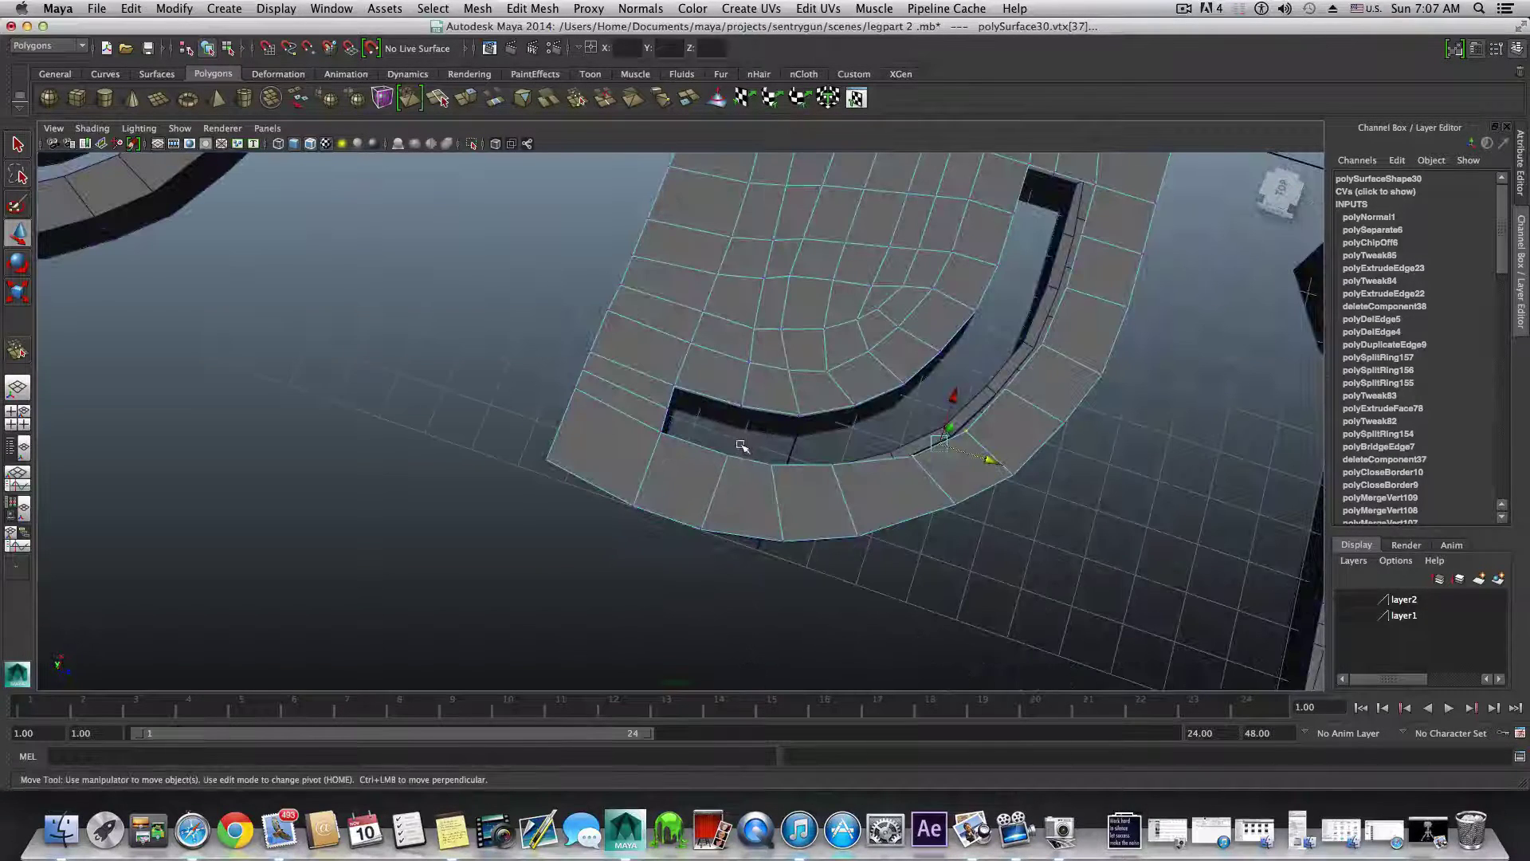
middle_drag(851, 481, 873, 495)
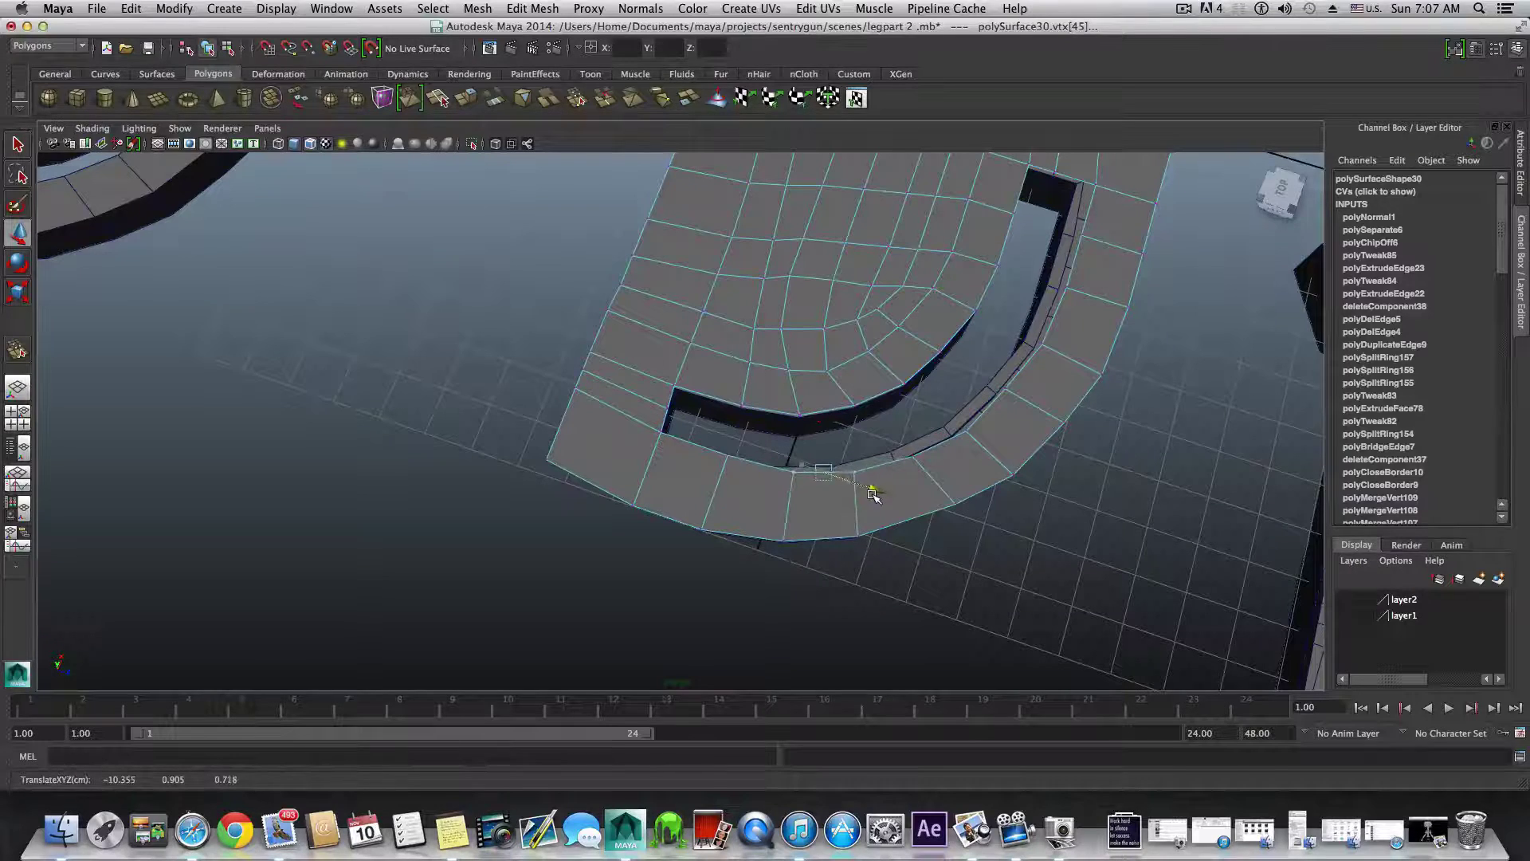
middle_drag(844, 430, 836, 438)
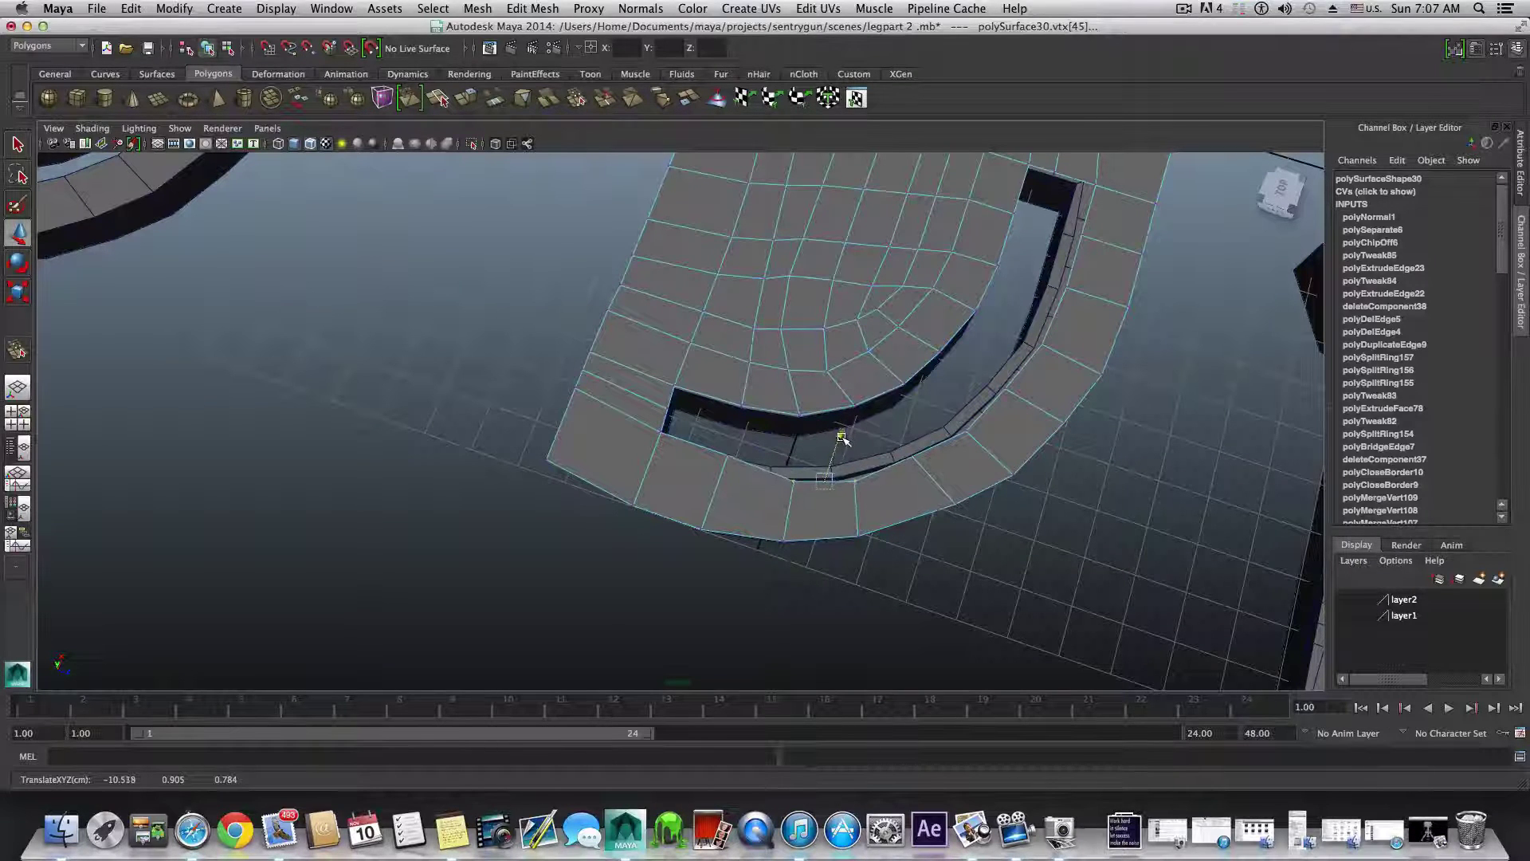
- Move the vertices at the slot's wide-end tip and along its inner curve back from the opening
alt+drag(836, 444, 741, 478)
drag(696, 386, 863, 450)
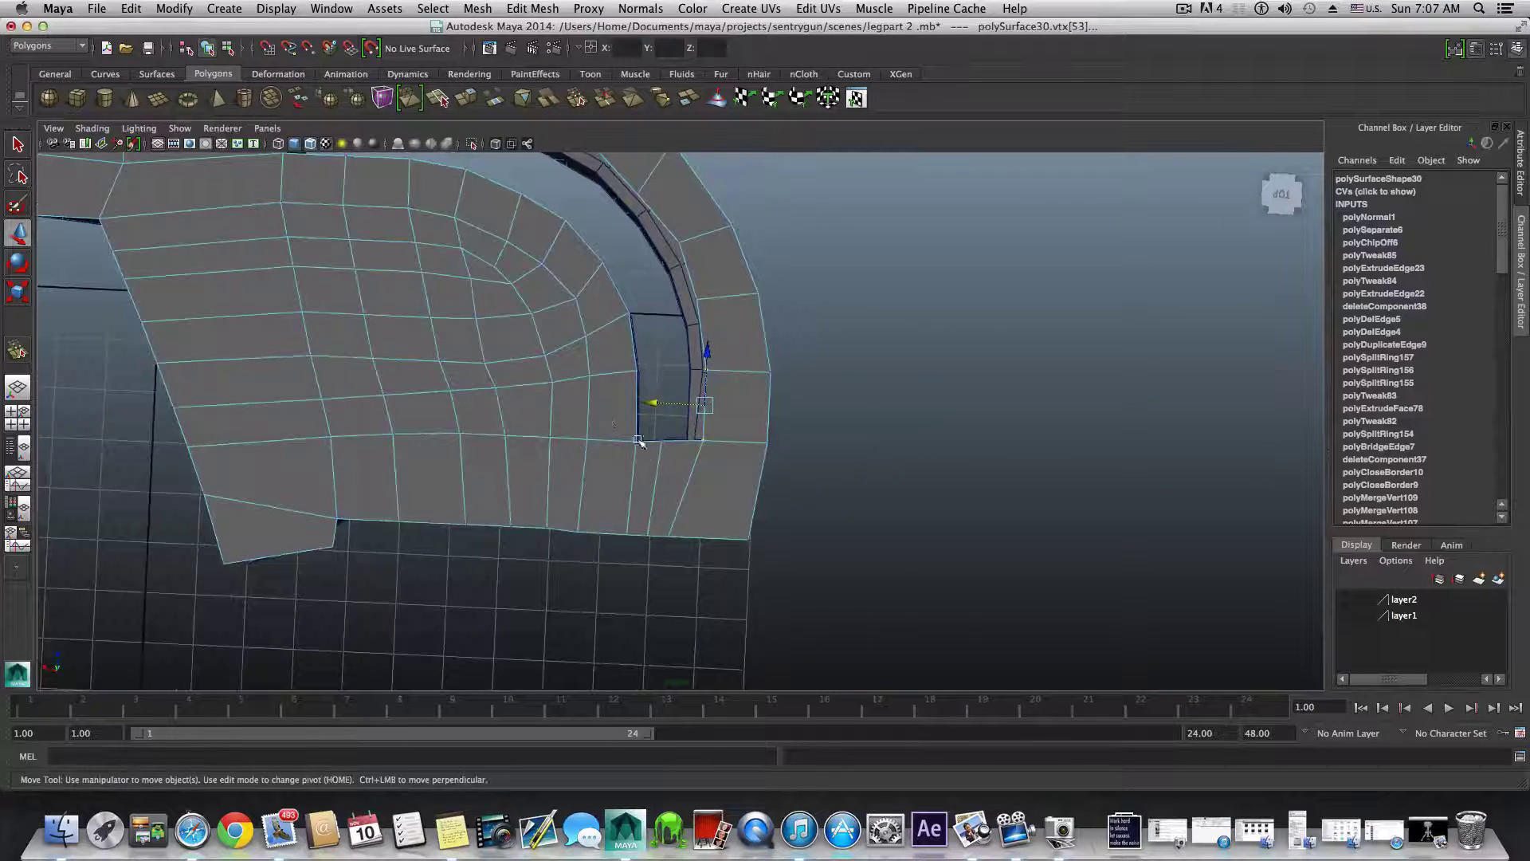
drag(708, 472, 710, 473)
drag(672, 388, 683, 285)
click(533, 317)
click(650, 310)
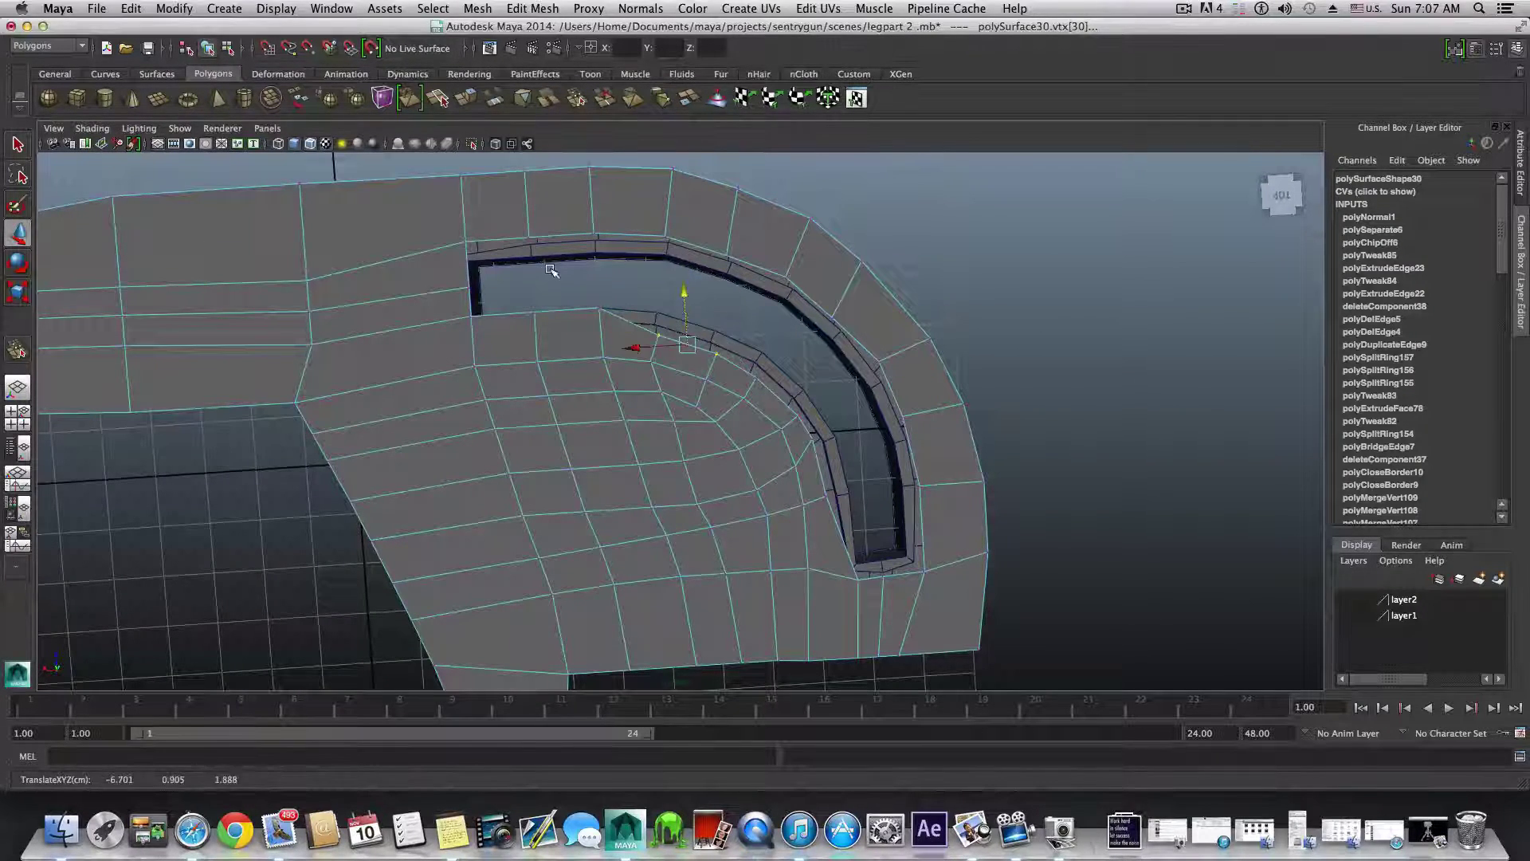
click(566, 310)
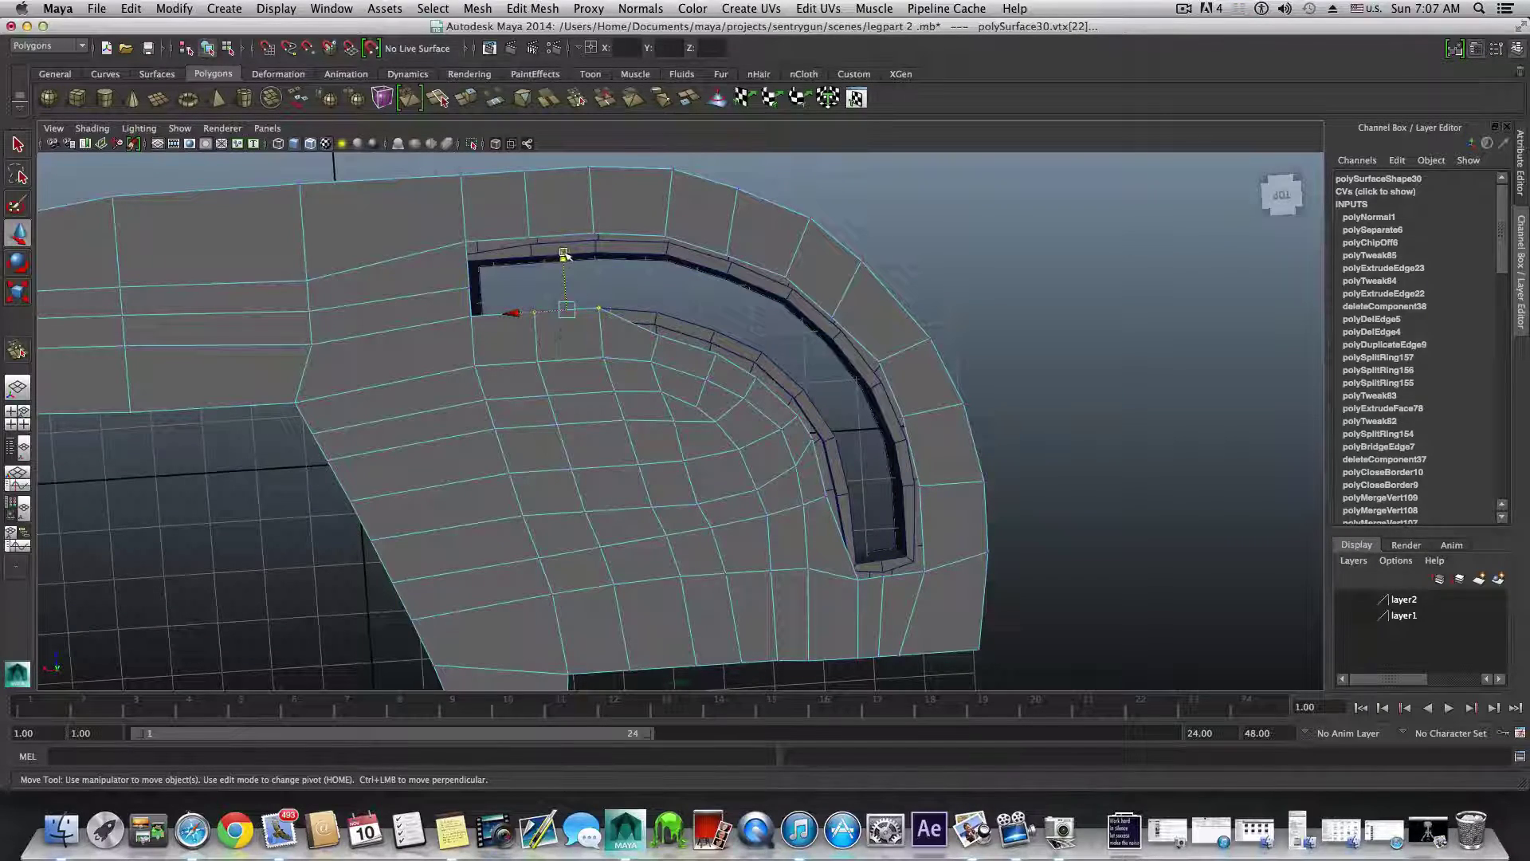
drag(564, 253, 692, 488)
- Move the vertices at the slot's square end nearest the arm back to clear the wall rim
click(601, 496)
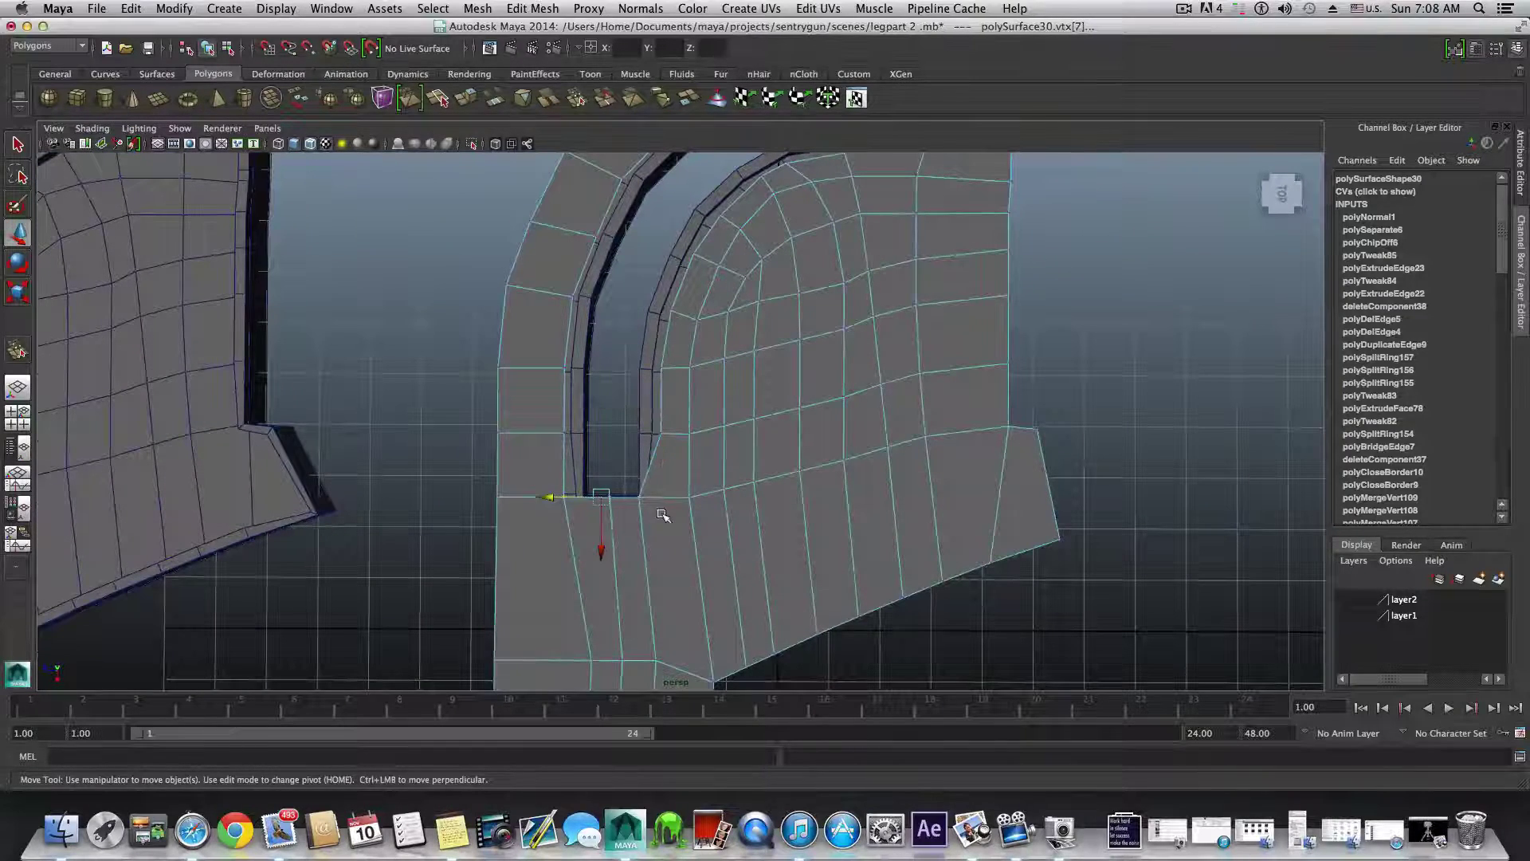
click(598, 509)
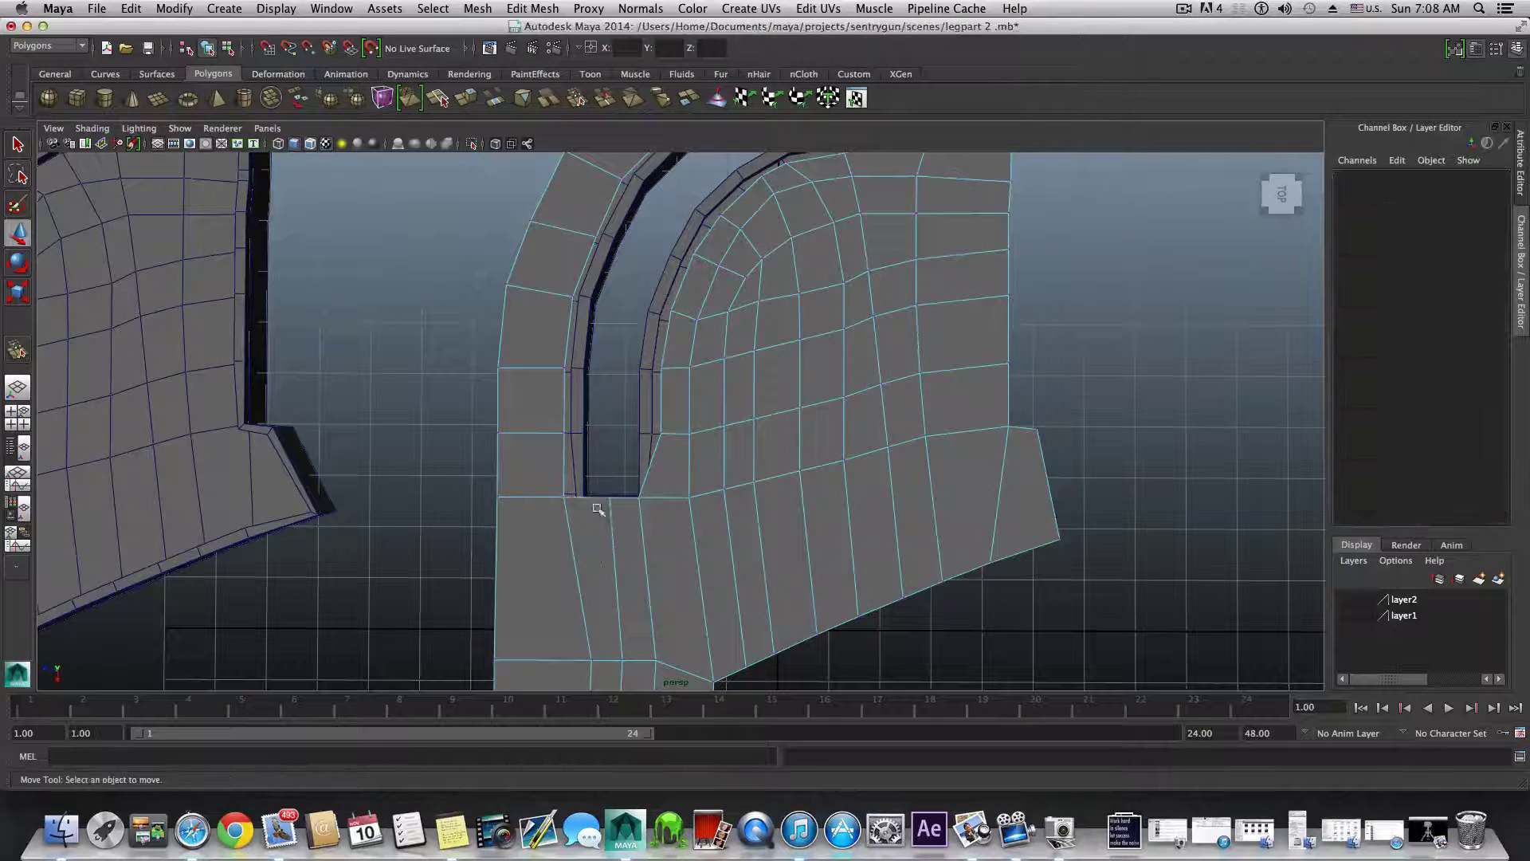
key(z)
drag(605, 544, 604, 557)
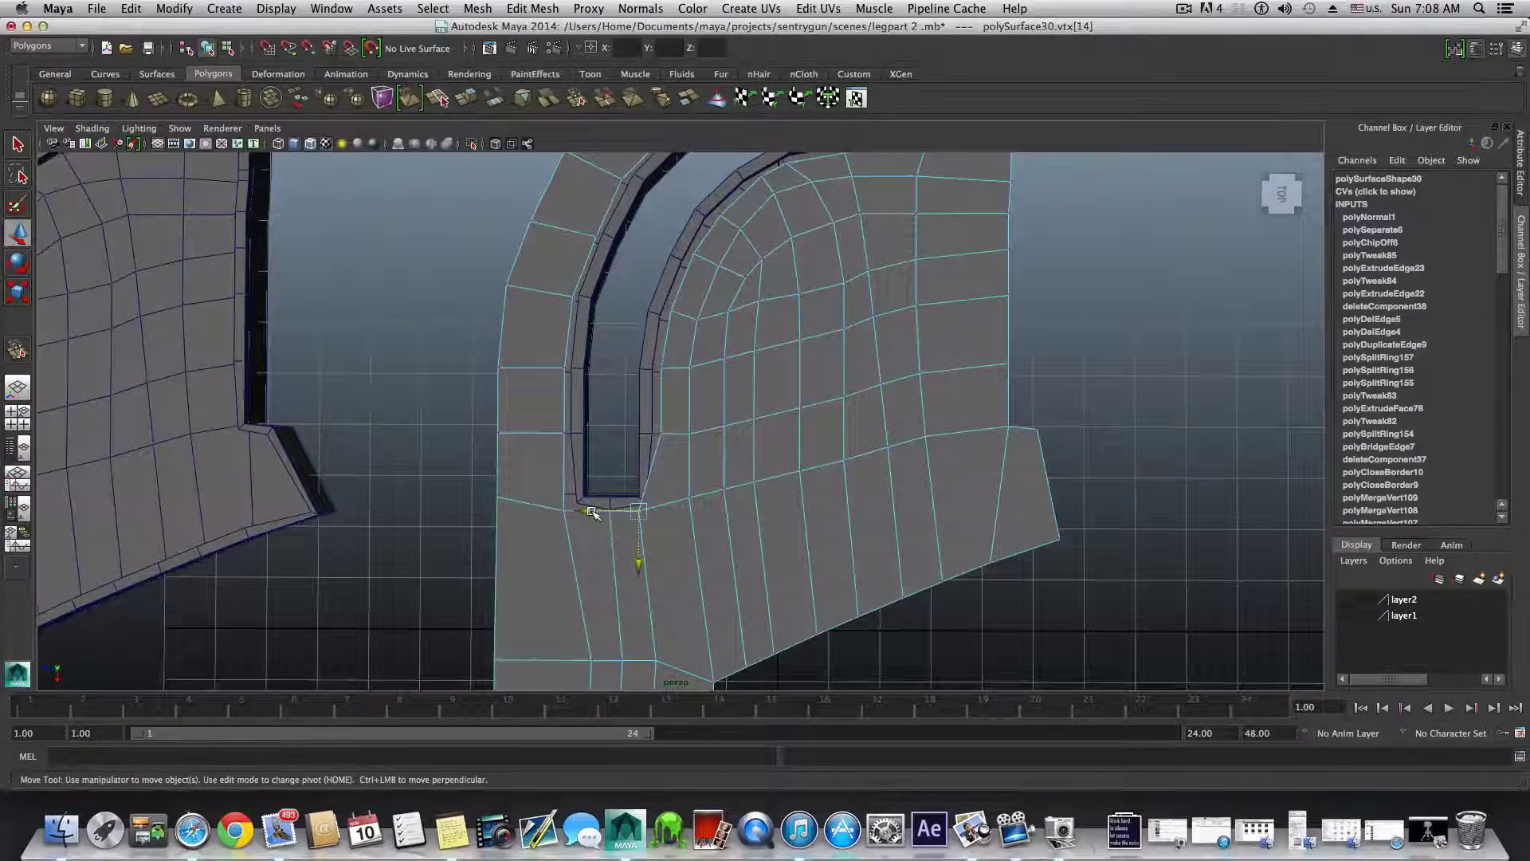
drag(591, 511, 335, 466)
- Lower the separate top surface below the wall rims to a Translate Y of 0.999
key(F8)
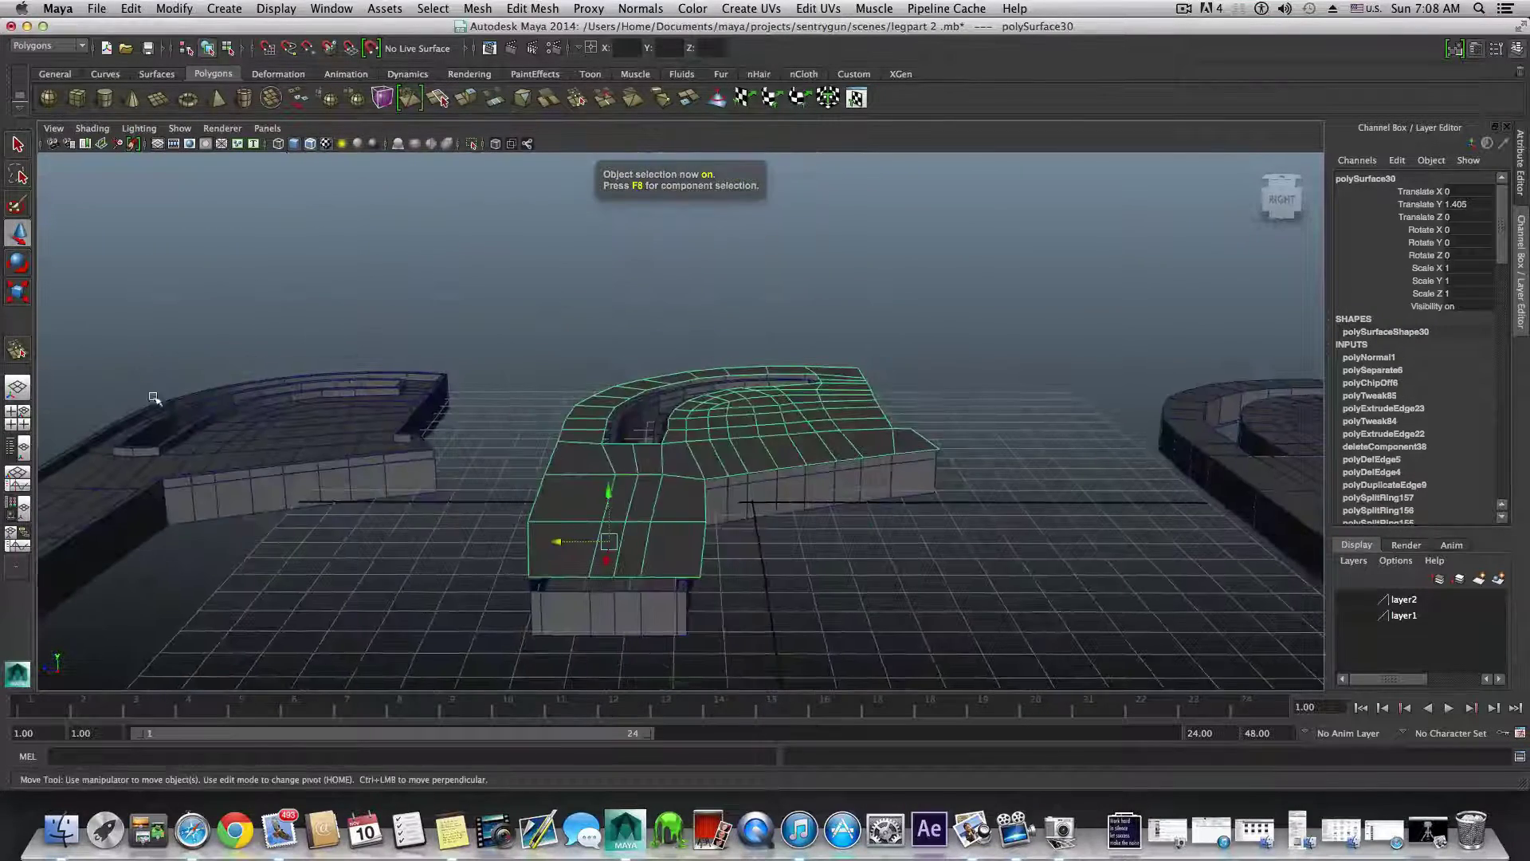
click(29, 419)
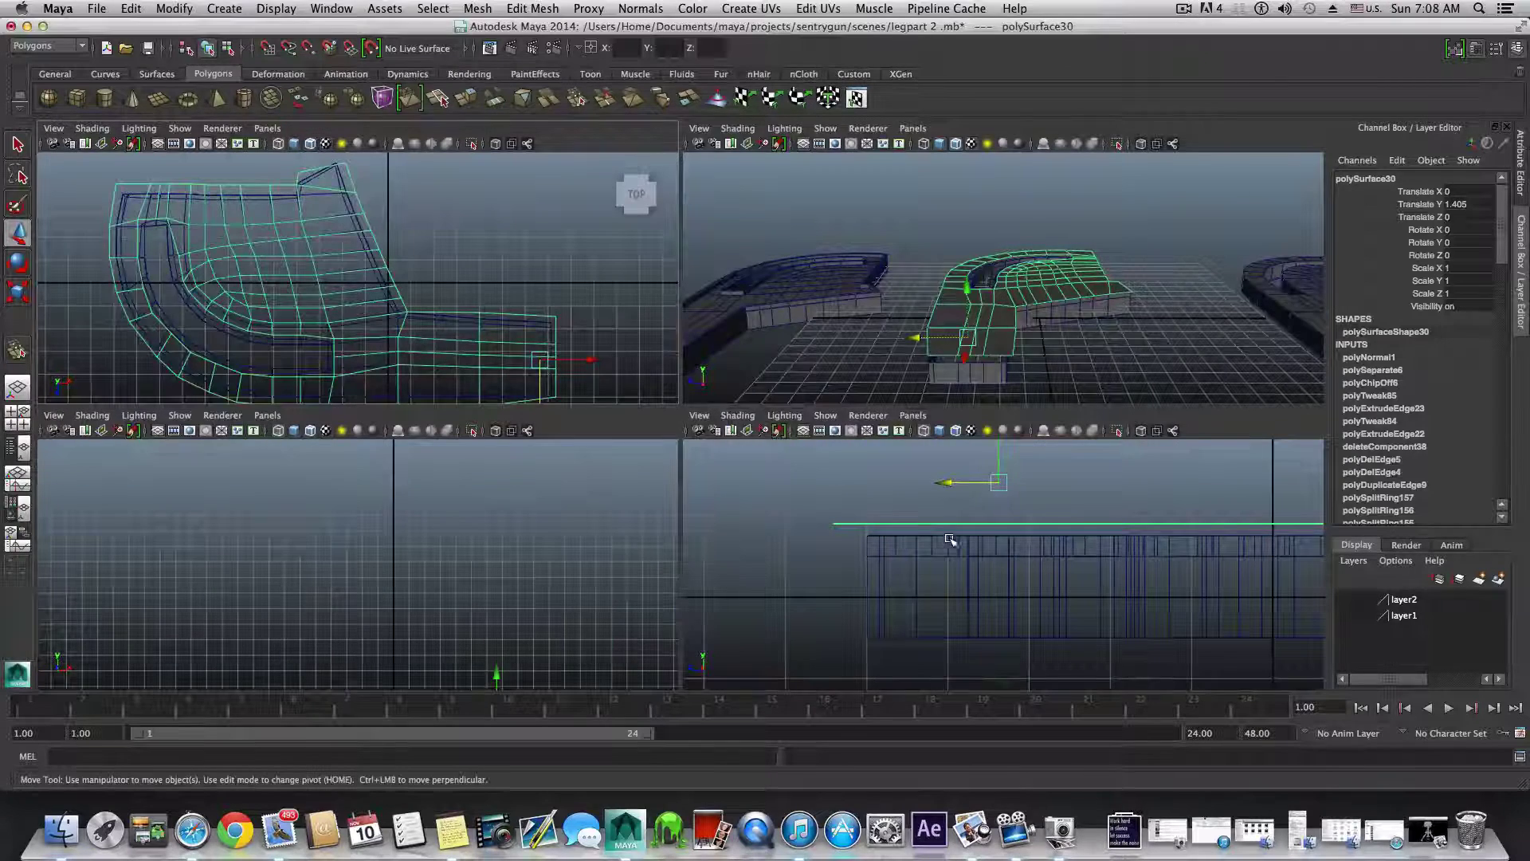
key(space)
drag(672, 204, 673, 271)
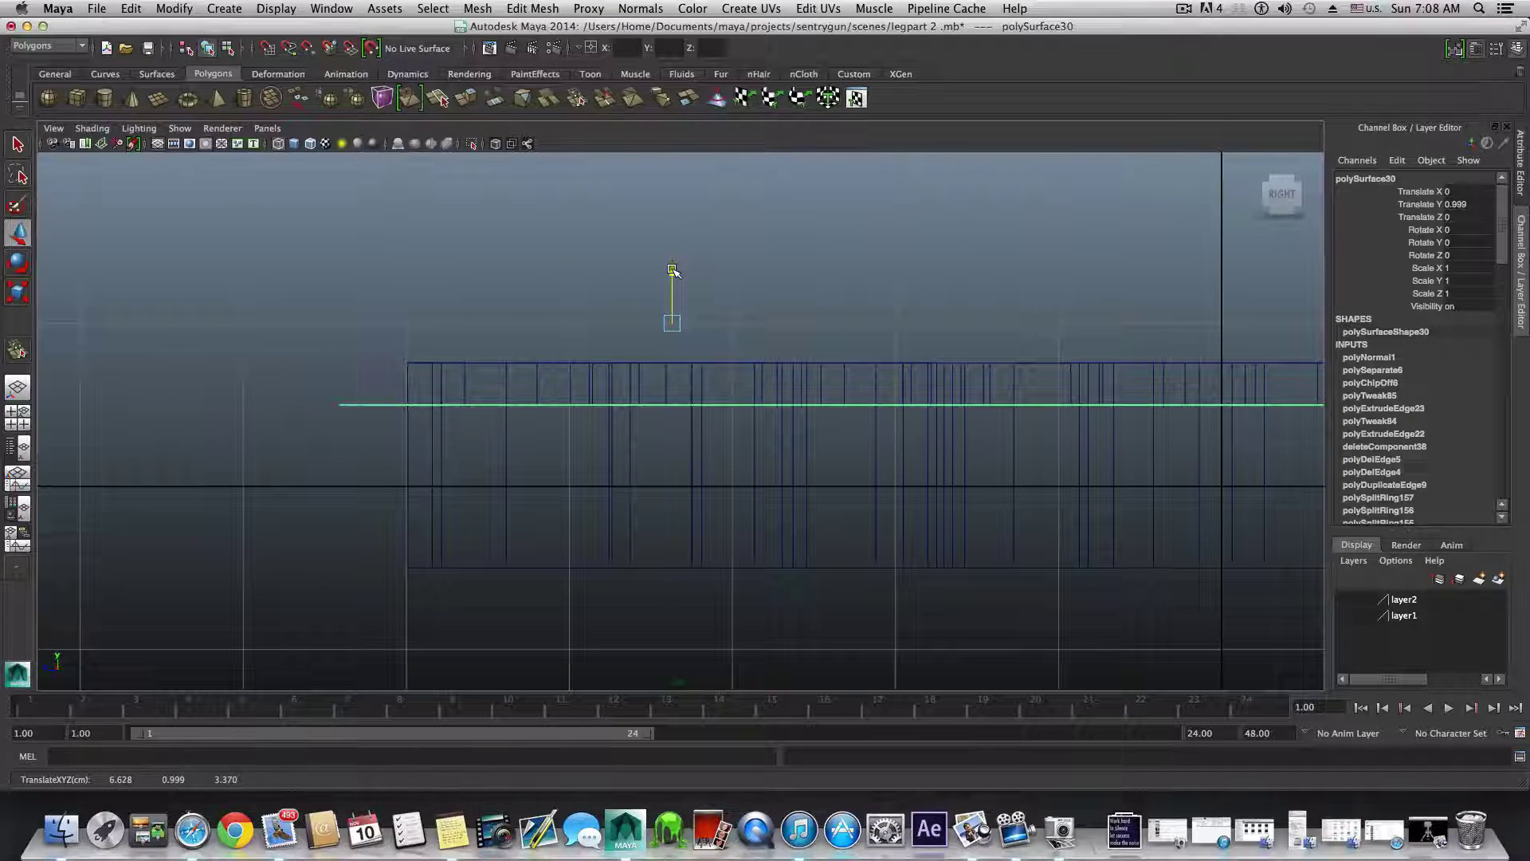
key(space)
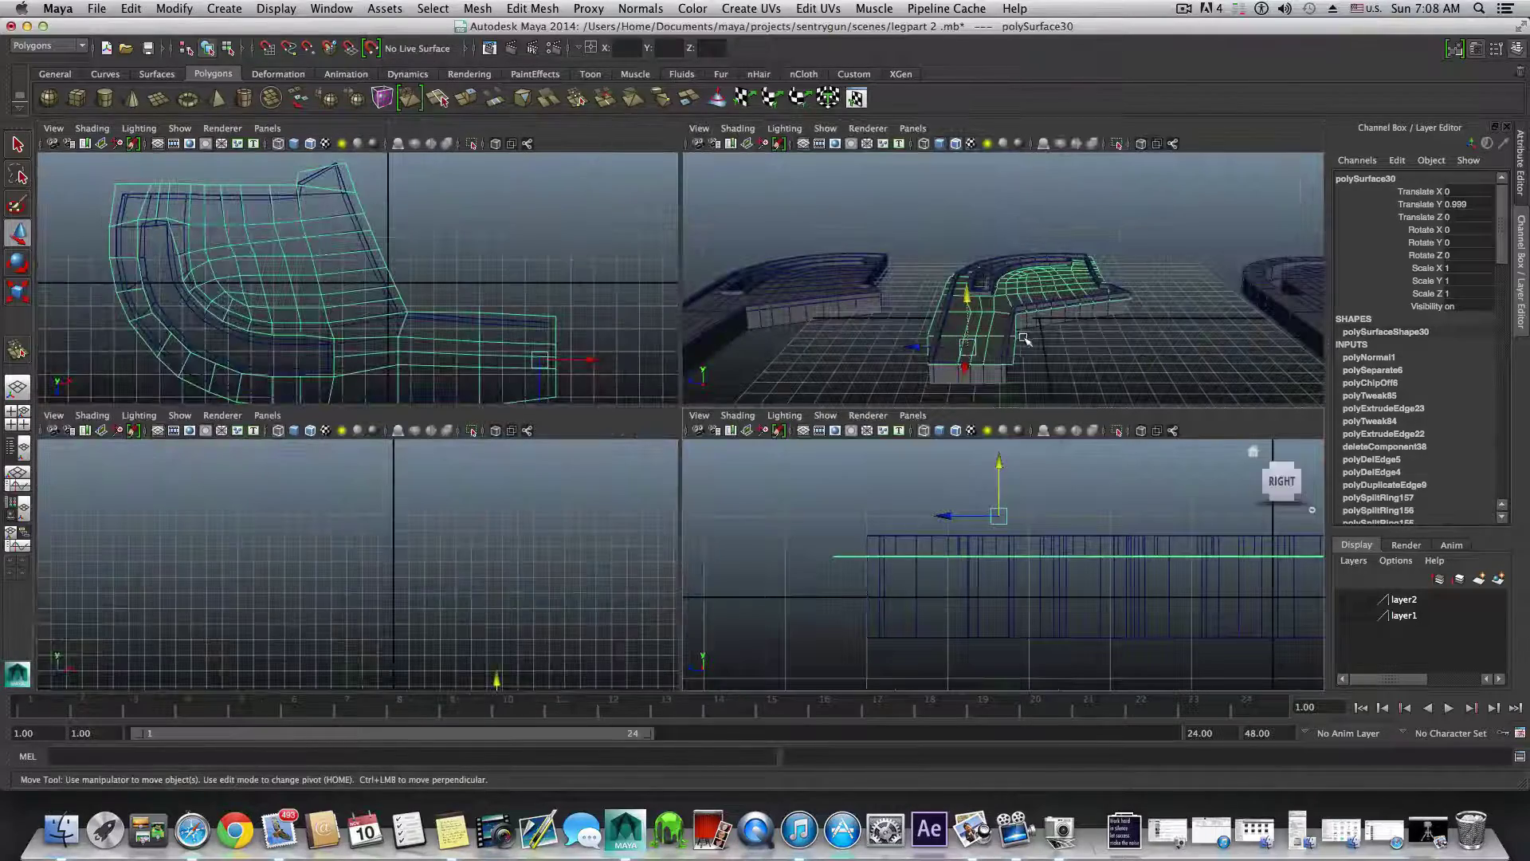
- Combine the lowered top surface and the surrounding wall mesh into one polygon object
alt+drag(1024, 339, 853, 335)
key(space)
scroll(765, 304, up, 3)
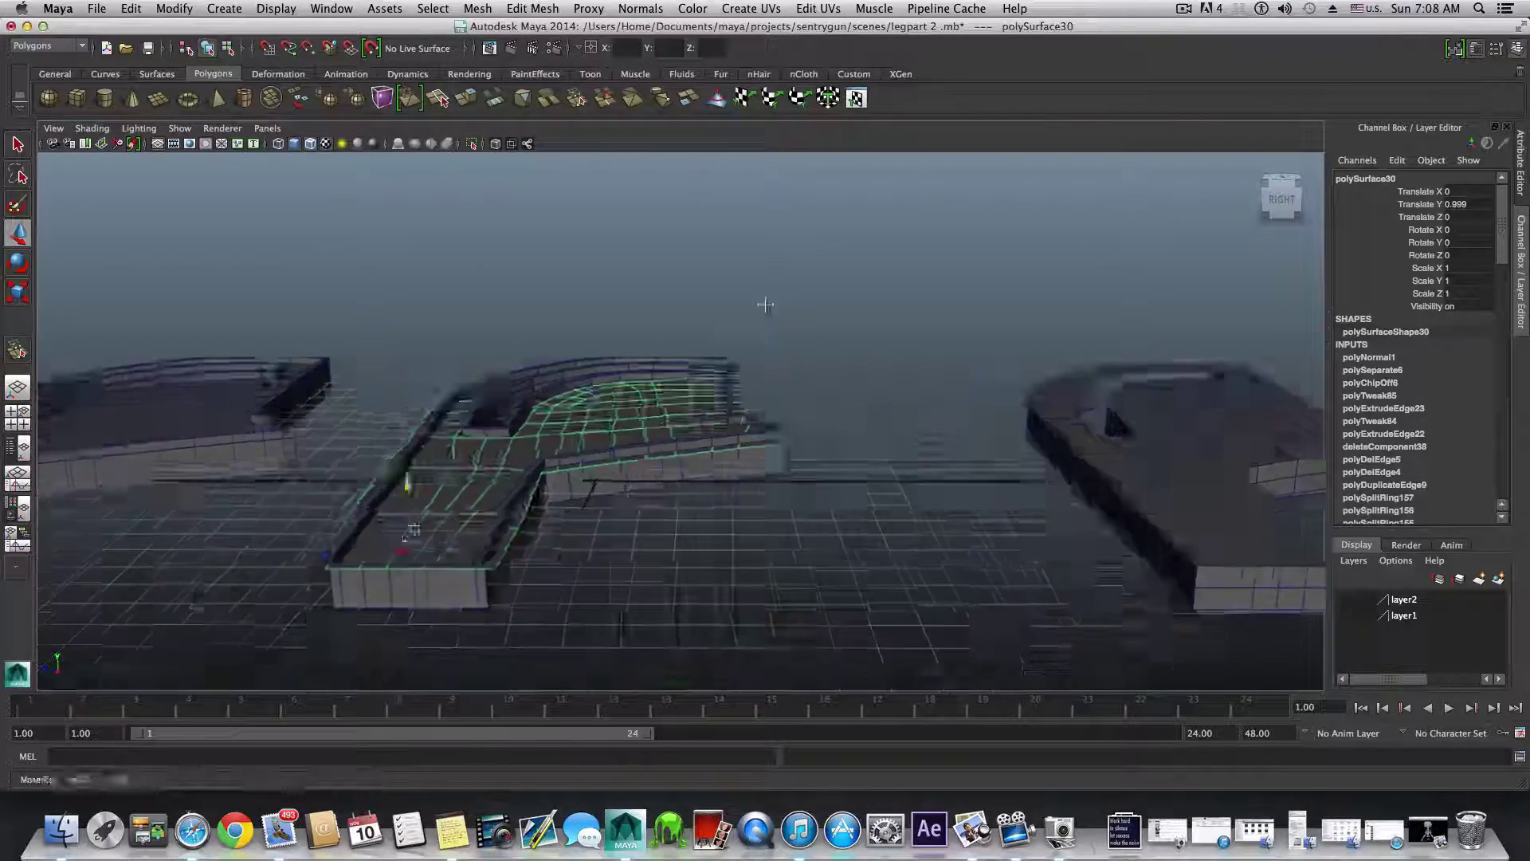
alt+drag(765, 304, 703, 399)
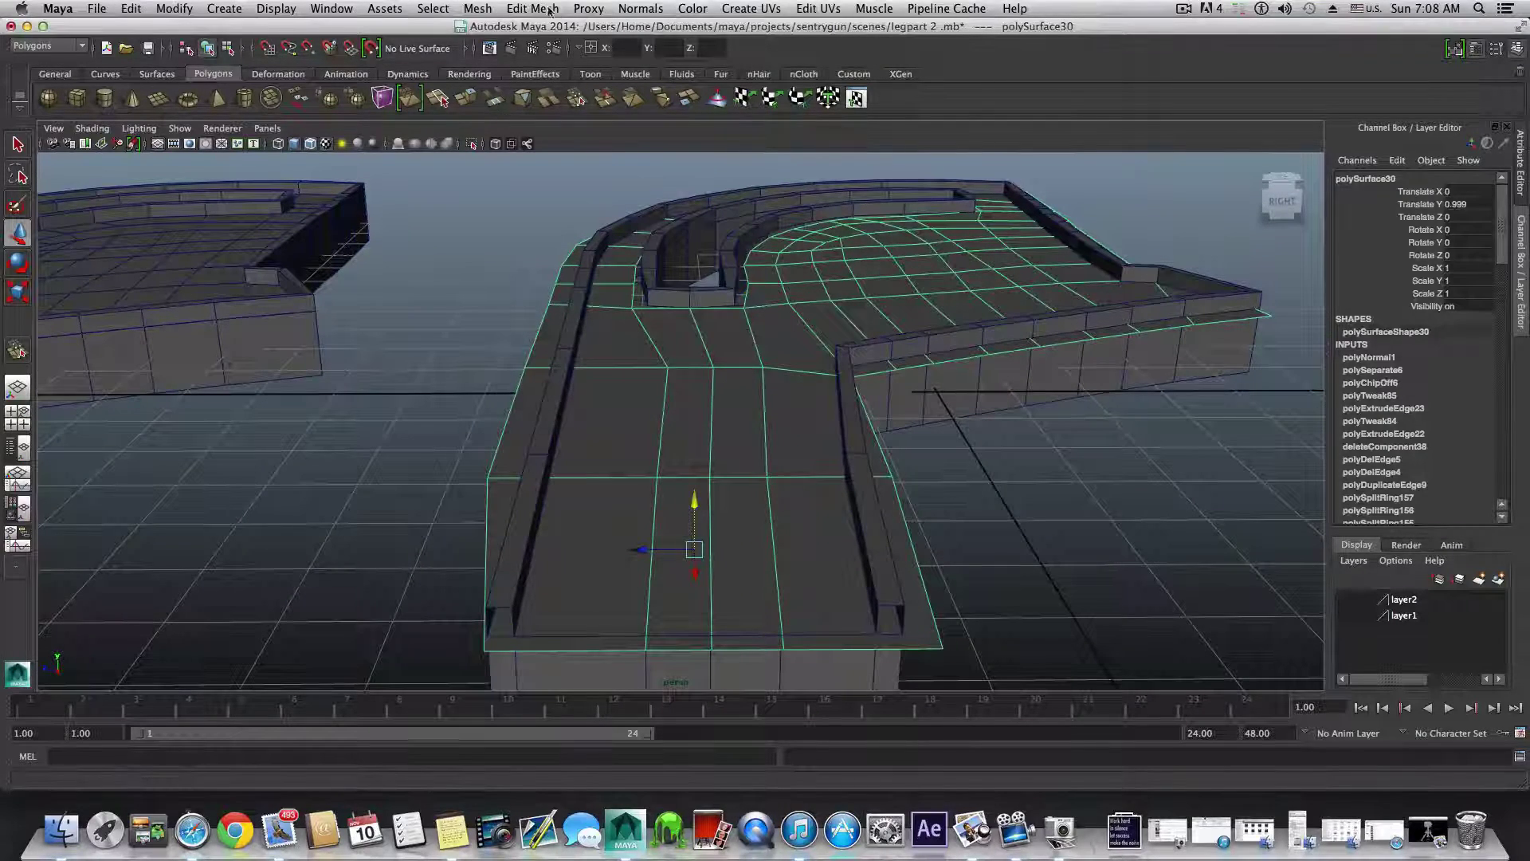
shift+click(560, 384)
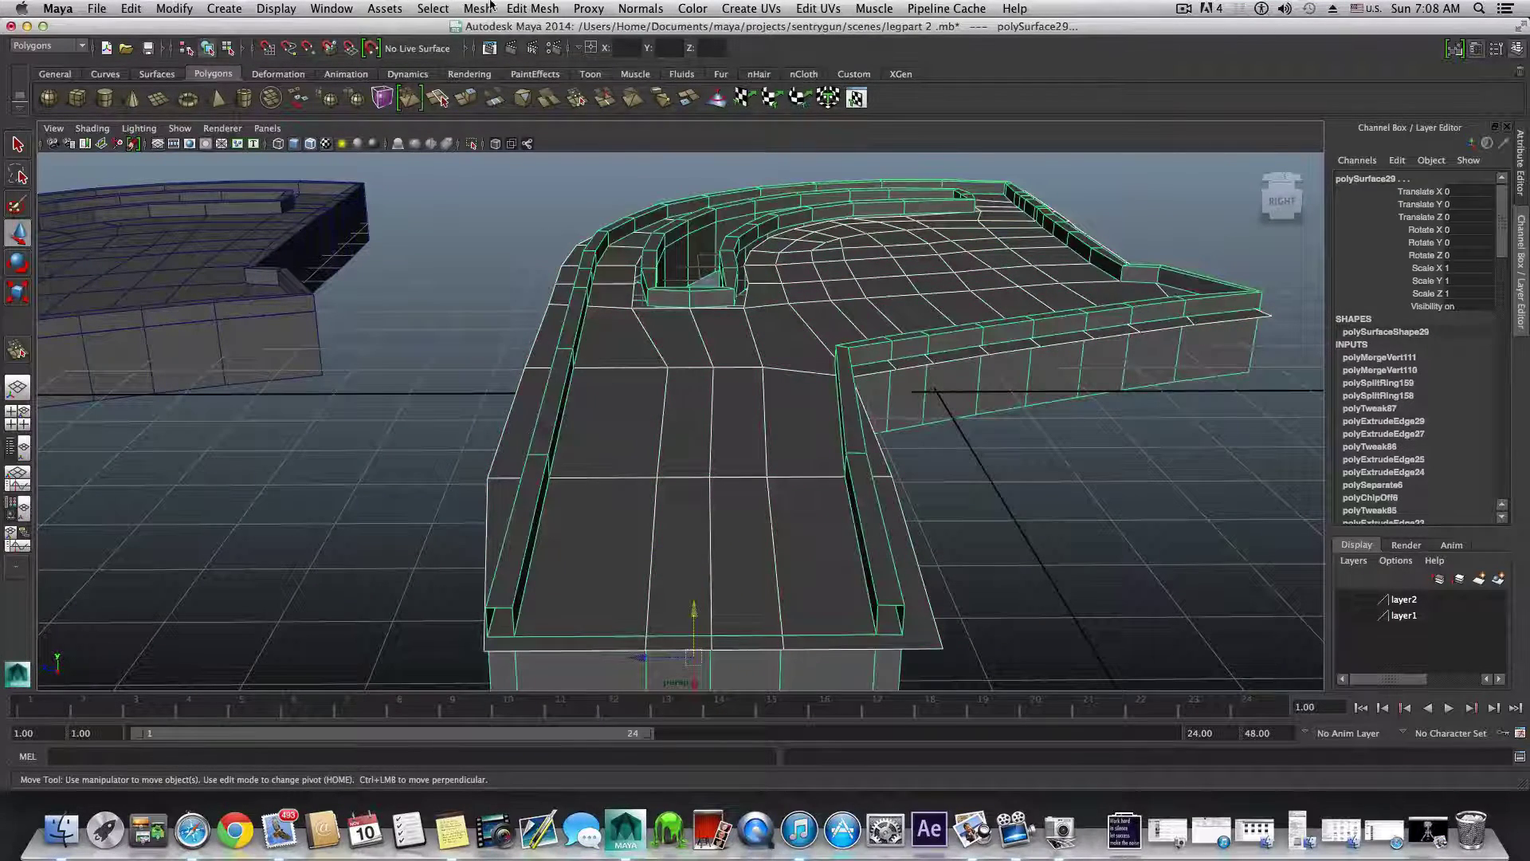
click(518, 8)
mouse_move(477, 8)
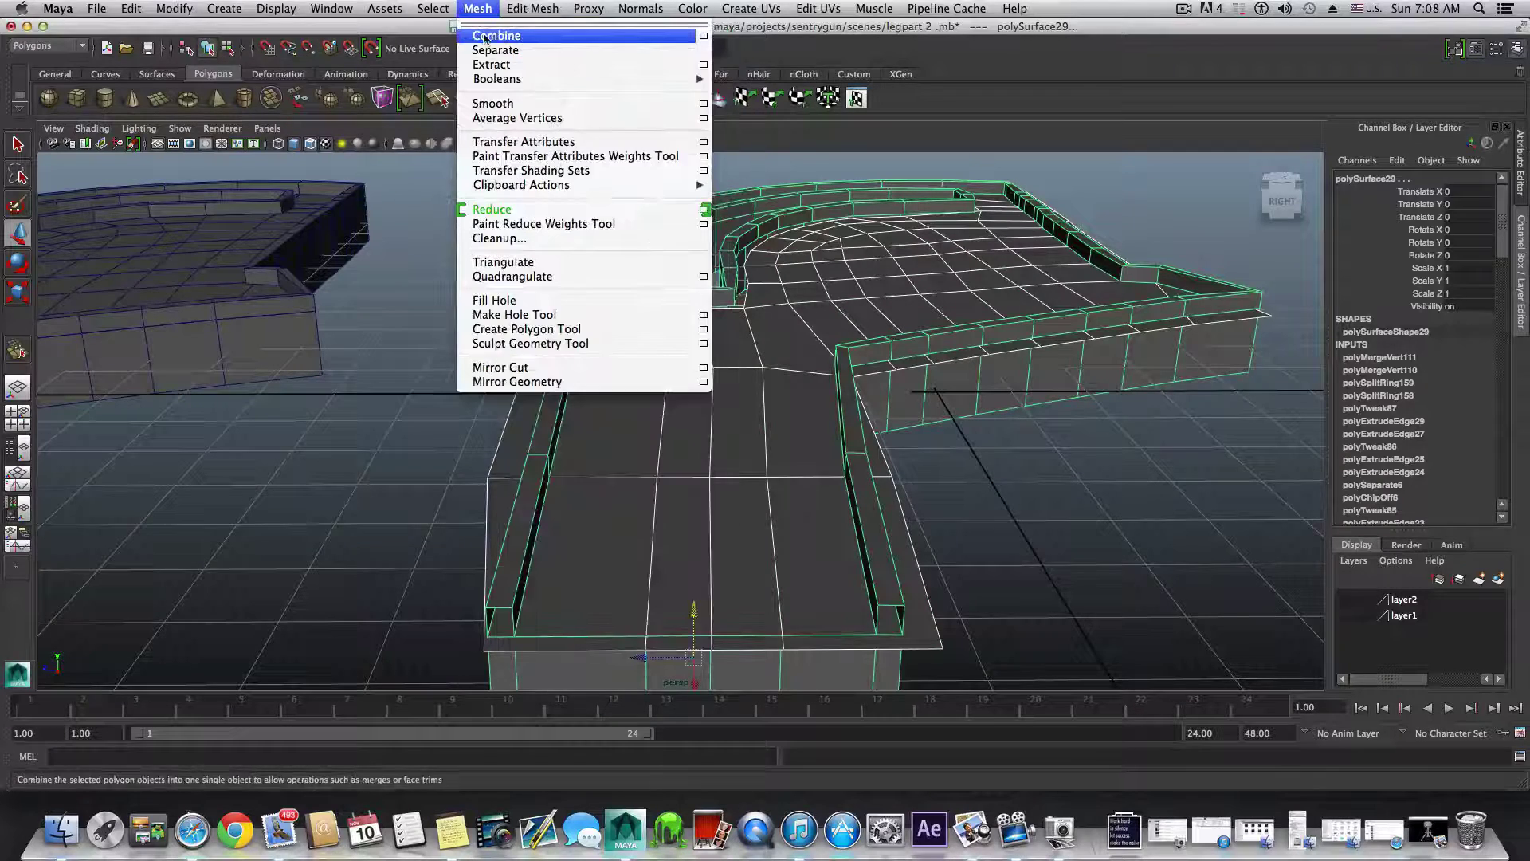
click(485, 36)
- Turn on X-ray shading and merge the top surface's border vertices at the arm's end into the adjacent wall vertices with the Merge Vertex Tool
click(542, 8)
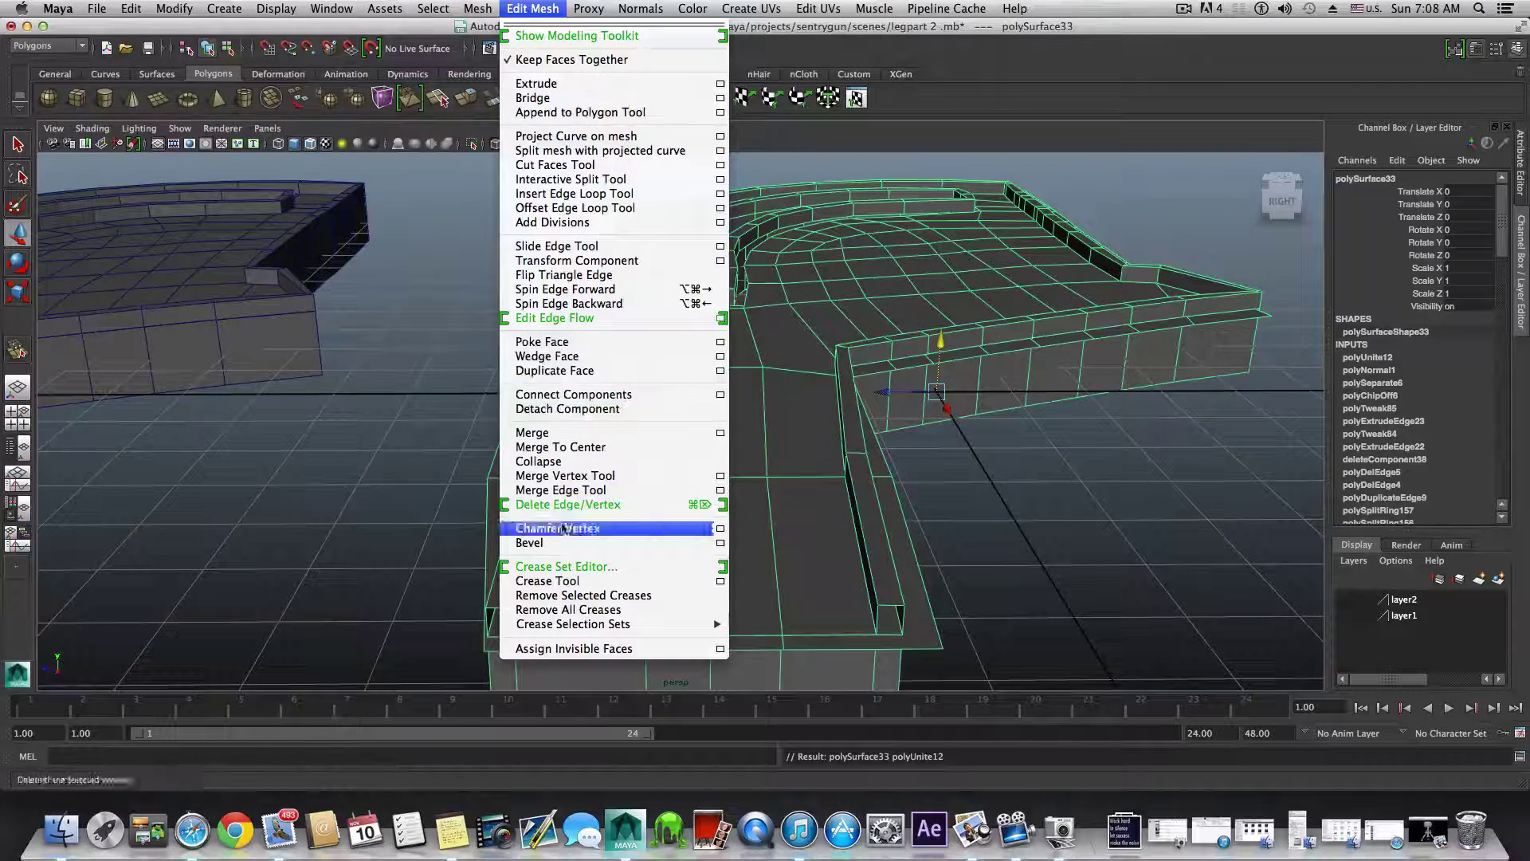
click(558, 477)
click(909, 583)
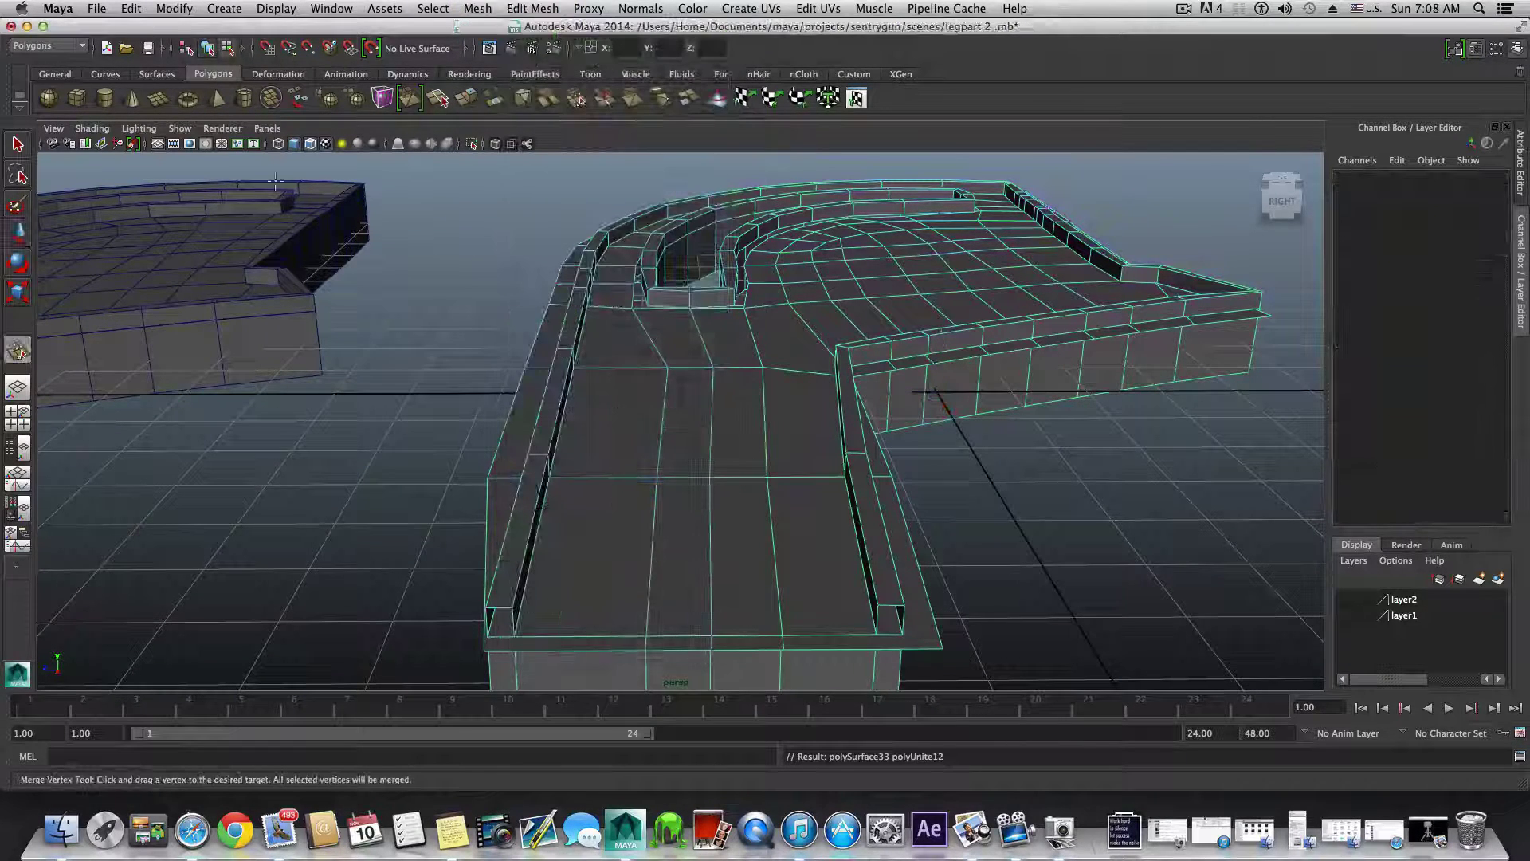
click(93, 128)
click(159, 288)
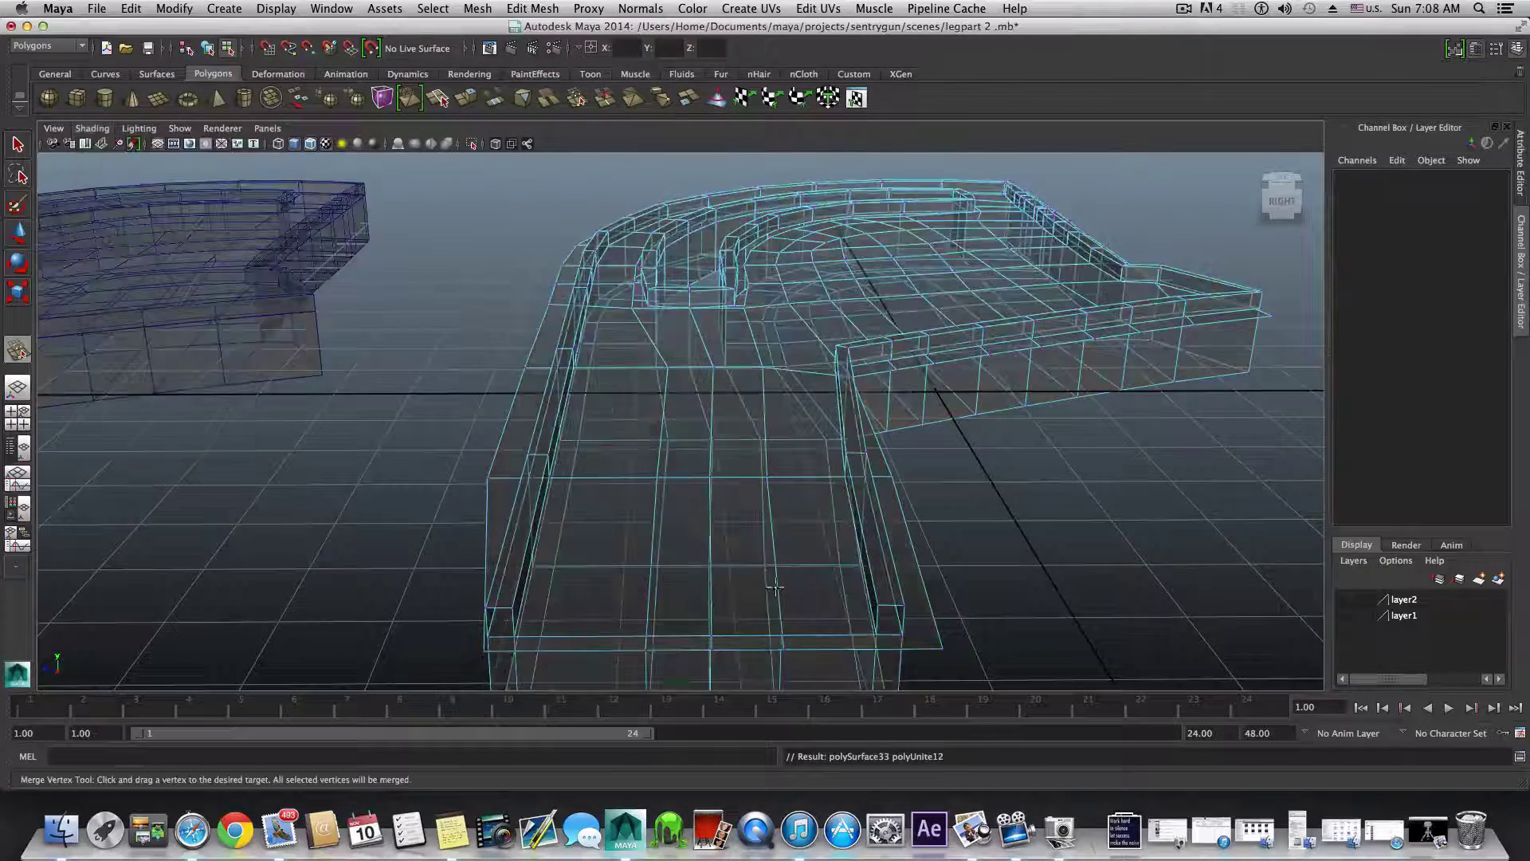
mouse_move(774, 591)
alt+mouse_down()
mouse_move(700, 523)
mouse_move(718, 519)
alt+mouse_up()
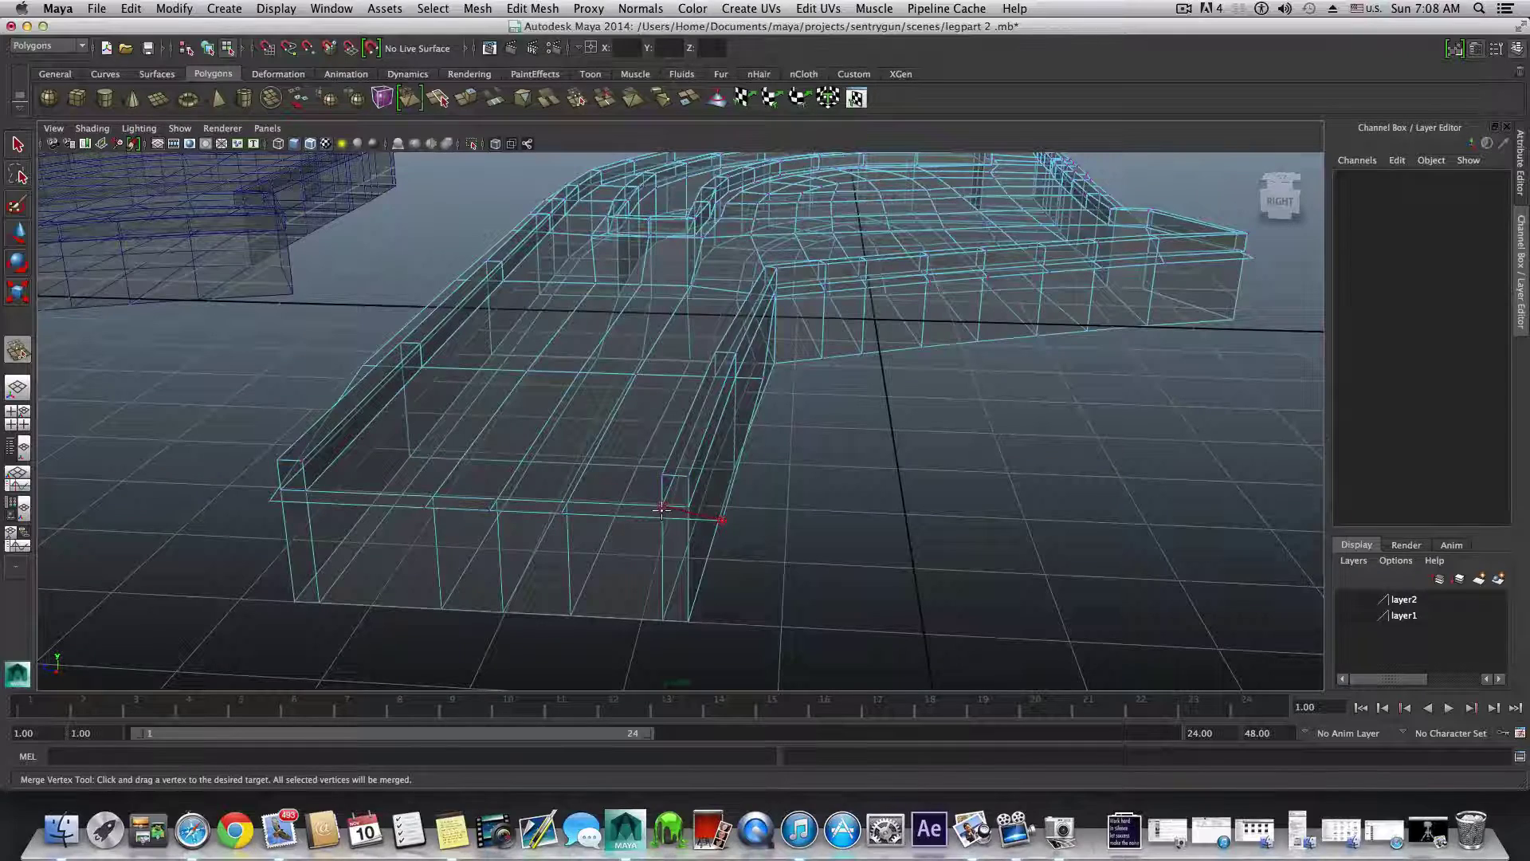
drag(662, 509, 662, 507)
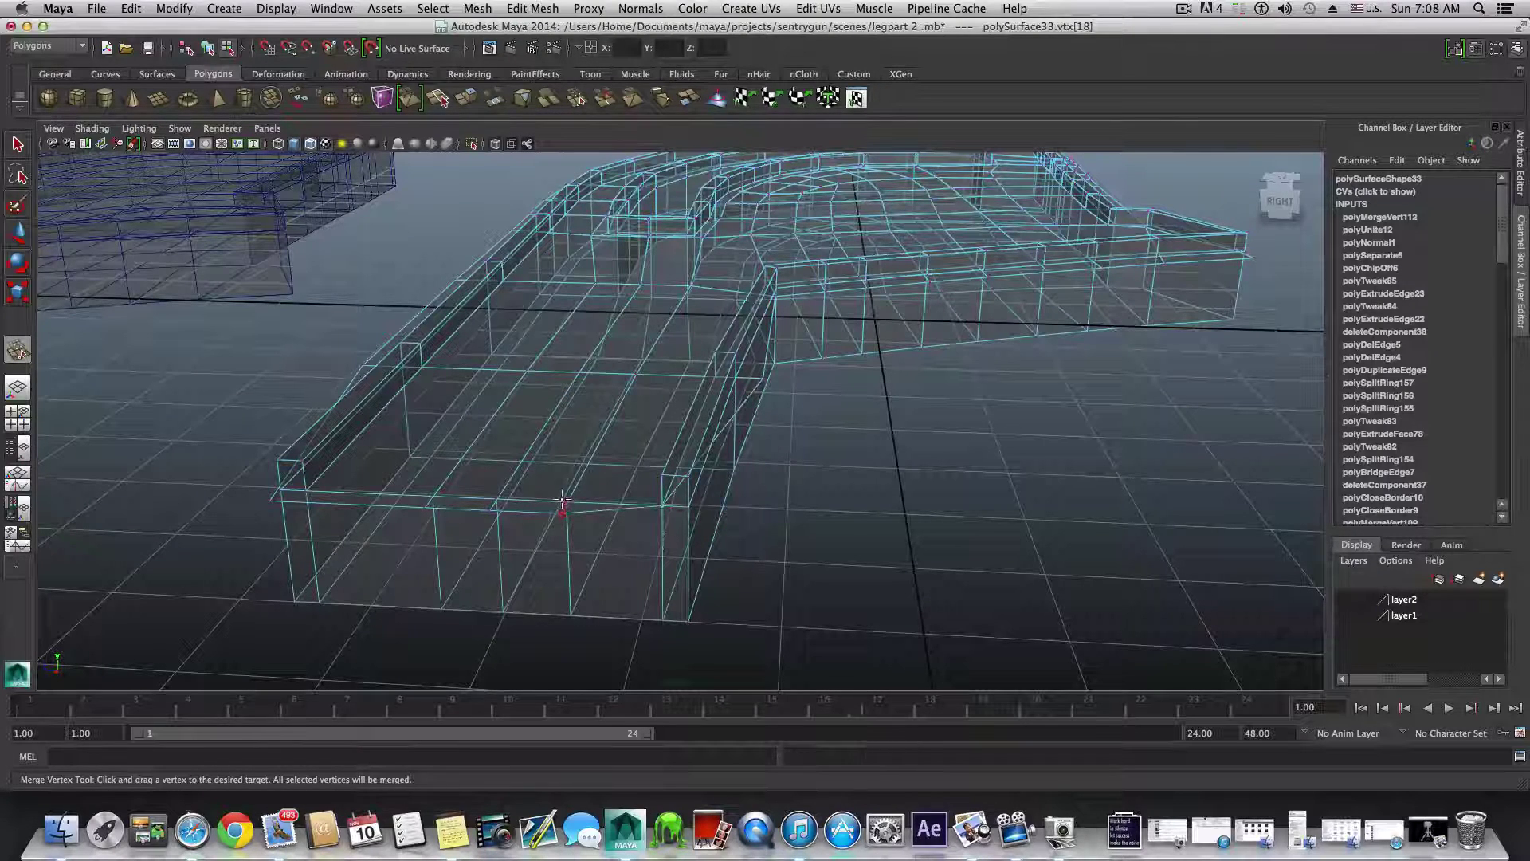
drag(563, 502, 444, 528)
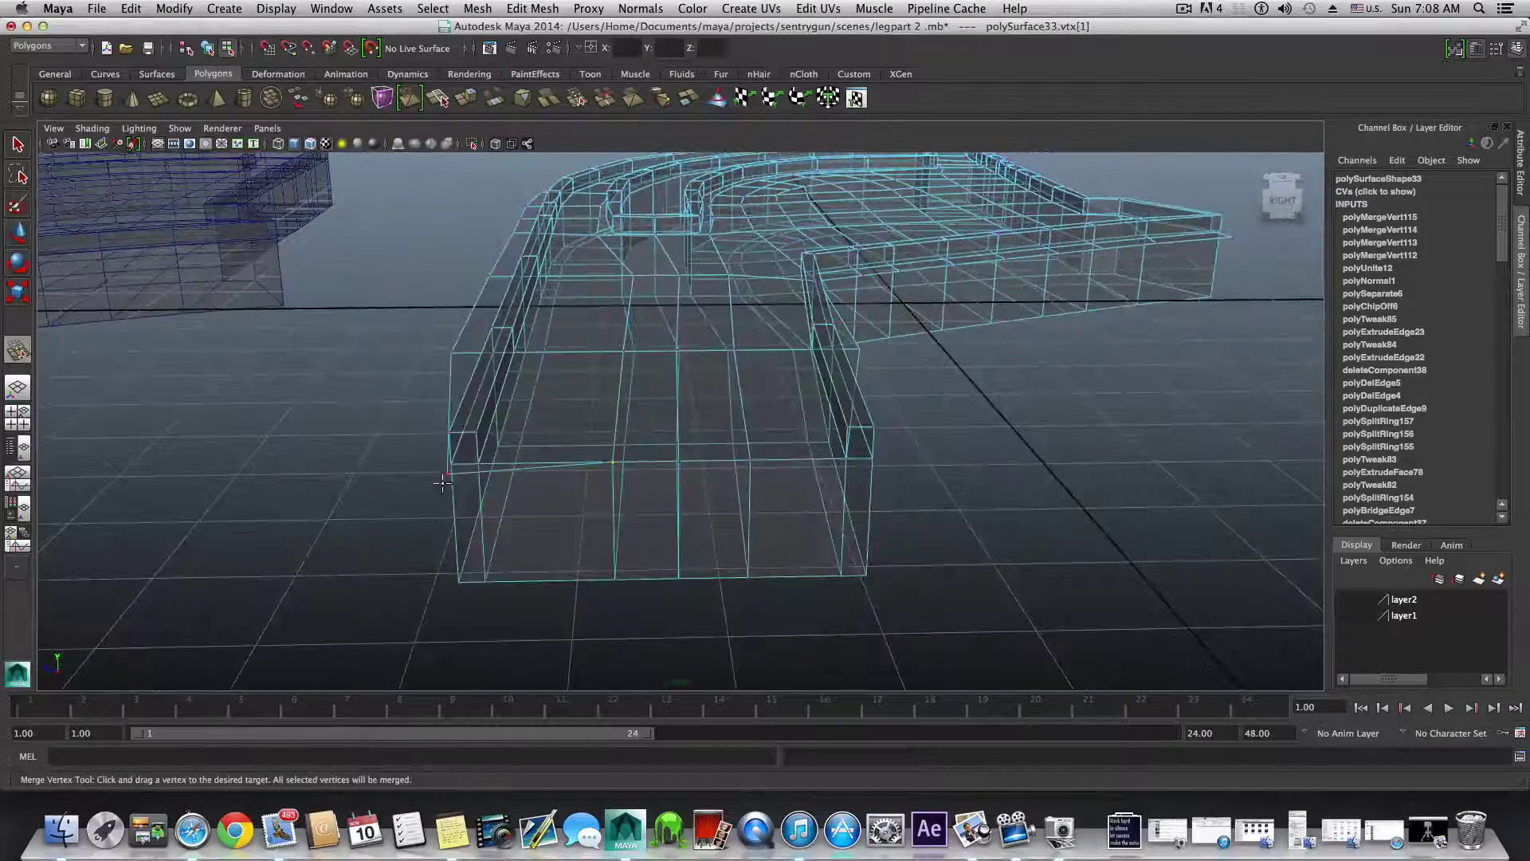
mouse_move(471, 466)
mouse_down()
mouse_move(461, 495)
mouse_move(563, 513)
mouse_move(557, 495)
mouse_move(577, 529)
mouse_move(484, 481)
mouse_move(482, 448)
mouse_up()
- Merge the surface's border vertices into the wall from the arm's straight outer side to the start of the outer curve
alt+middle_drag(410, 470, 704, 533)
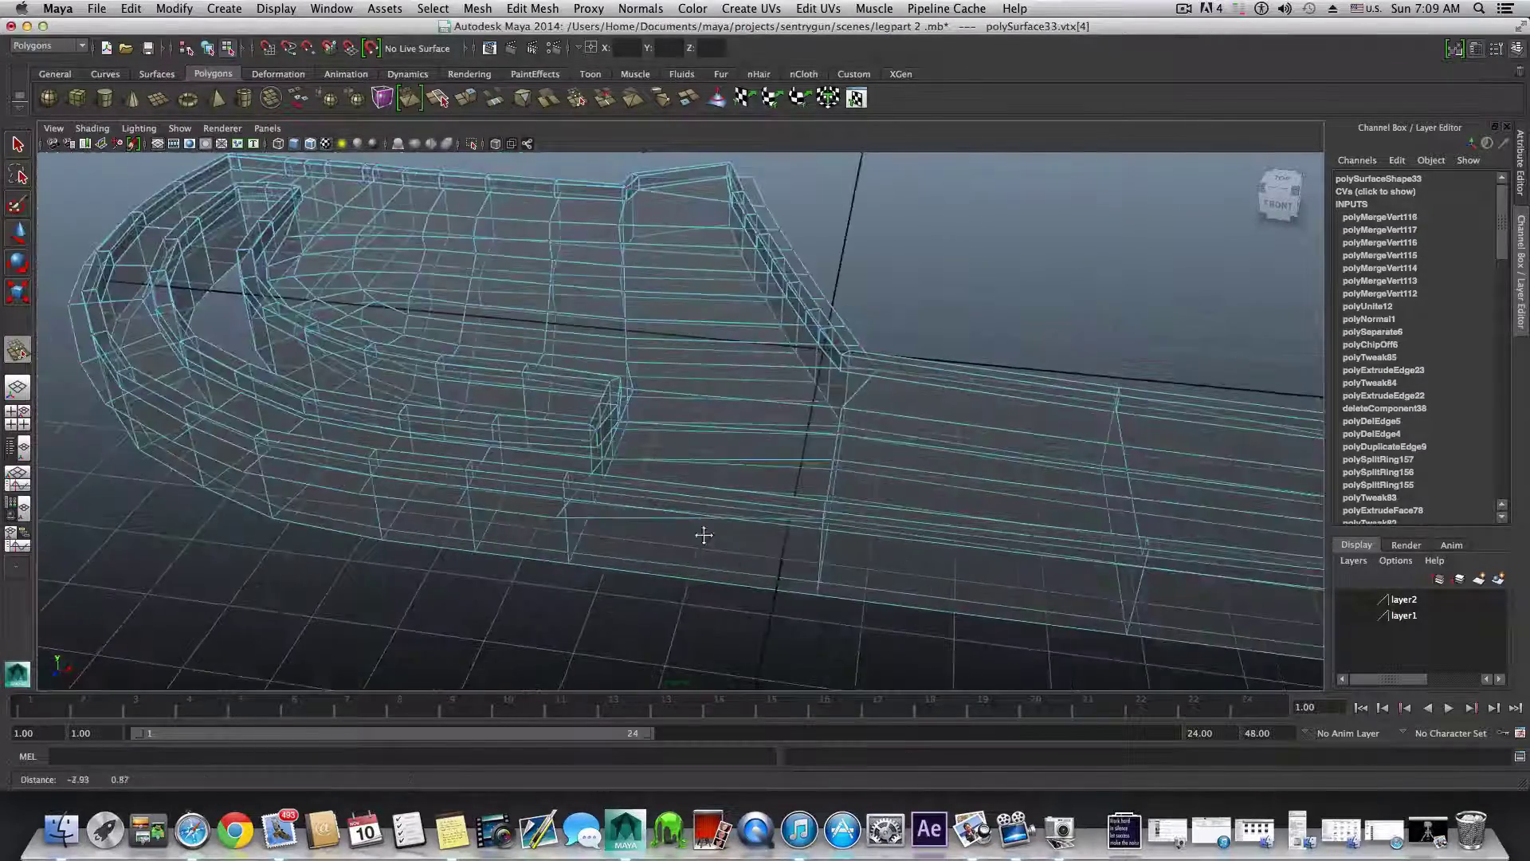
alt+drag(586, 553, 464, 519)
alt+right_drag(464, 520, 550, 522)
alt+middle_drag(275, 507, 411, 499)
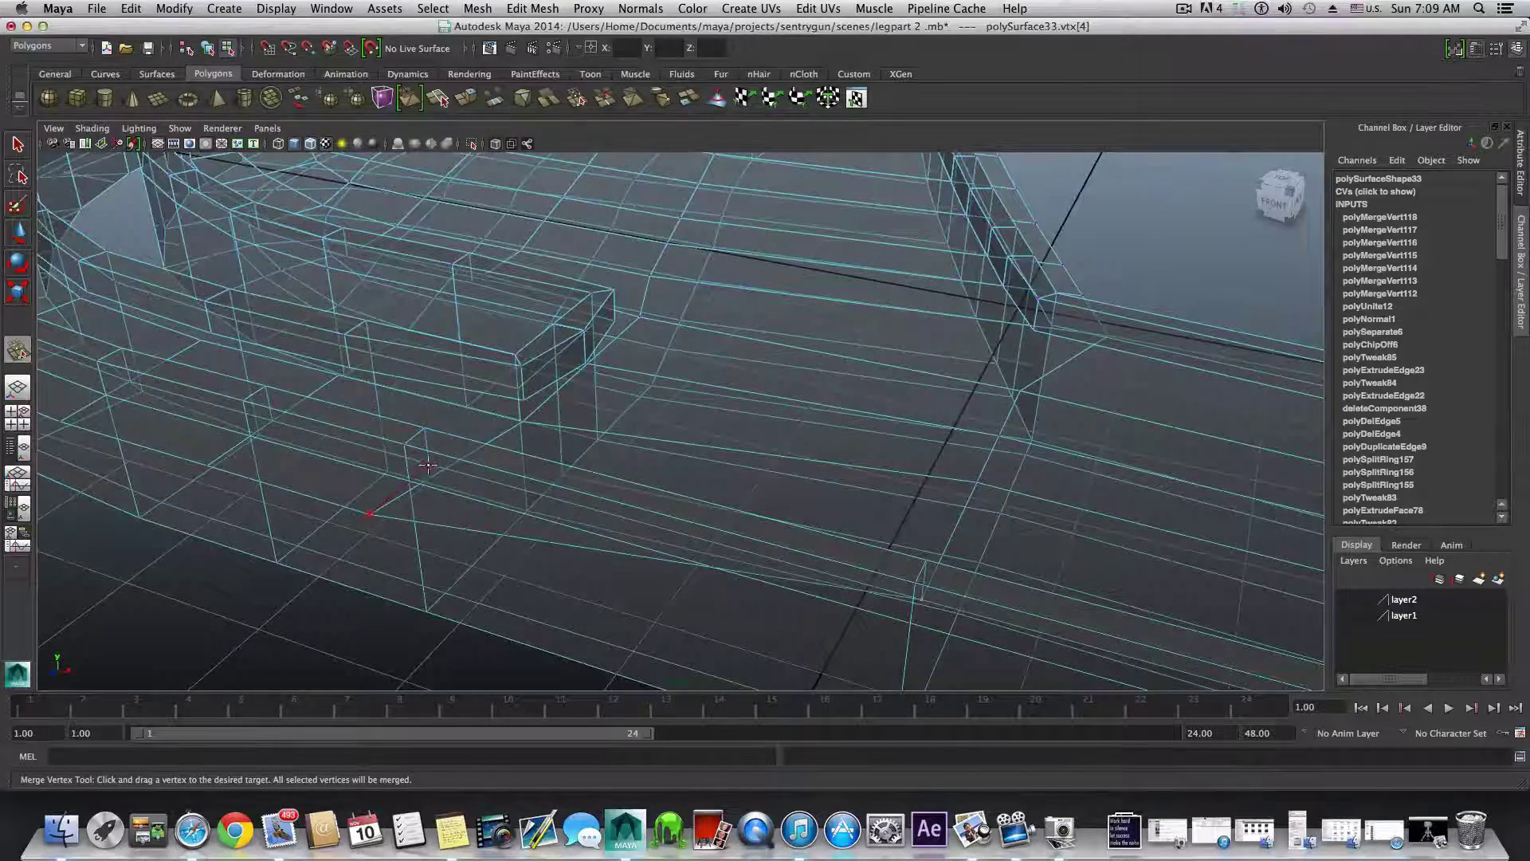
drag(427, 465, 407, 463)
alt+drag(297, 478, 391, 438)
alt+middle_drag(192, 442, 396, 518)
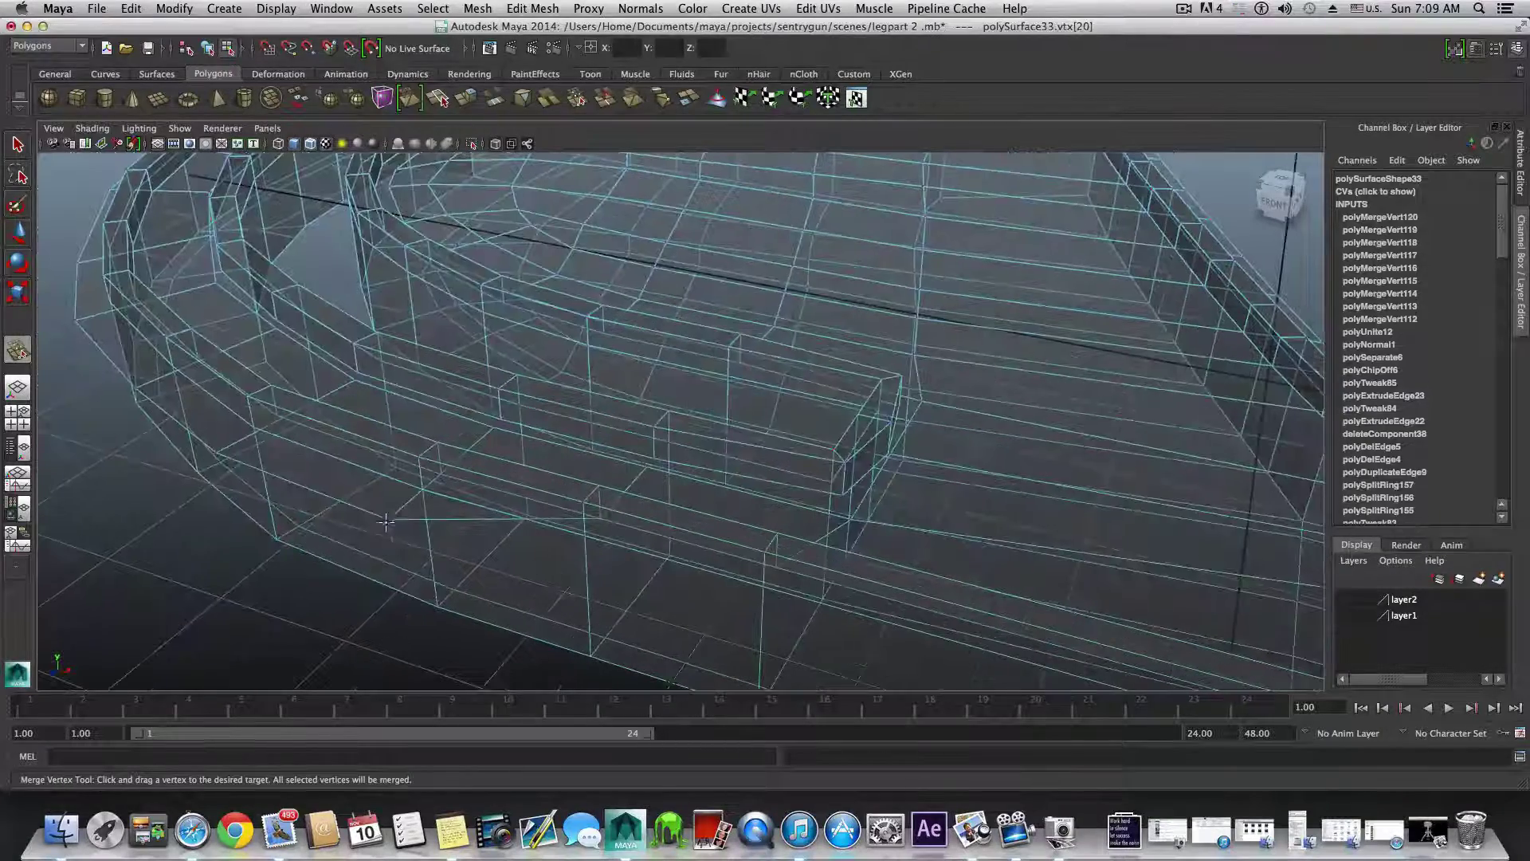
drag(445, 478, 443, 477)
alt+drag(351, 546, 434, 510)
drag(401, 450, 401, 451)
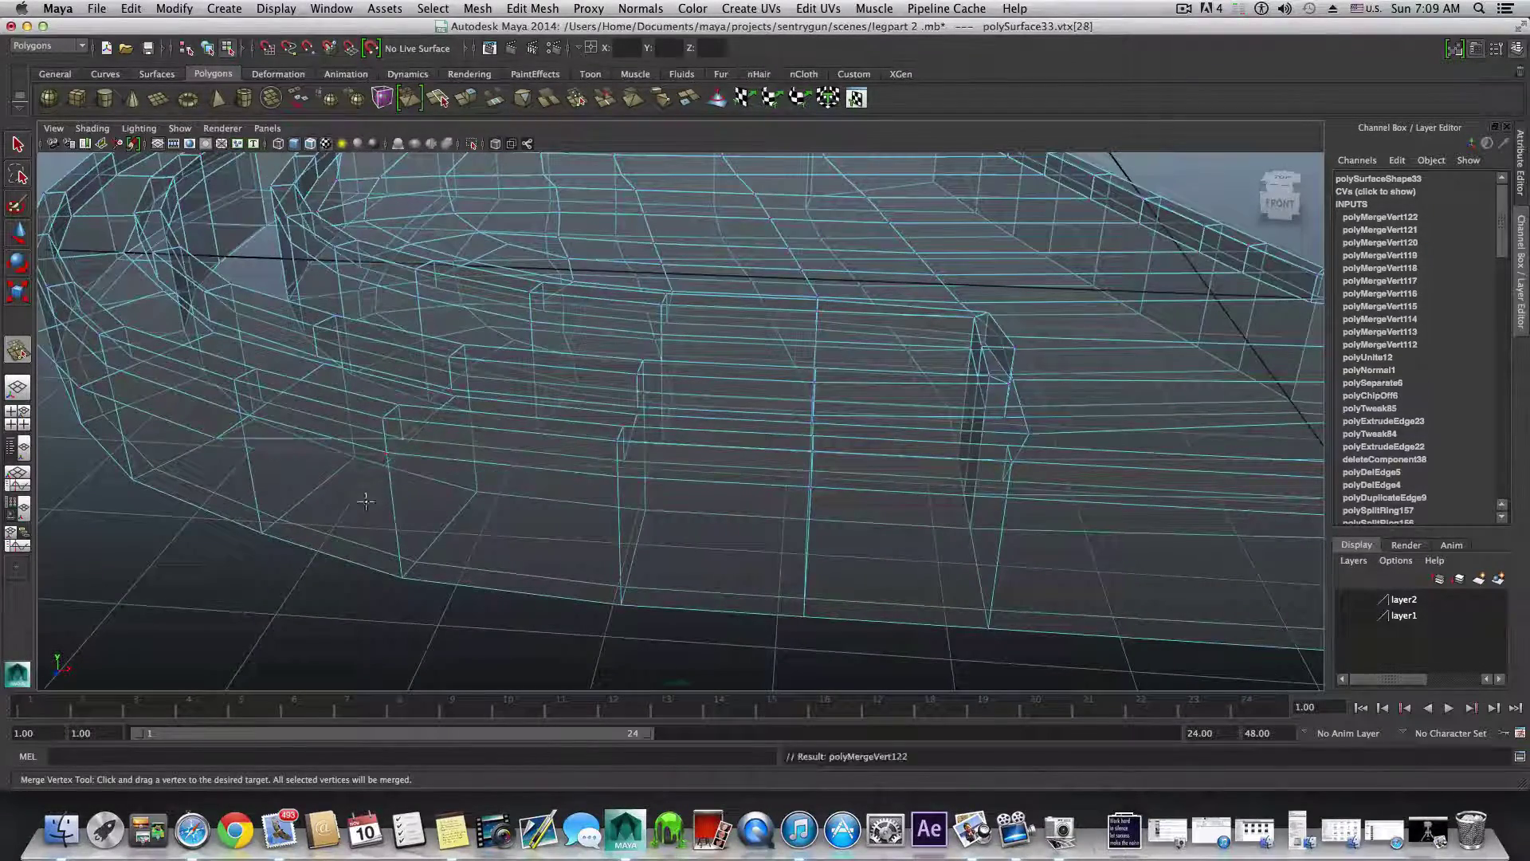
- Merge the remaining border vertices around the part's outer curve into the wall, up to the corner beyond the slot's wide end
alt+drag(365, 503, 389, 548)
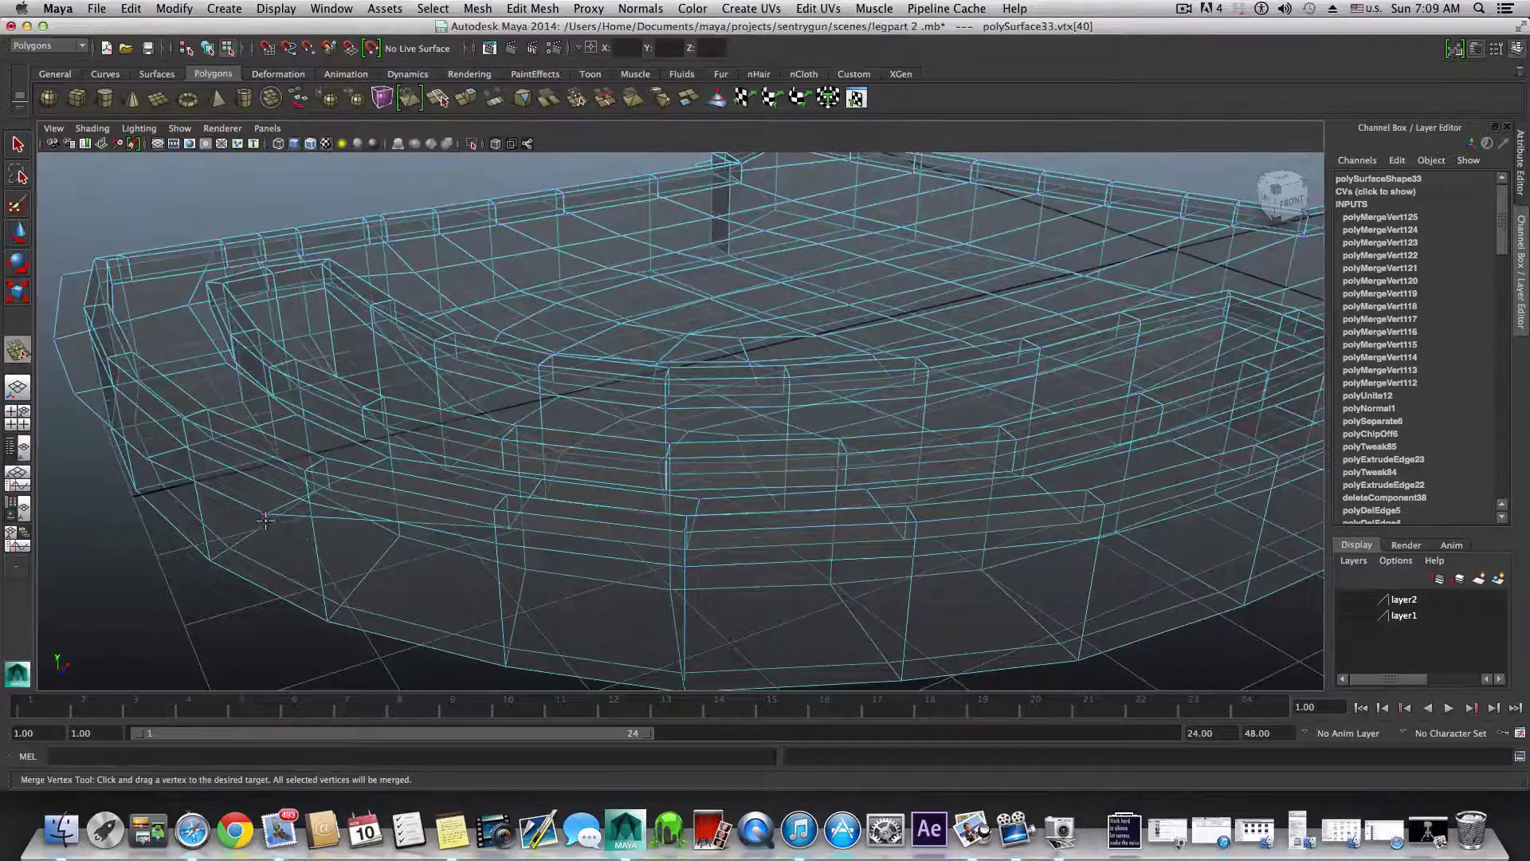
drag(330, 495, 328, 496)
alt+drag(332, 523, 392, 539)
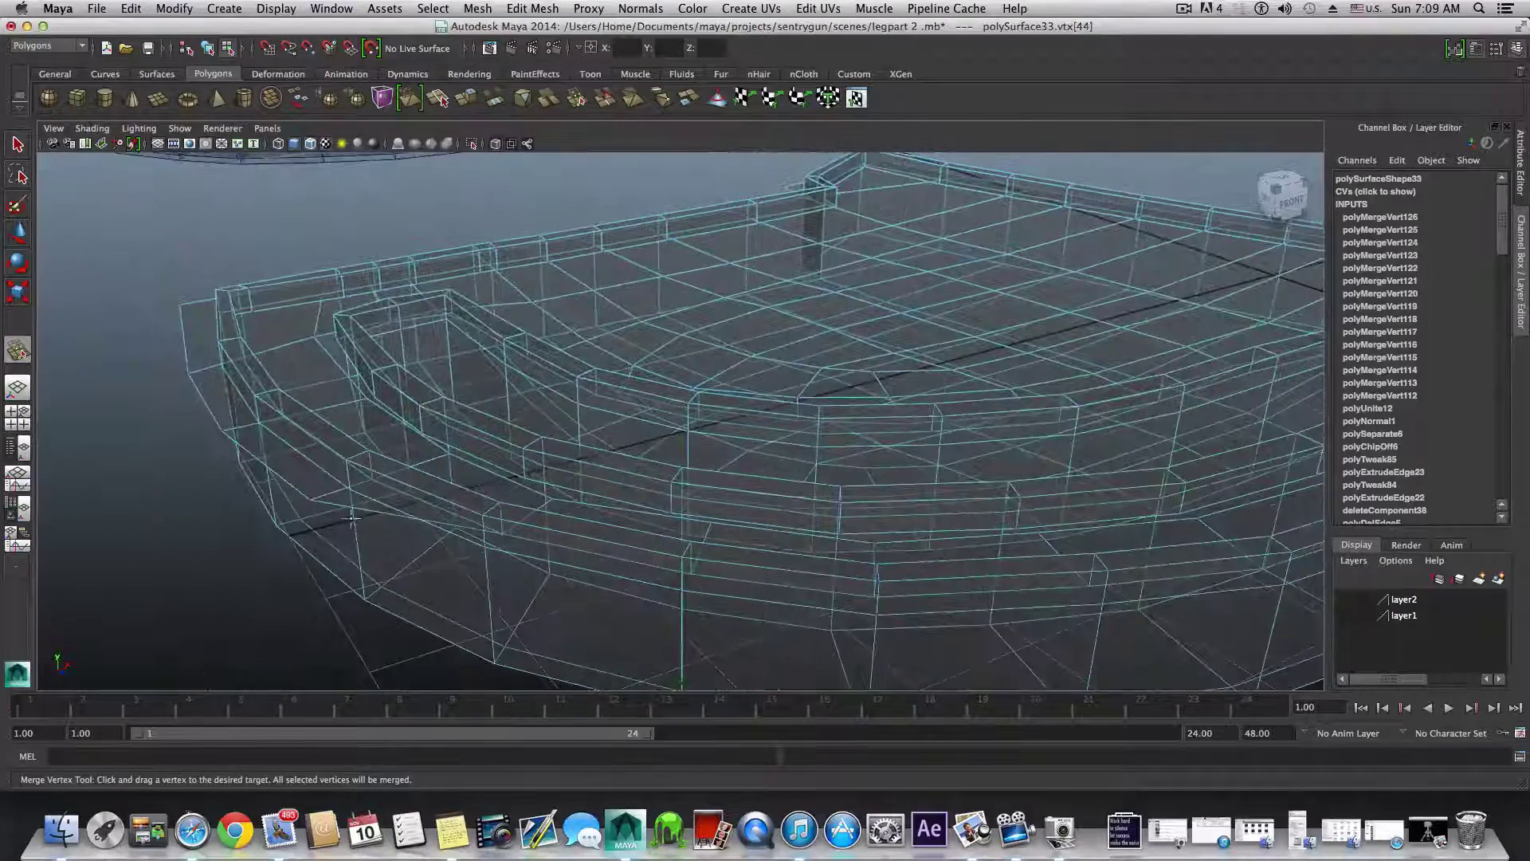
drag(307, 500, 329, 538)
drag(260, 502, 467, 595)
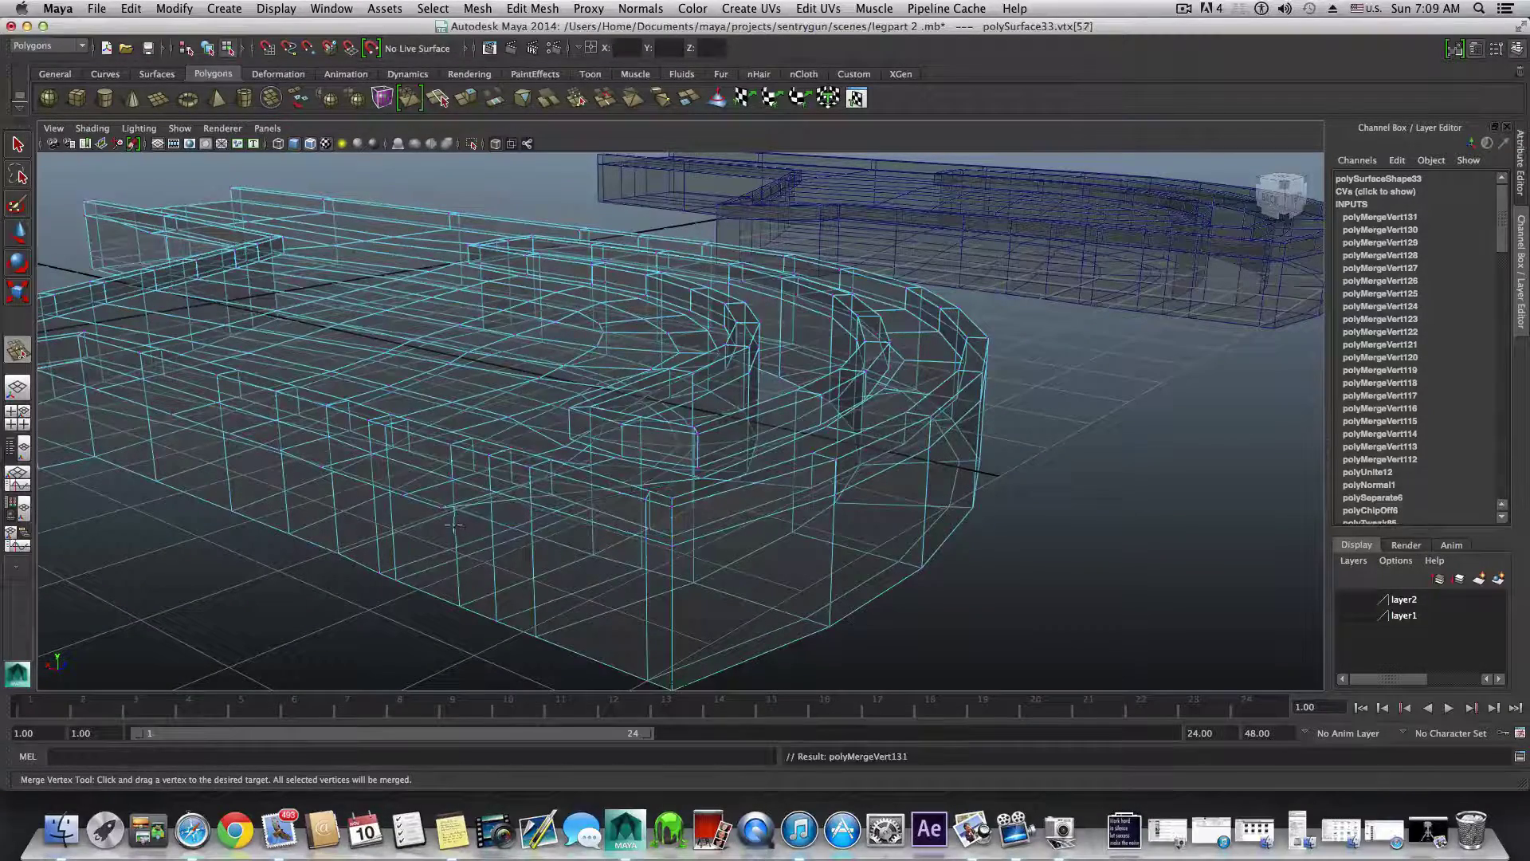
- Try further vertex merges along the straight edge past the corner, and undo the last five merges
mouse_move(443, 508)
mouse_down()
mouse_move(510, 488)
mouse_move(471, 529)
mouse_move(517, 491)
mouse_move(488, 529)
mouse_move(386, 523)
mouse_move(400, 516)
mouse_move(427, 557)
mouse_move(501, 495)
mouse_move(529, 557)
mouse_move(494, 532)
mouse_up()
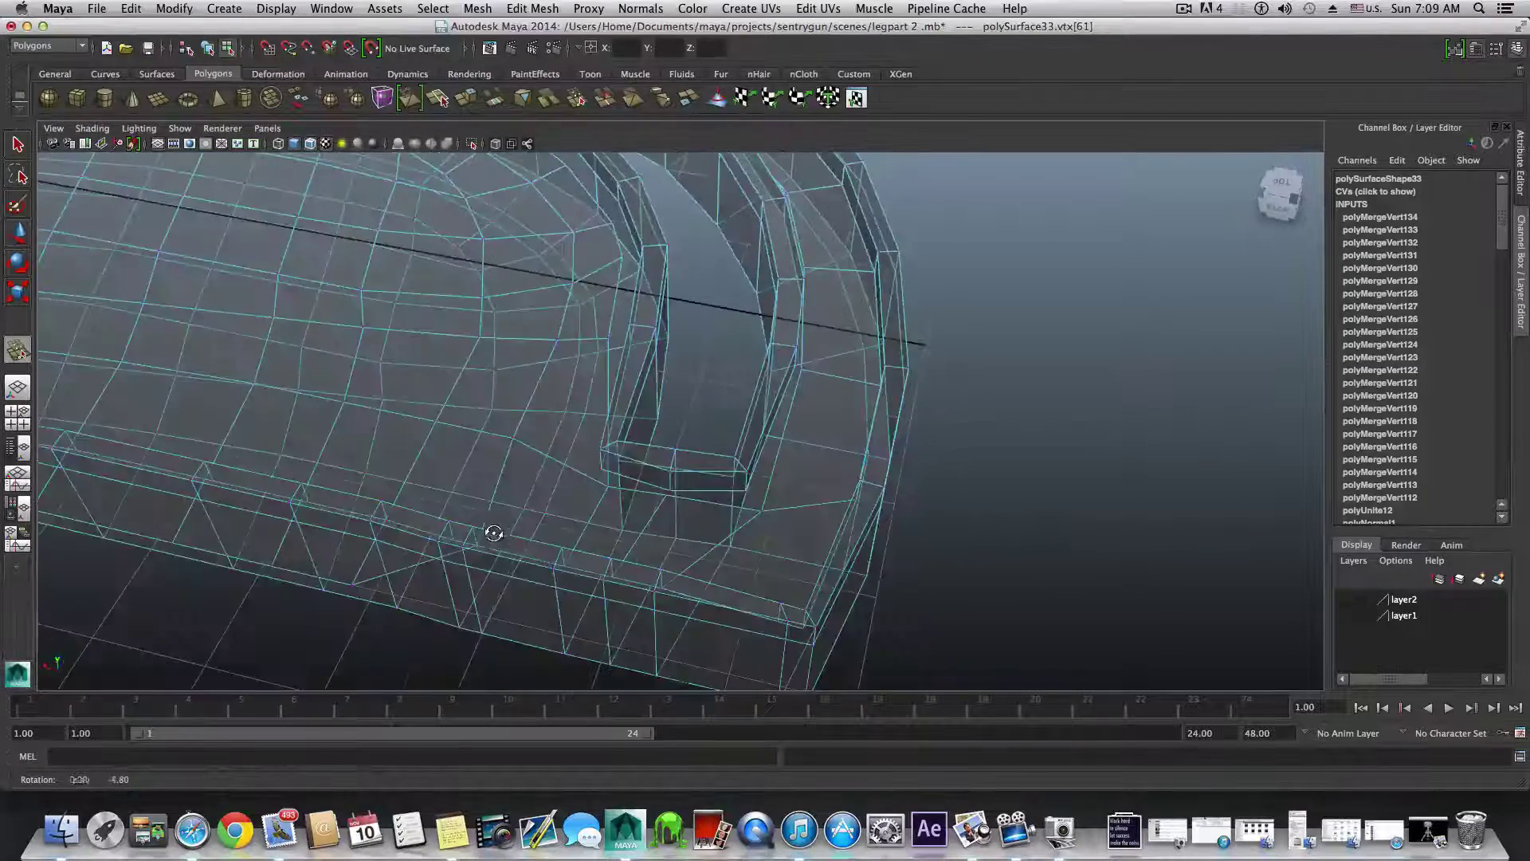
key(z)
key(z)
key(z)
key(z)
key(z)
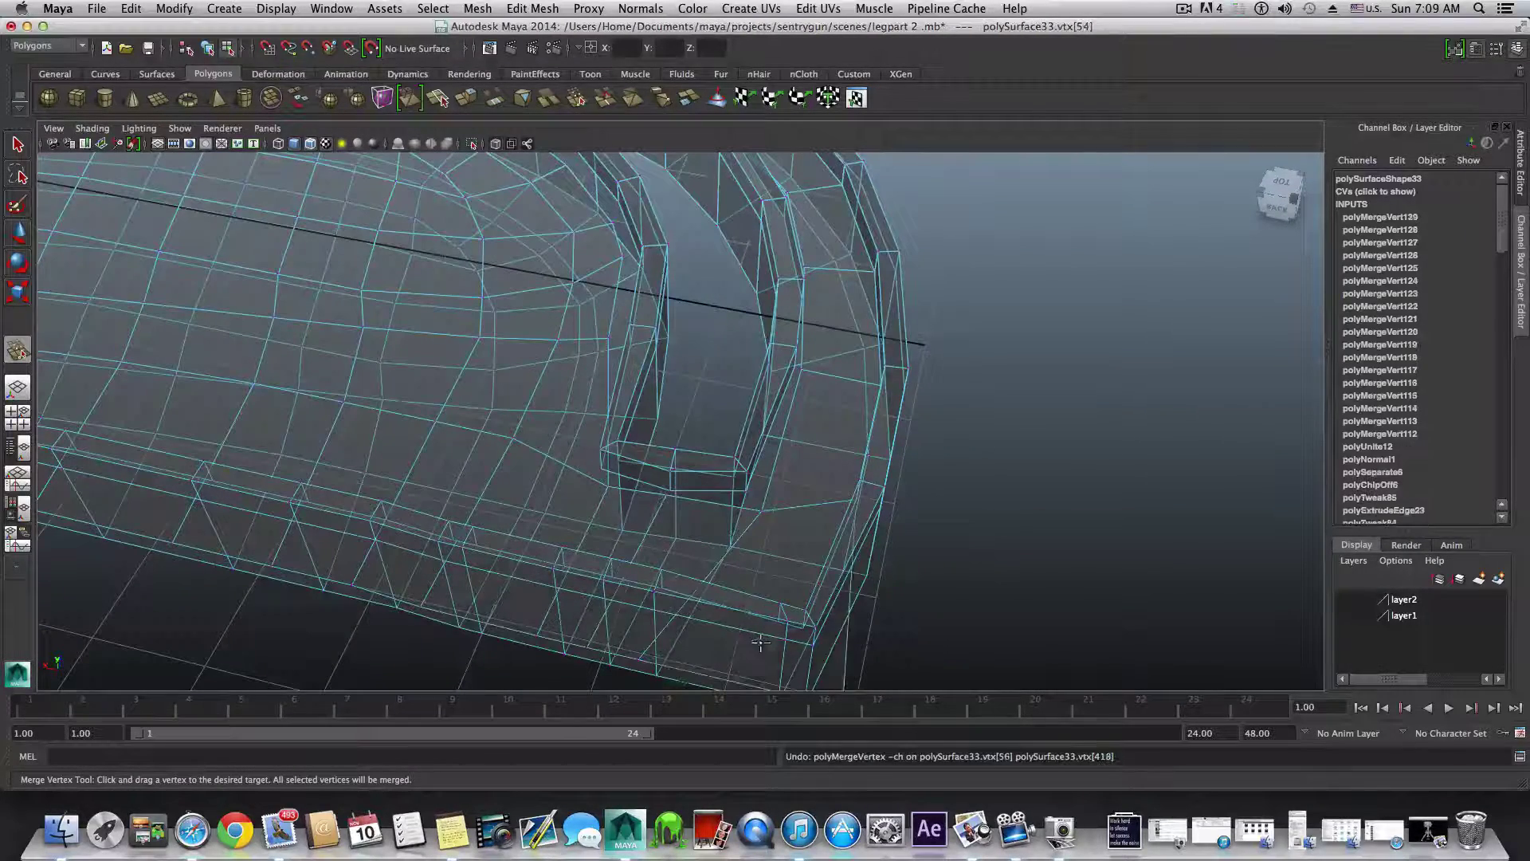
- Try to merge the border vertices from the corner near the slot's wide end along the adjoining straight edge into the wall
alt+middle_drag(803, 666, 699, 576)
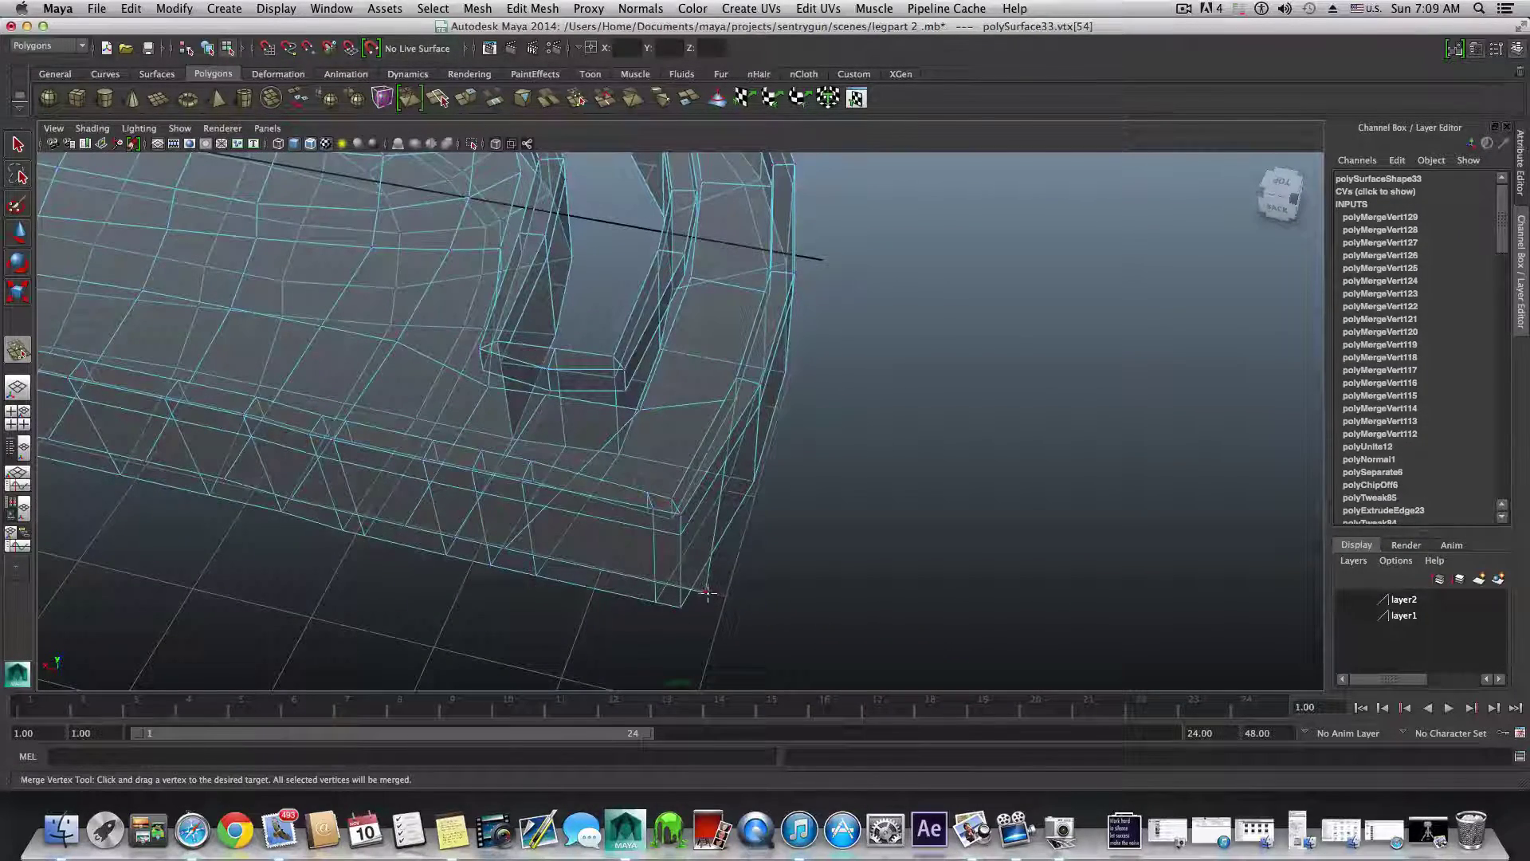
drag(667, 519, 671, 516)
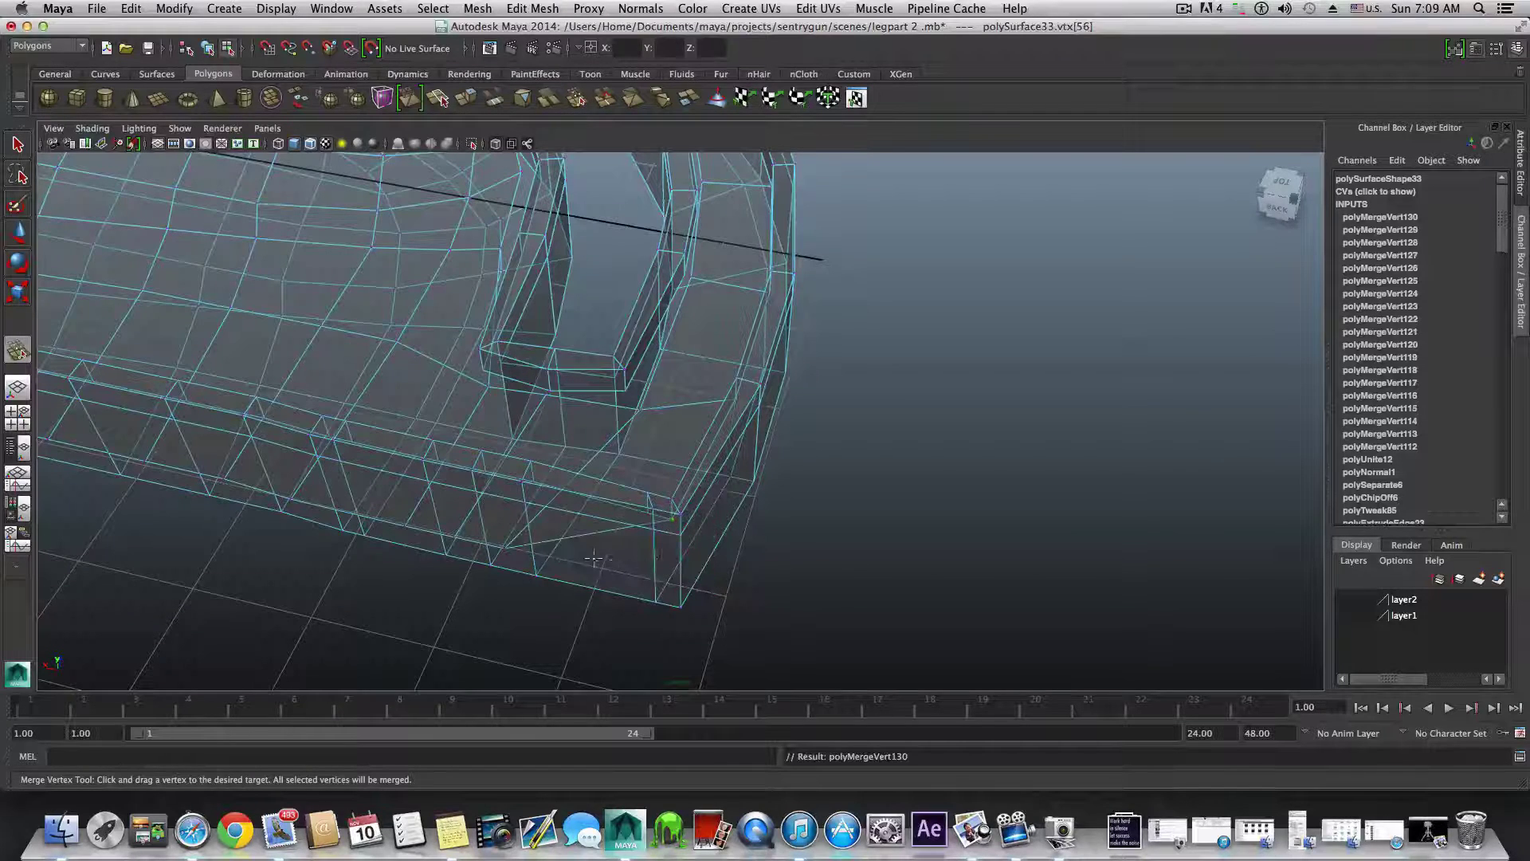
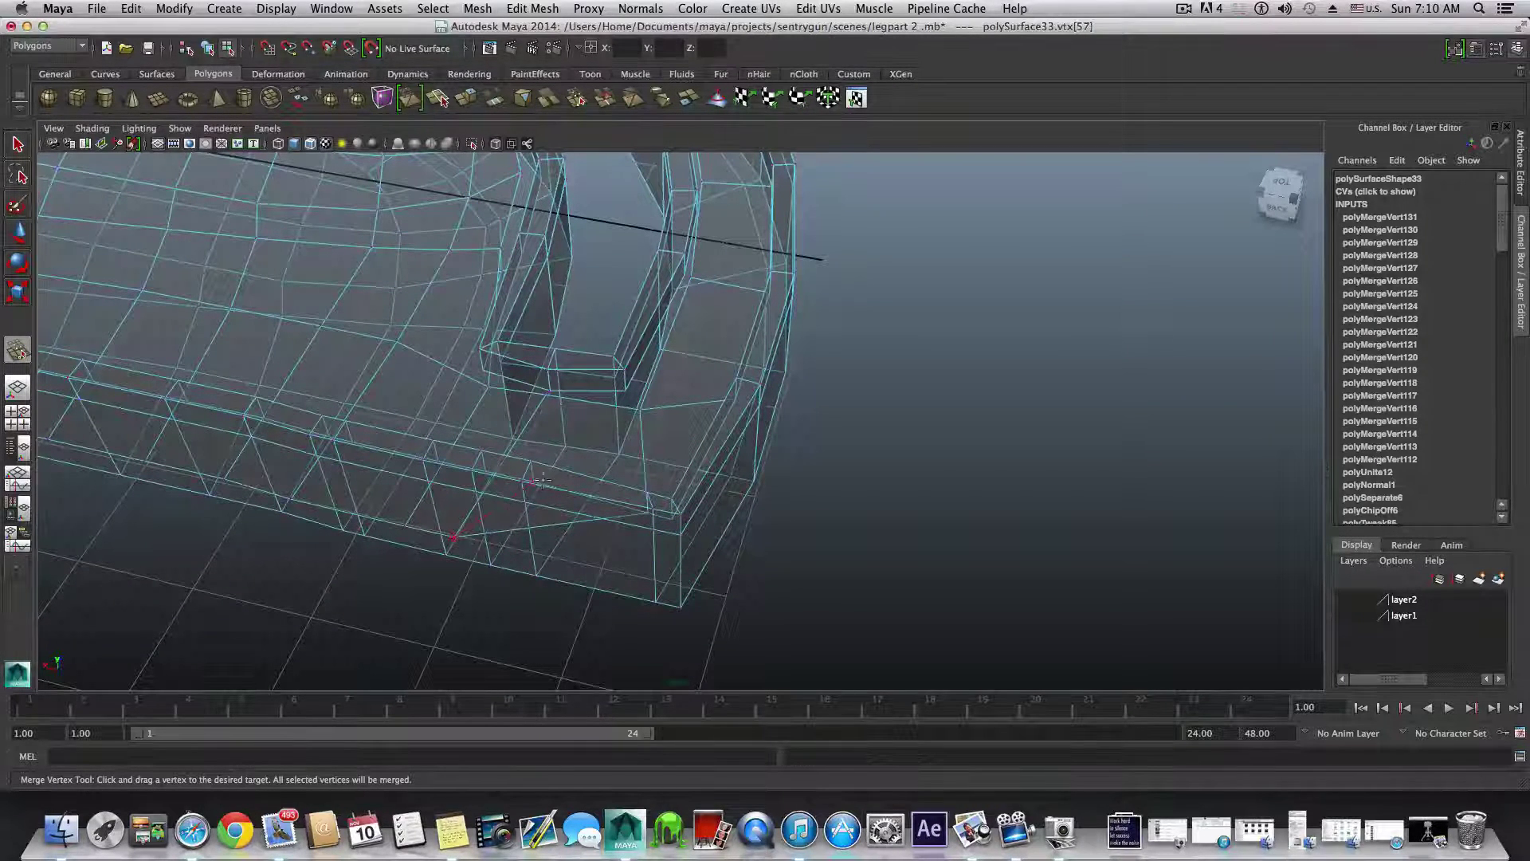
drag(542, 481, 533, 482)
alt+middle_drag(461, 536, 589, 564)
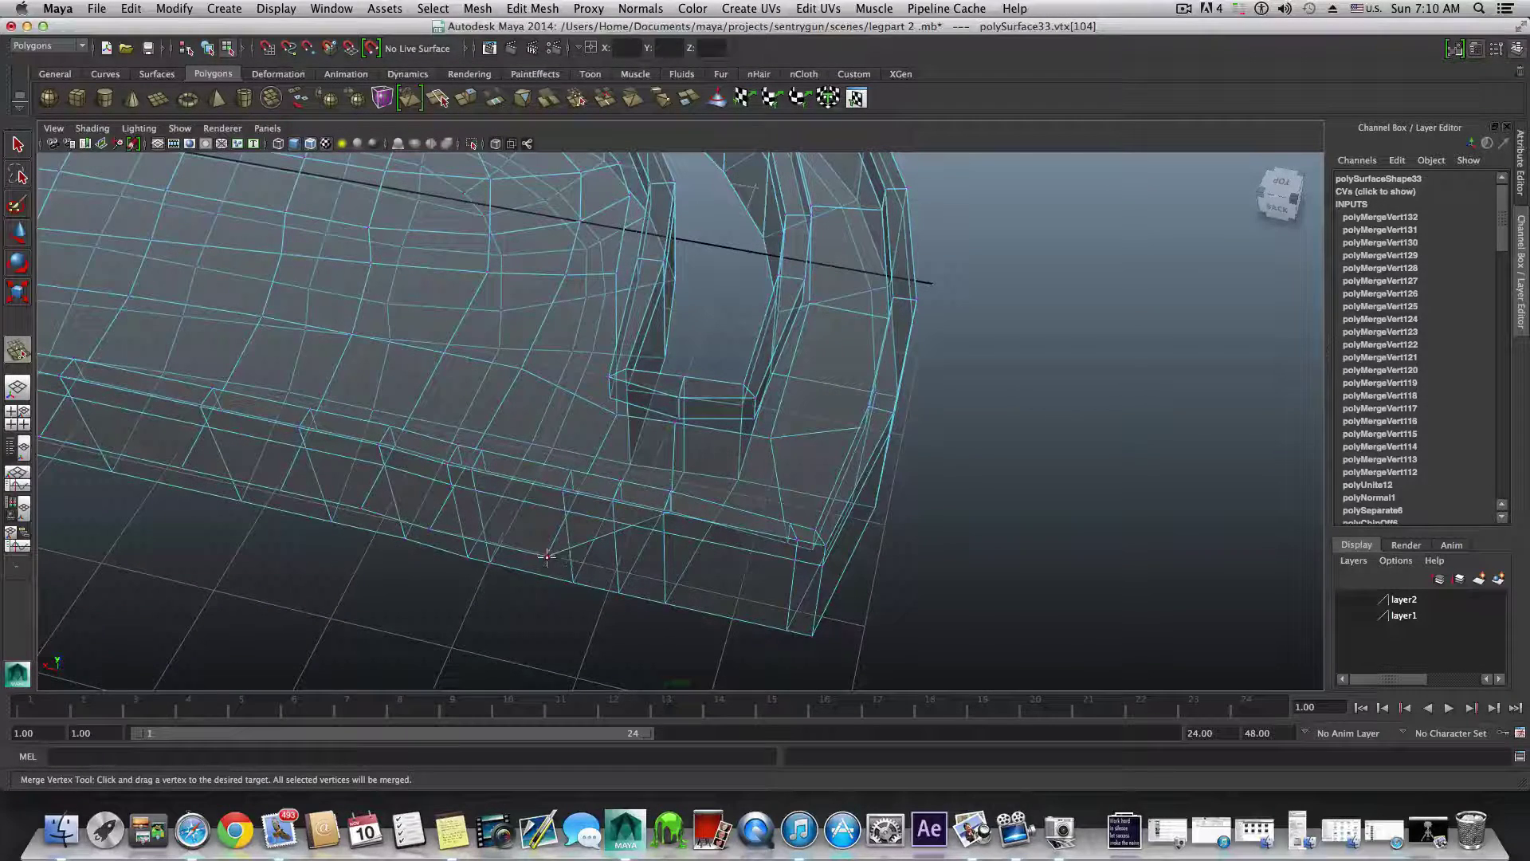
drag(620, 503, 602, 584)
alt+middle_drag(636, 586, 592, 523)
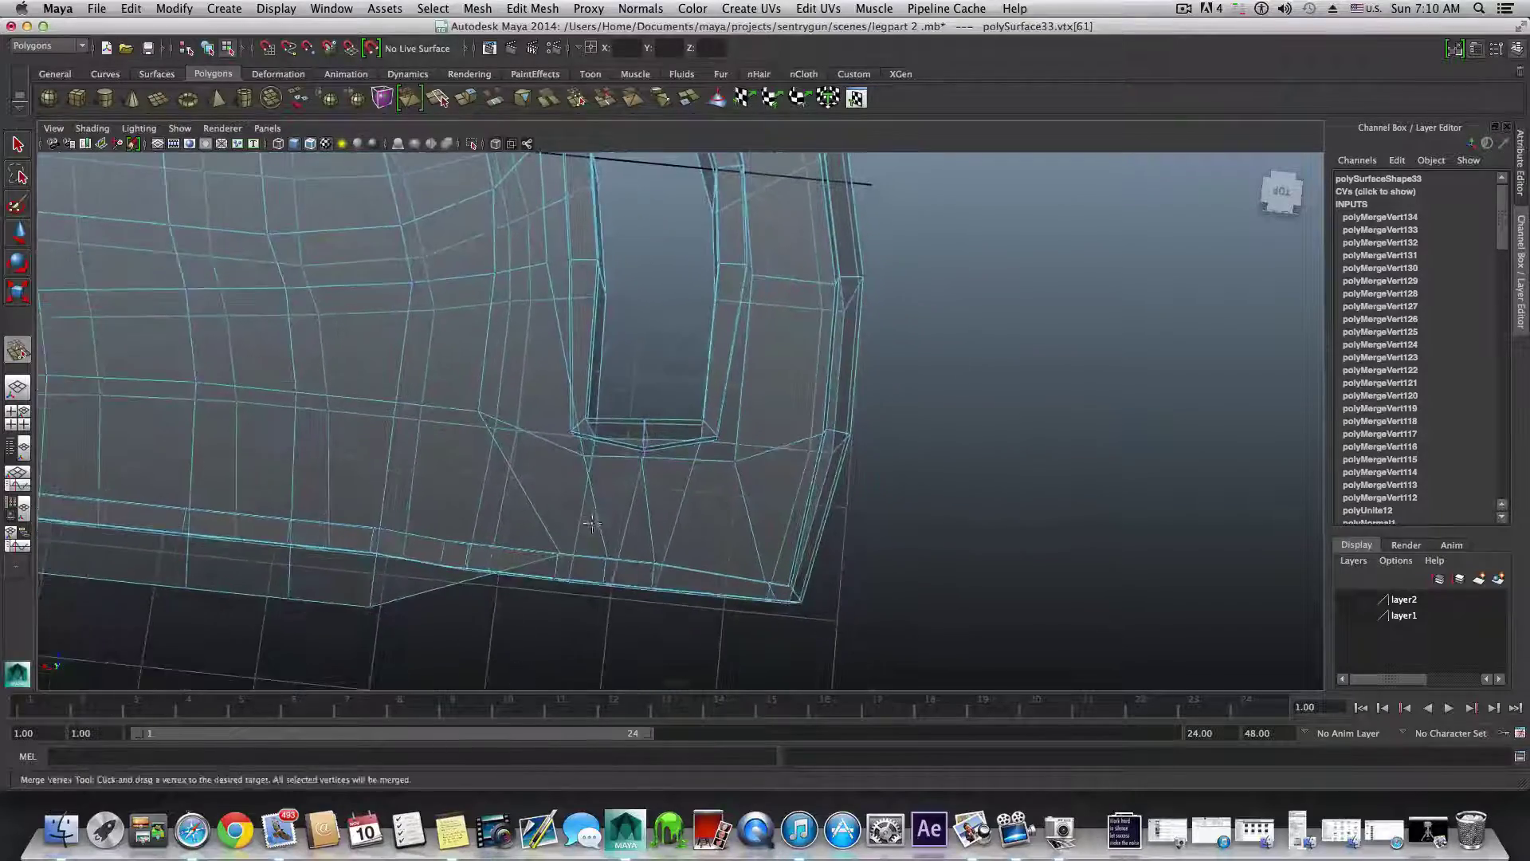
alt+drag(591, 523, 498, 390)
alt+drag(499, 391, 604, 535)
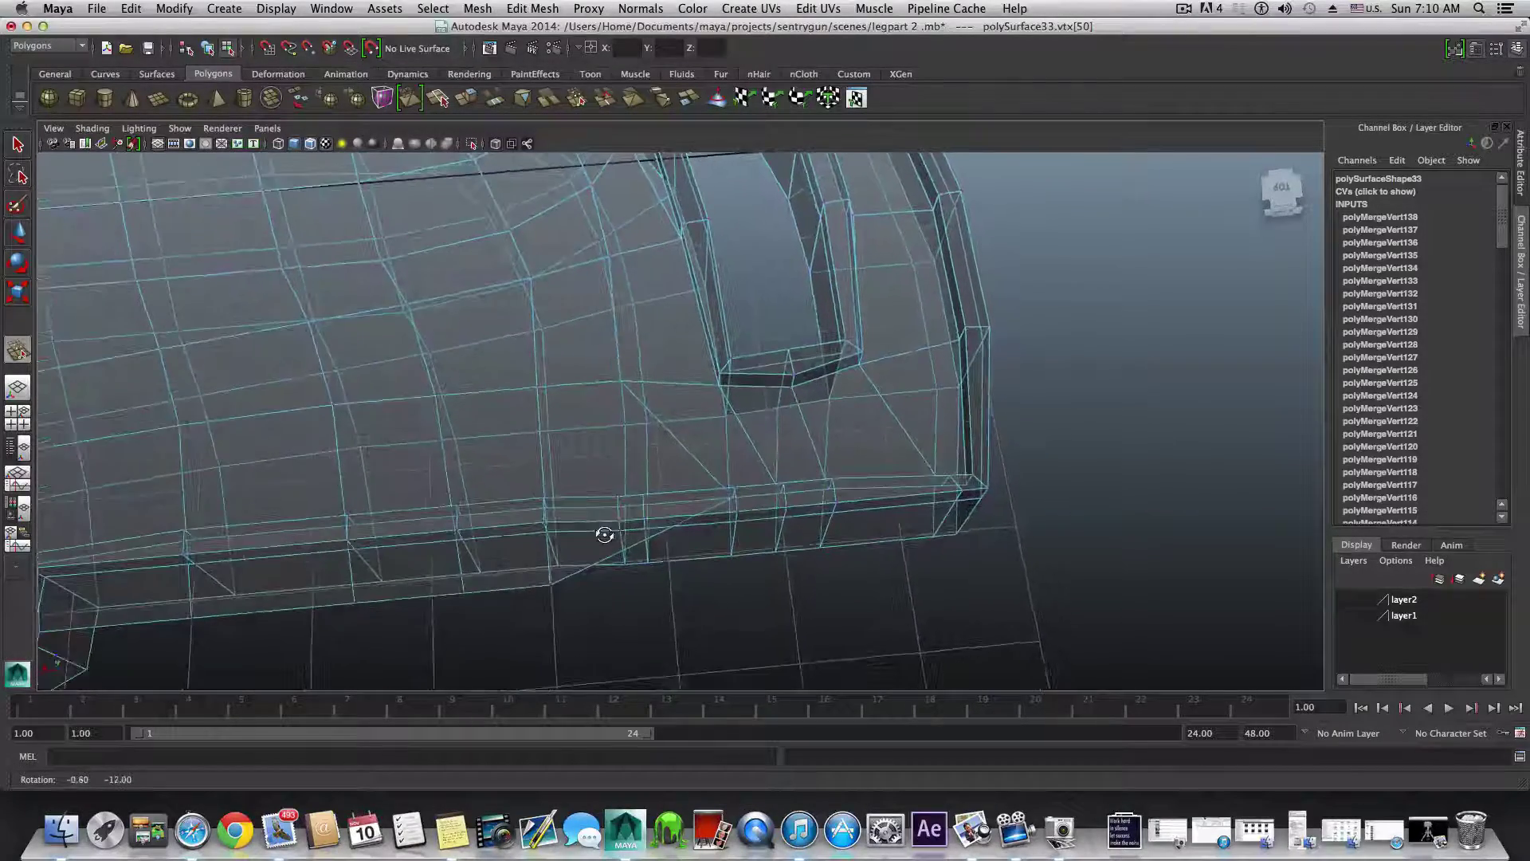
alt+middle_drag(604, 535, 695, 575)
- Undo the latest series of vertex merges along the straight edge back to the corner
key(z)
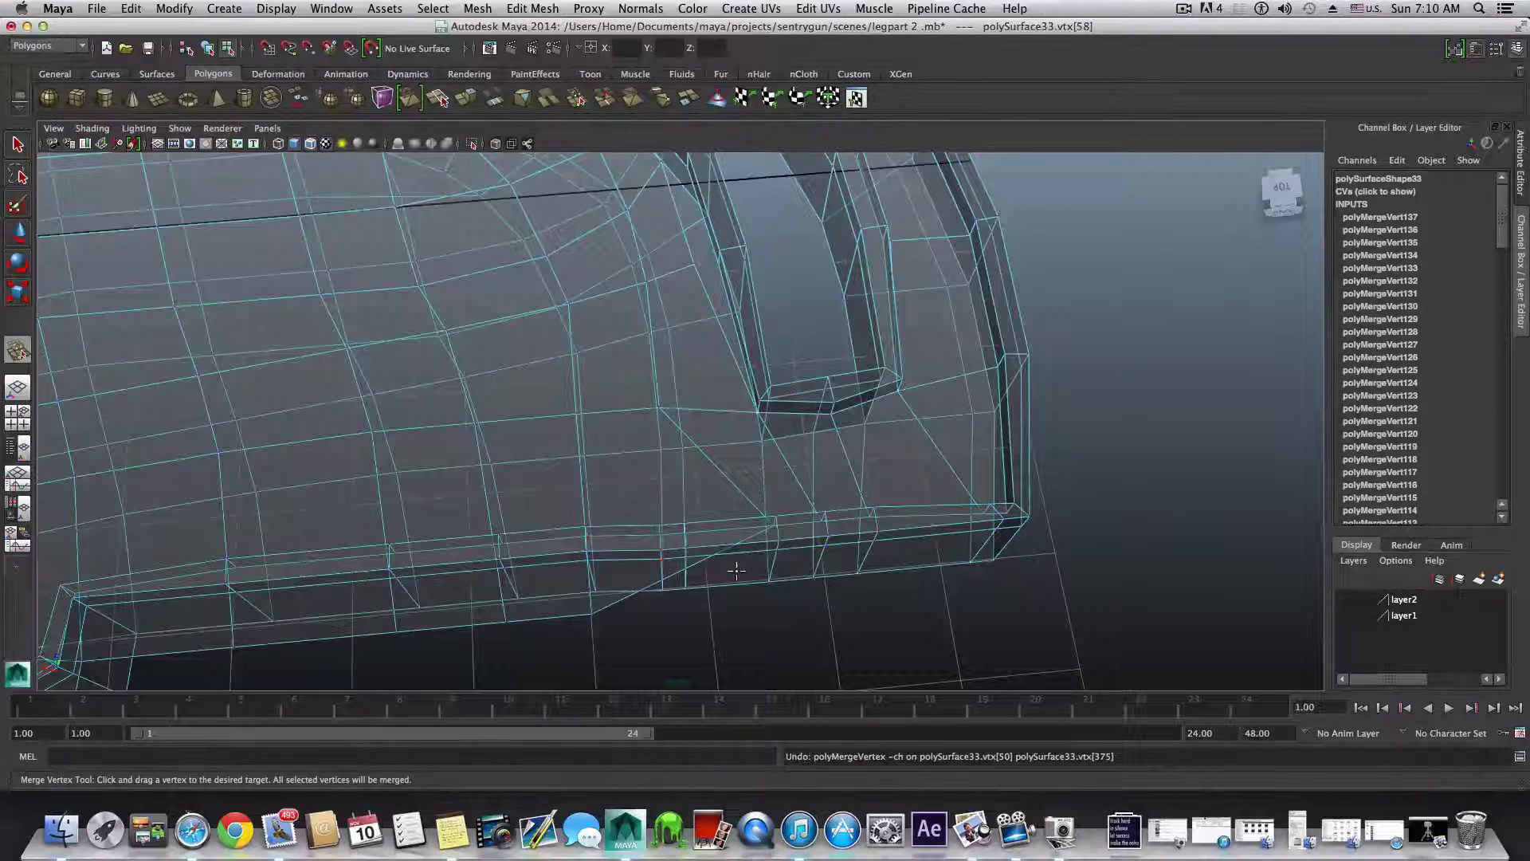
key(z)
key(z)
key(z)
key(z)
key(z)
key(z)
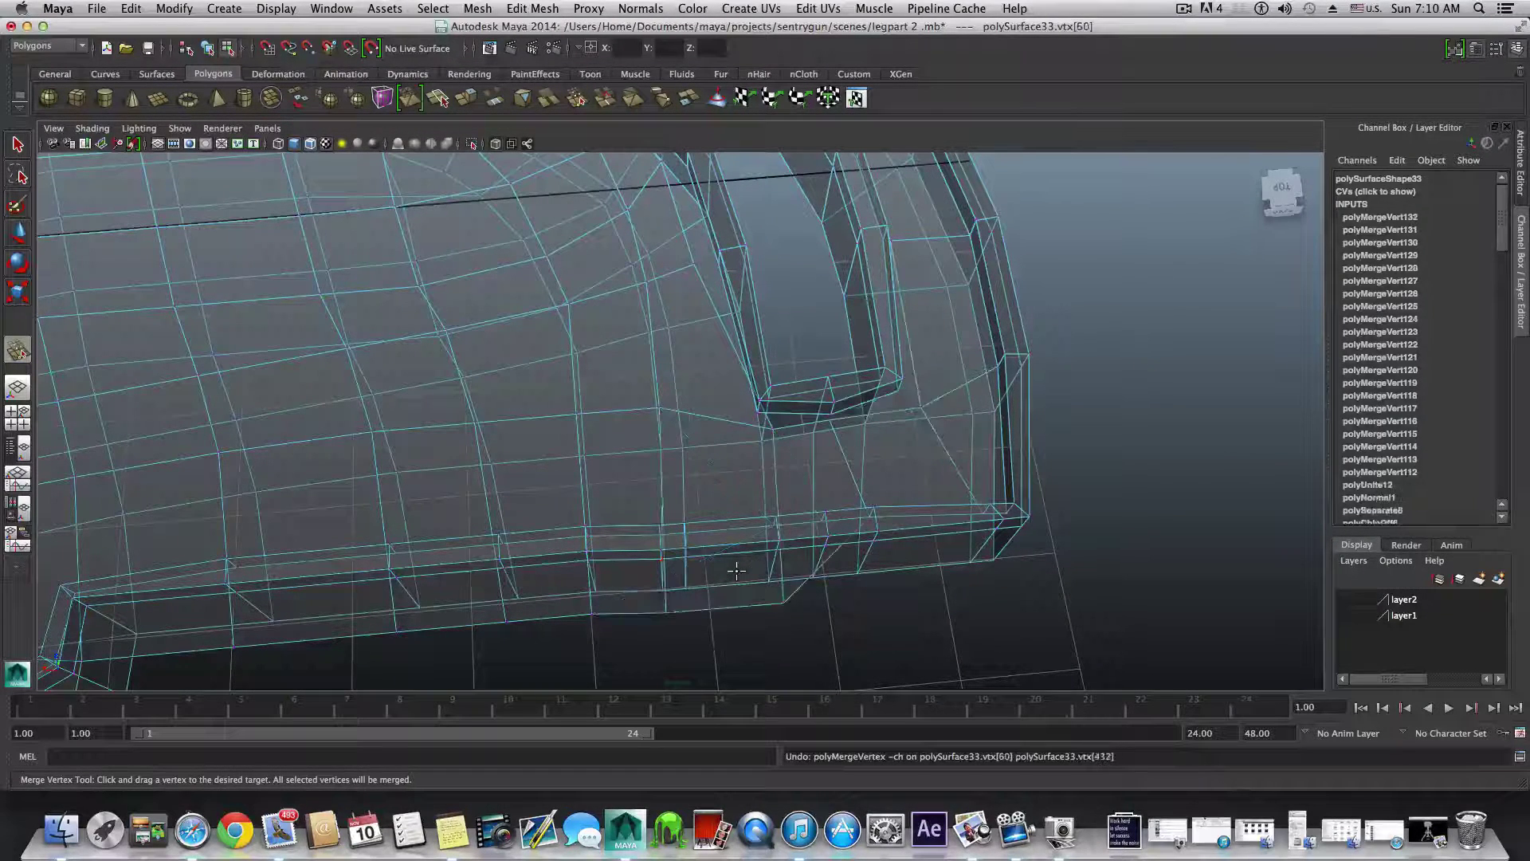
key(z)
key(z)
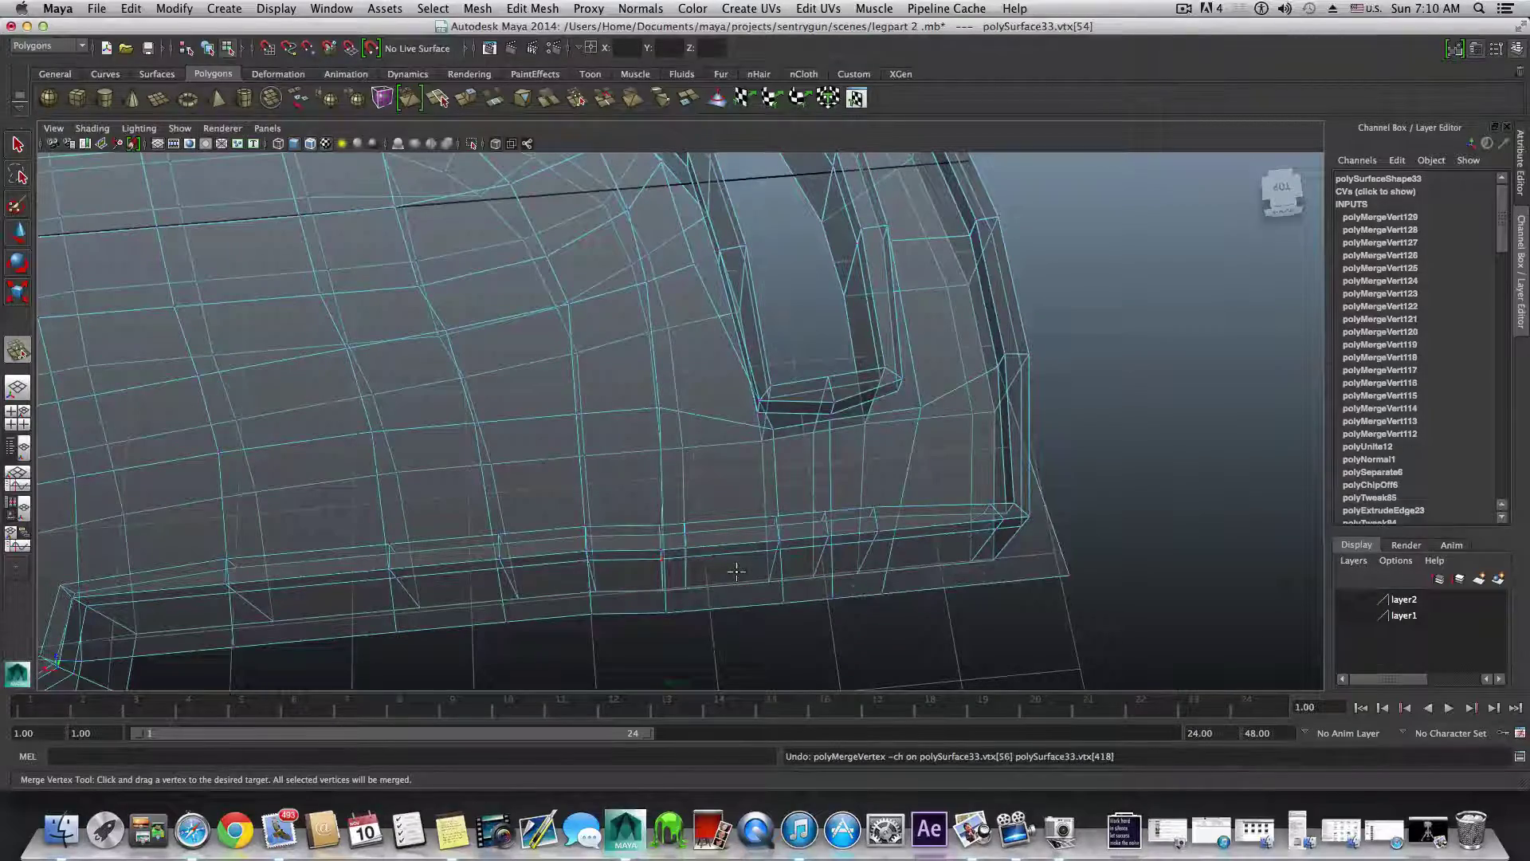
- Merge the border vertices along the narrow arm's edge into the wall, up to the inner corner where the arm meets the body
alt+drag(736, 571, 636, 575)
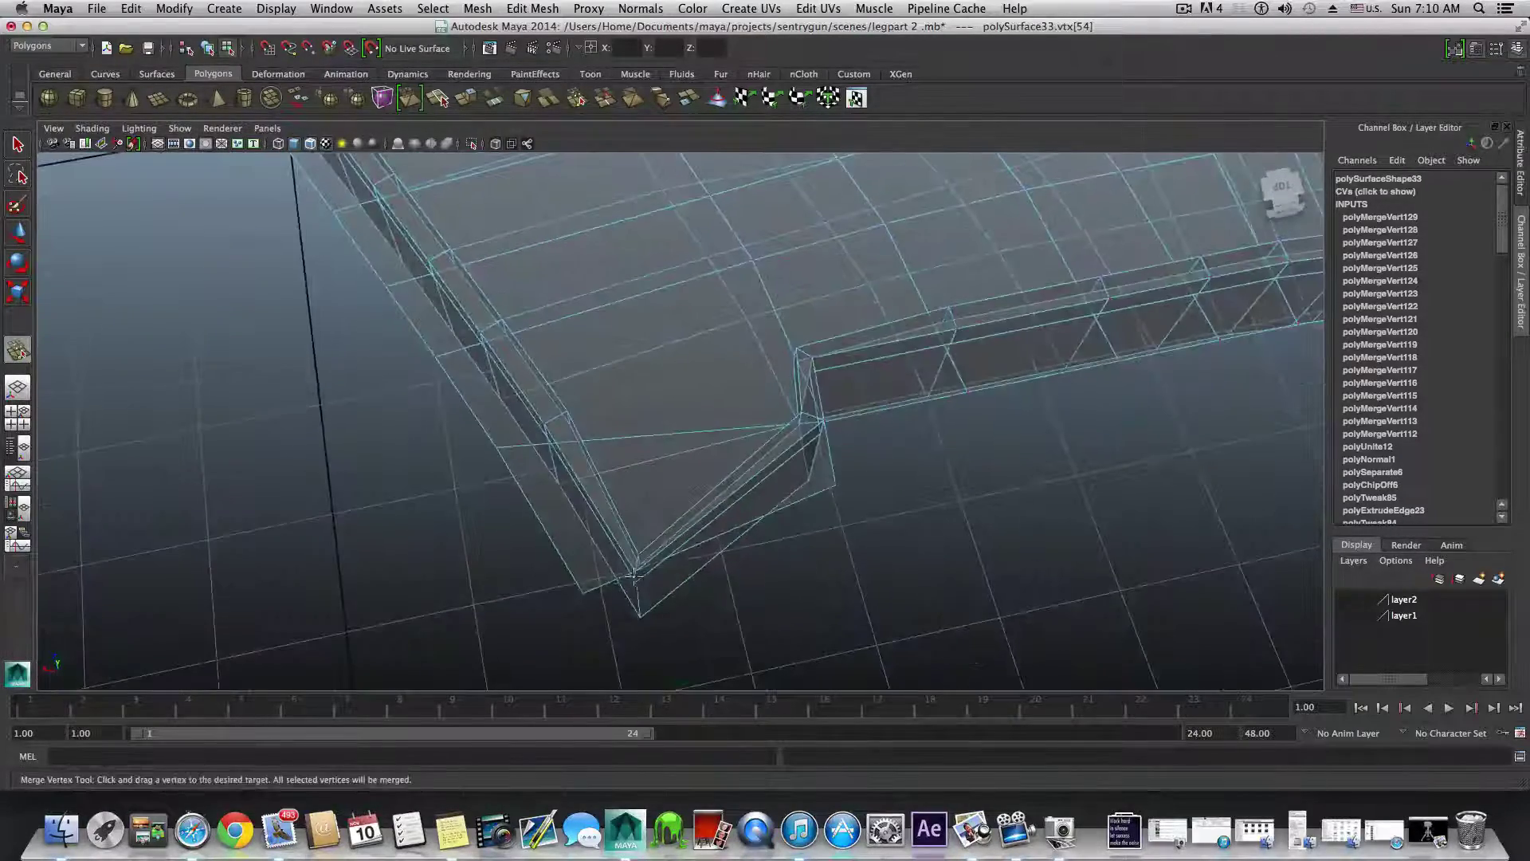
alt+drag(498, 493, 608, 608)
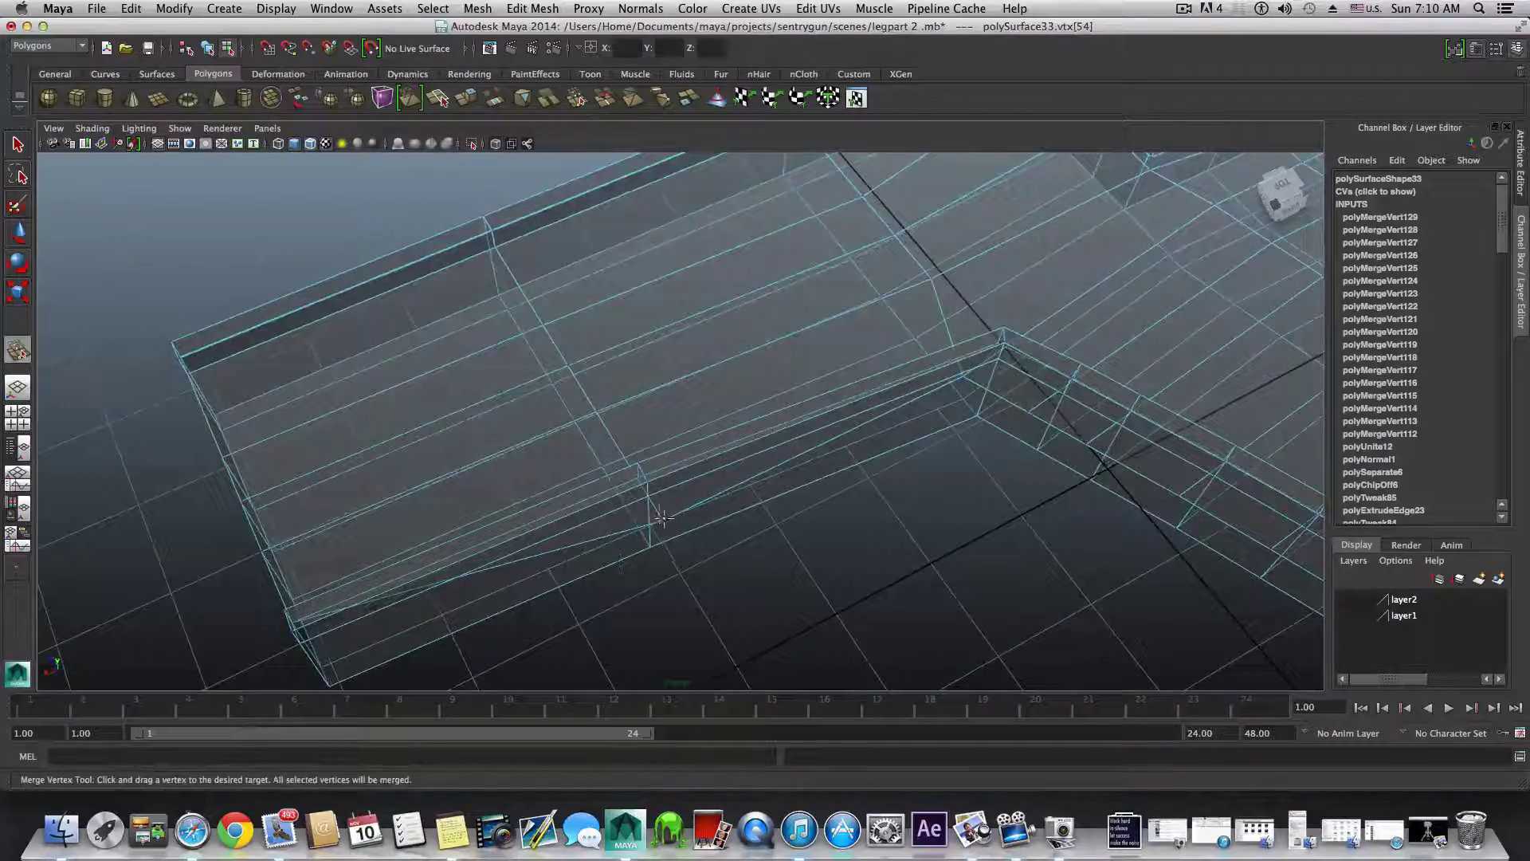
drag(634, 476, 636, 467)
alt+middle_drag(717, 492, 427, 646)
alt+drag(427, 646, 694, 407)
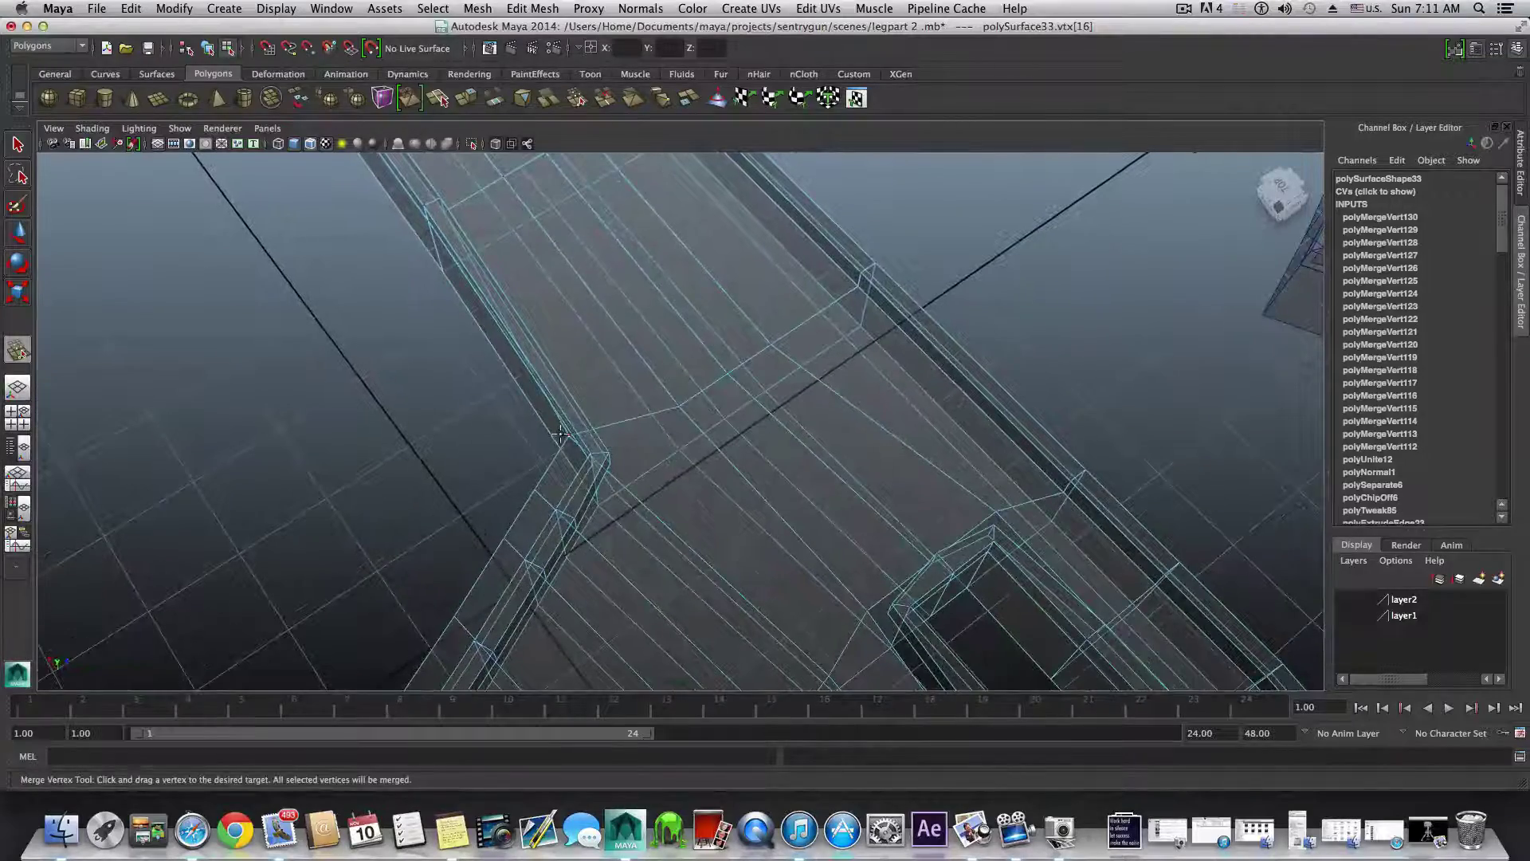
drag(611, 464, 549, 372)
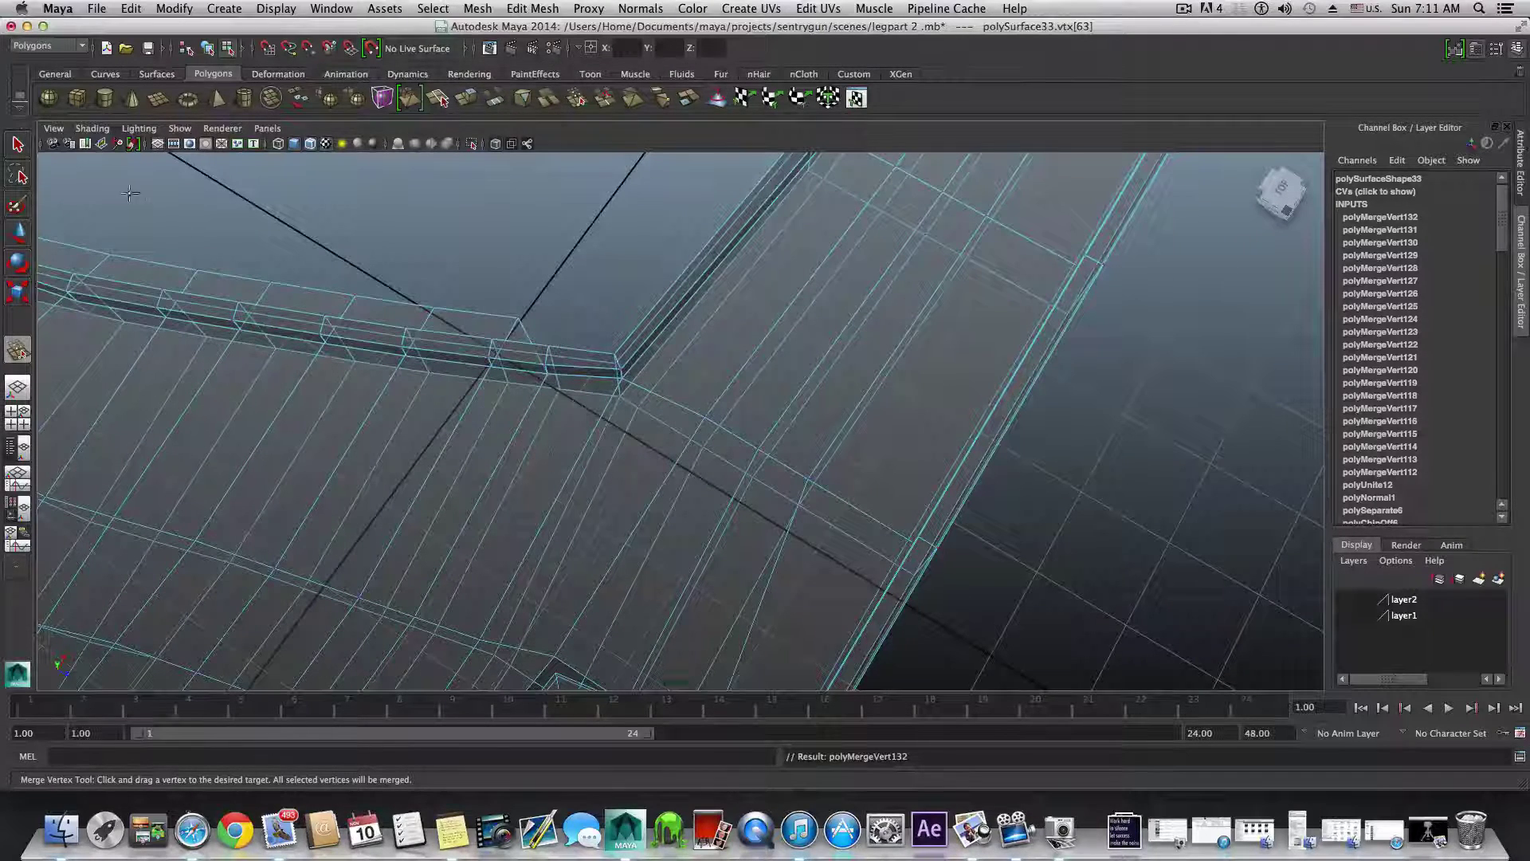
- Turn off X-ray shading in the viewport so the part displays as opaque
click(92, 128)
click(90, 294)
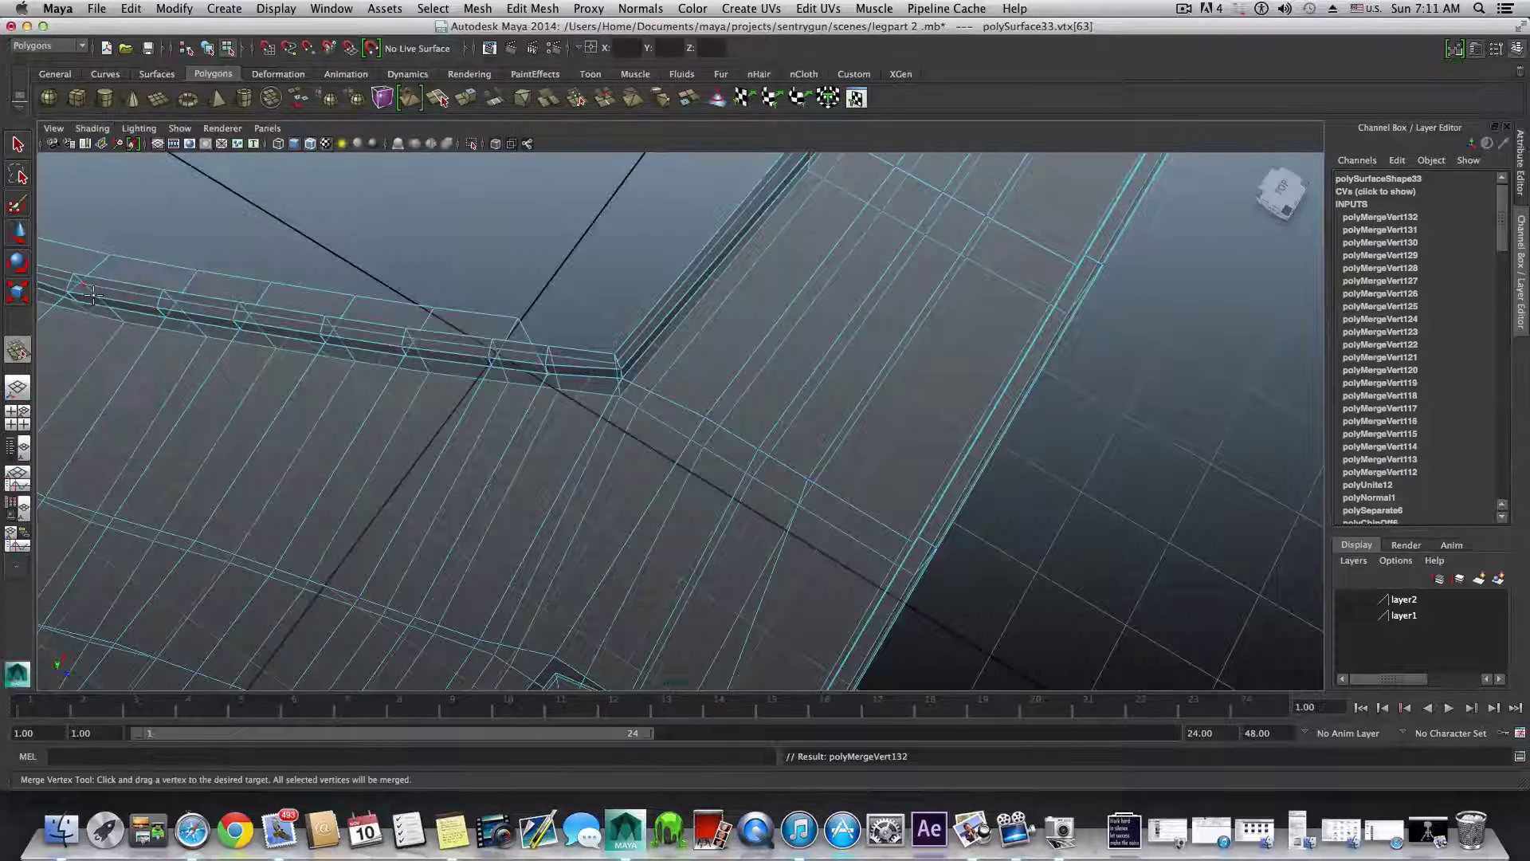
click(92, 128)
click(89, 301)
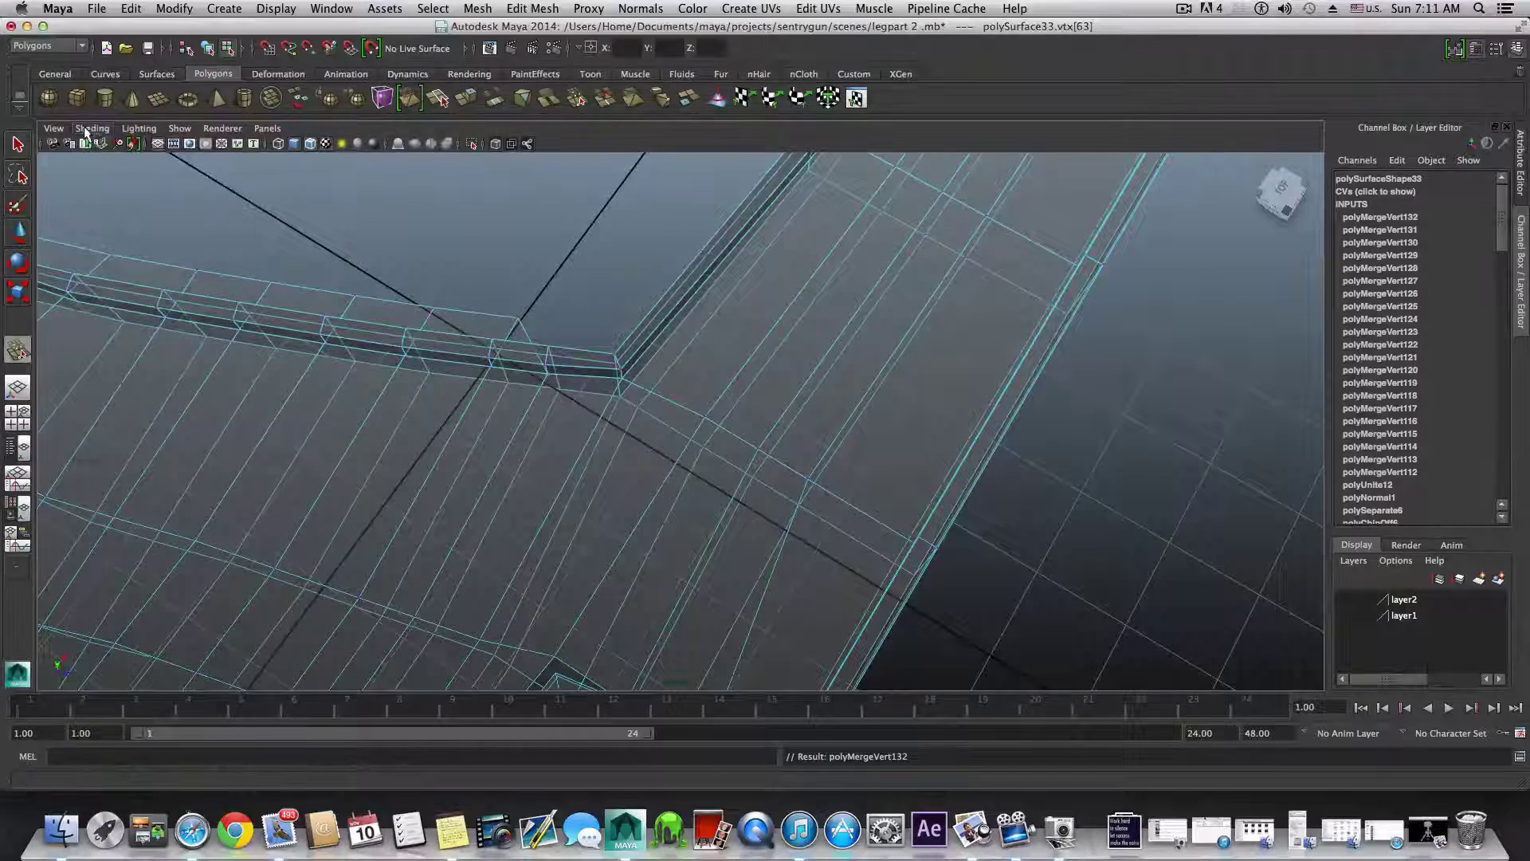
click(87, 129)
click(91, 256)
- Merge the border vertices along the body's edge into the wall, from the arm's inner corner toward the projecting tip
alt+middle_drag(538, 388, 551, 331)
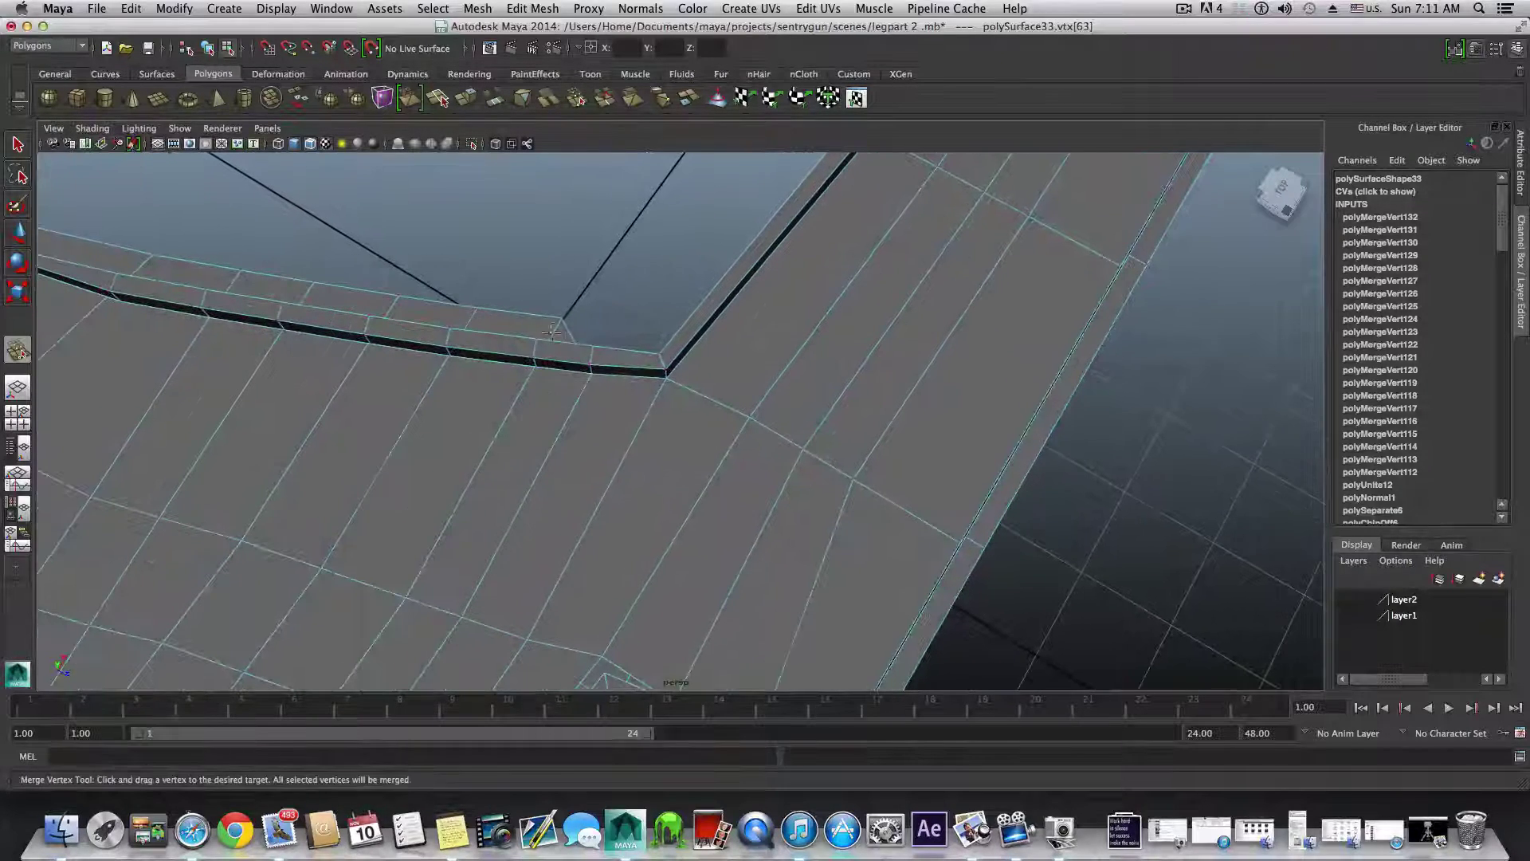
drag(540, 364, 518, 368)
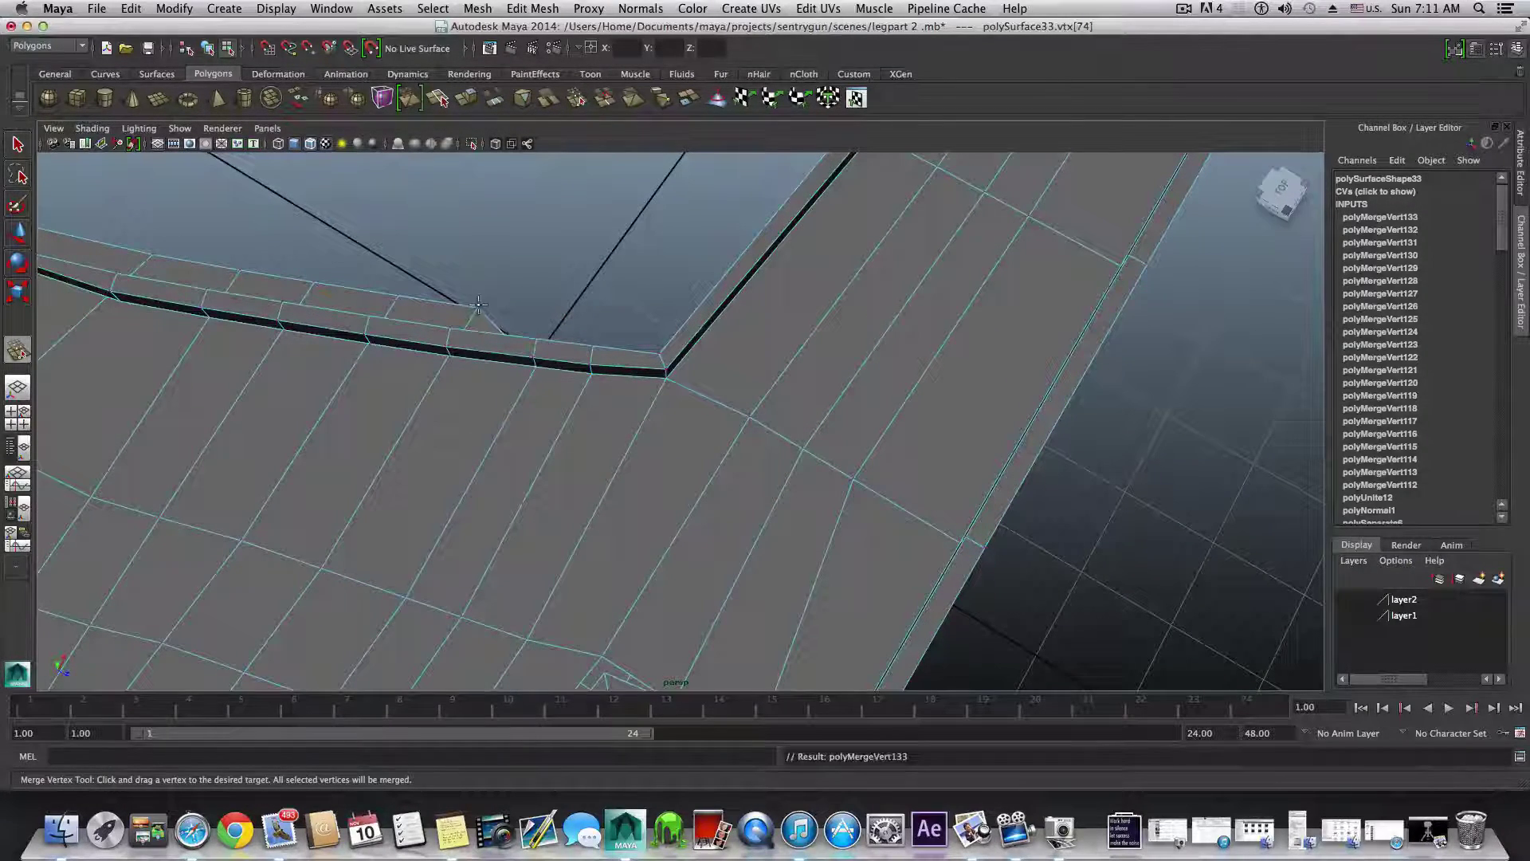
drag(477, 307, 457, 303)
alt+middle_drag(457, 303, 586, 323)
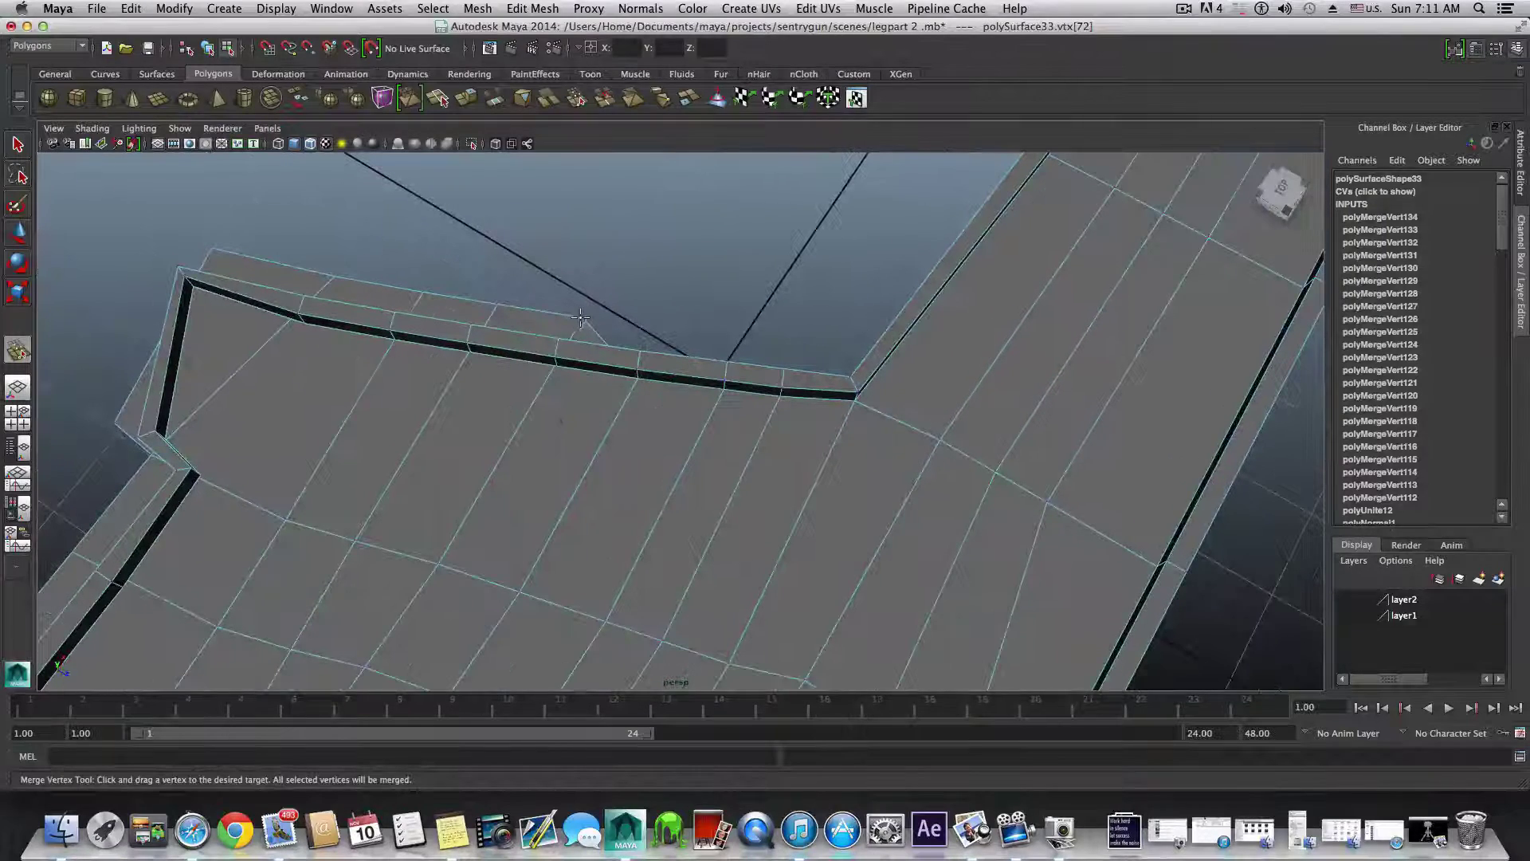
drag(554, 366, 406, 288)
drag(396, 341, 394, 337)
- Merge the remaining border vertices at the projecting tip and the adjoining notch into the wall
alt+drag(394, 338, 529, 422)
alt+drag(529, 422, 481, 351)
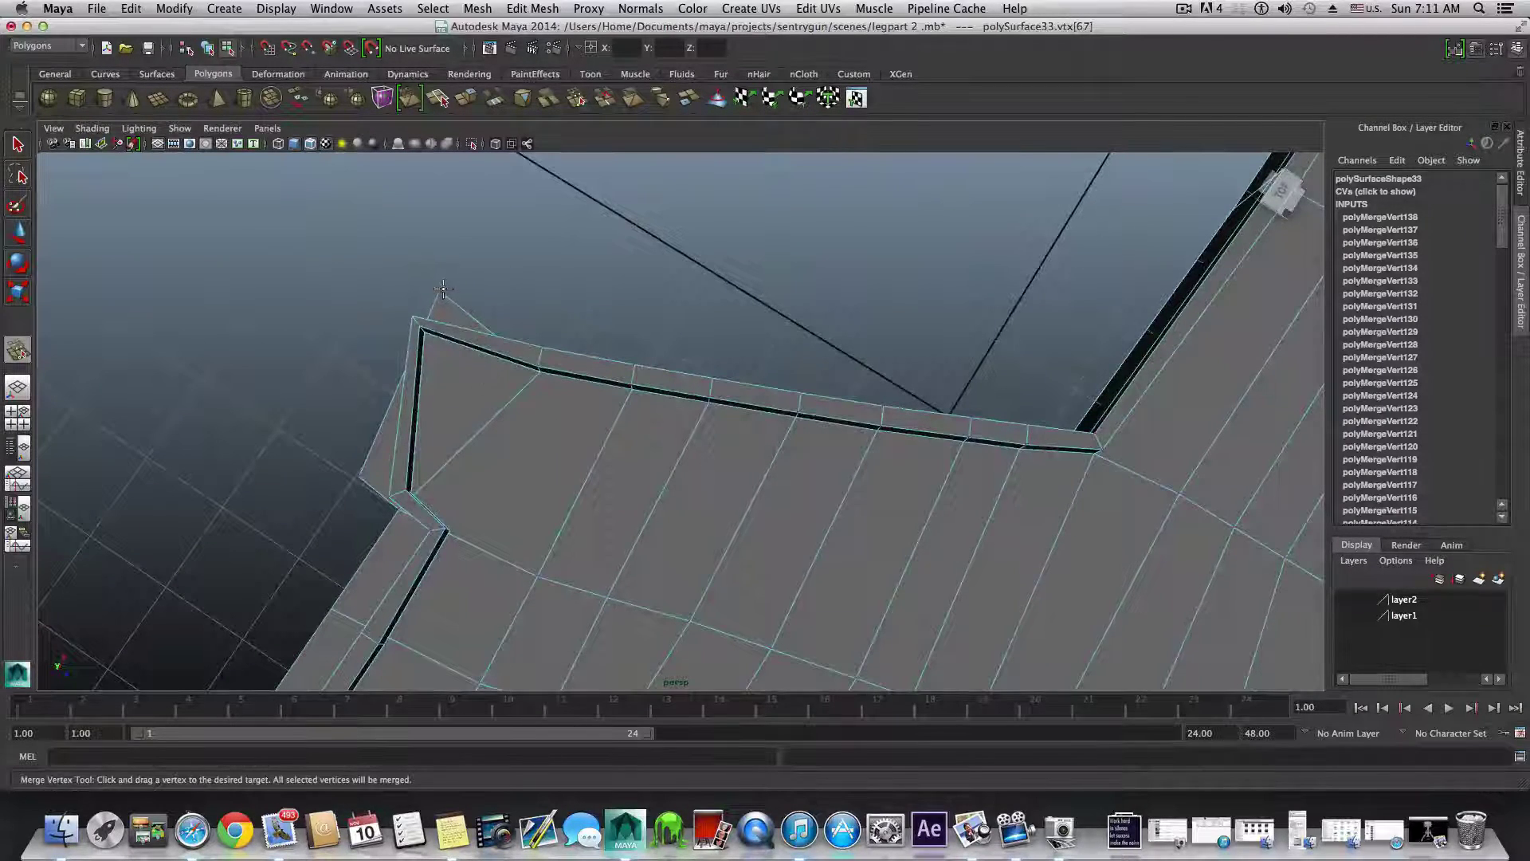
drag(444, 289, 415, 319)
alt+drag(414, 318, 472, 433)
alt+drag(387, 401, 327, 448)
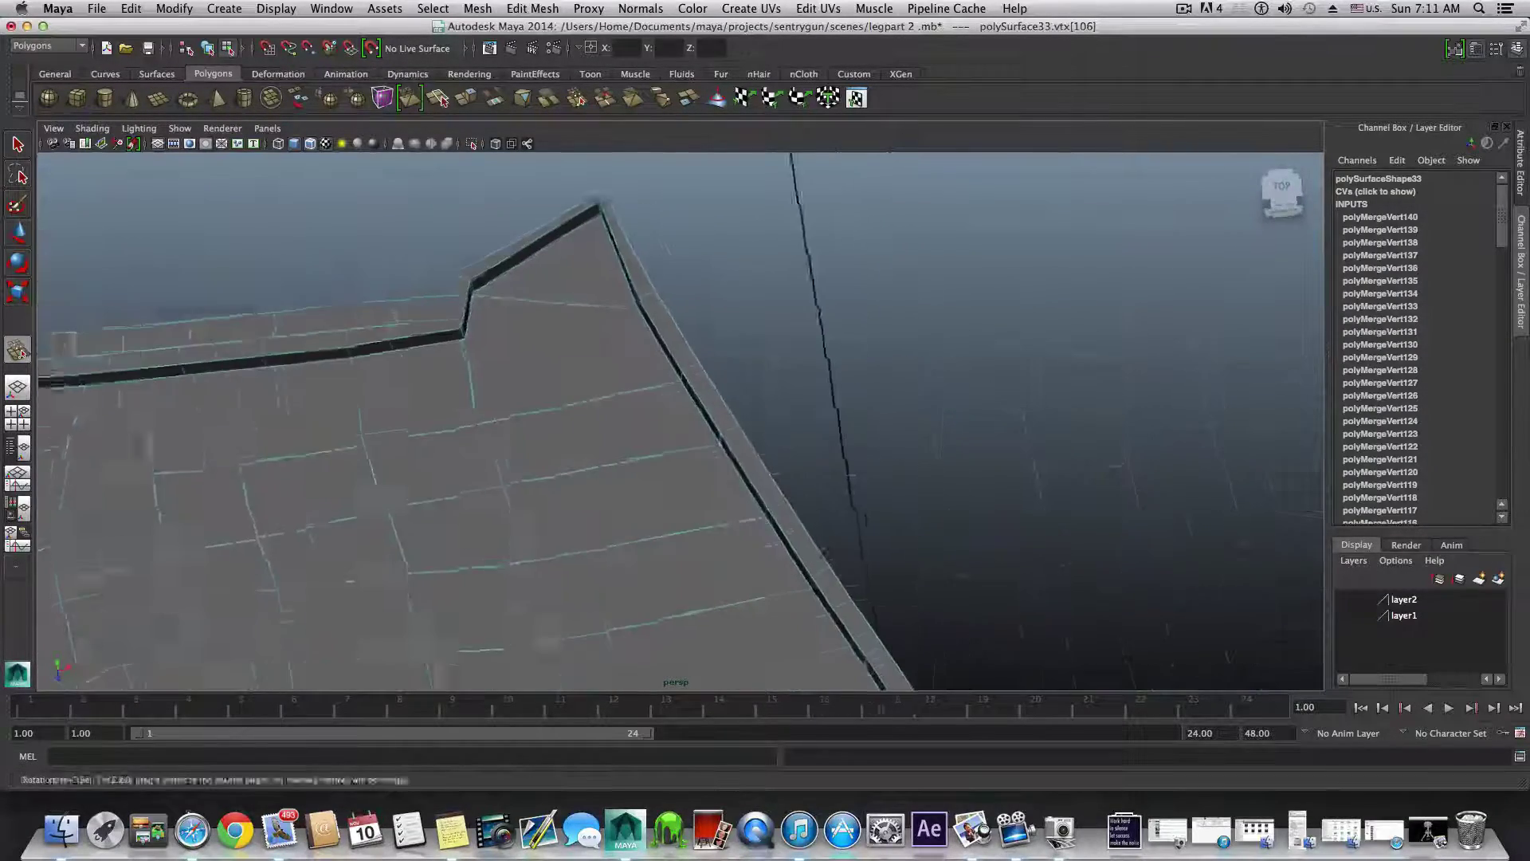
alt+middle_drag(327, 448, 497, 518)
alt+drag(497, 518, 647, 510)
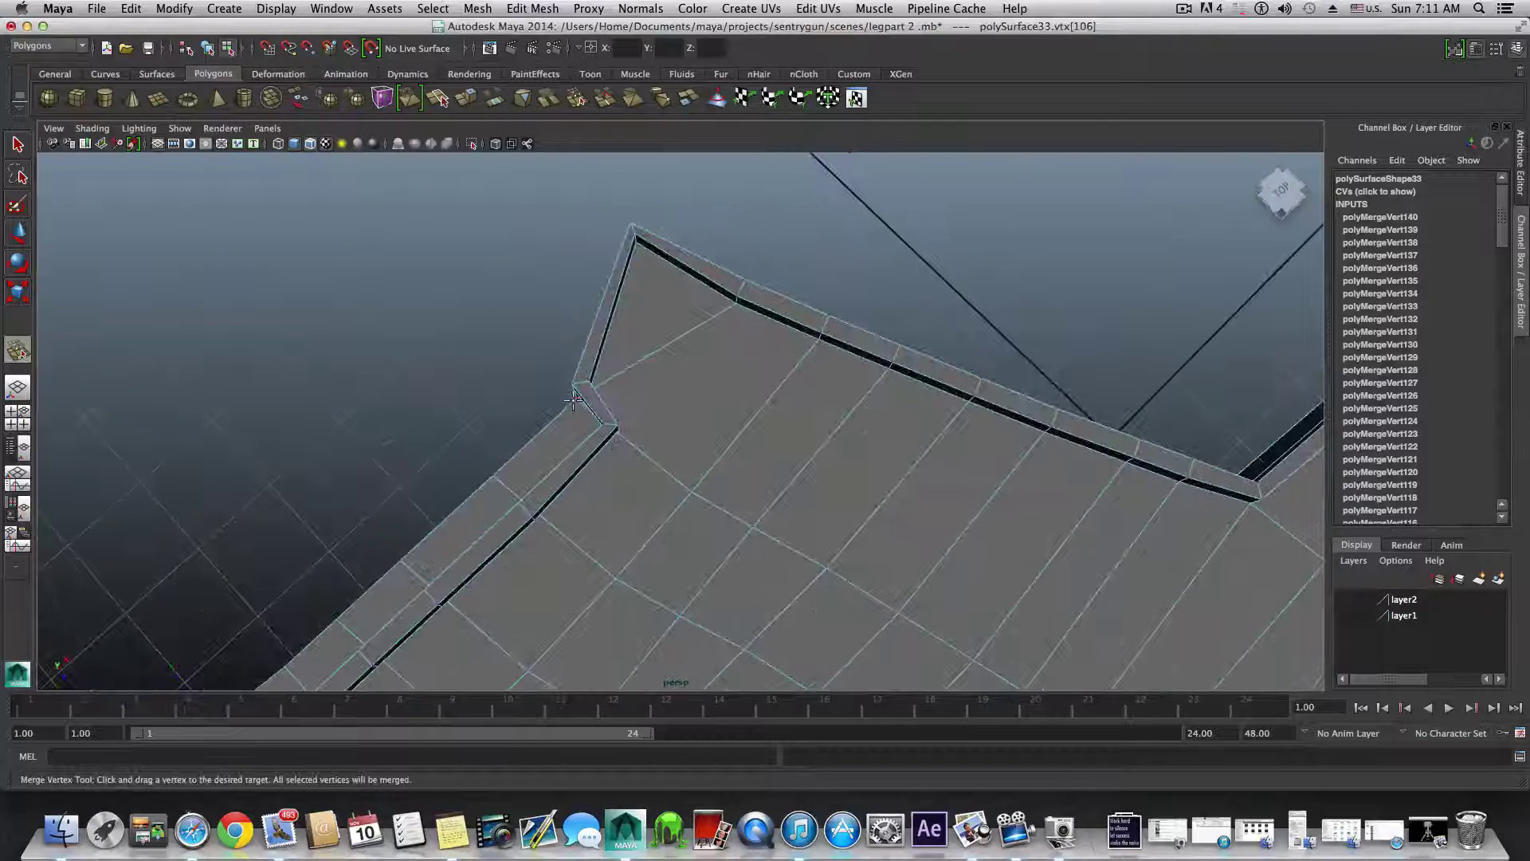
- Merge the border vertices along the straight edge from the notch to the corner near the slot's wide end into the wall
drag(626, 438, 690, 492)
drag(558, 462, 480, 478)
alt+middle_drag(480, 478, 563, 388)
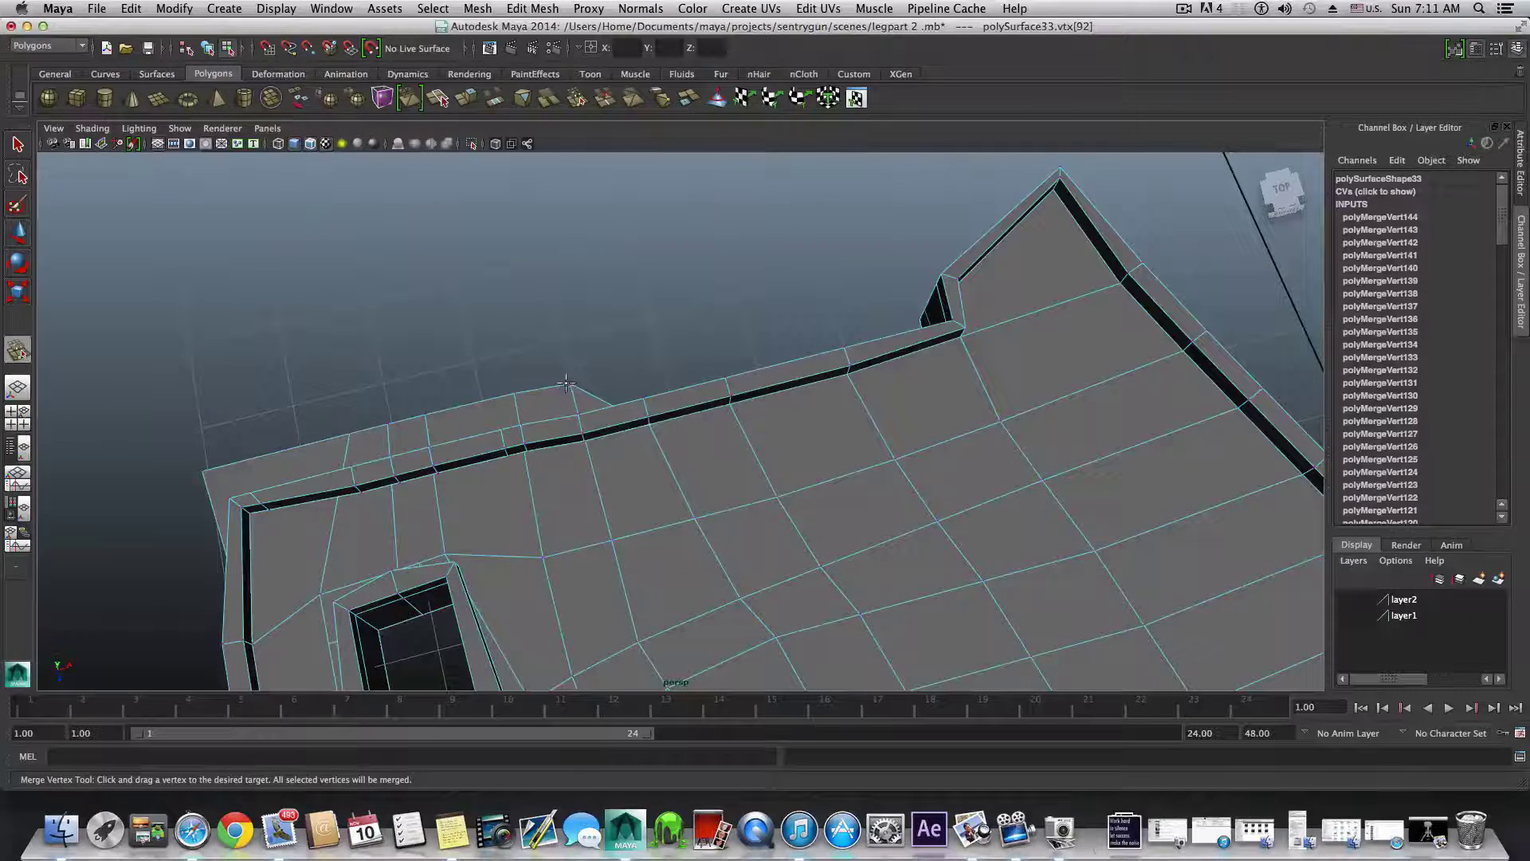
drag(585, 443, 584, 443)
alt+middle_drag(584, 443, 579, 401)
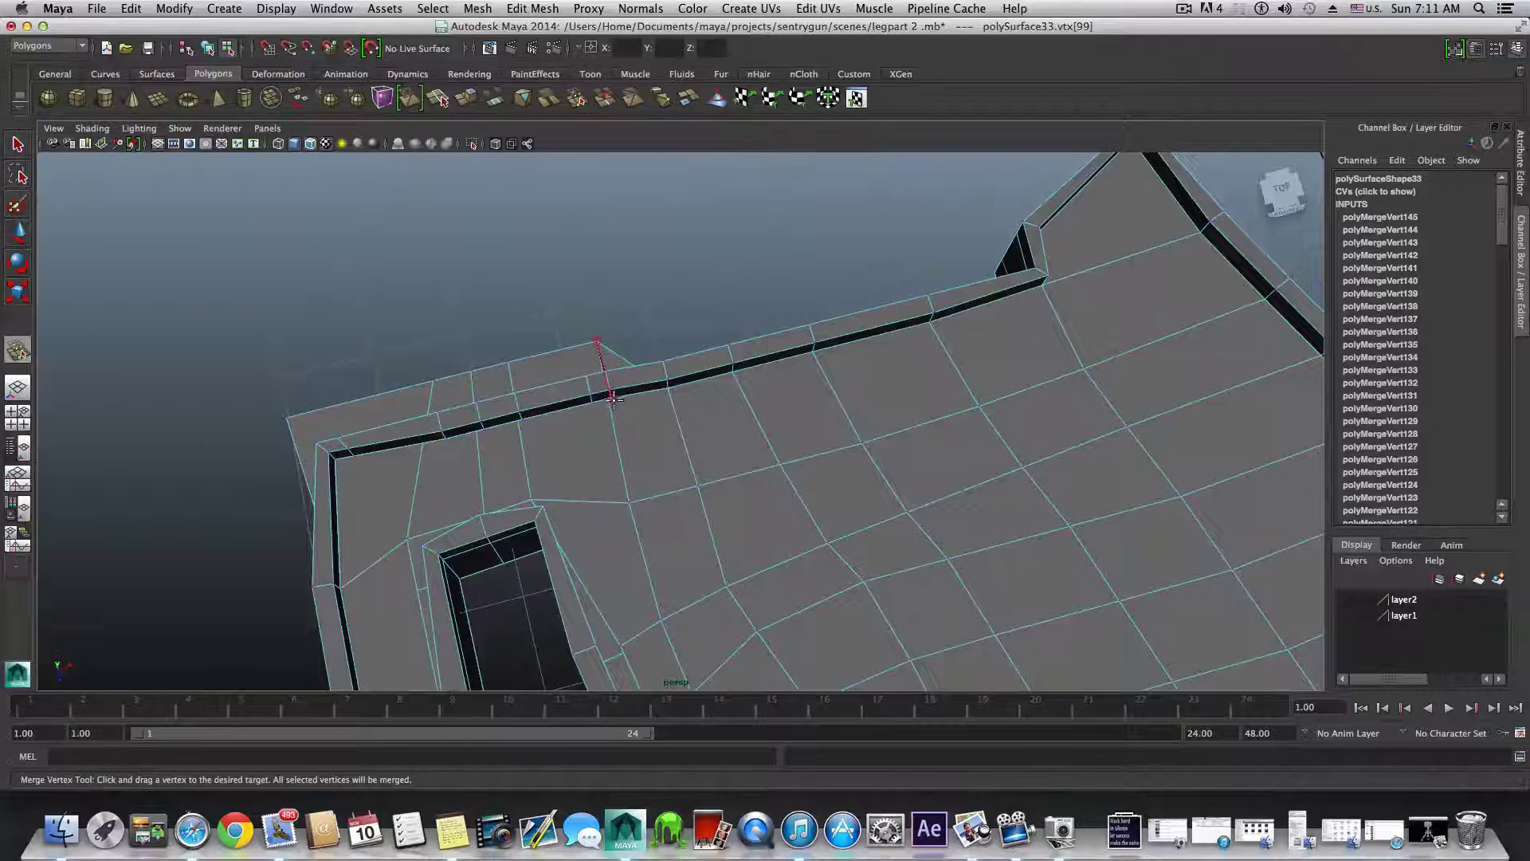
drag(616, 405, 684, 385)
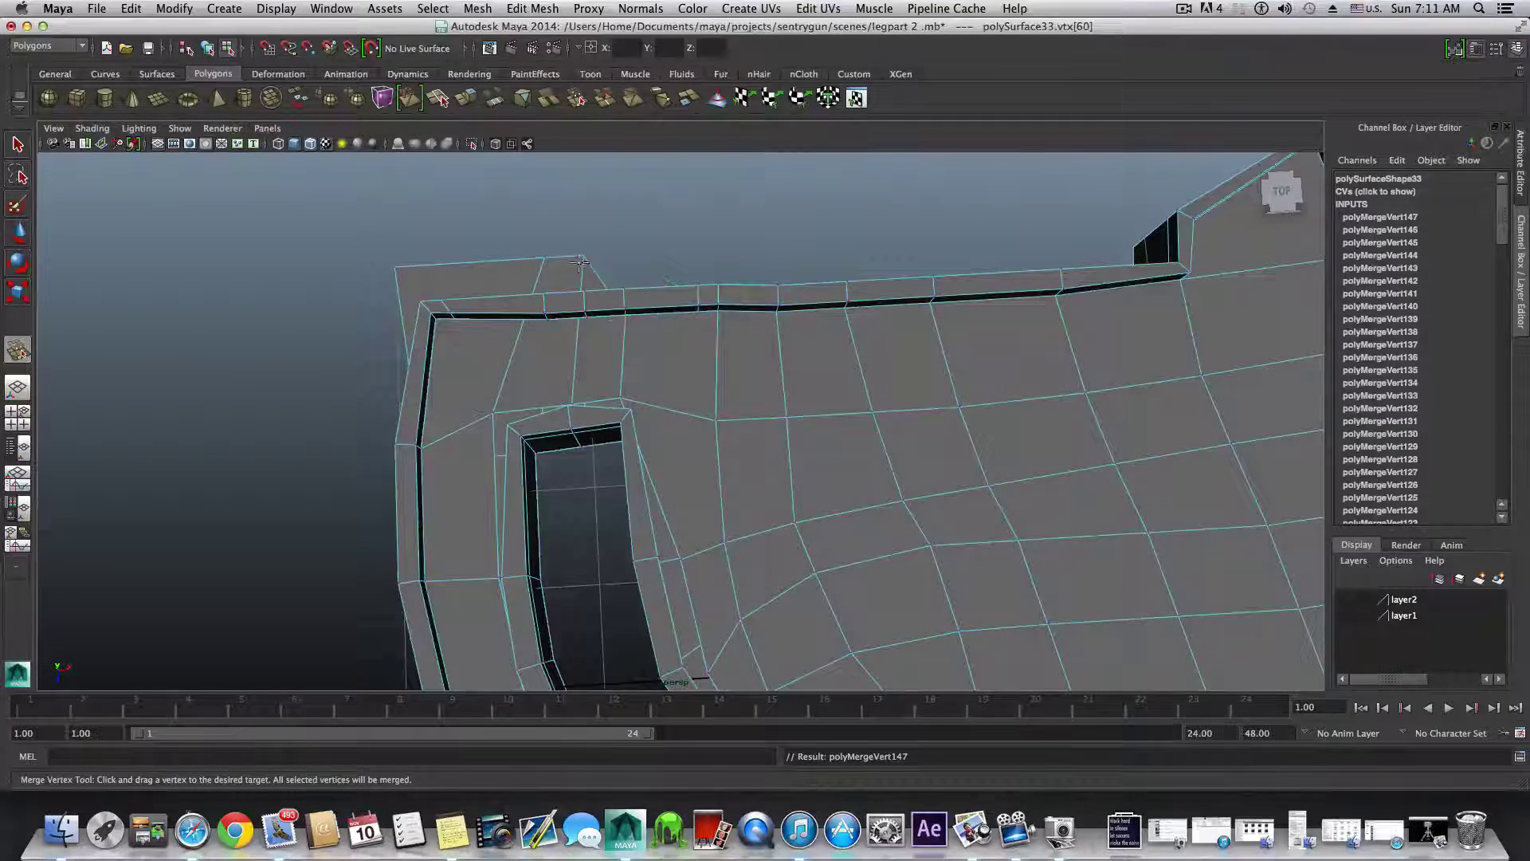
drag(588, 316, 589, 318)
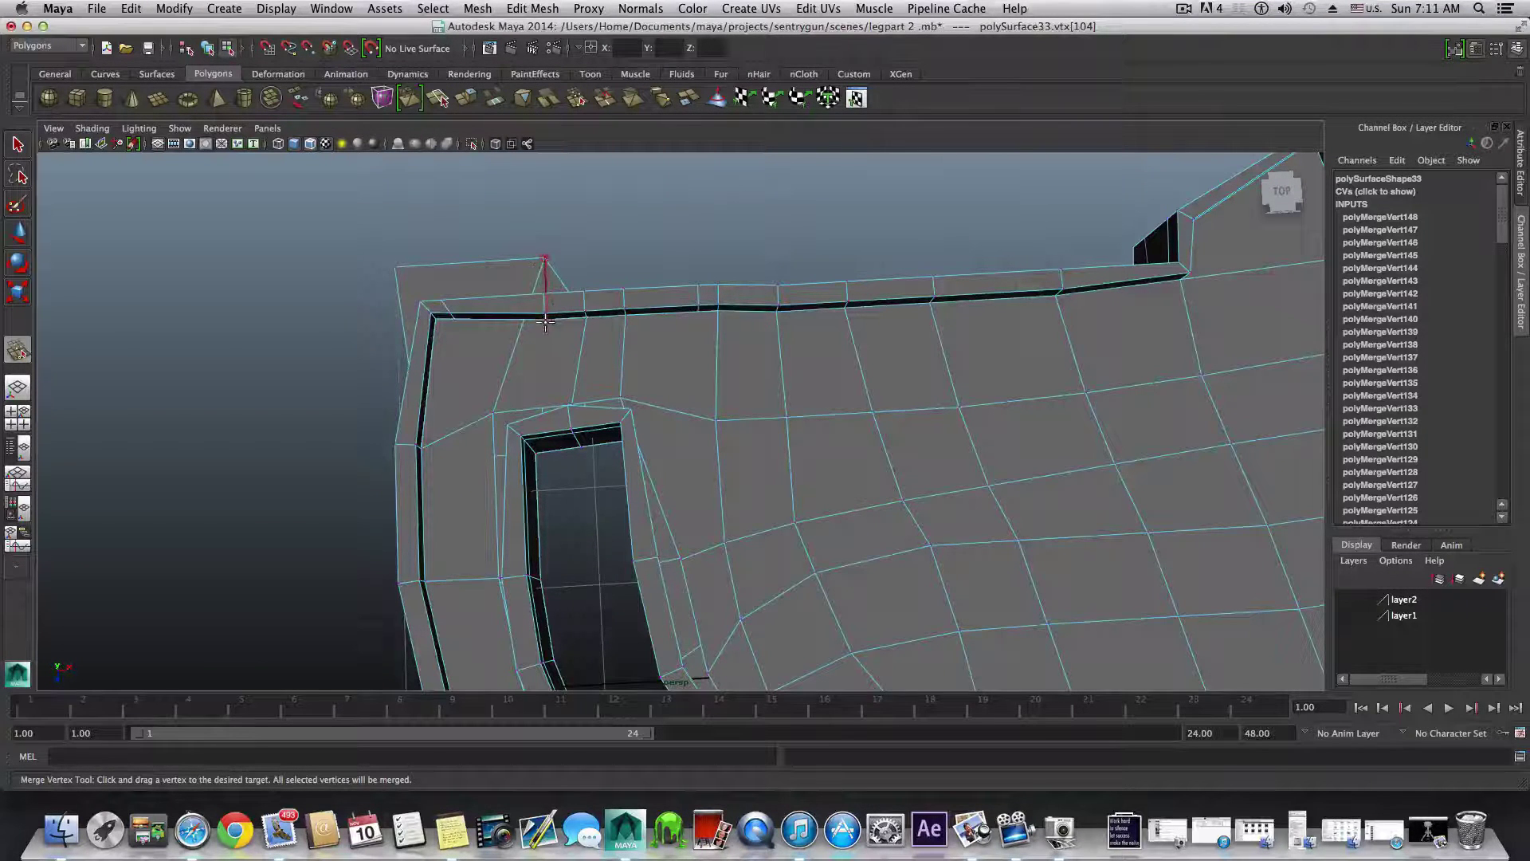
click(431, 295)
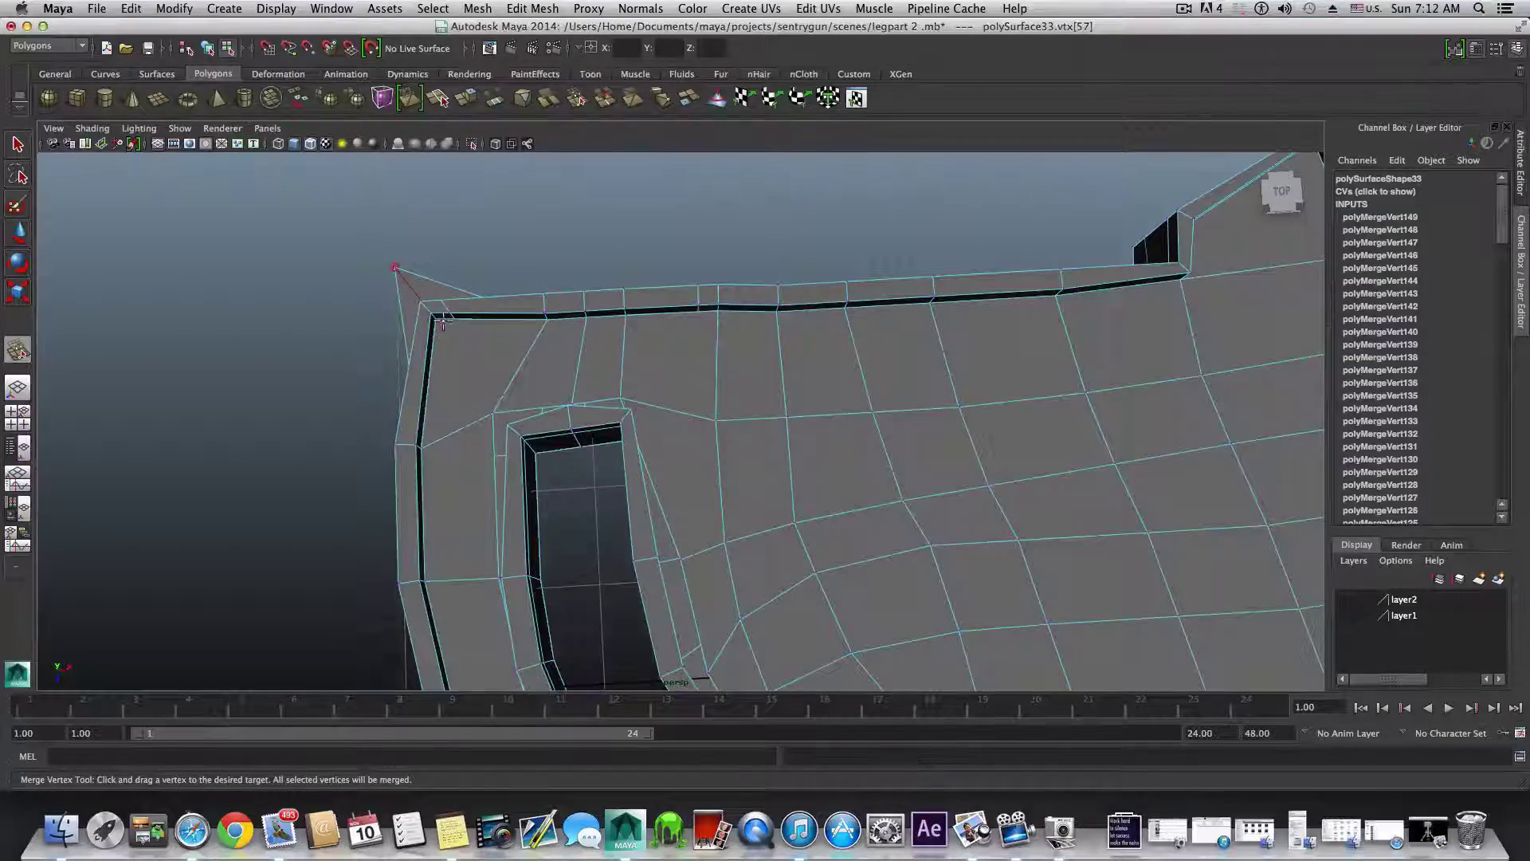
- Inspect the part's outer border and the slot's edges from several angles for vertices still unmerged
alt+drag(473, 381, 867, 201)
alt+right_drag(558, 359, 420, 371)
alt+drag(421, 370, 568, 284)
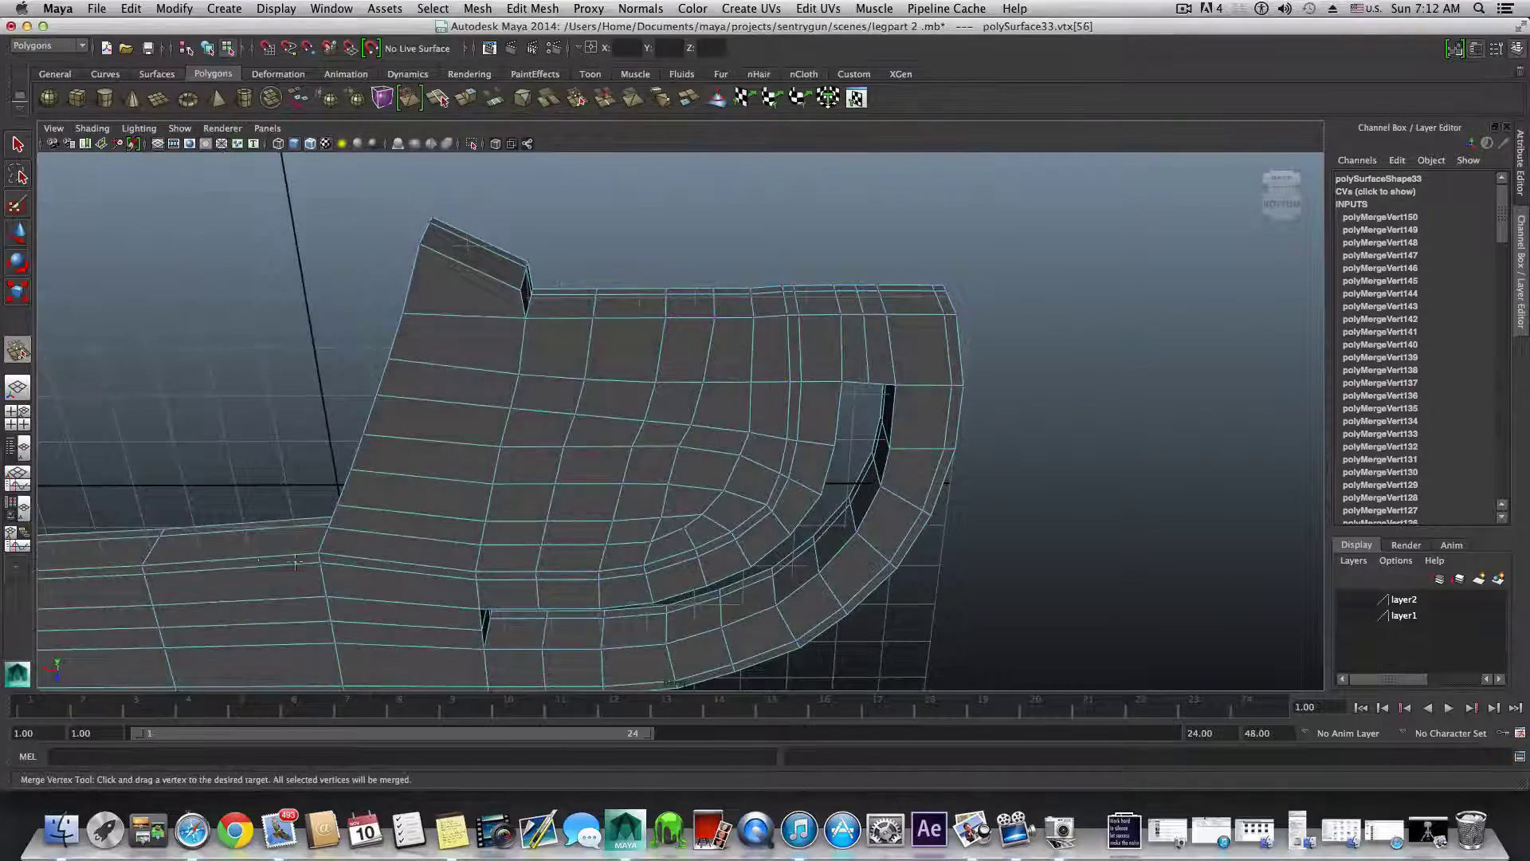
alt+drag(787, 362, 770, 517)
alt+middle_drag(516, 386, 701, 523)
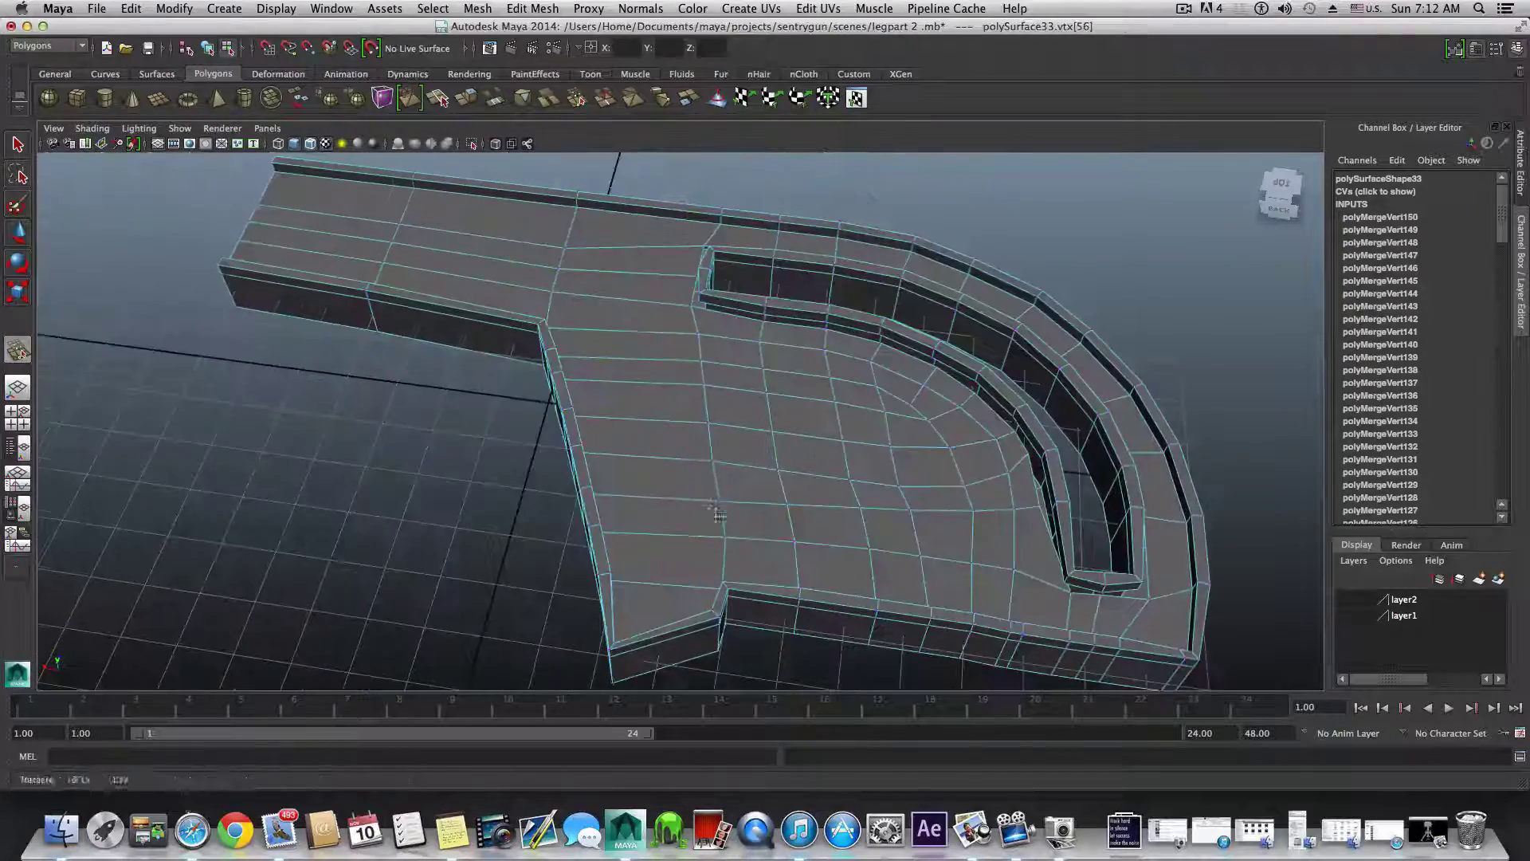
alt+drag(701, 523, 619, 530)
alt+middle_drag(618, 529, 427, 376)
alt+drag(427, 376, 550, 447)
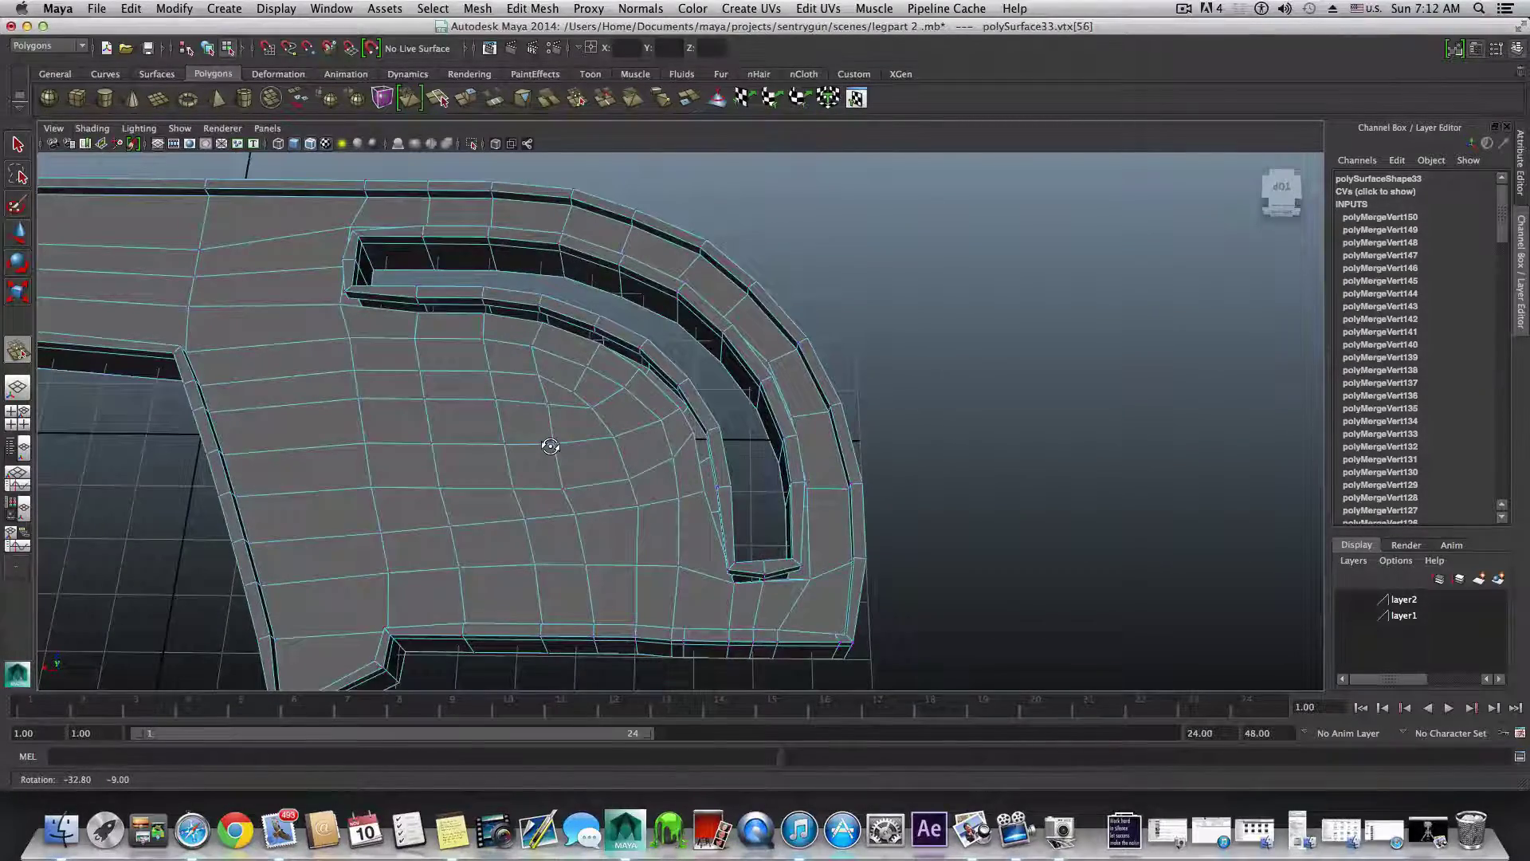
- Merge the top surface's vertices into the slot's inner wall, starting at the slot end nearest the arm
alt+middle_drag(542, 446, 909, 542)
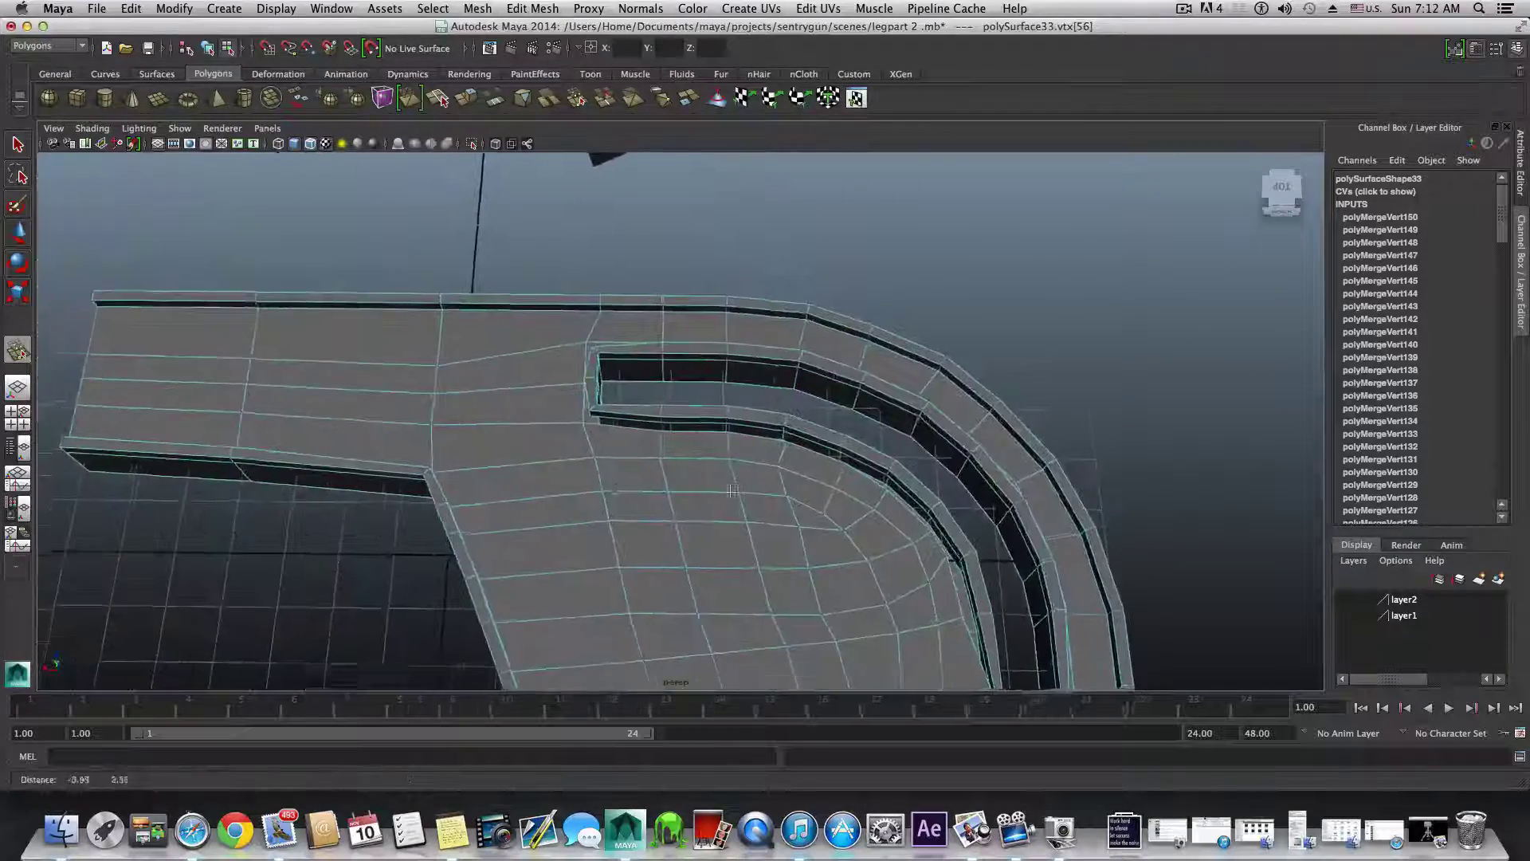
alt+drag(908, 541, 671, 522)
alt+middle_drag(671, 522, 658, 467)
scroll(659, 467, up, 2)
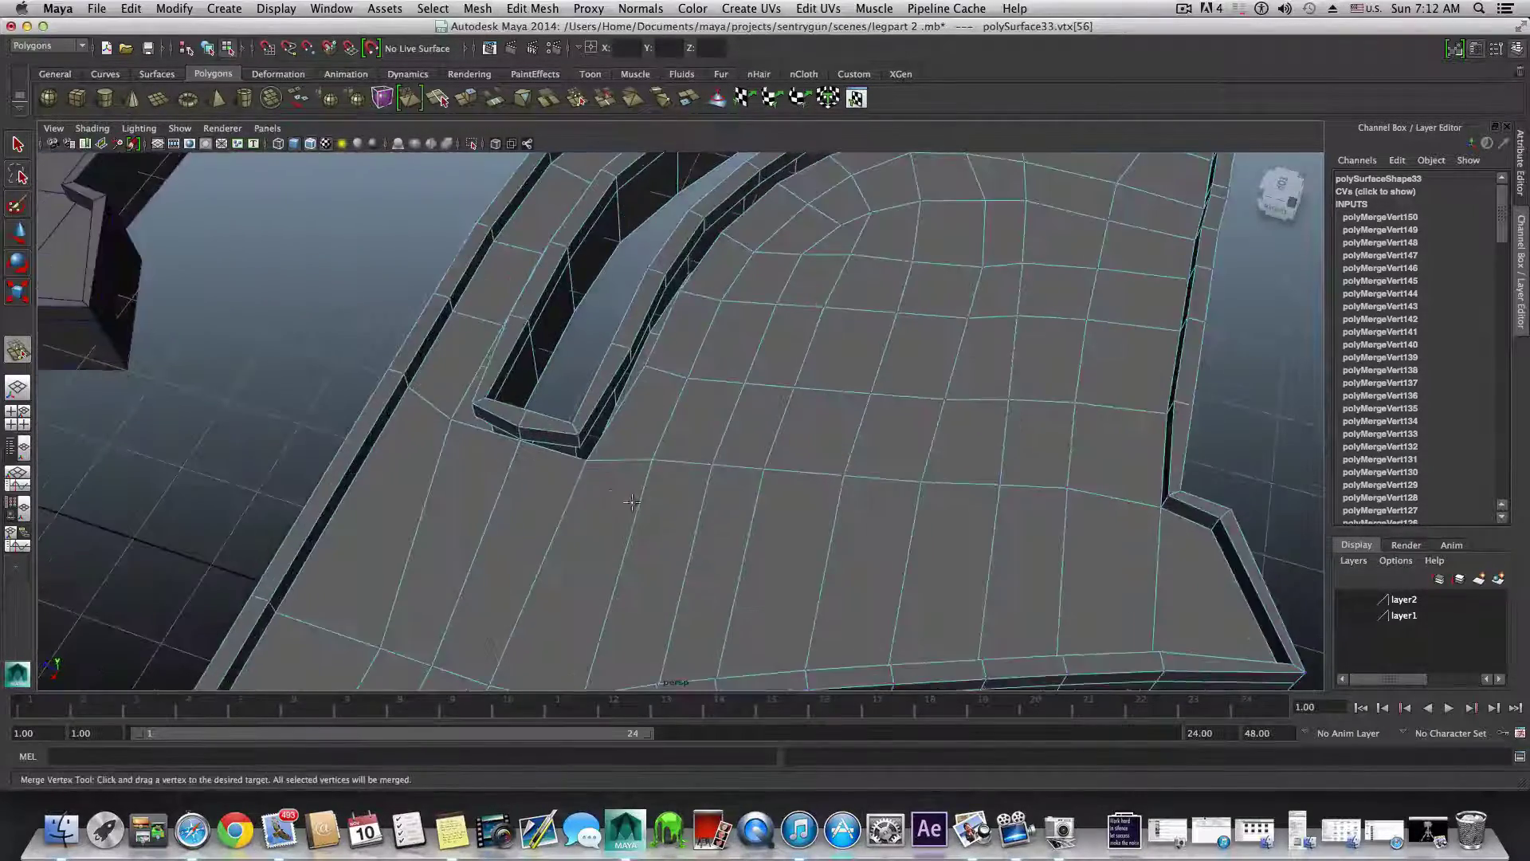
drag(578, 446, 579, 442)
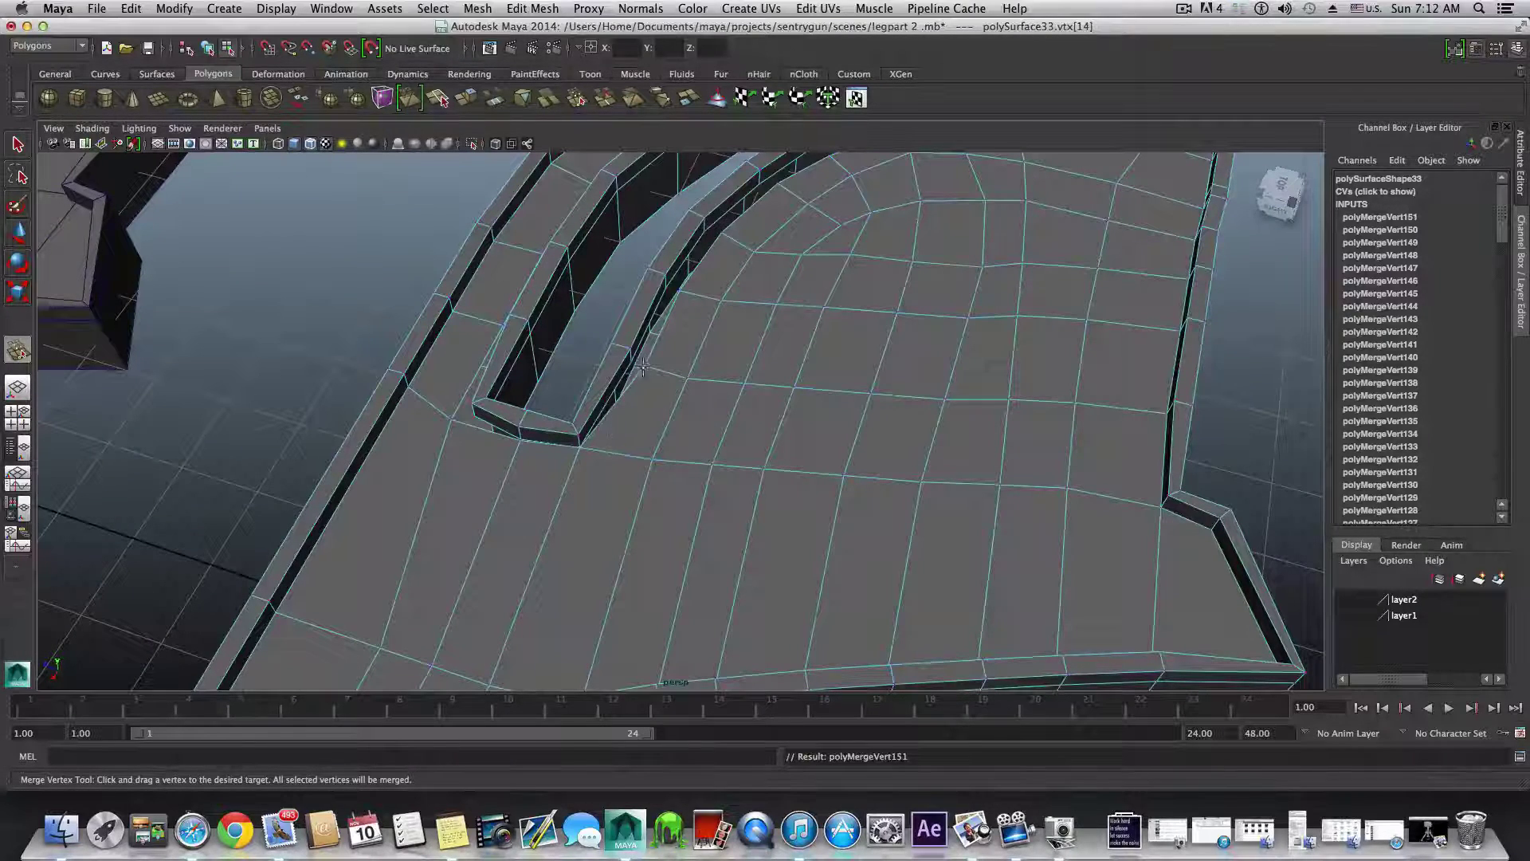
alt+middle_drag(698, 345, 687, 432)
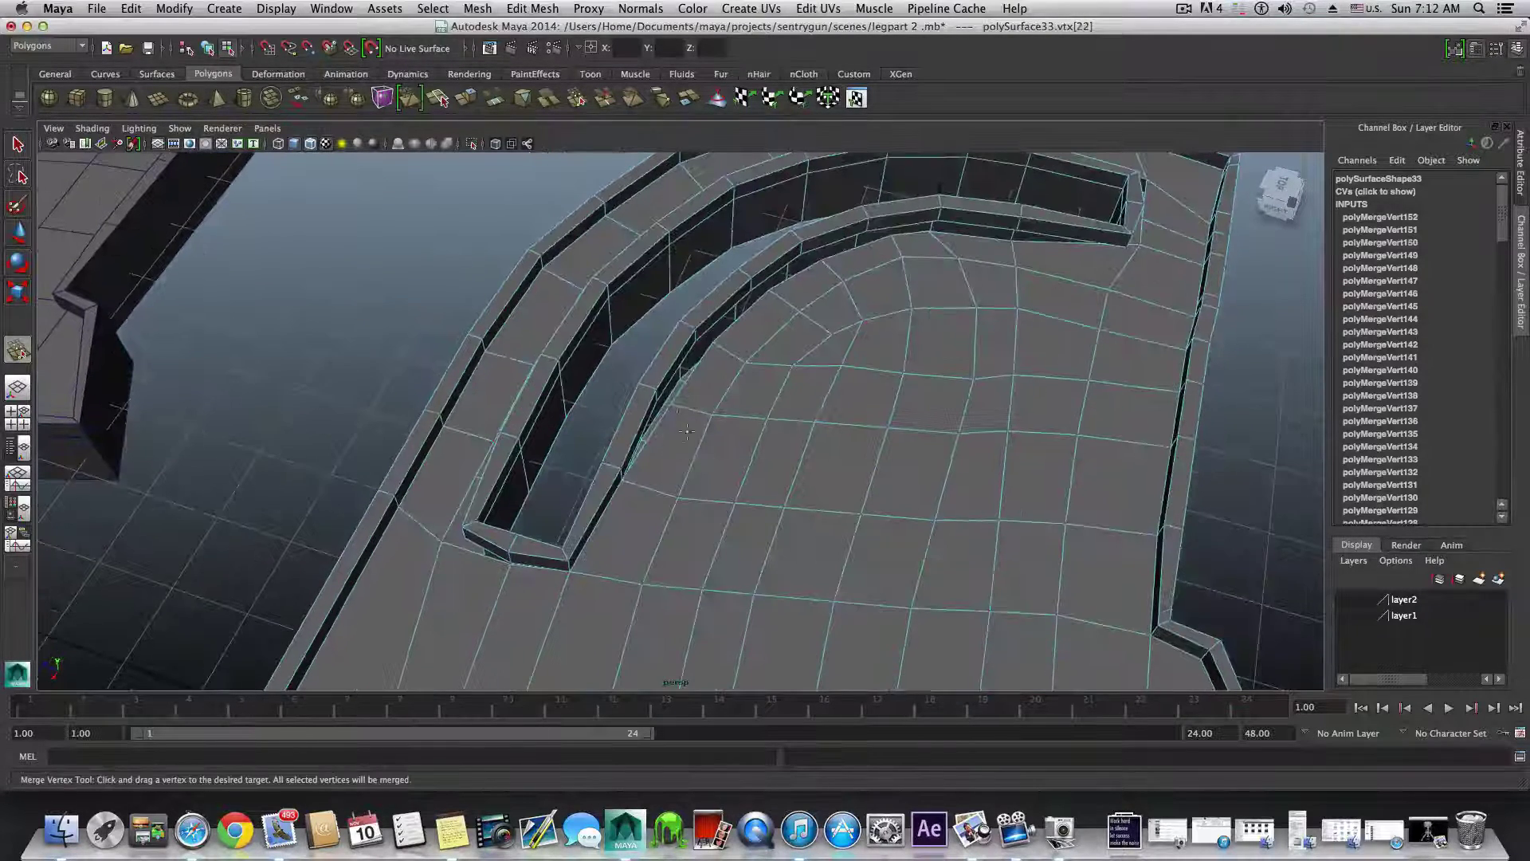
drag(661, 399, 658, 398)
alt+middle_drag(712, 341, 668, 424)
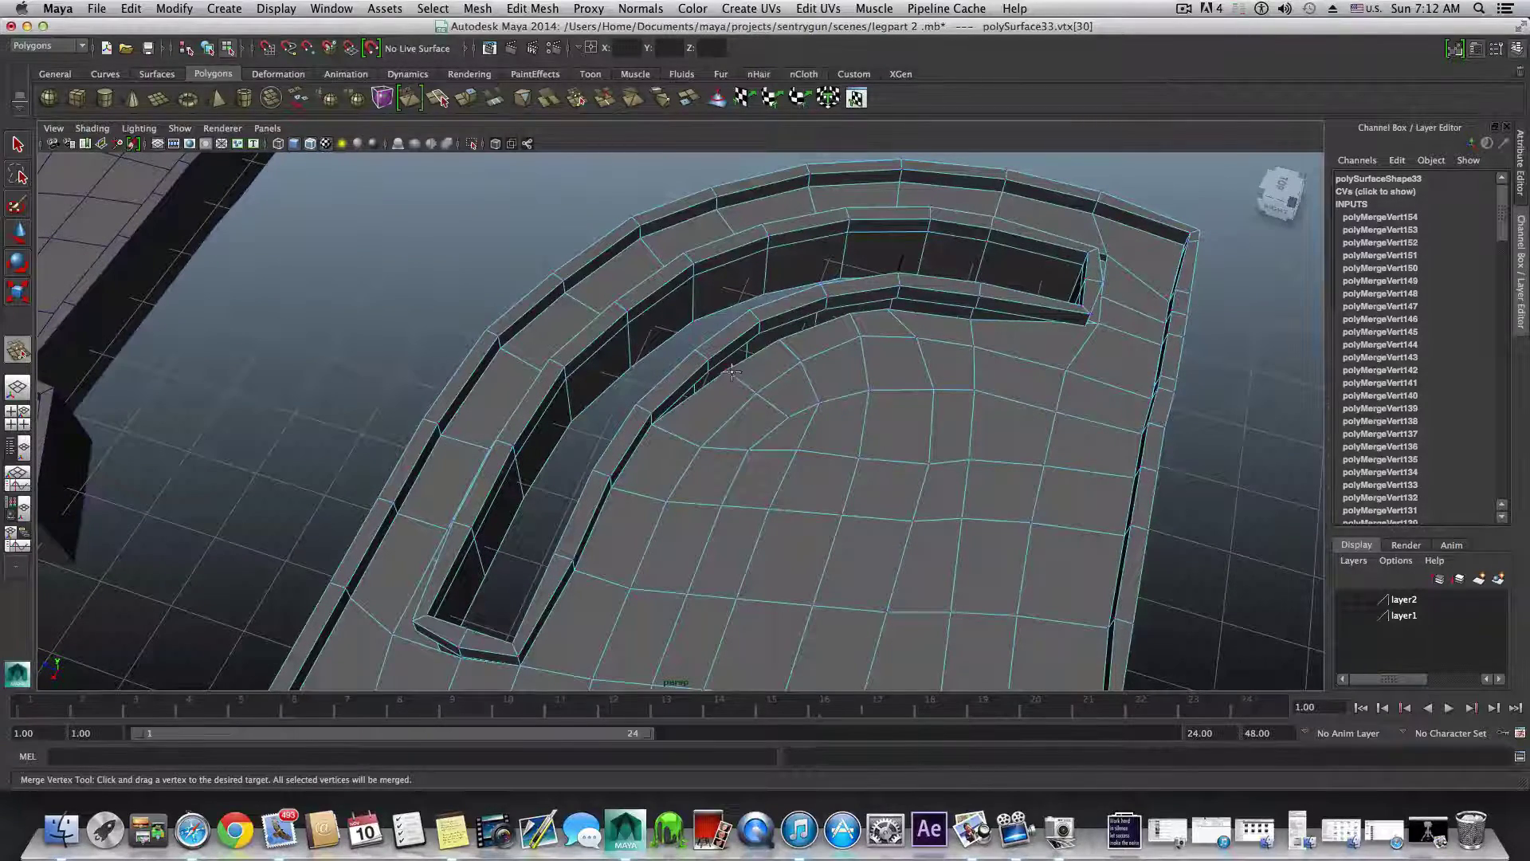
- Merge the remaining vertices of the slot's inner curve and those across its end near the outer corner into the wall
alt+middle_drag(715, 369, 600, 428)
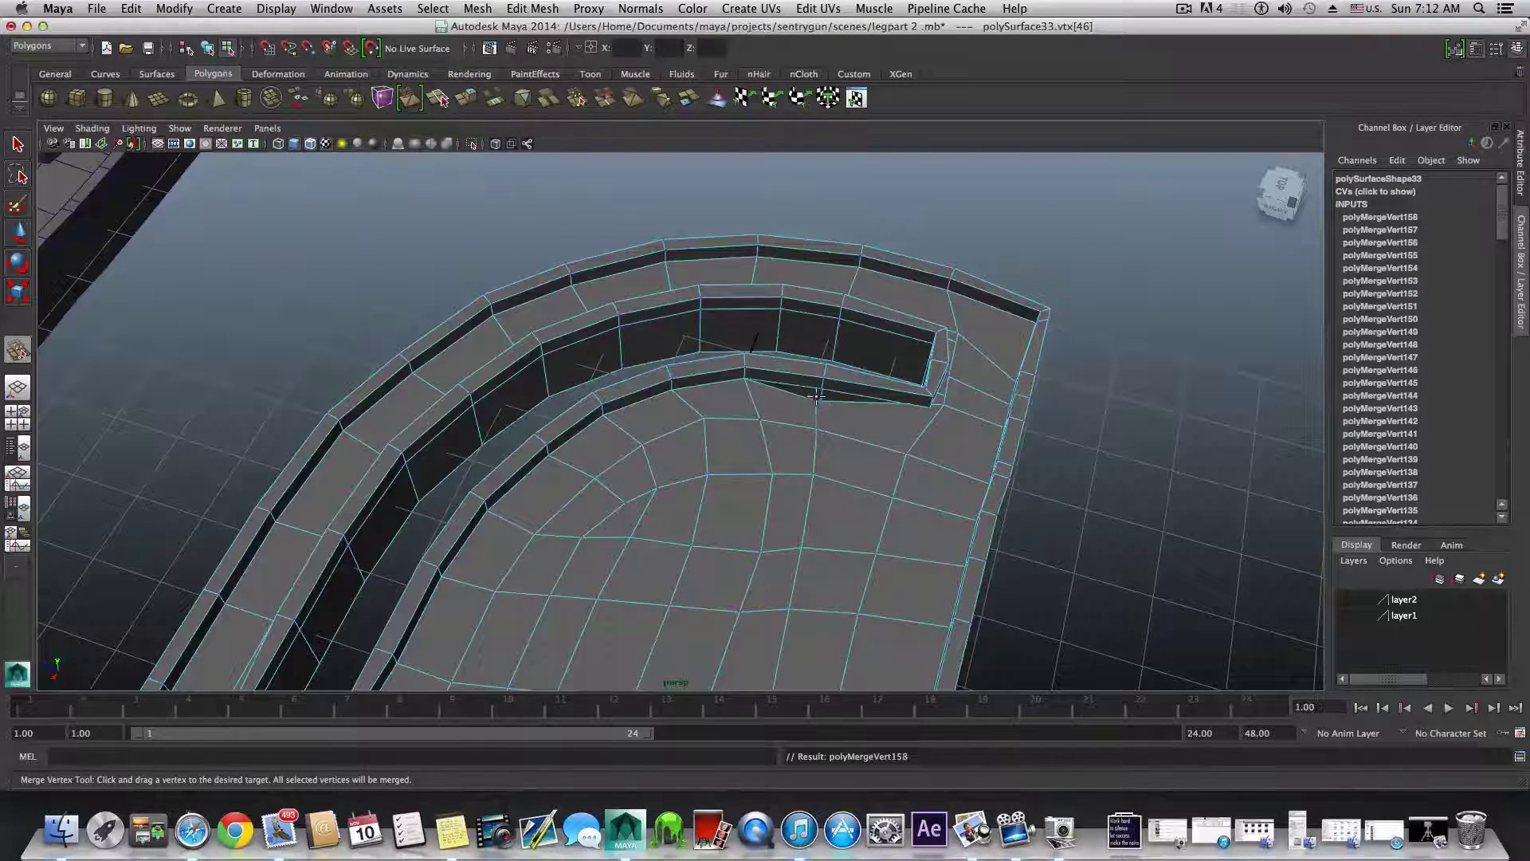
drag(824, 390, 827, 379)
alt+middle_drag(907, 448, 779, 502)
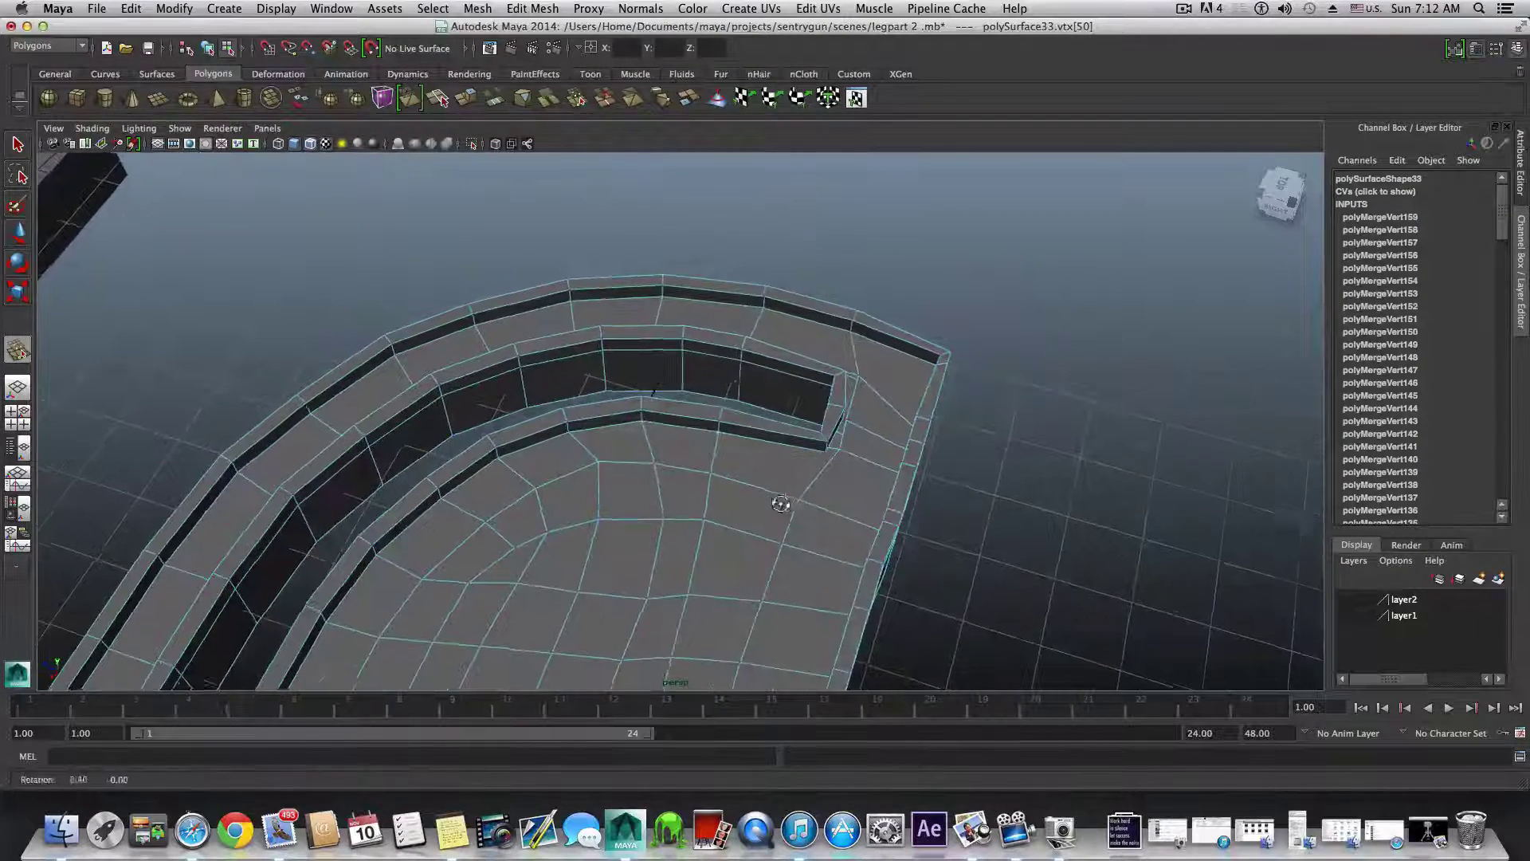
alt+drag(778, 502, 677, 482)
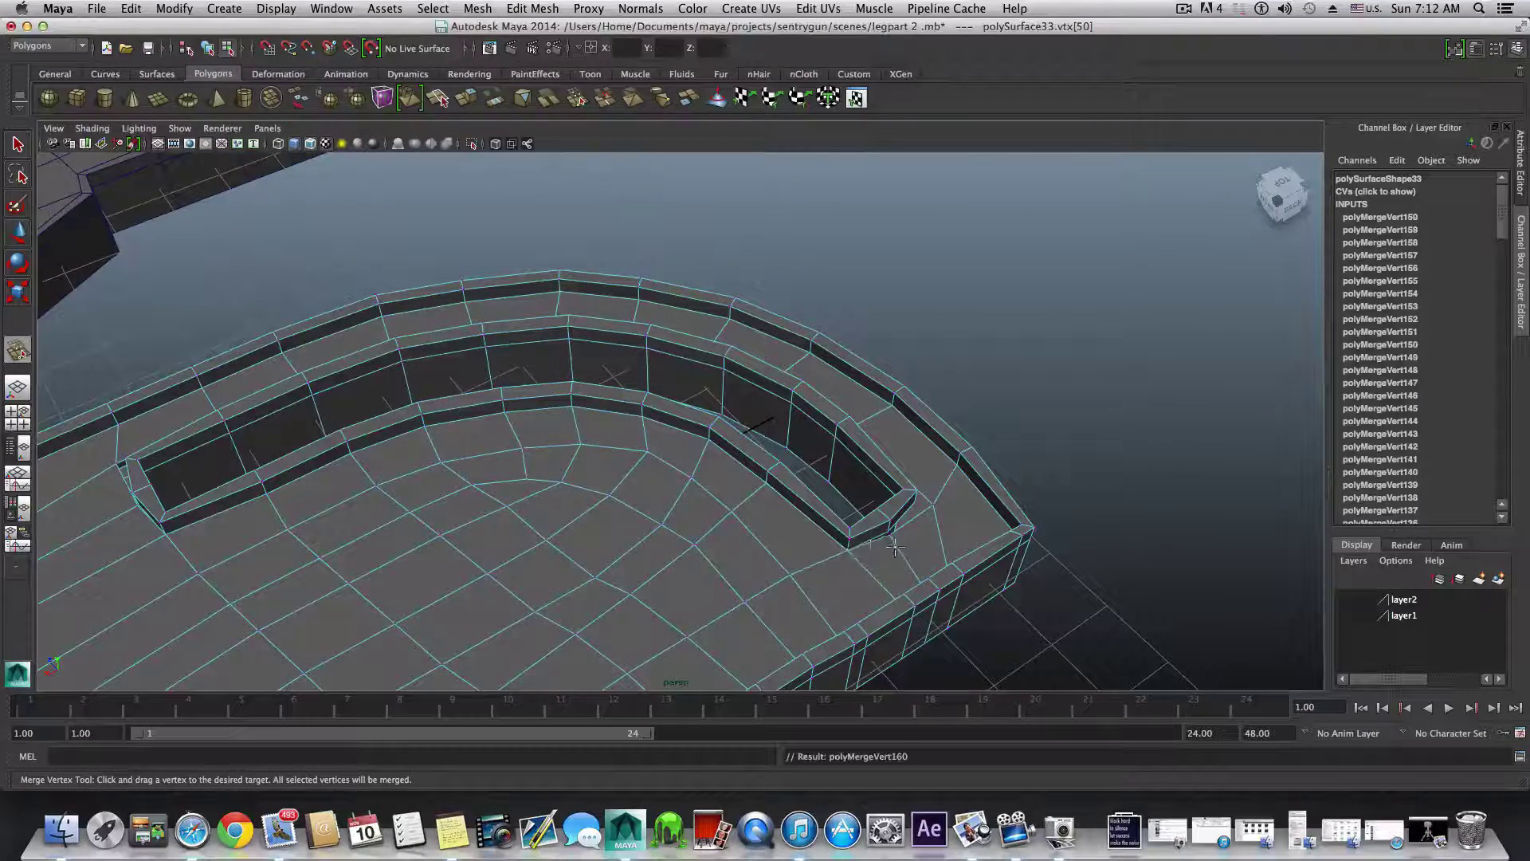
drag(887, 530, 757, 628)
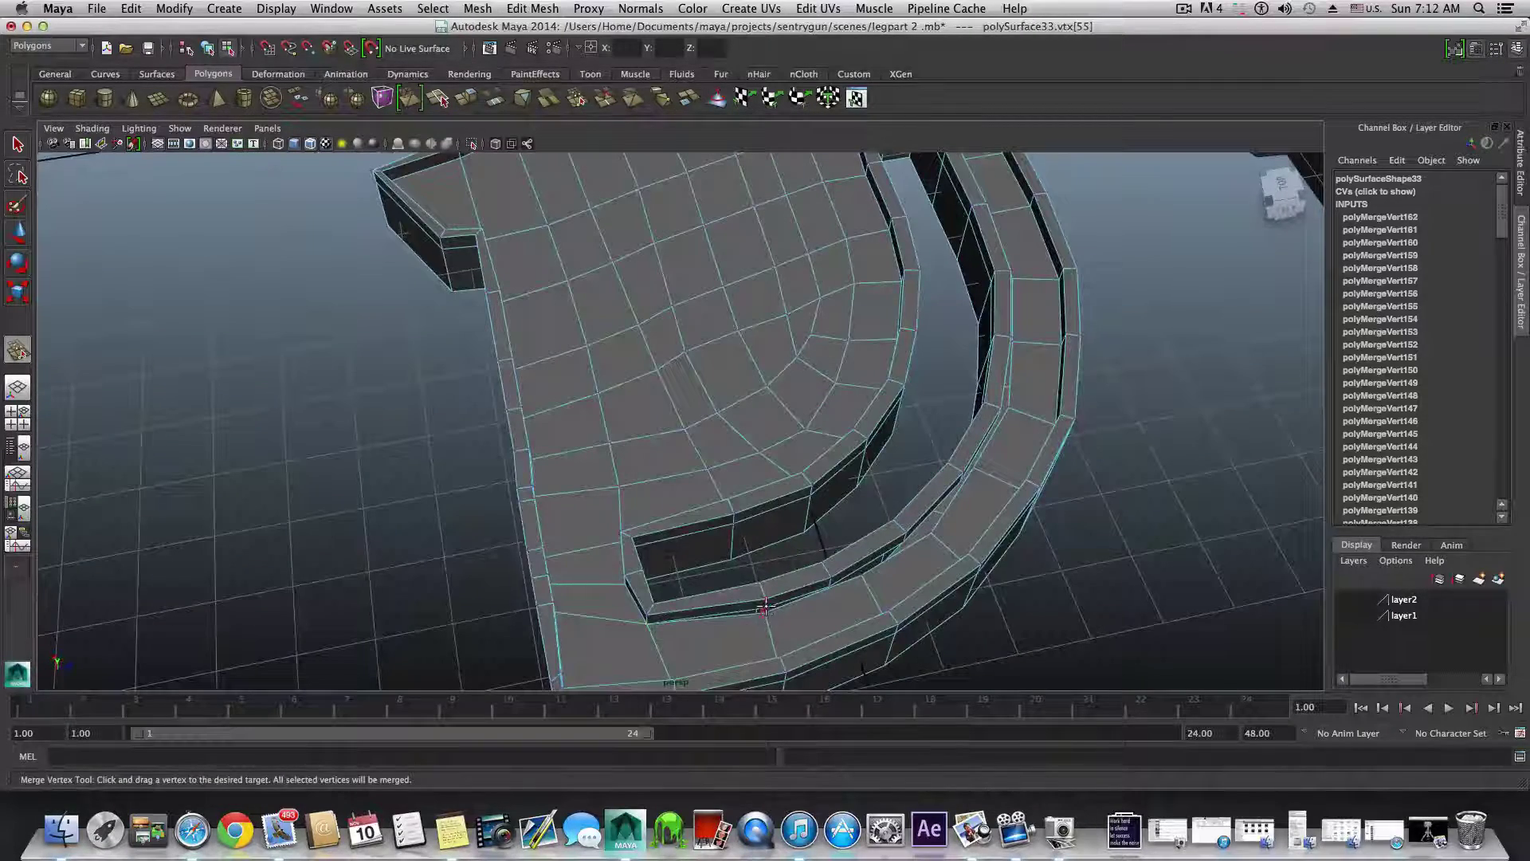
- Merge the top surface's vertices along the first half of the slot's outer curve into its wall, starting from the outer-corner end
alt+middle_drag(842, 612, 697, 639)
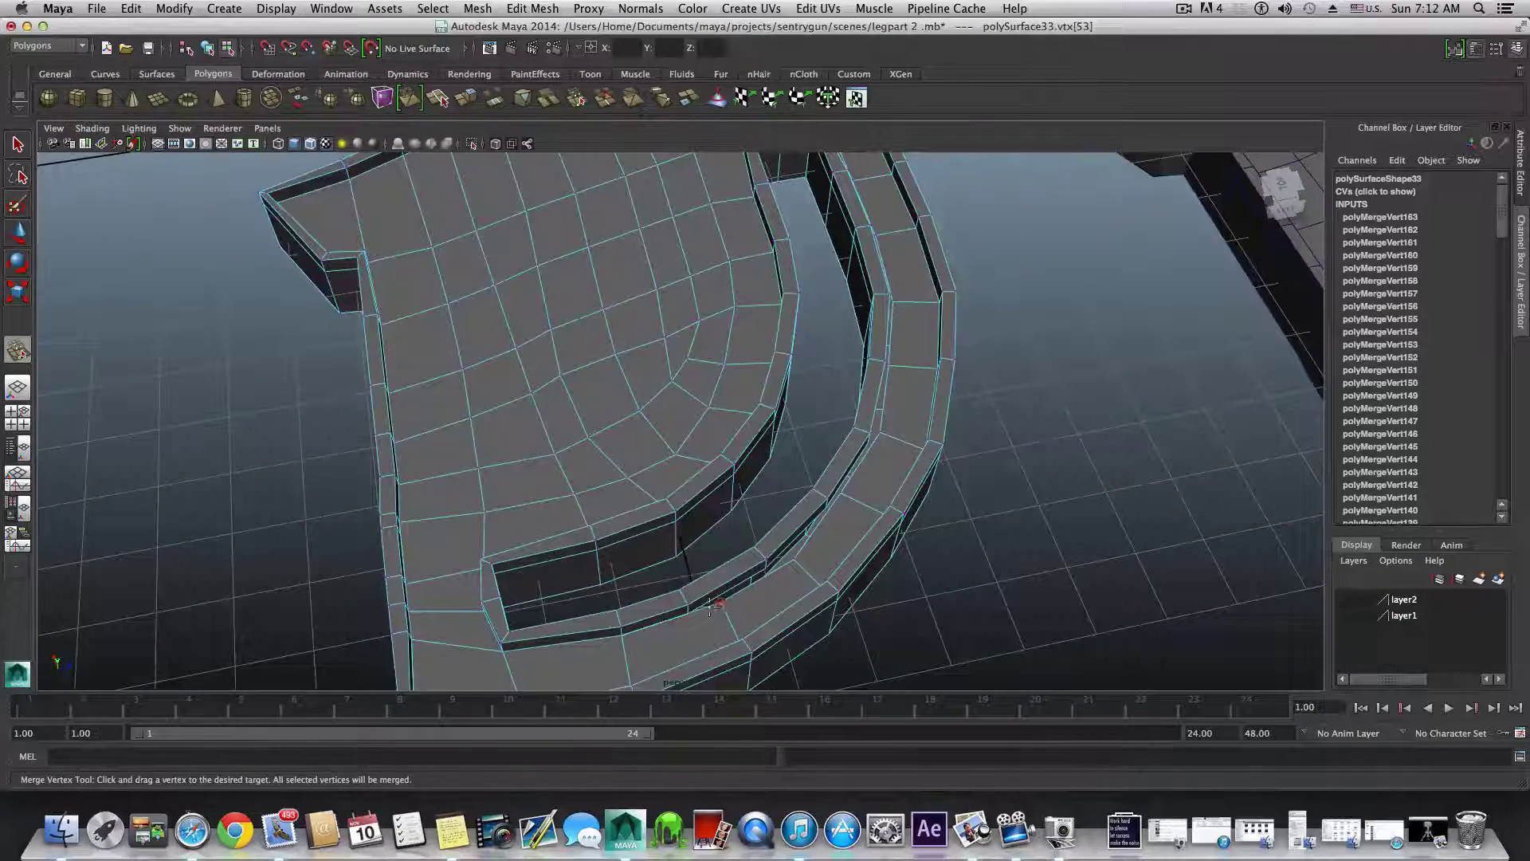
alt+middle_drag(773, 610, 720, 627)
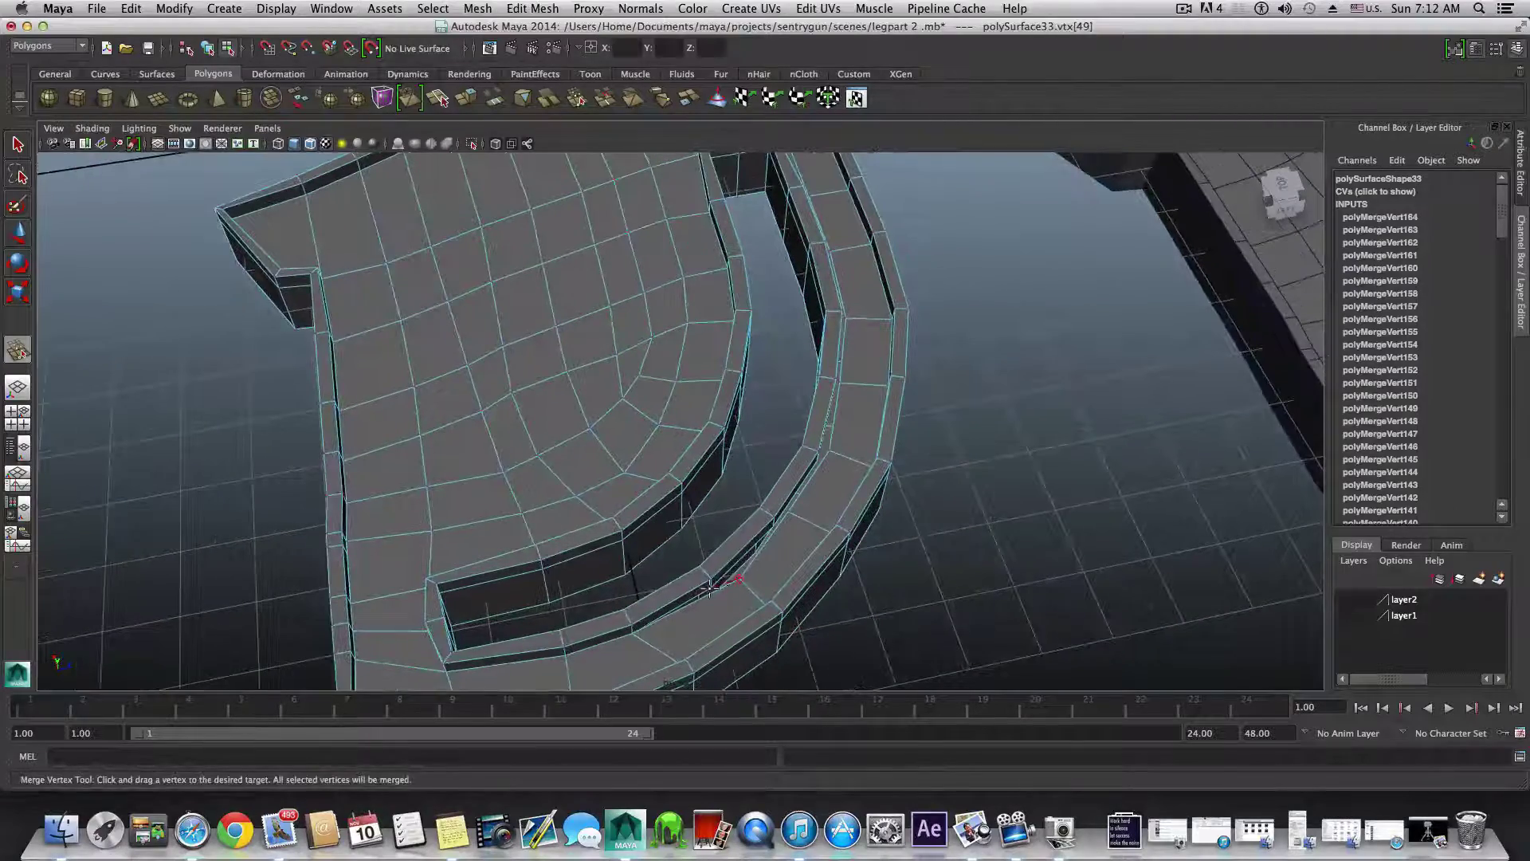
drag(710, 588, 711, 588)
drag(779, 523, 775, 522)
alt+drag(780, 556, 693, 578)
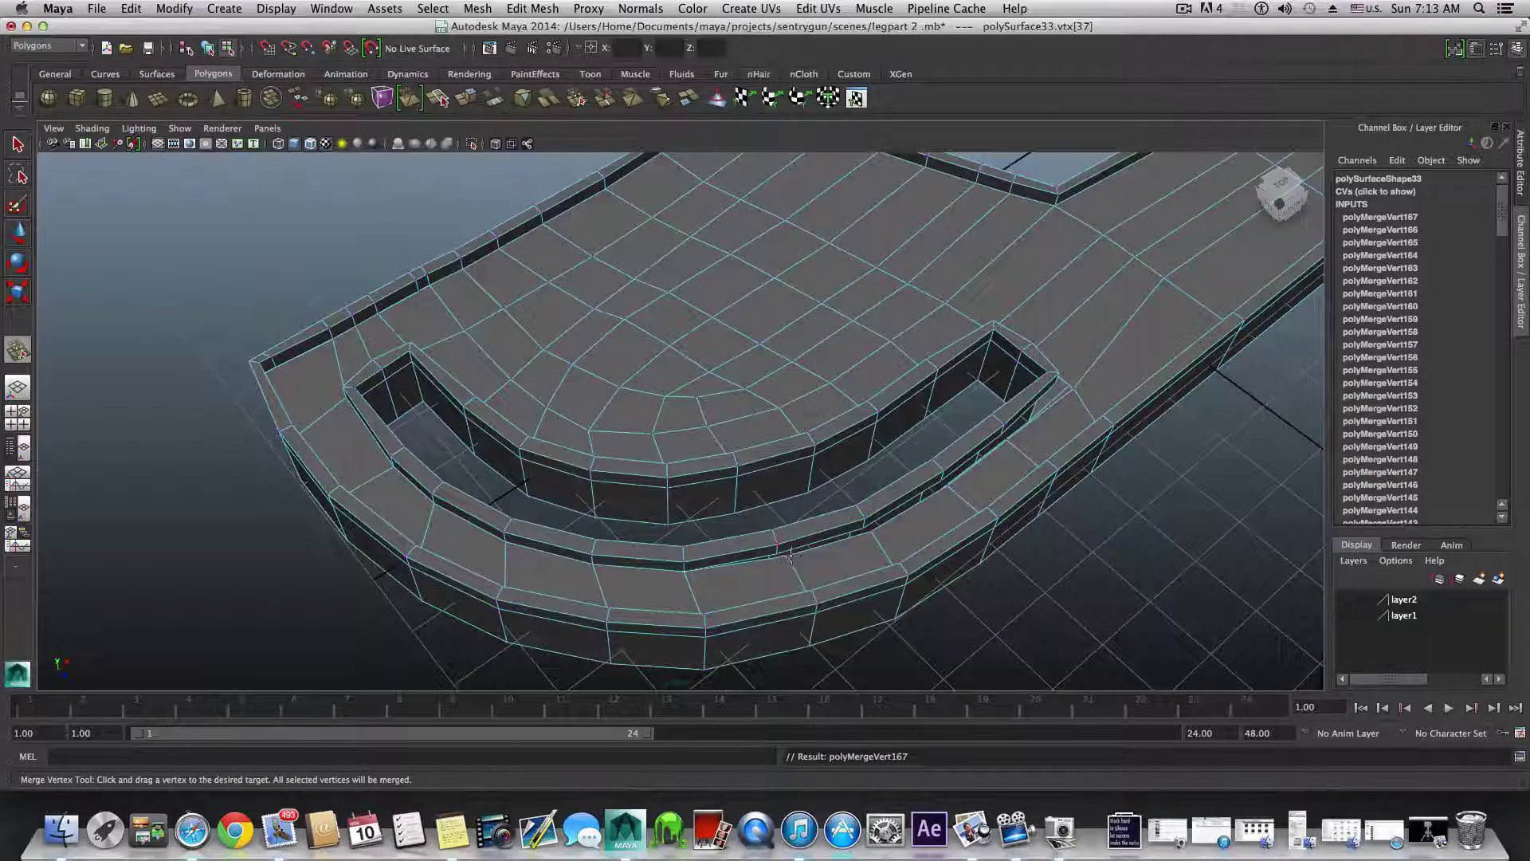
- Merge the remaining vertices of the slot's outer curve into the wall, up to the slot end nearest the arm
drag(779, 555, 778, 554)
alt+middle_drag(763, 576, 655, 600)
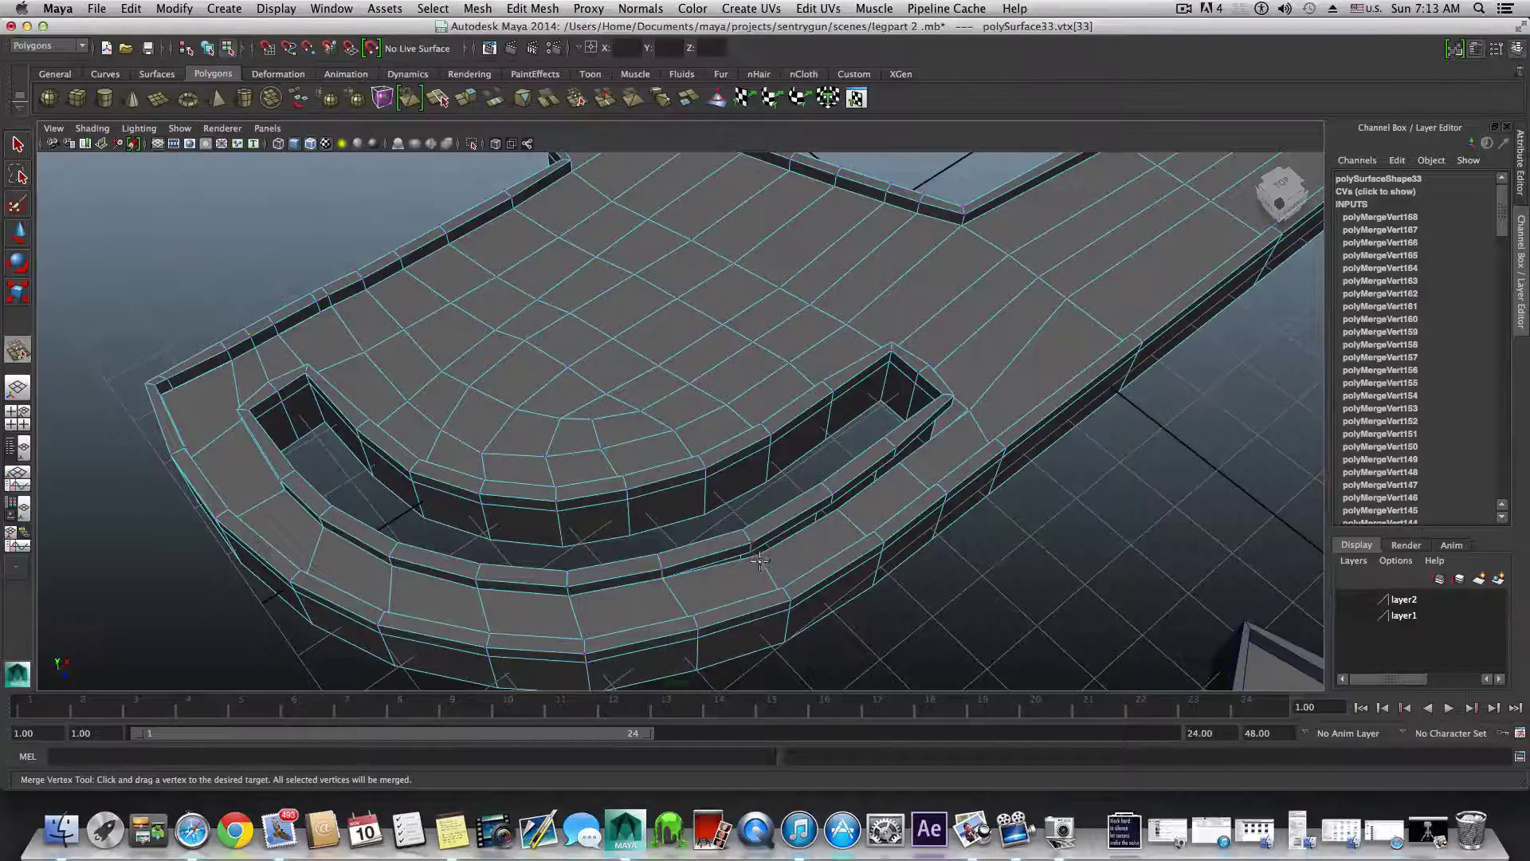
drag(749, 556, 746, 556)
mouse_move(748, 556)
alt+mouse_down()
mouse_move(701, 606)
mouse_move(763, 567)
mouse_move(748, 551)
alt+mouse_up()
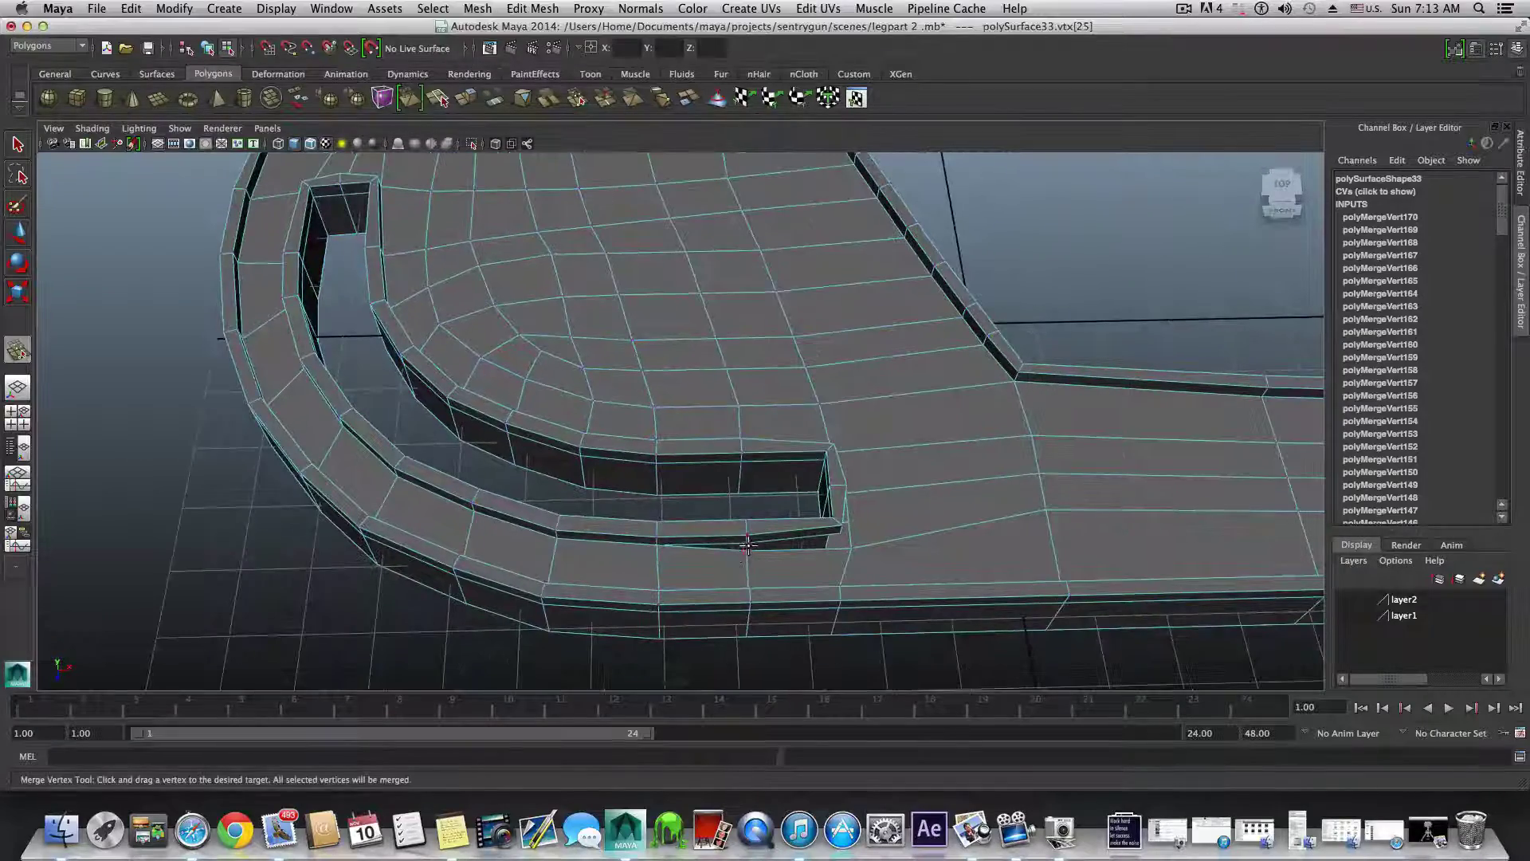
alt+drag(892, 542, 789, 535)
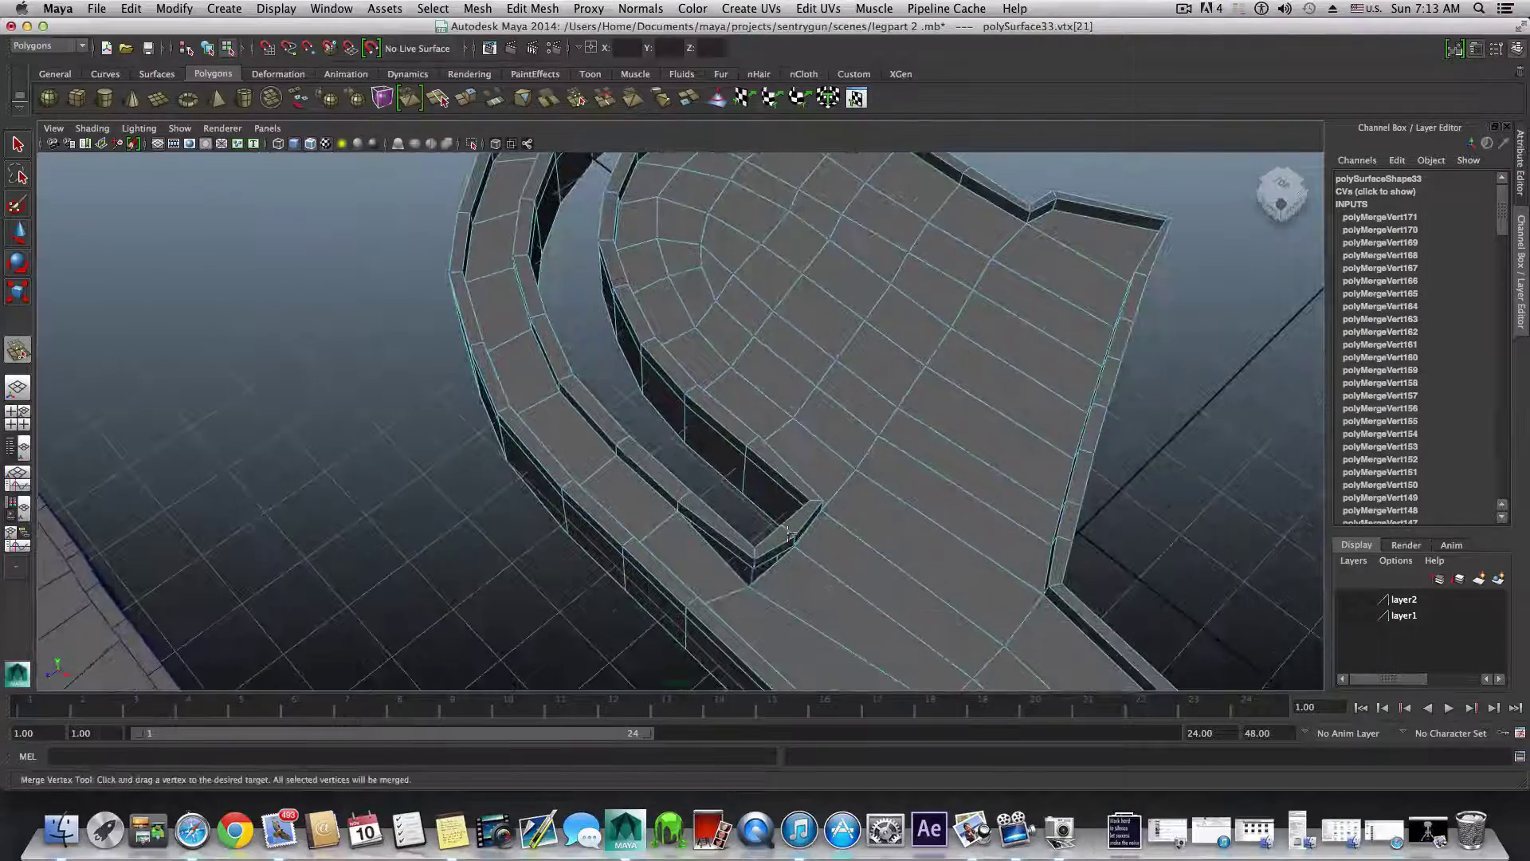
drag(748, 586, 689, 494)
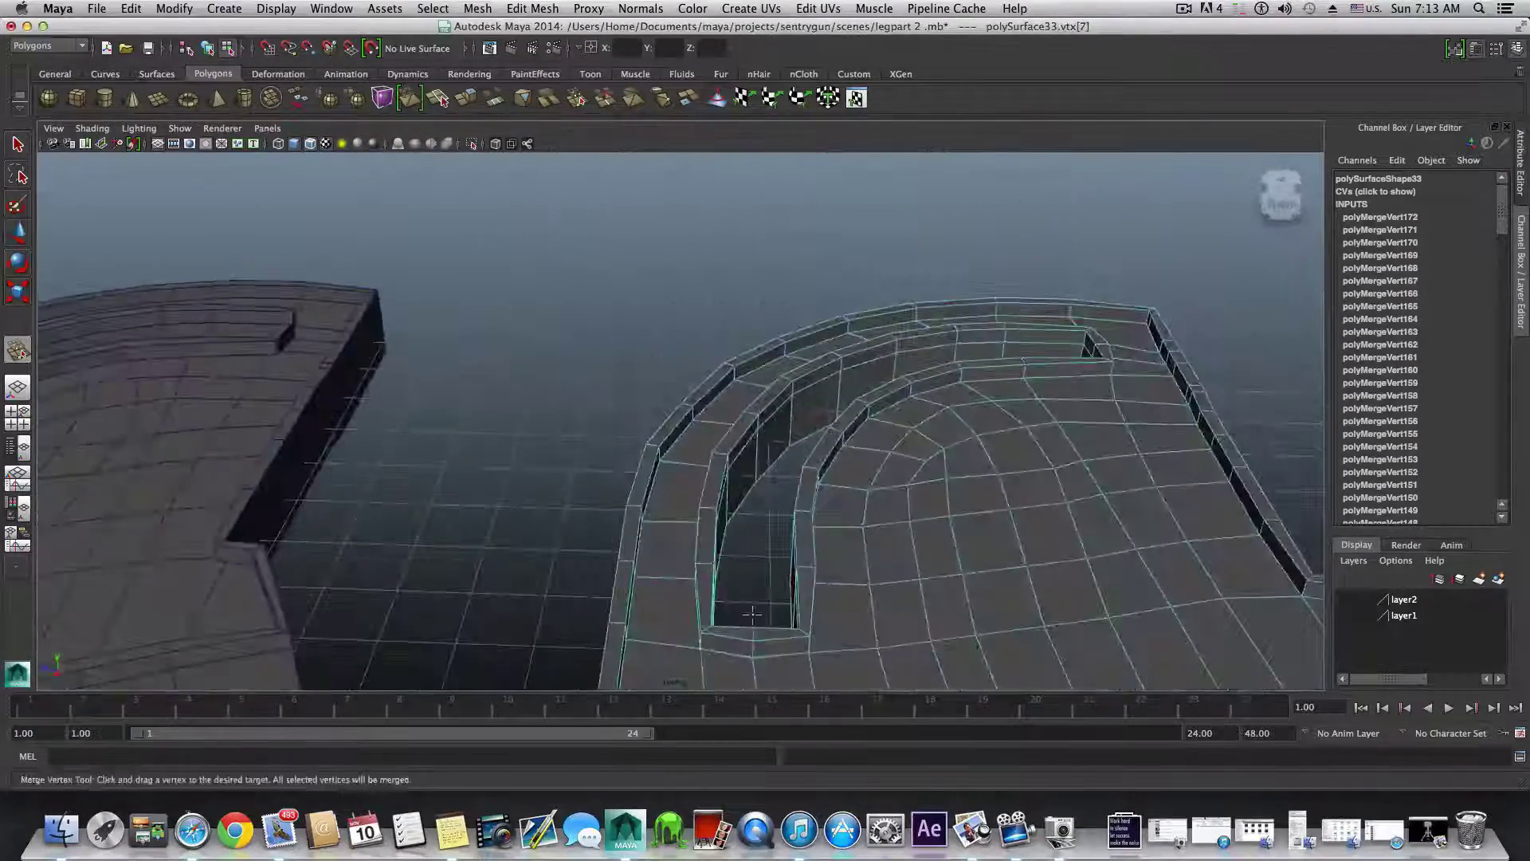
- Fill the small holes at the open ends of both raised side walls at the arm's tip
alt+drag(838, 482, 775, 473)
alt+middle_drag(977, 486, 802, 409)
alt+right_drag(802, 409, 550, 518)
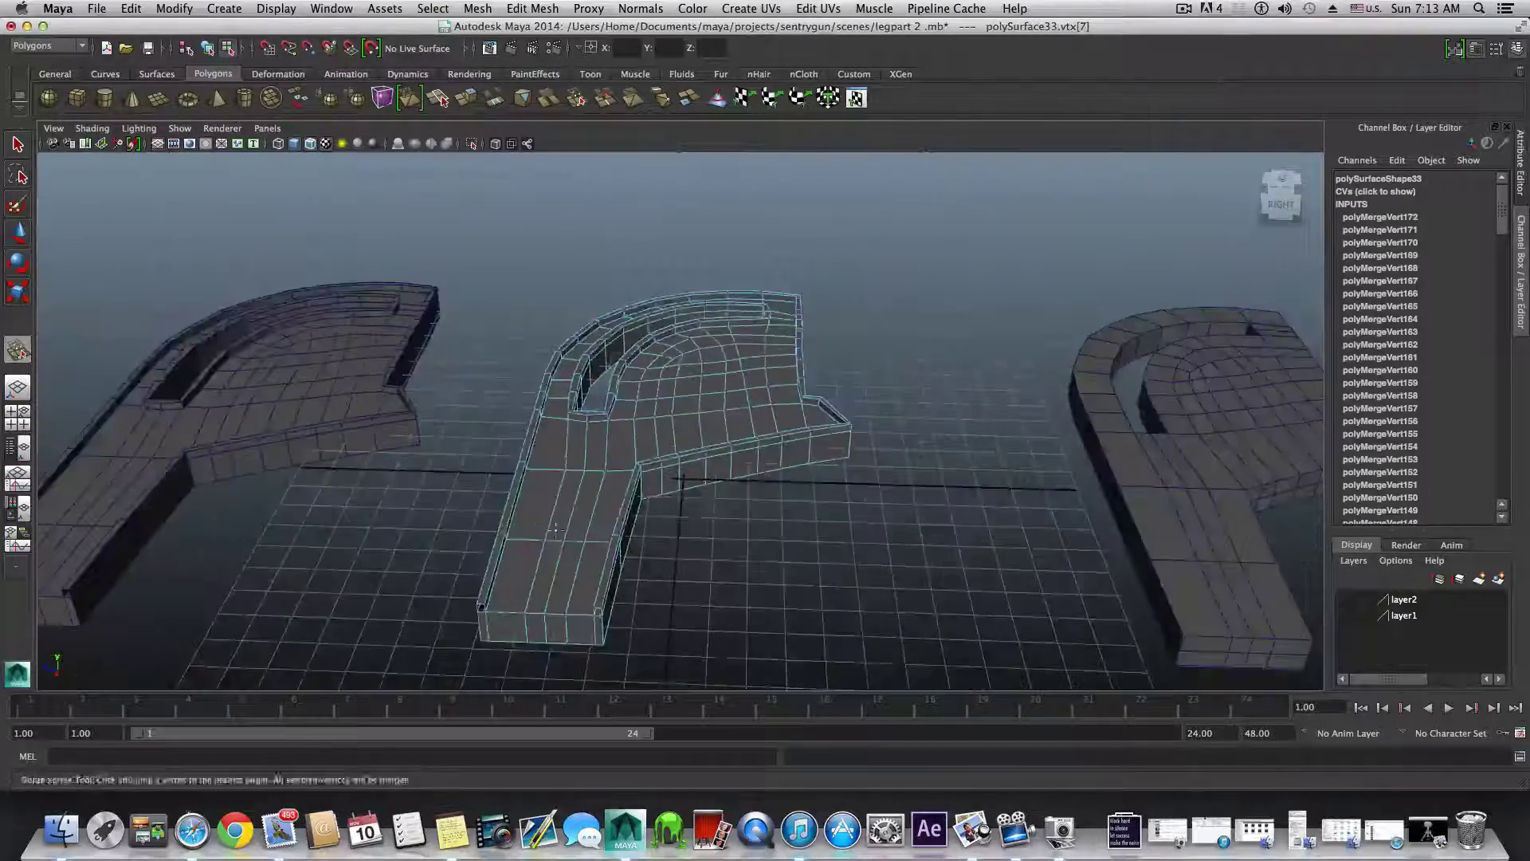
alt+drag(577, 568, 570, 506)
alt+right_drag(570, 506, 701, 510)
alt+middle_drag(343, 607, 554, 551)
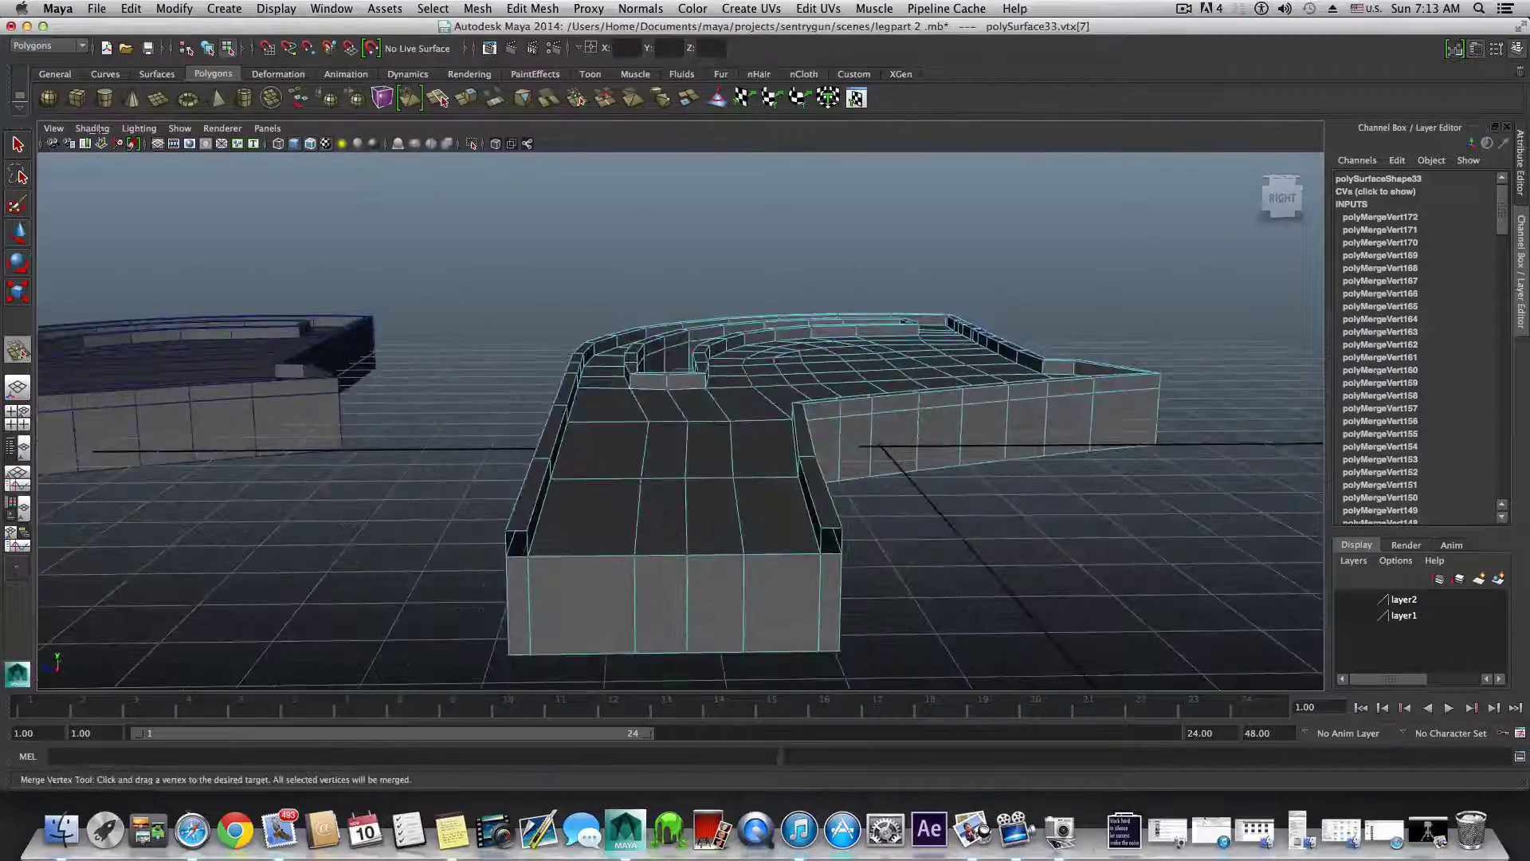
right_drag(692, 508, 710, 454)
click(511, 539)
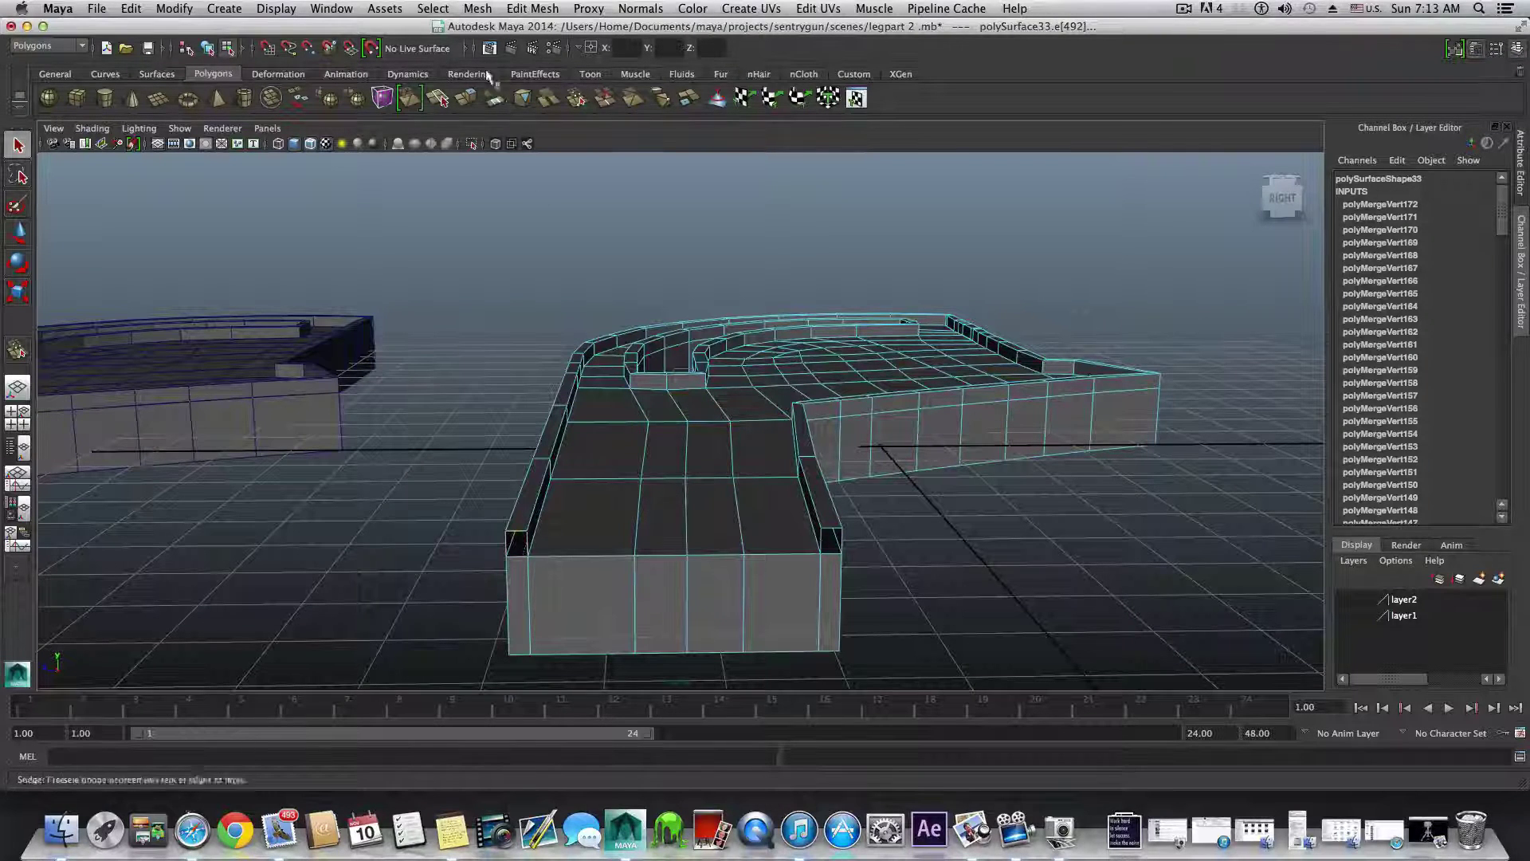
click(478, 8)
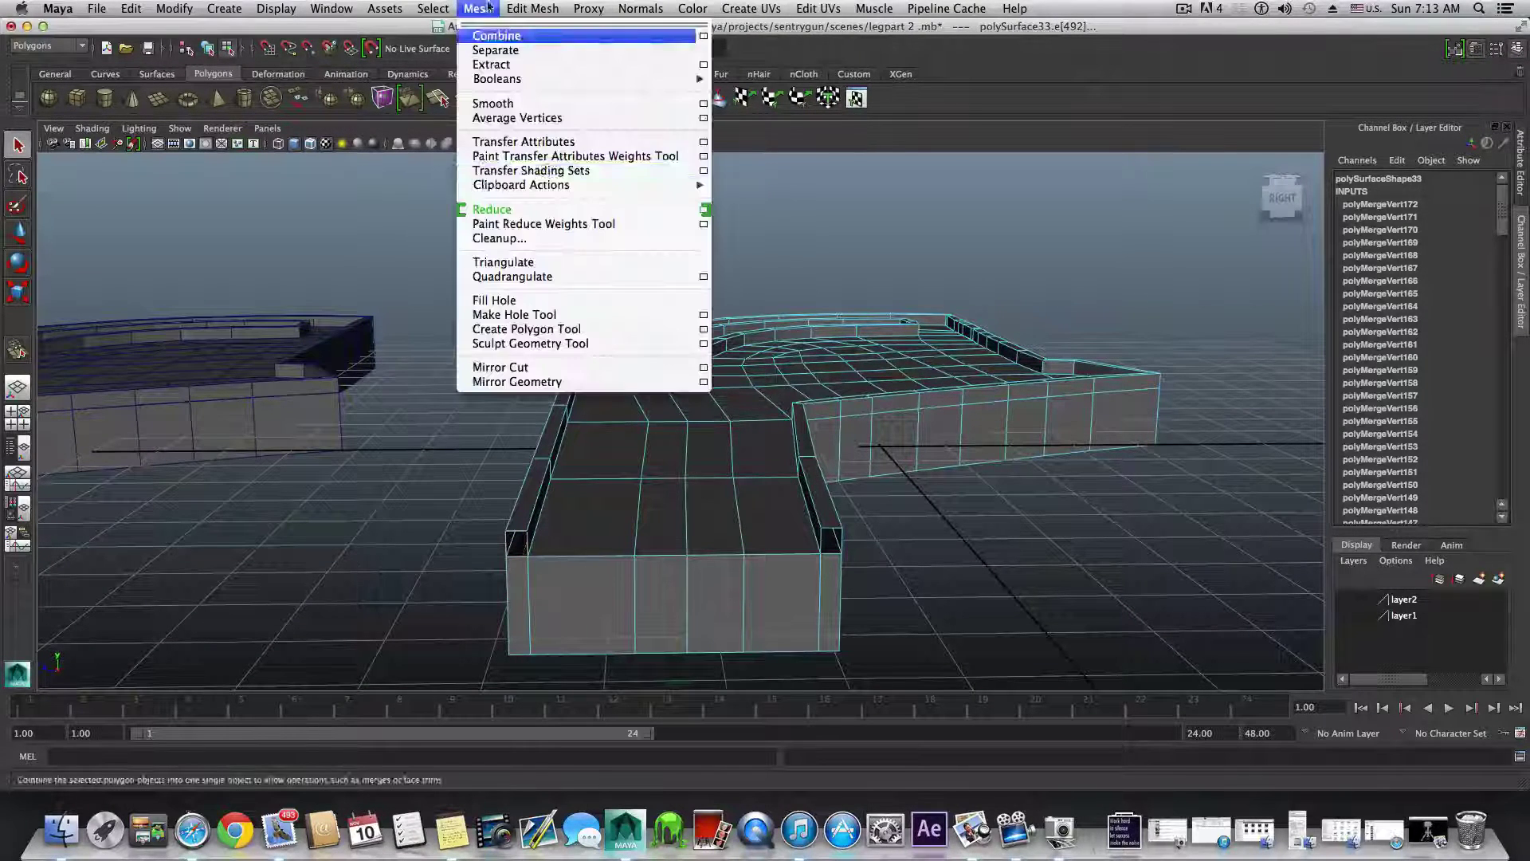
click(502, 297)
click(829, 532)
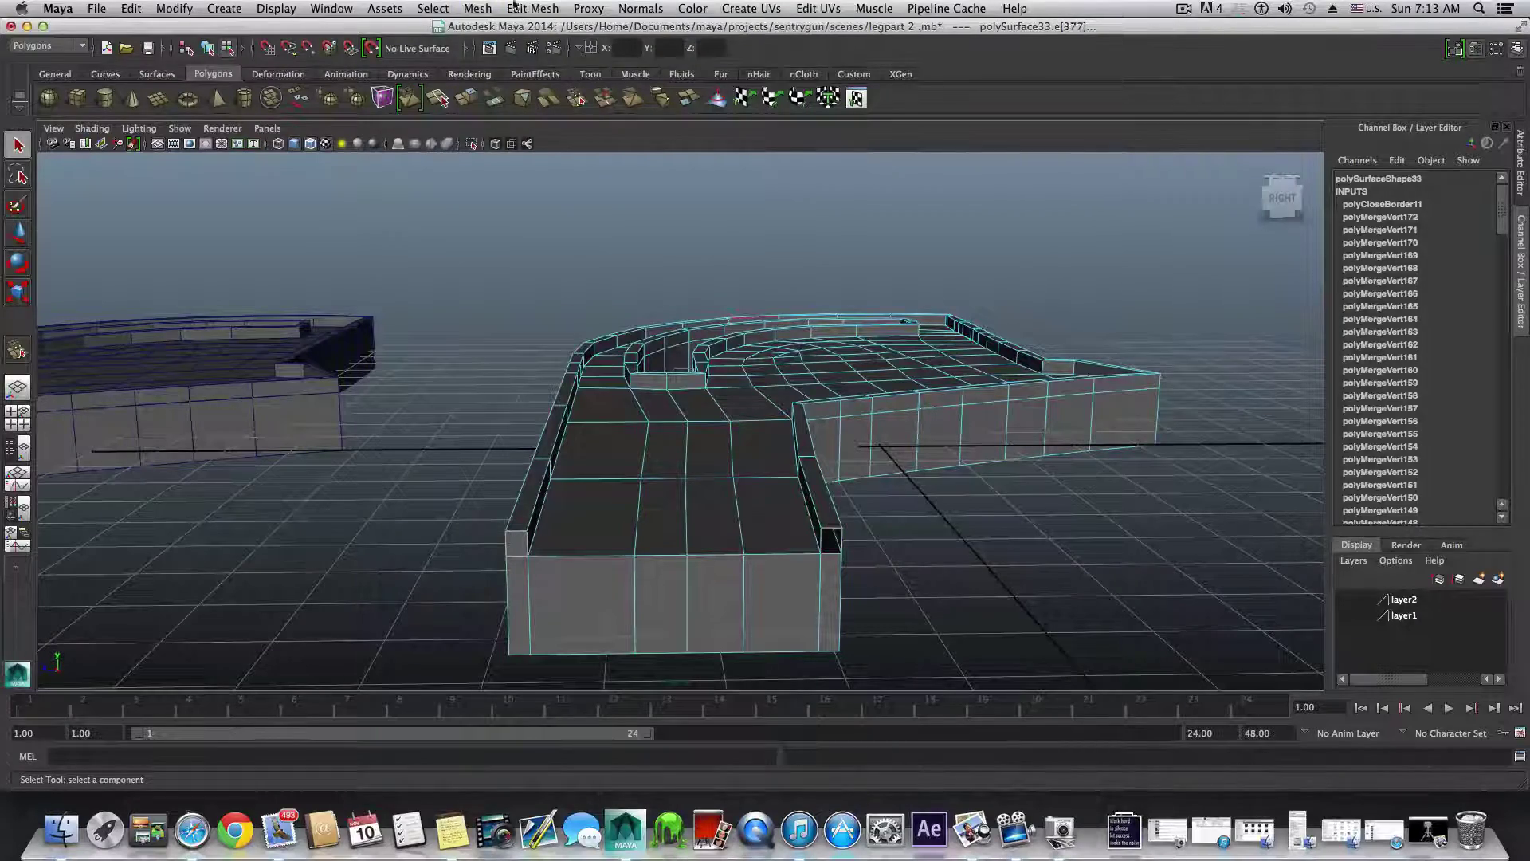
click(479, 8)
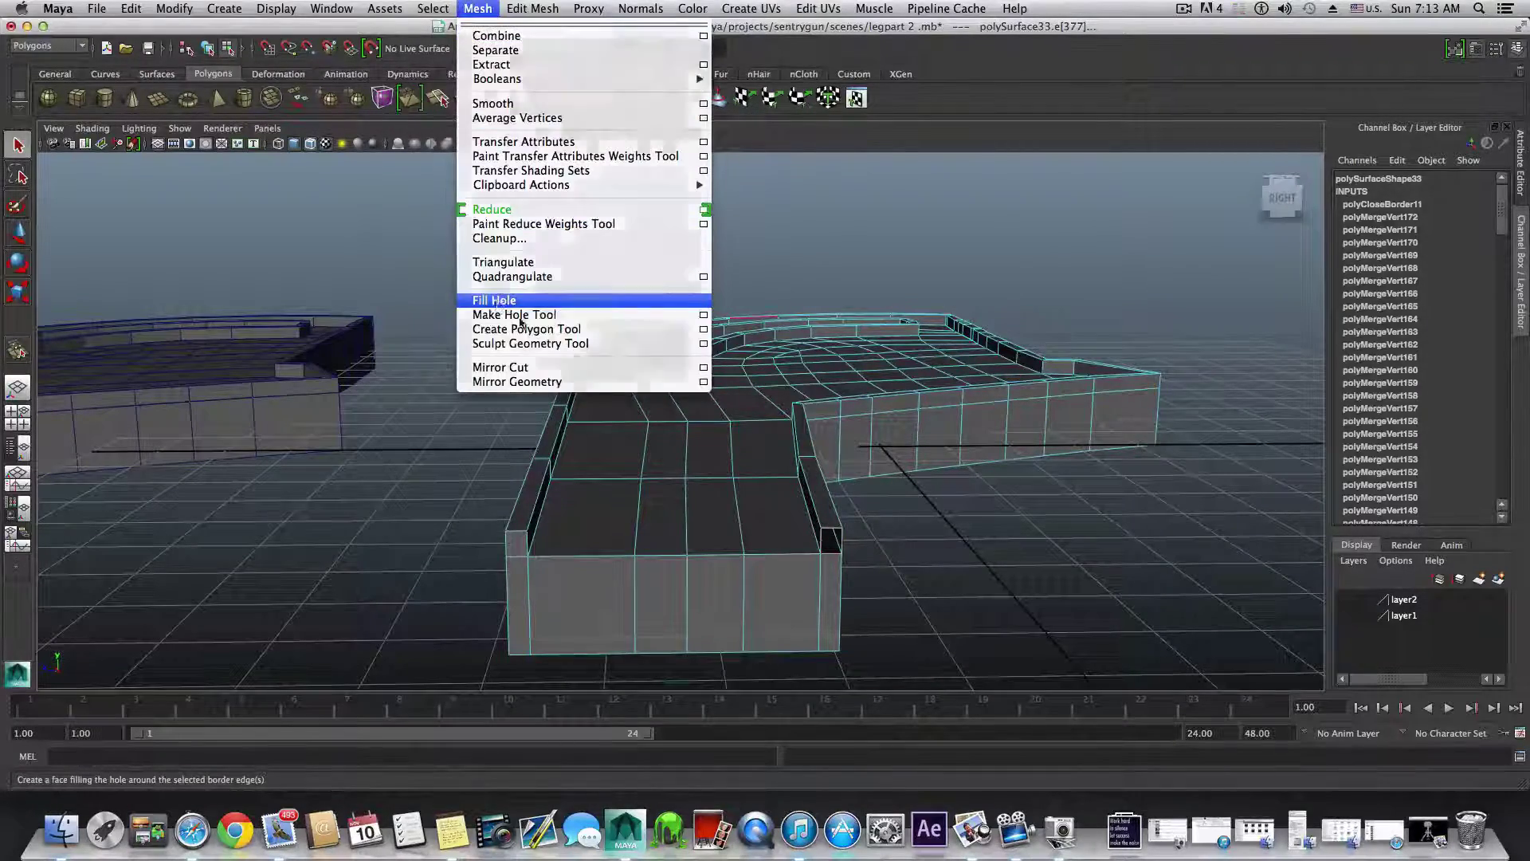
click(494, 299)
- Inspect the leg part in object selection mode and activate the Insert Edge Loop Tool without adding a loop
alt+drag(694, 446, 685, 392)
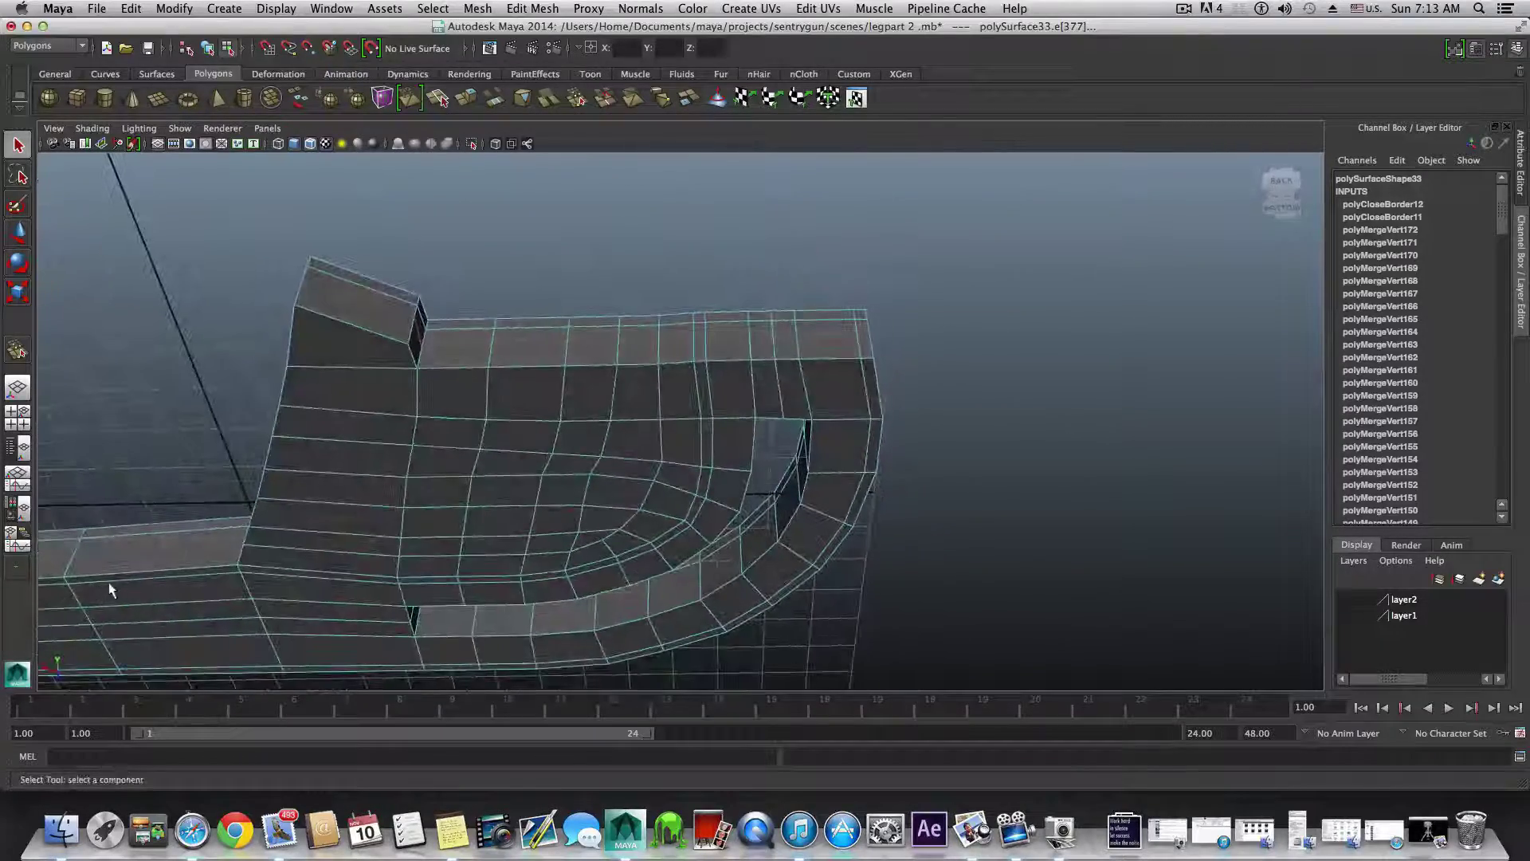
alt+drag(110, 590, 406, 468)
key(F8)
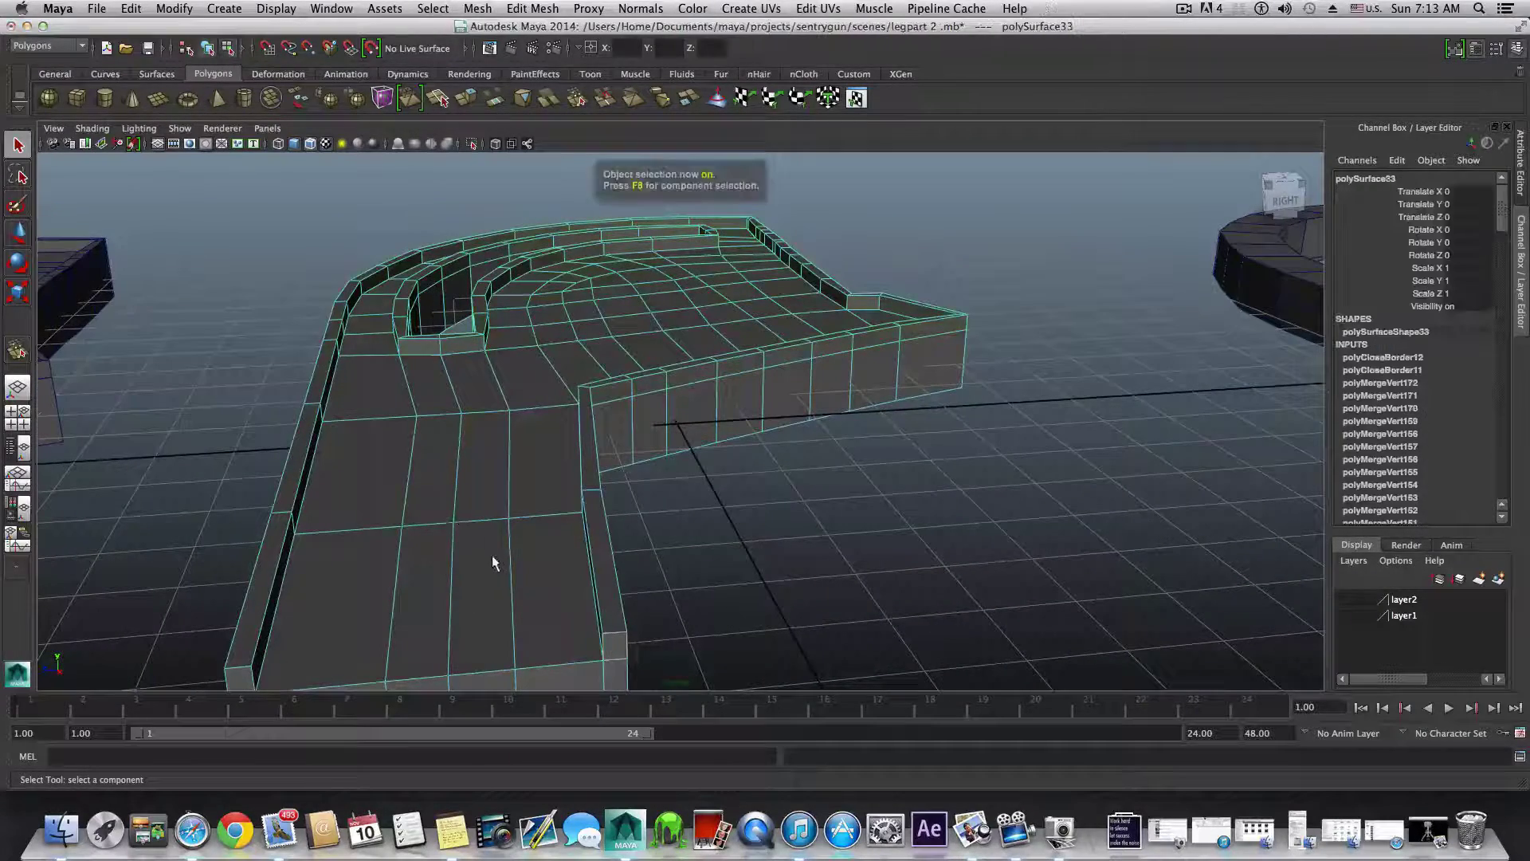
shift+right_drag(523, 564, 550, 591)
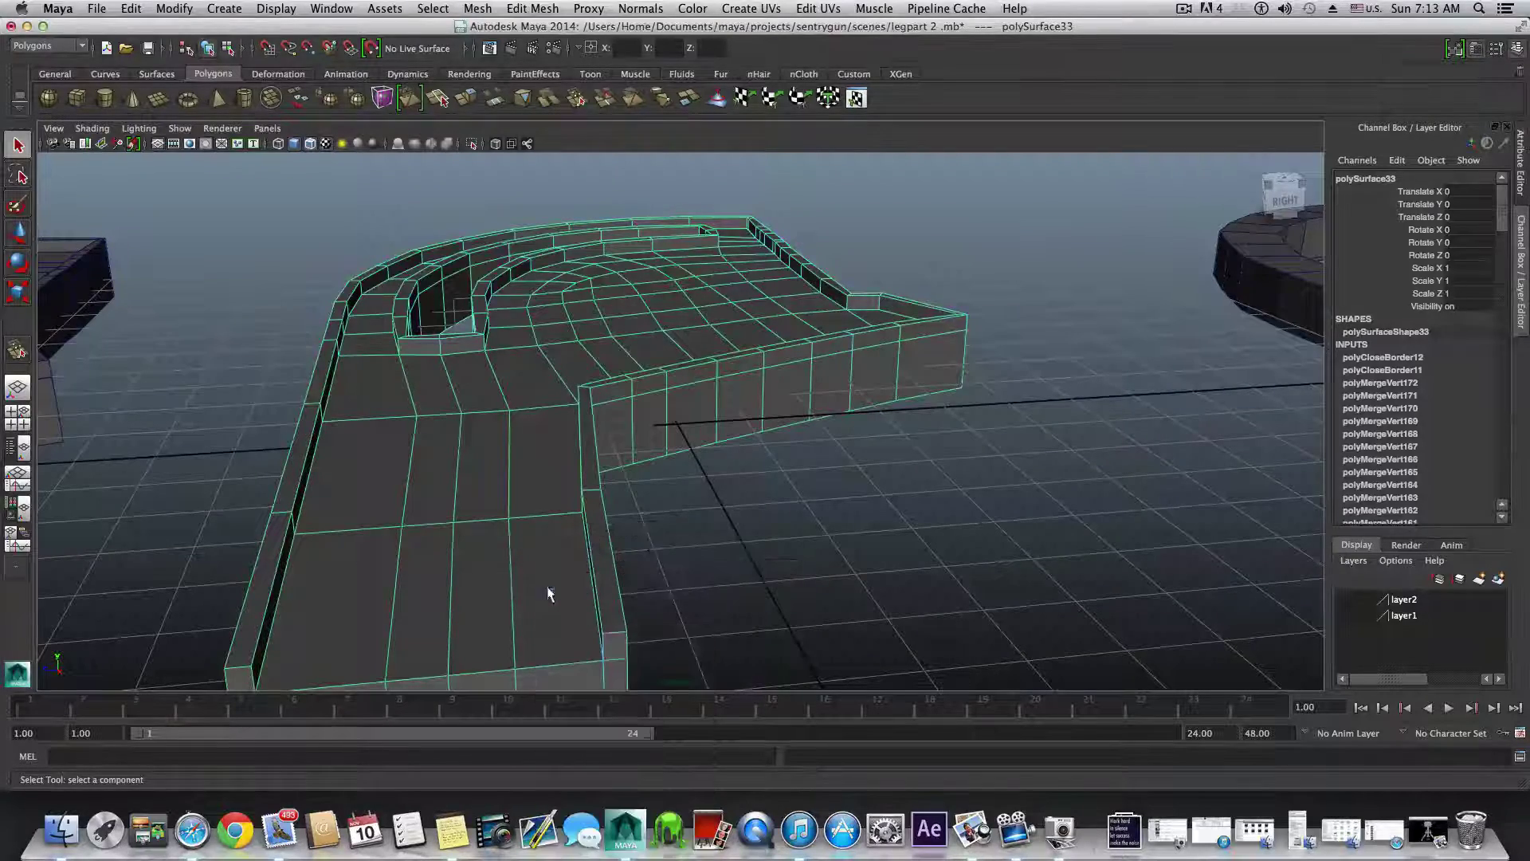
alt+middle_drag(549, 603, 563, 501)
alt+drag(565, 564, 743, 700)
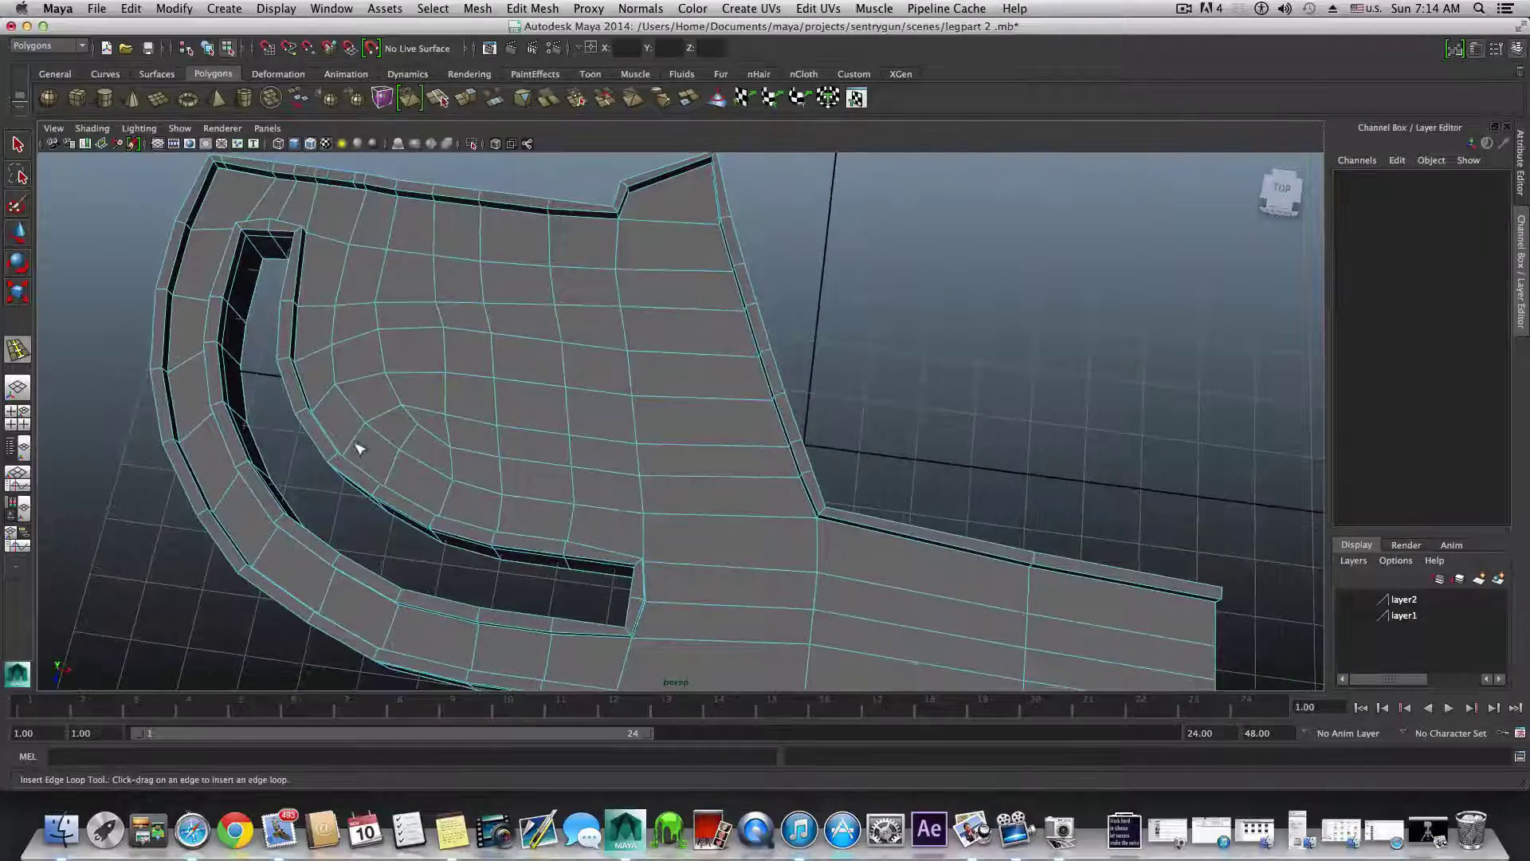
alt+drag(358, 448, 271, 344)
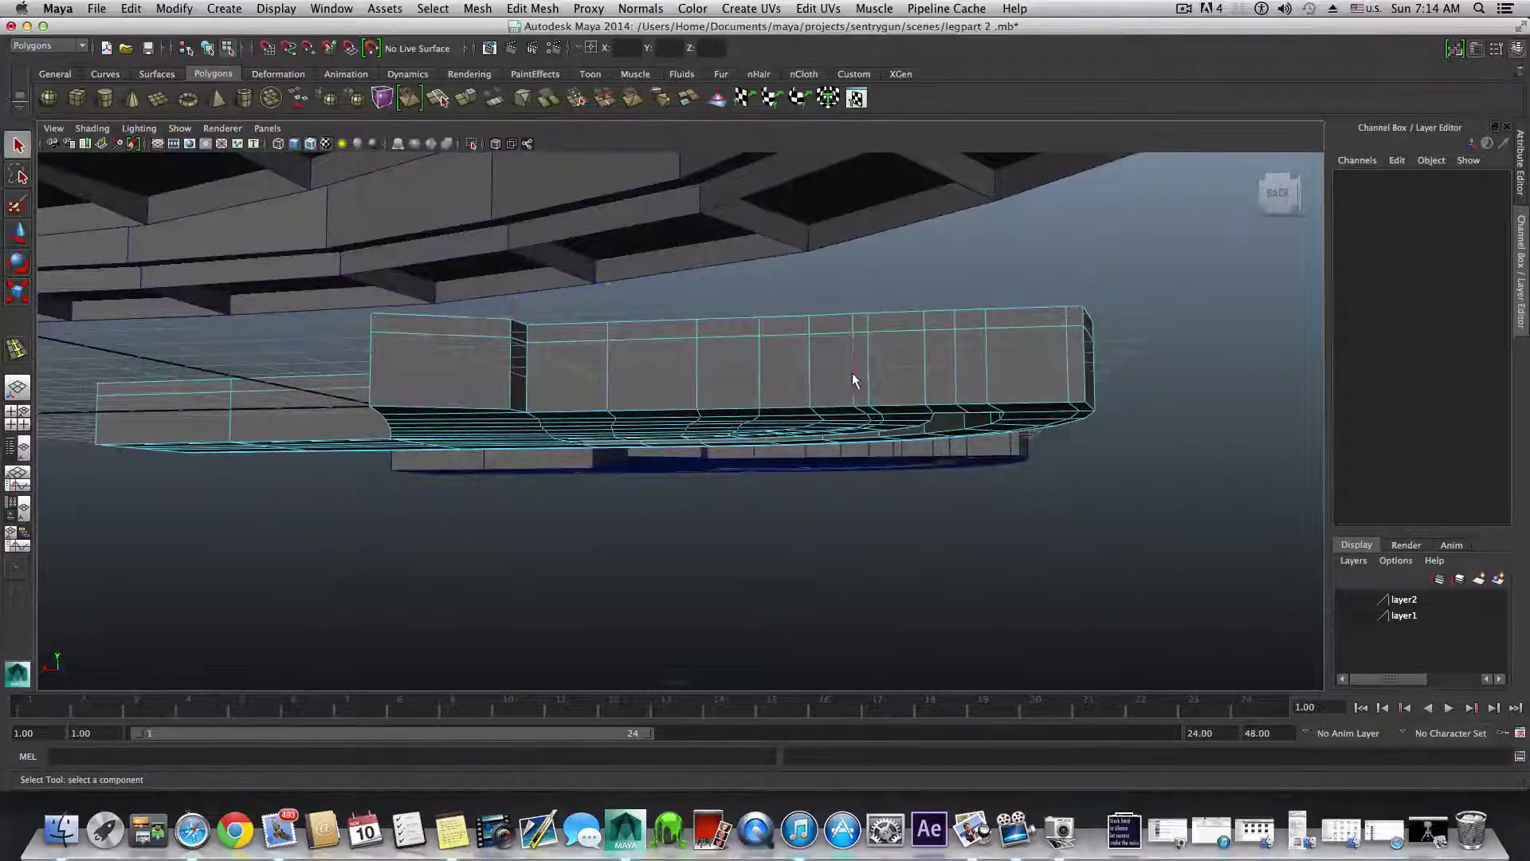
- Examine the edge flow between the straight notched side and the slot, selecting a border edge there
alt+drag(853, 381, 765, 529)
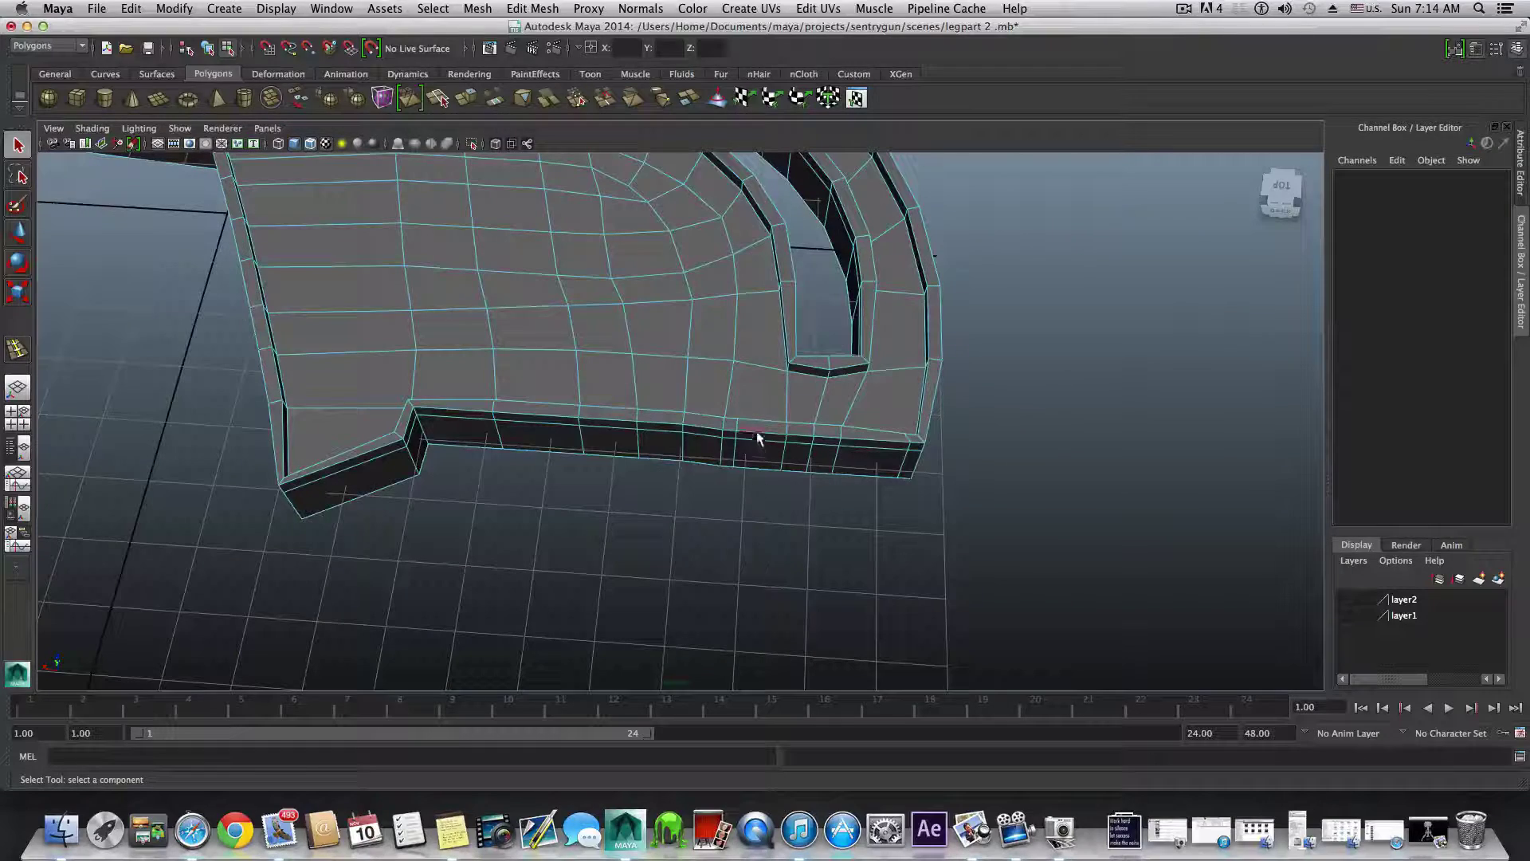
click(734, 424)
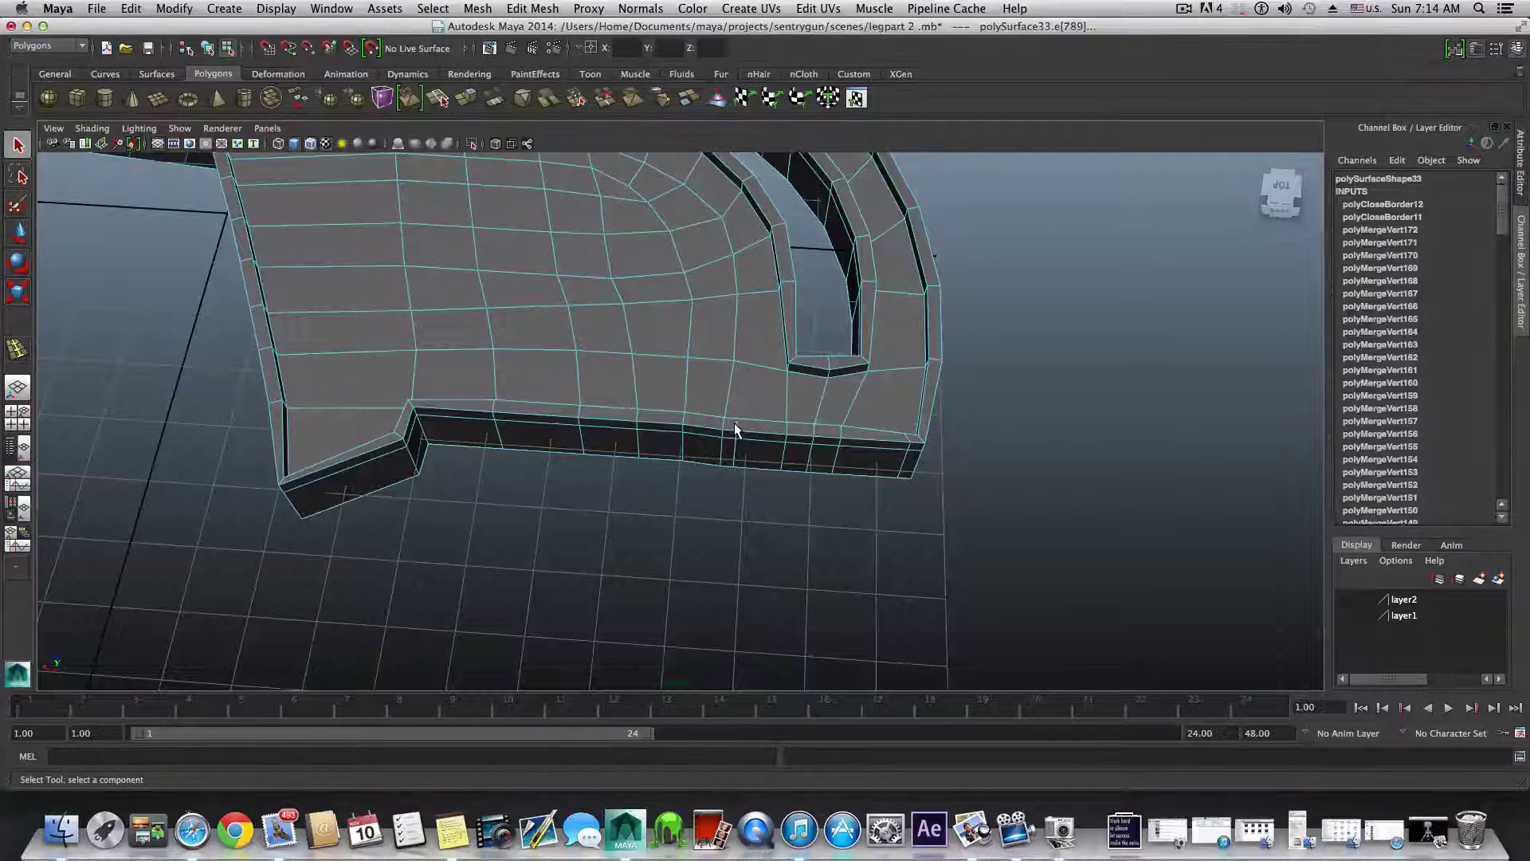
shift+right_drag(734, 424, 683, 438)
alt+drag(686, 458, 853, 537)
alt+middle_drag(420, 522, 466, 501)
alt+drag(465, 505, 453, 473)
alt+drag(522, 242, 358, 365)
alt+drag(793, 354, 489, 529)
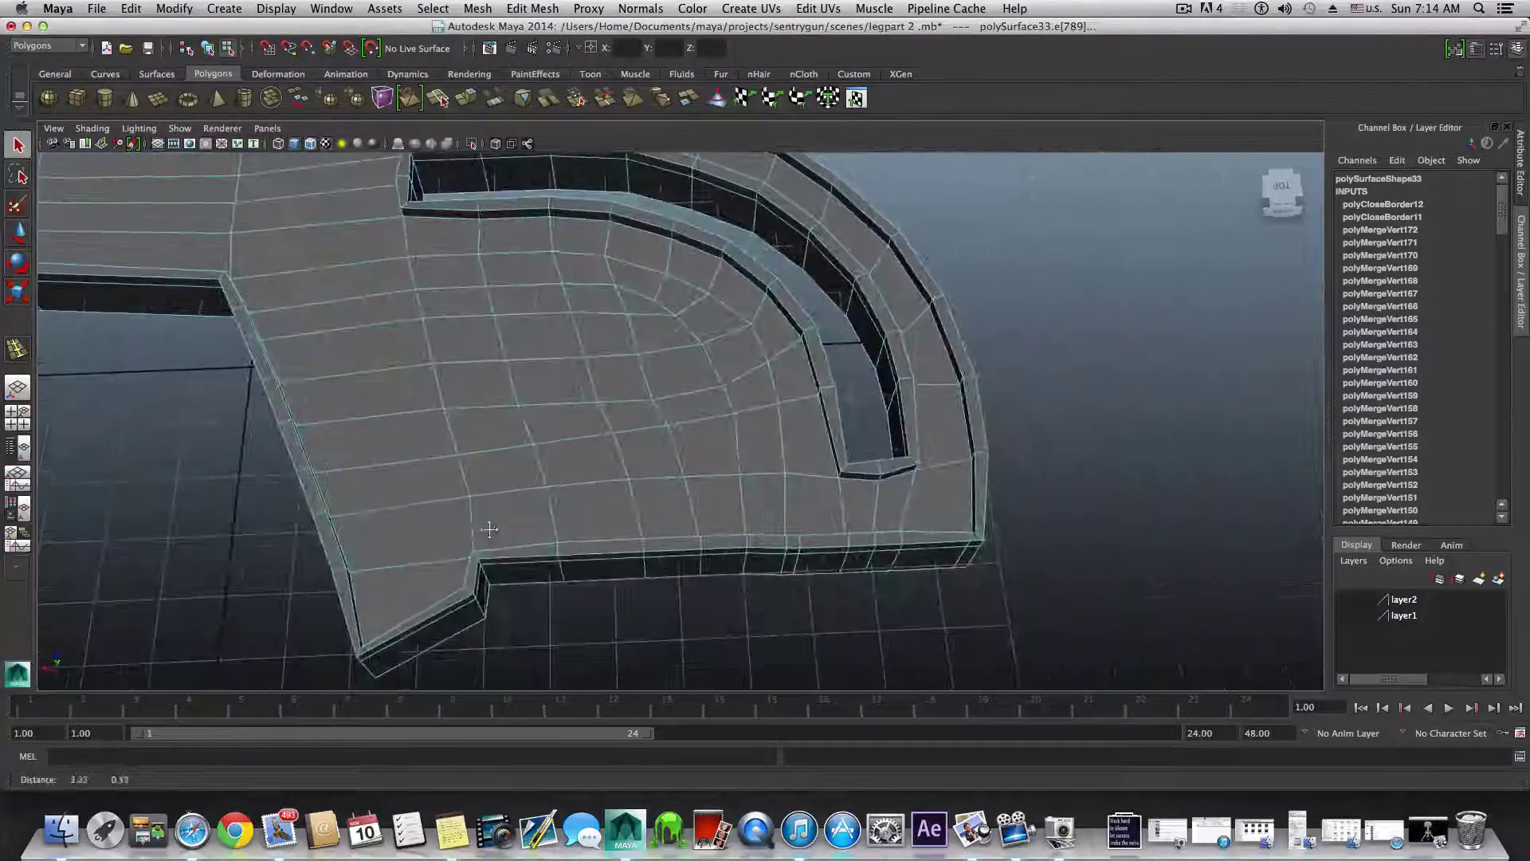
alt+drag(540, 290, 490, 475)
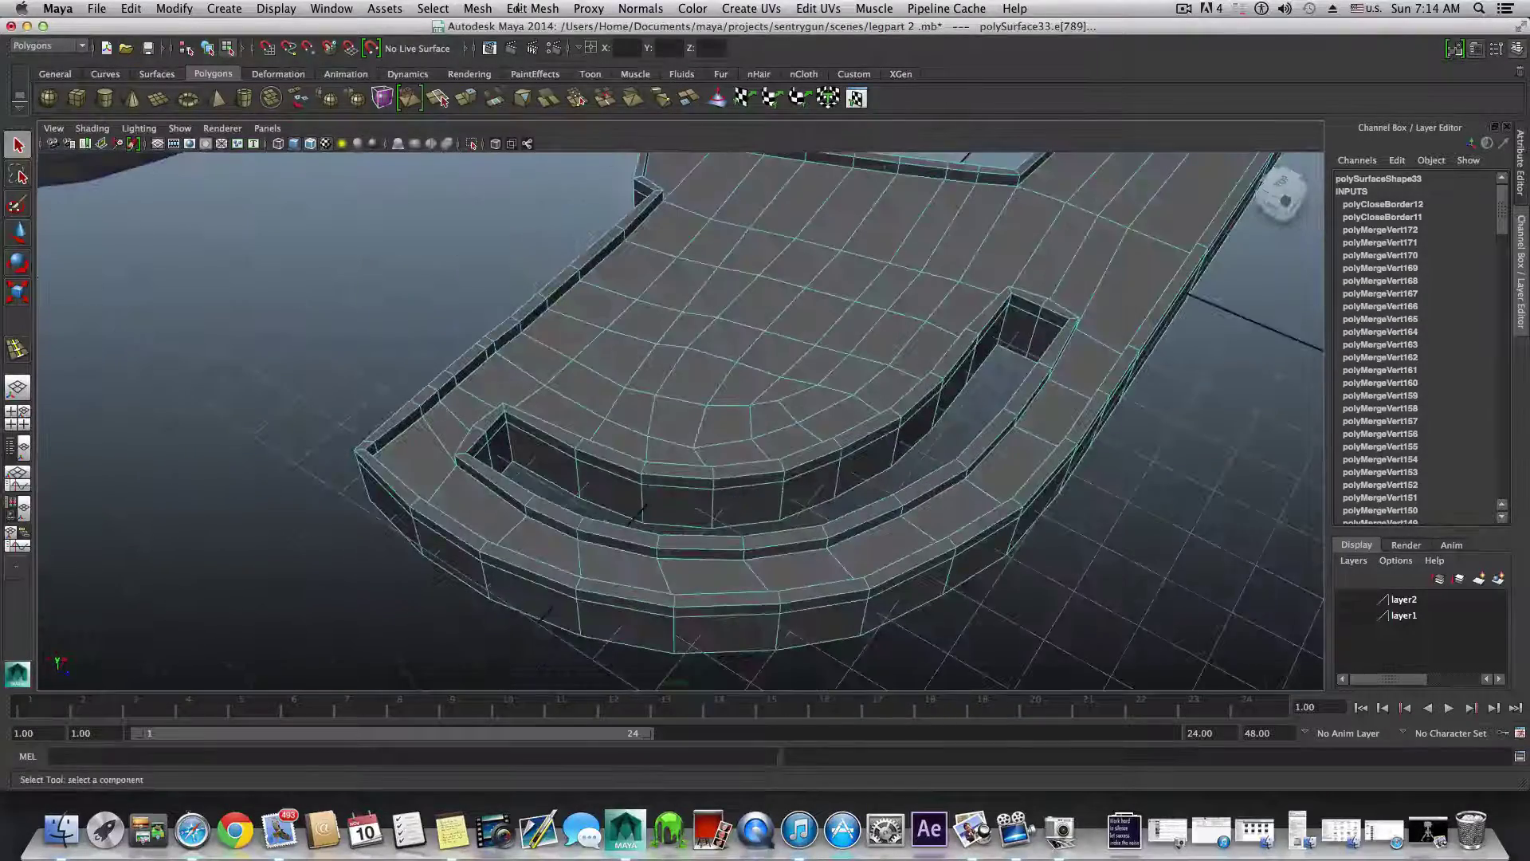
- Cut new edges with the Interactive Split Tool from the straight wall's base through the grid vertex to the slot's nearby corner
click(533, 8)
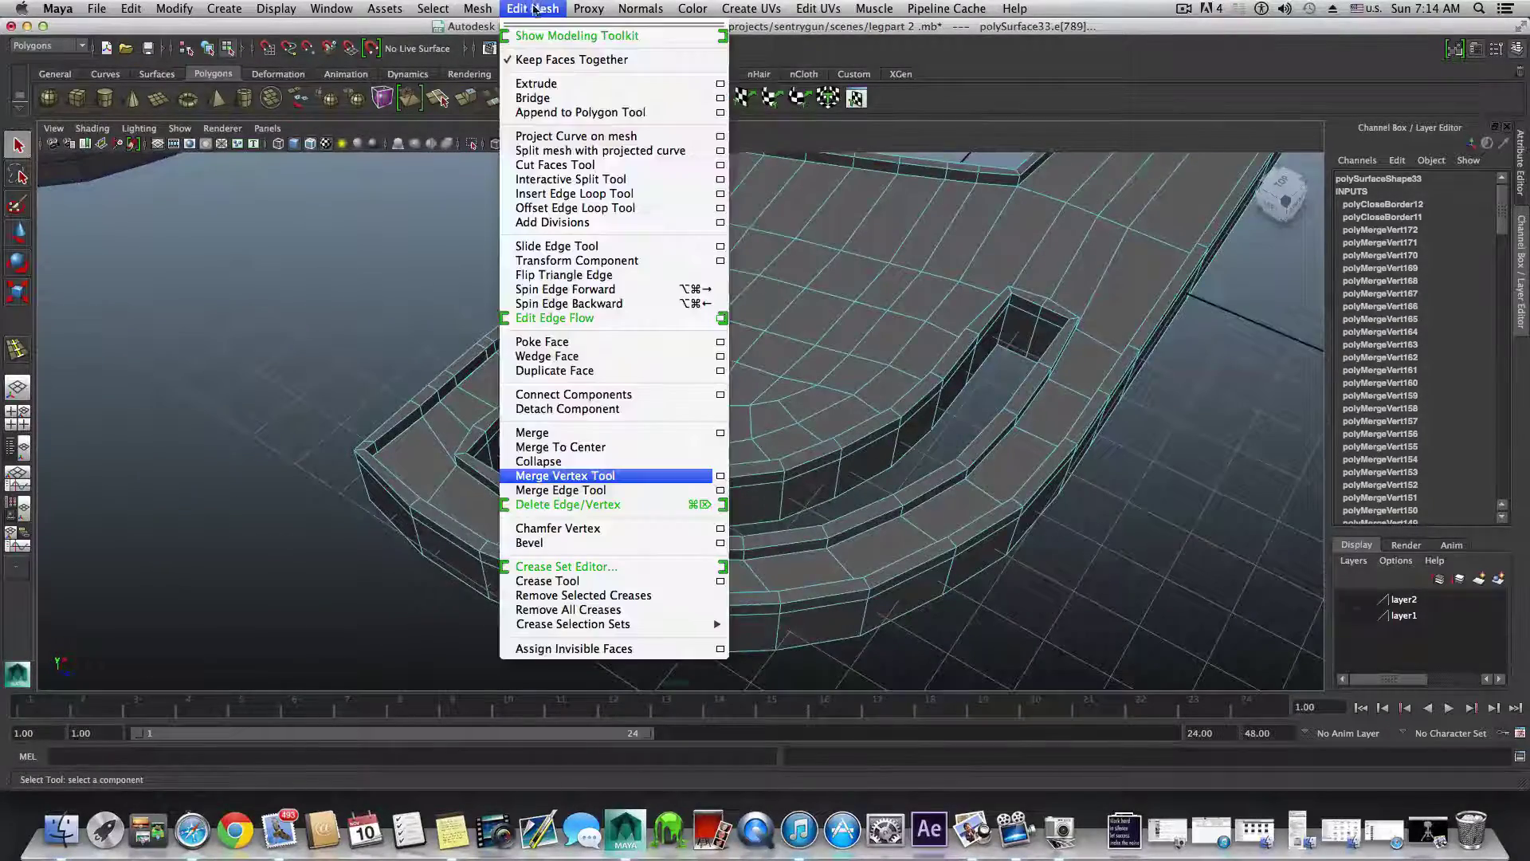
click(573, 194)
alt+drag(581, 375, 523, 363)
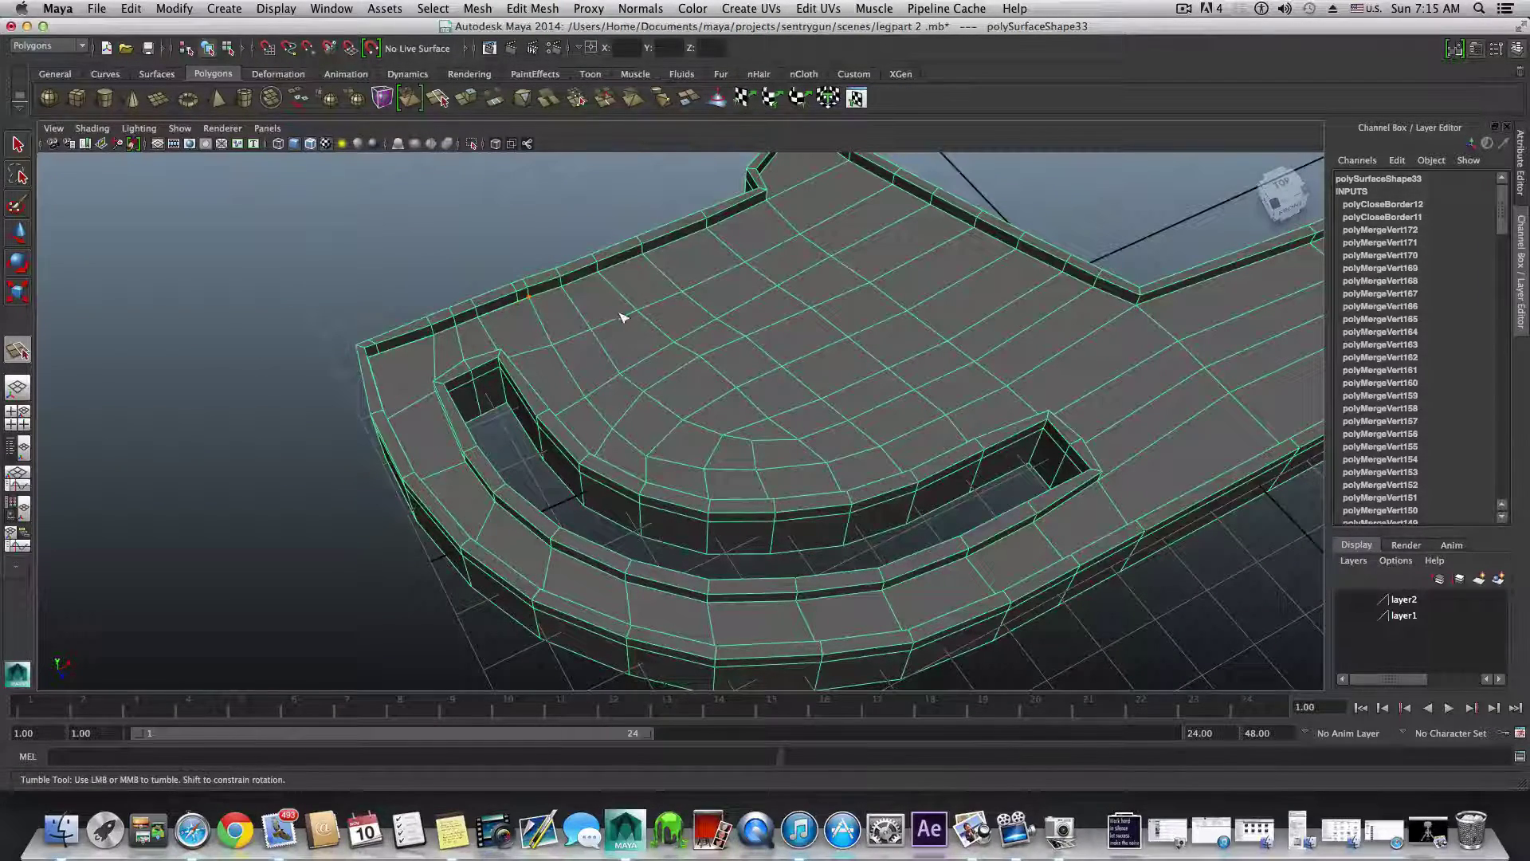
click(554, 347)
key(Return)
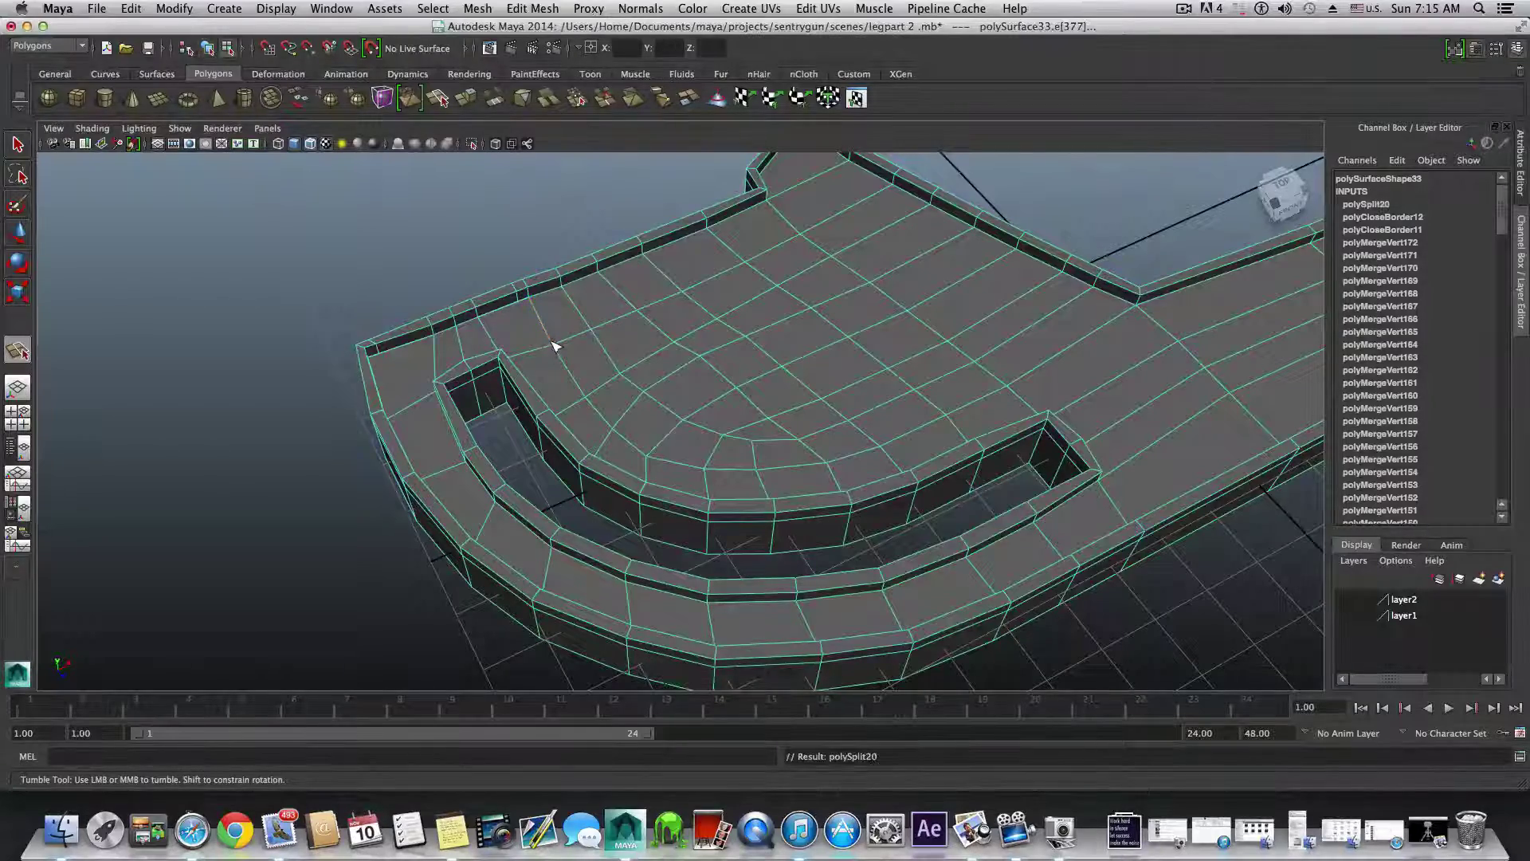
alt+middle_drag(558, 341, 693, 345)
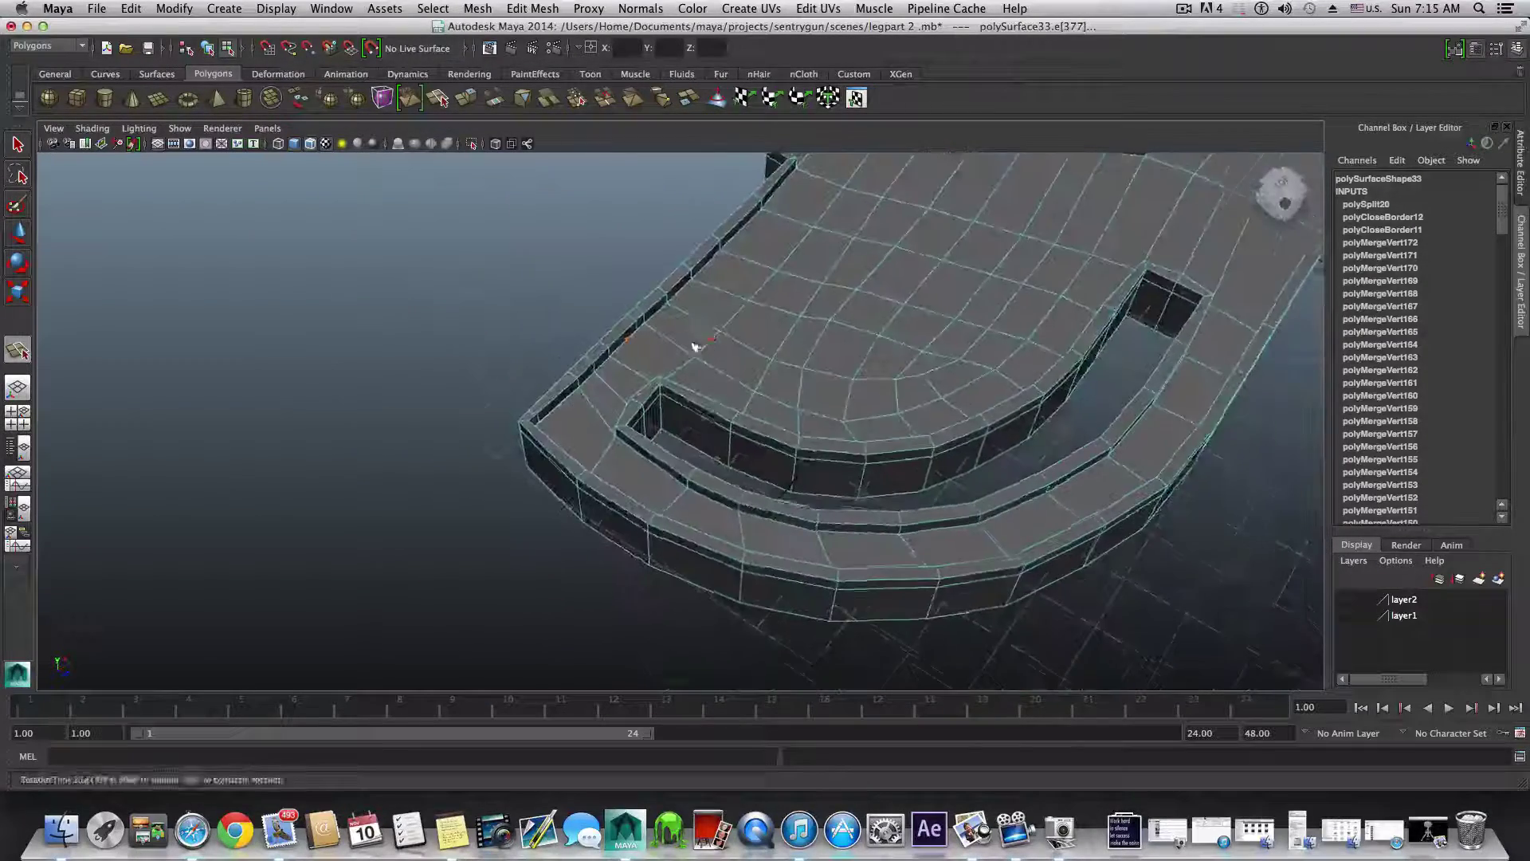
alt+right_drag(694, 345, 916, 447)
alt+middle_drag(916, 448, 709, 407)
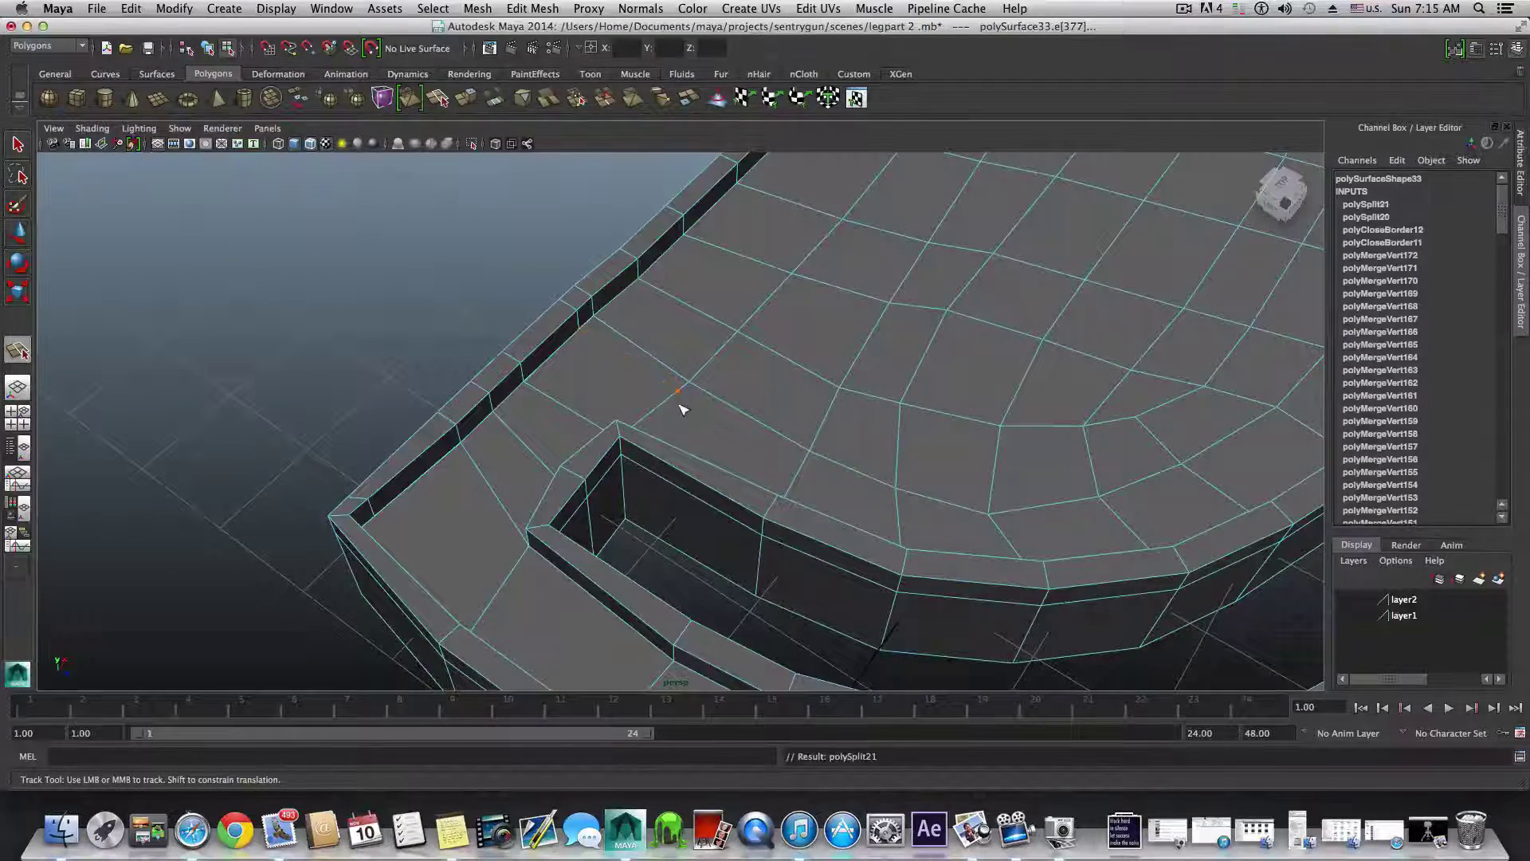
- Delete the extra vertical edges close to both corners of the arm's end face
alt+drag(683, 410, 575, 391)
alt+drag(658, 437, 652, 282)
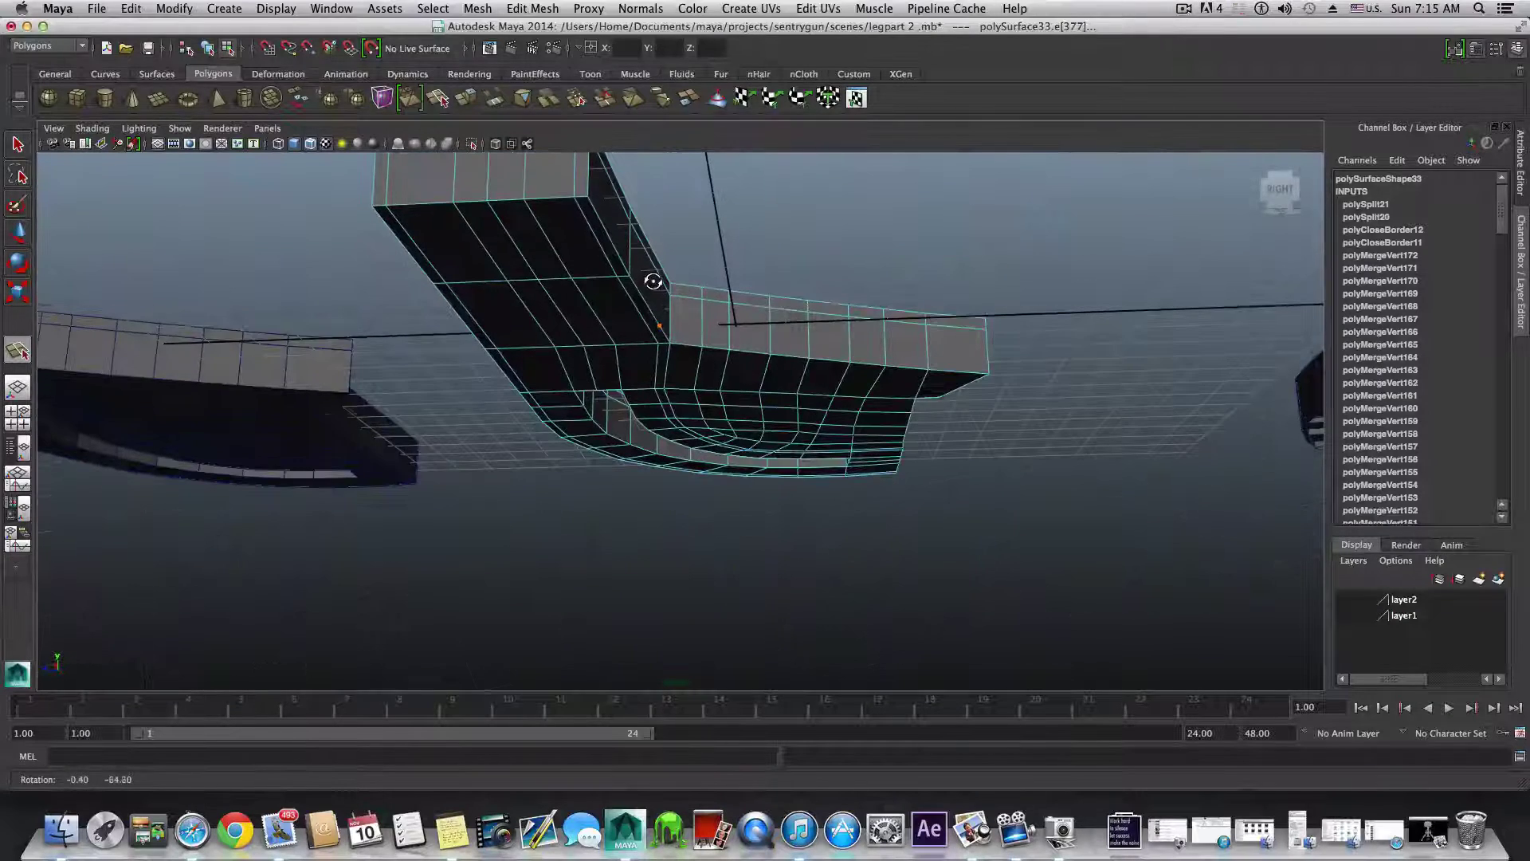
click(29, 141)
right_drag(597, 263, 560, 252)
alt+drag(562, 260, 570, 301)
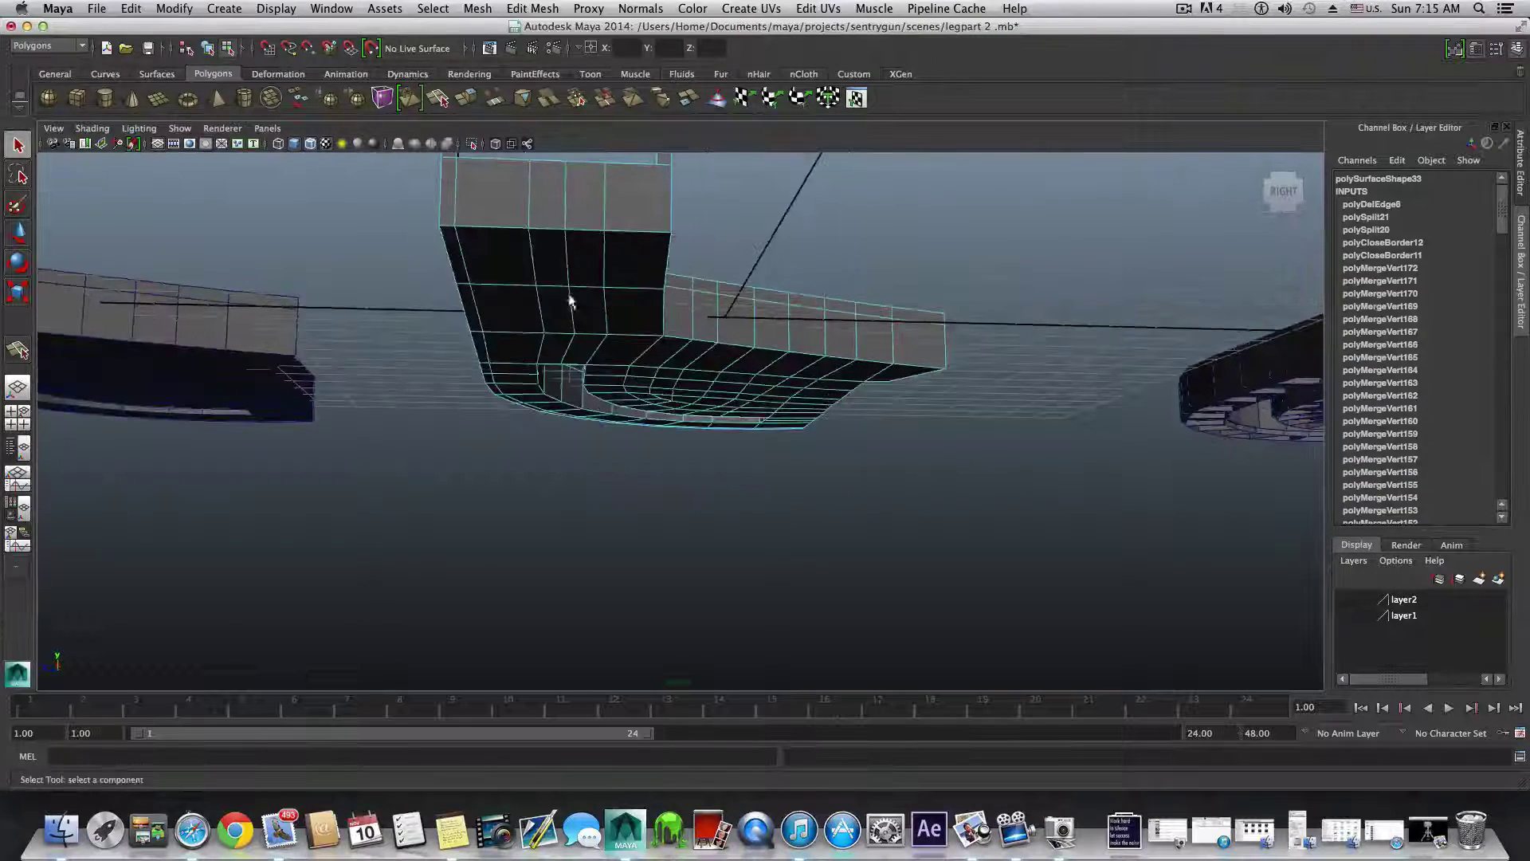
click(456, 204)
shift+right_drag(456, 205, 432, 217)
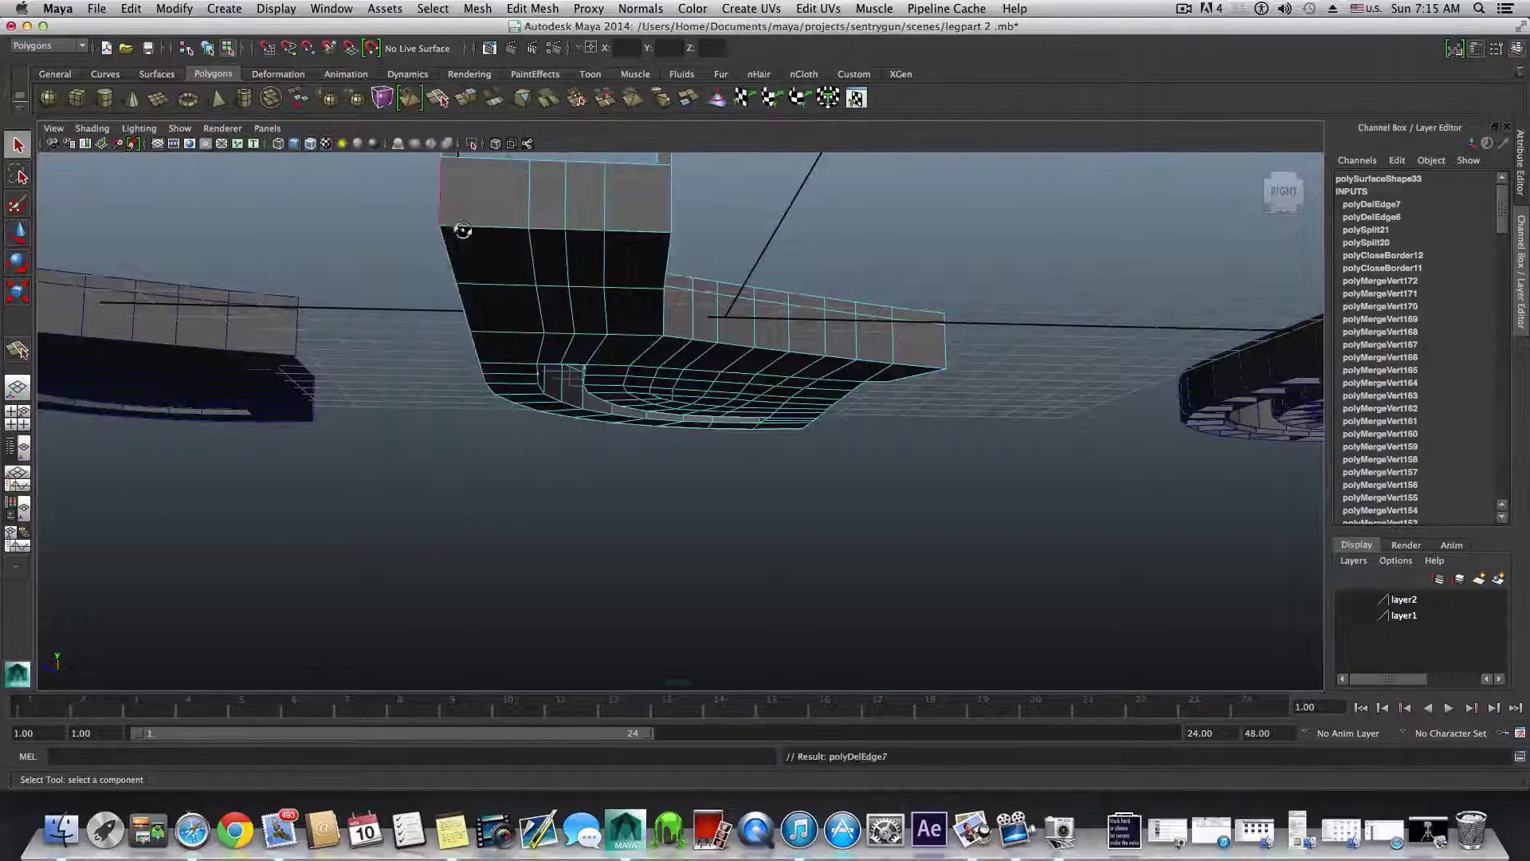
- Preview the leg part with mesh smoothing, then return it to the unsmoothed display
alt+drag(454, 229, 465, 366)
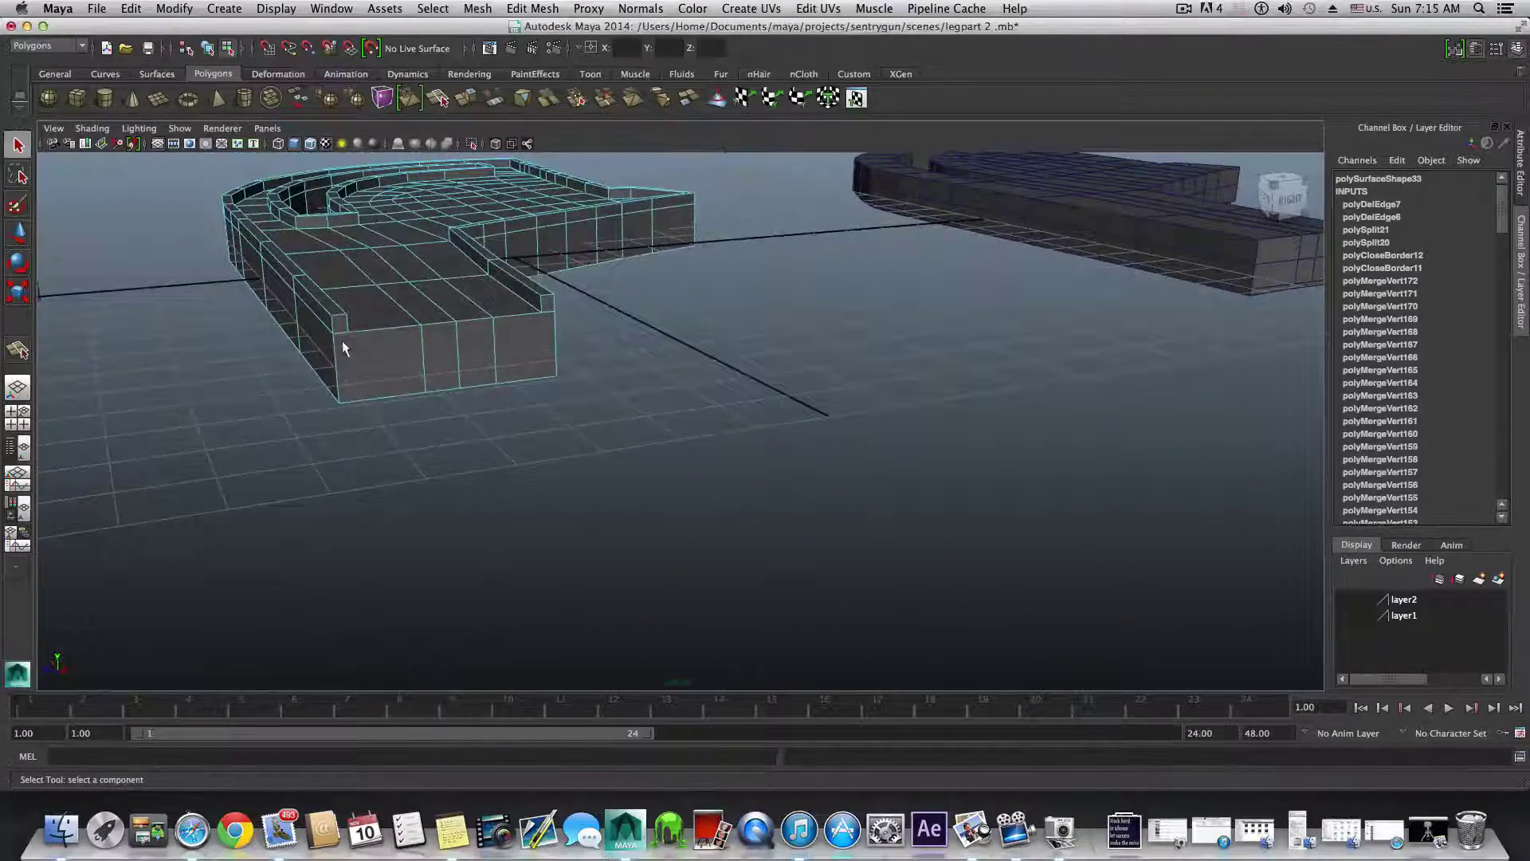
alt+drag(354, 368, 916, 417)
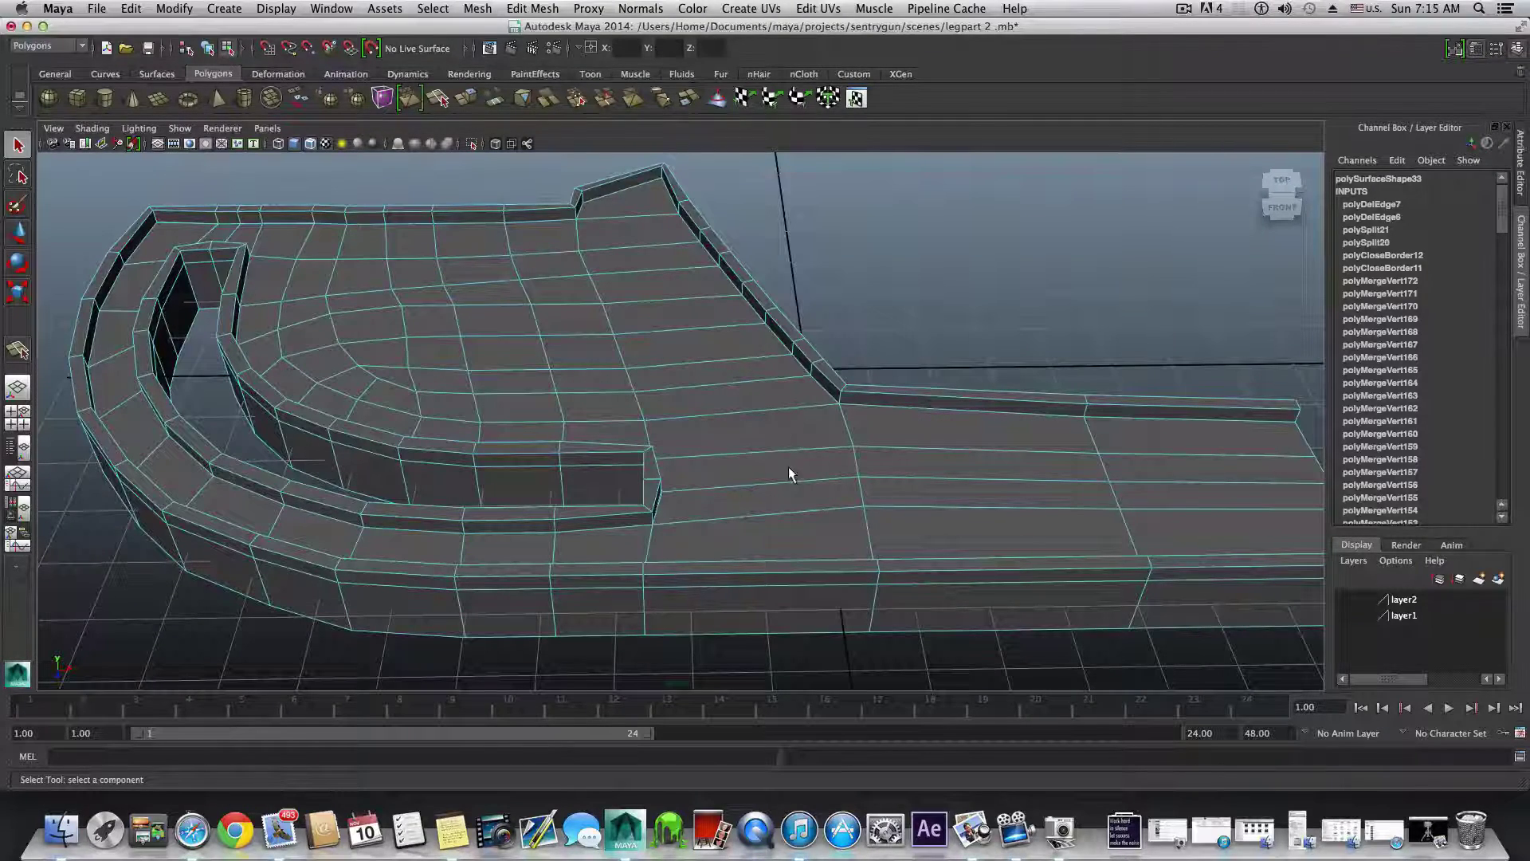
key(3)
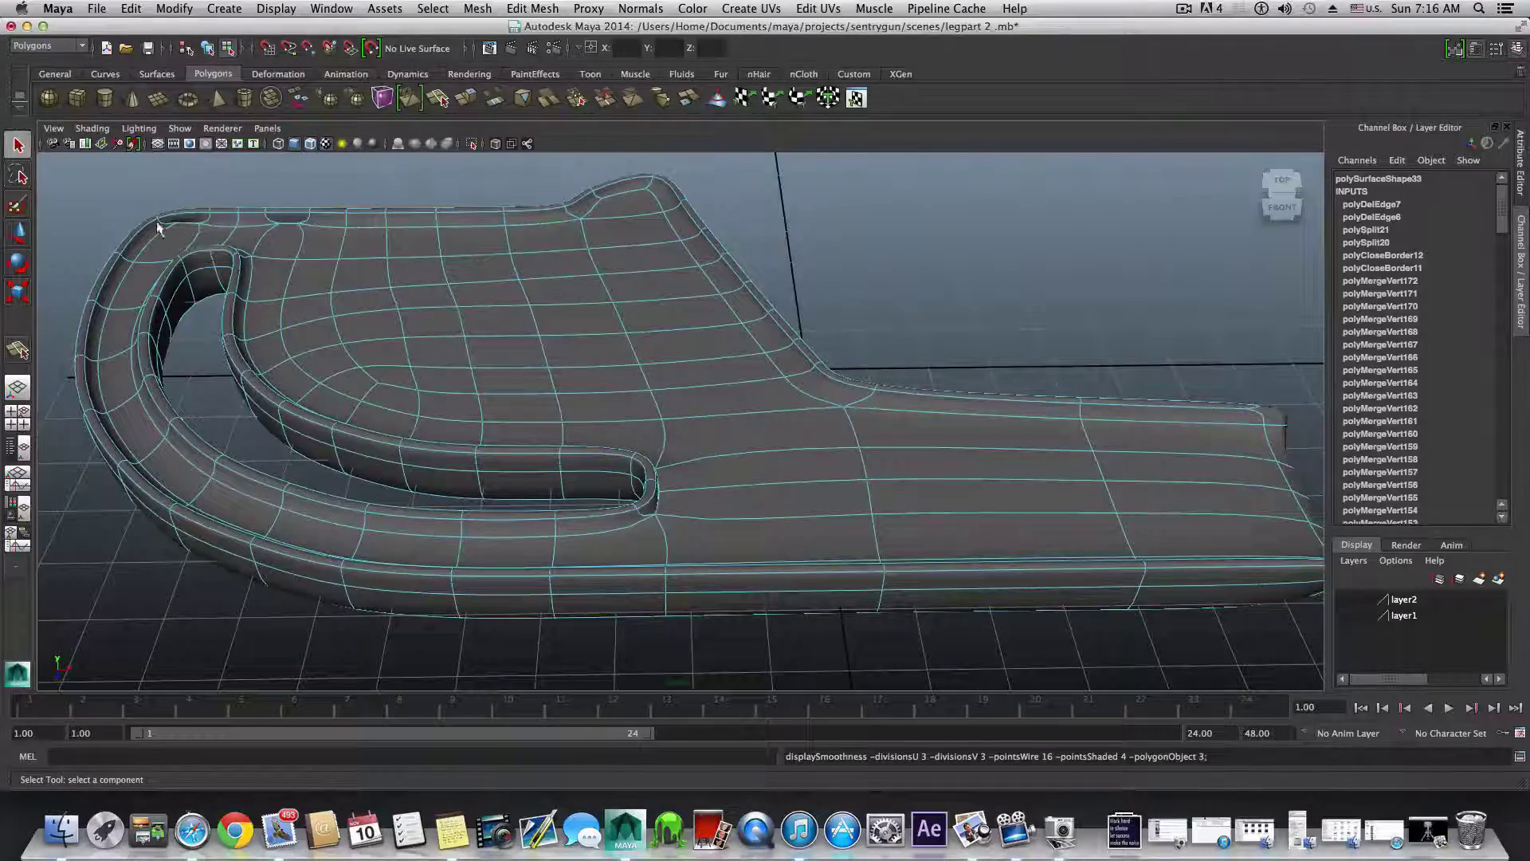
key(1)
- Select the vertices along the straight wall's raised rim beside the slot's narrow end and merge them
alt+middle_drag(219, 259, 555, 352)
alt+right_drag(446, 359, 581, 349)
right_click(638, 348)
alt+drag(621, 384, 544, 378)
alt+right_drag(544, 378, 816, 392)
alt+drag(815, 392, 920, 431)
alt+middle_drag(919, 434, 922, 547)
alt+drag(800, 476, 909, 499)
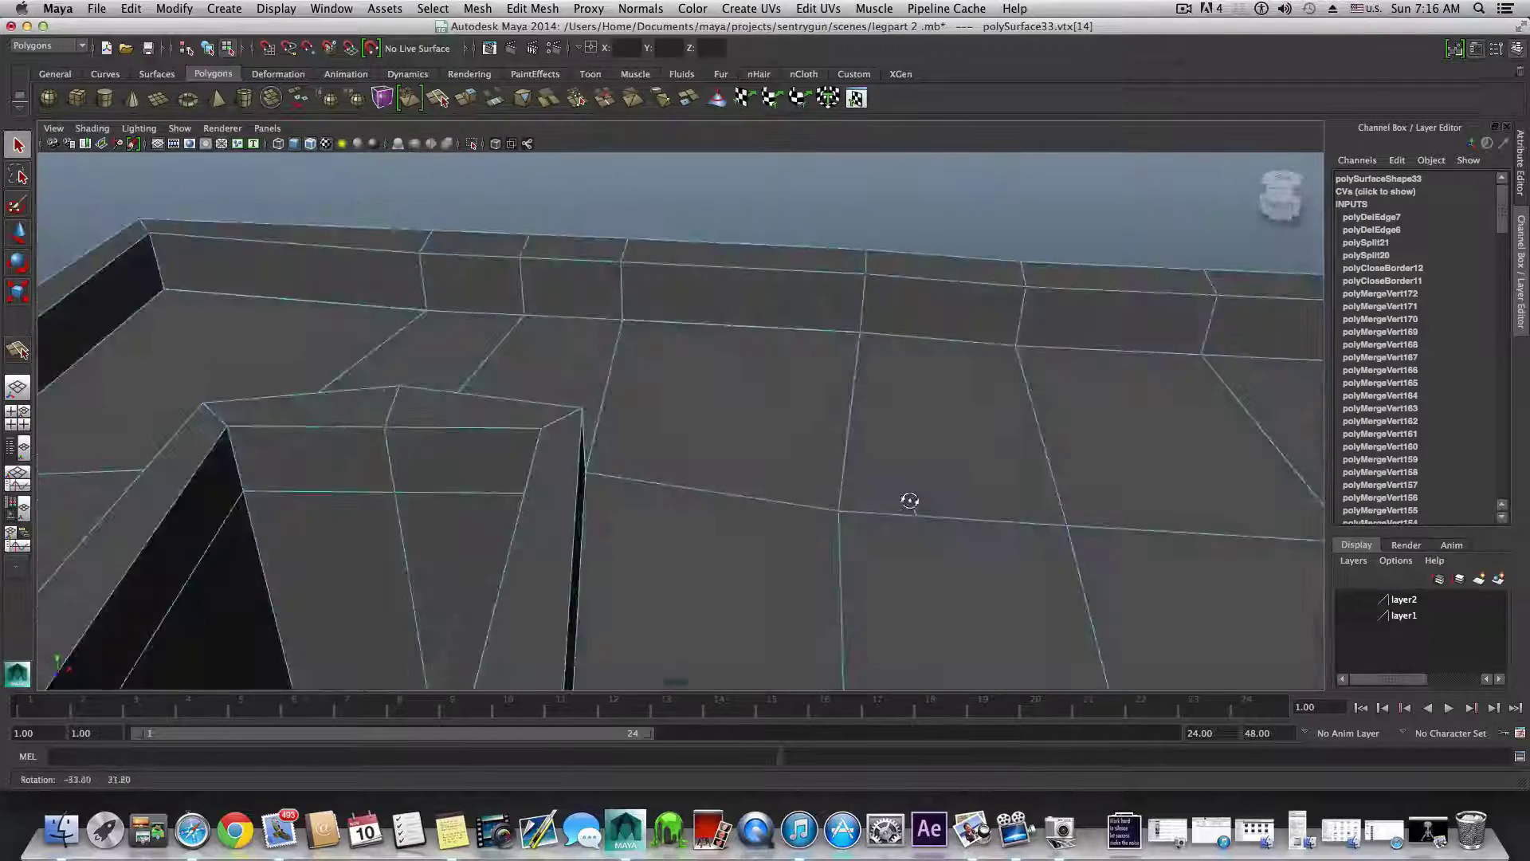
scroll(907, 499, down, 5)
right_click(475, 353)
right_drag(475, 353, 366, 341)
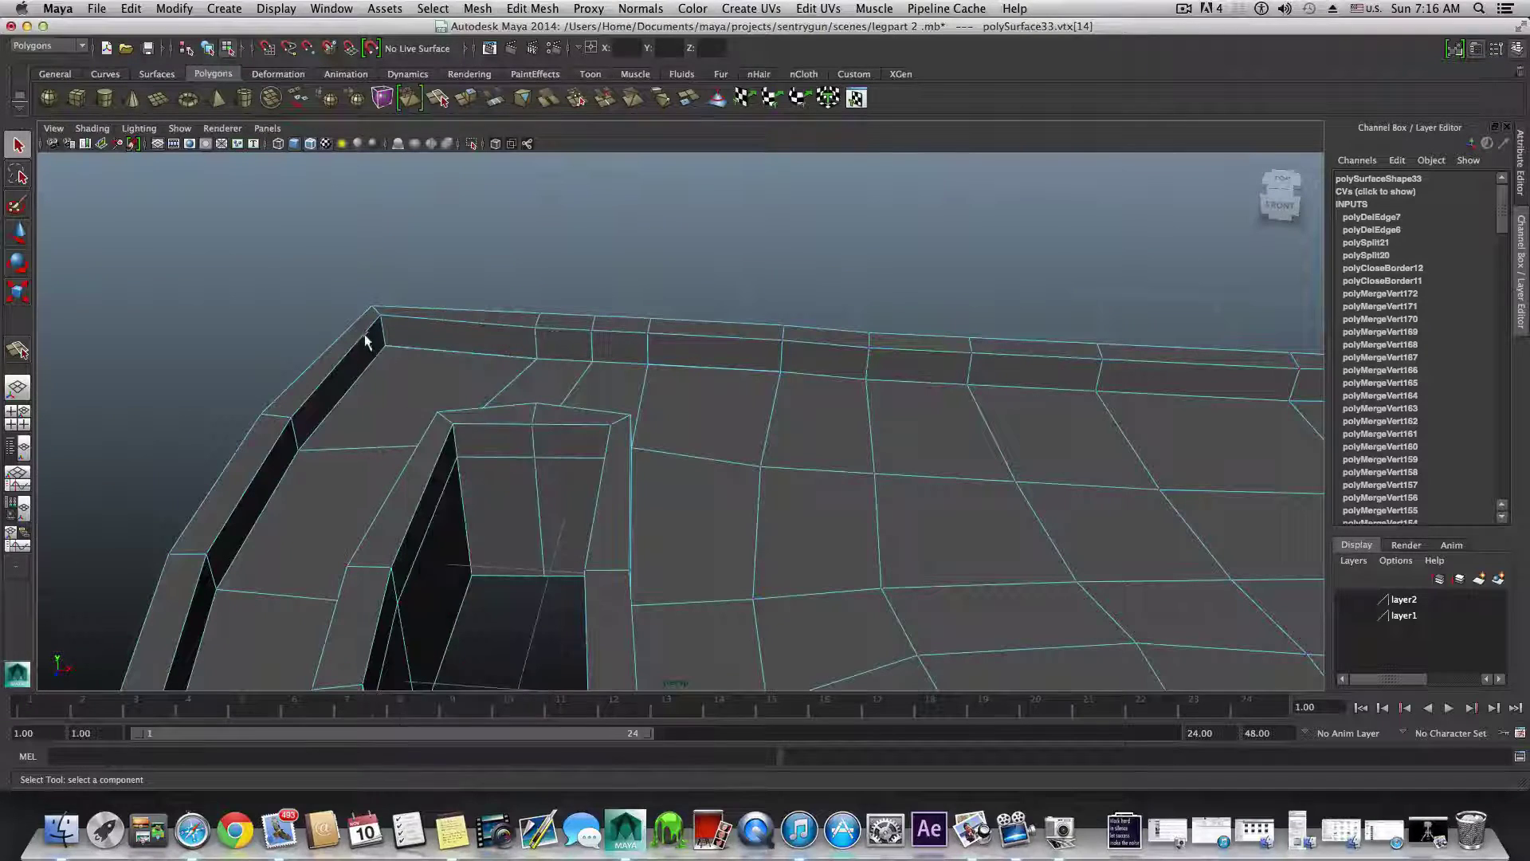
drag(488, 361, 798, 394)
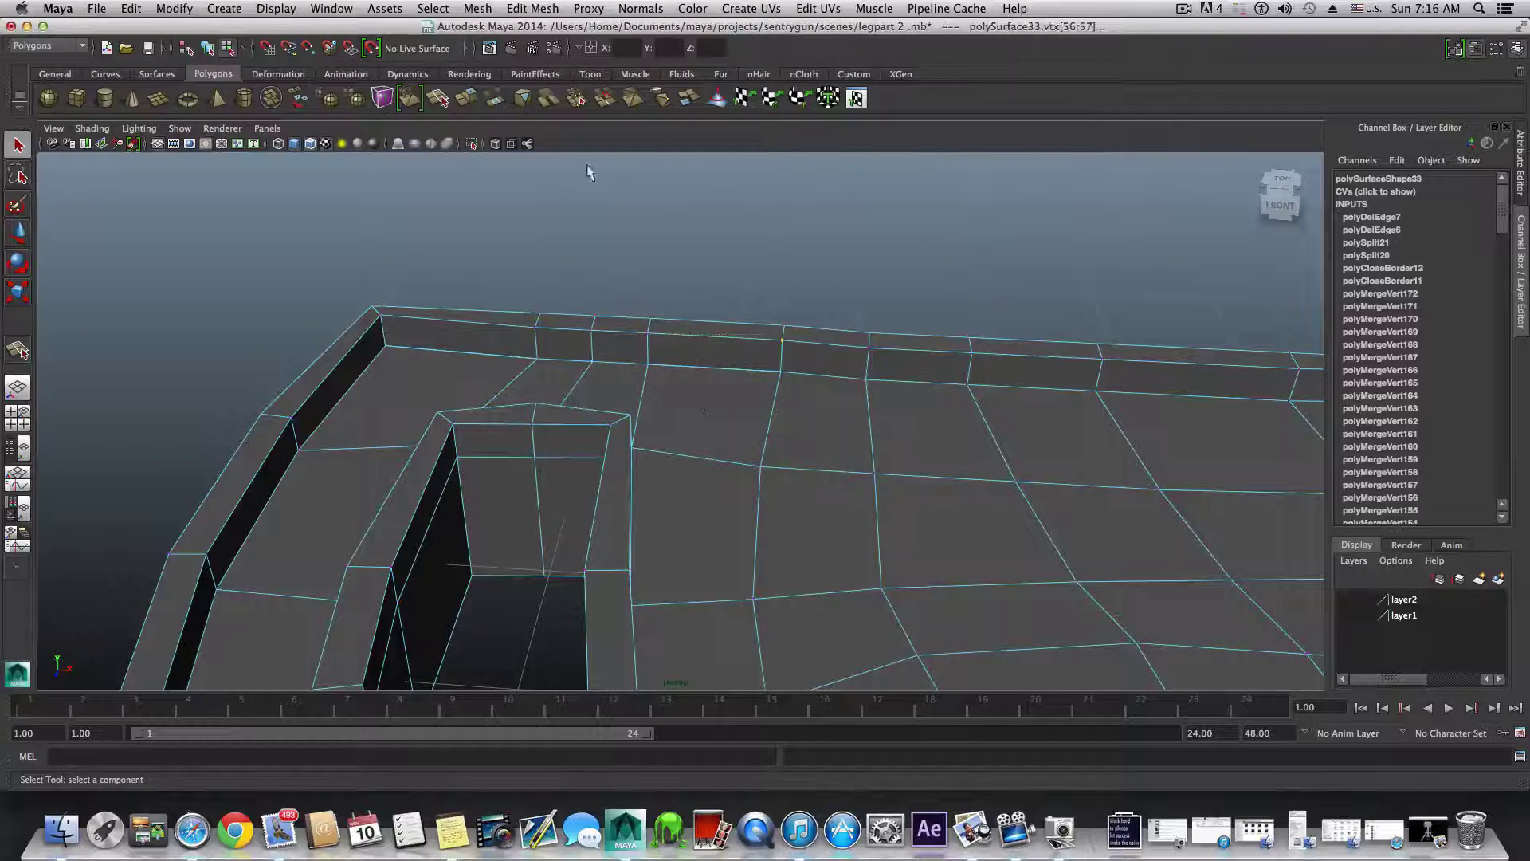
click(542, 9)
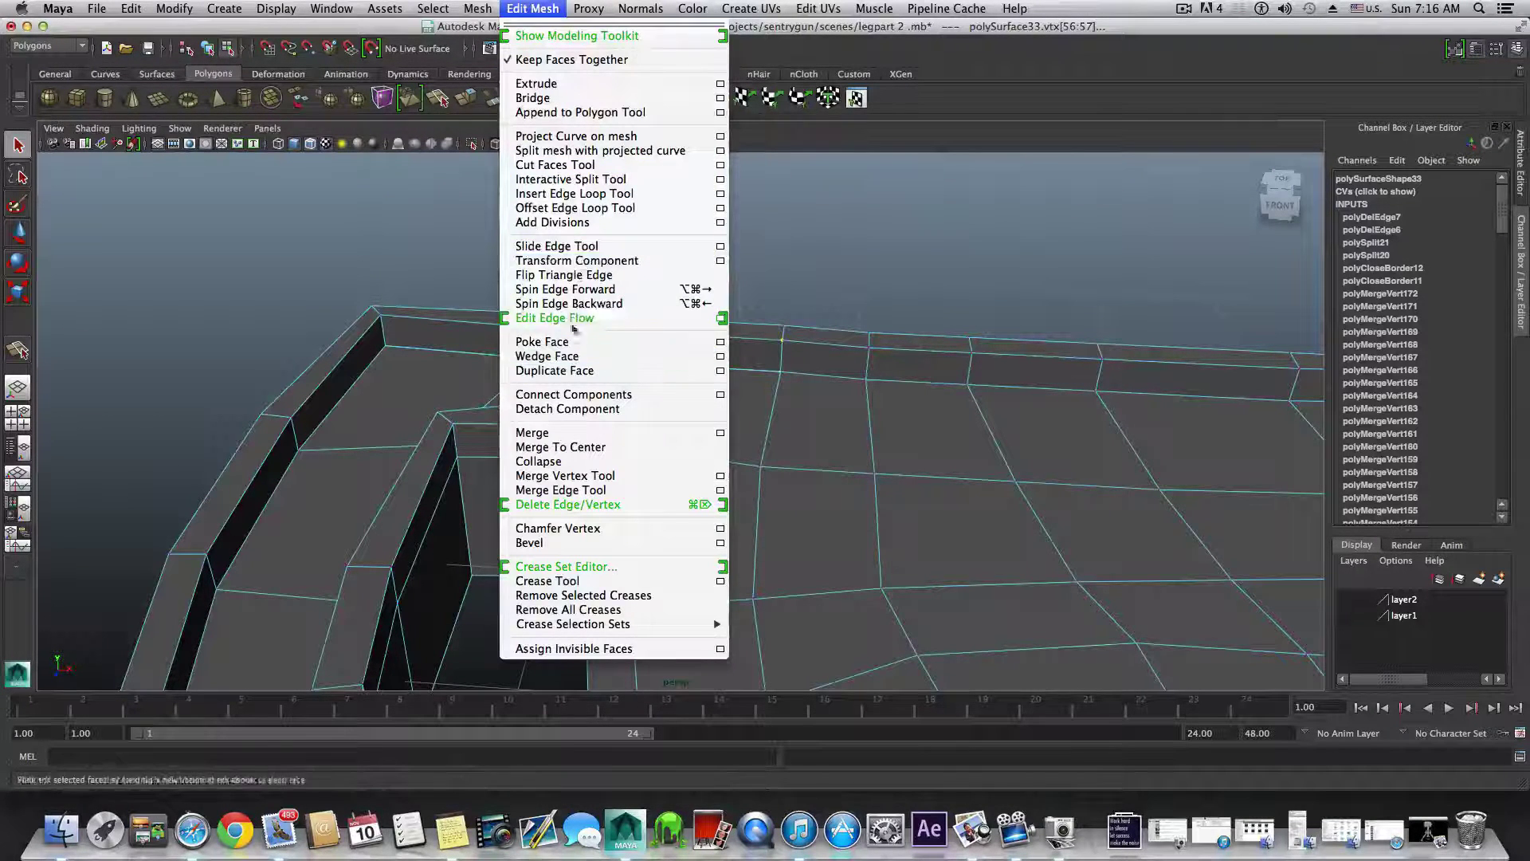
click(558, 432)
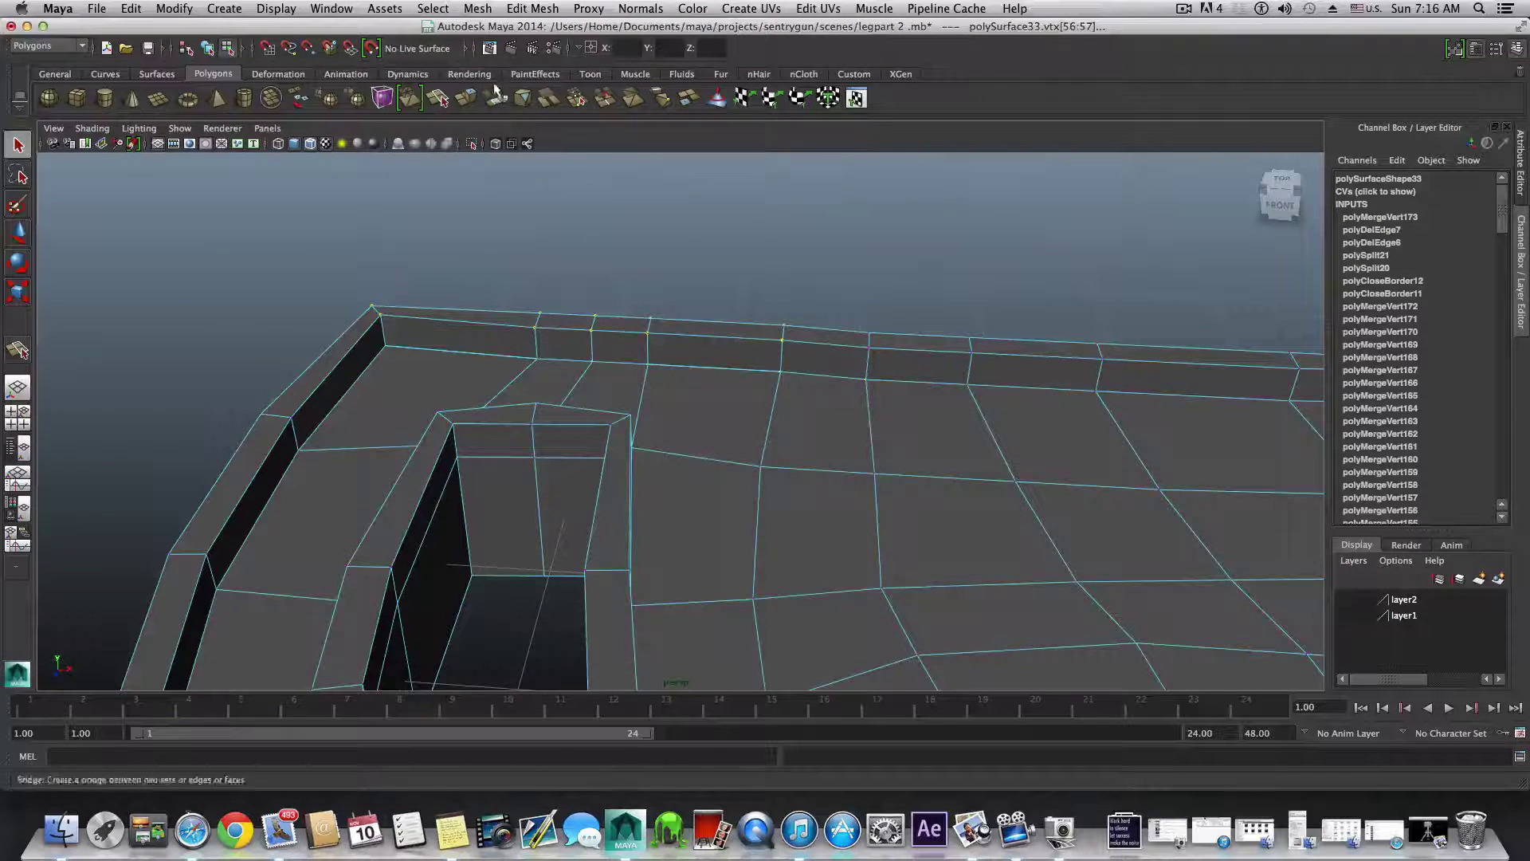
key(g)
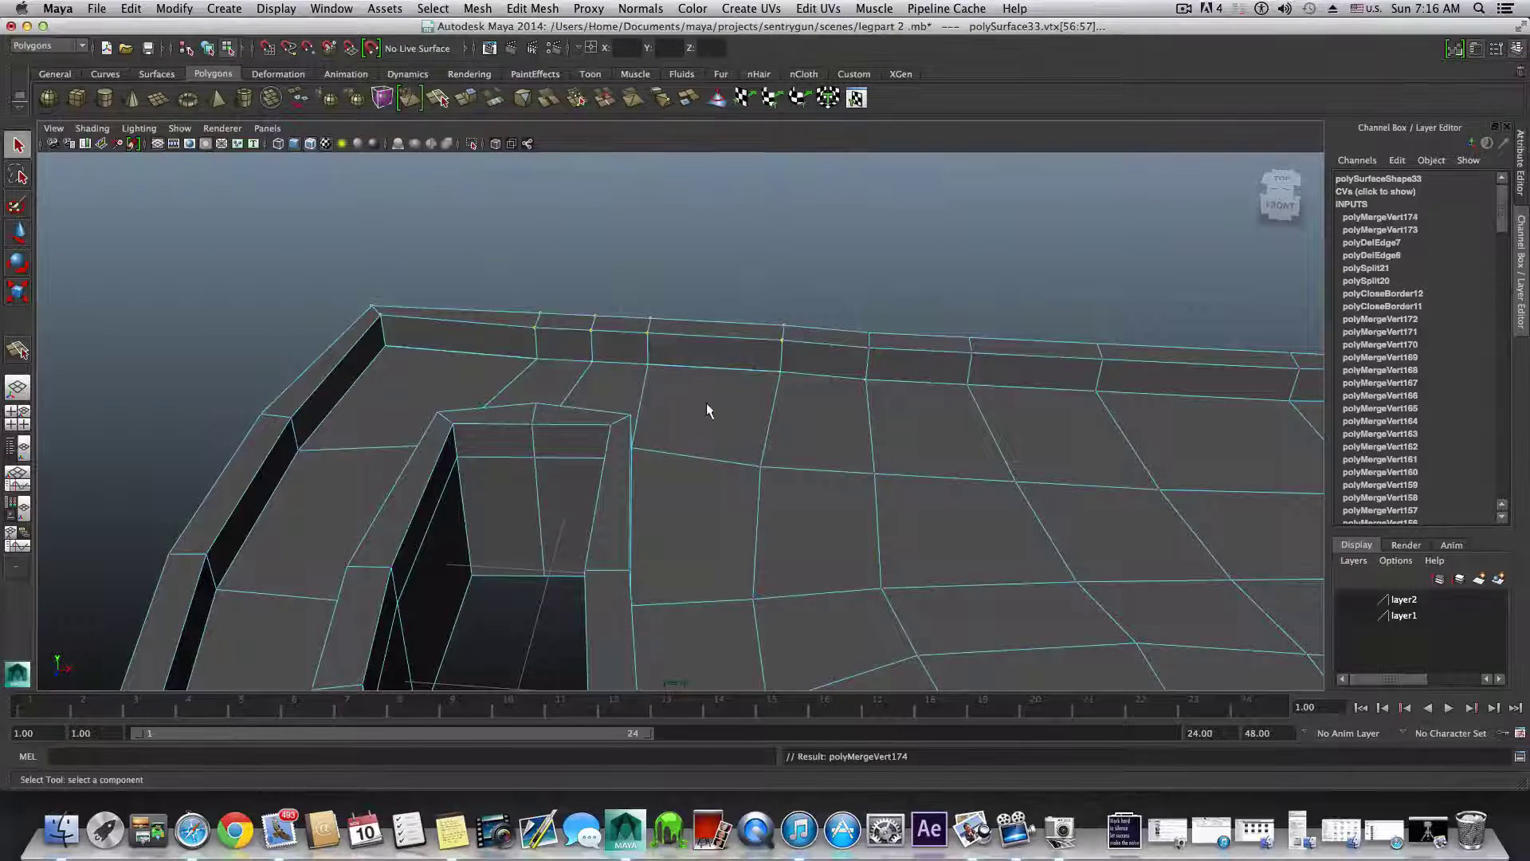
- Check the merged rim with the mesh smoothing preview, then return to the unsmoothed display and look over the part from the arm
key(3)
alt+drag(707, 403, 557, 419)
key(1)
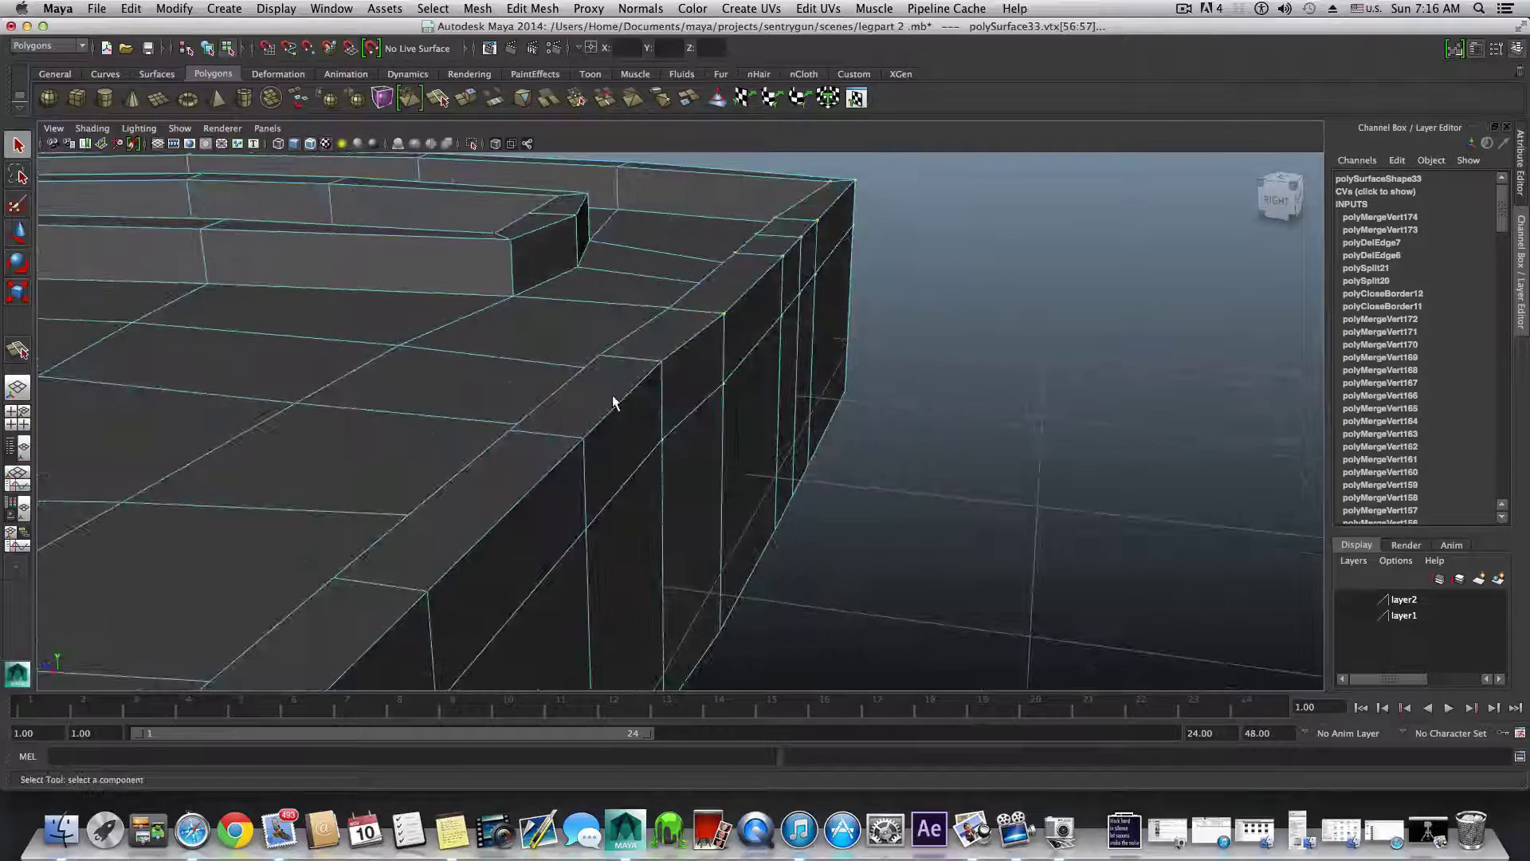
alt+right_drag(612, 395, 431, 434)
alt+drag(431, 434, 622, 423)
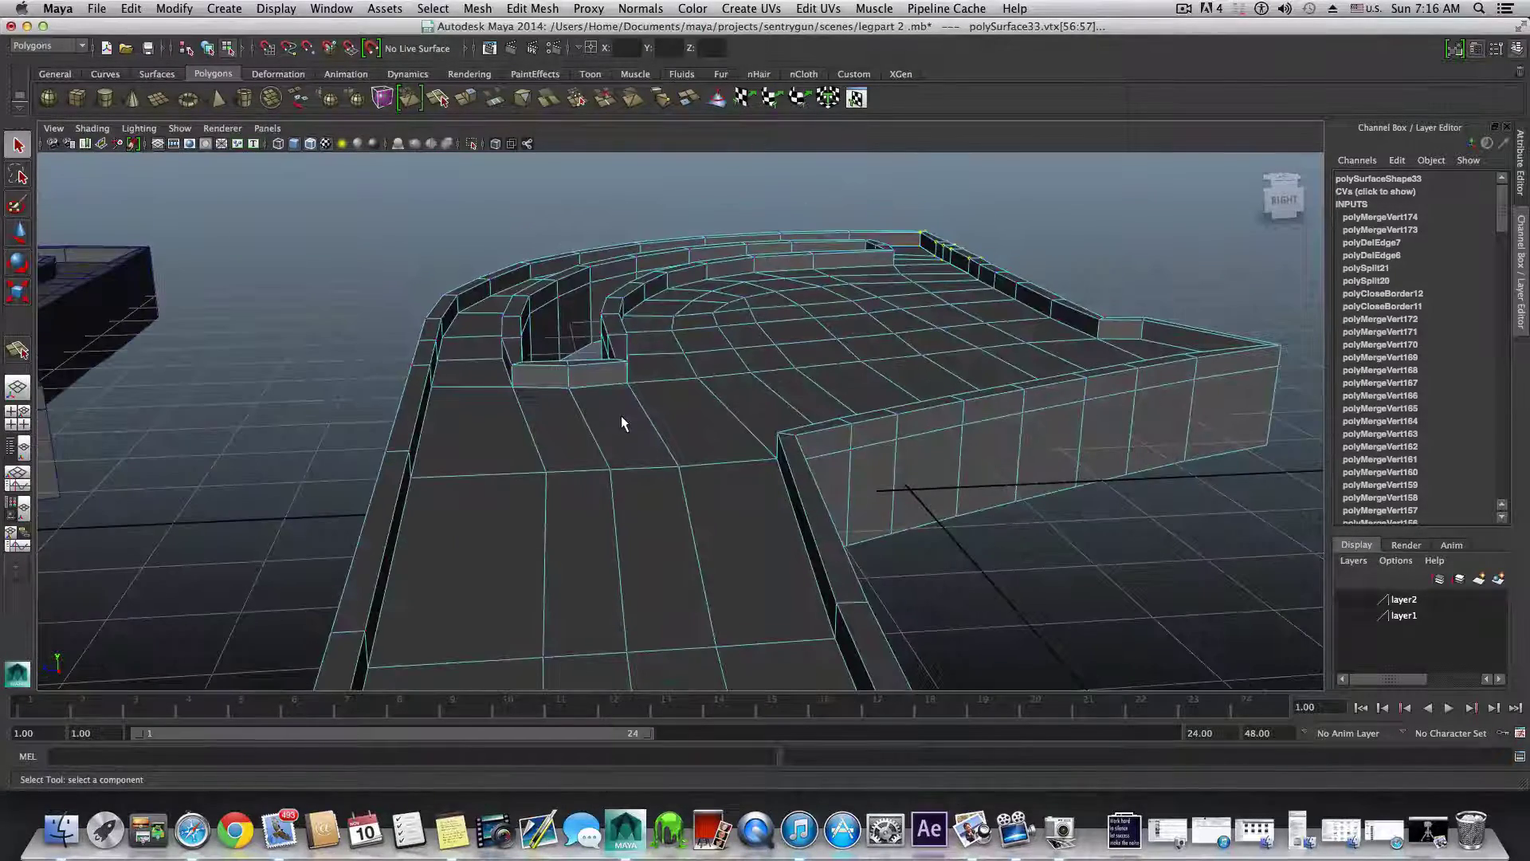
- Insert supporting edge loops along the edges of the slot's raised rim with the Insert Edge Loop Tool
key(F8)
shift+right_click(629, 415)
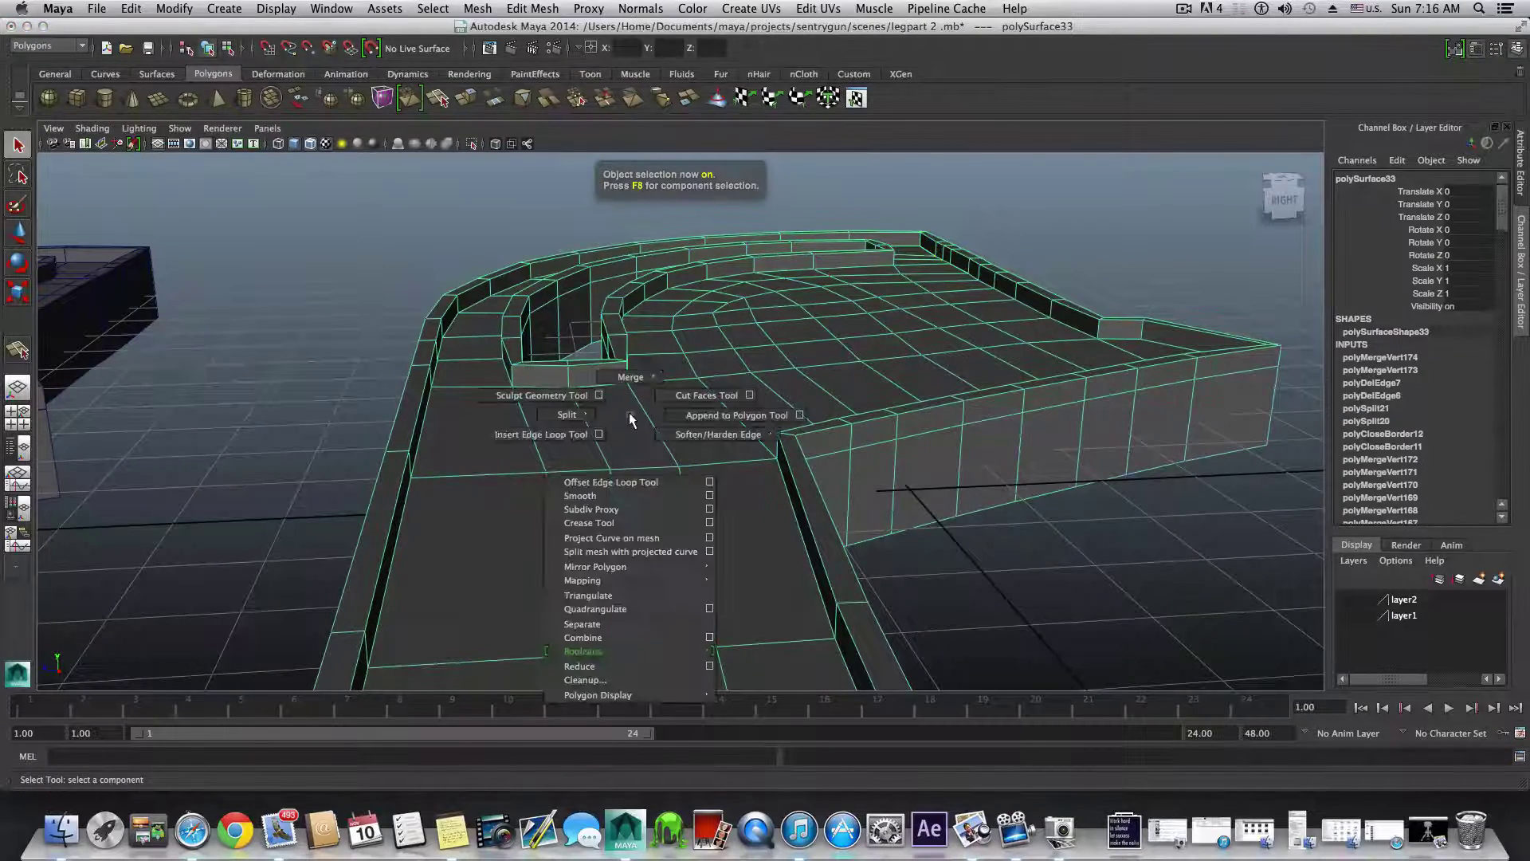
click(542, 434)
alt+right_drag(522, 392, 638, 475)
drag(595, 435, 594, 492)
alt+drag(640, 552, 608, 438)
mouse_move(414, 467)
mouse_down()
mouse_move(419, 496)
mouse_move(407, 471)
mouse_move(426, 460)
mouse_up()
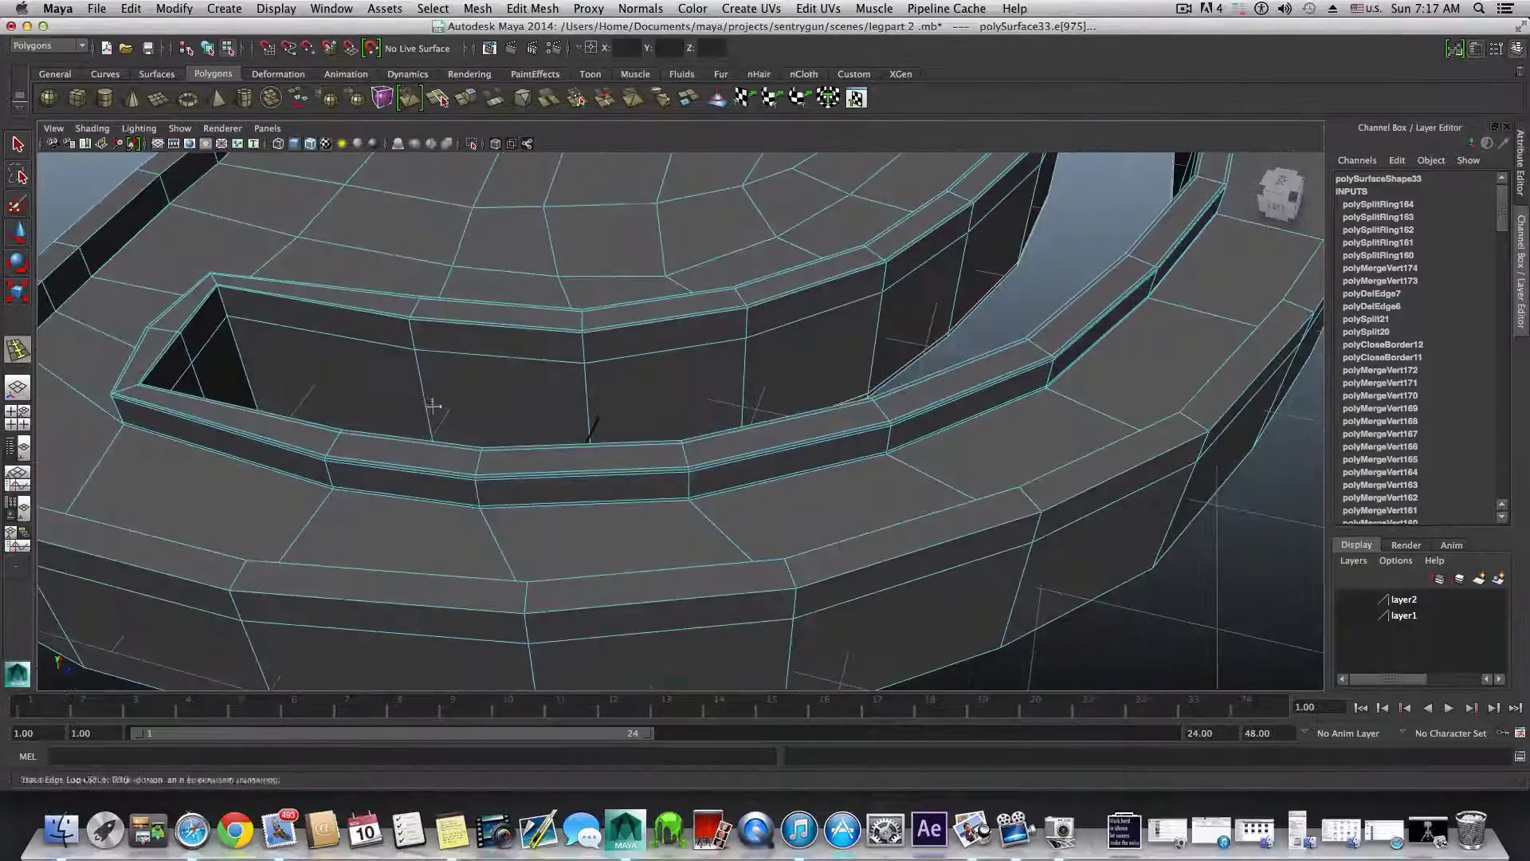
alt+drag(432, 406, 498, 383)
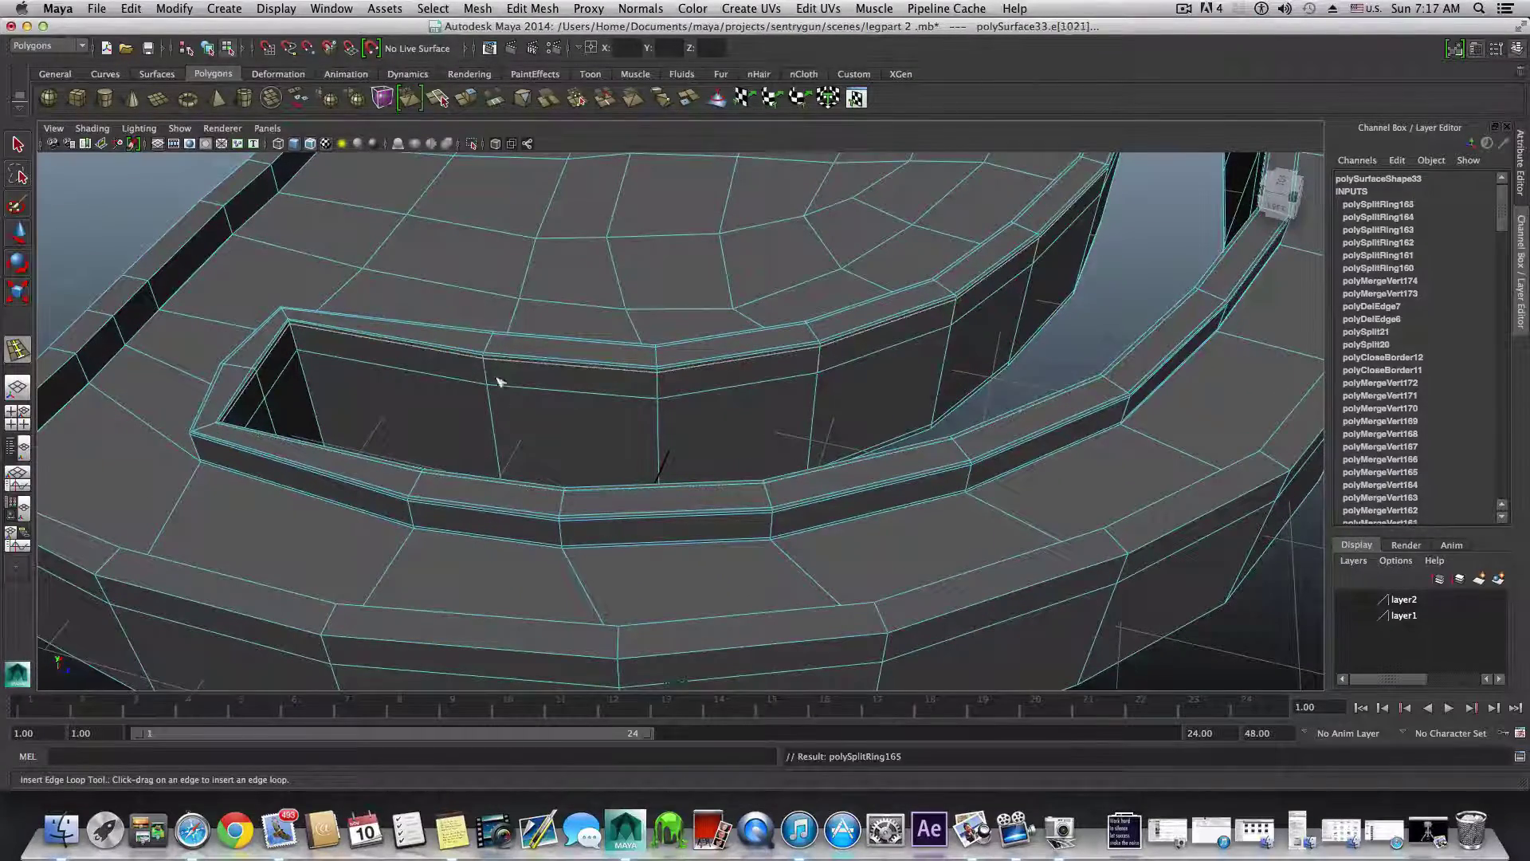
- Preview the slot's rim with mesh smoothing and inspect it from above
key(3)
alt+drag(971, 500, 714, 492)
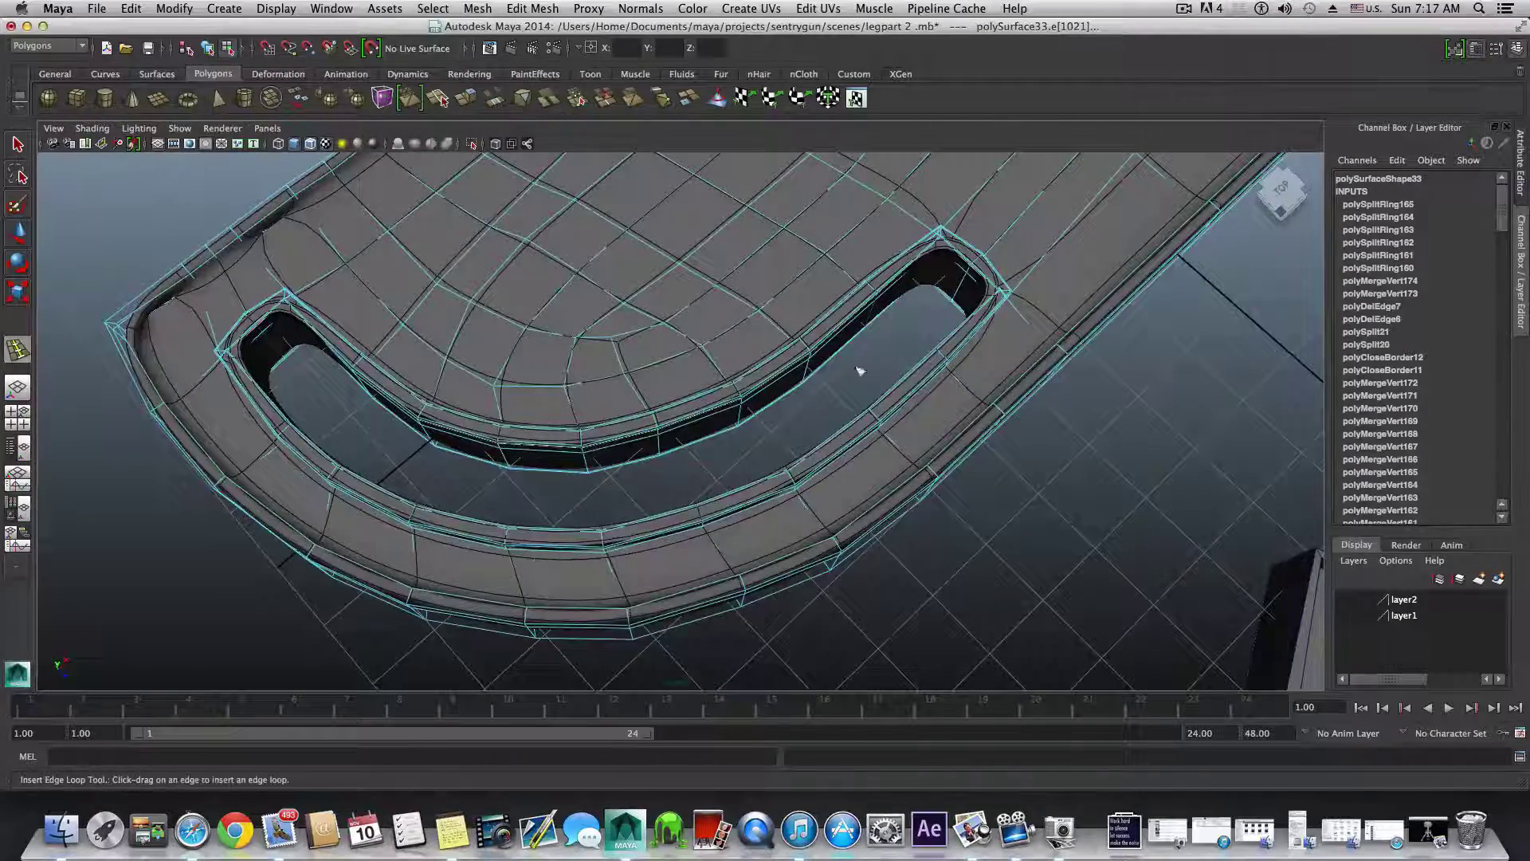
alt+drag(377, 474, 191, 542)
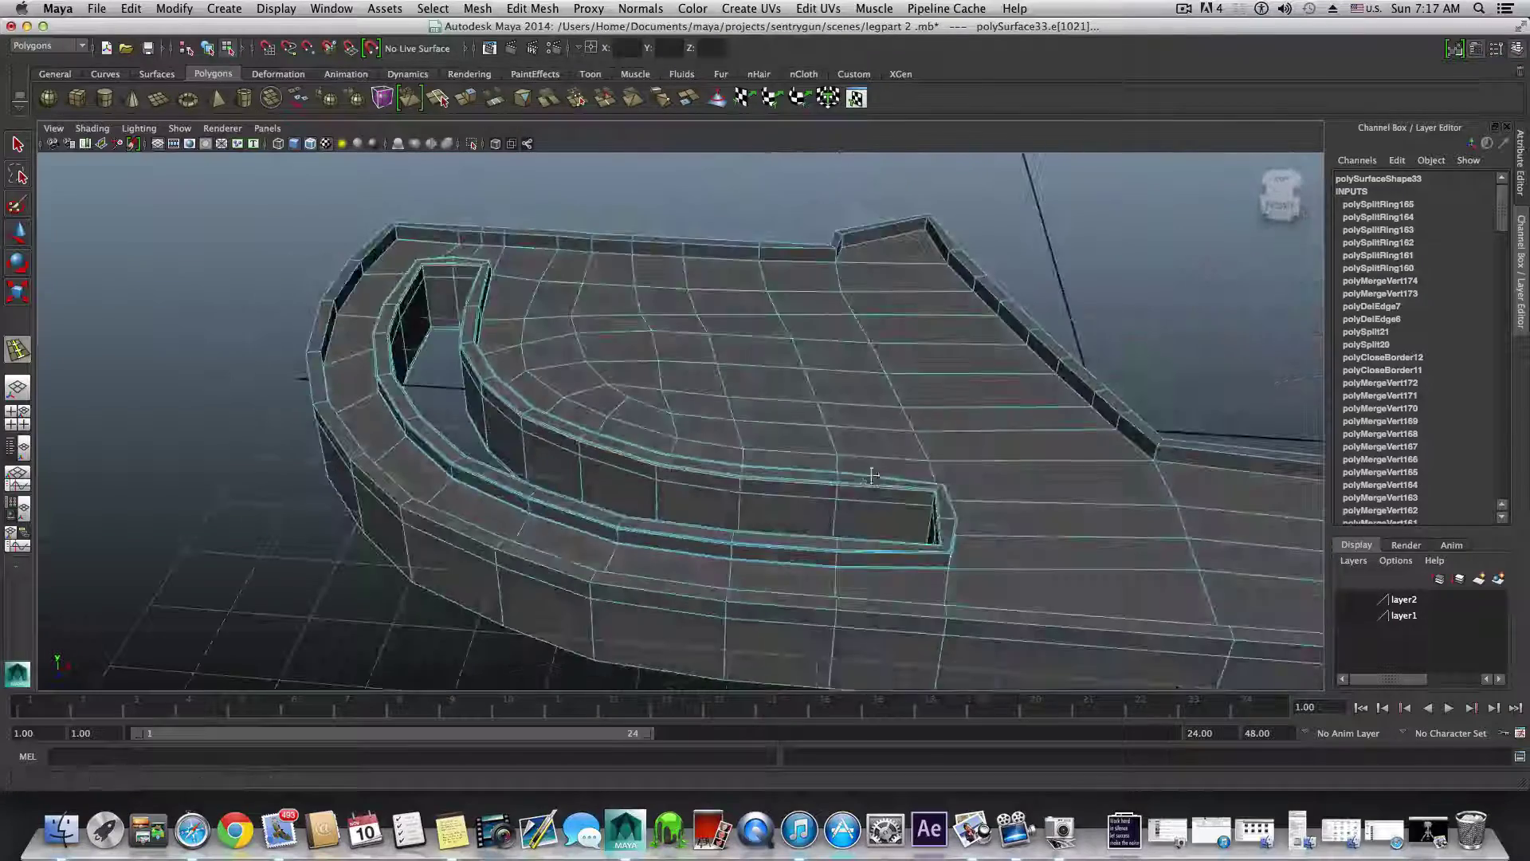
- Insert supporting edge loops along the outer wall's raised rim and close to the wall's bottom edge, working from the arm's end
alt+middle_drag(875, 474, 608, 443)
alt+drag(762, 453, 571, 536)
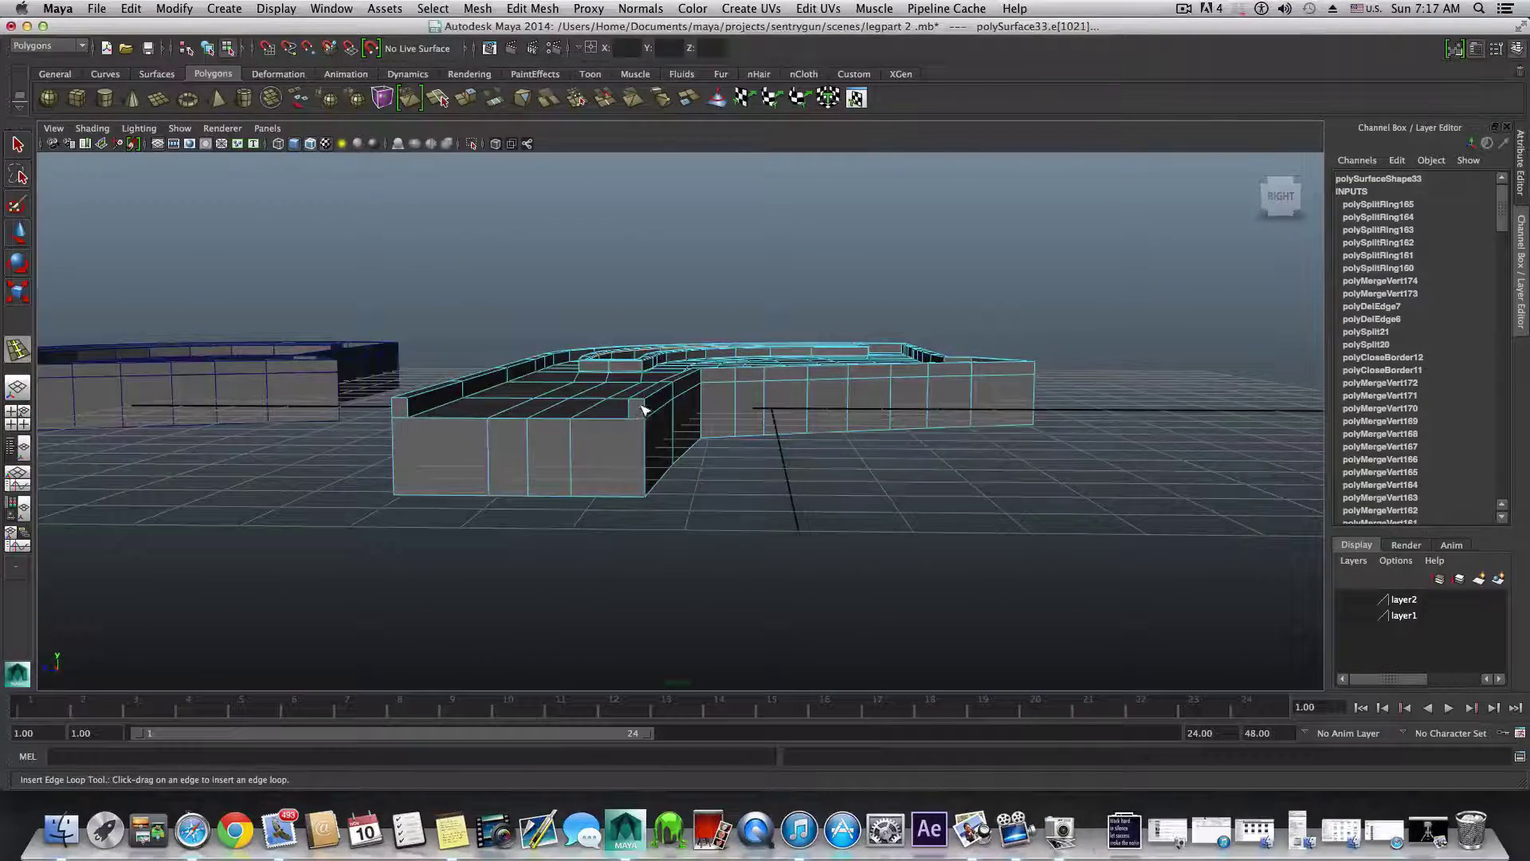
drag(644, 410, 639, 405)
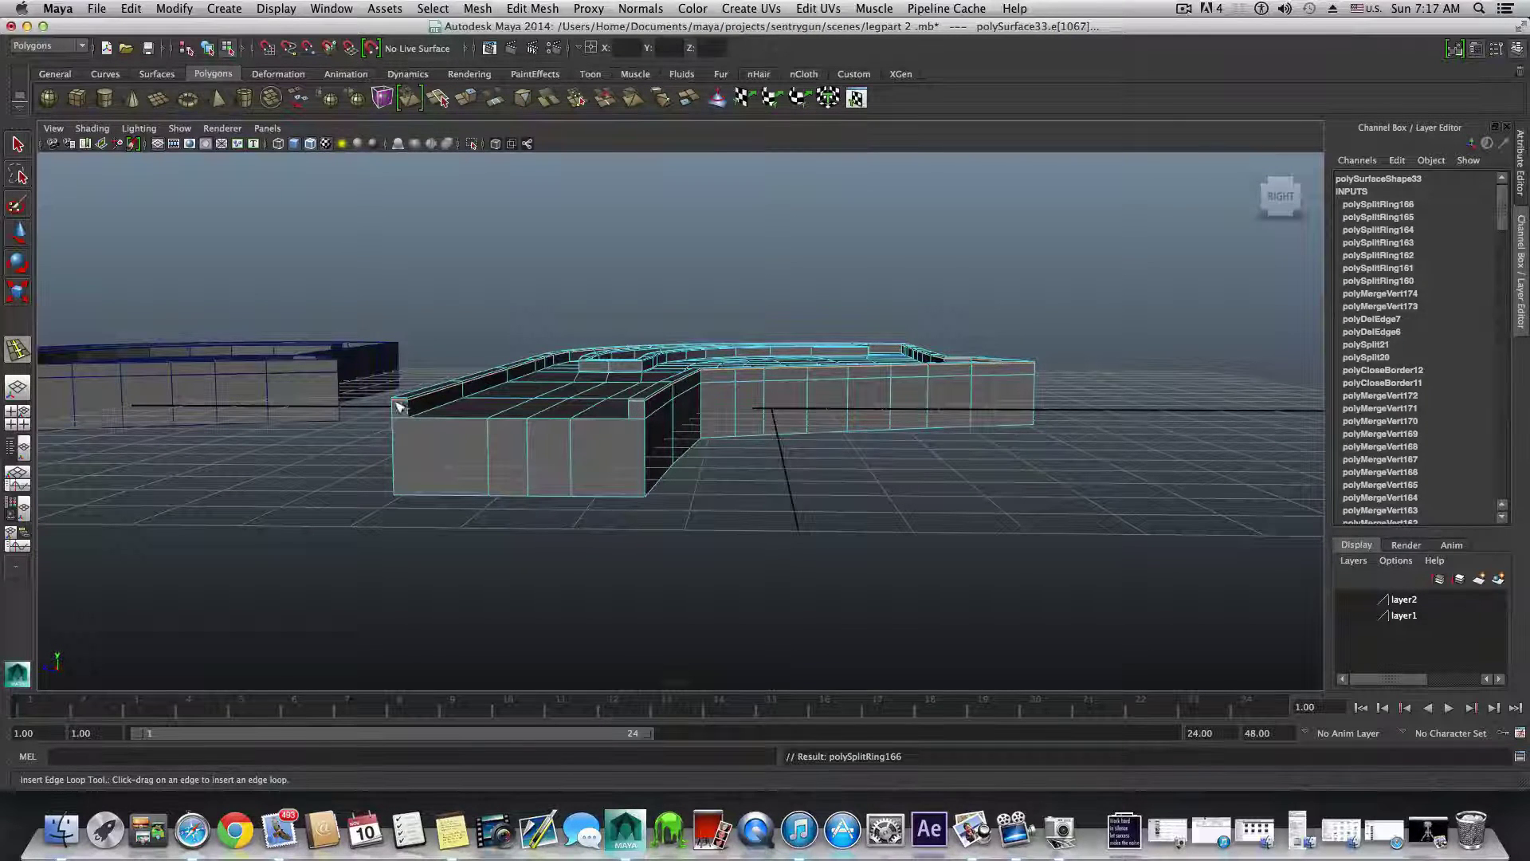
alt+drag(449, 425, 528, 453)
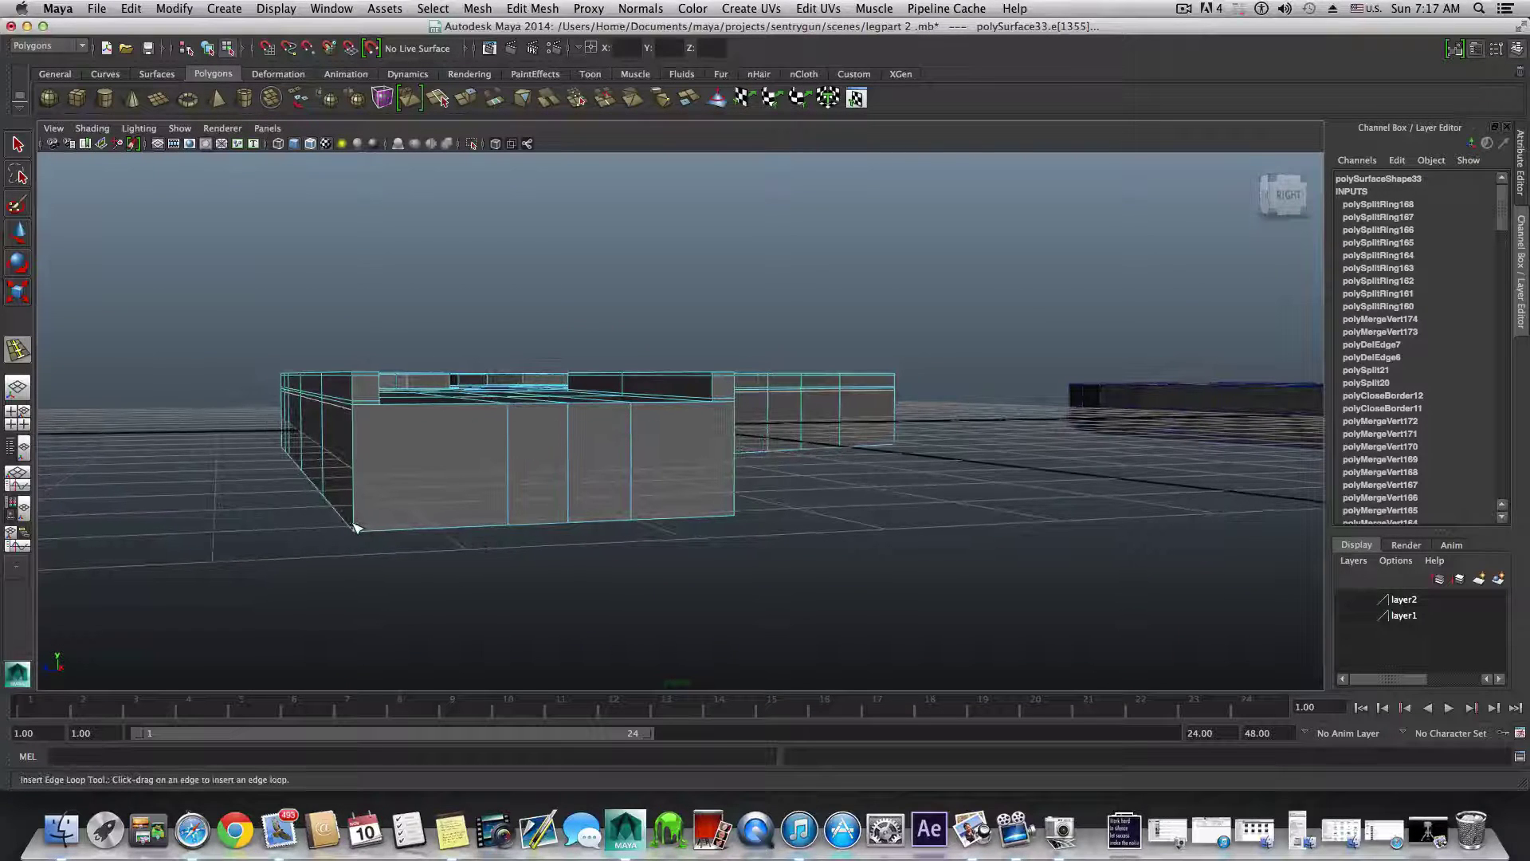
drag(354, 526, 356, 530)
alt+drag(475, 488, 487, 521)
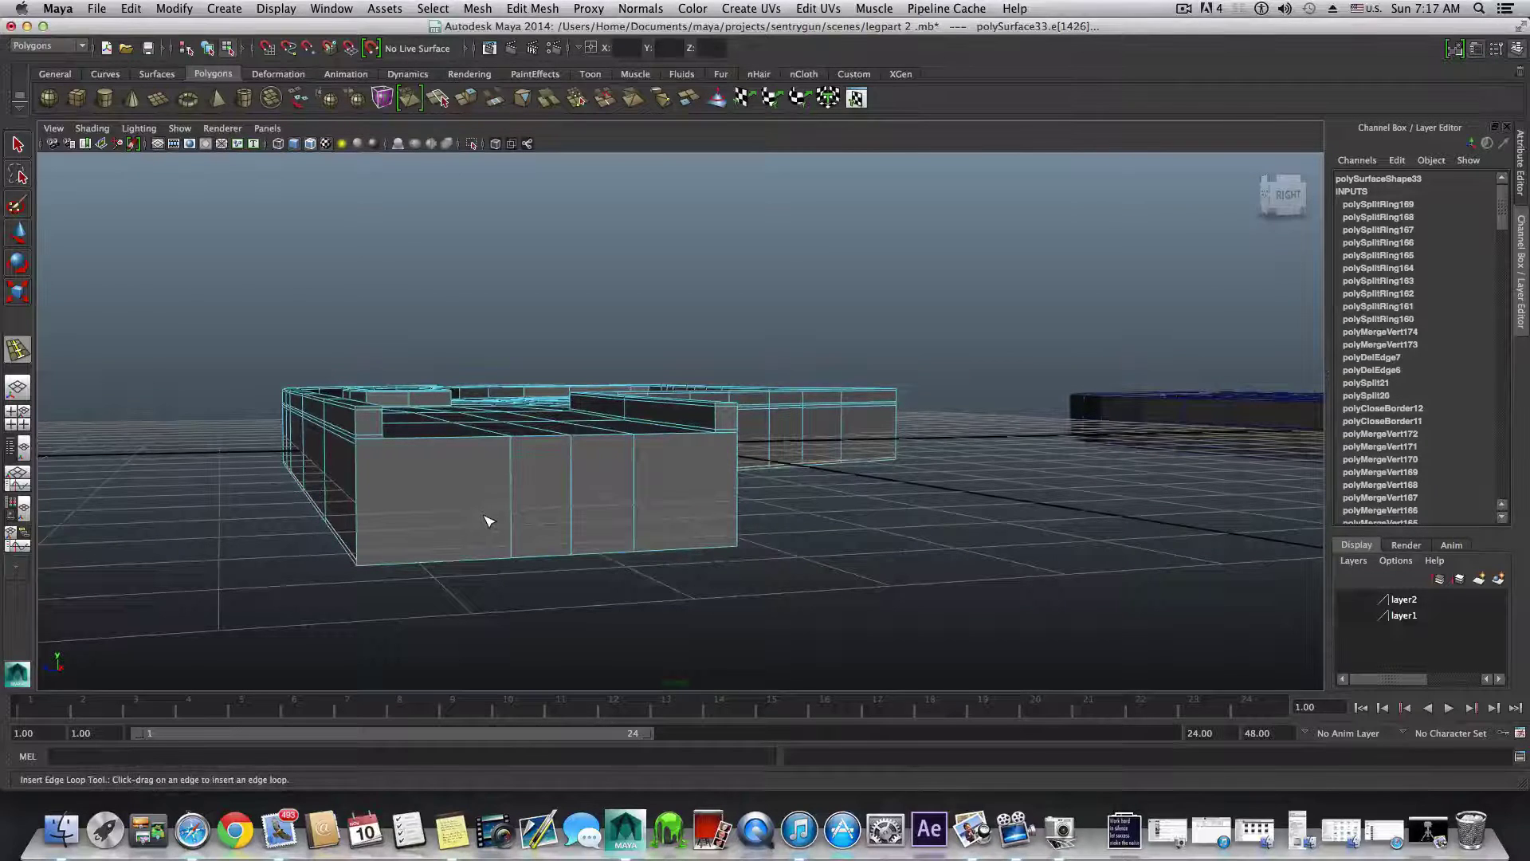
- Cut edges across the arm's end face close to its top and bottom edges with the Interactive Split Tool, connecting the side walls' loops
click(532, 8)
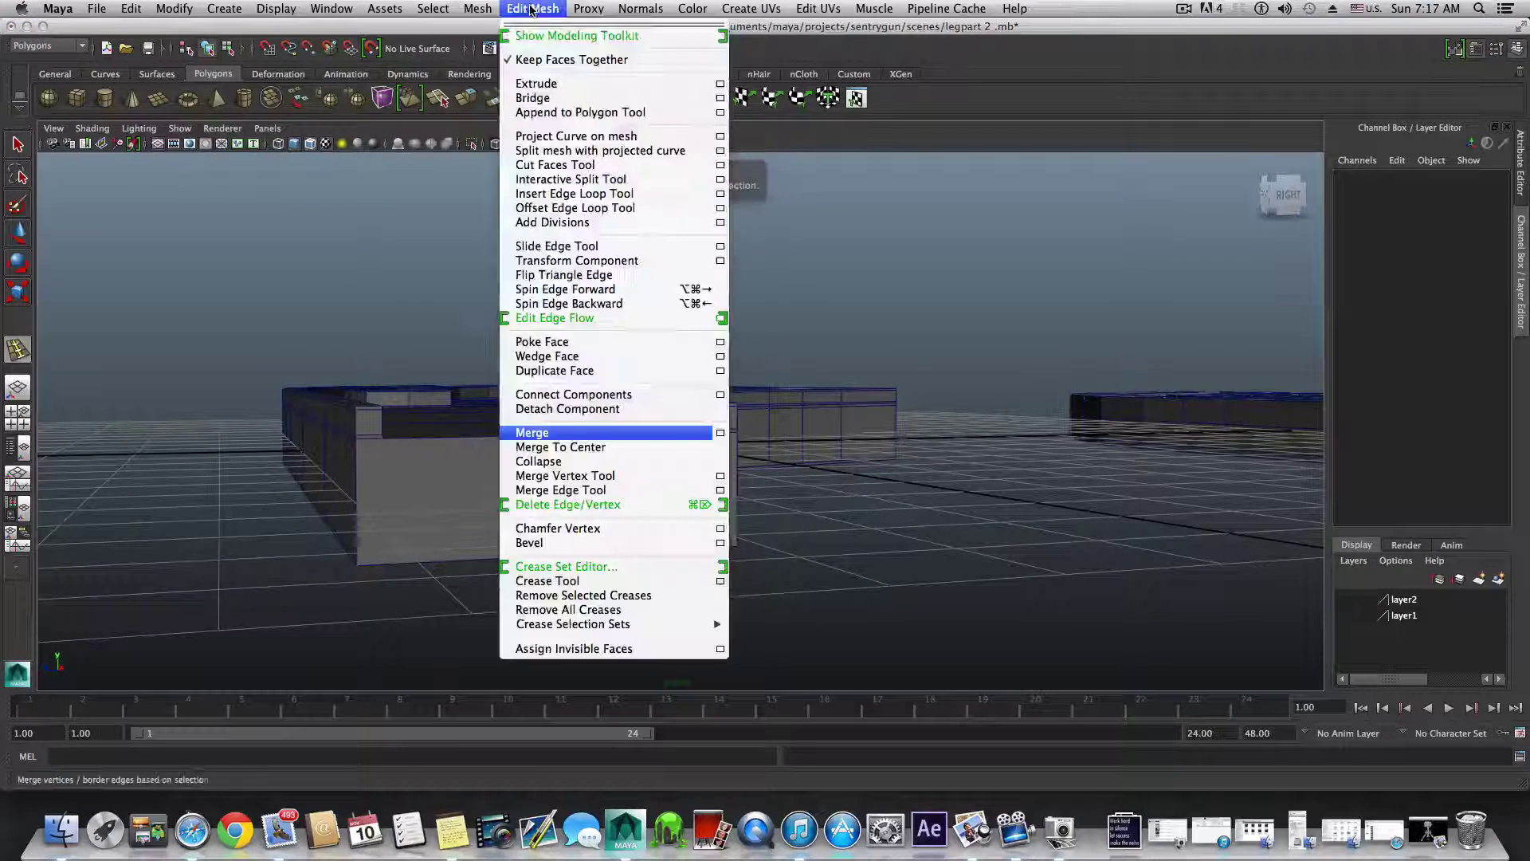
click(571, 178)
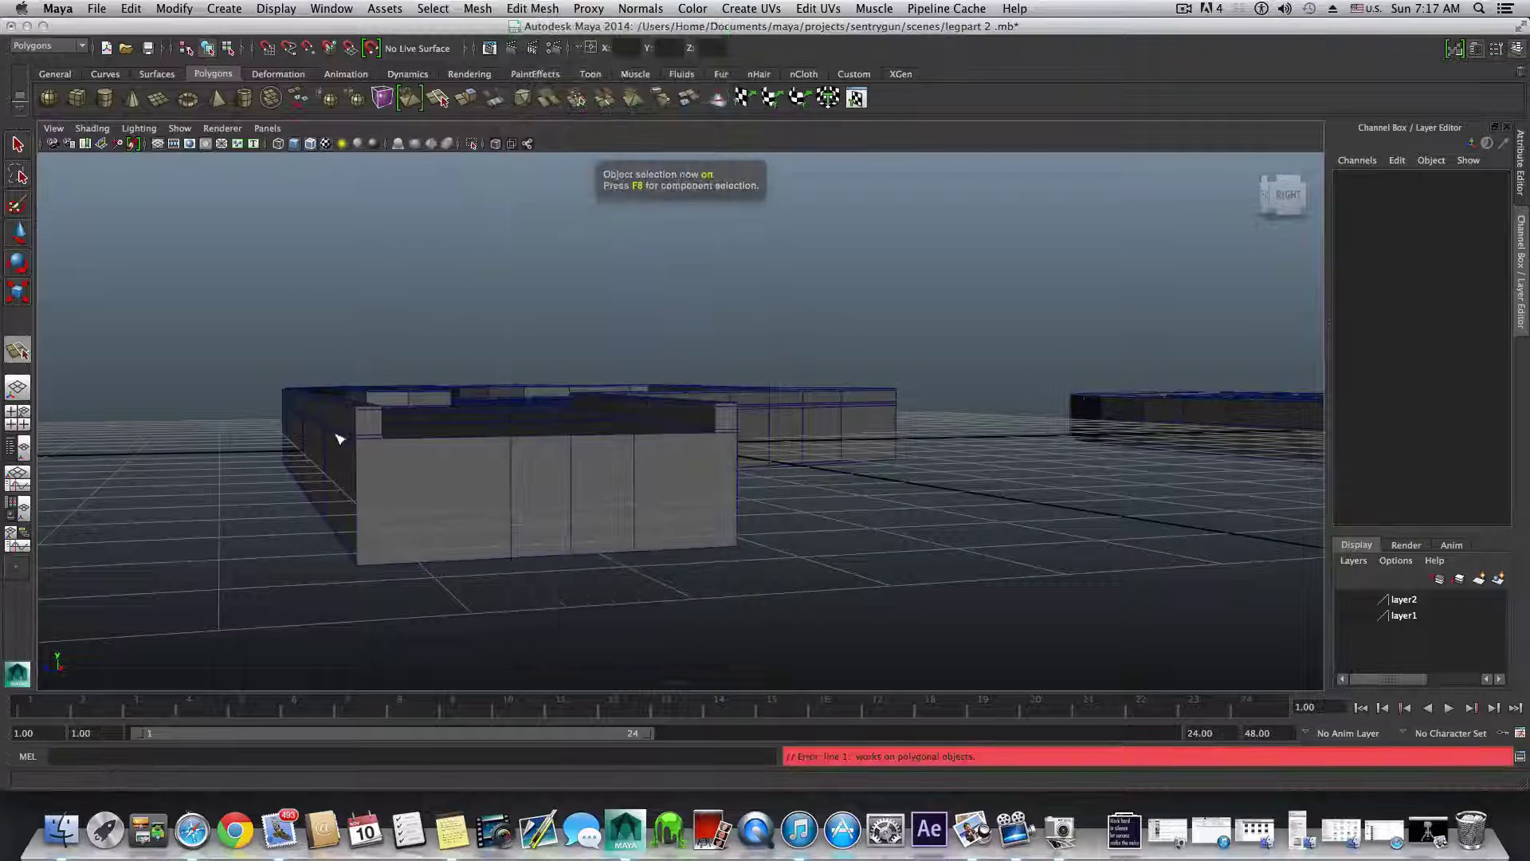
click(358, 451)
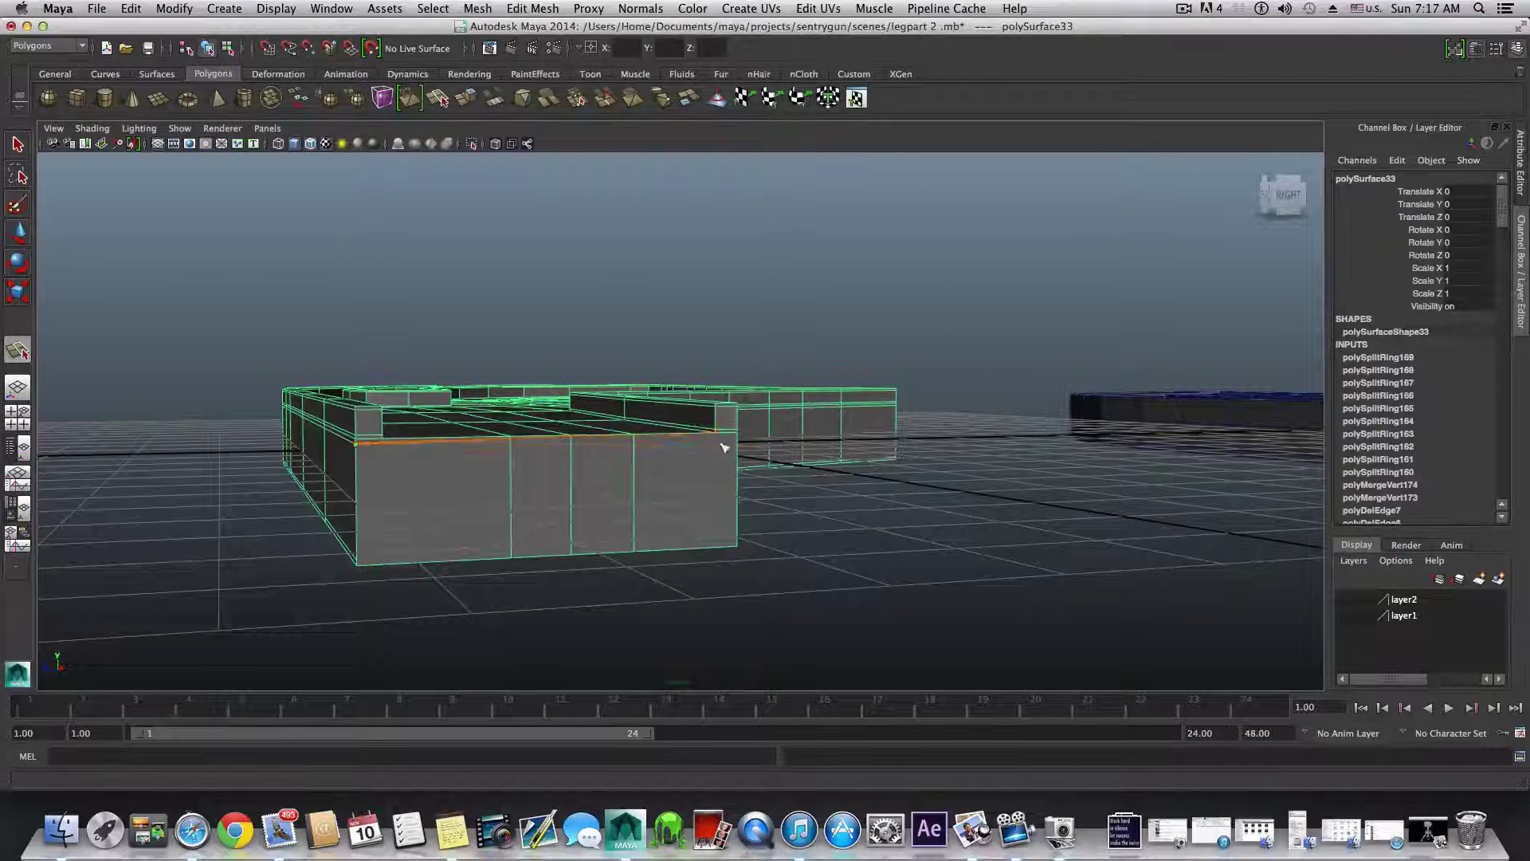
alt+drag(746, 446, 635, 447)
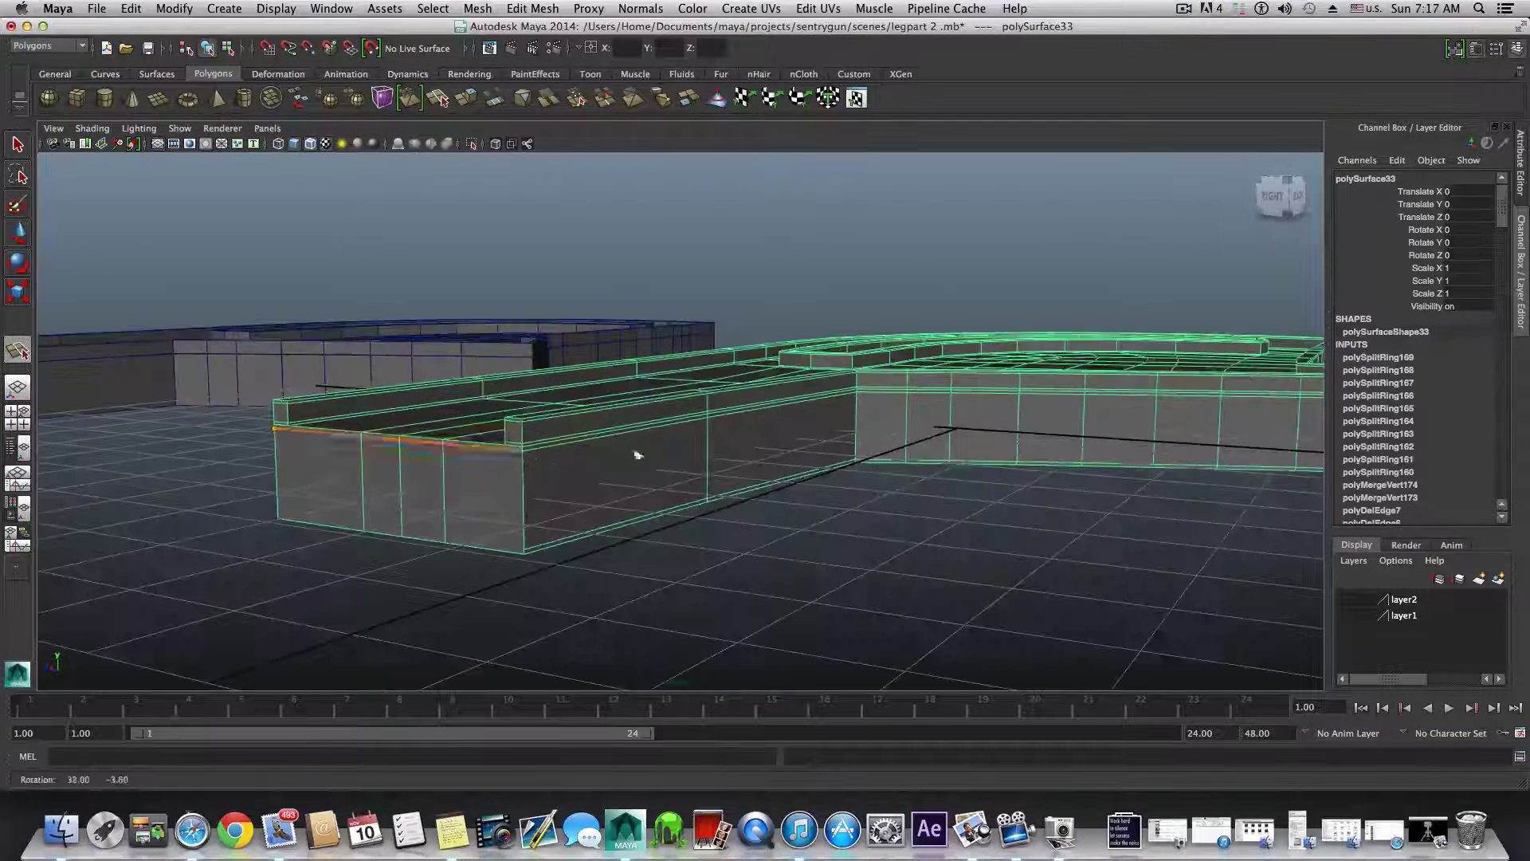
click(525, 457)
key(Return)
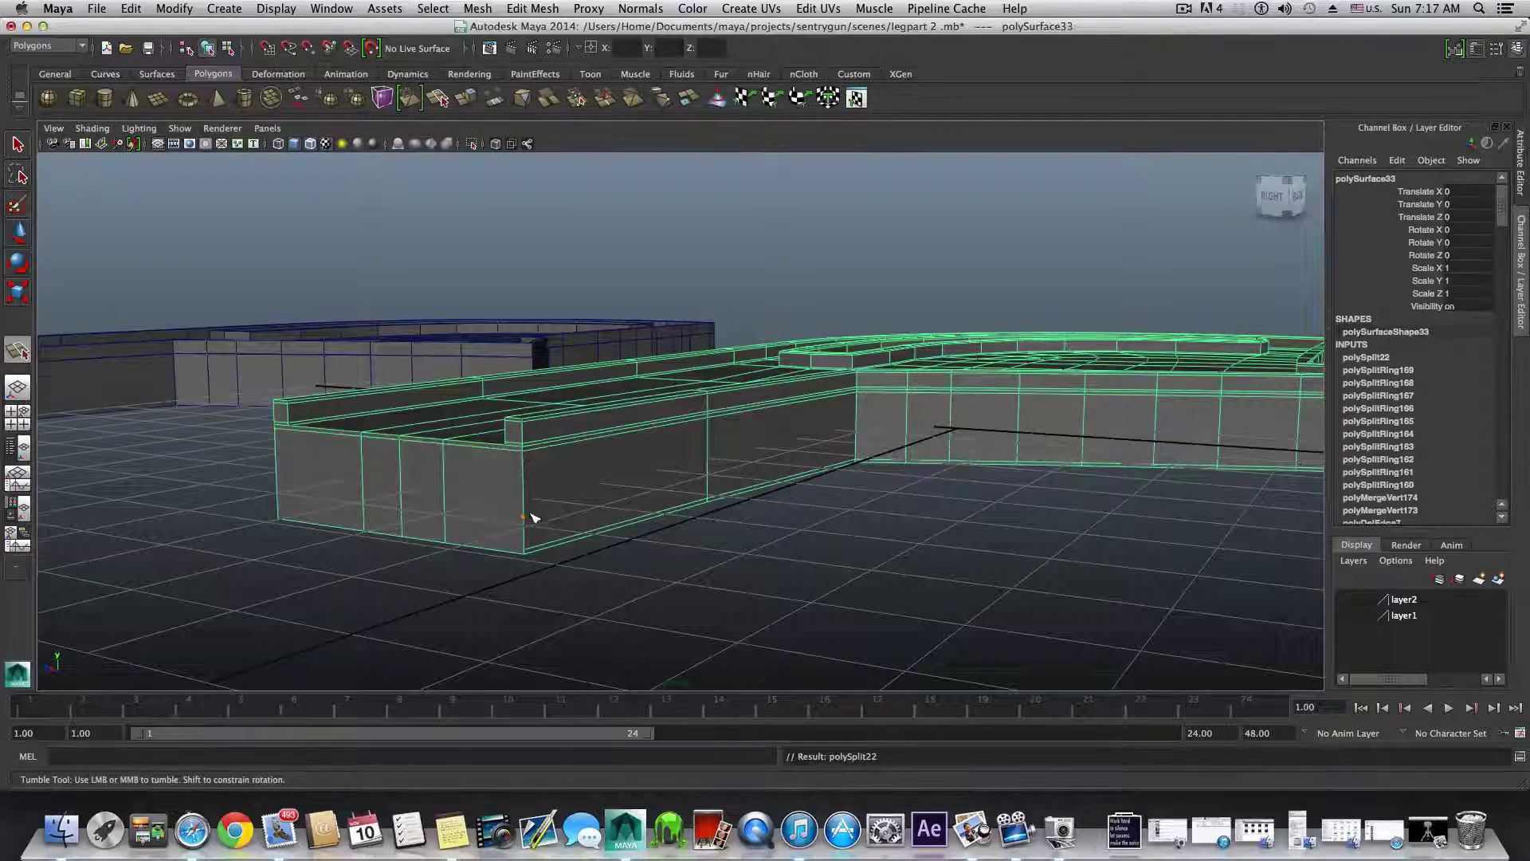
alt+drag(532, 518, 553, 530)
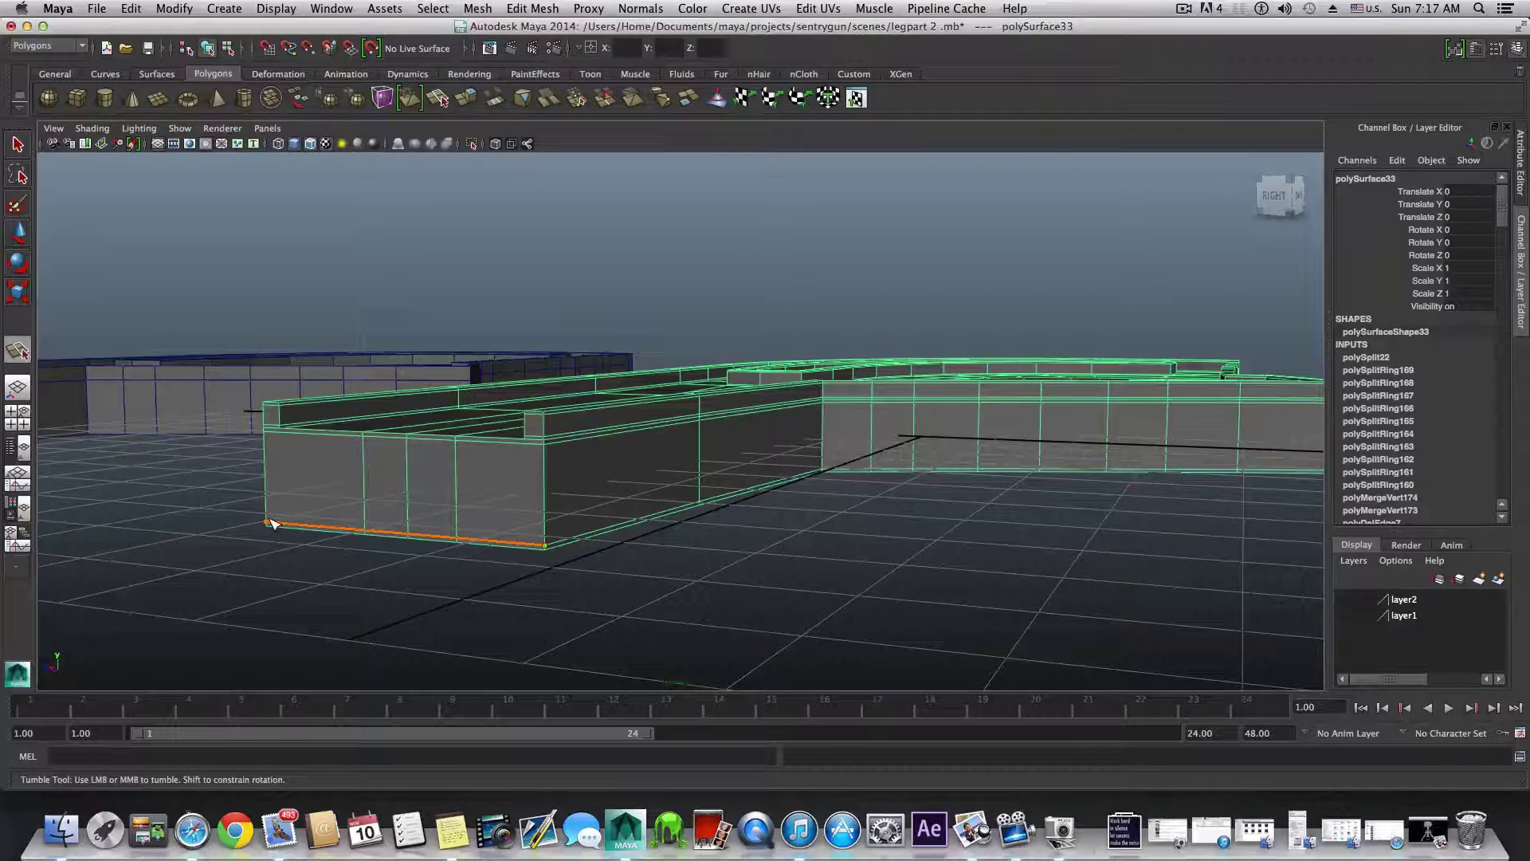
key(Return)
alt+drag(351, 529, 431, 505)
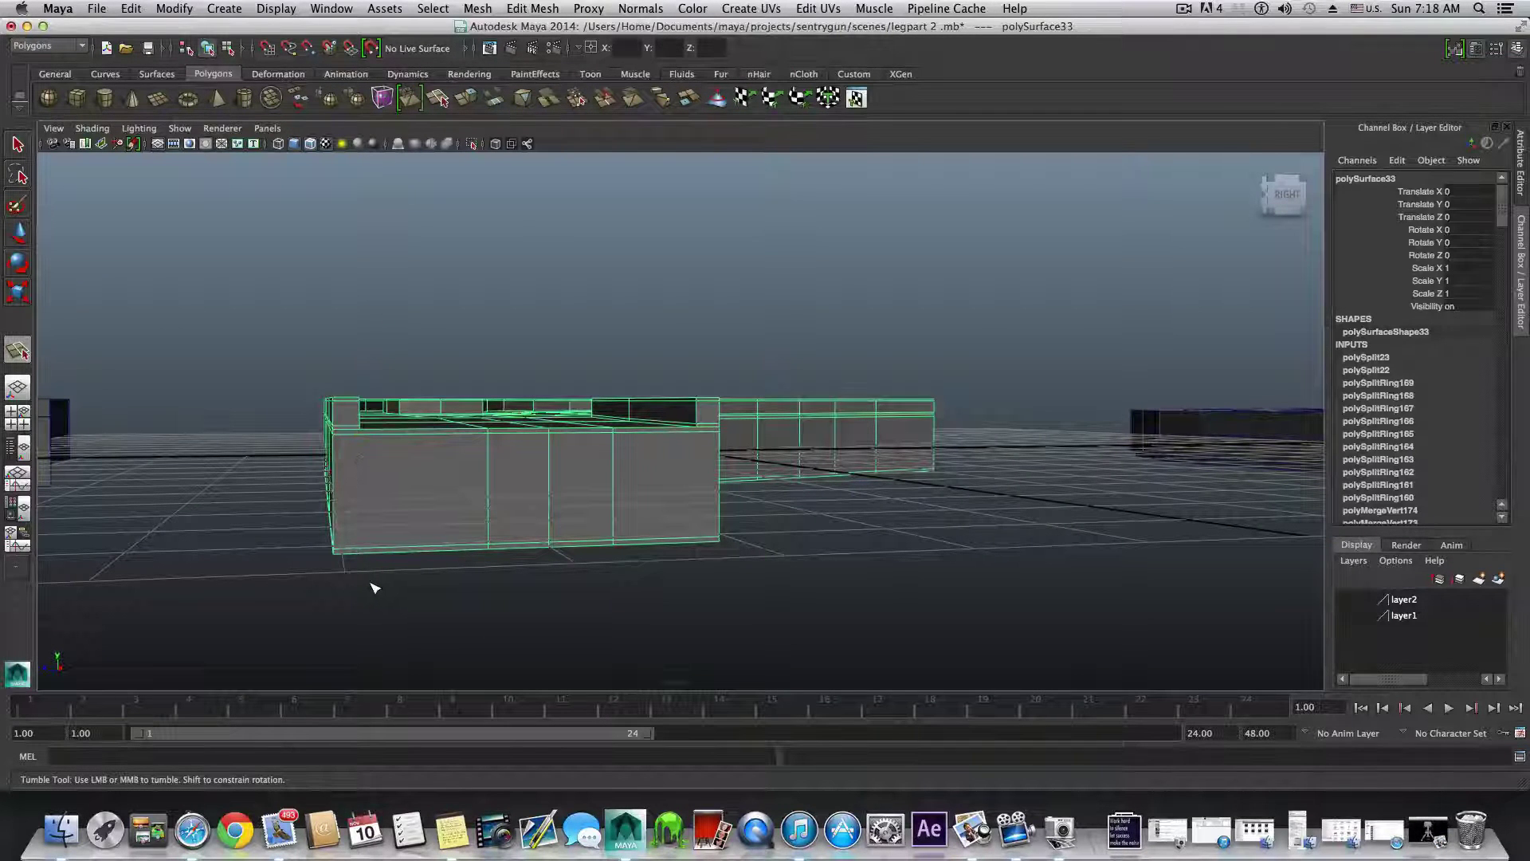
- Insert an edge loop across the arm close to its end with the Insert Edge Loop Tool
alt+drag(374, 587, 371, 587)
alt+drag(398, 597, 409, 433)
alt+right_drag(410, 433, 560, 556)
alt+drag(561, 555, 450, 372)
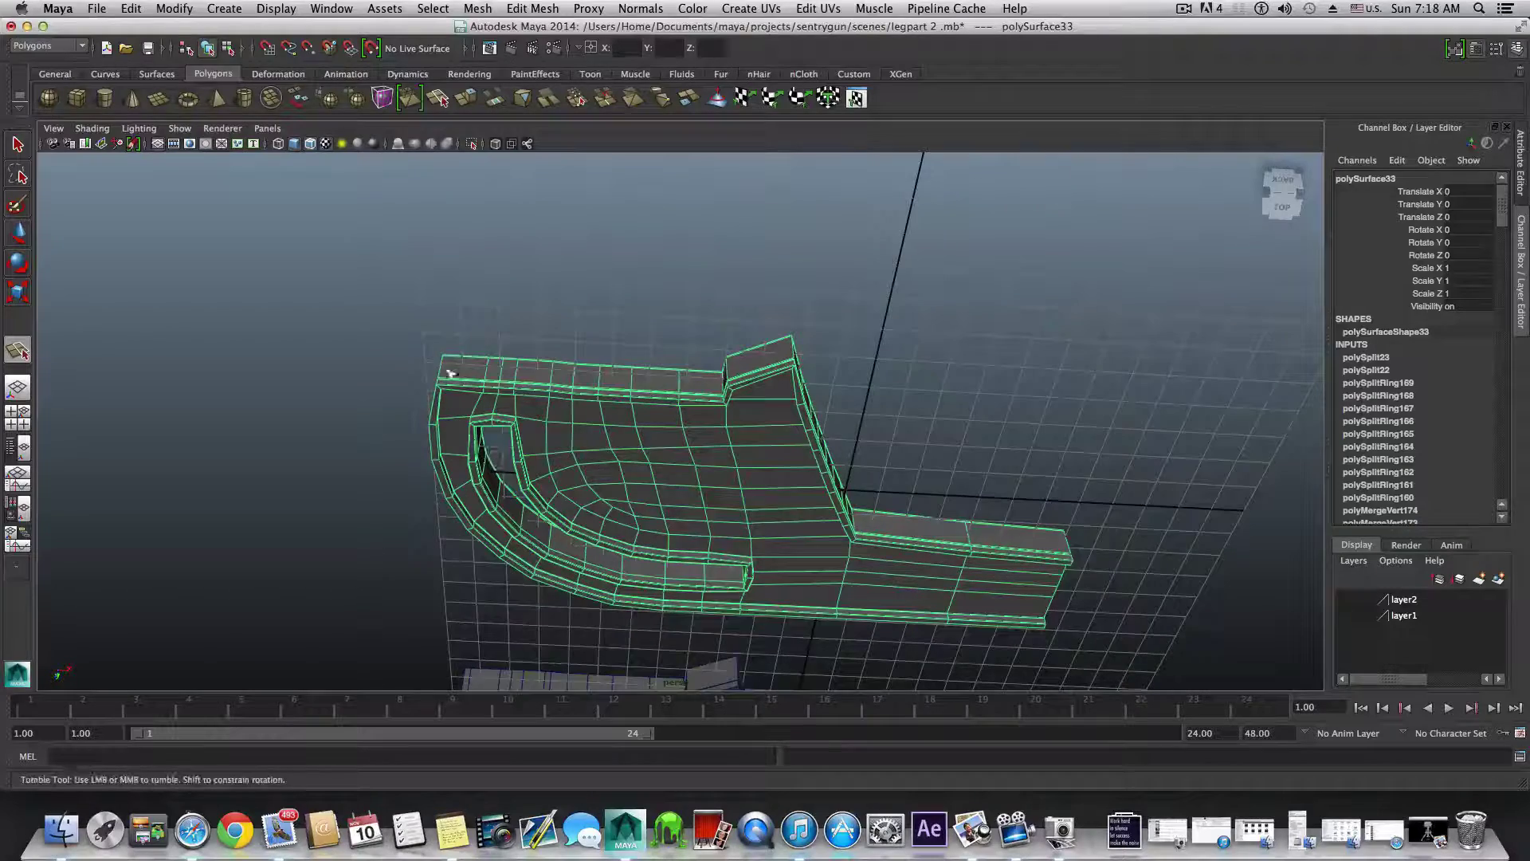
alt+middle_drag(484, 498, 482, 556)
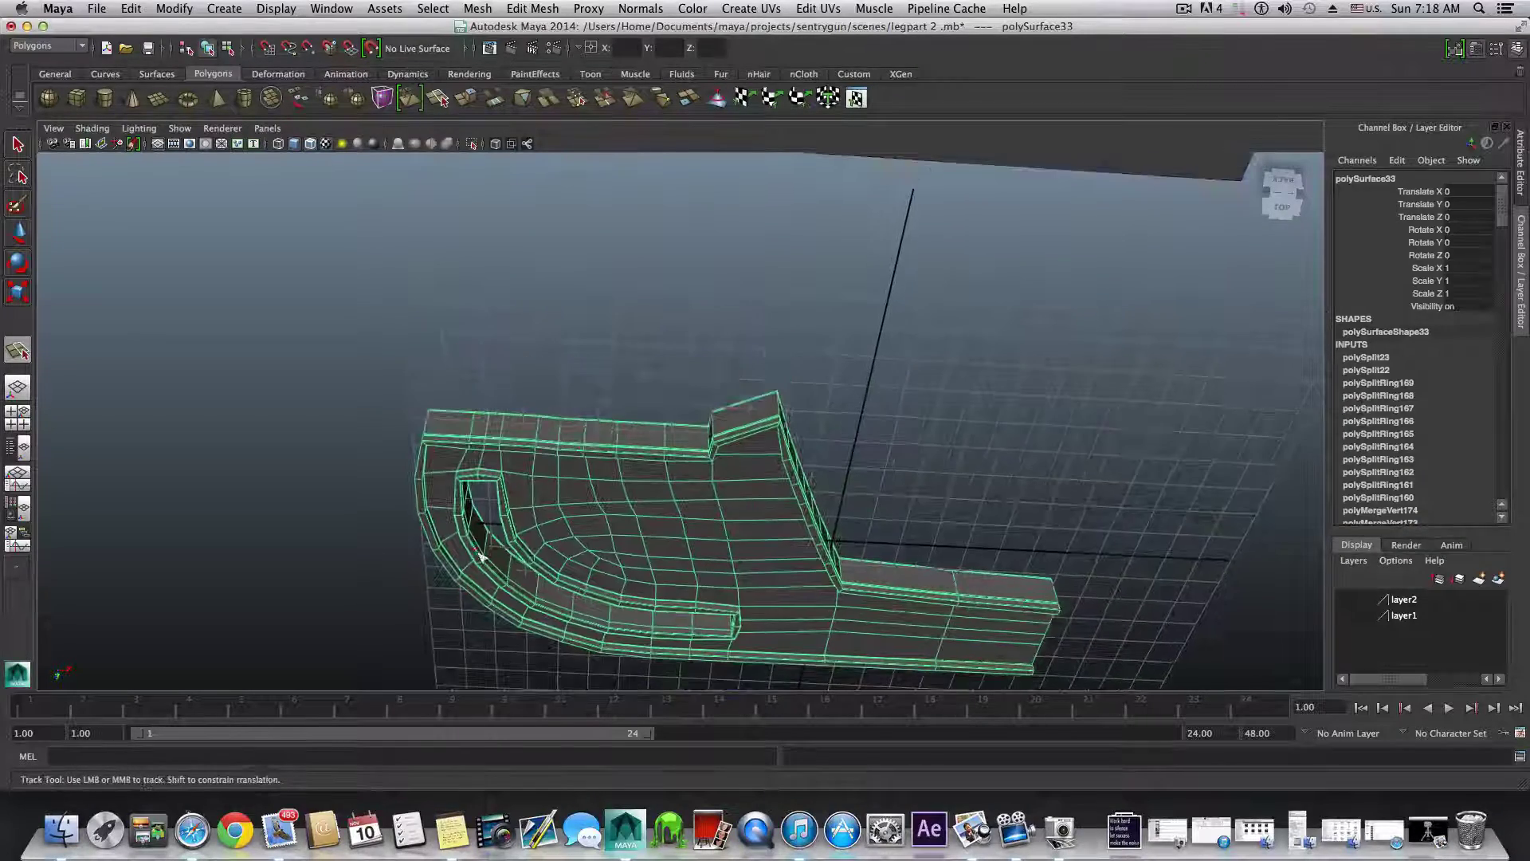
alt+drag(621, 500, 536, 504)
alt+drag(628, 353, 447, 644)
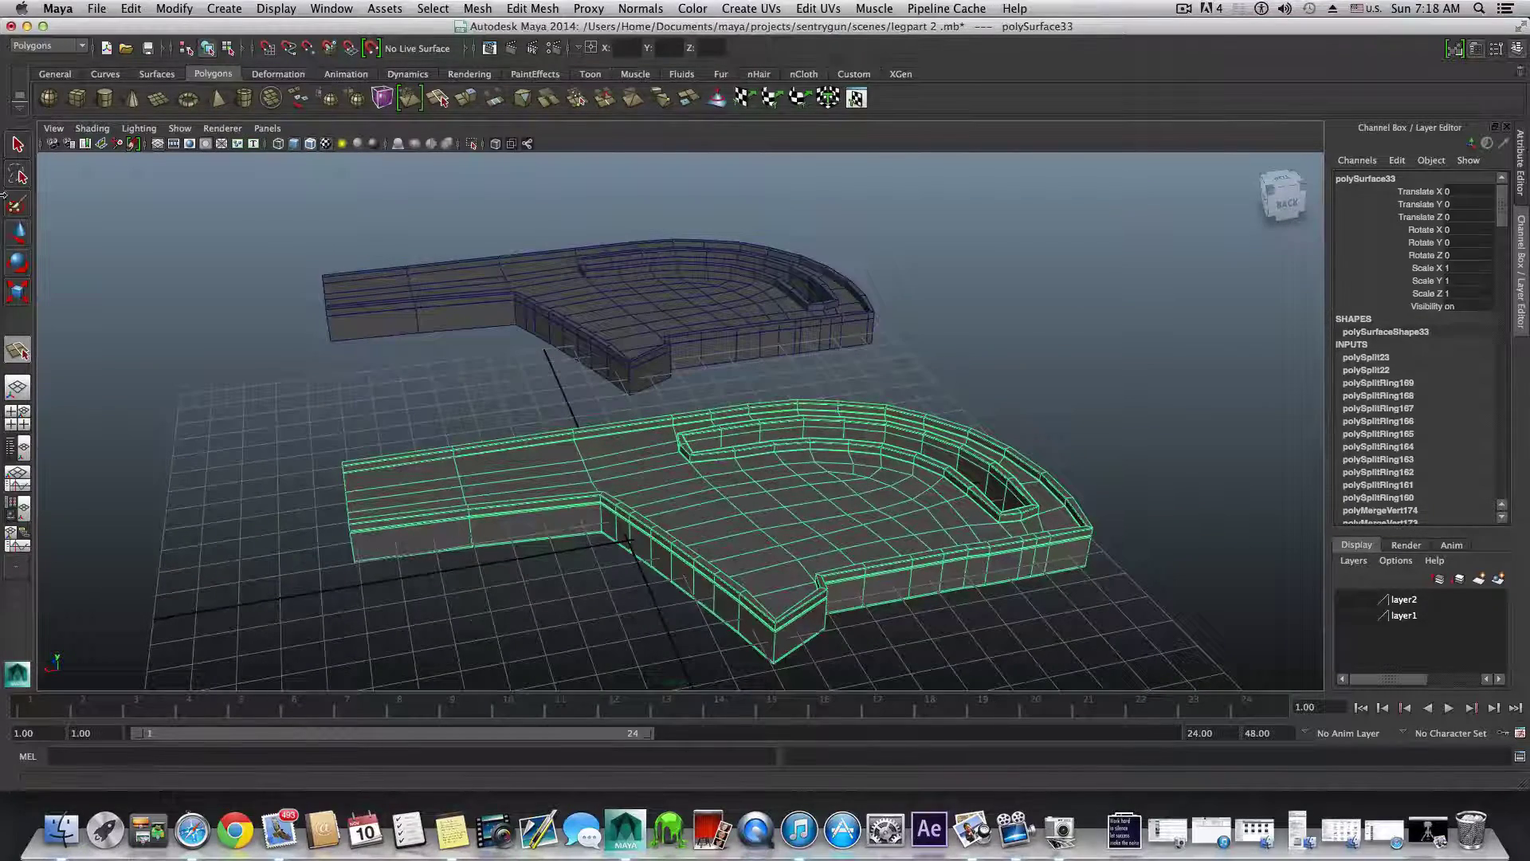
key(F8)
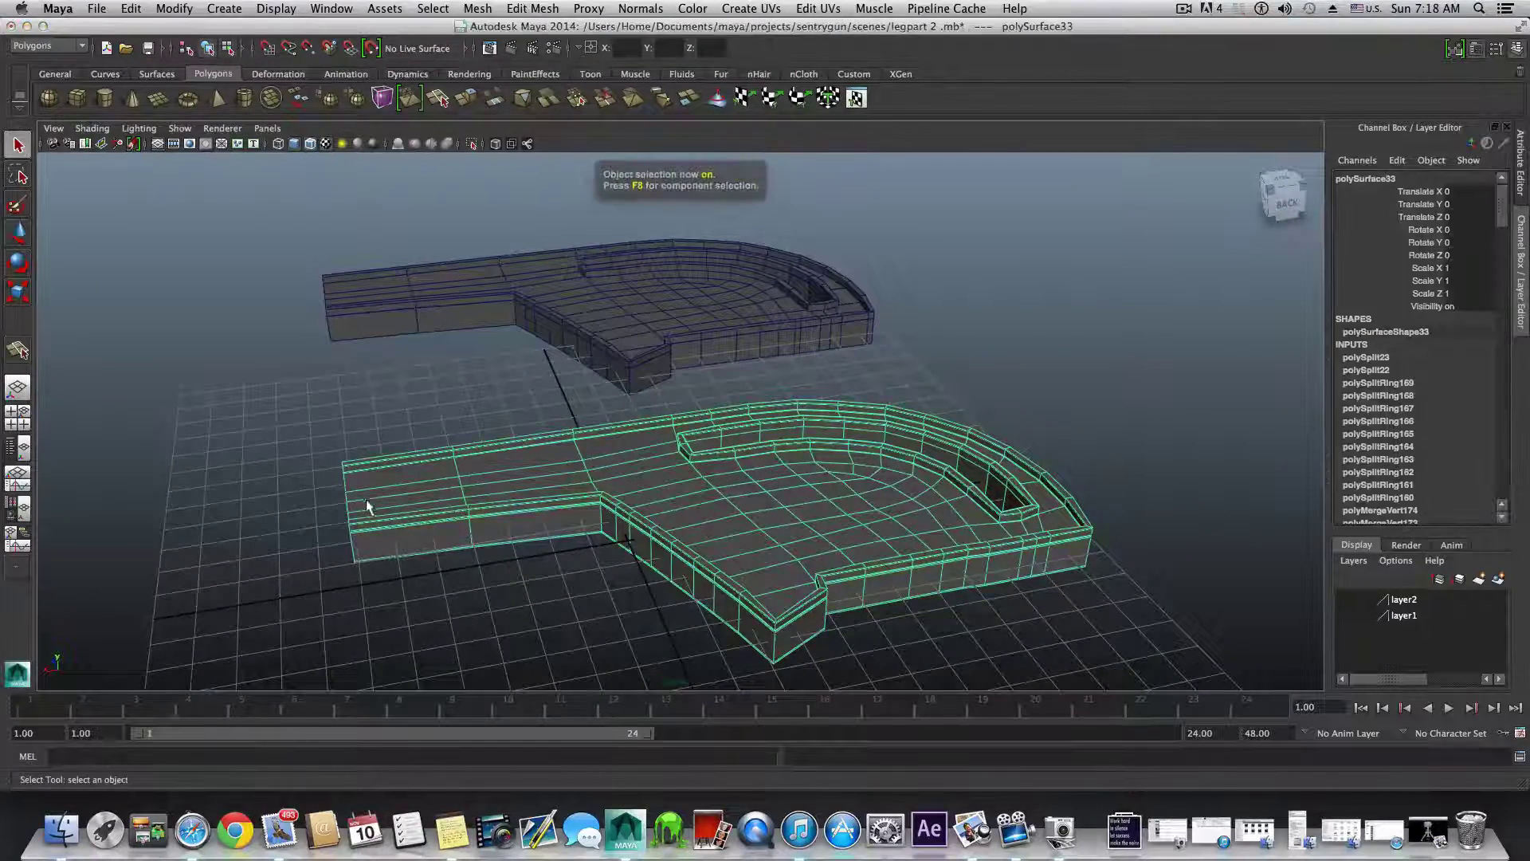
shift+right_drag(404, 515, 342, 531)
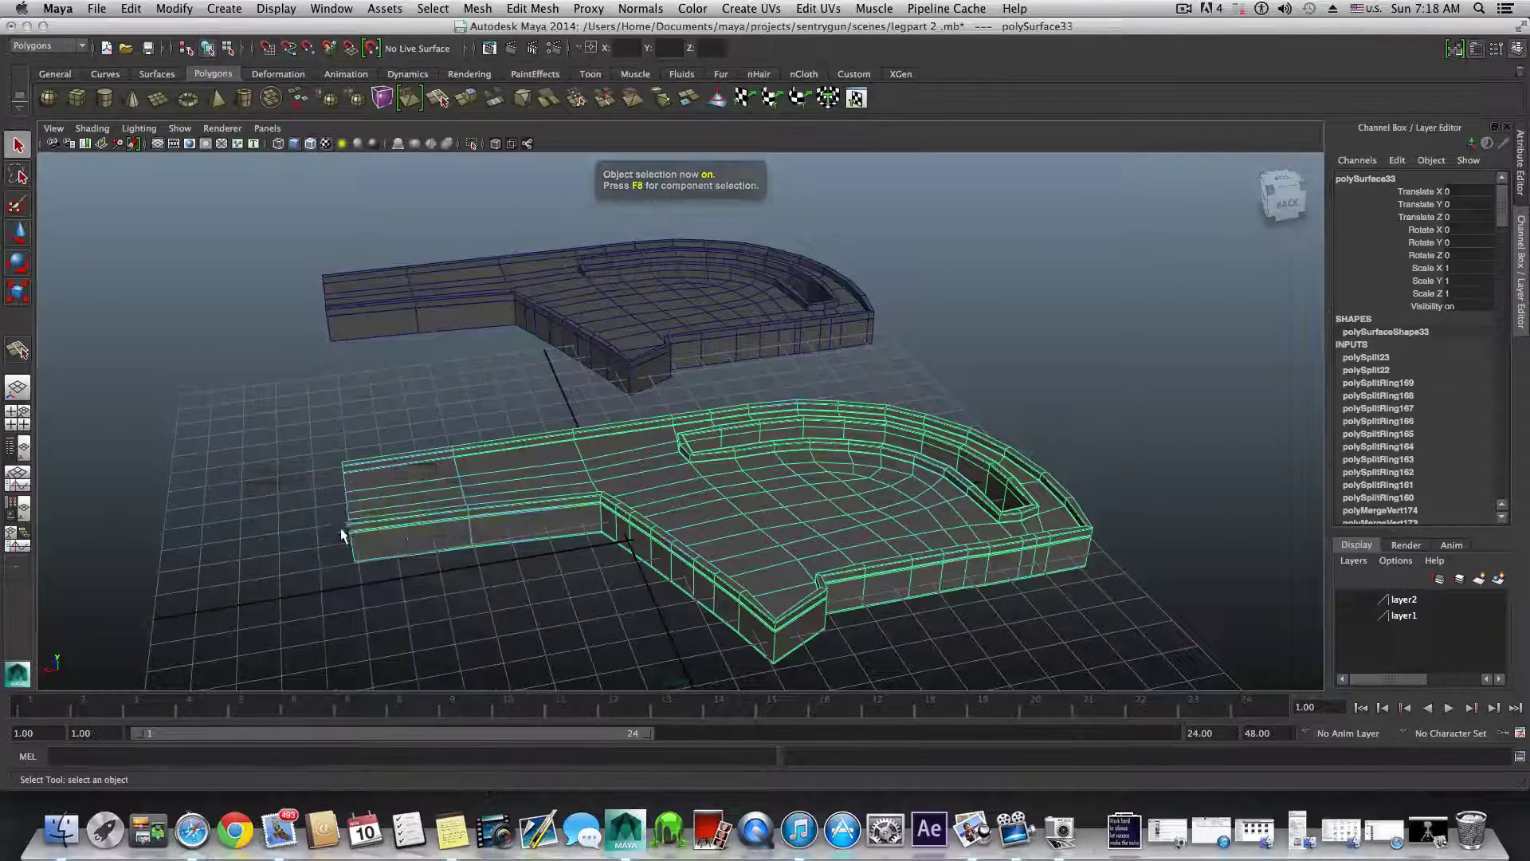
alt+middle_drag(343, 531, 604, 531)
alt+drag(604, 531, 659, 526)
click(543, 492)
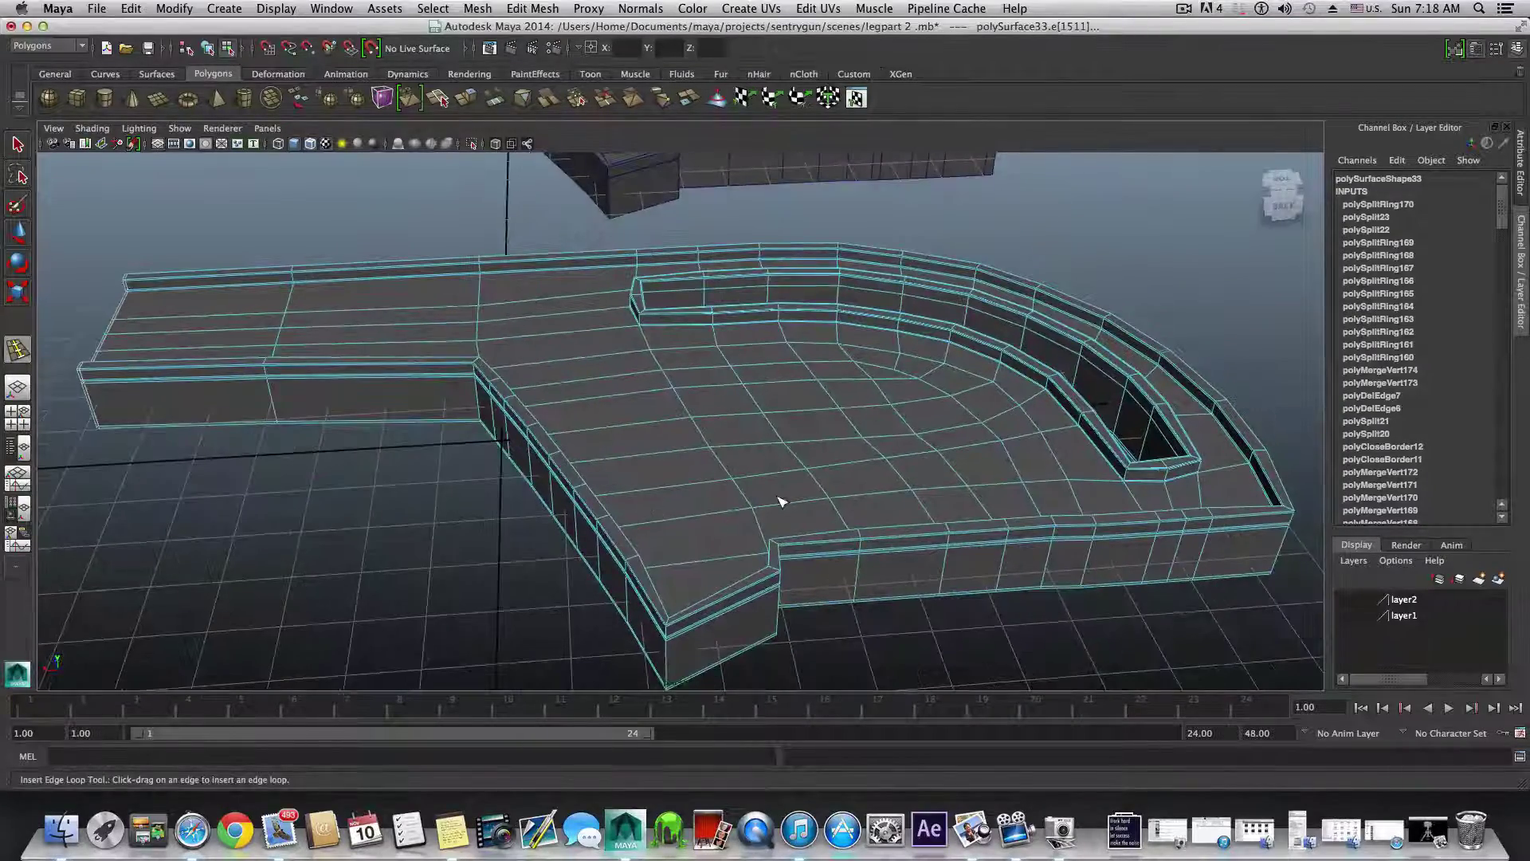
- Examine the smoothed leg part from the arm's end and from above, then return it to the unsmoothed display
alt+drag(780, 501, 940, 512)
alt+right_drag(940, 513, 692, 569)
key(F8)
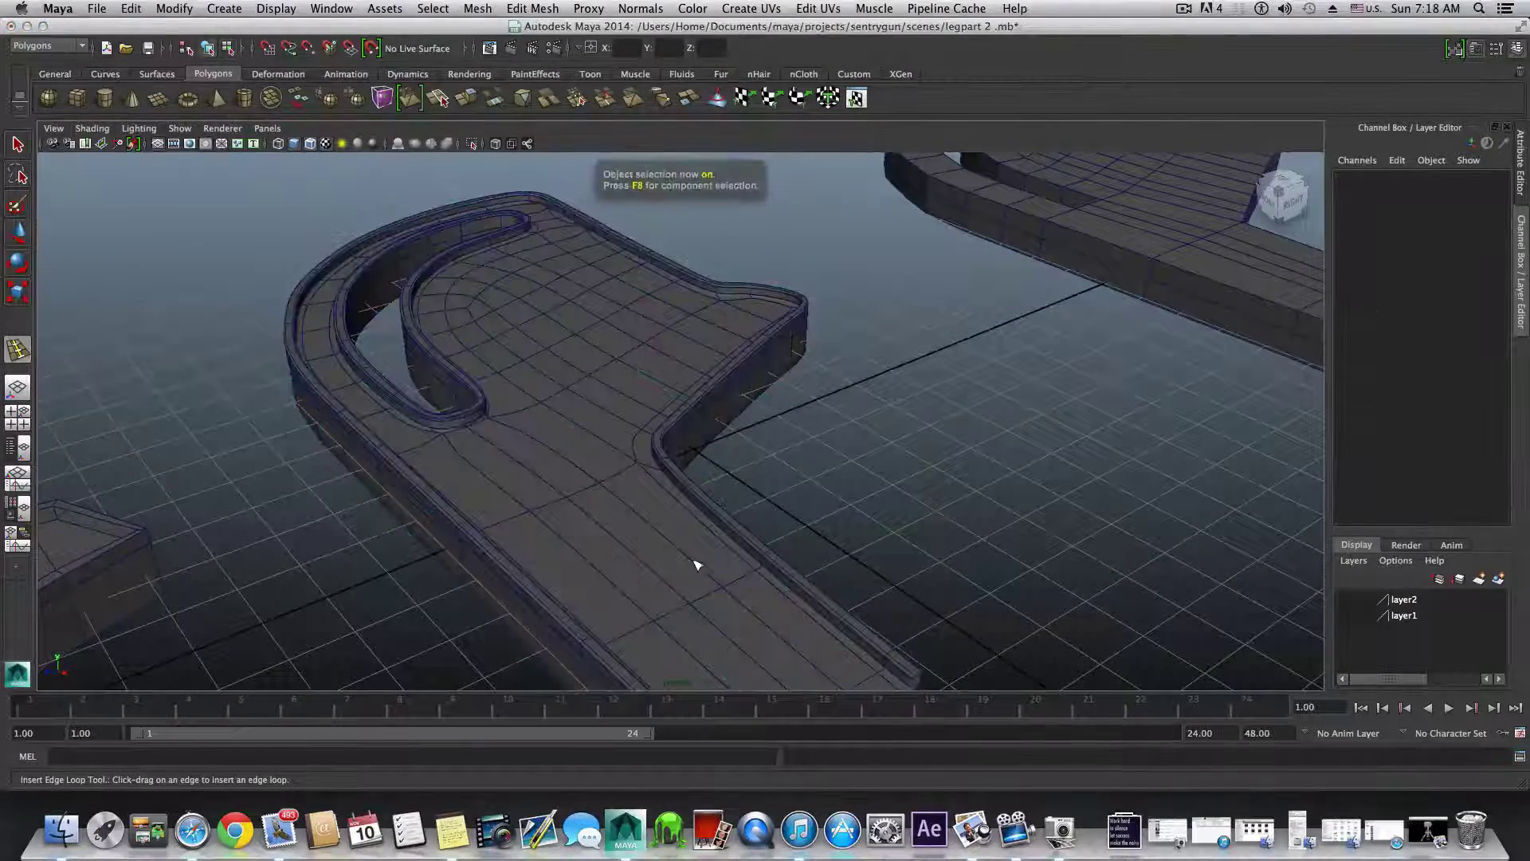
alt+drag(840, 509, 683, 465)
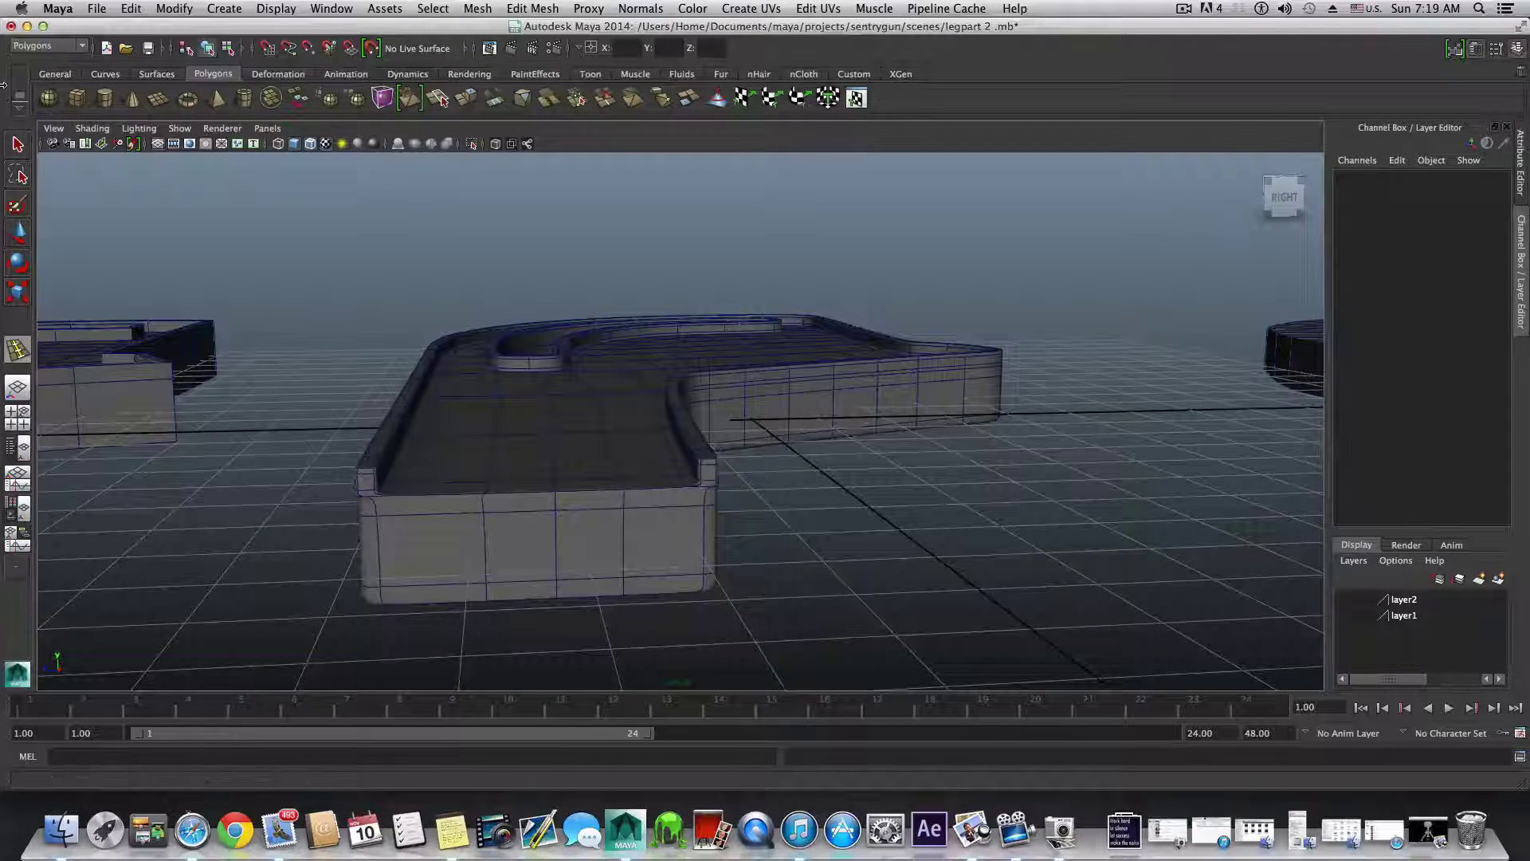
click(516, 473)
alt+drag(517, 473, 685, 563)
key(3)
key(1)
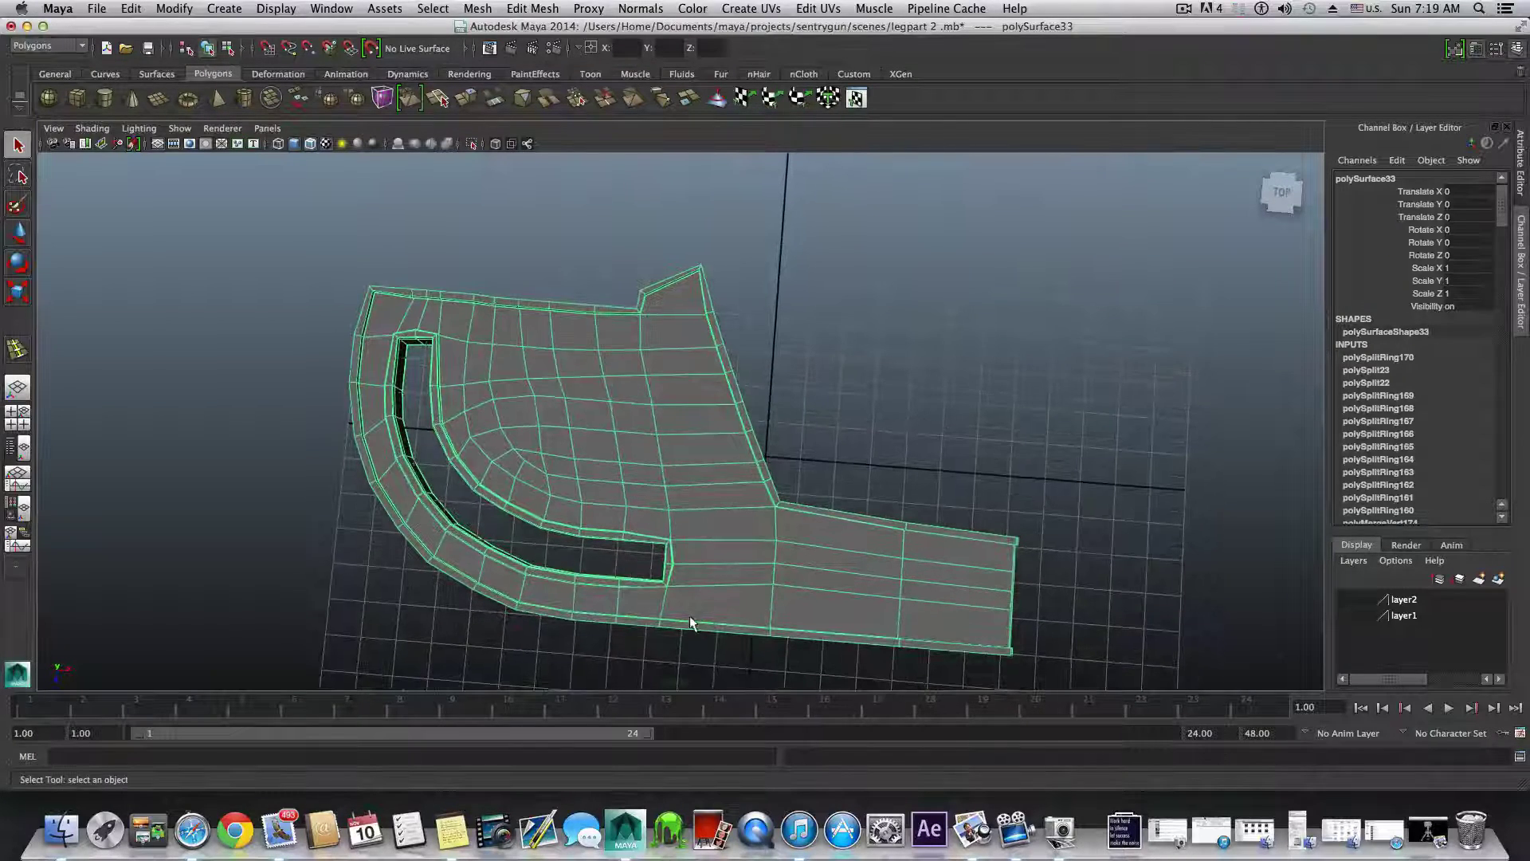
- Insert an edge loop from the slanted side across the pointed corner toward the notch, and preview it with mesh smoothing
shift+right_drag(691, 622, 620, 590)
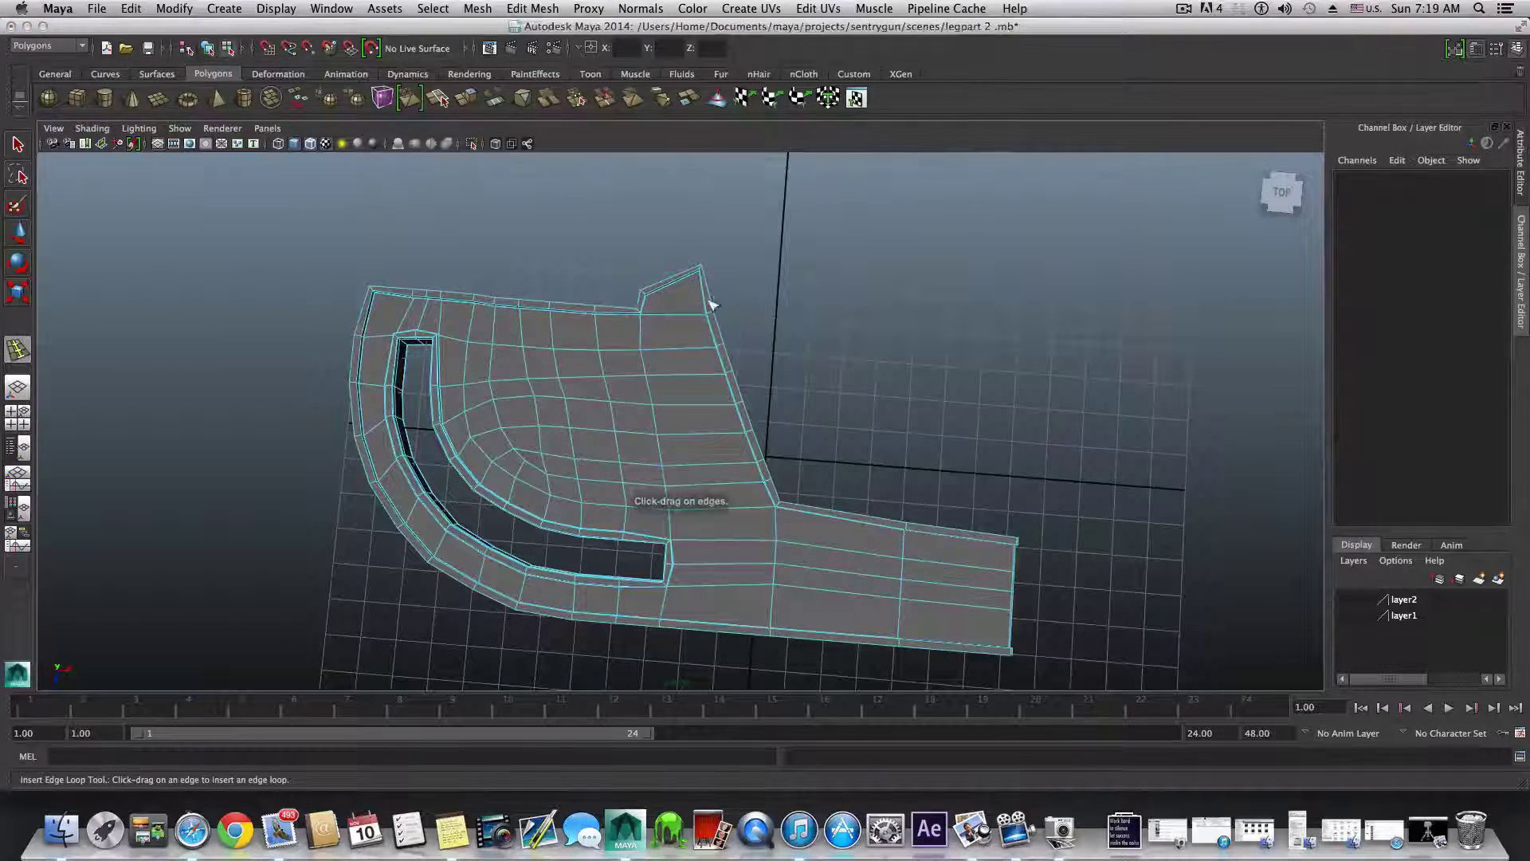
drag(711, 308, 715, 315)
key(3)
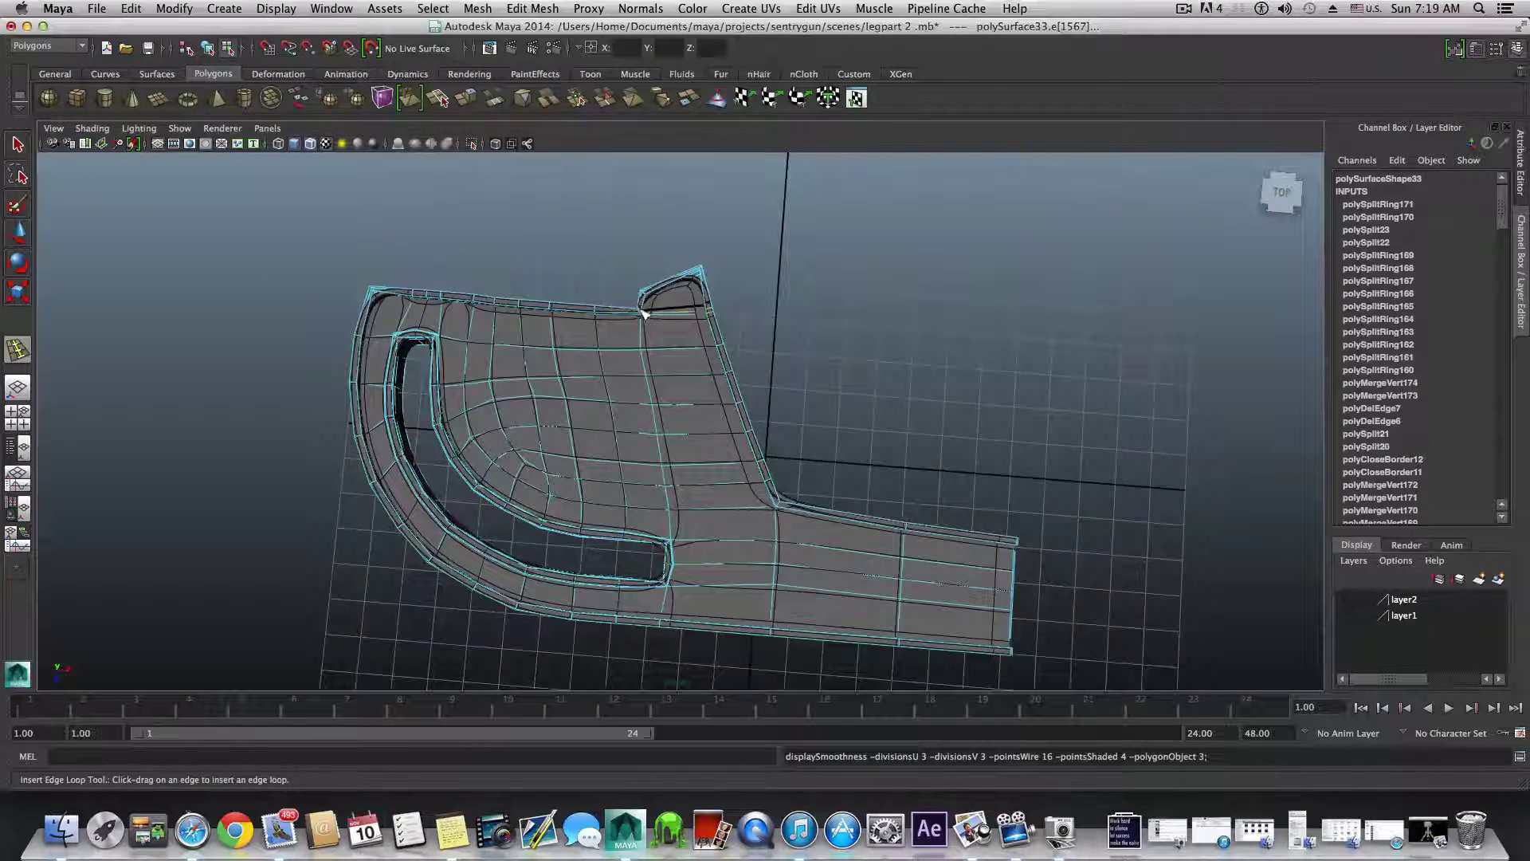
- Insert one edge loop running down the body from the notch and another across the arm where it joins the body
key(1)
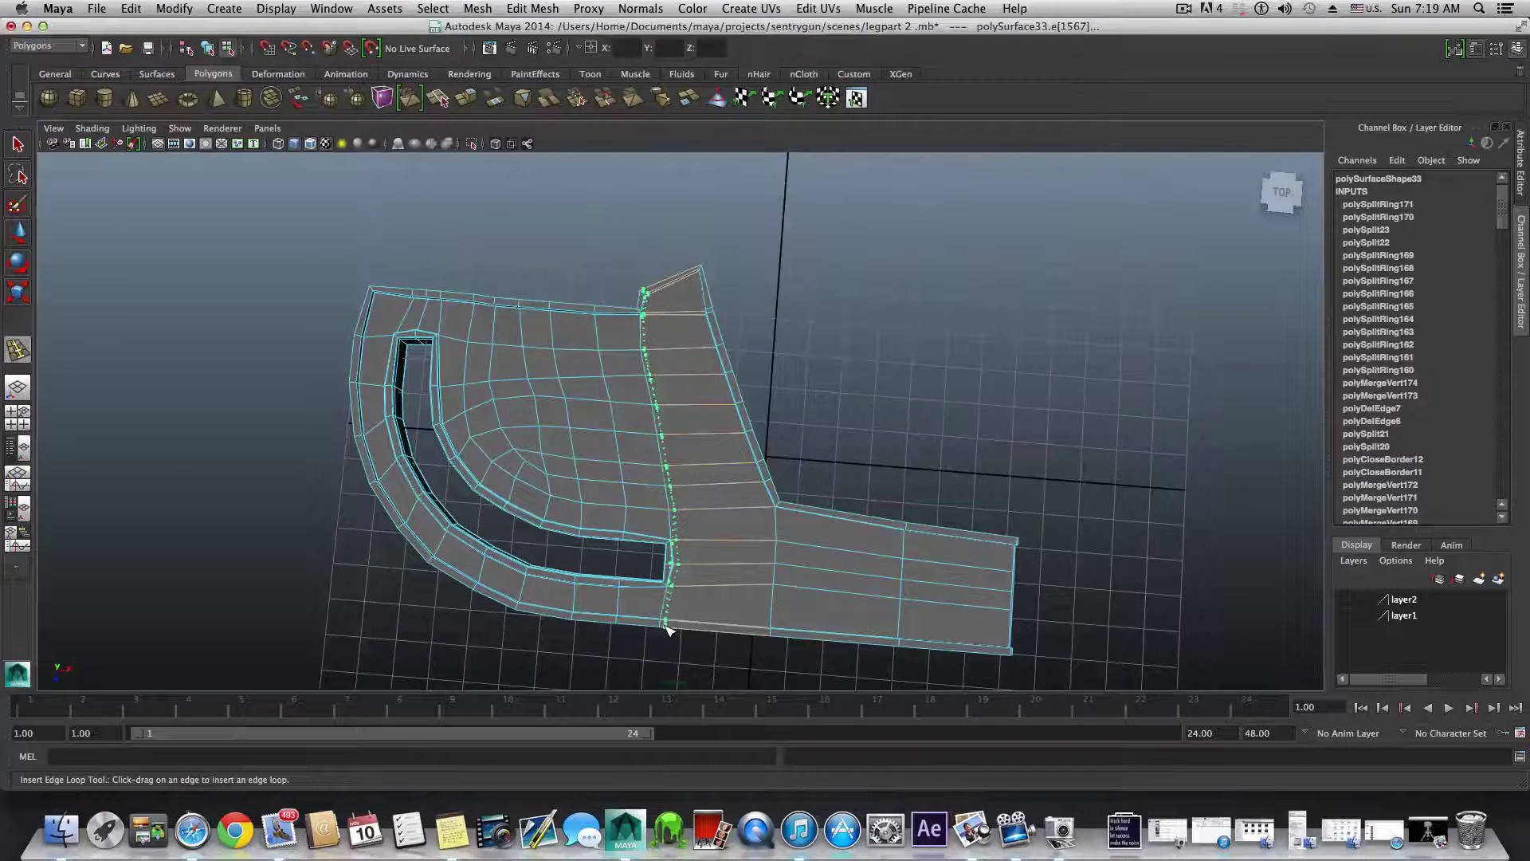
key(3)
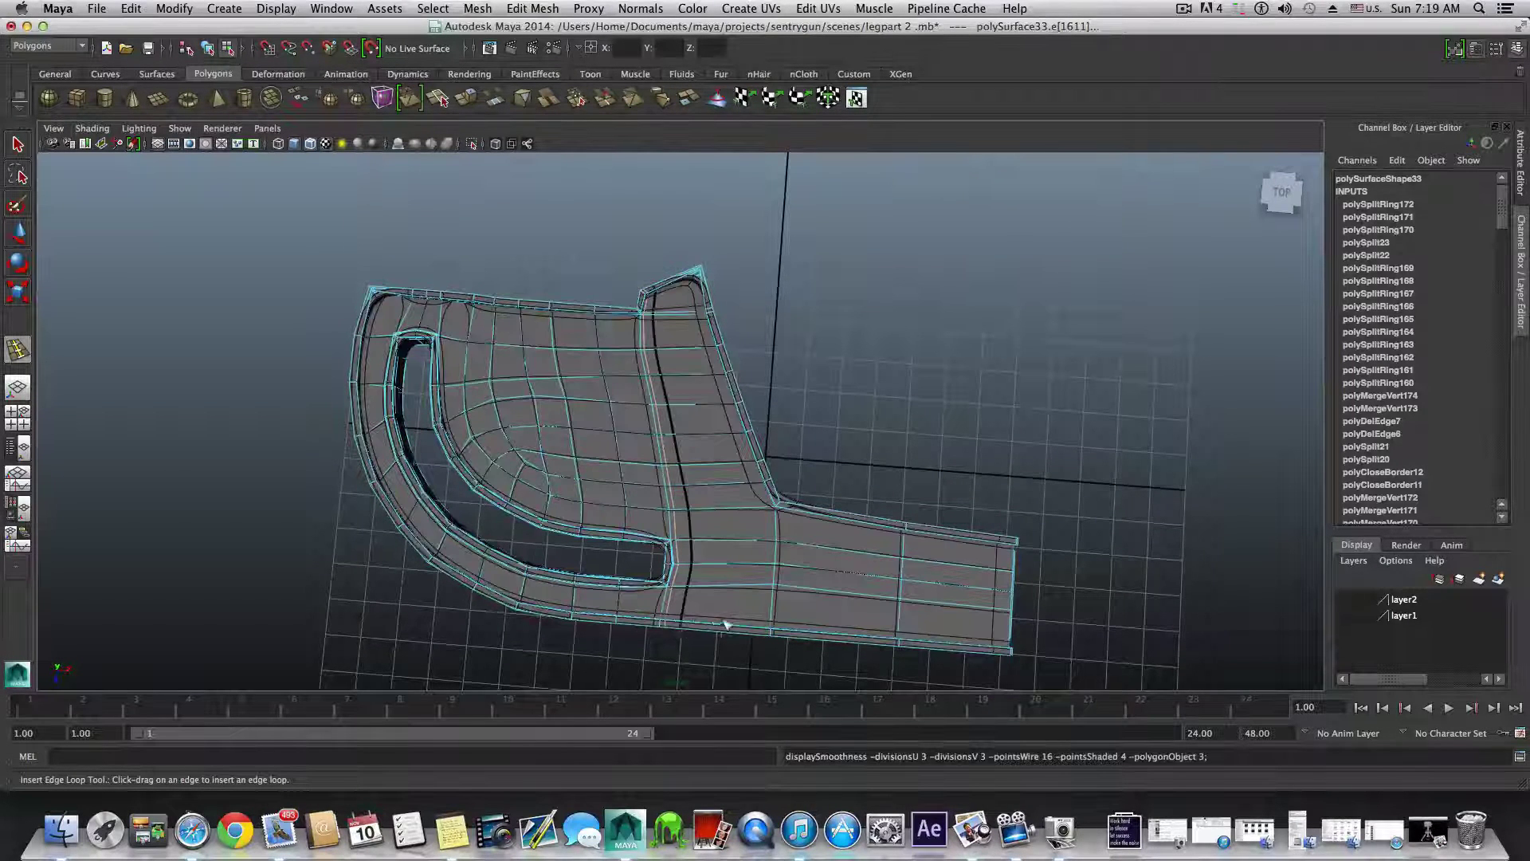
key(1)
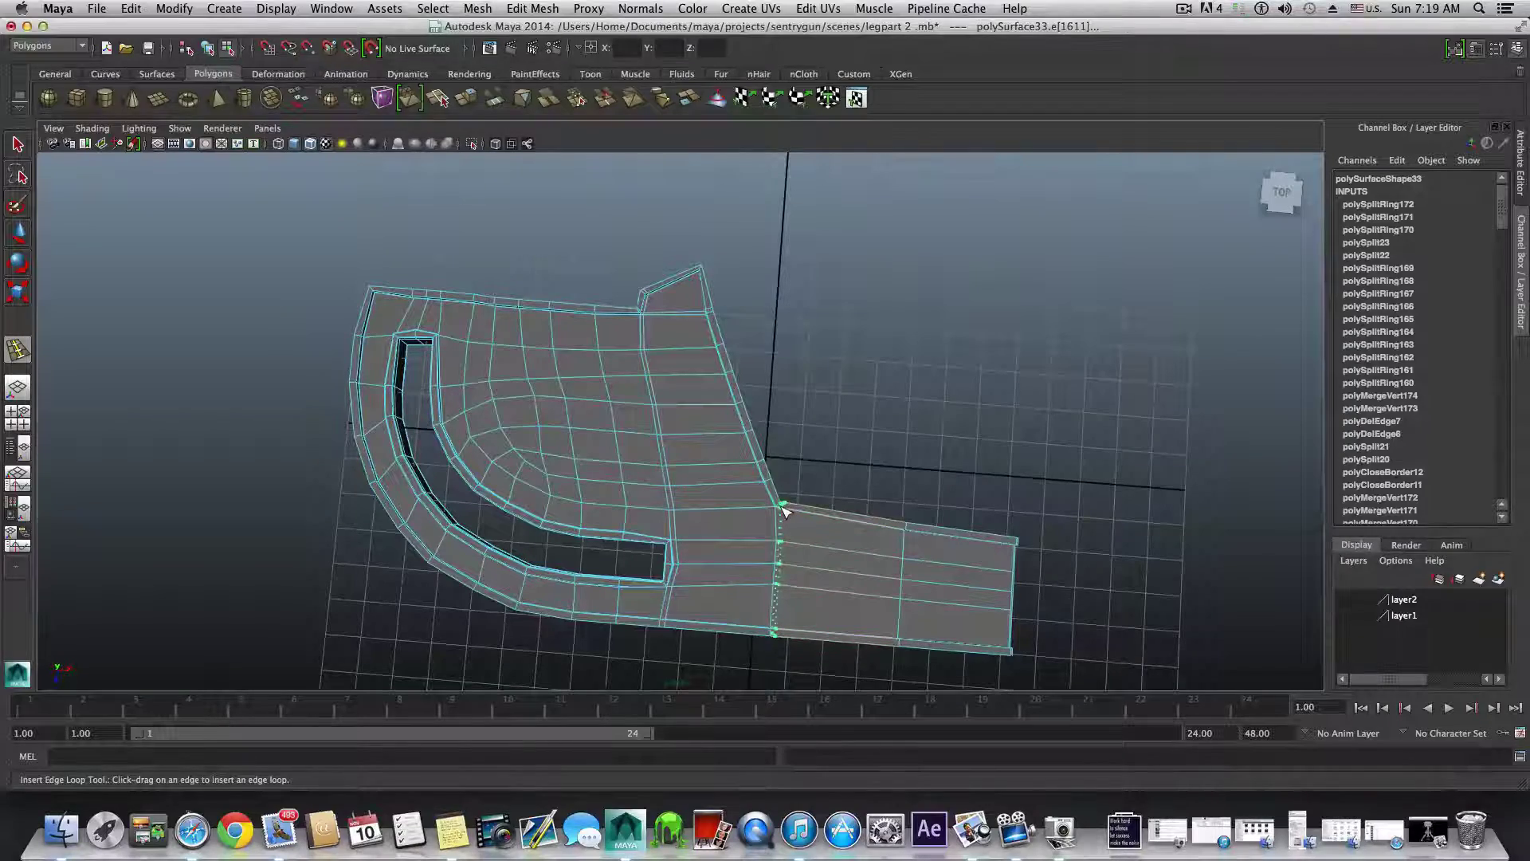
alt+drag(426, 359, 581, 475)
key(F8)
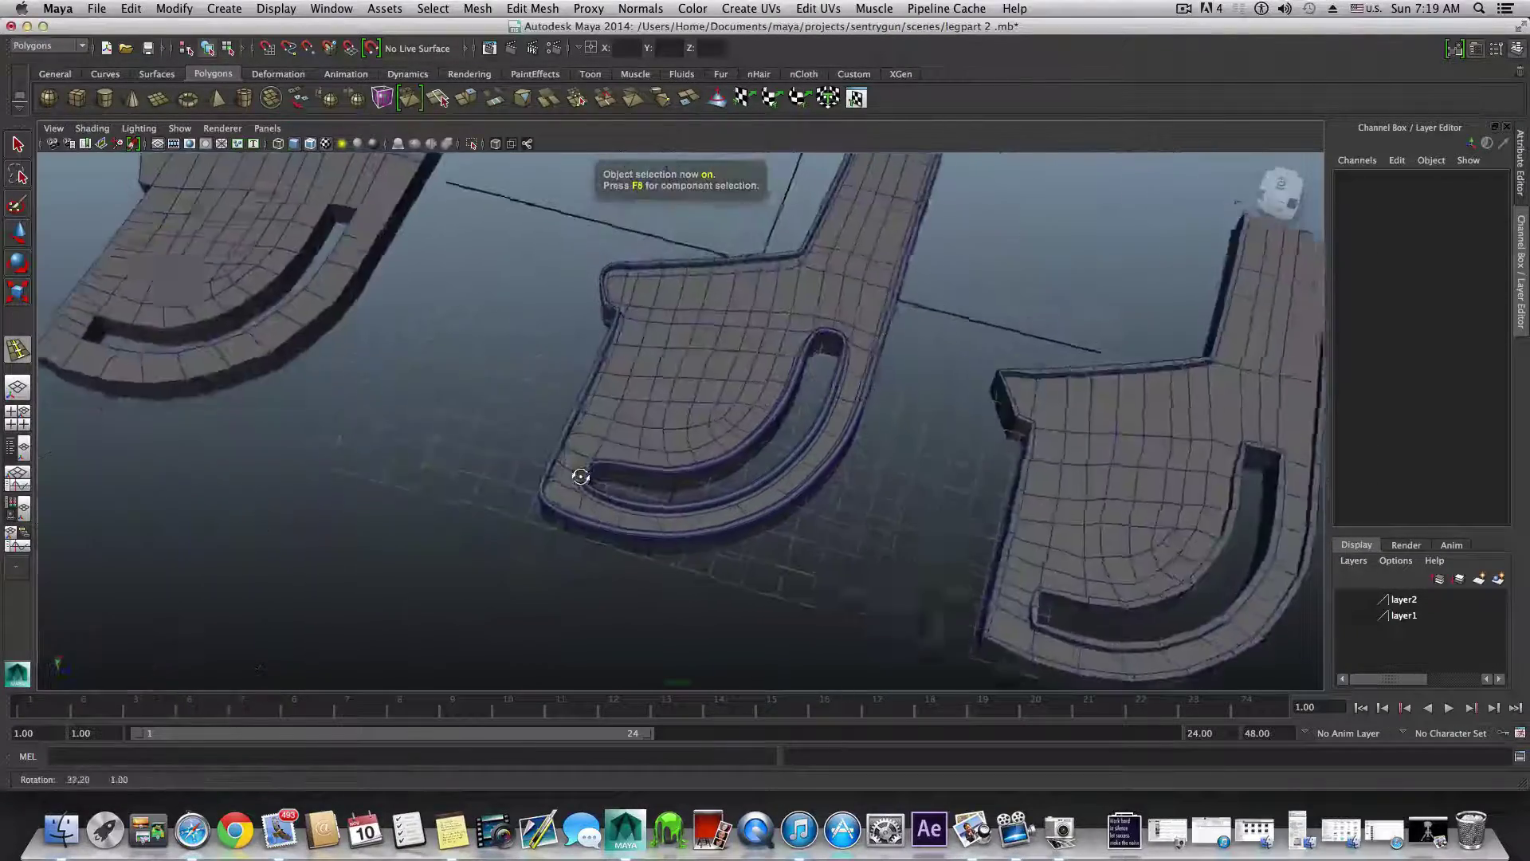
- Examine the smoothed leg part's notch, arm junction, slot ends and outer corner from several angles
alt+right_drag(582, 475, 908, 255)
alt+middle_drag(909, 255, 762, 403)
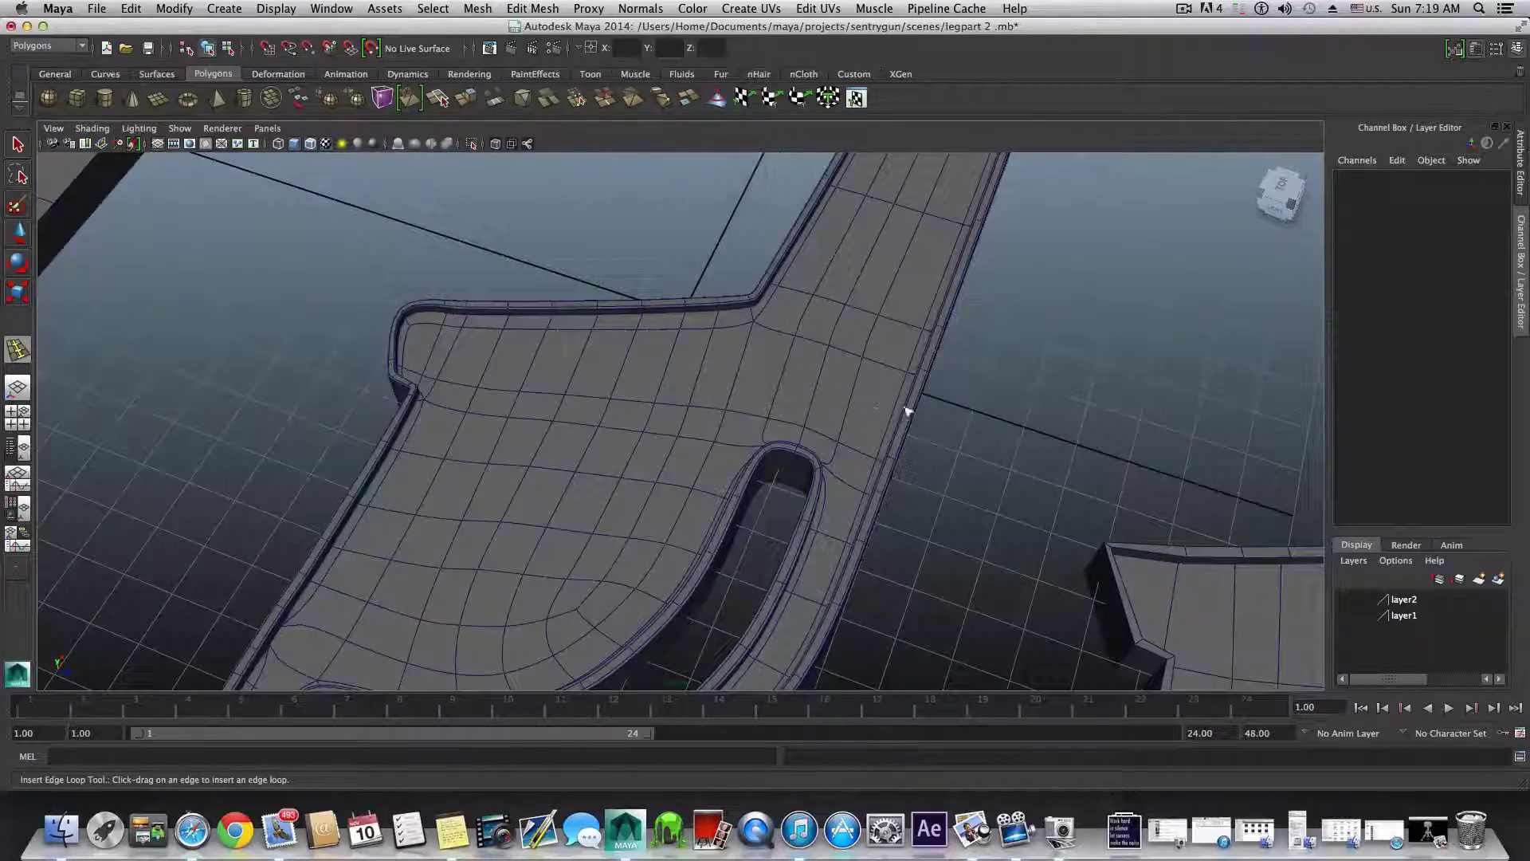
alt+right_drag(909, 410, 864, 447)
alt+drag(864, 447, 749, 456)
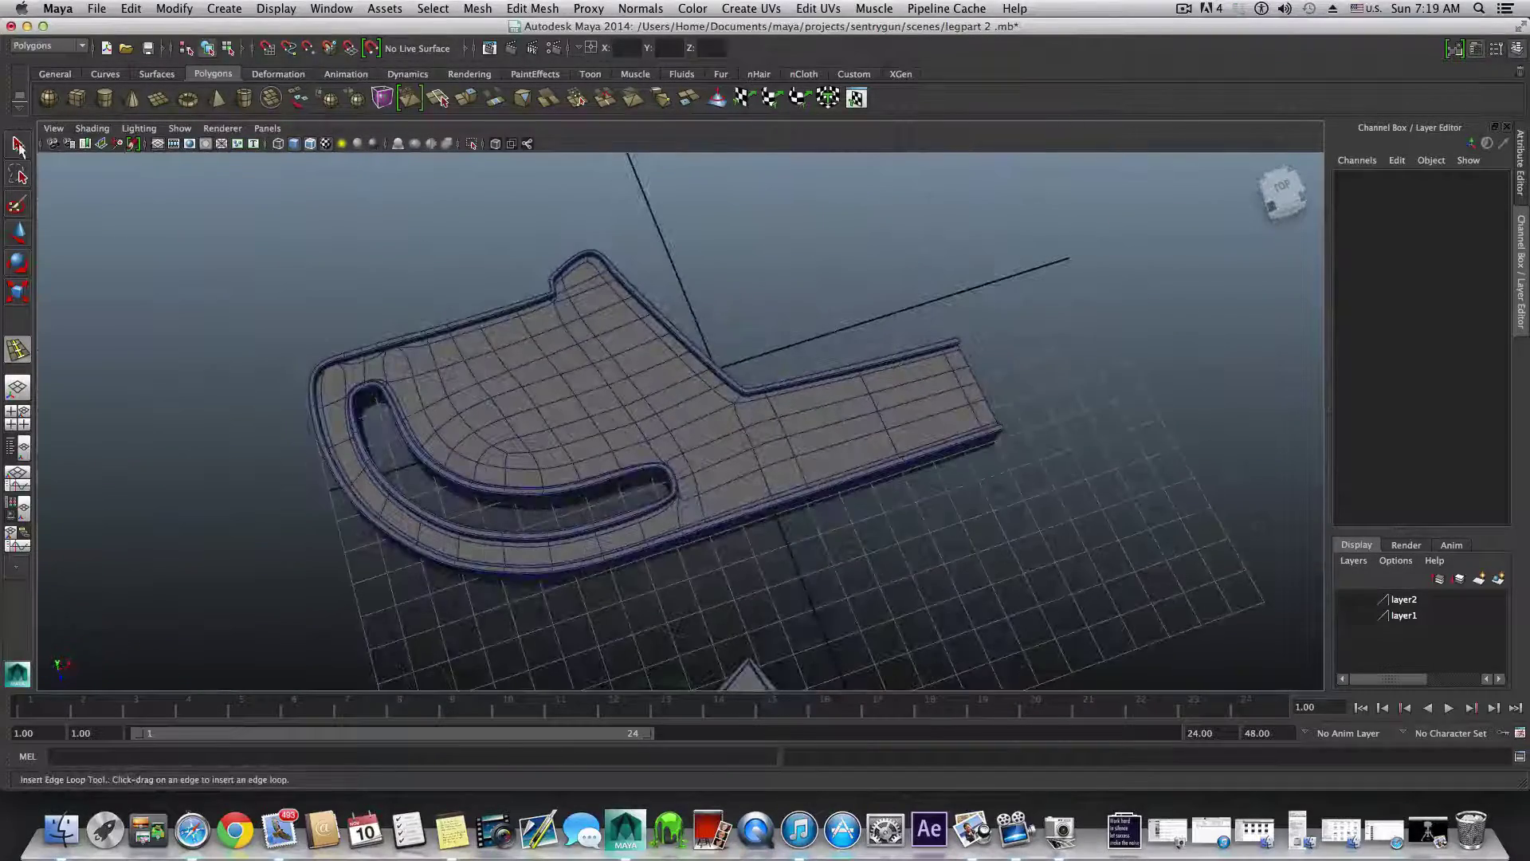
alt+drag(506, 434, 438, 381)
alt+right_drag(438, 381, 618, 515)
alt+drag(619, 516, 563, 386)
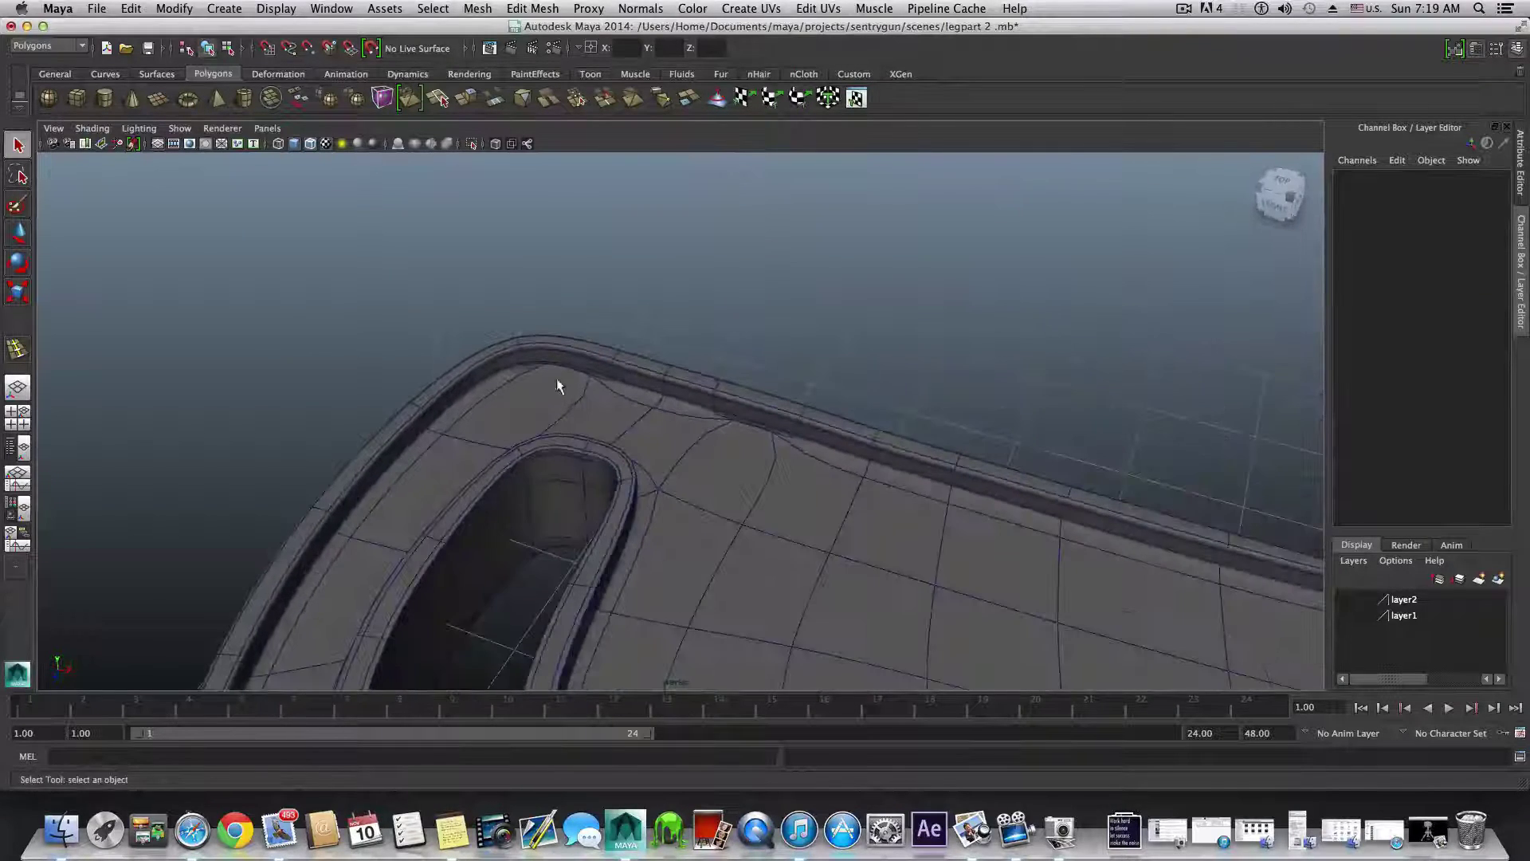
- Delete the unsmoothed top faces between the slot's end and the outer rim at the body's corner
alt+right_drag(564, 385, 831, 443)
click(778, 454)
key(1)
click(830, 444)
shift+click(621, 398)
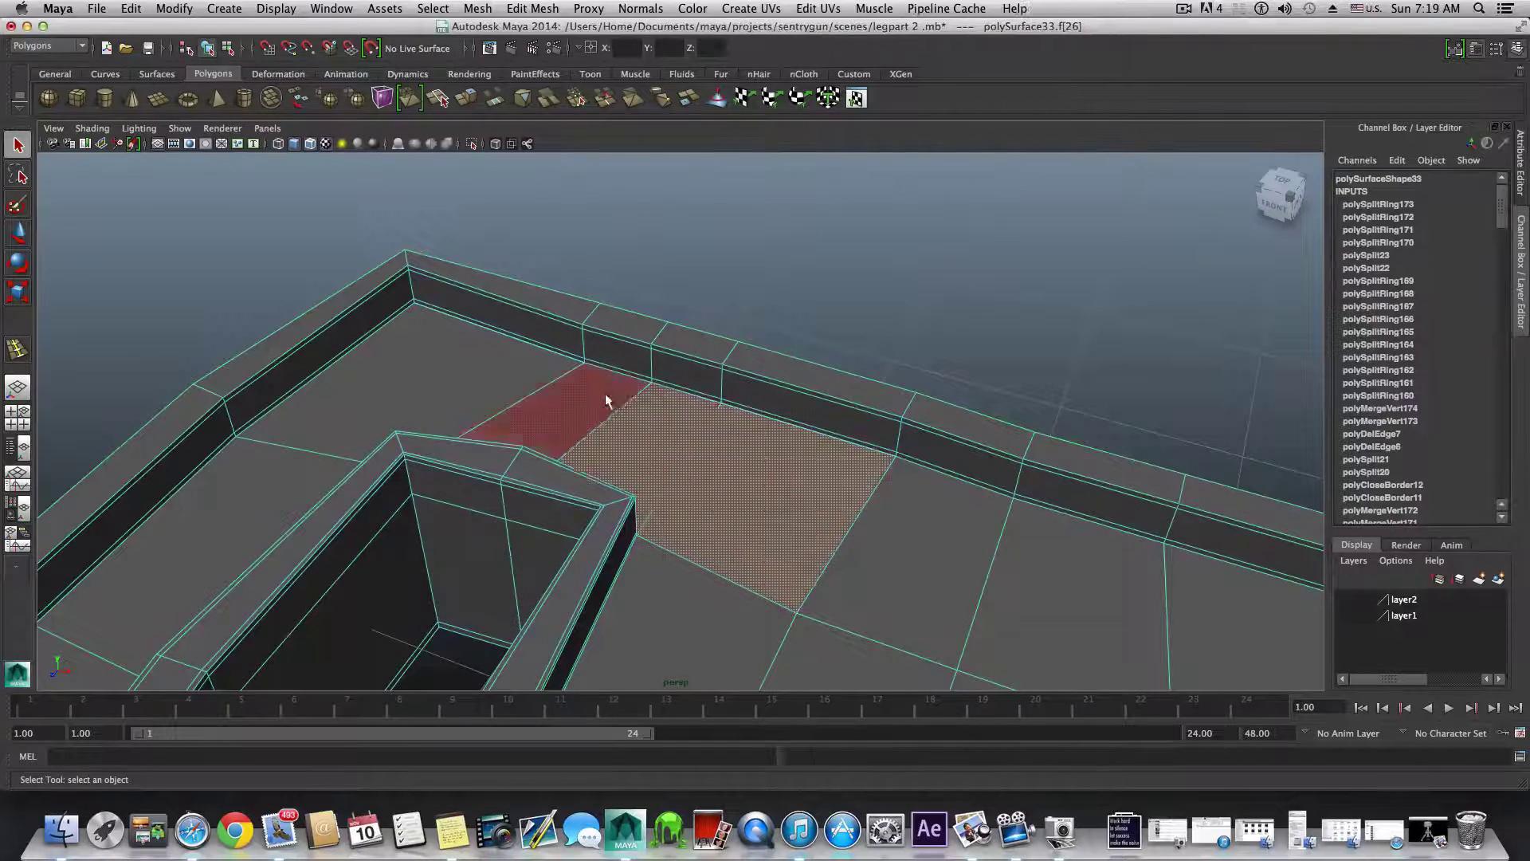
shift+click(512, 371)
key(Delete)
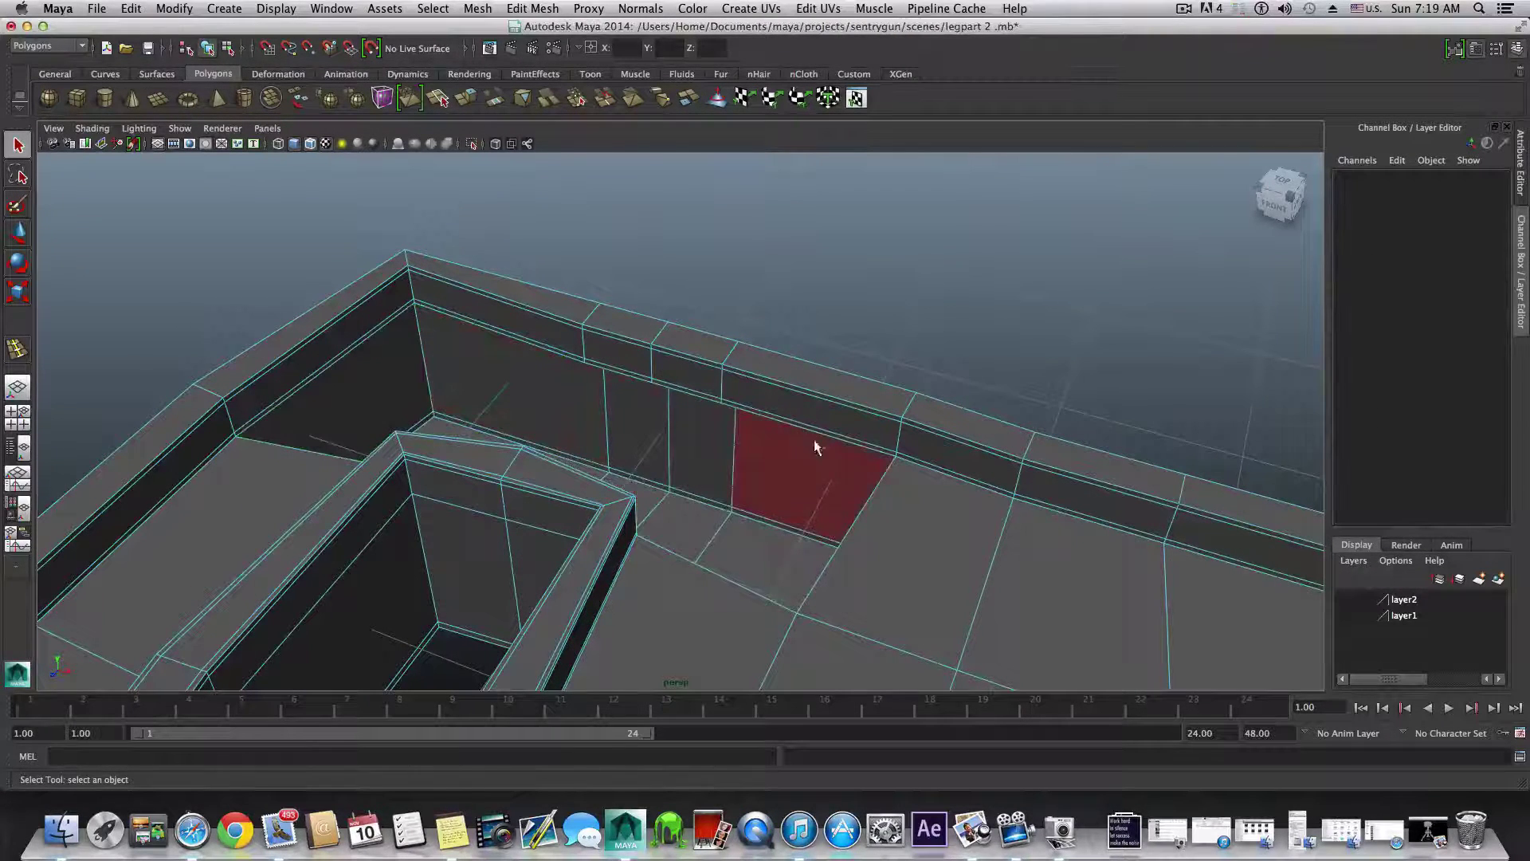
- Select the border edges of the opening beside the slot's end and close it with Fill Hole
alt+drag(815, 448, 913, 546)
key(1)
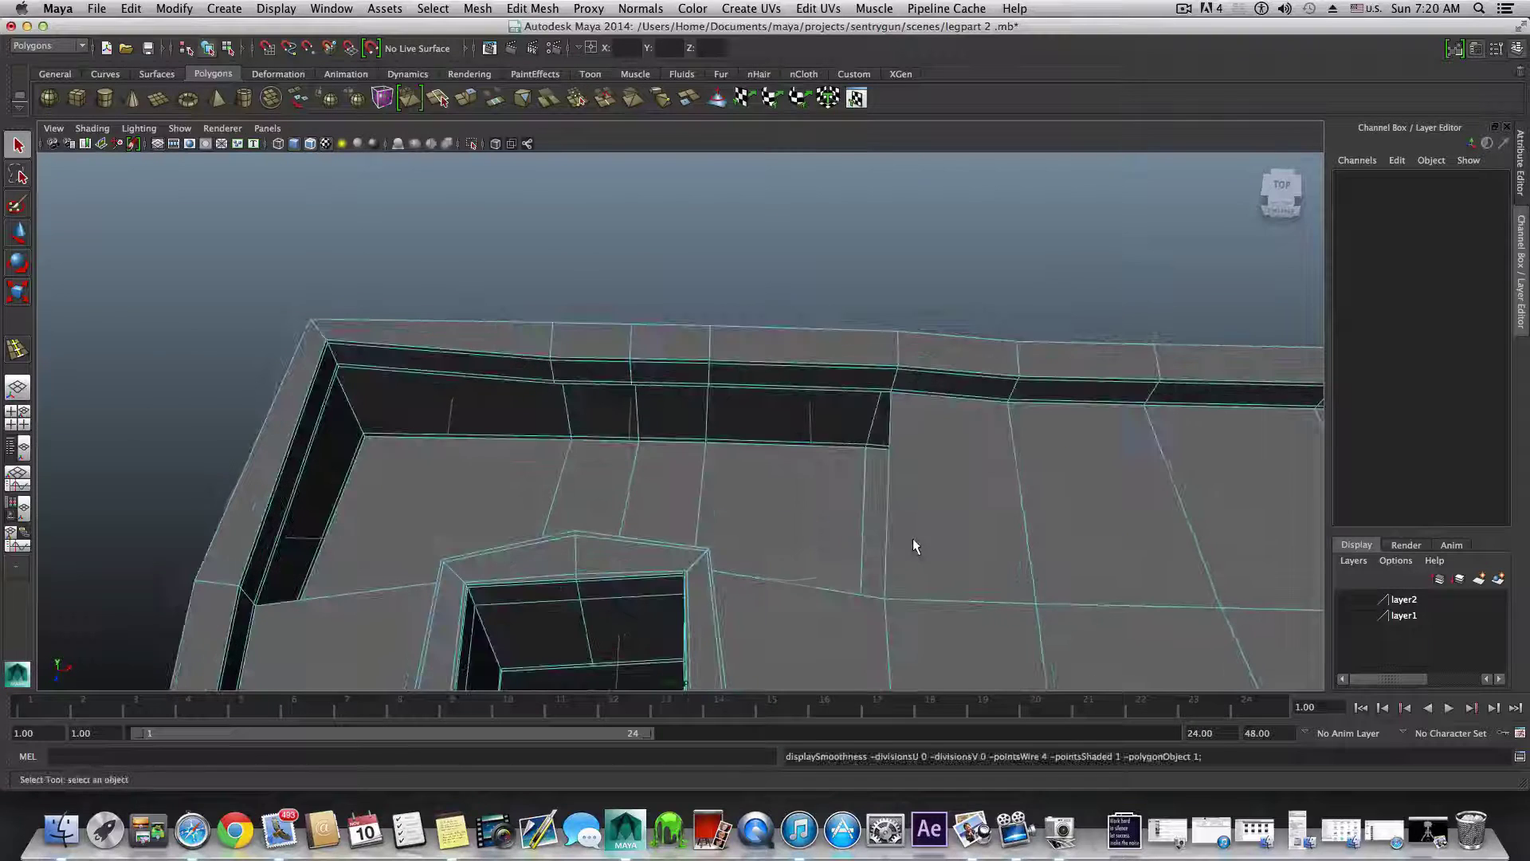
right_drag(910, 482, 912, 451)
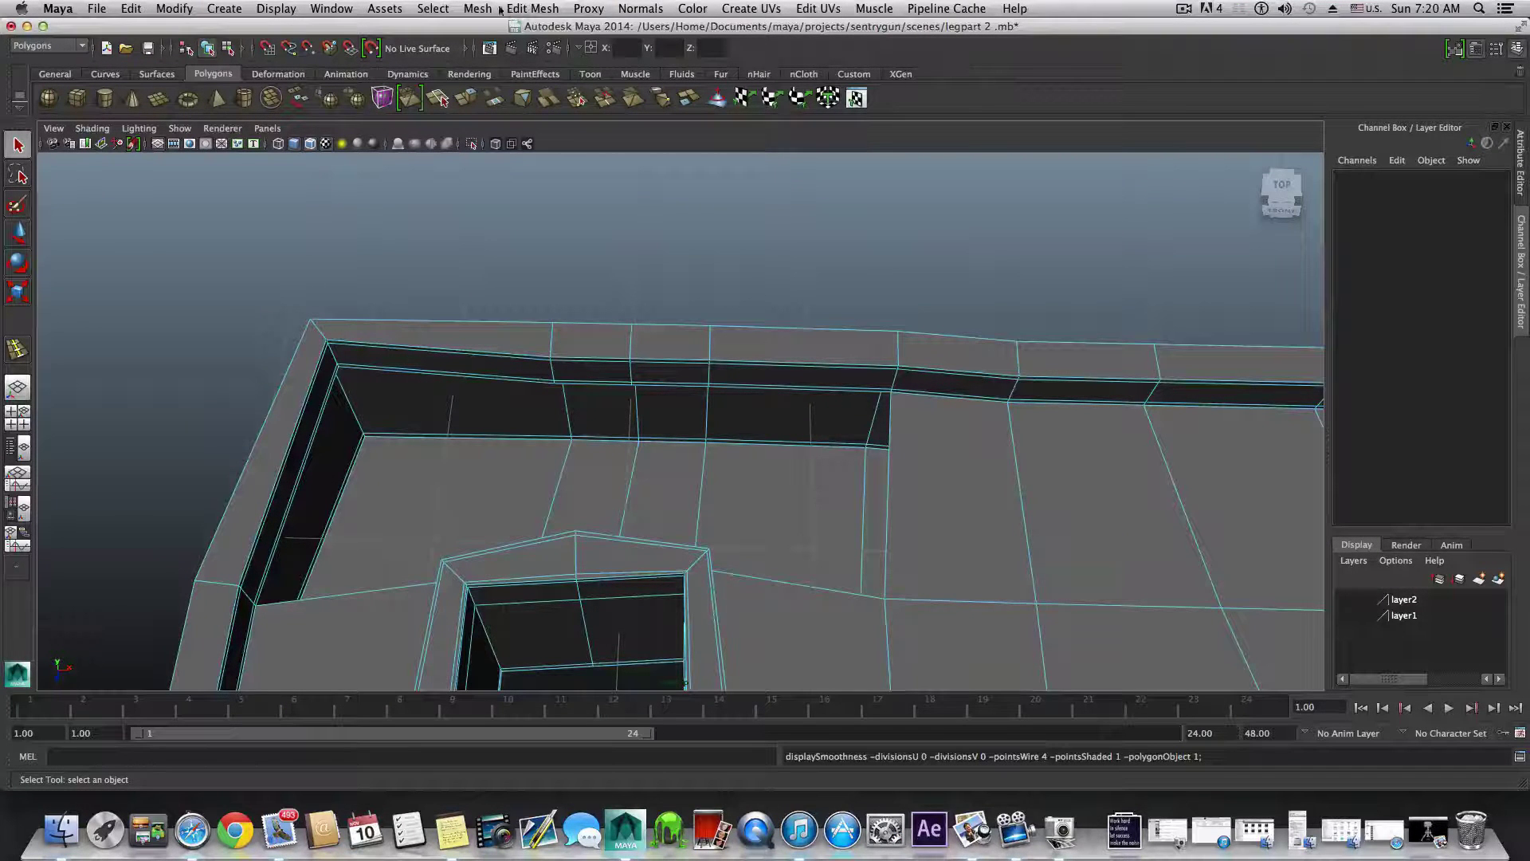
right_drag(881, 438, 884, 407)
double_click(891, 408)
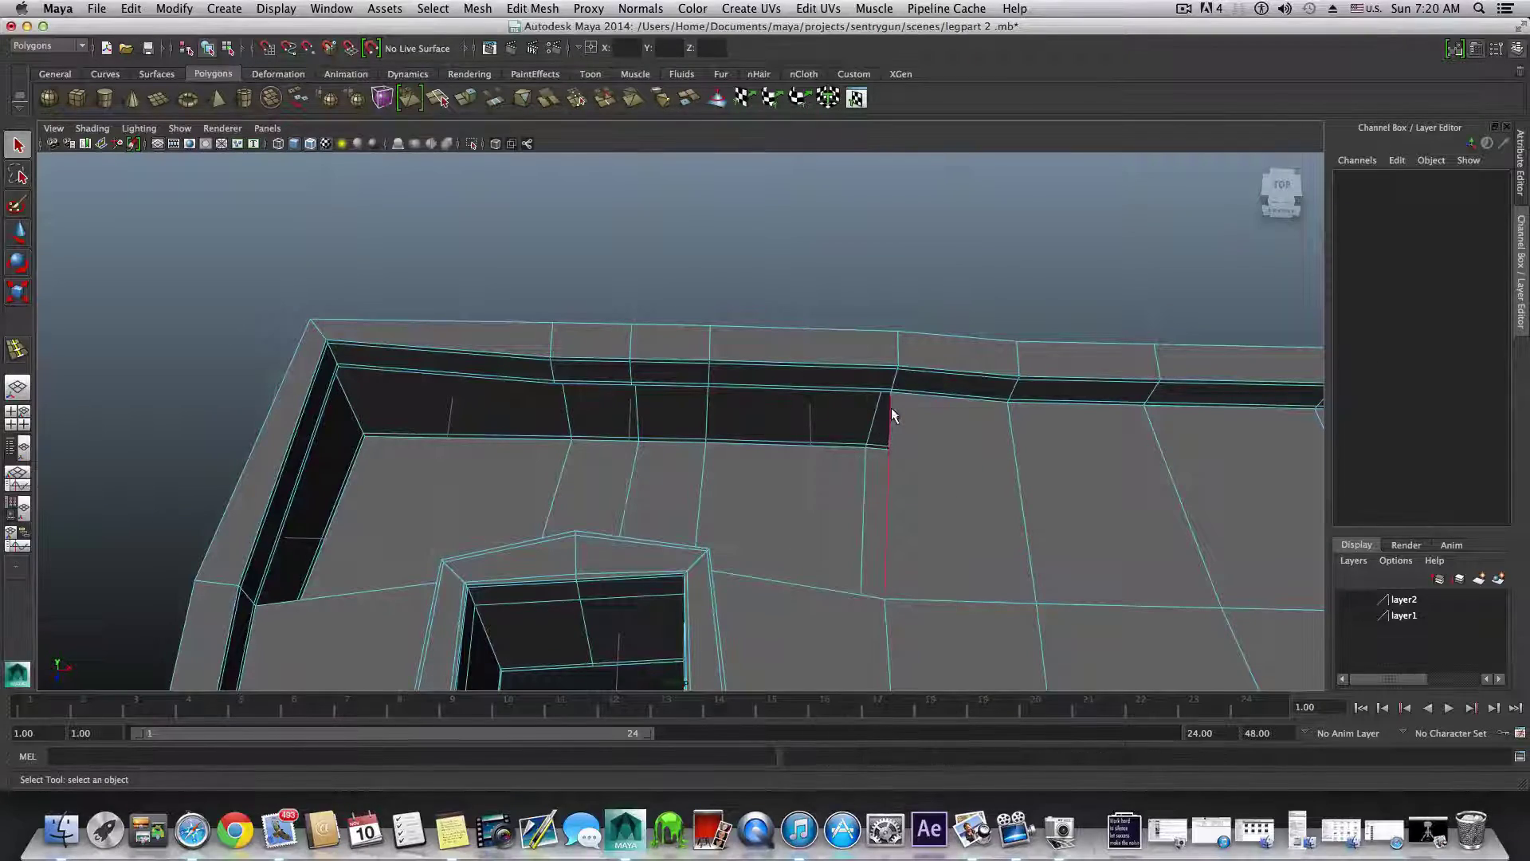
alt+drag(925, 475, 614, 436)
alt+drag(533, 508, 719, 466)
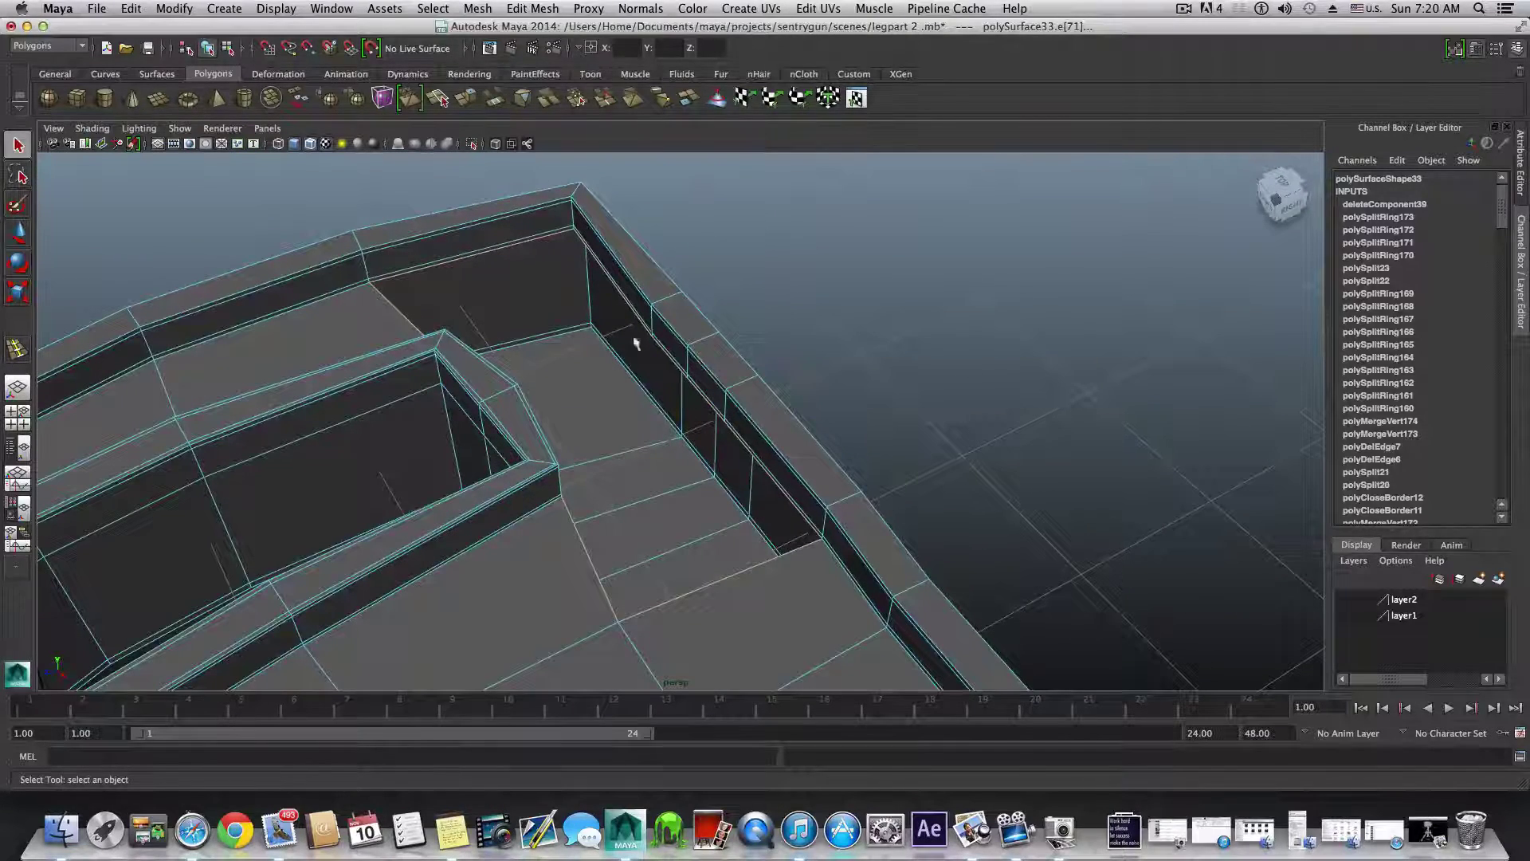
click(478, 9)
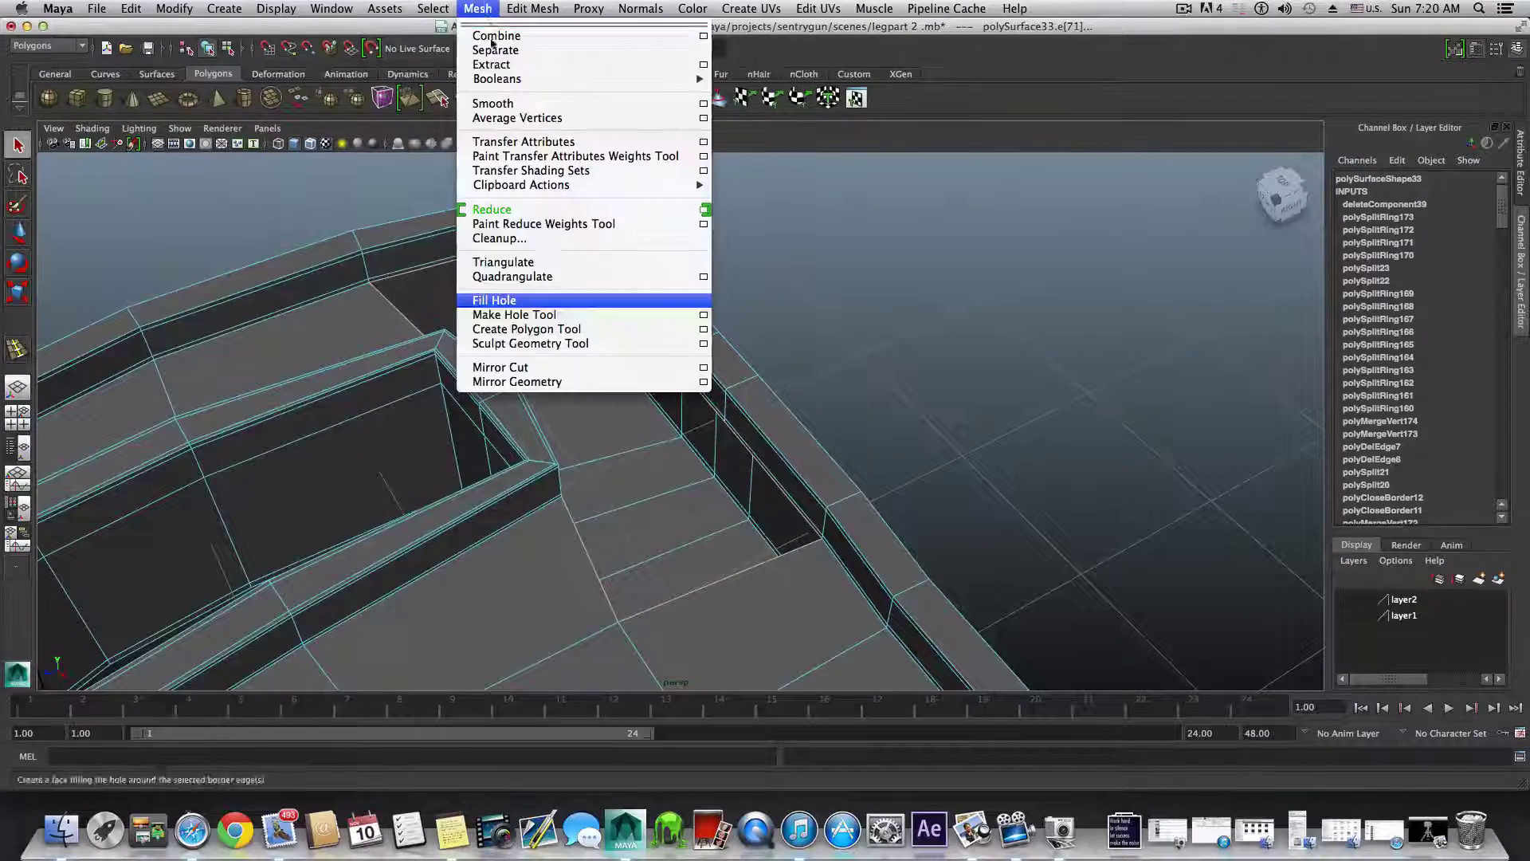
click(549, 301)
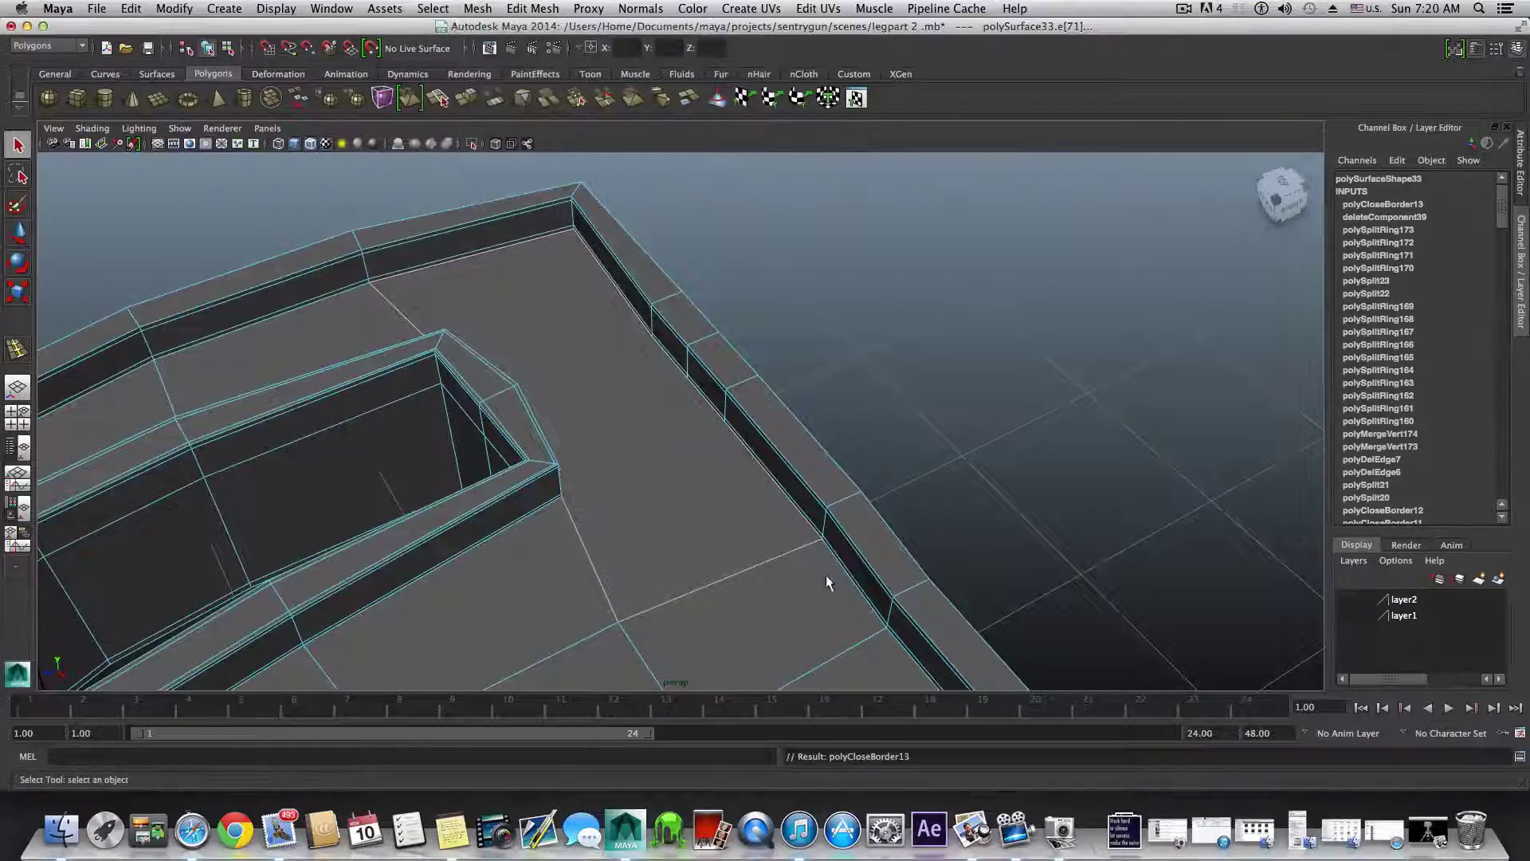
- Cut an edge across the filled face from the slot's end corner to the outer rim with the Interactive Split Tool
click(532, 8)
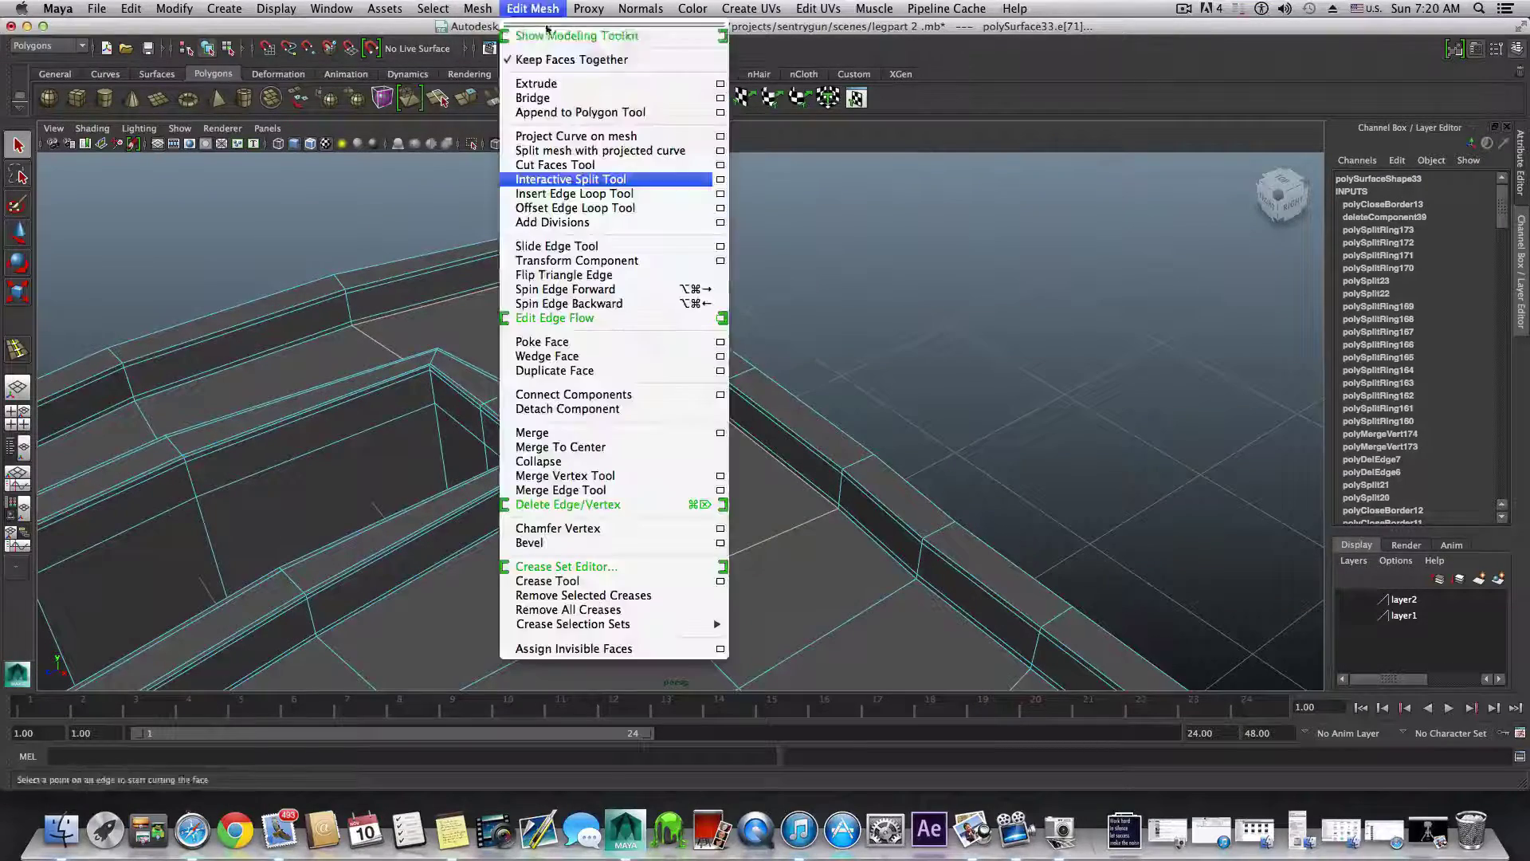
click(563, 179)
alt+drag(792, 502, 884, 558)
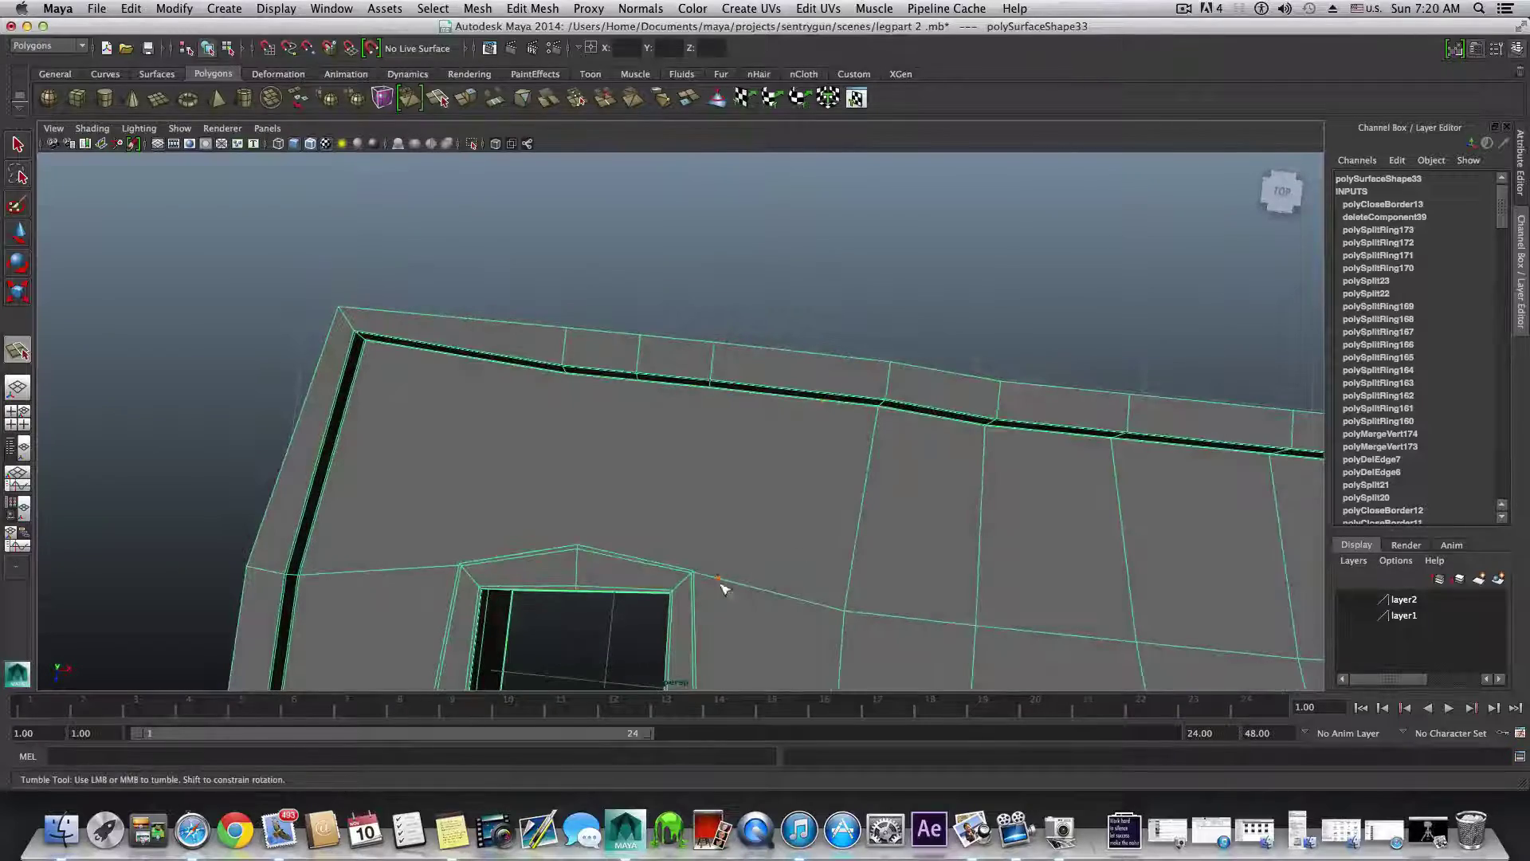
alt+drag(721, 587, 554, 502)
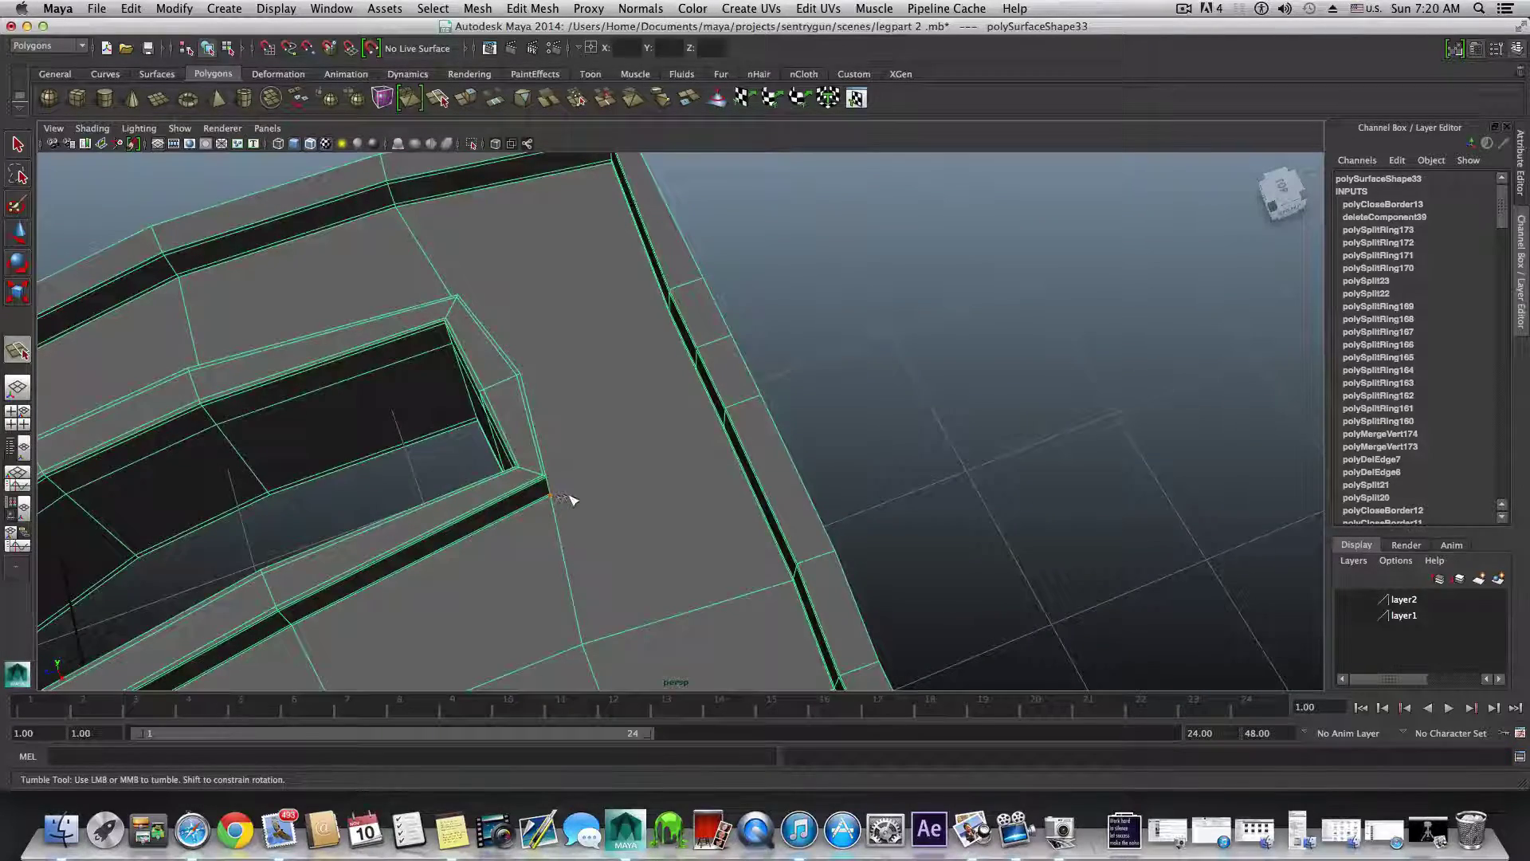
scroll(571, 500, up, 5)
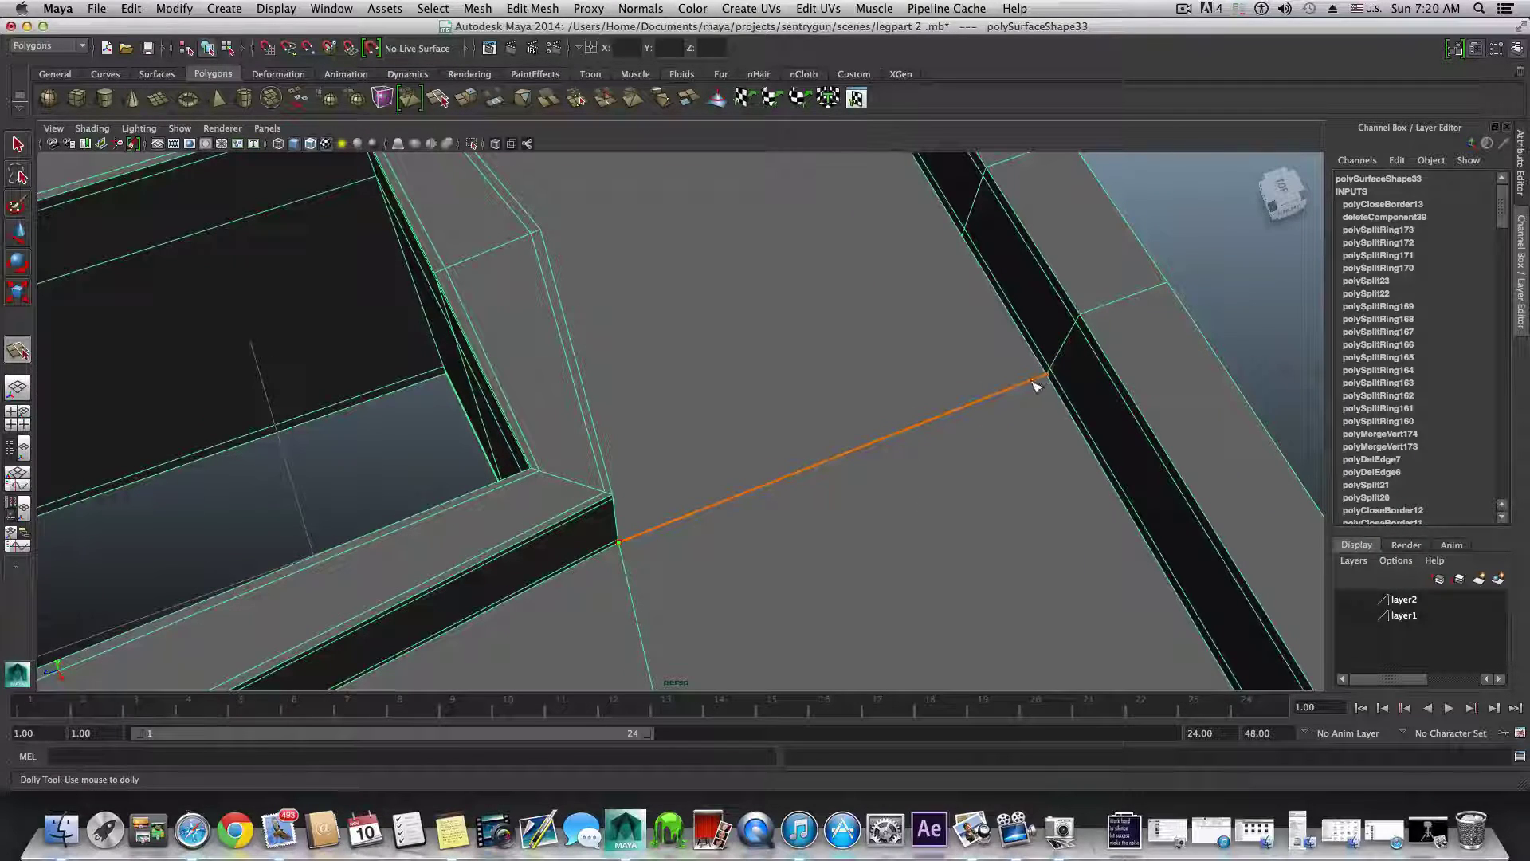
key(Return)
- Try to cut an edge from the outer rim to the middle corner of the slot's end
alt+drag(778, 377, 930, 537)
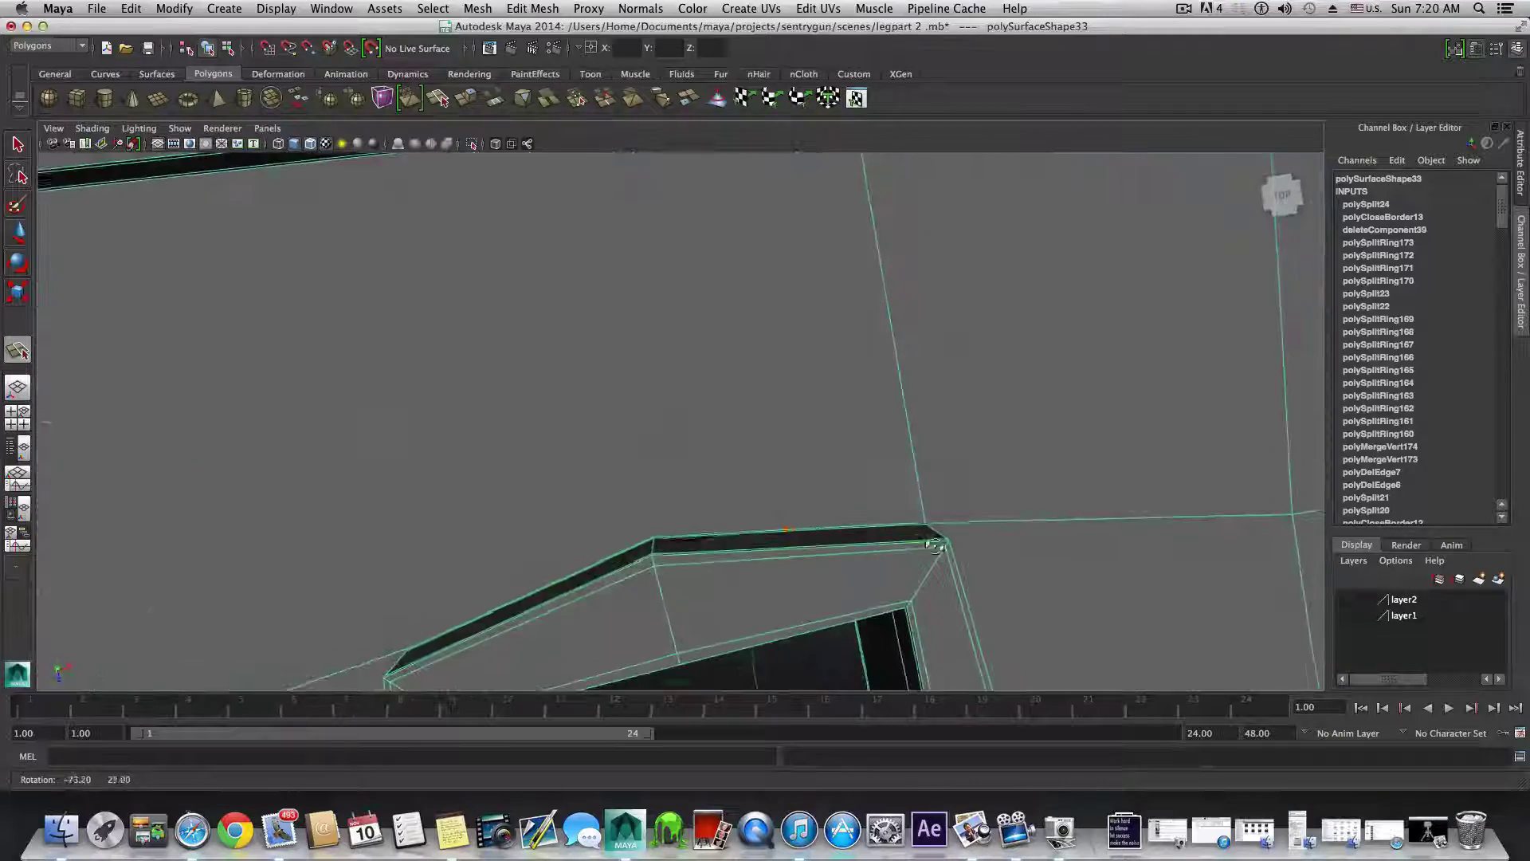
alt+drag(765, 501, 976, 411)
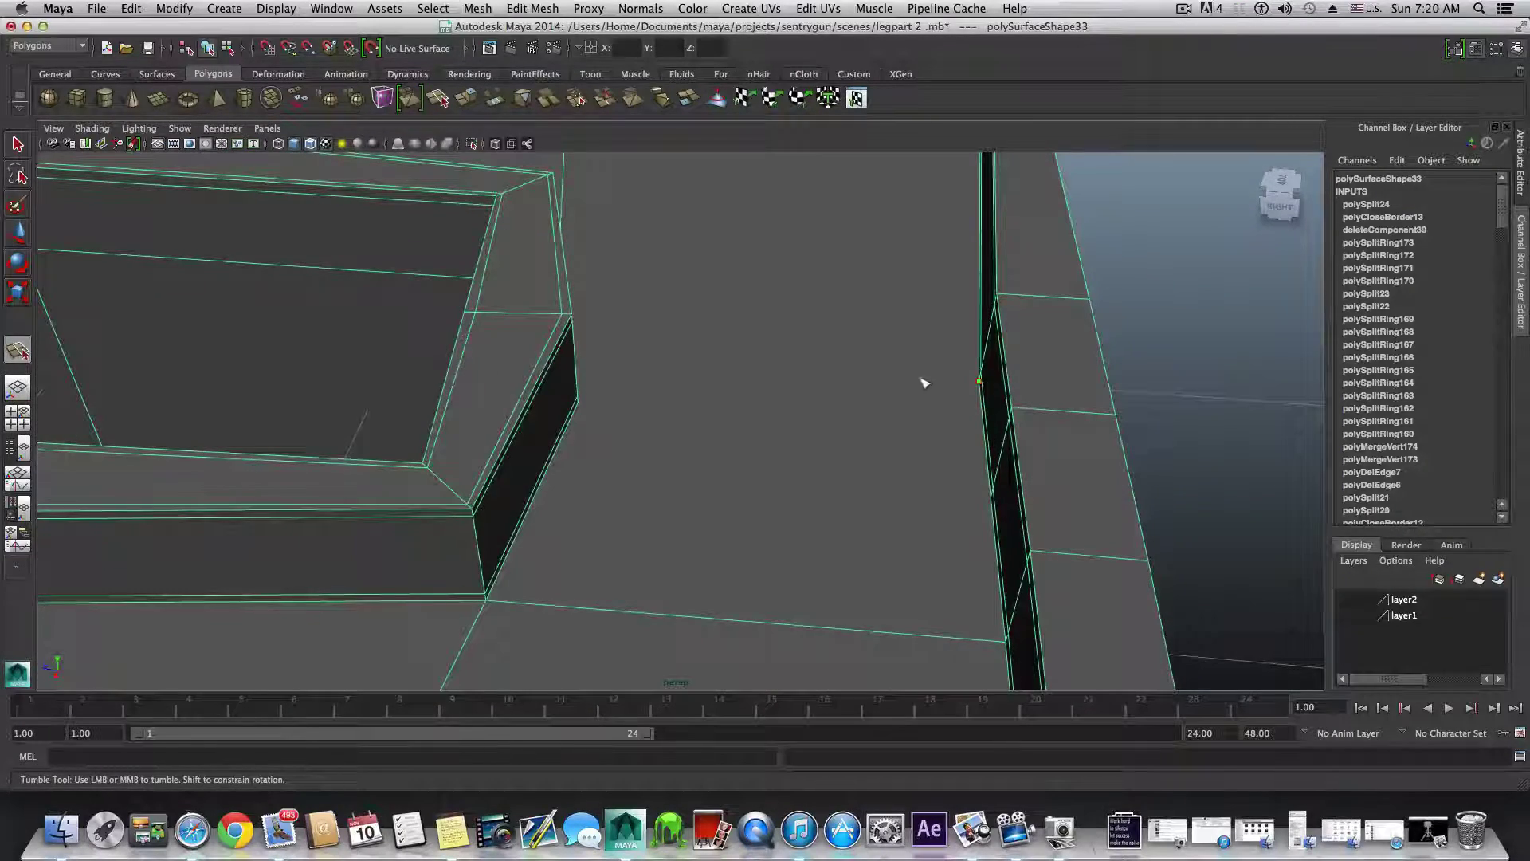
alt+drag(785, 383, 641, 381)
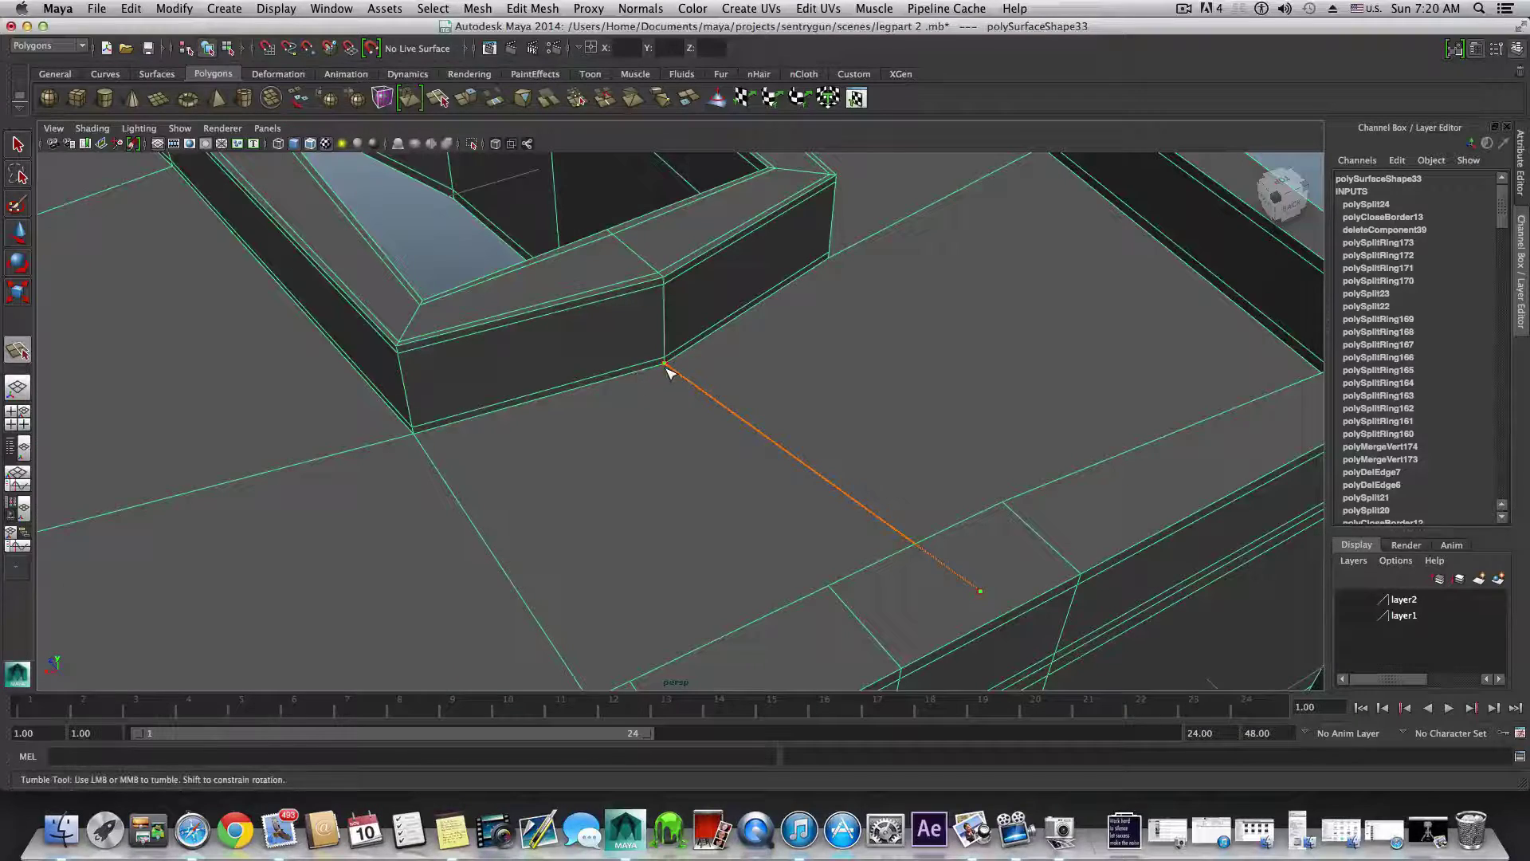
key(Return)
- Cut two more edges across the filled face, connecting the outer rim's vertices to the corners of the slot's end
alt+drag(810, 471, 859, 482)
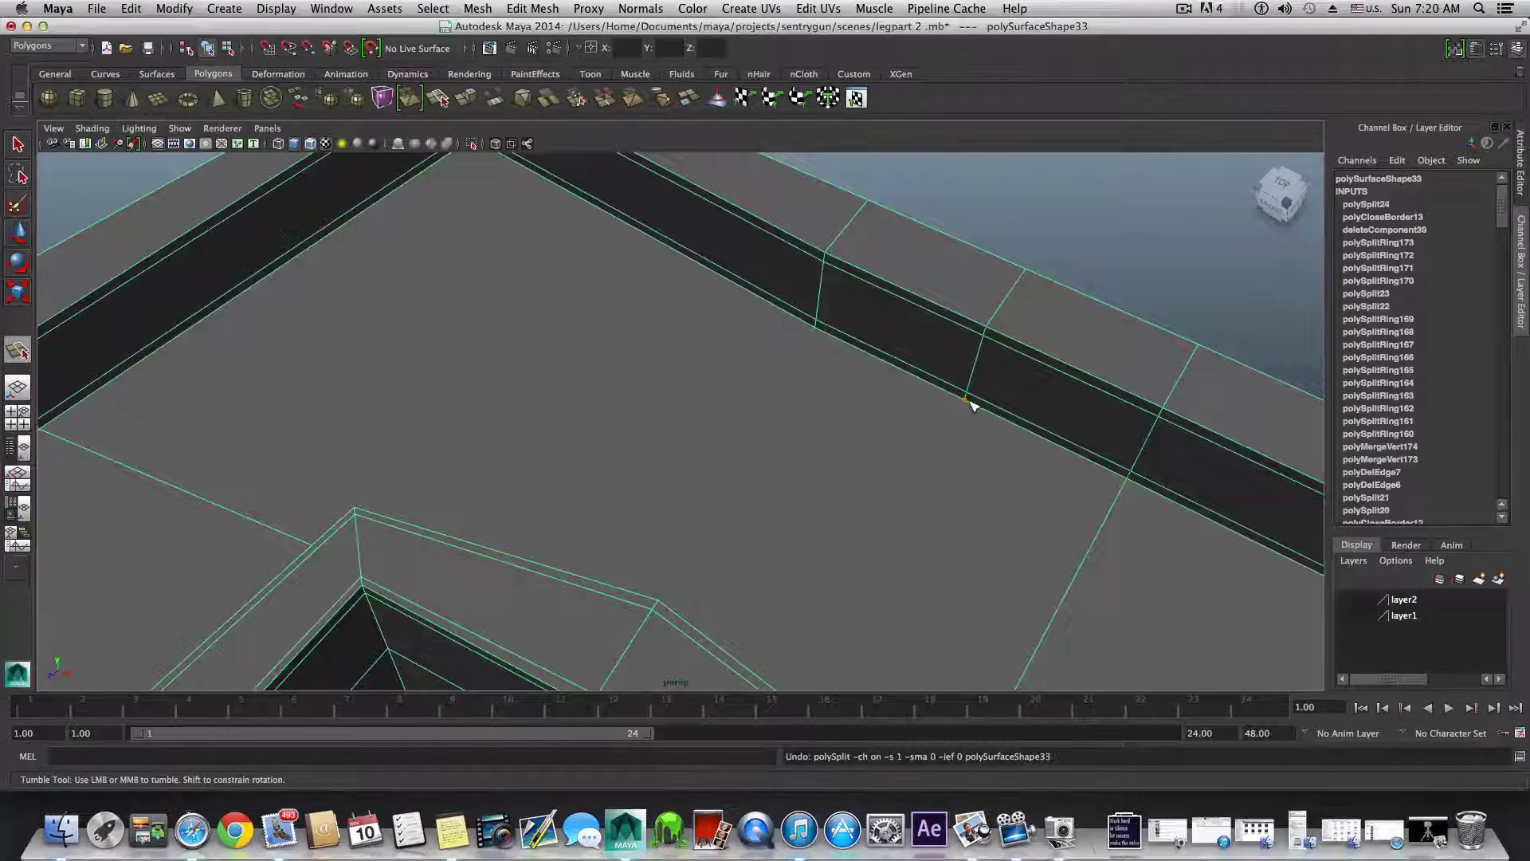
alt+drag(953, 442, 759, 450)
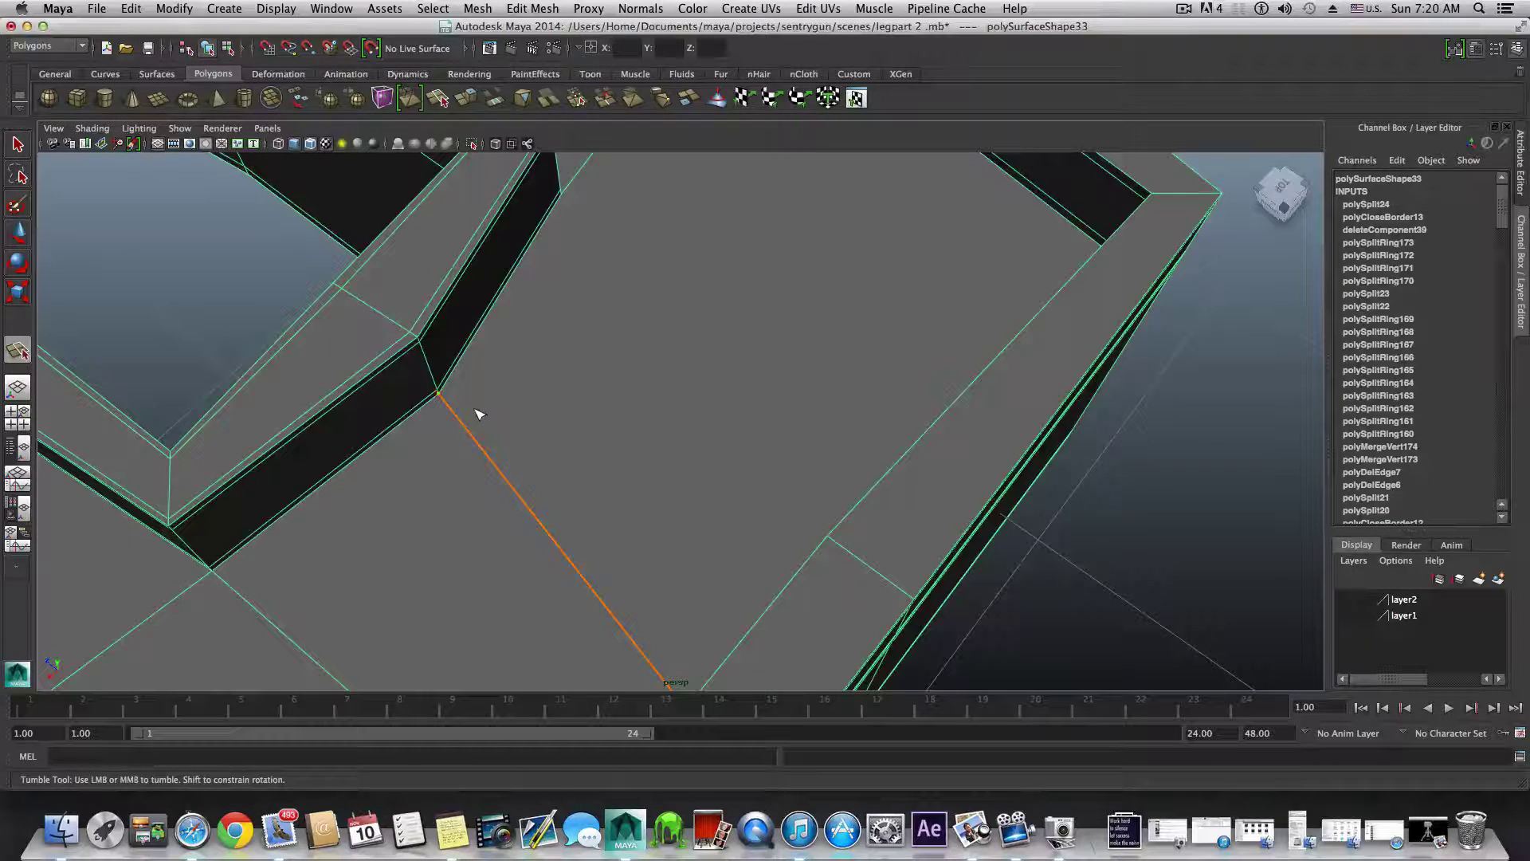
alt+drag(572, 202, 847, 358)
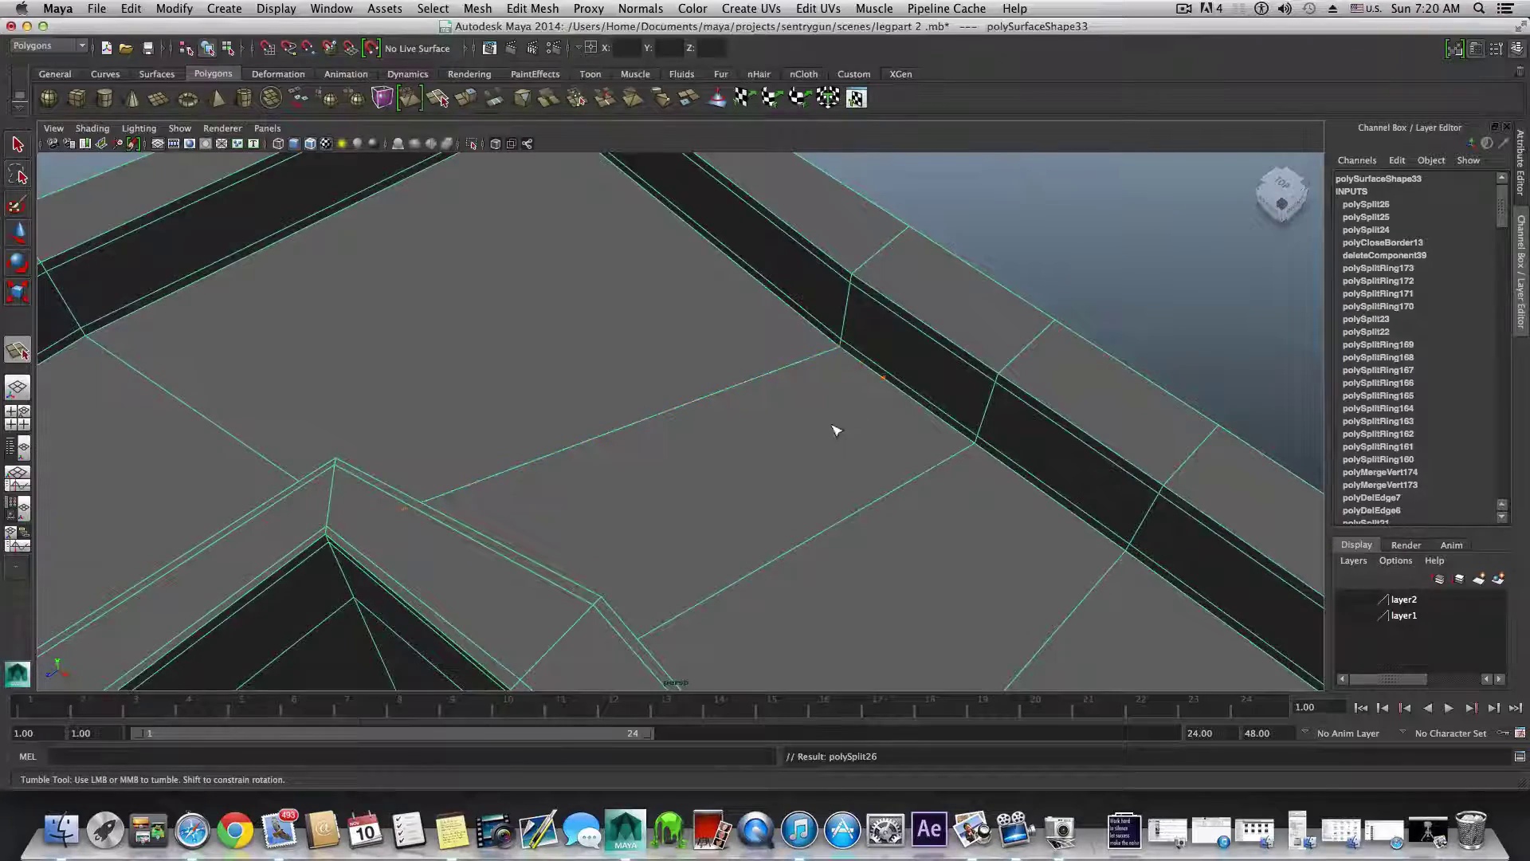
- Examine the recut corner with mesh smoothing in wireframe and shaded display, and check the whole leg part from the arm's end
scroll(835, 430, down, 8)
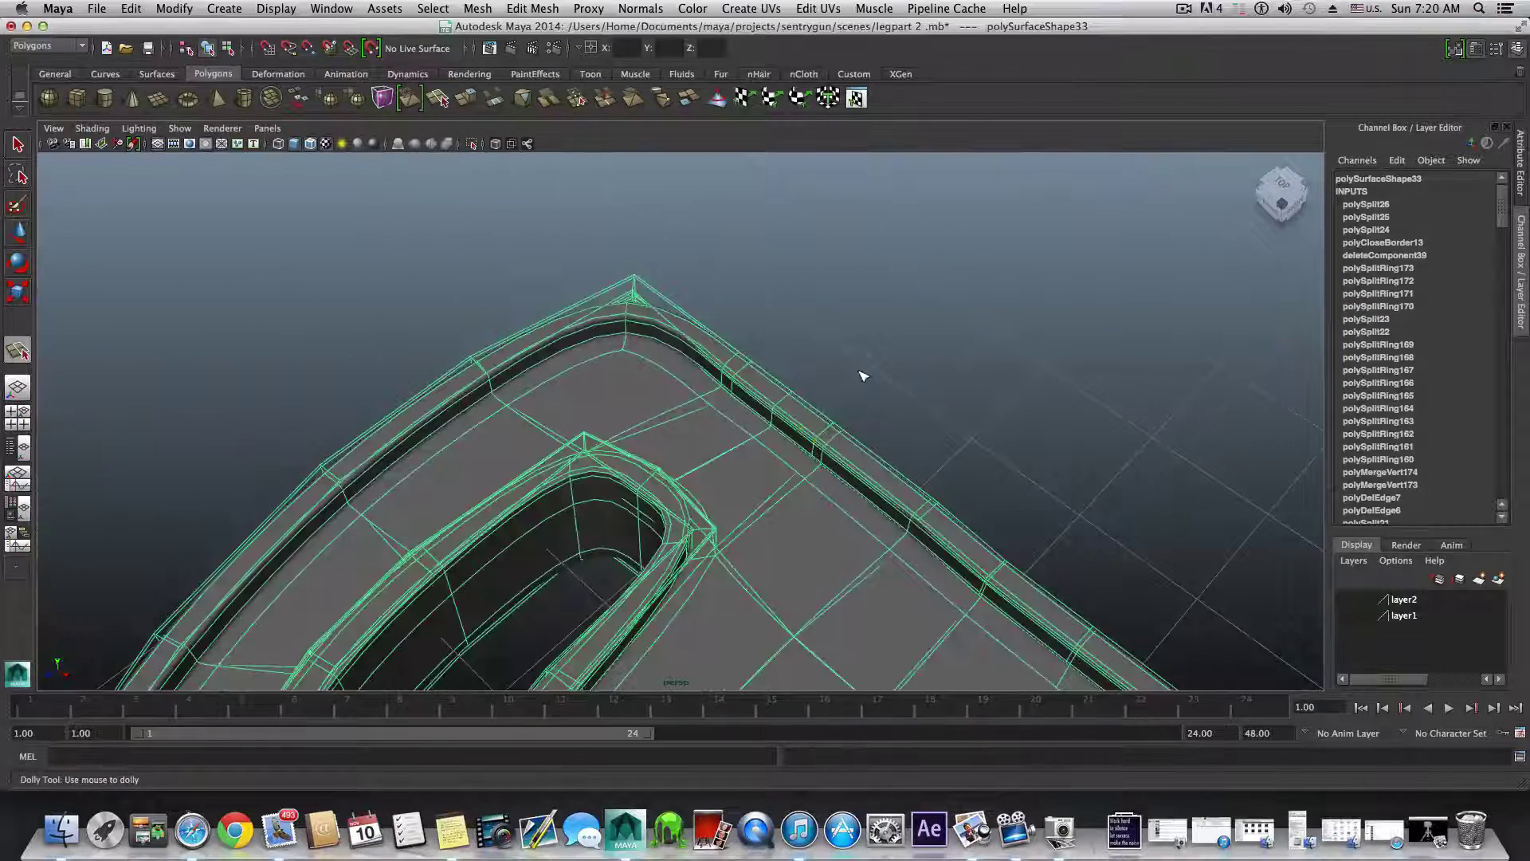
scroll(864, 376, down, 3)
key(4)
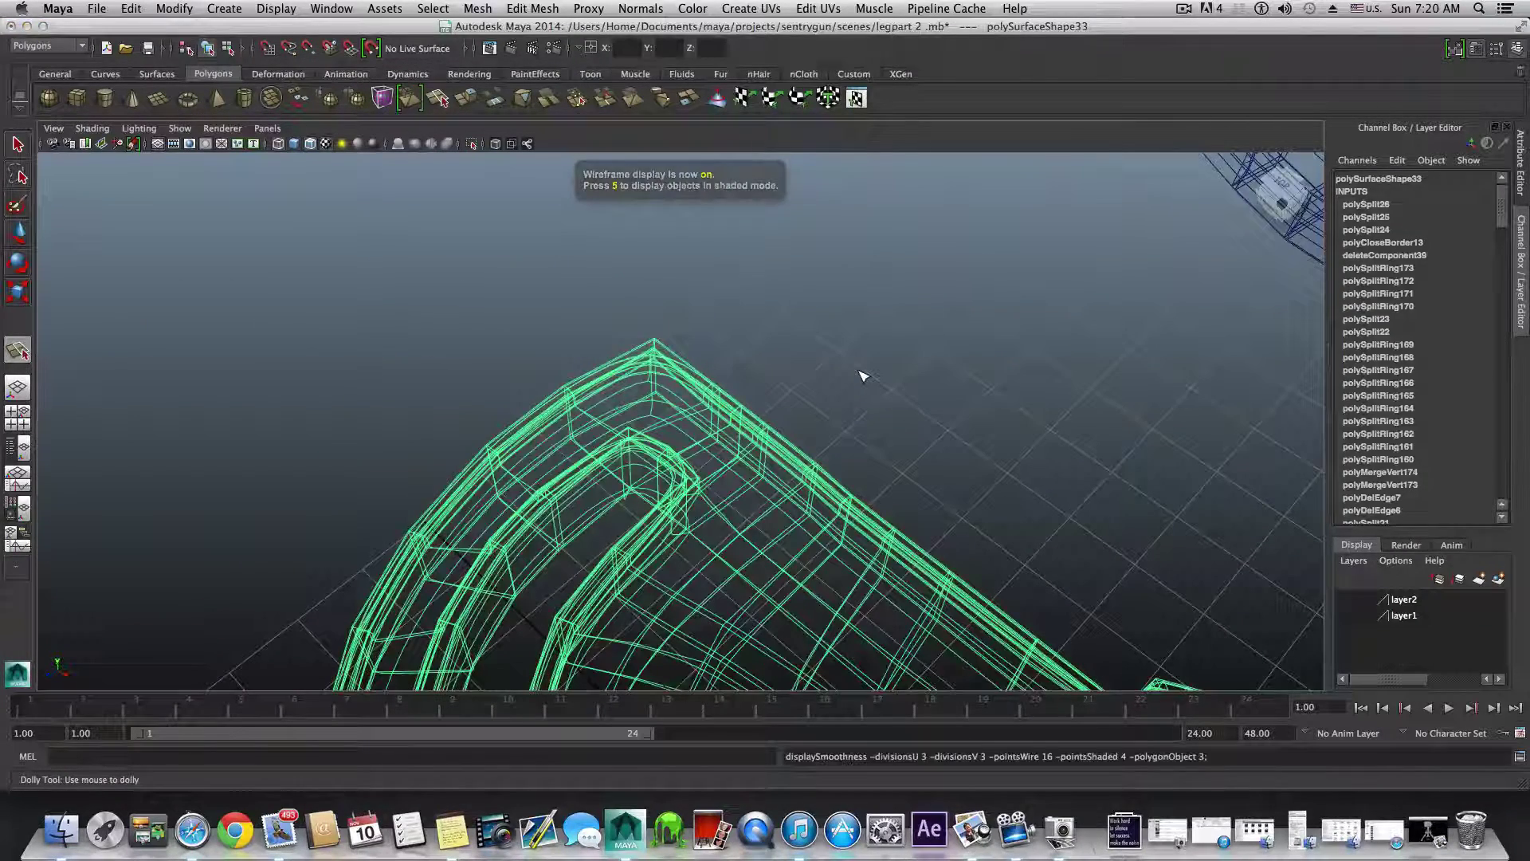
key(5)
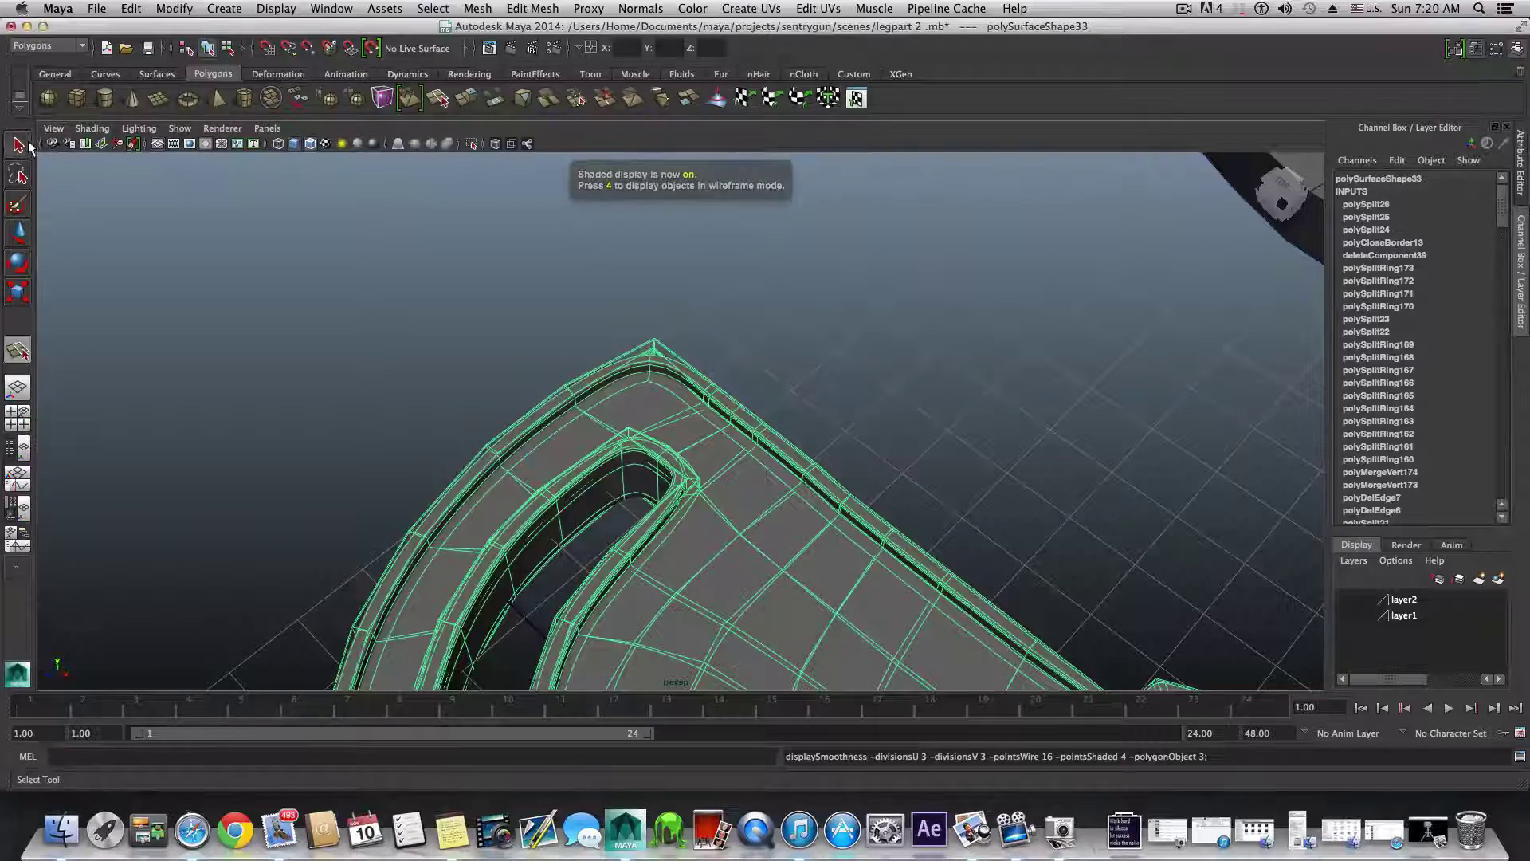
key(F8)
scroll(839, 401, up, 2)
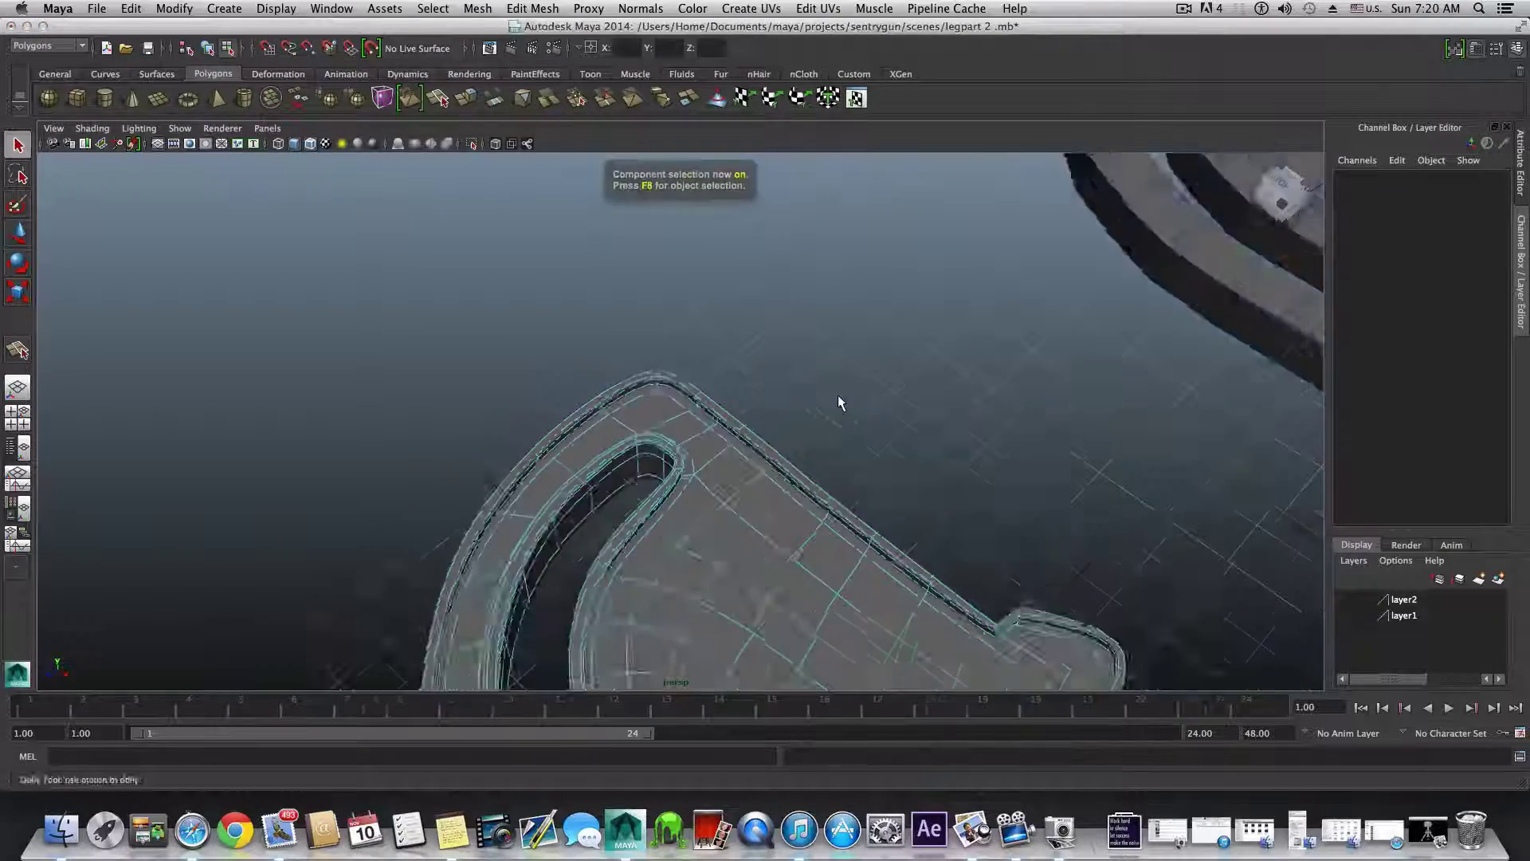
alt+drag(838, 396, 499, 416)
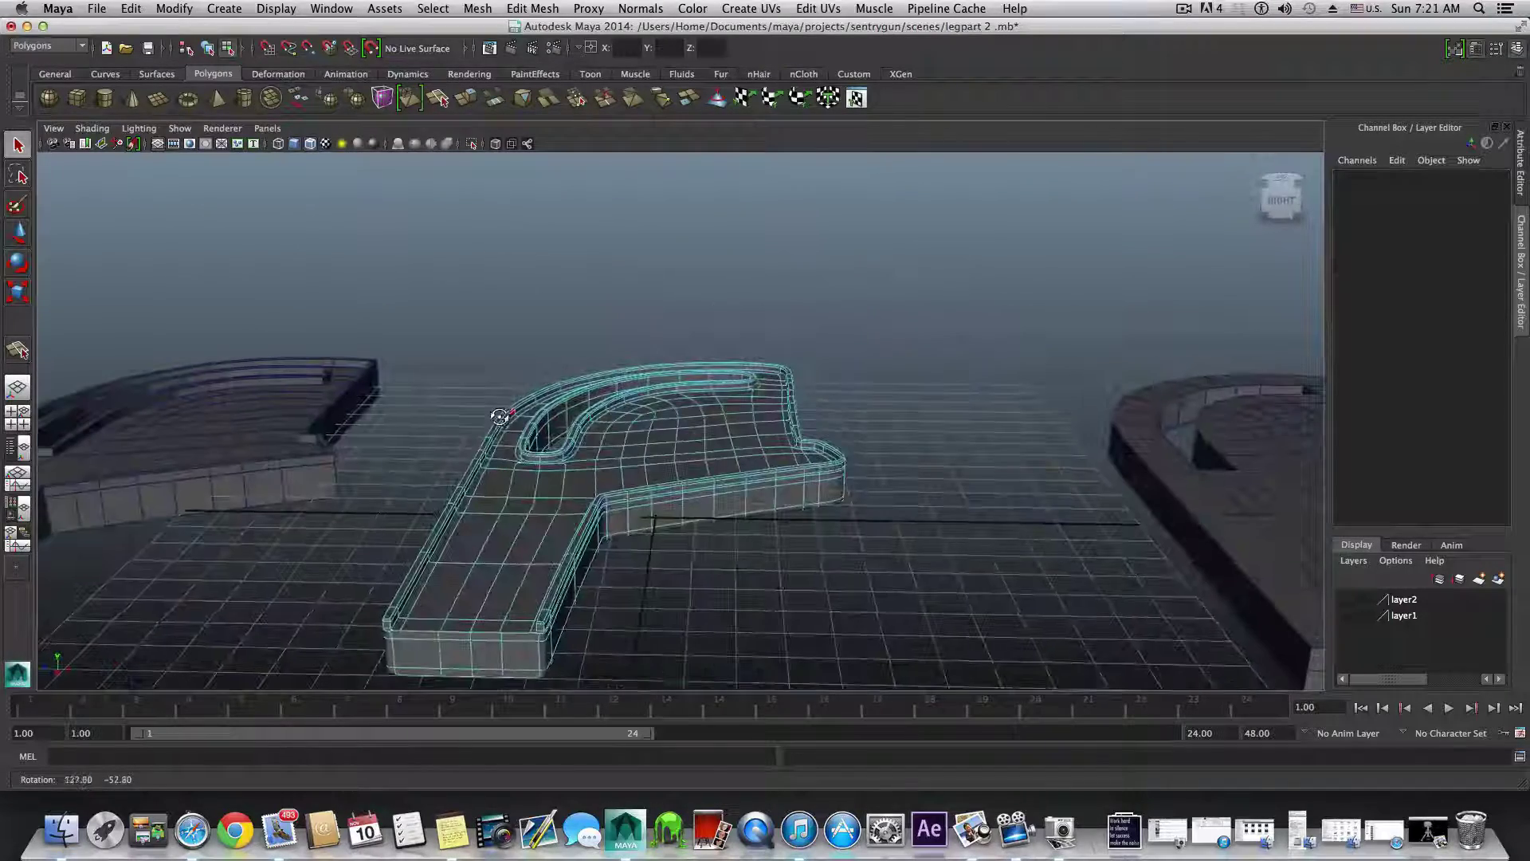
key(F8)
scroll(673, 508, down, 3)
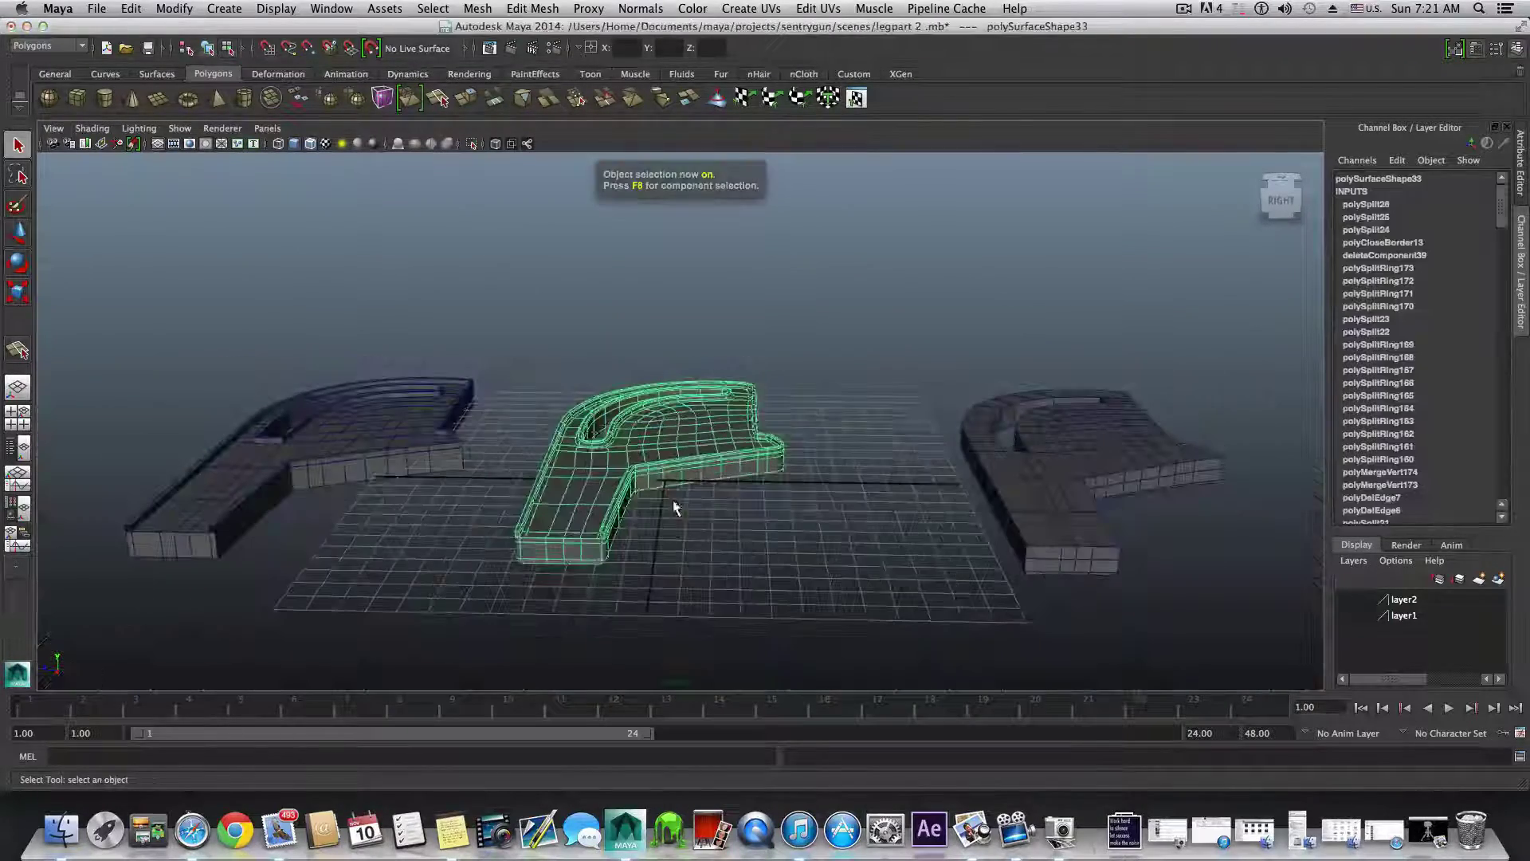
- Examine the arm's end and its rim corners up close with mesh smoothing on
alt+drag(603, 542, 806, 587)
alt+middle_drag(806, 588, 550, 542)
scroll(594, 556, up, 5)
alt+drag(593, 555, 665, 544)
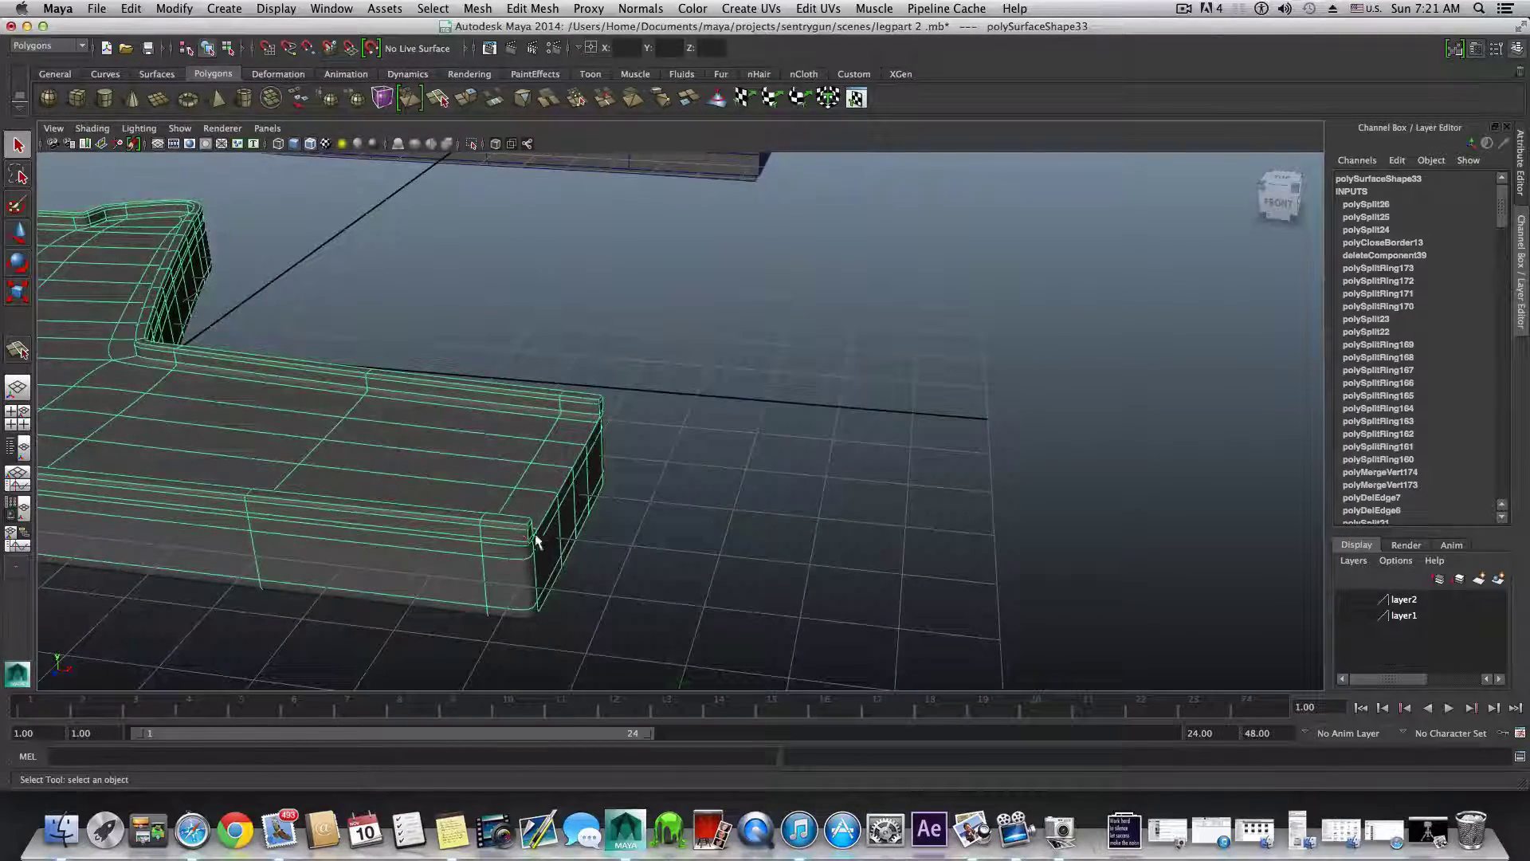
alt+drag(563, 552, 418, 545)
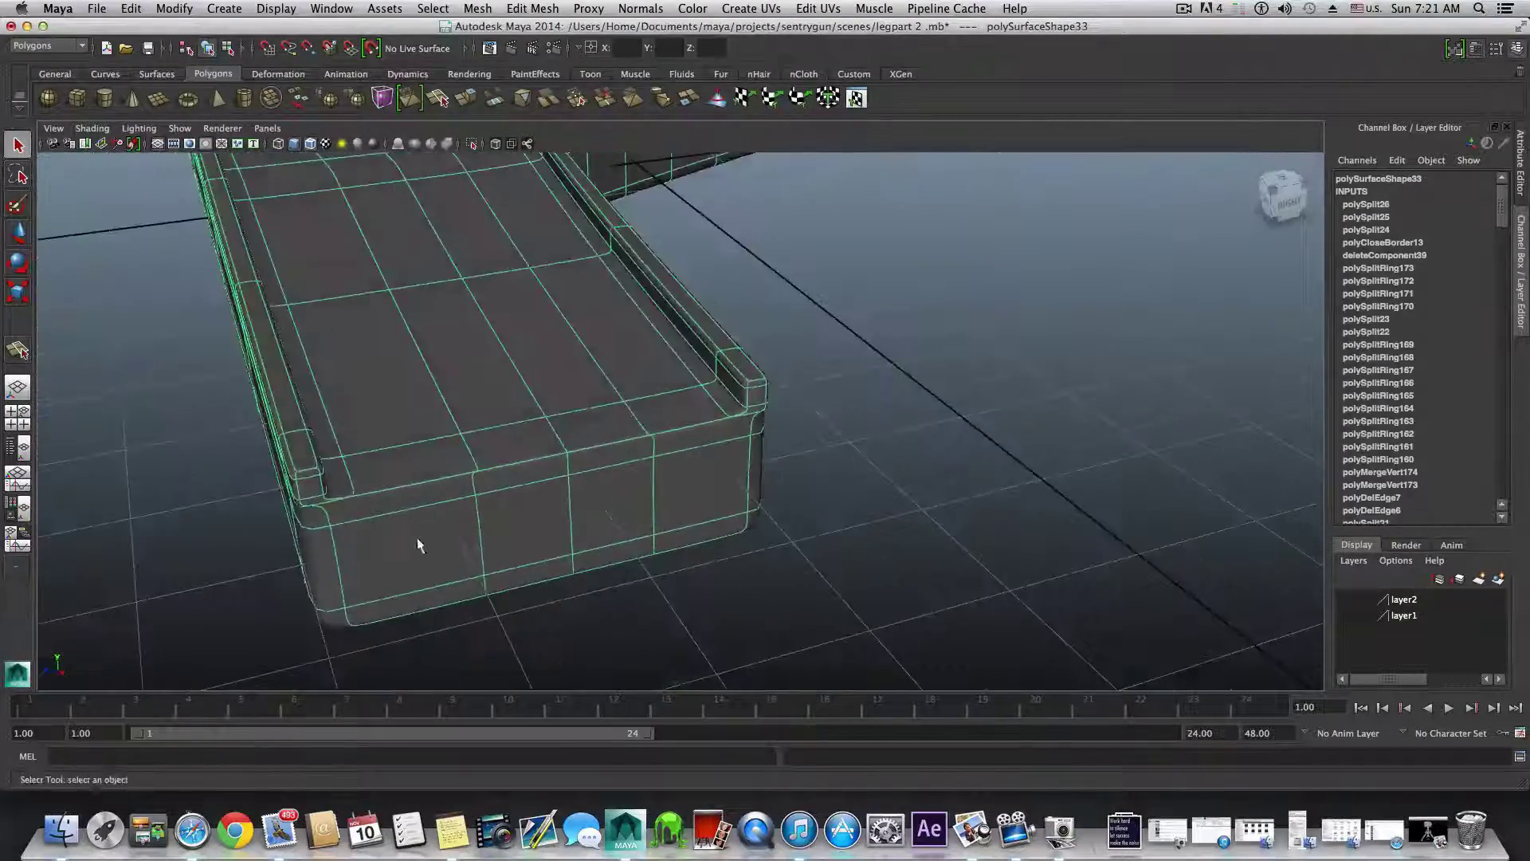
alt+drag(306, 509, 369, 519)
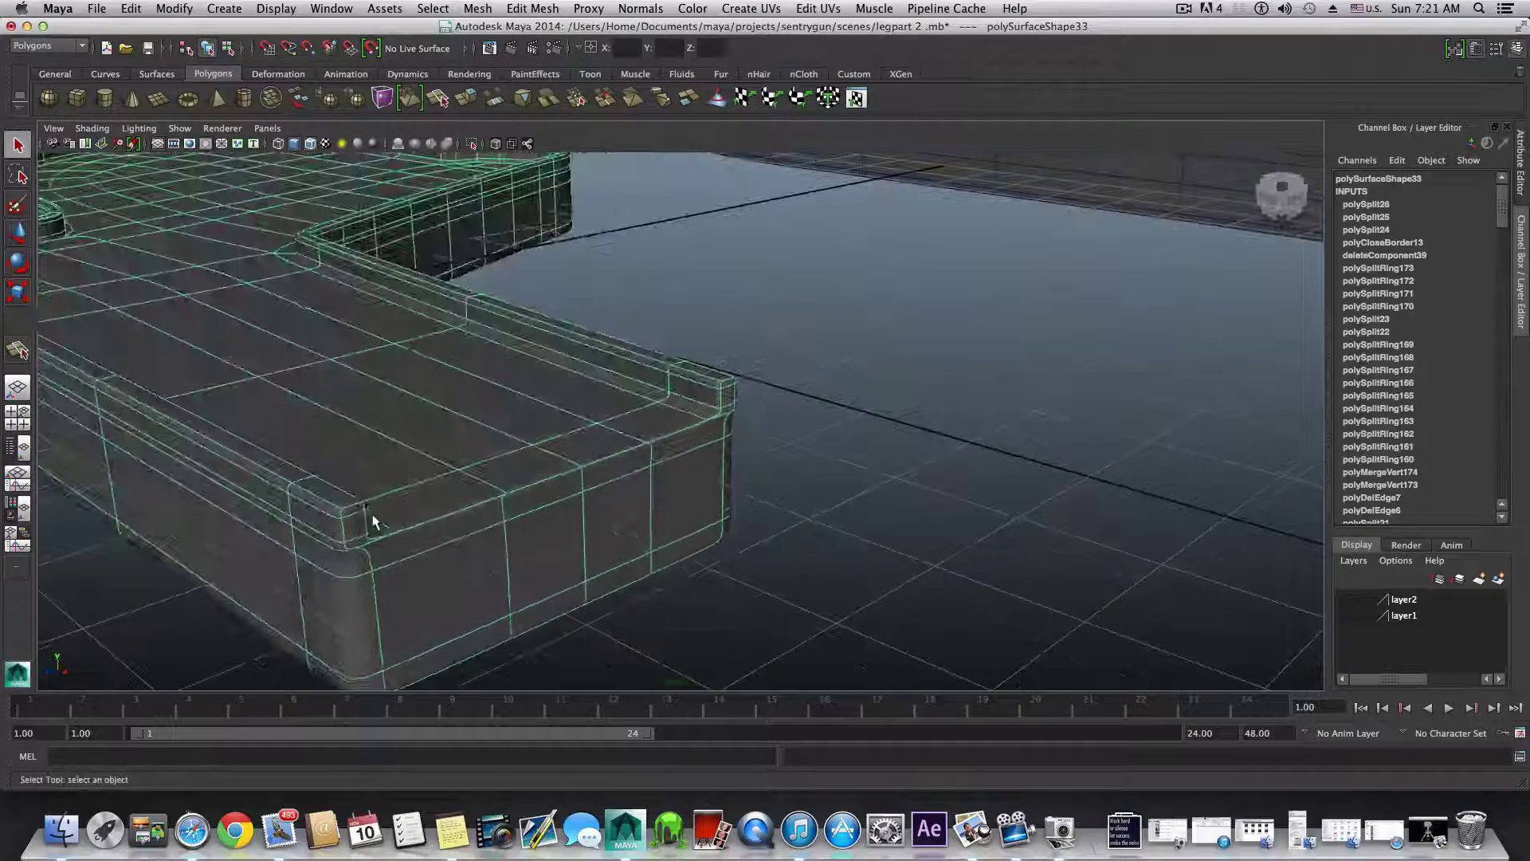
- Turn off the smooth preview and inspect the vertices at the rim corner of the arm's end
key(1)
right_drag(370, 545, 301, 534)
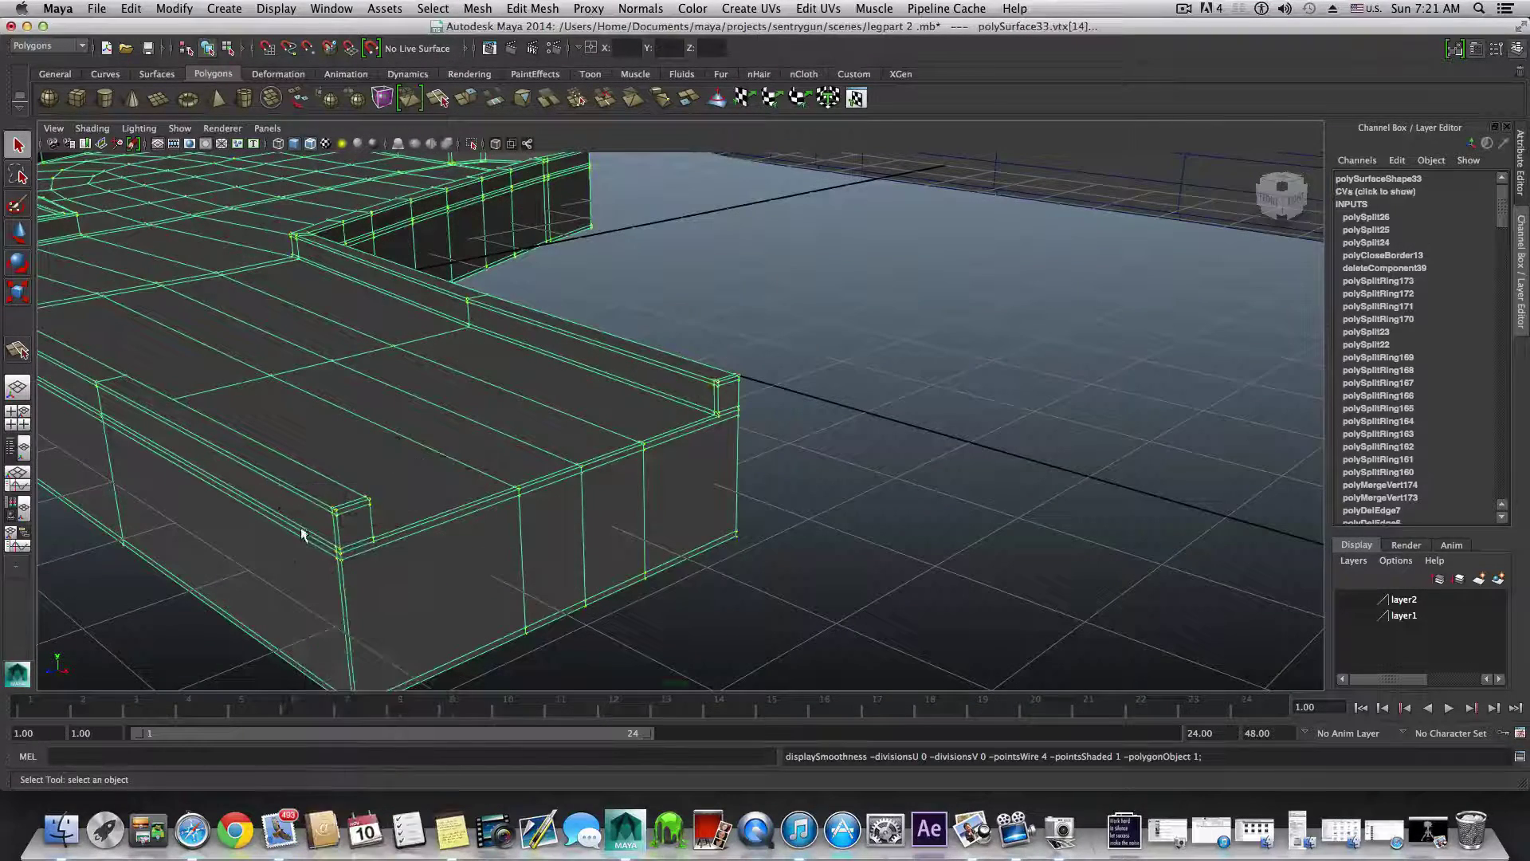
drag(345, 566, 346, 566)
alt+drag(581, 564, 664, 596)
key(F8)
- Examine the whole unsmoothed leg part from the side, the arm's end and above to review its edge flow
alt+right_drag(399, 517, 331, 519)
alt+middle_drag(331, 519, 656, 591)
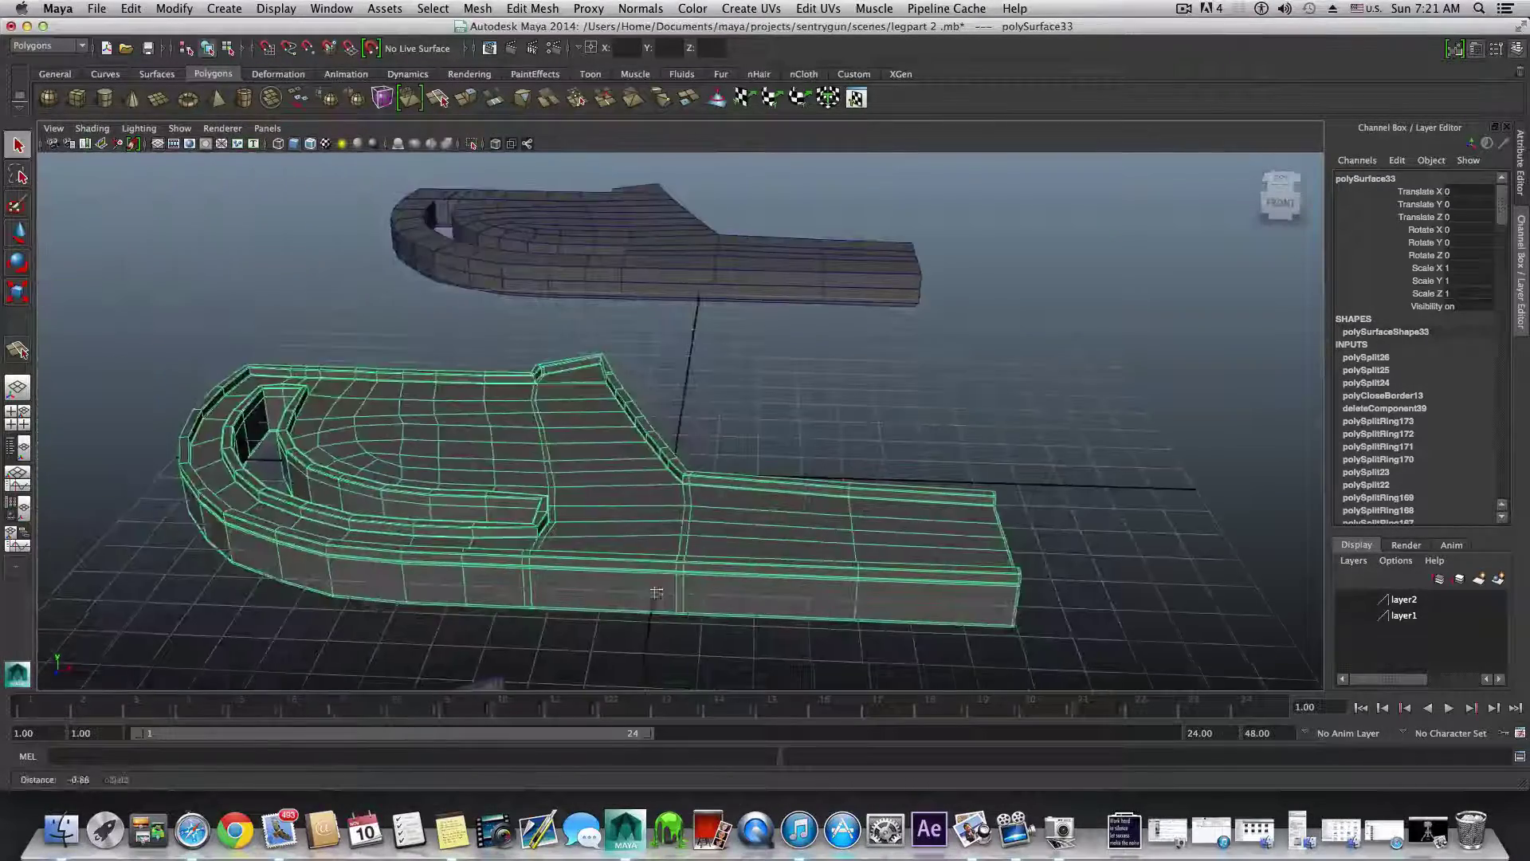
alt+drag(656, 591, 507, 541)
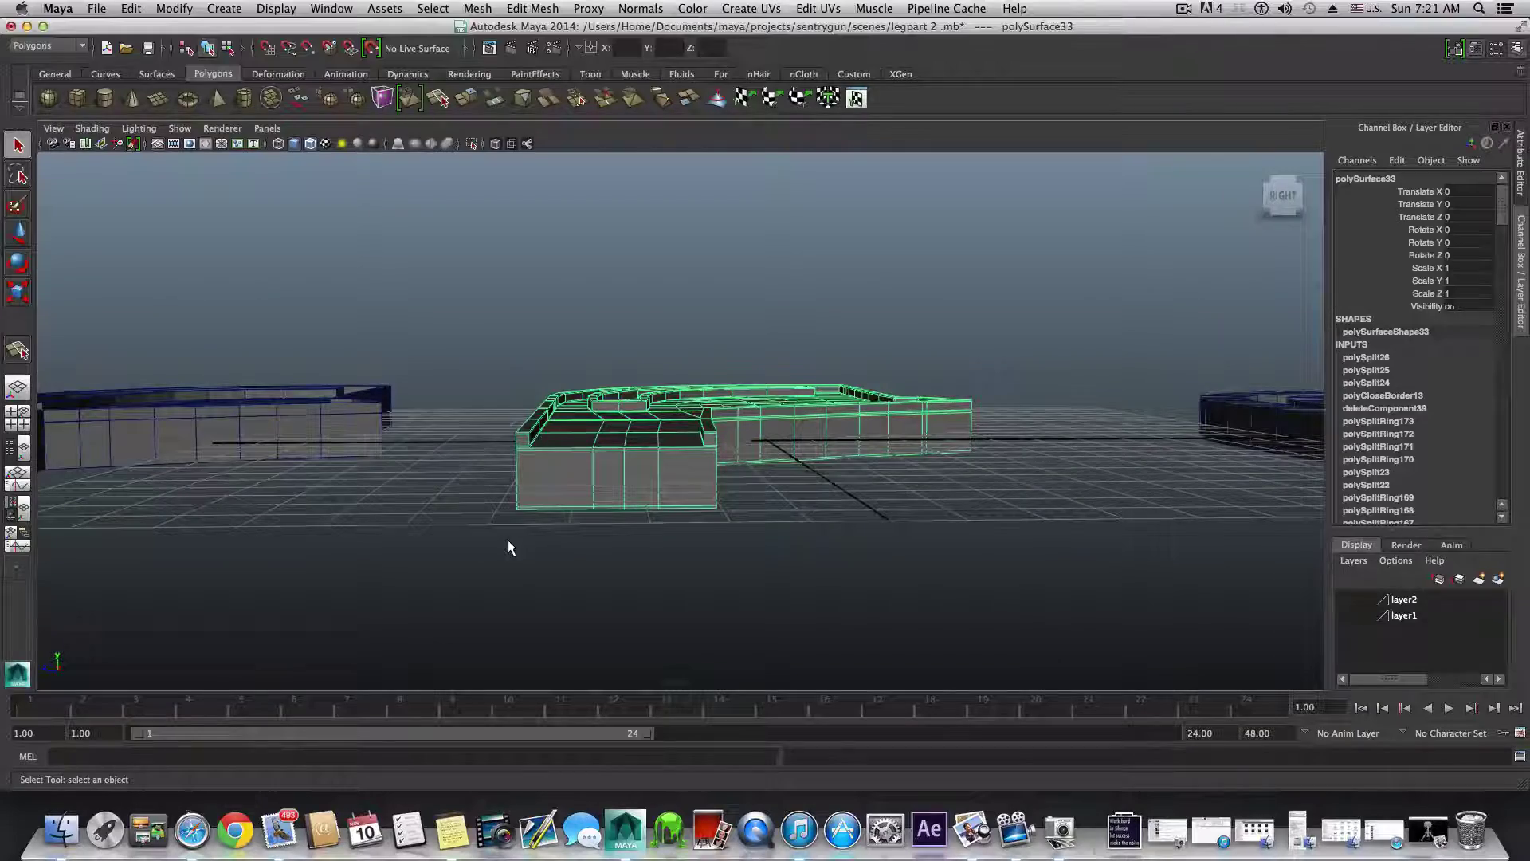
alt+drag(614, 508, 517, 568)
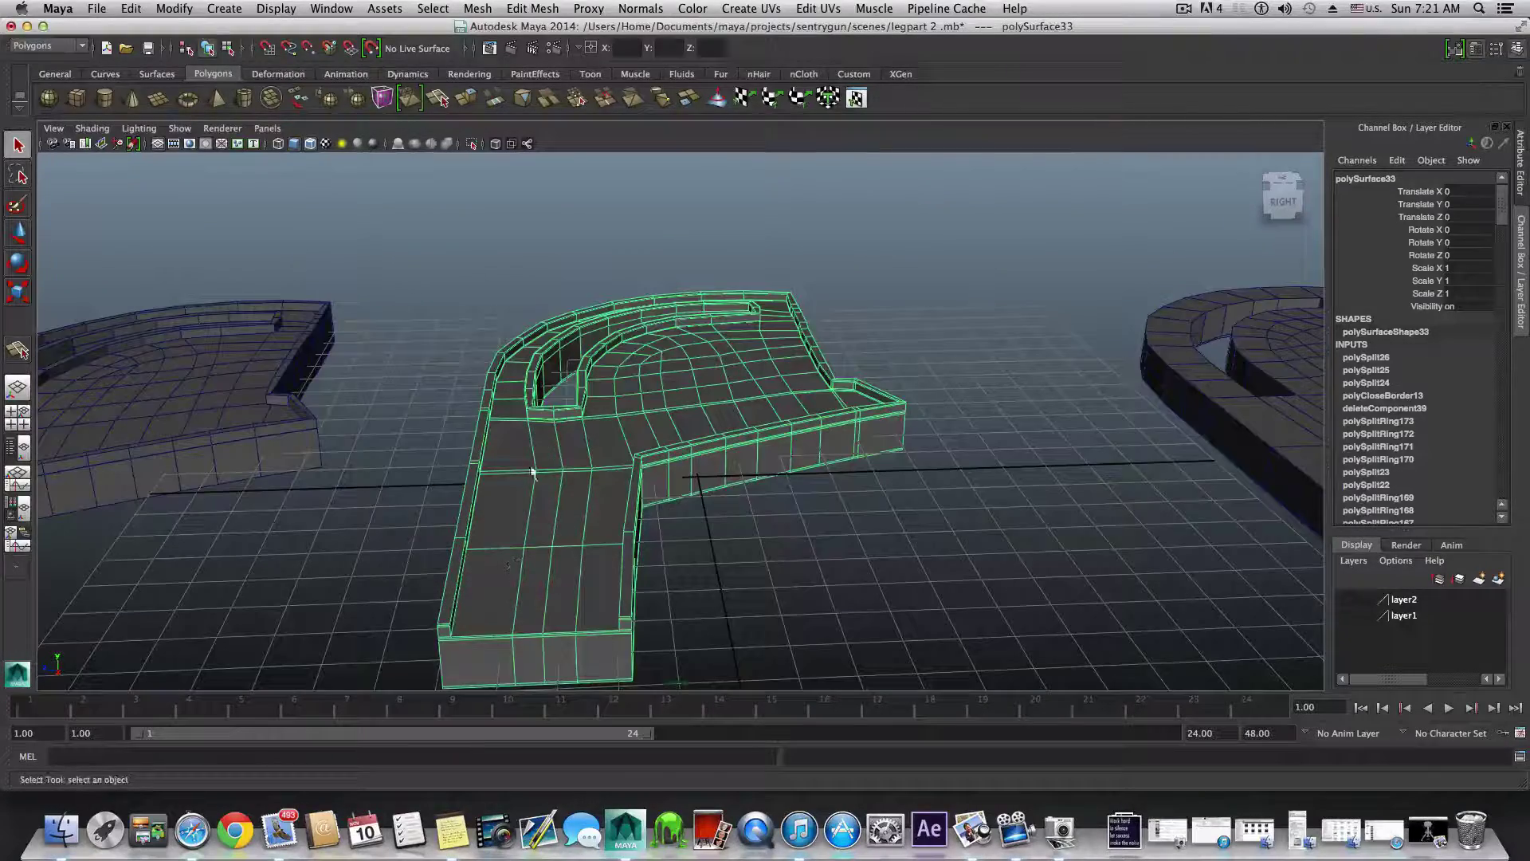
alt+middle_drag(606, 483, 599, 531)
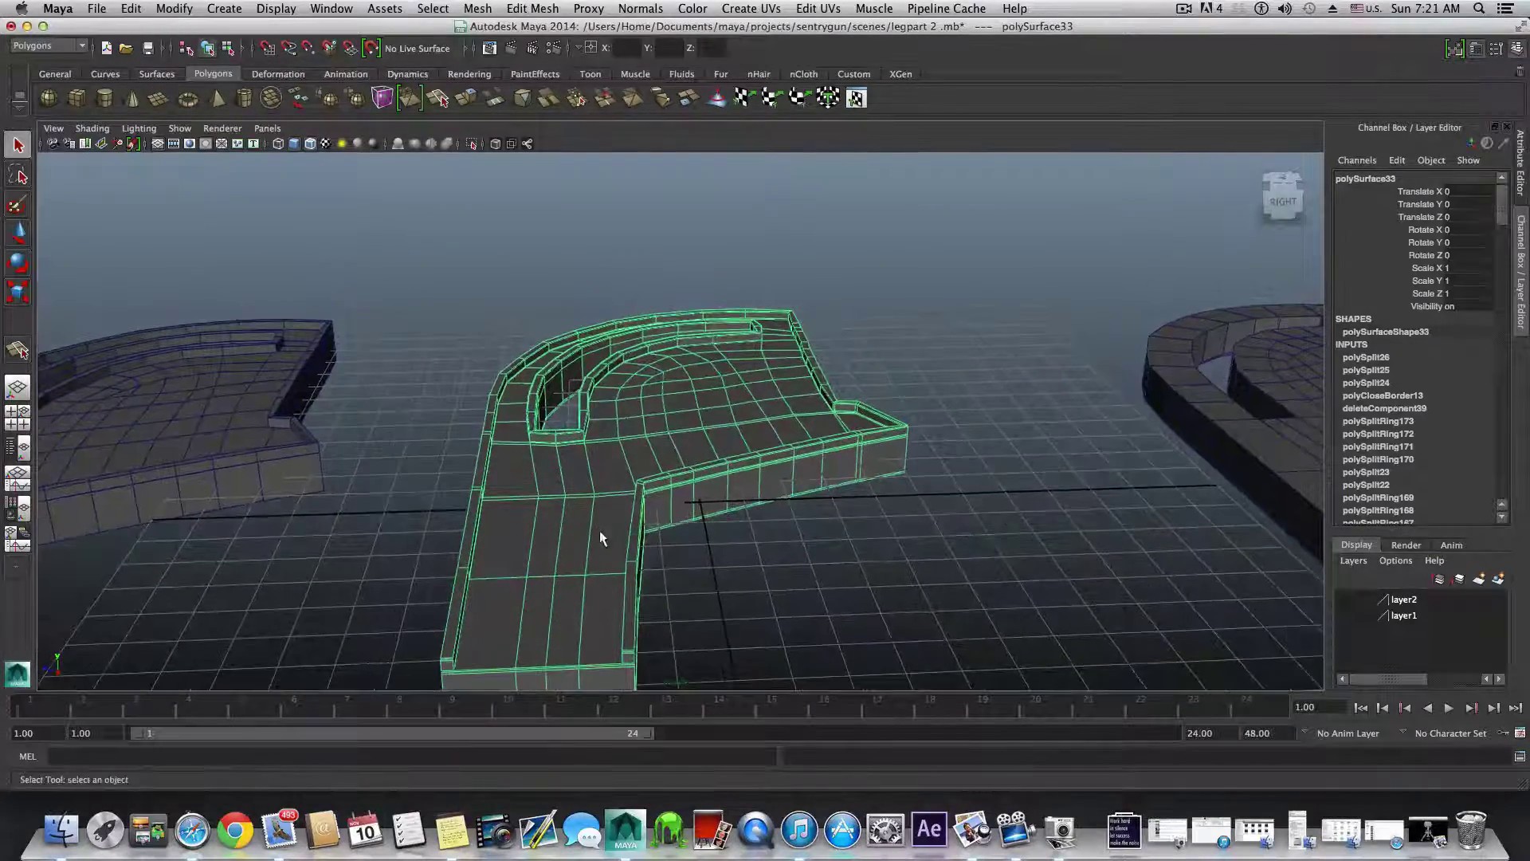
mouse_move(600, 532)
alt+mouse_down()
mouse_move(536, 506)
mouse_move(508, 533)
mouse_move(542, 566)
mouse_move(598, 549)
mouse_move(585, 550)
alt+mouse_up()
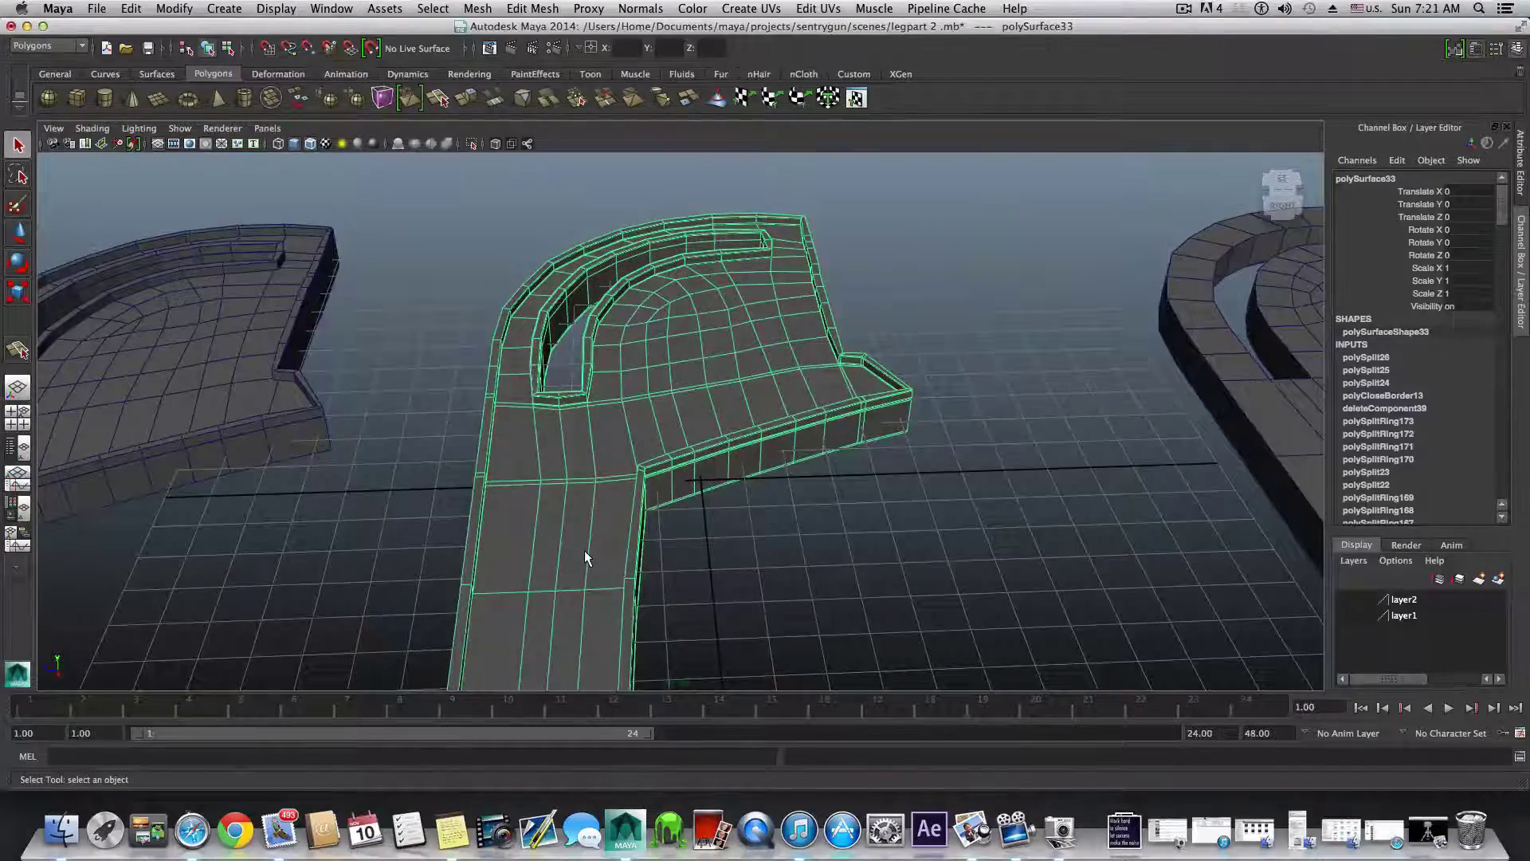
alt+middle_drag(585, 550, 663, 518)
alt+drag(663, 518, 616, 519)
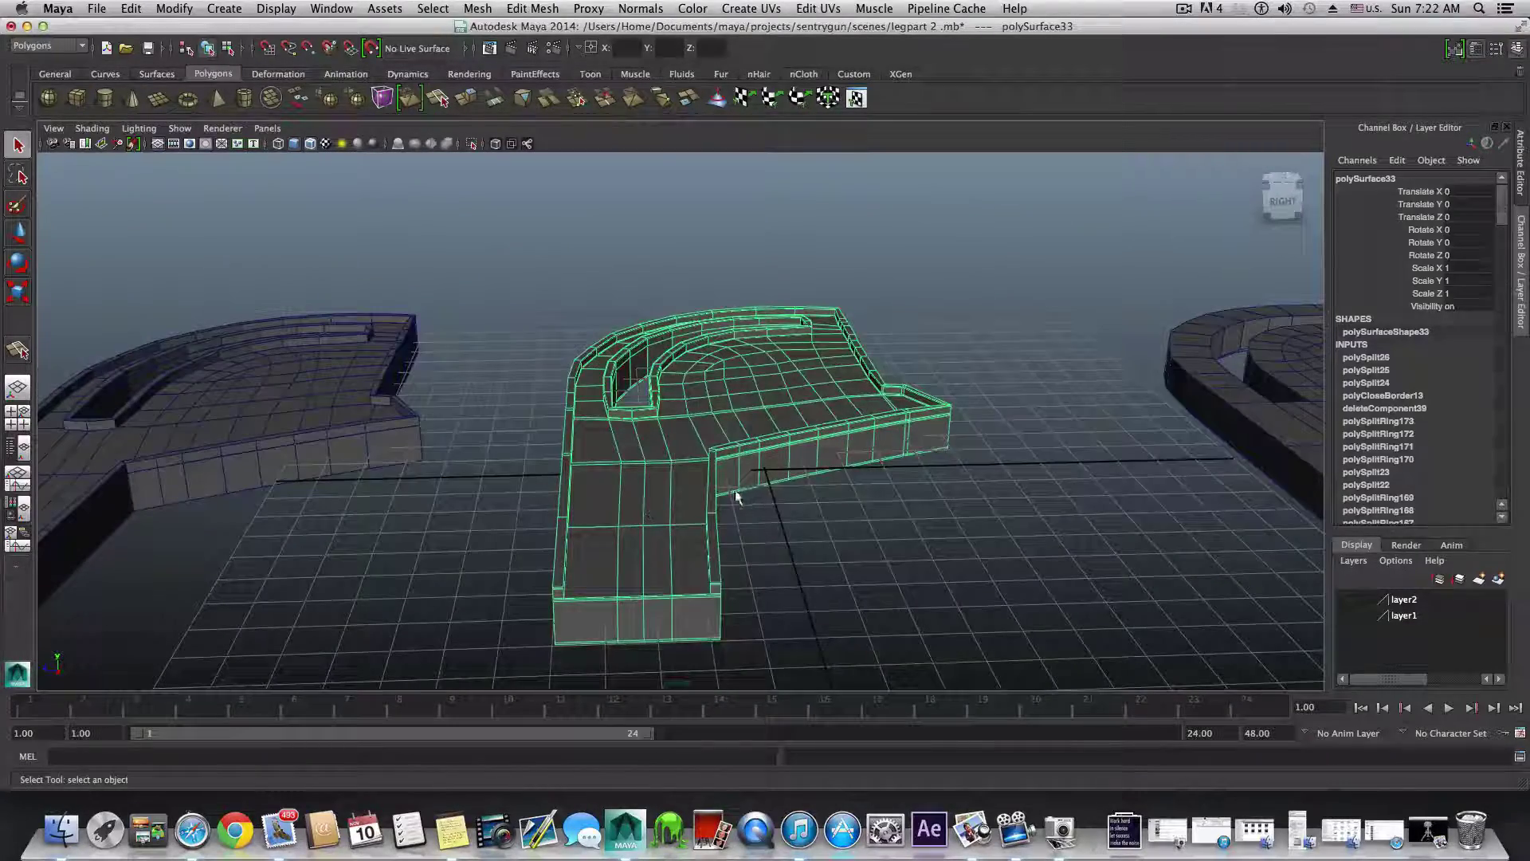
alt+middle_drag(736, 496, 701, 526)
alt+drag(701, 526, 701, 534)
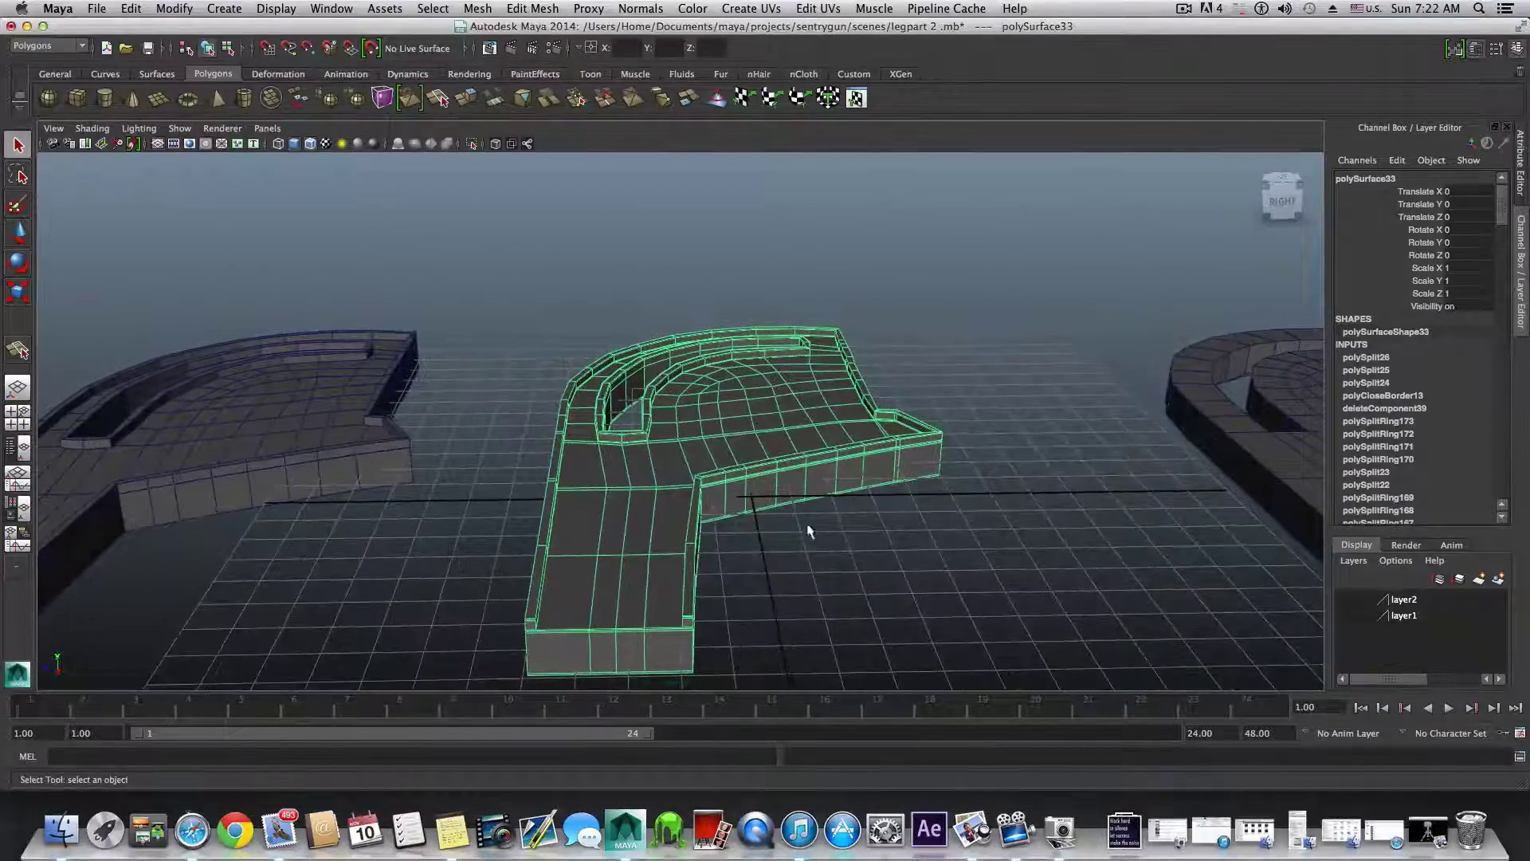
alt+drag(808, 531, 391, 462)
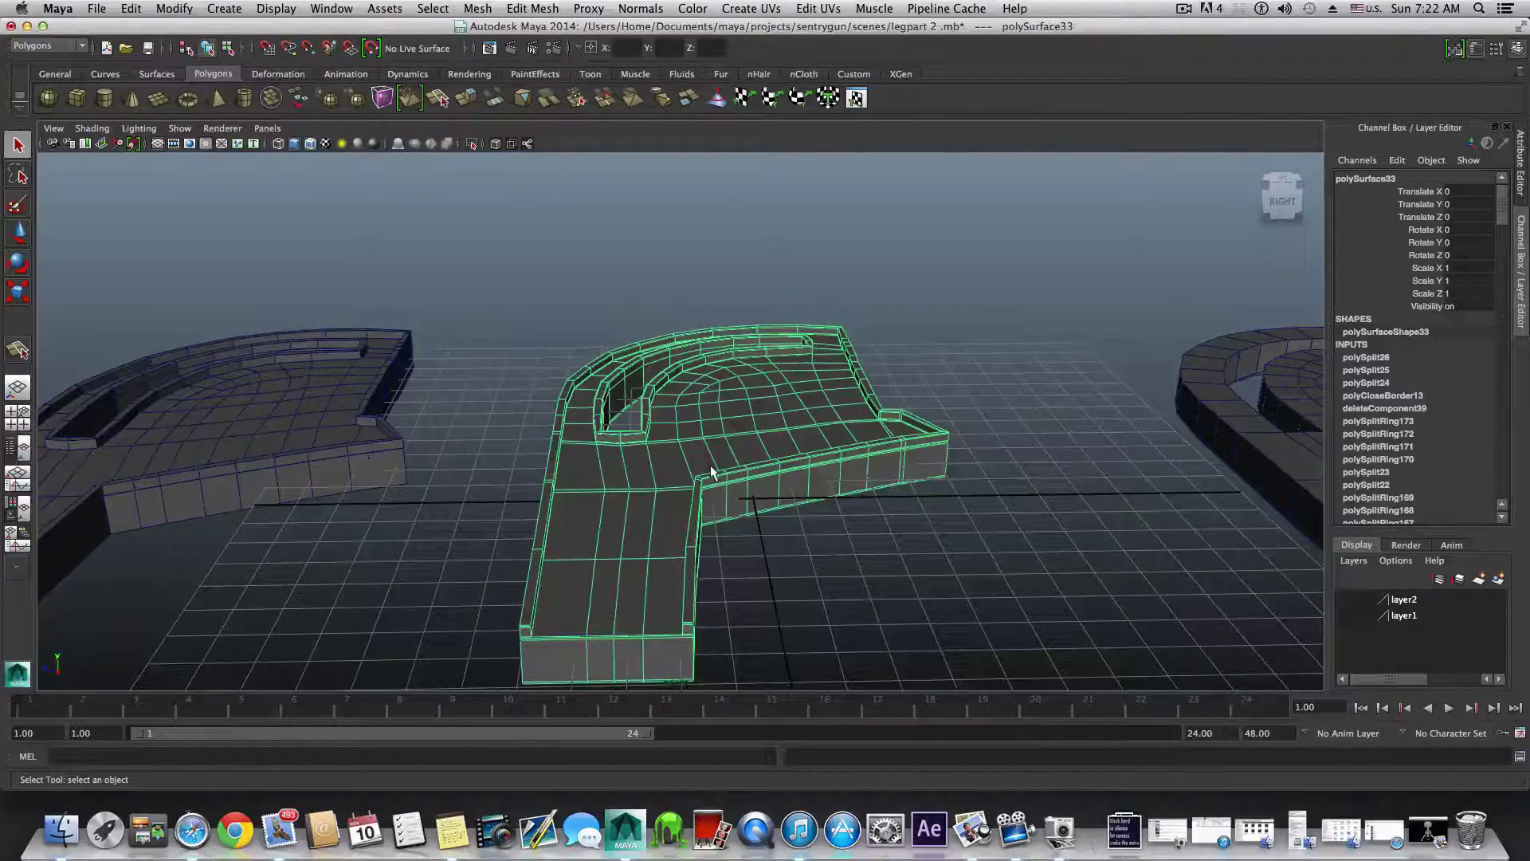
alt+drag(590, 454, 633, 586)
click(1181, 9)
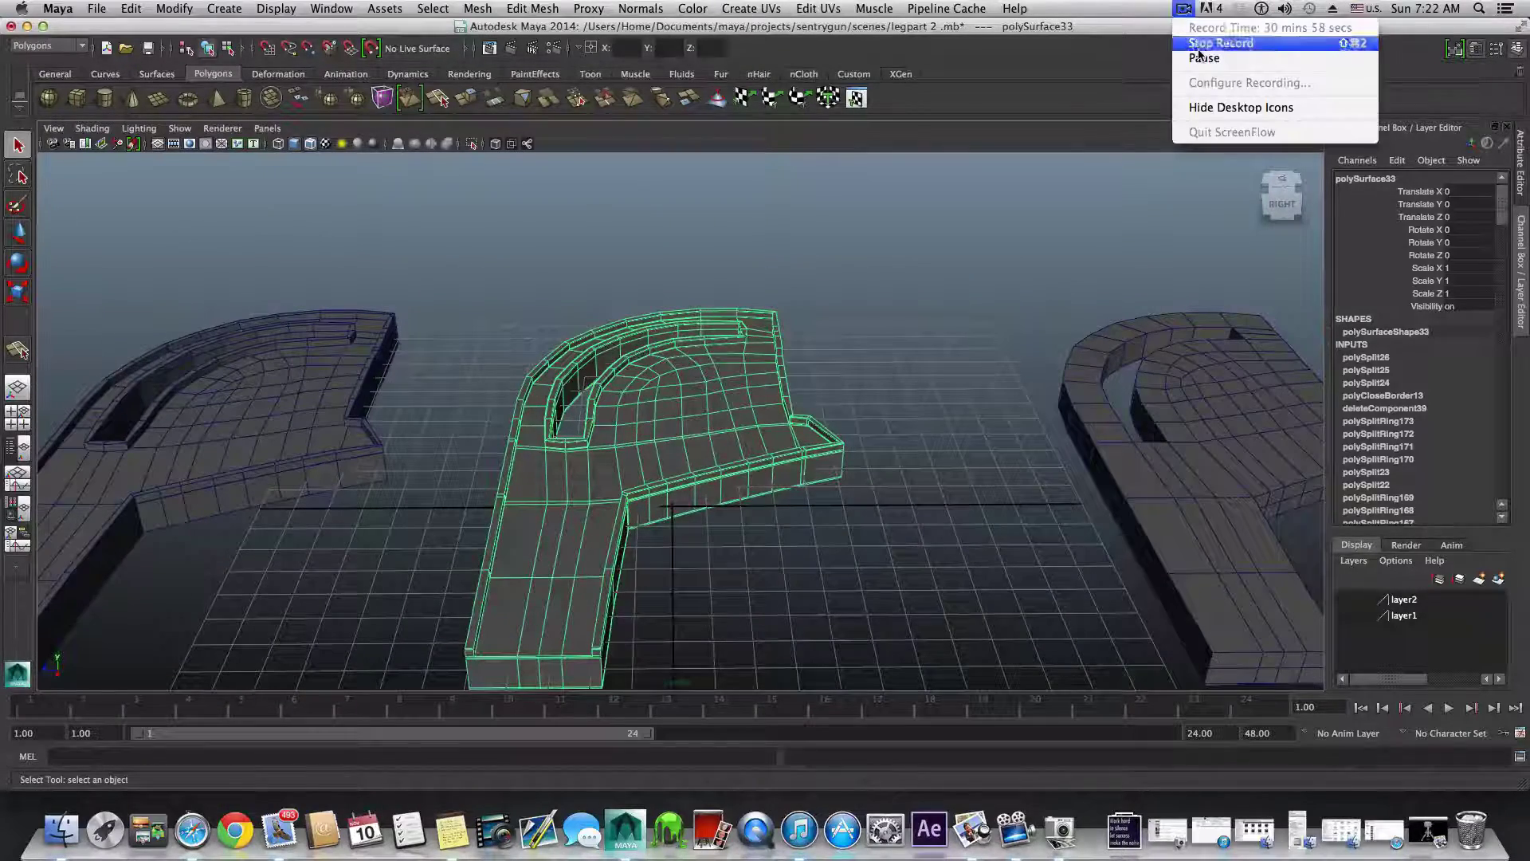